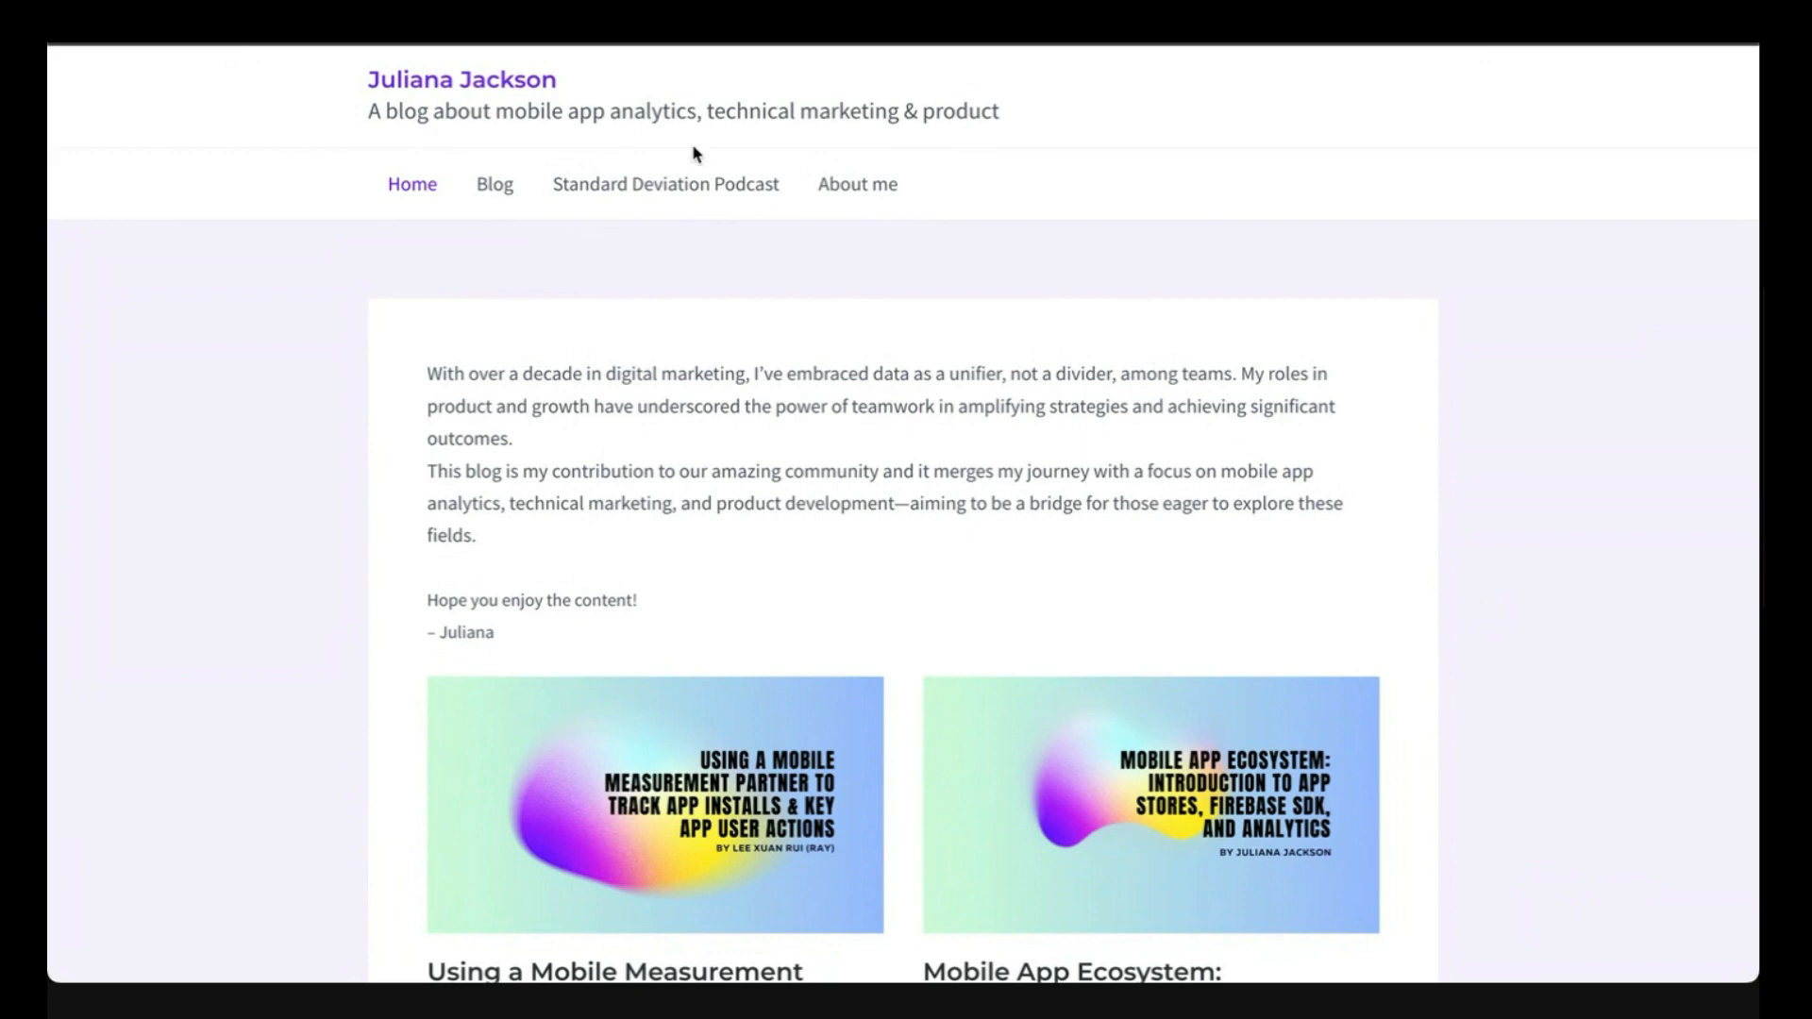
Open the Standard Deviation Podcast page and look through it down to the sponsors section
click(699, 192)
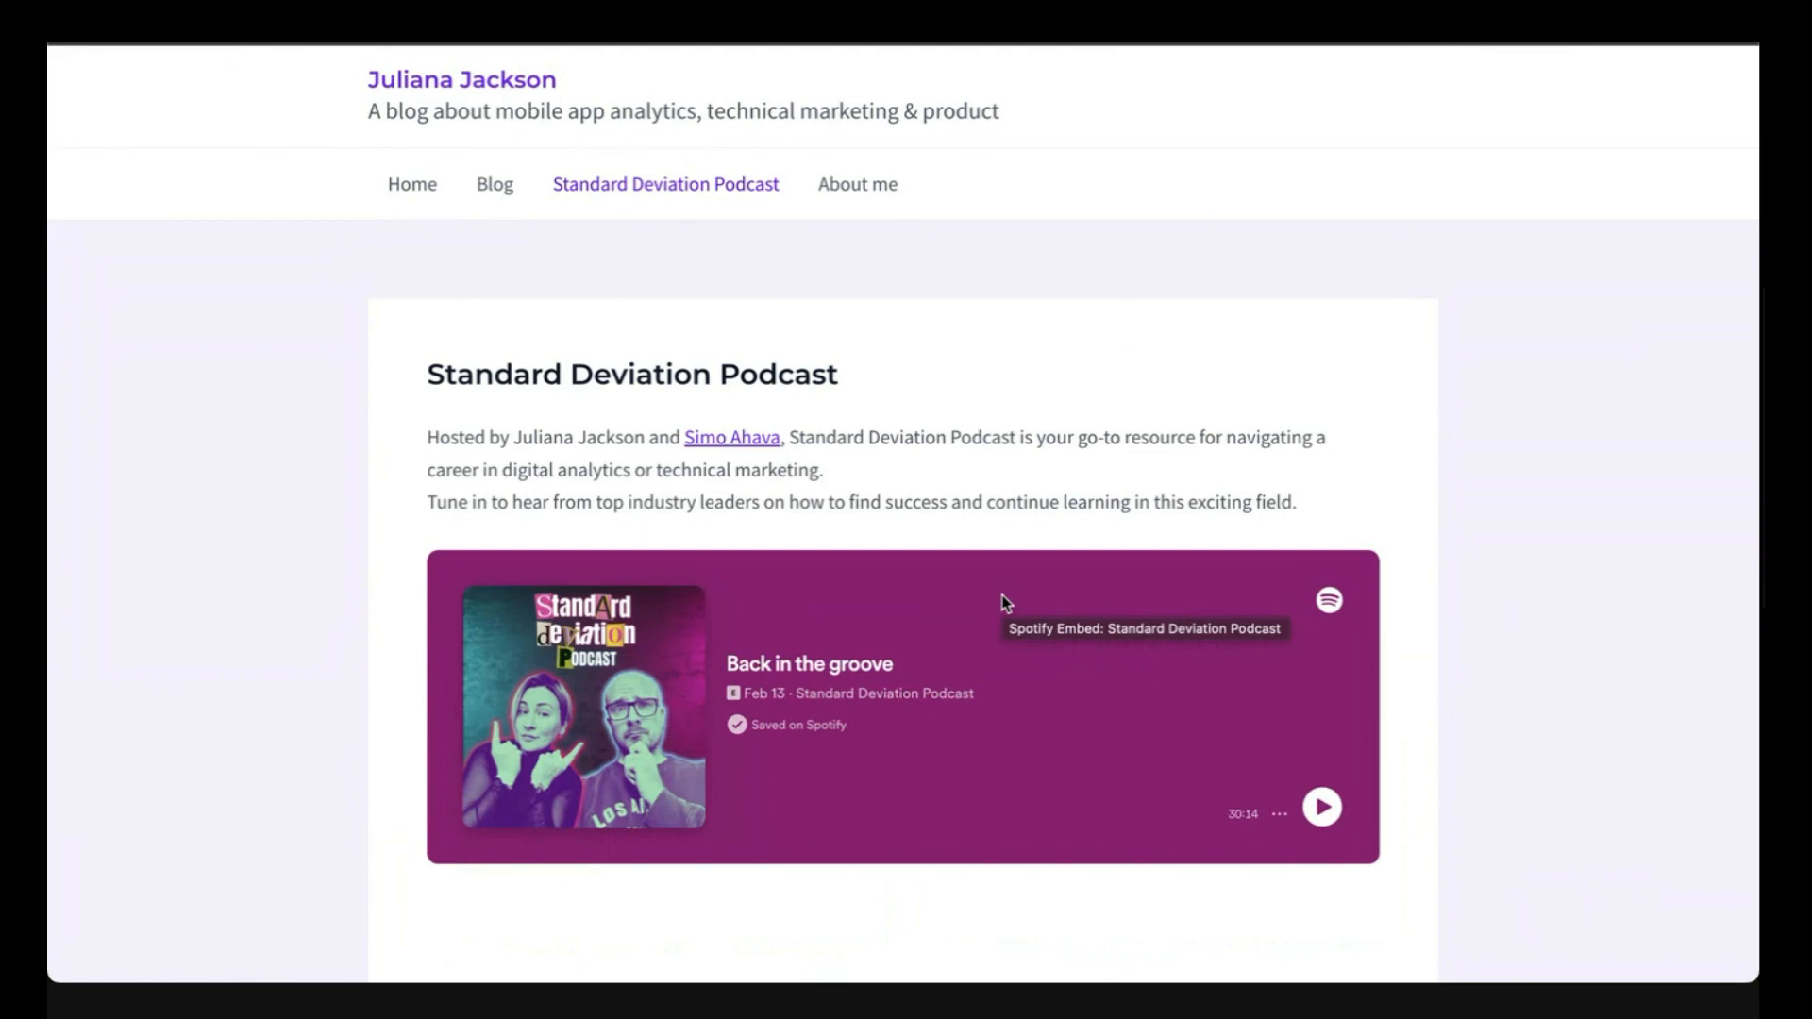
scroll(1173, 433, down, 10)
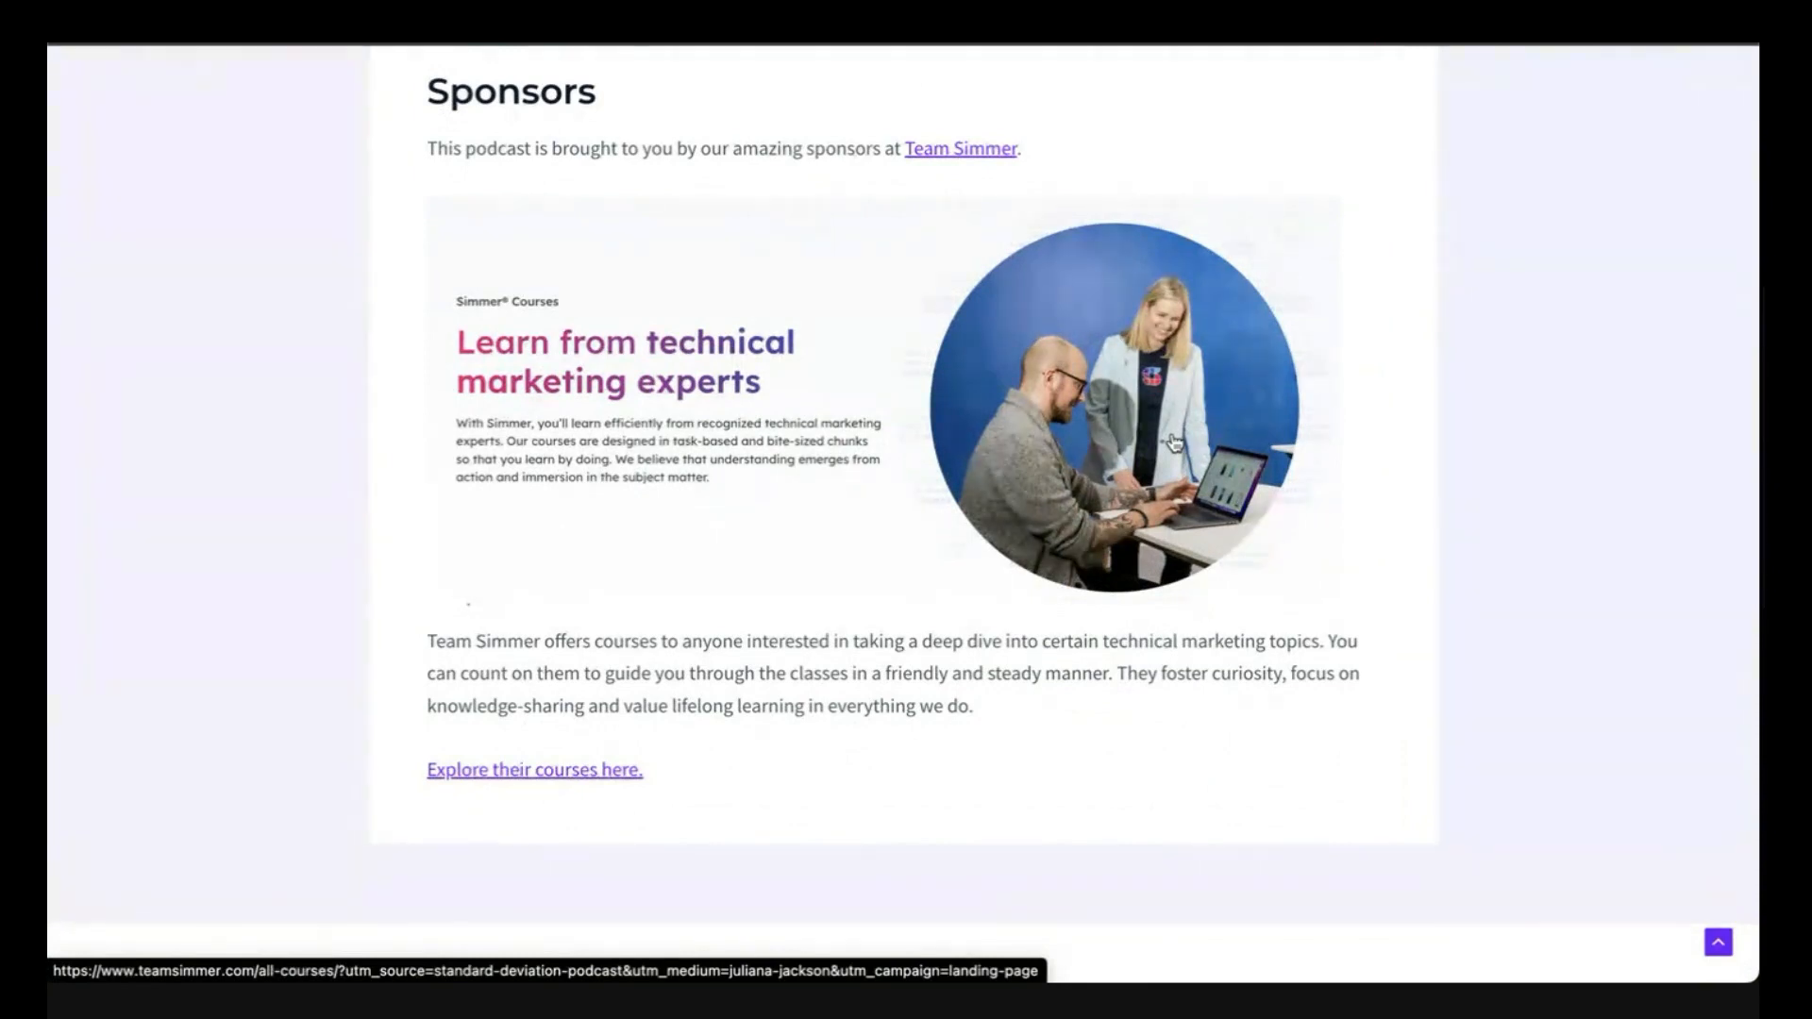
scroll(1174, 441, up, 9)
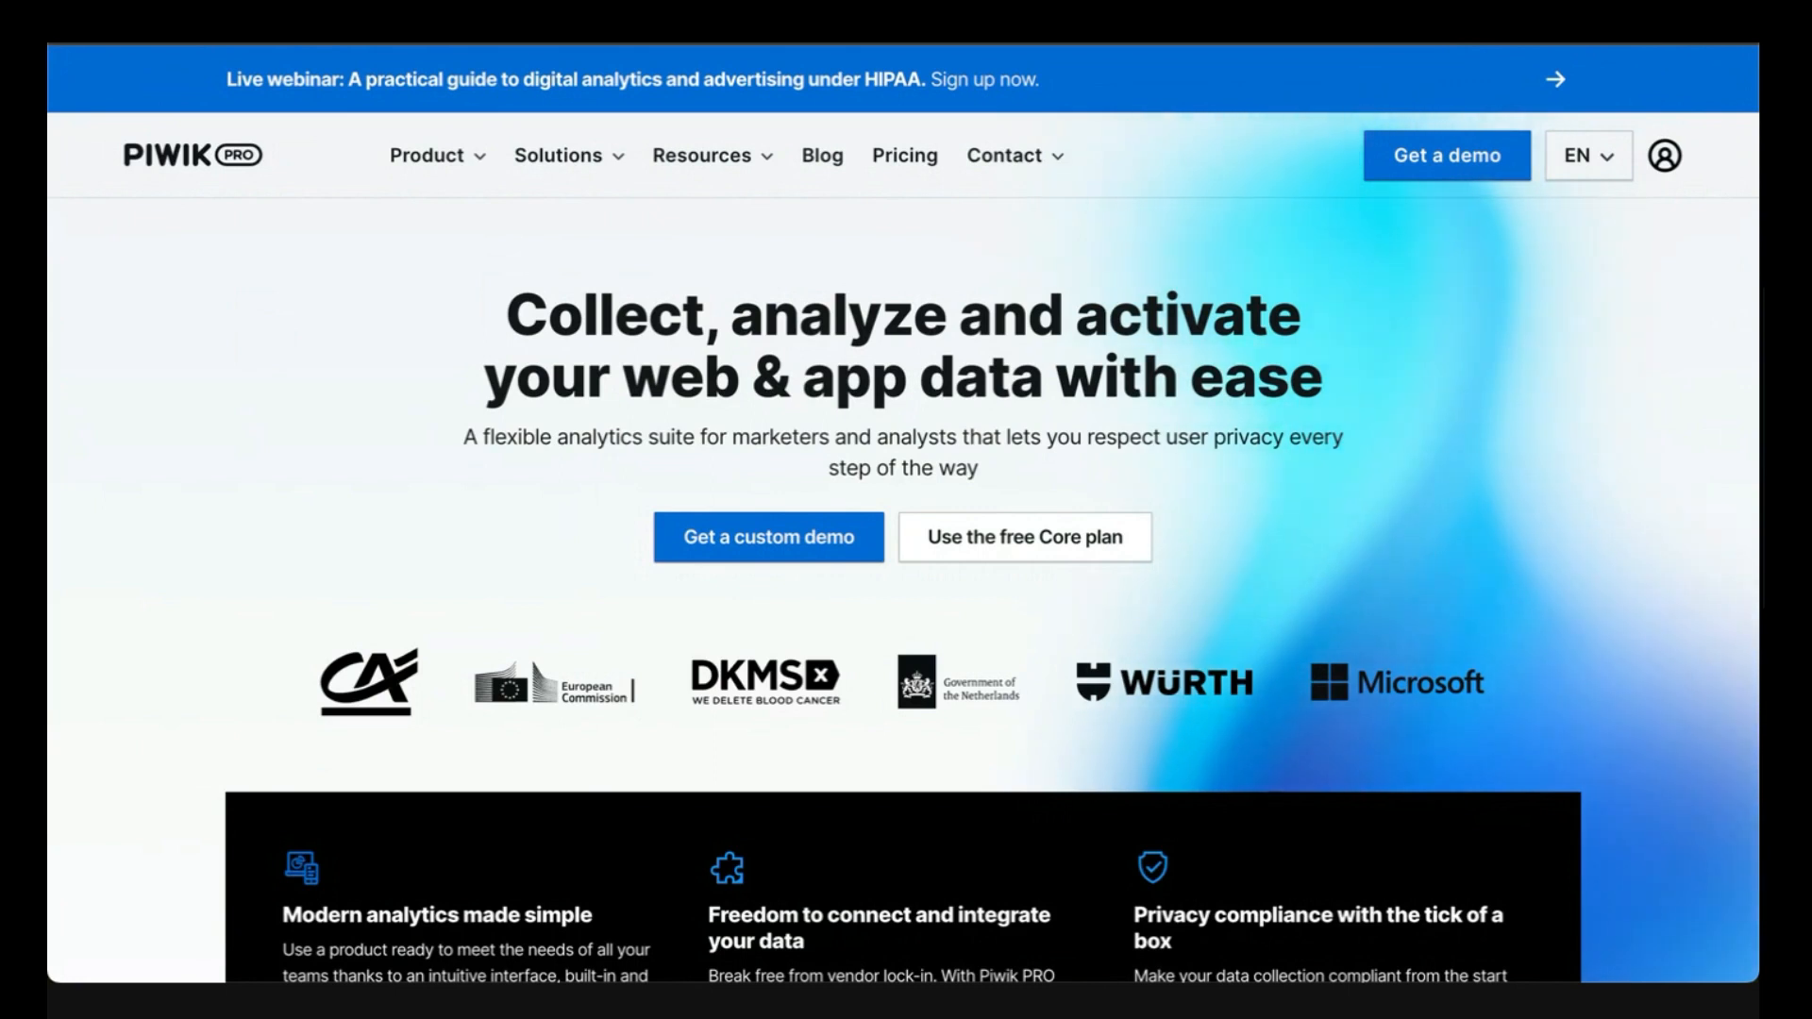
Open the free Core plan page on the Piwik PRO website and review its included features, sign-up form, benefits and highlights
click(1008, 547)
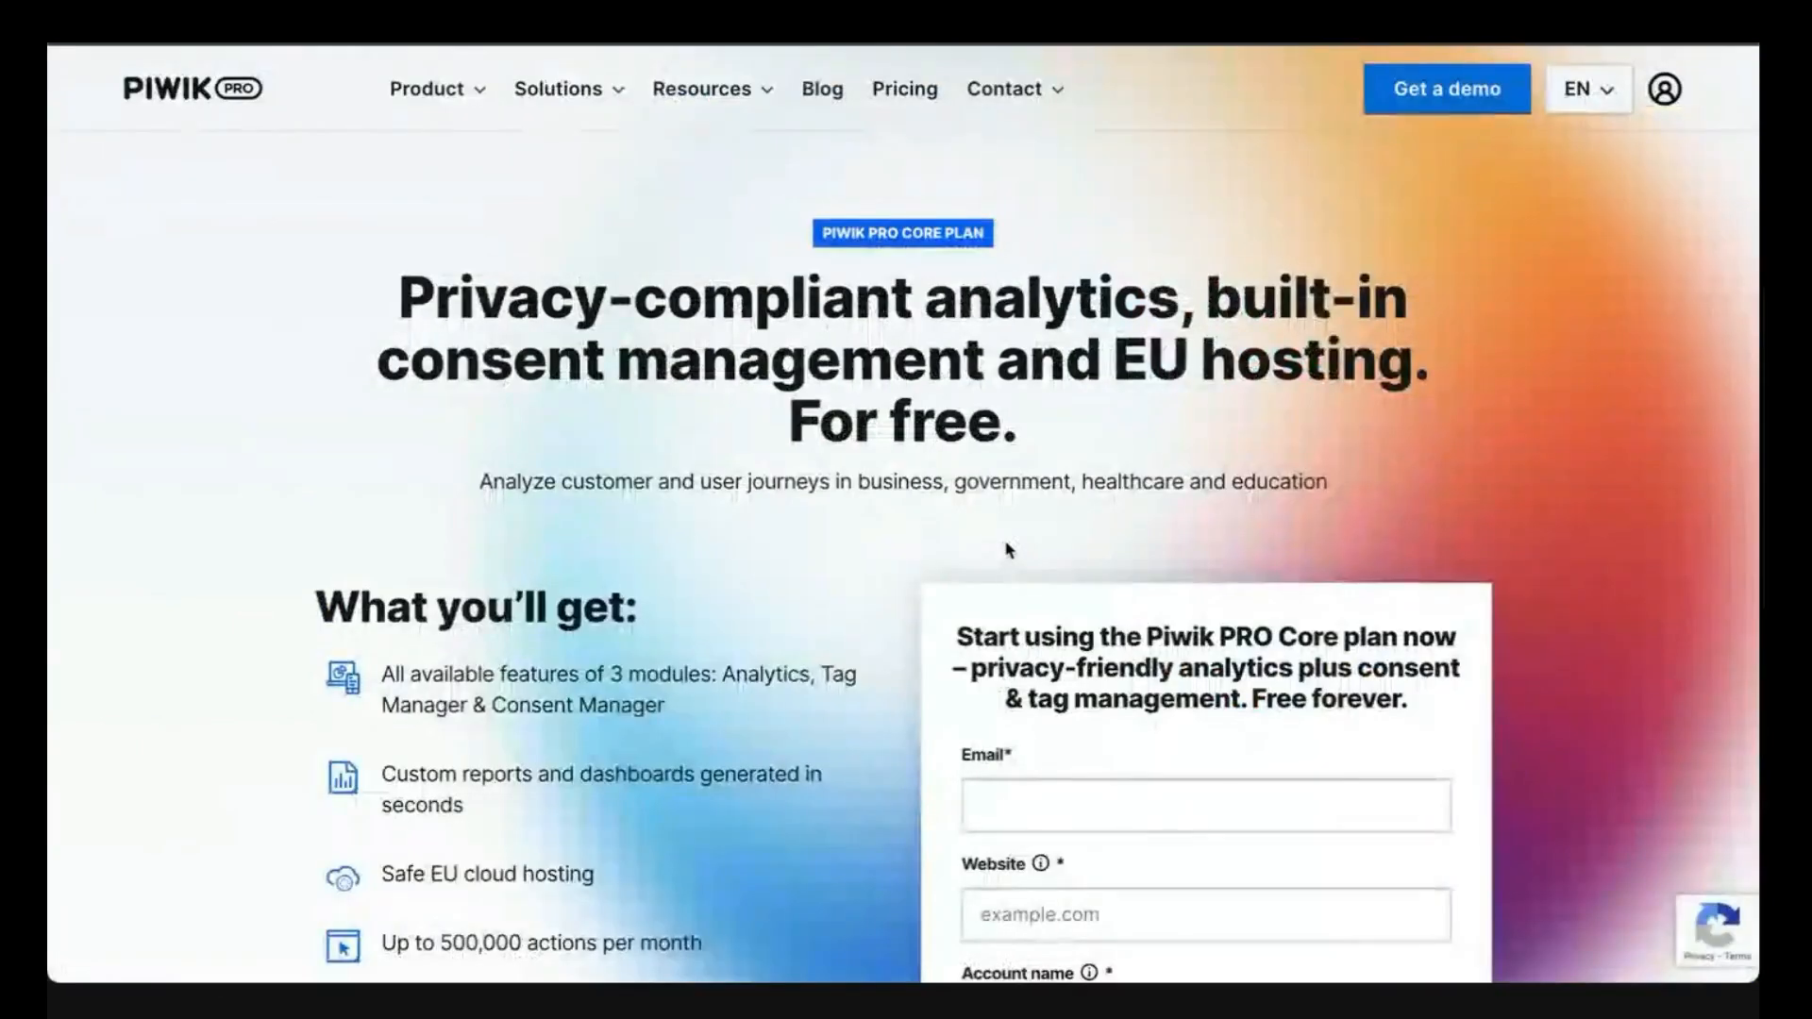
scroll(1008, 547, down, 5)
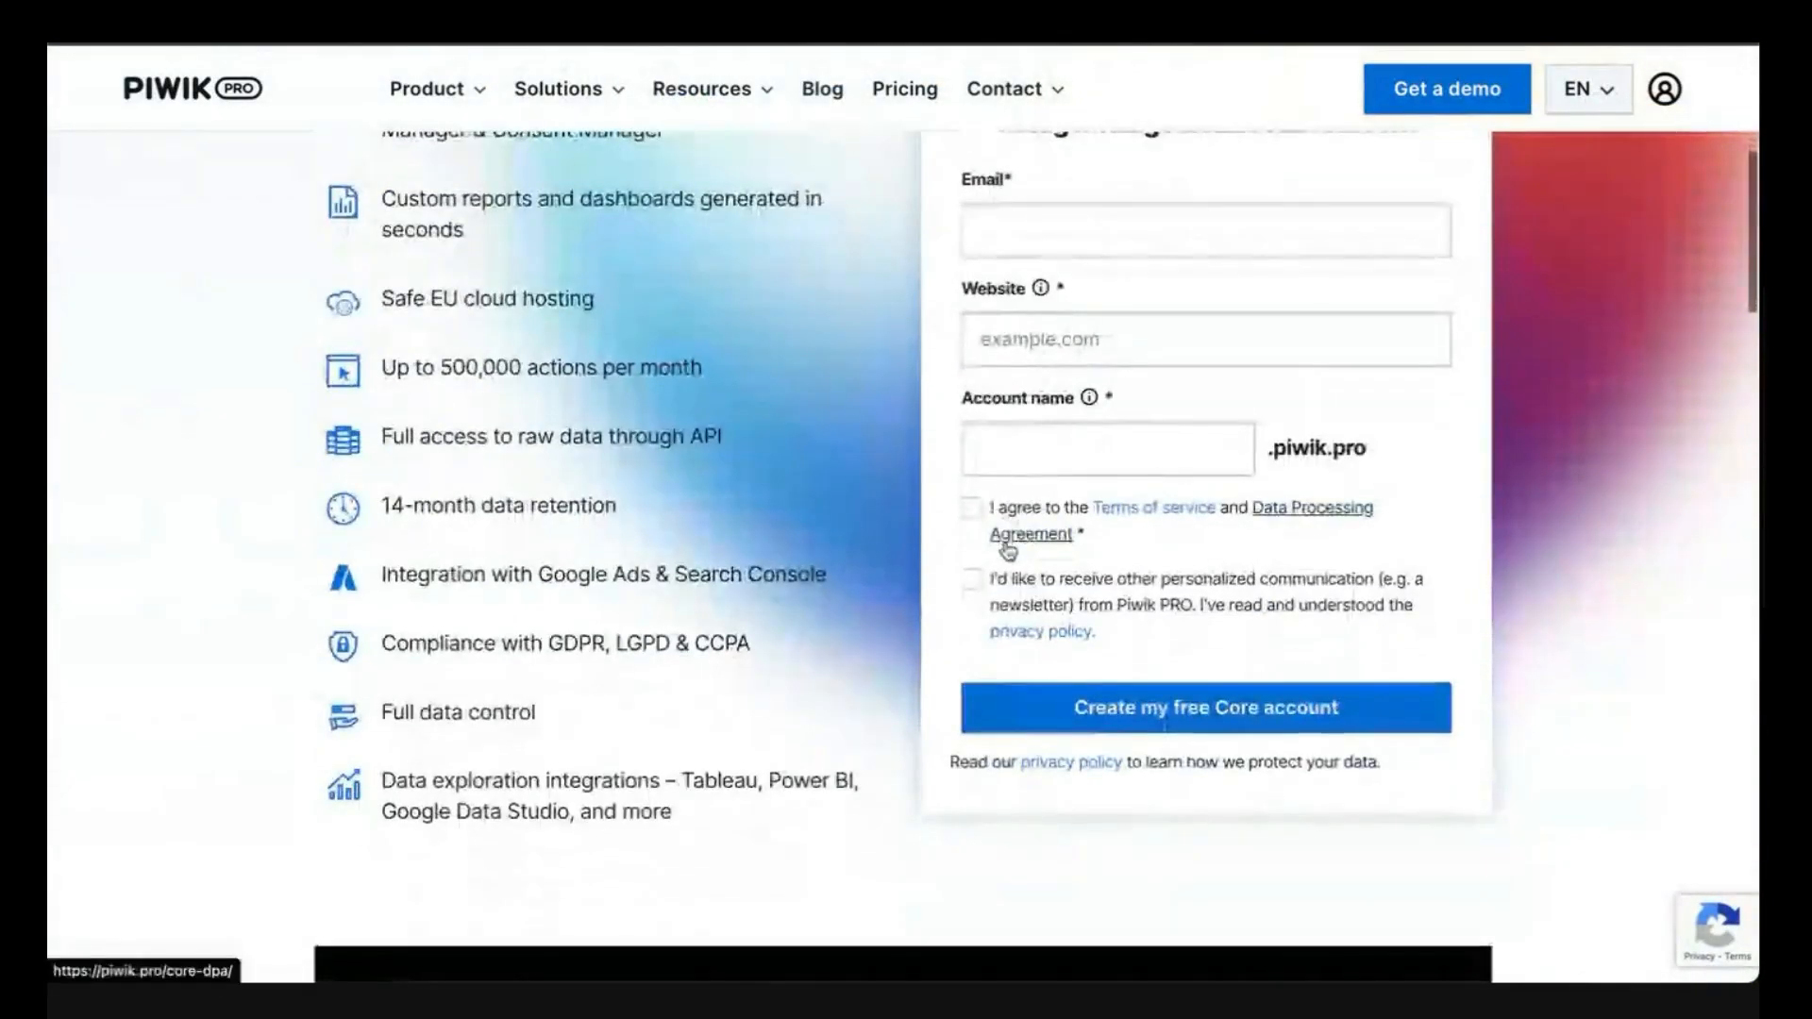
scroll(1008, 550, up, 5)
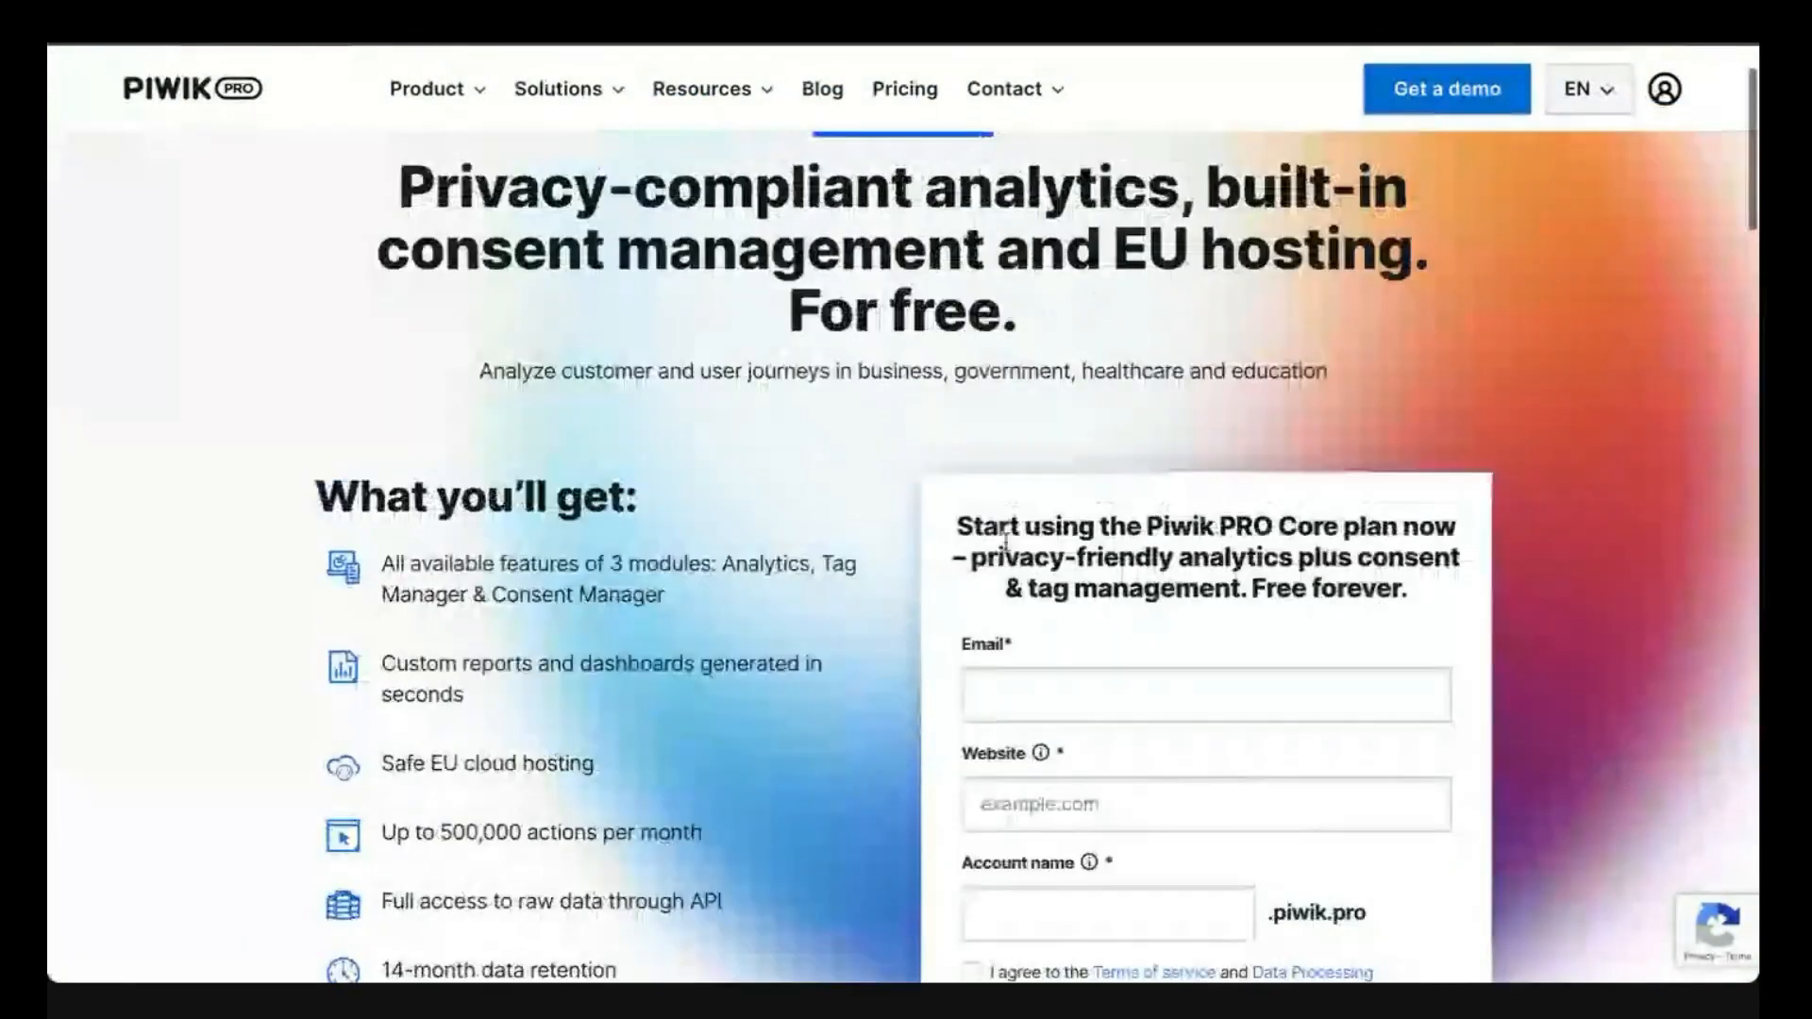
scroll(1008, 550, down, 1)
scroll(1008, 550, down, 5)
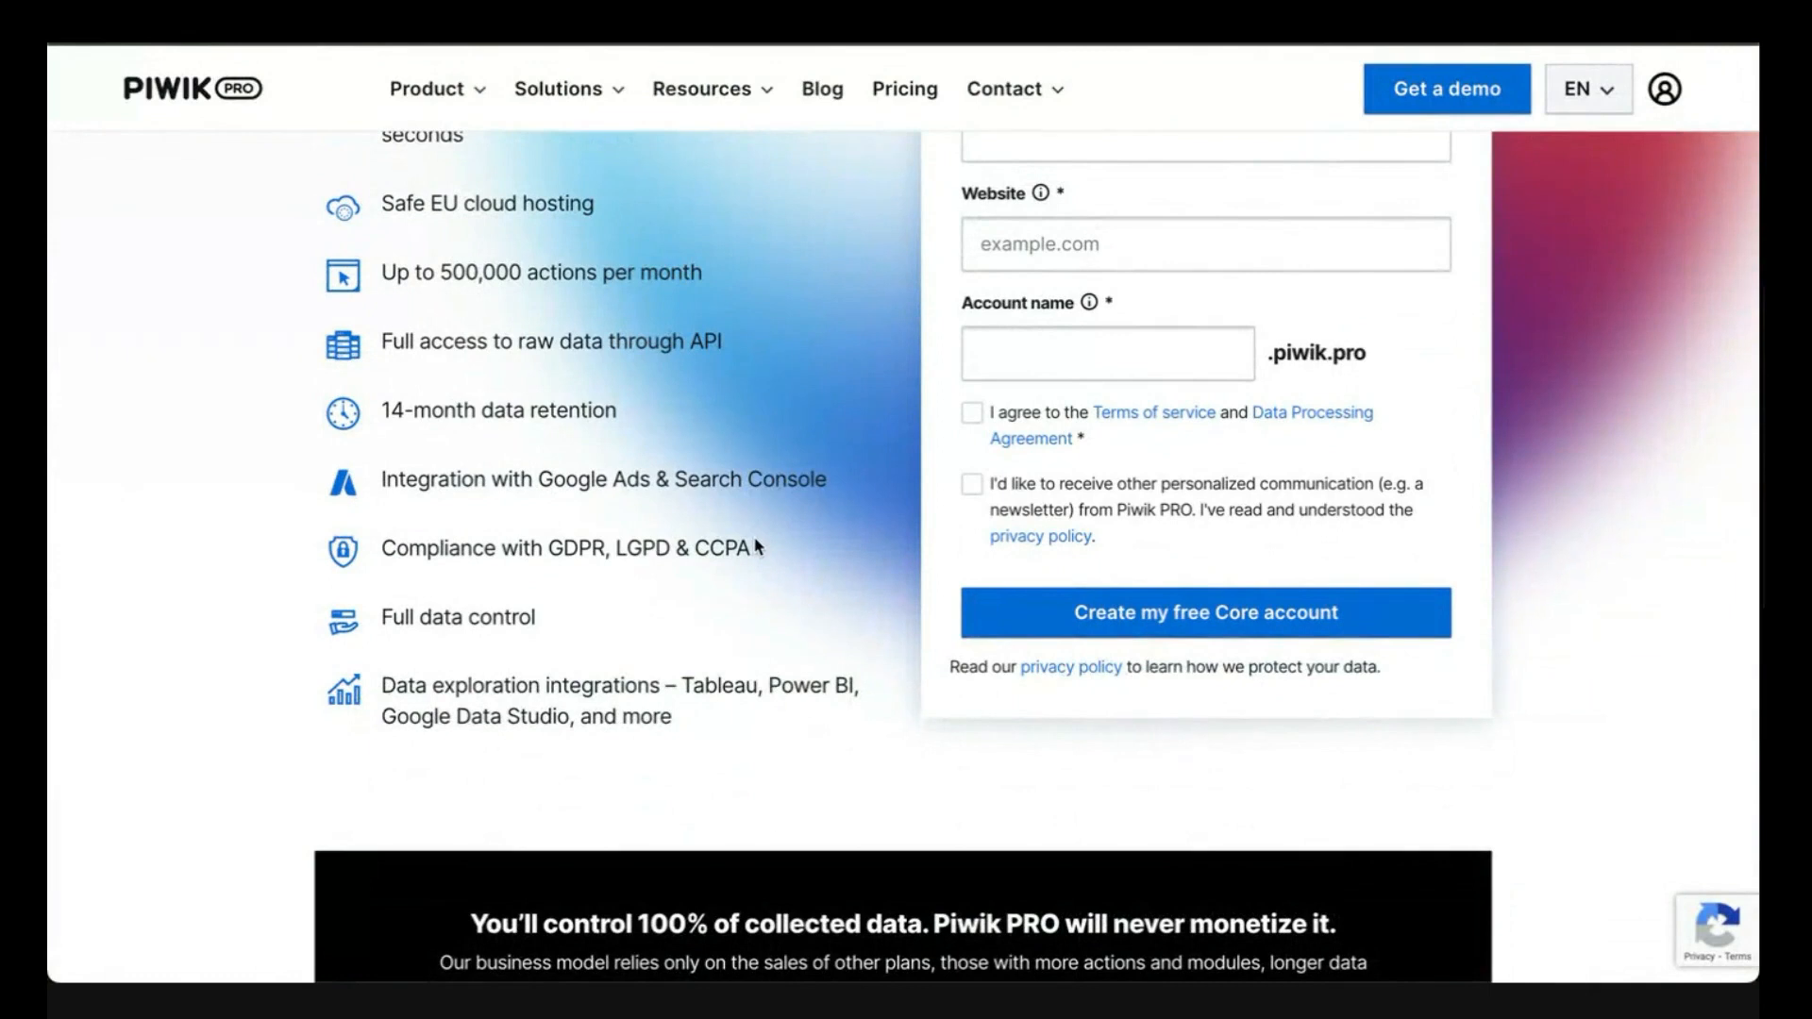
scroll(757, 546, up, 1)
scroll(757, 546, up, 2)
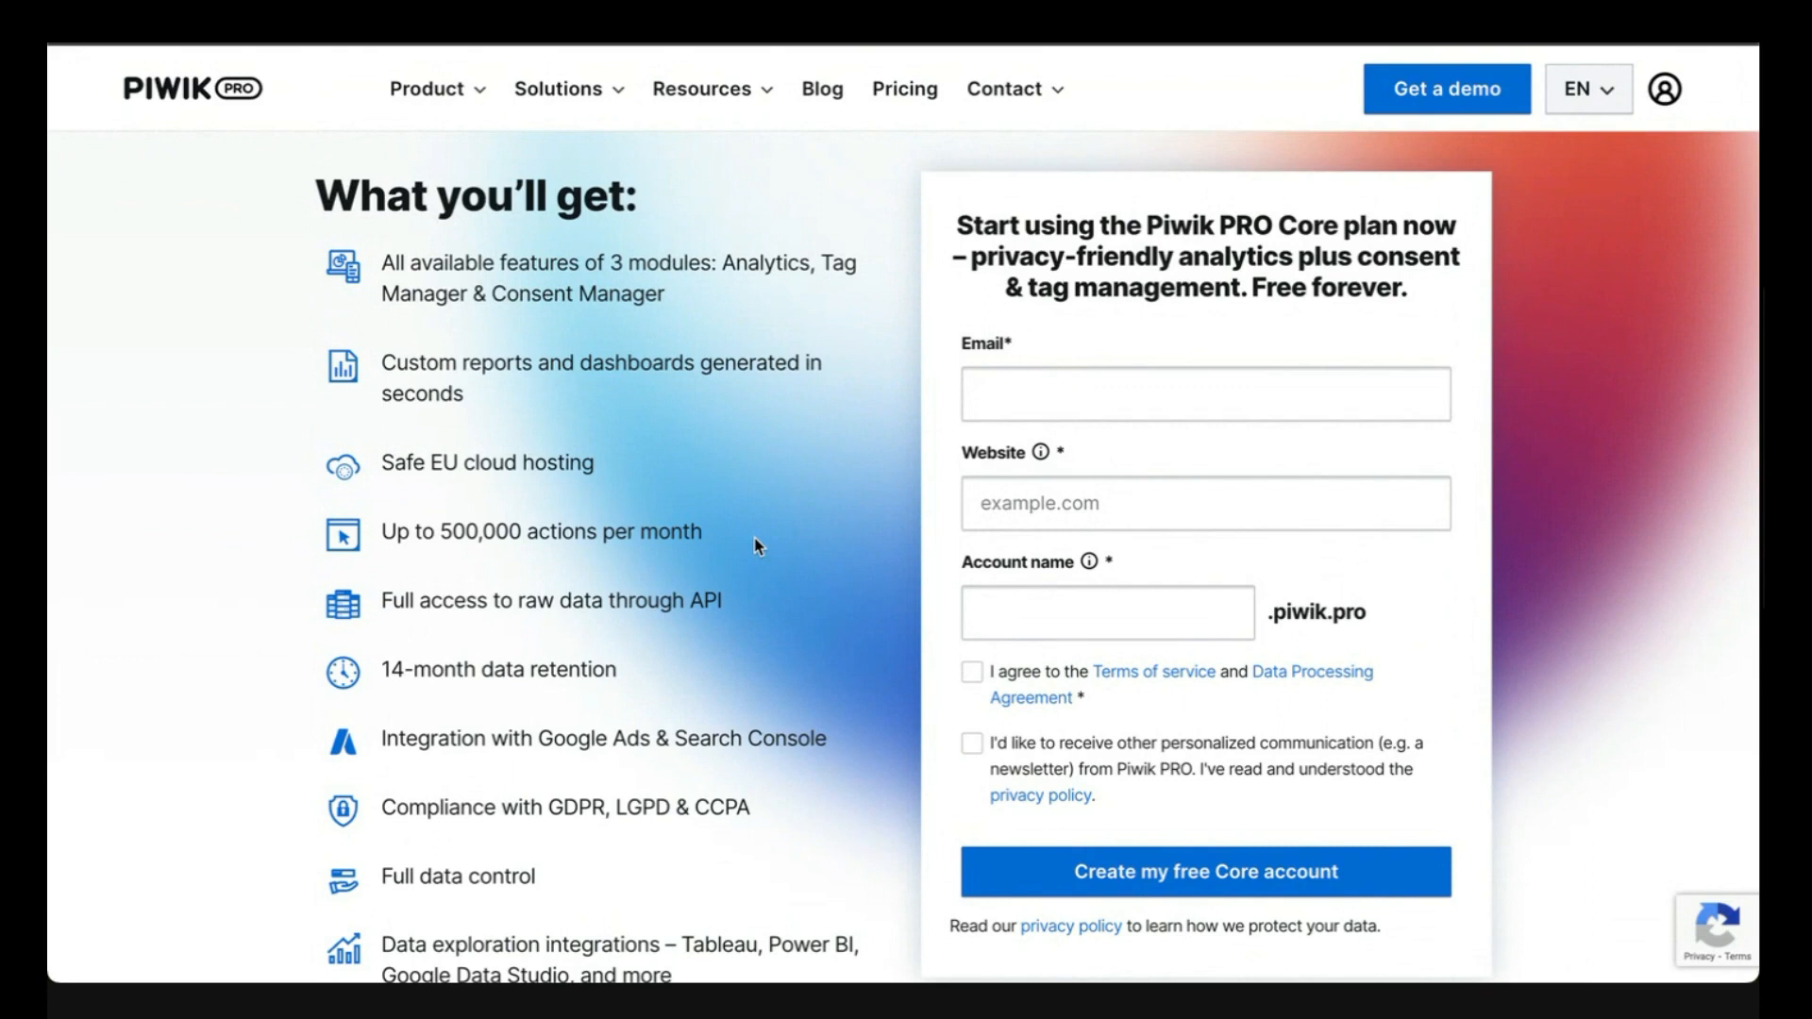
scroll(755, 545, up, 4)
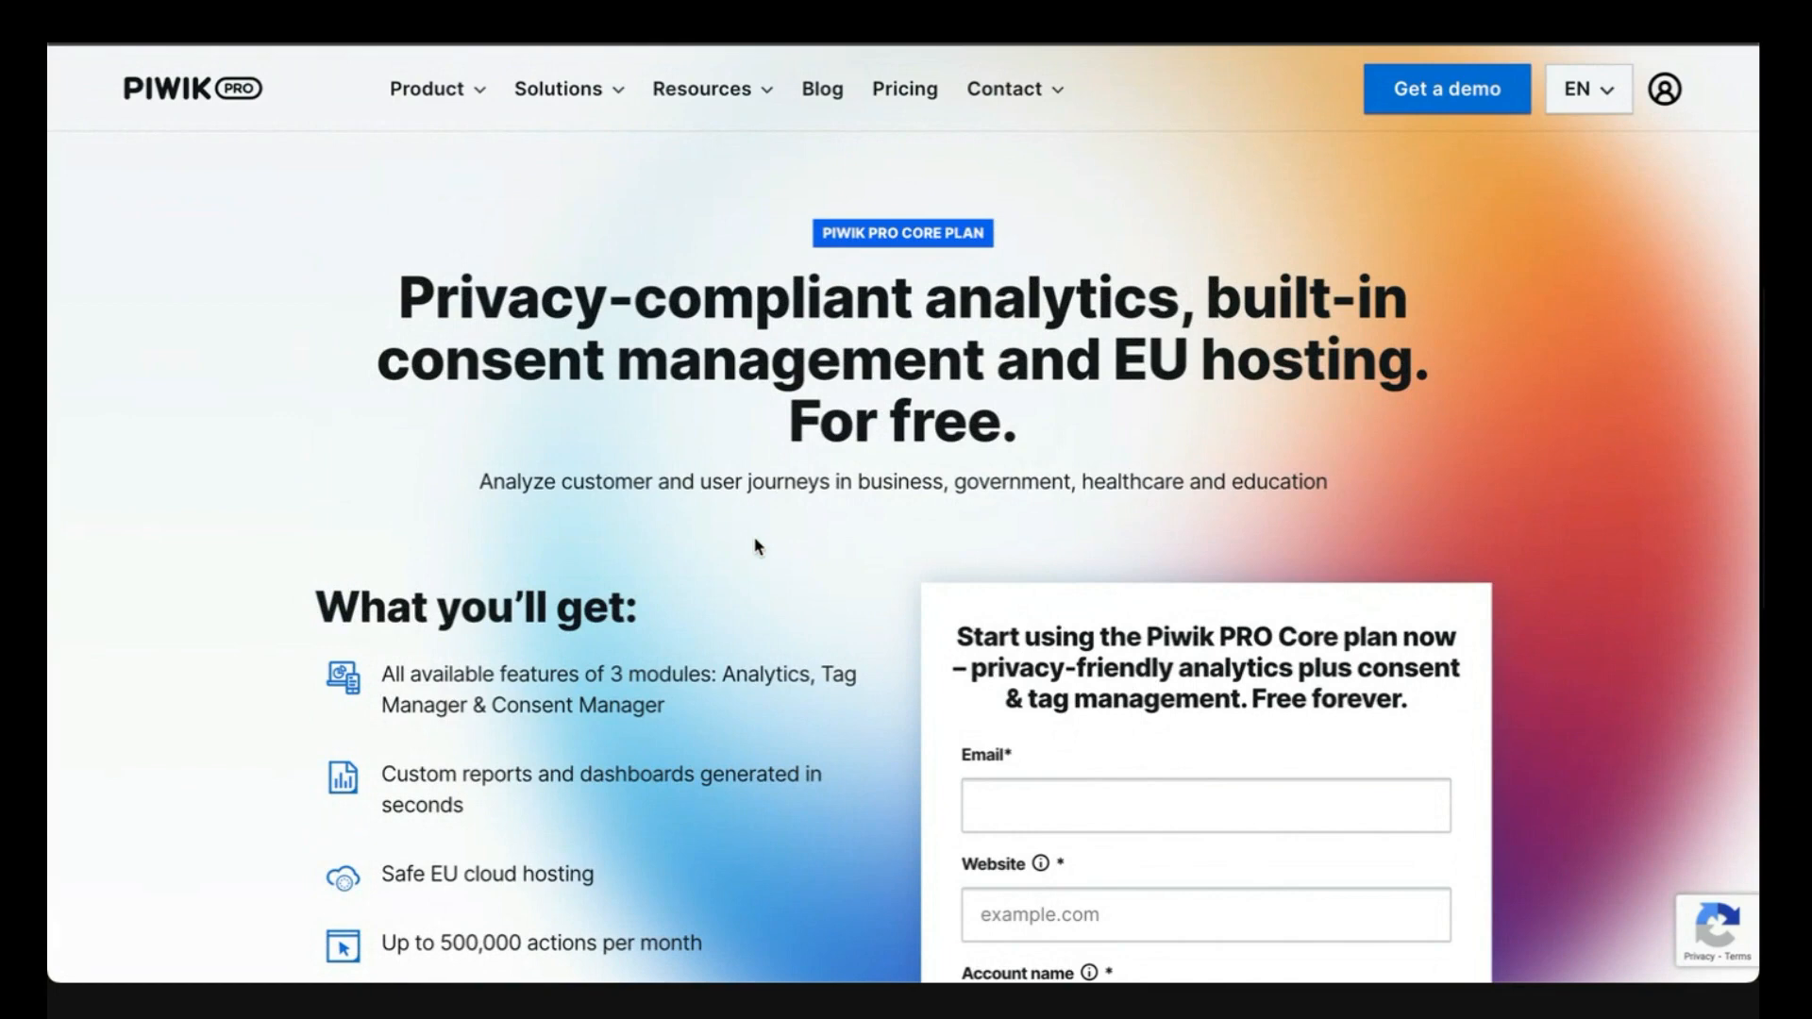
scroll(755, 546, down, 9)
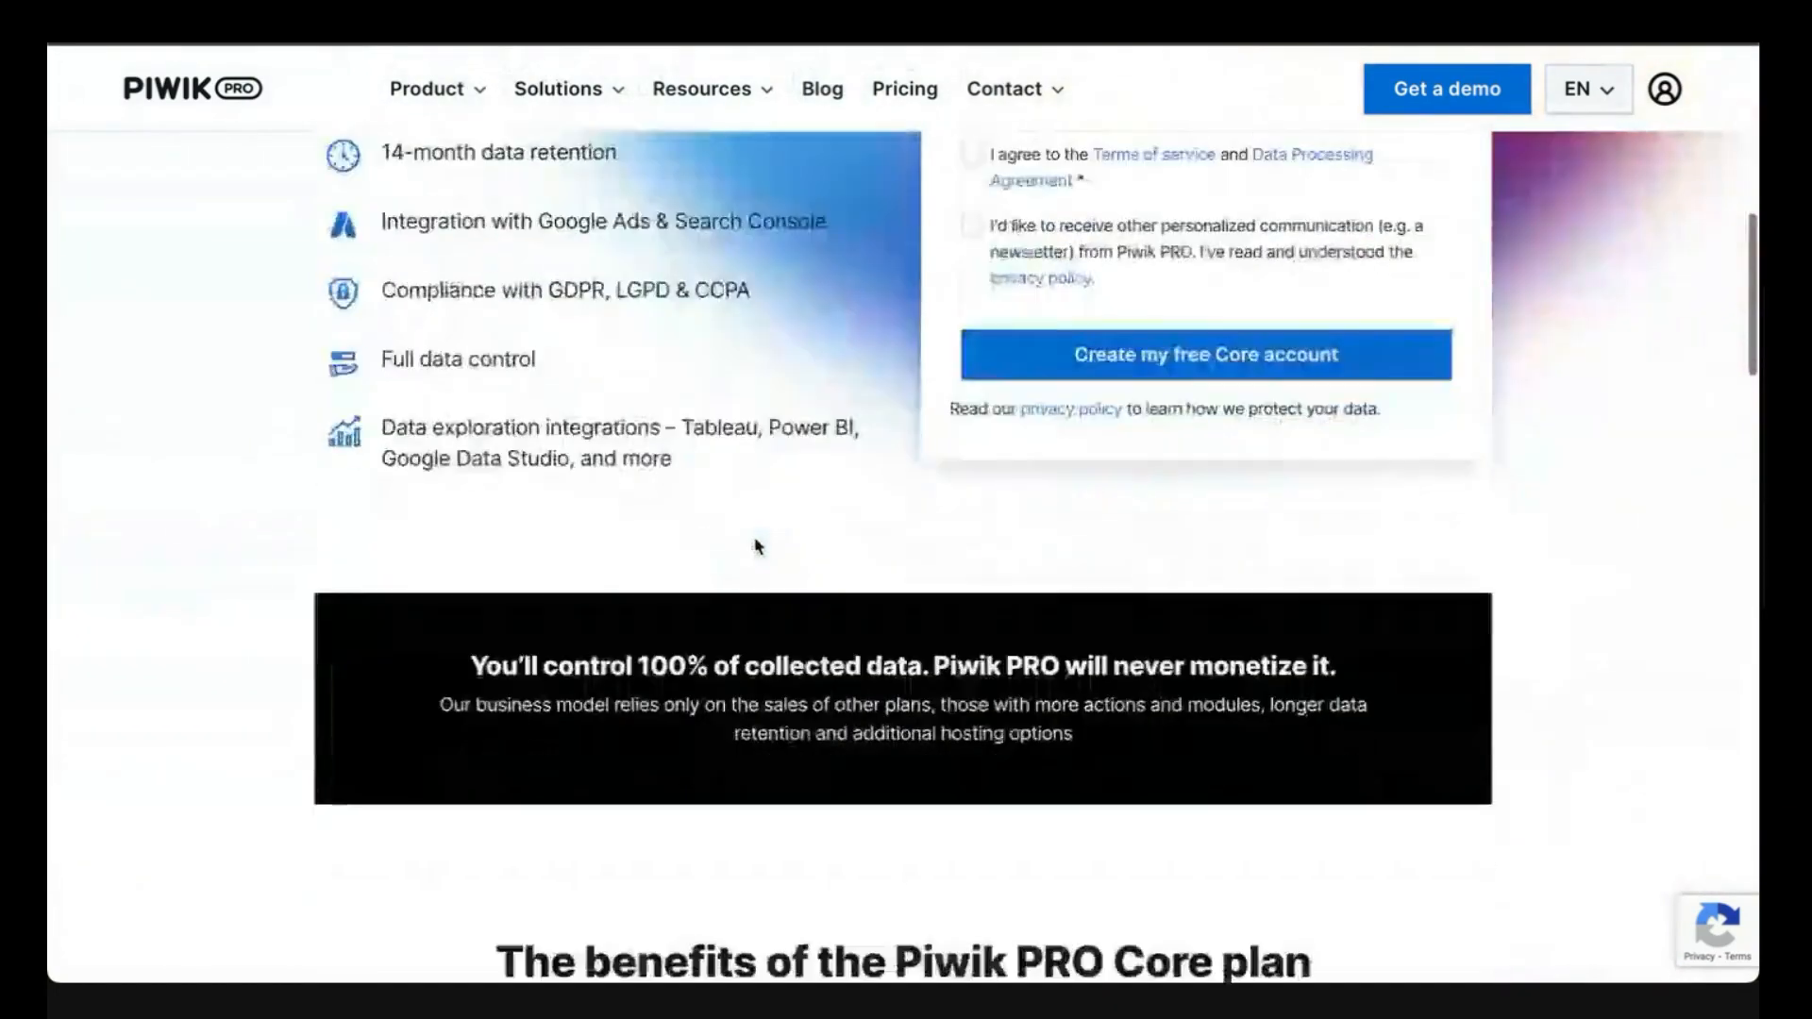
scroll(755, 545, up, 9)
scroll(755, 545, down, 20)
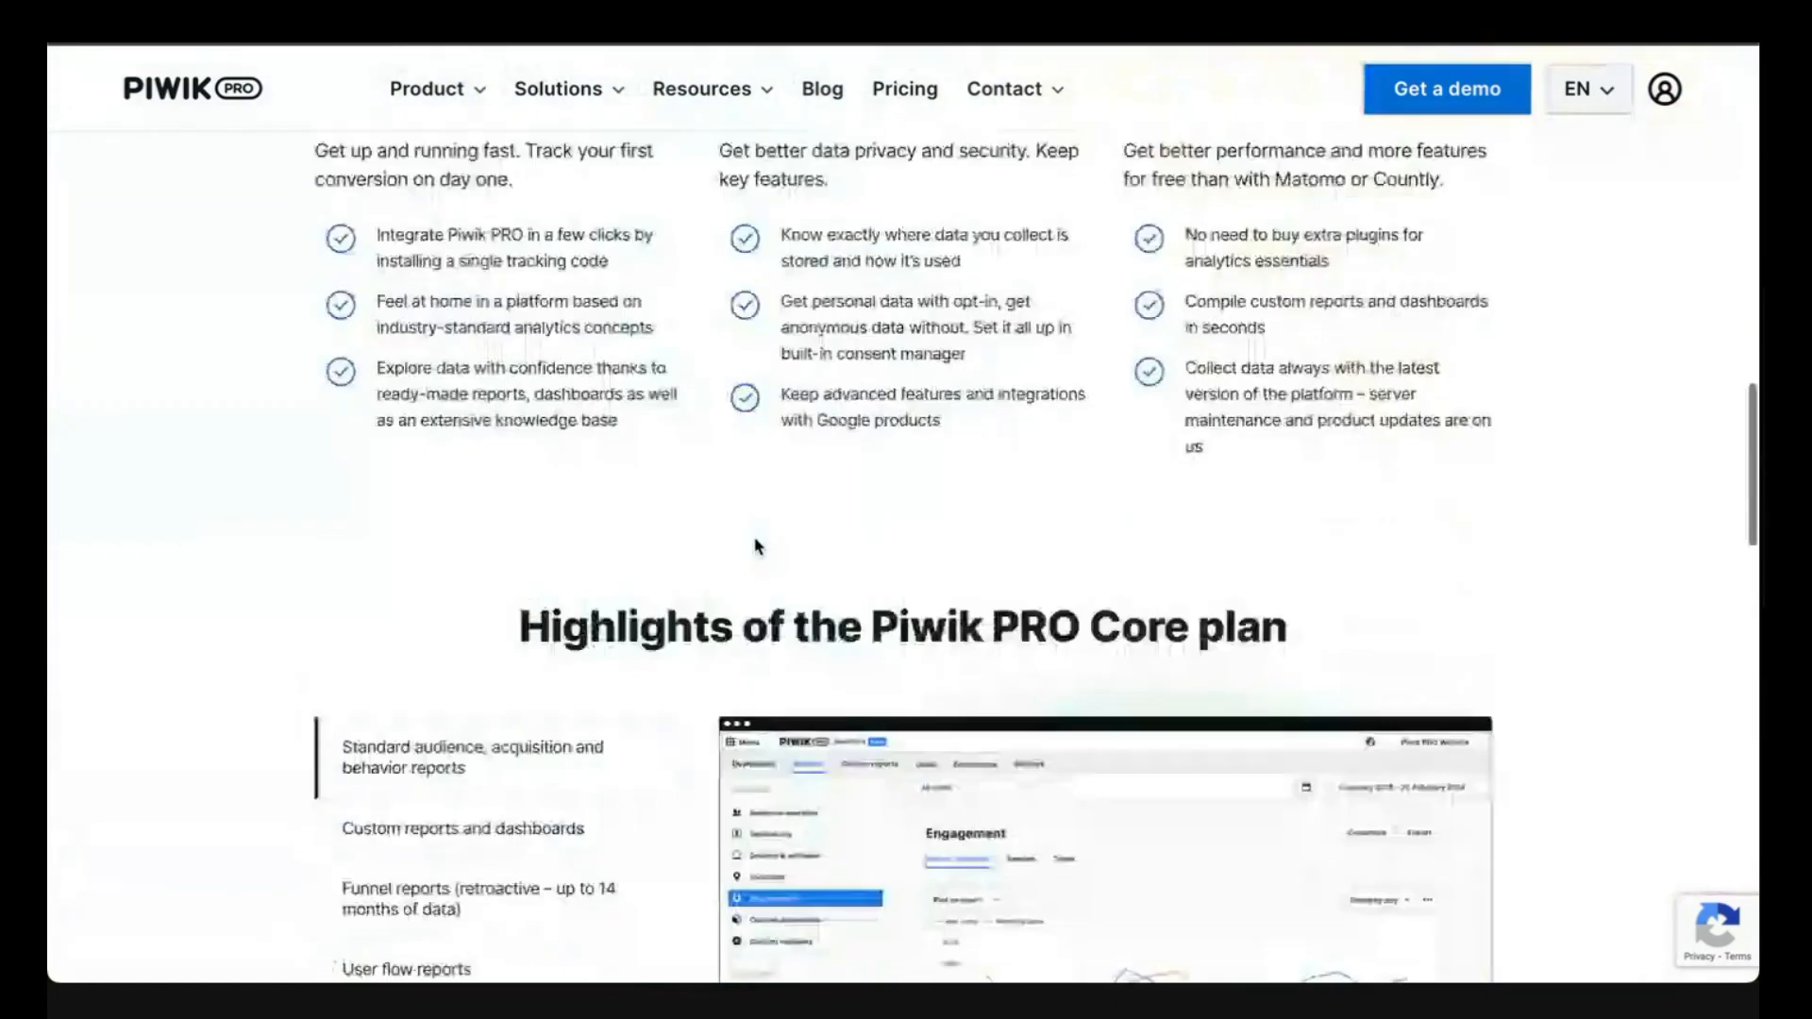
scroll(755, 546, up, 20)
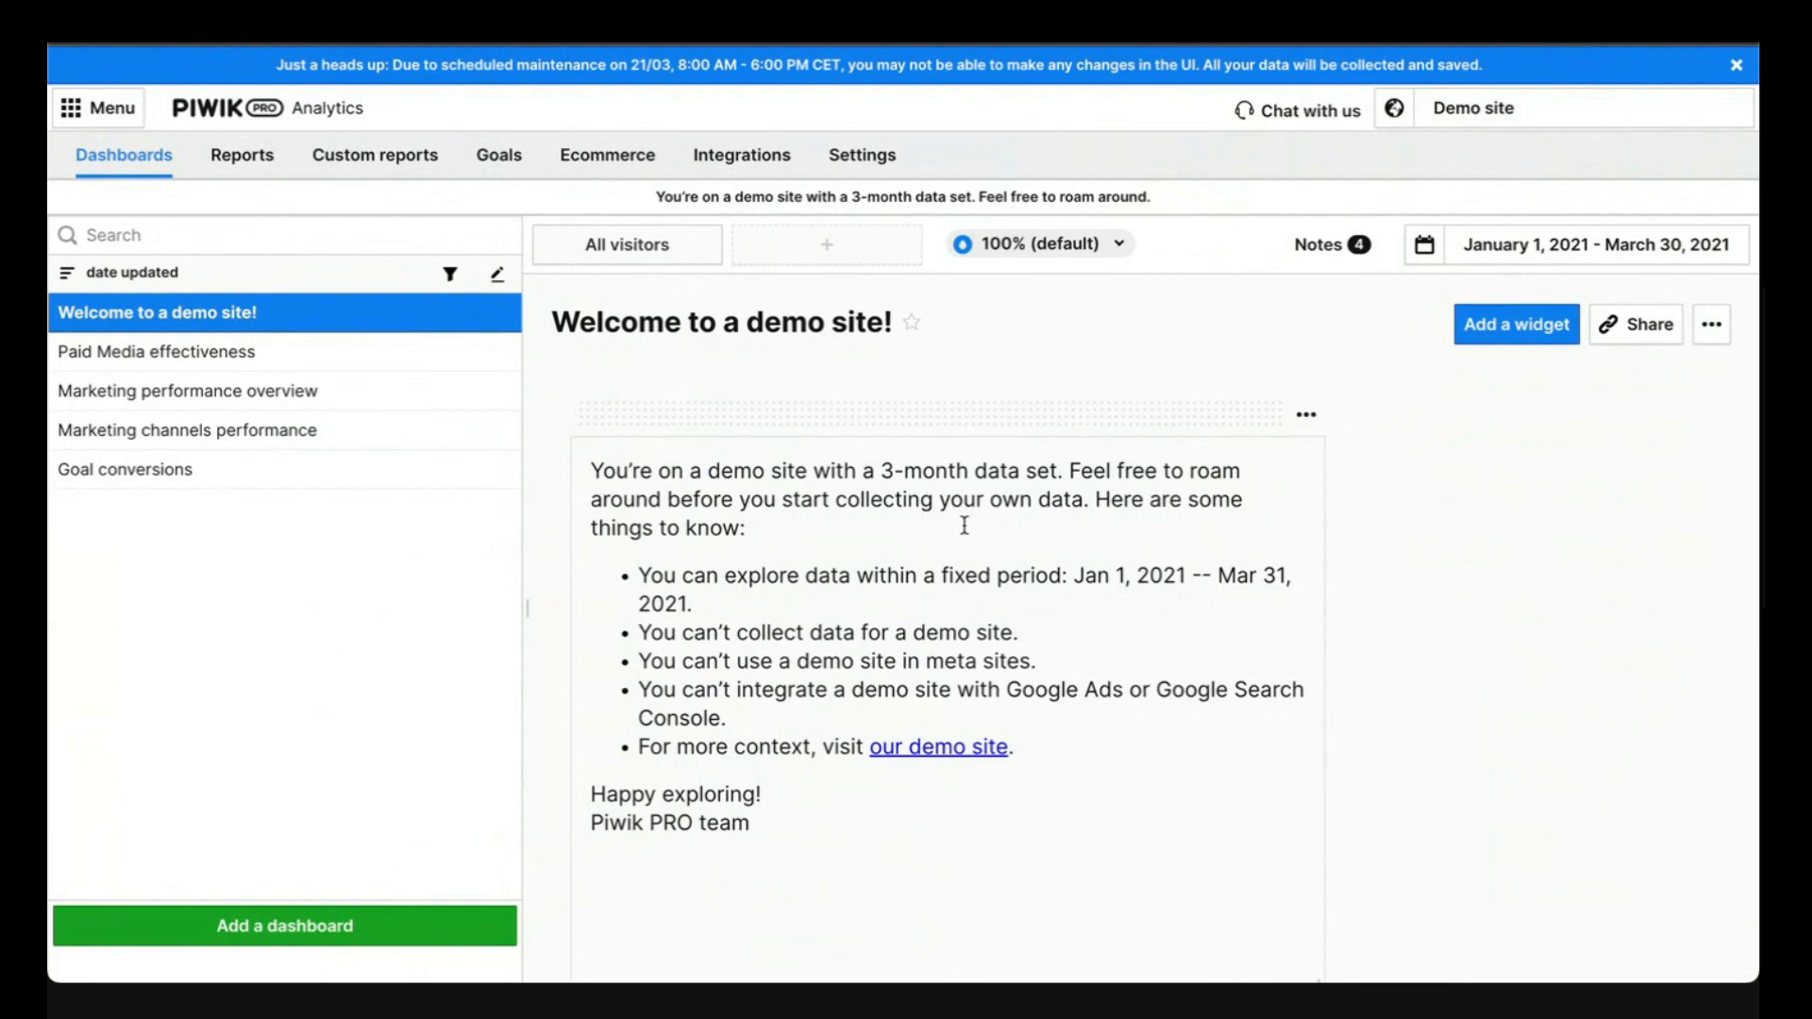
Check which sites are available to switch to from the Demo site in Piwik PRO Analytics
click(1567, 123)
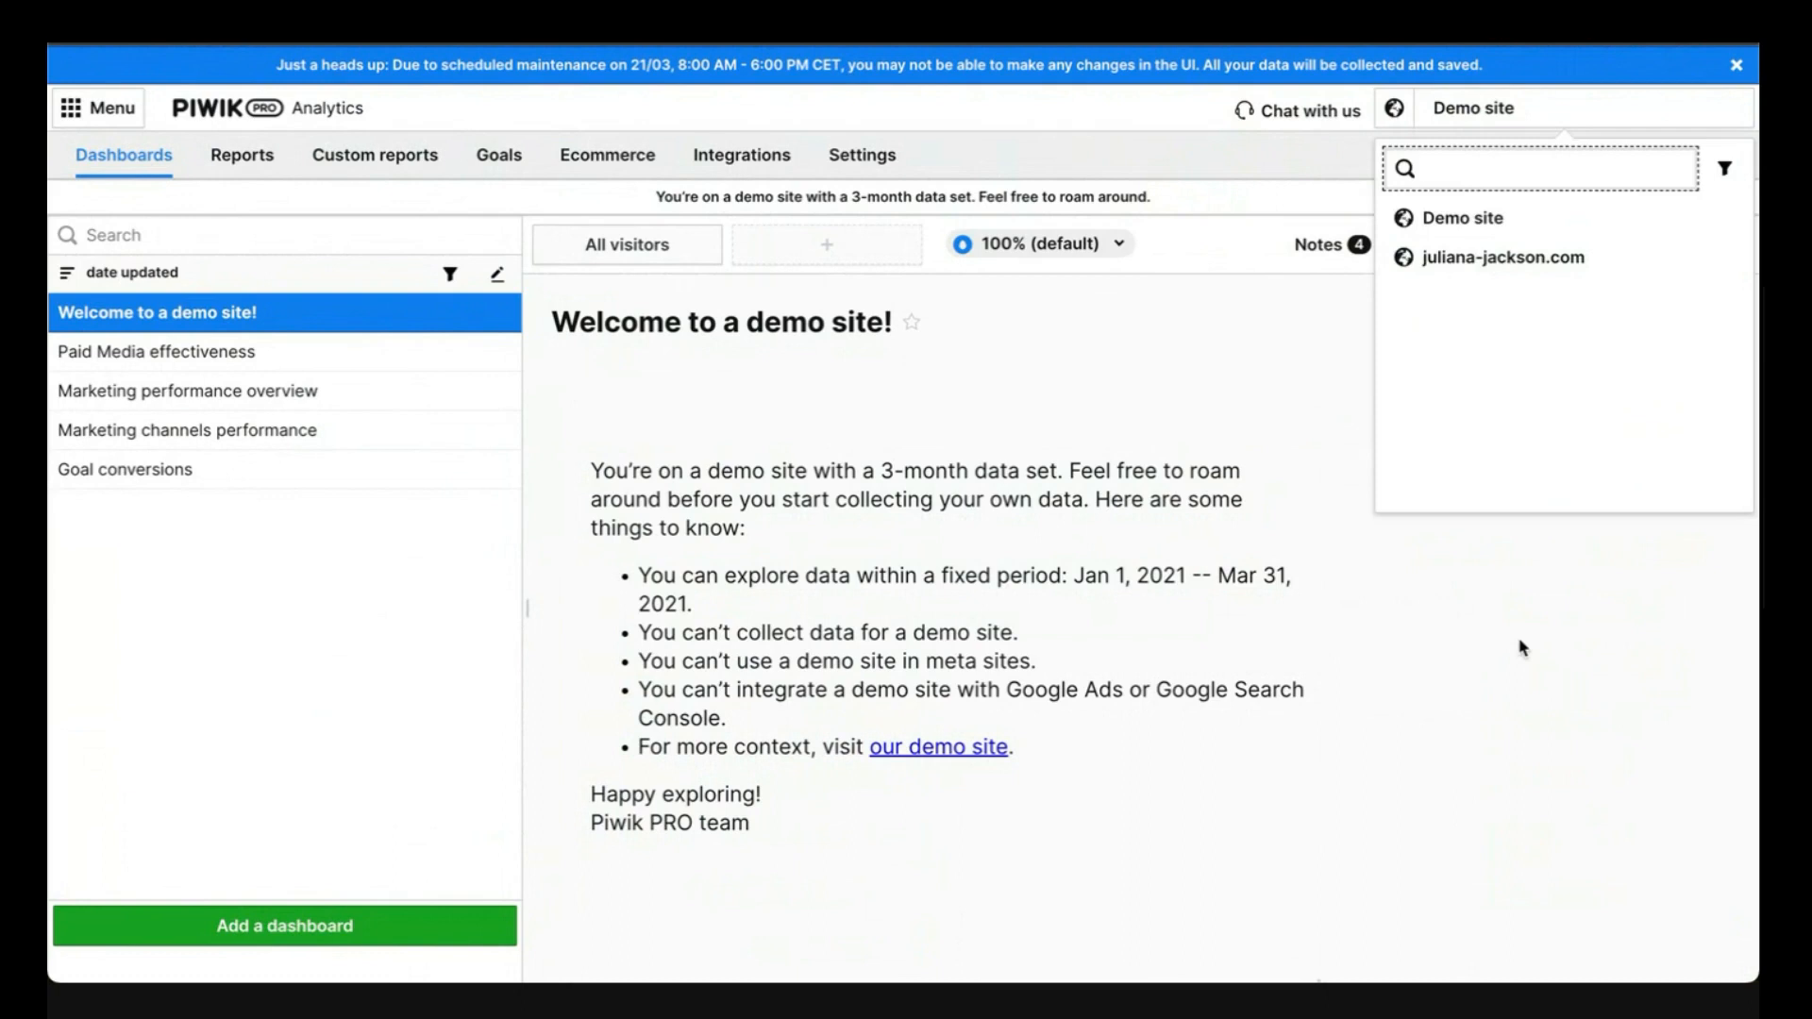
click(1435, 731)
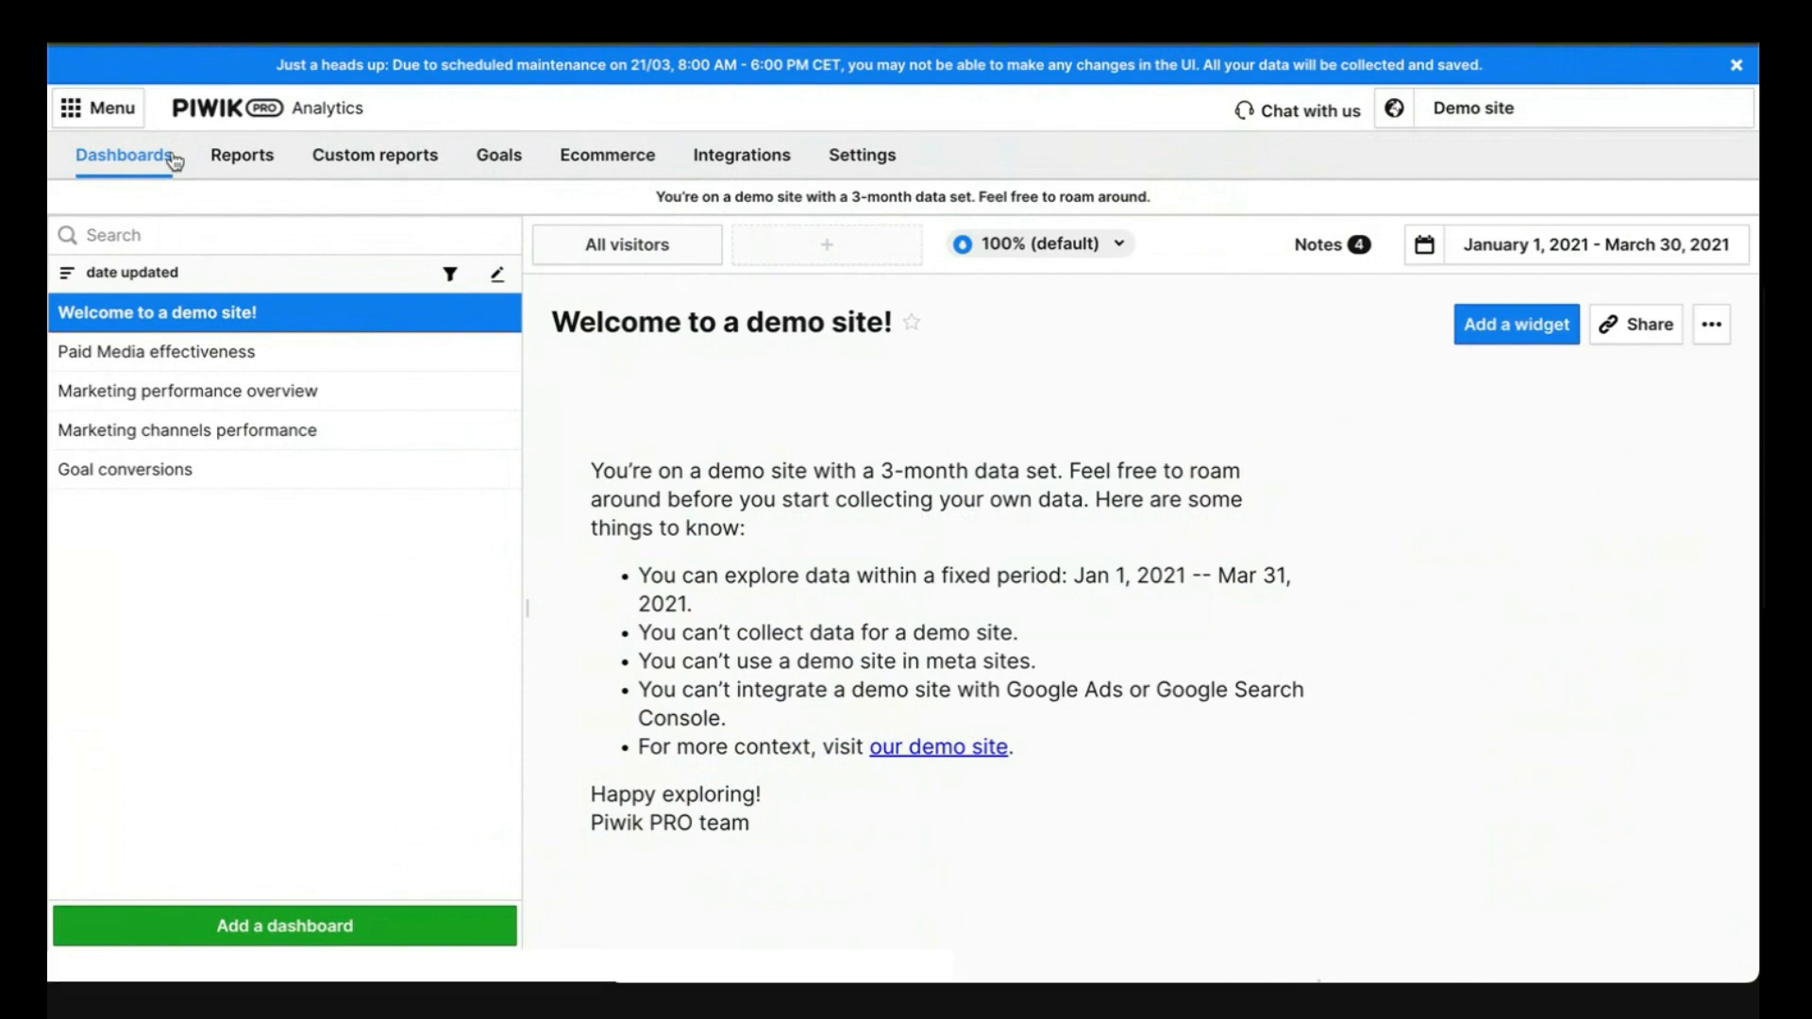
mouse_move(769, 413)
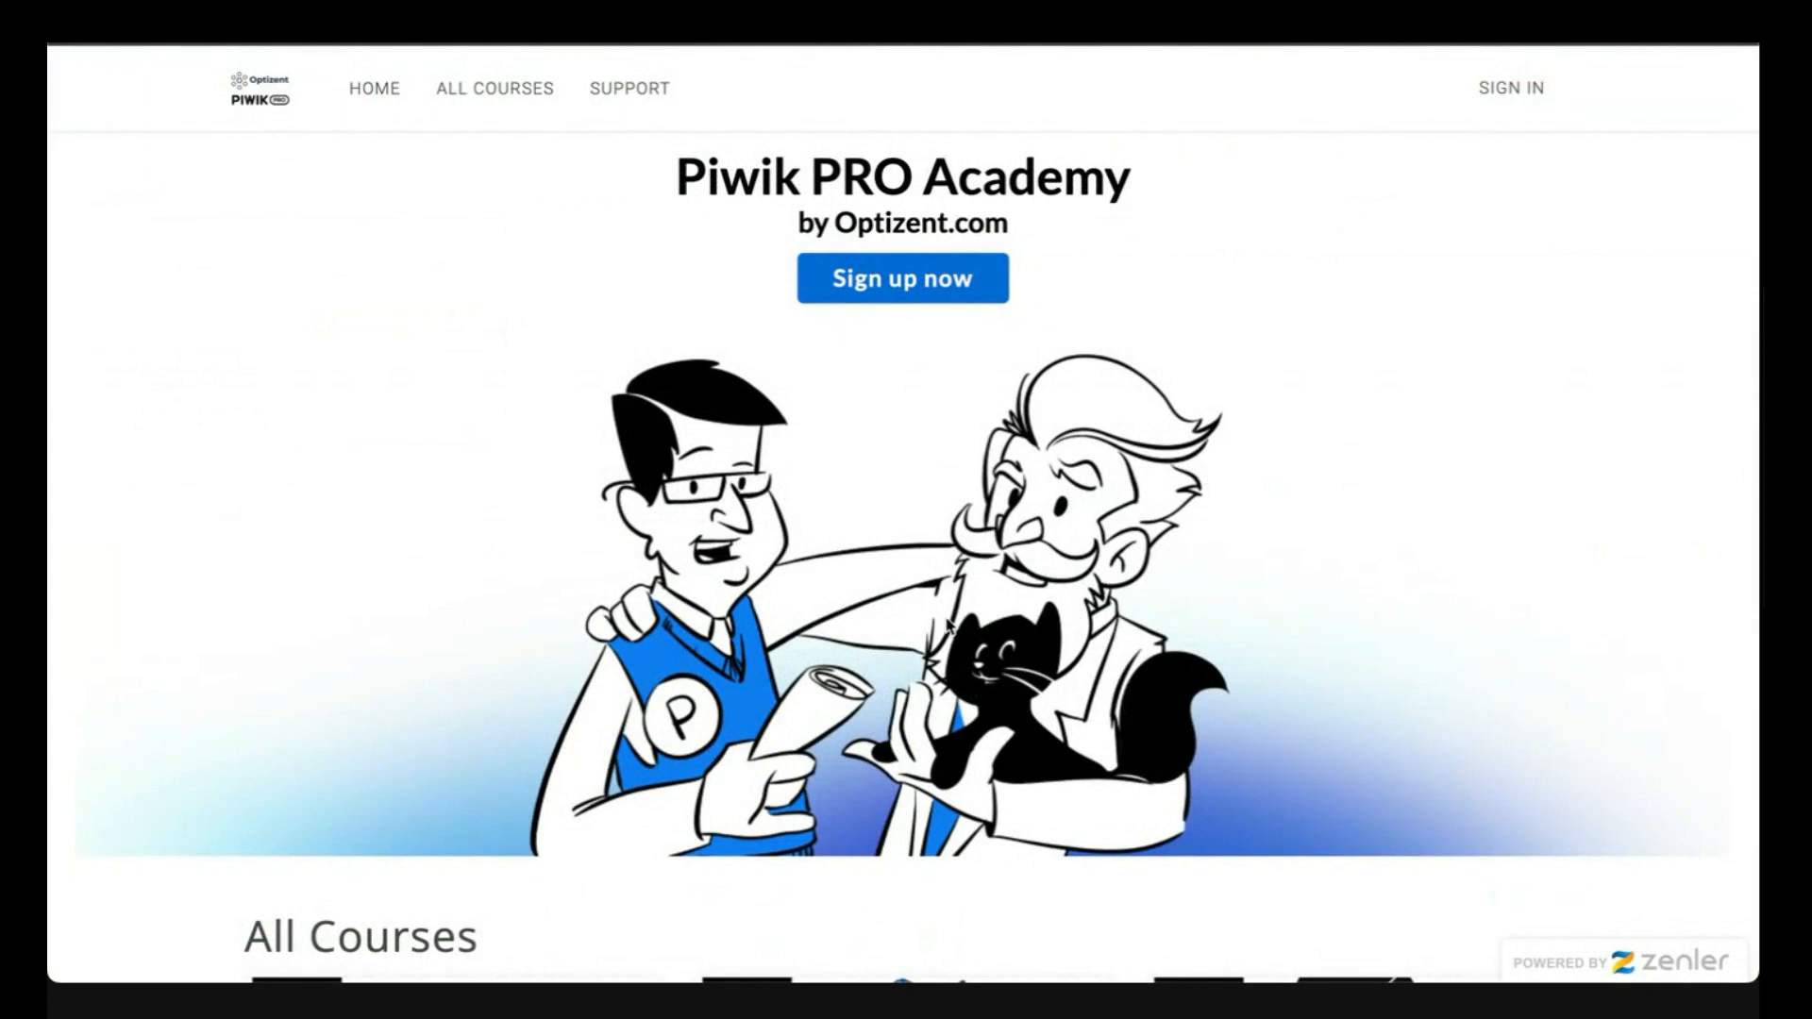
Look through the free and paid courses offered on the Piwik PRO Academy site
scroll(949, 624, down, 8)
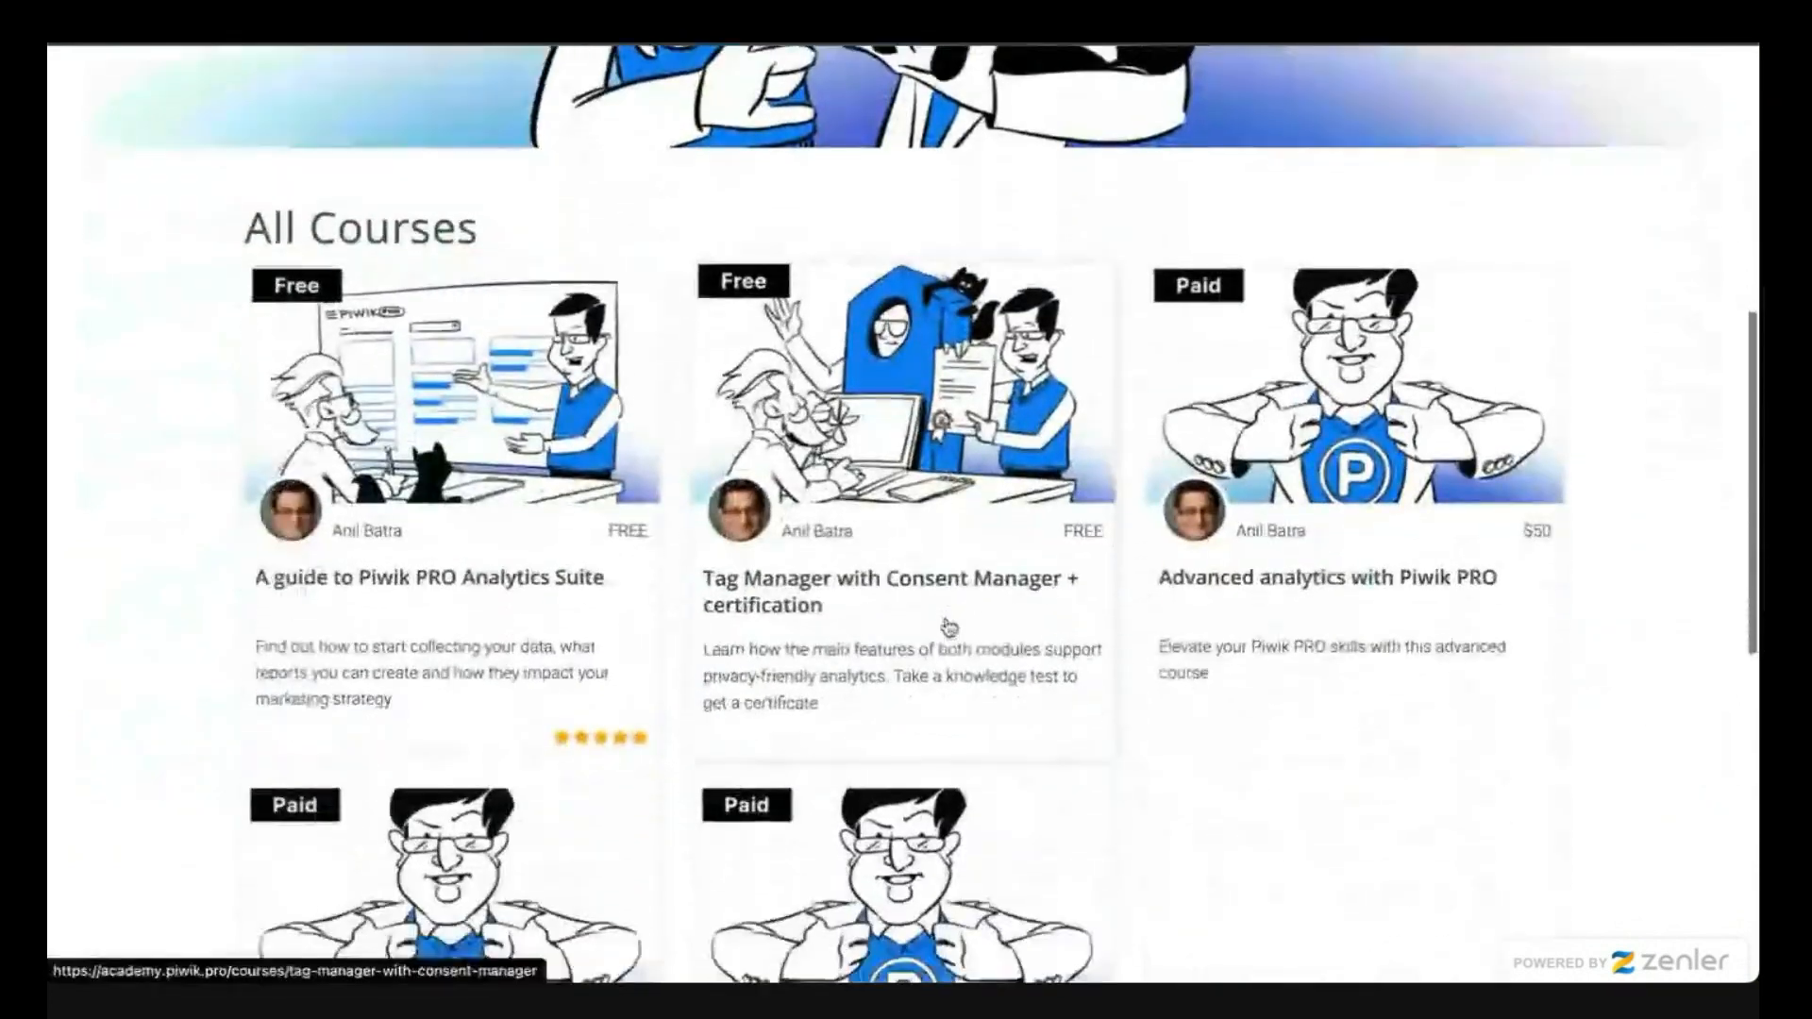
scroll(948, 626, down, 1)
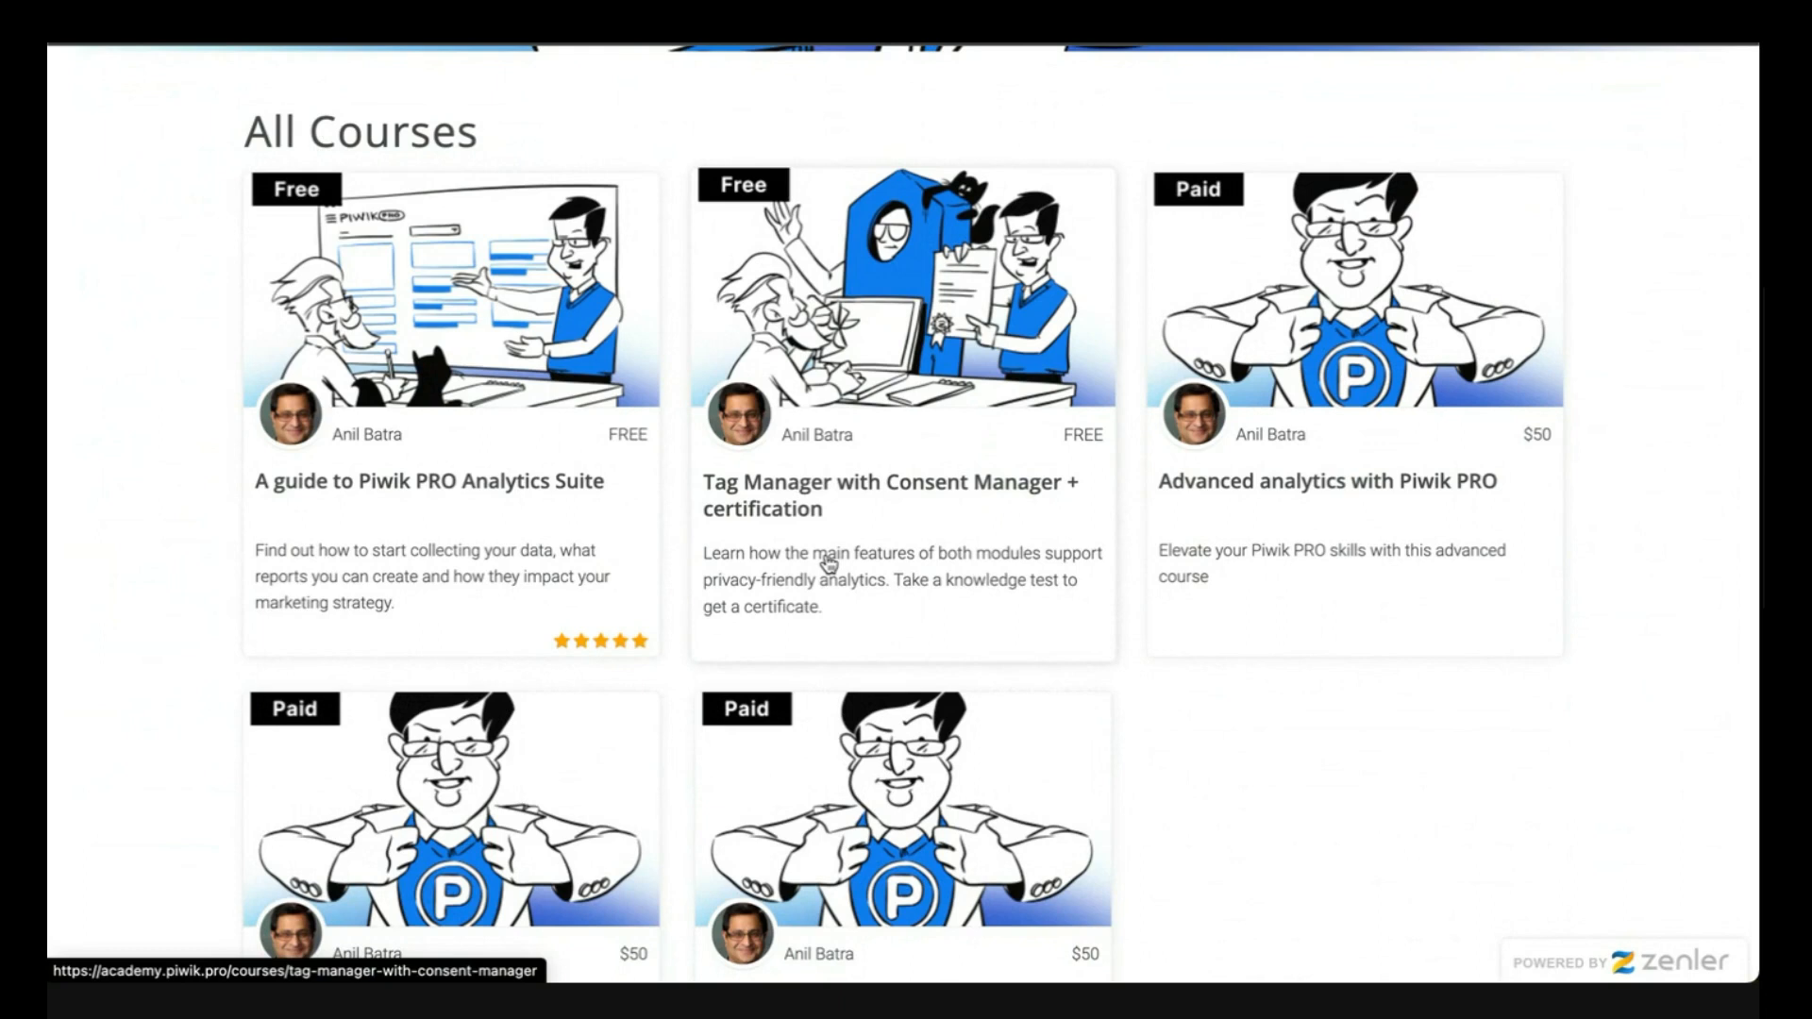
scroll(829, 563, up, 6)
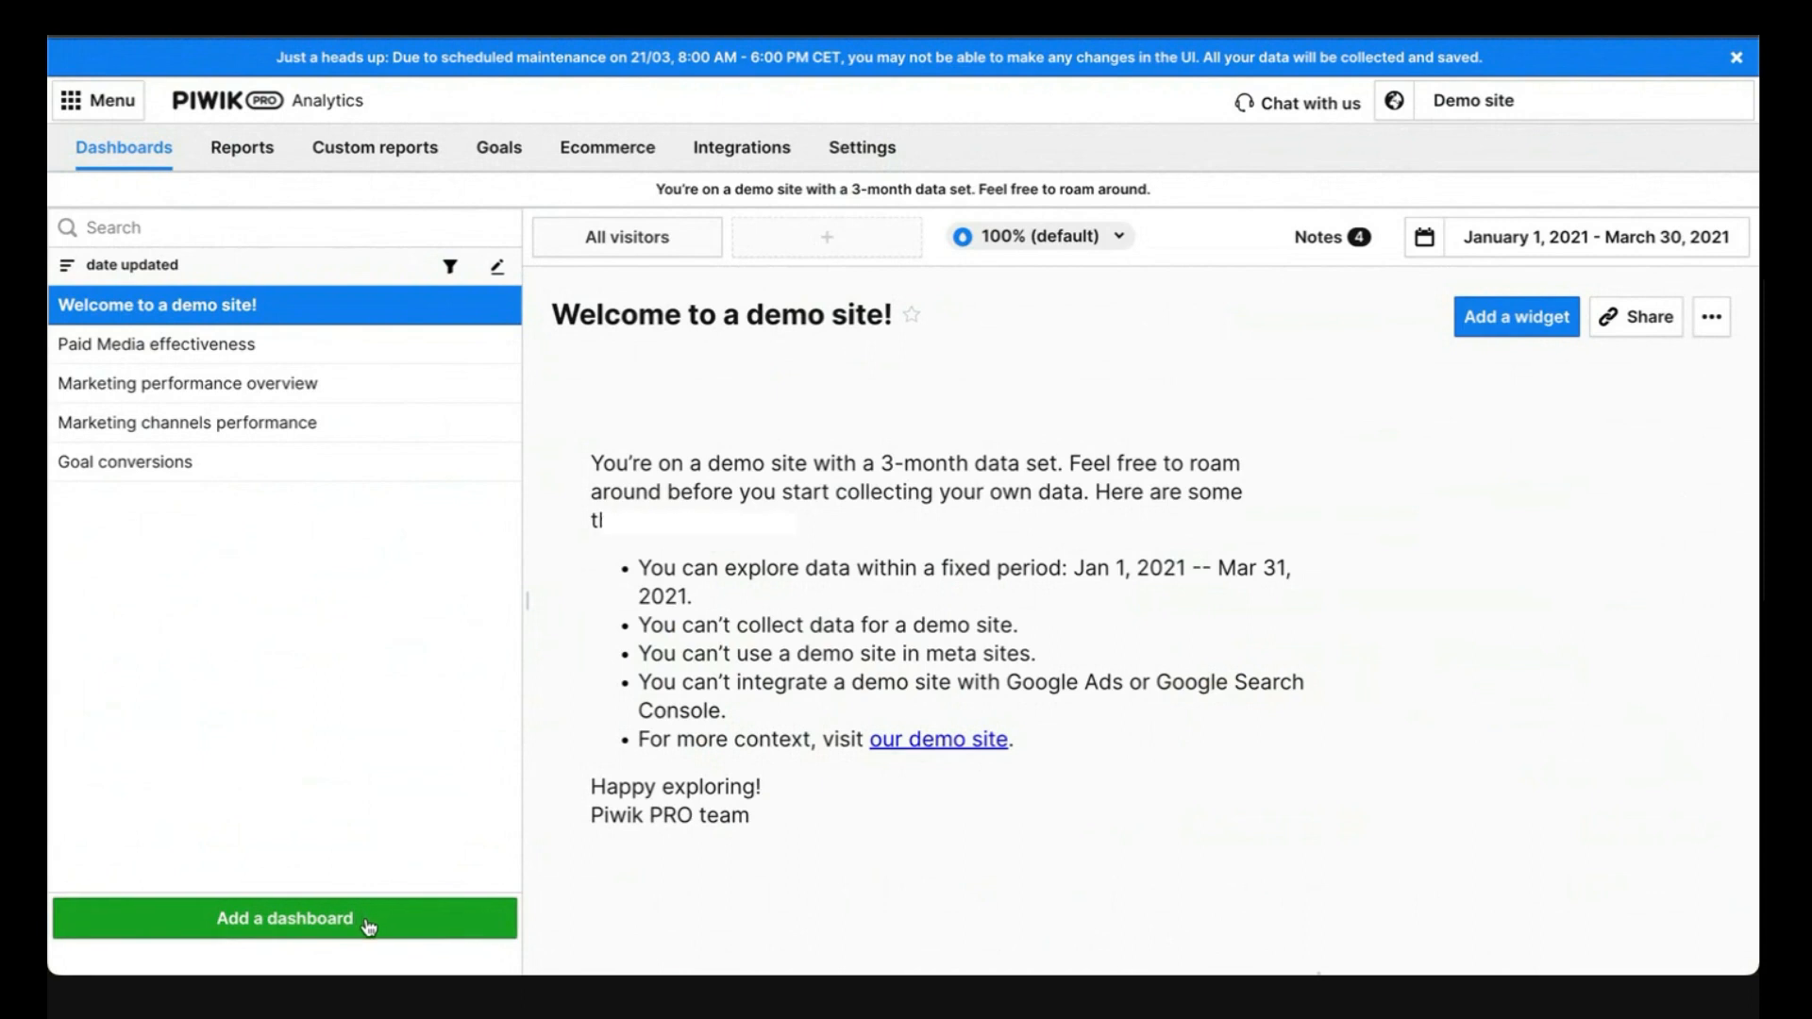
Create a dashboard named "Ecommerce Dashboard" on the Demo site in Piwik PRO Analytics, visible to its author only
click(368, 926)
click(748, 429)
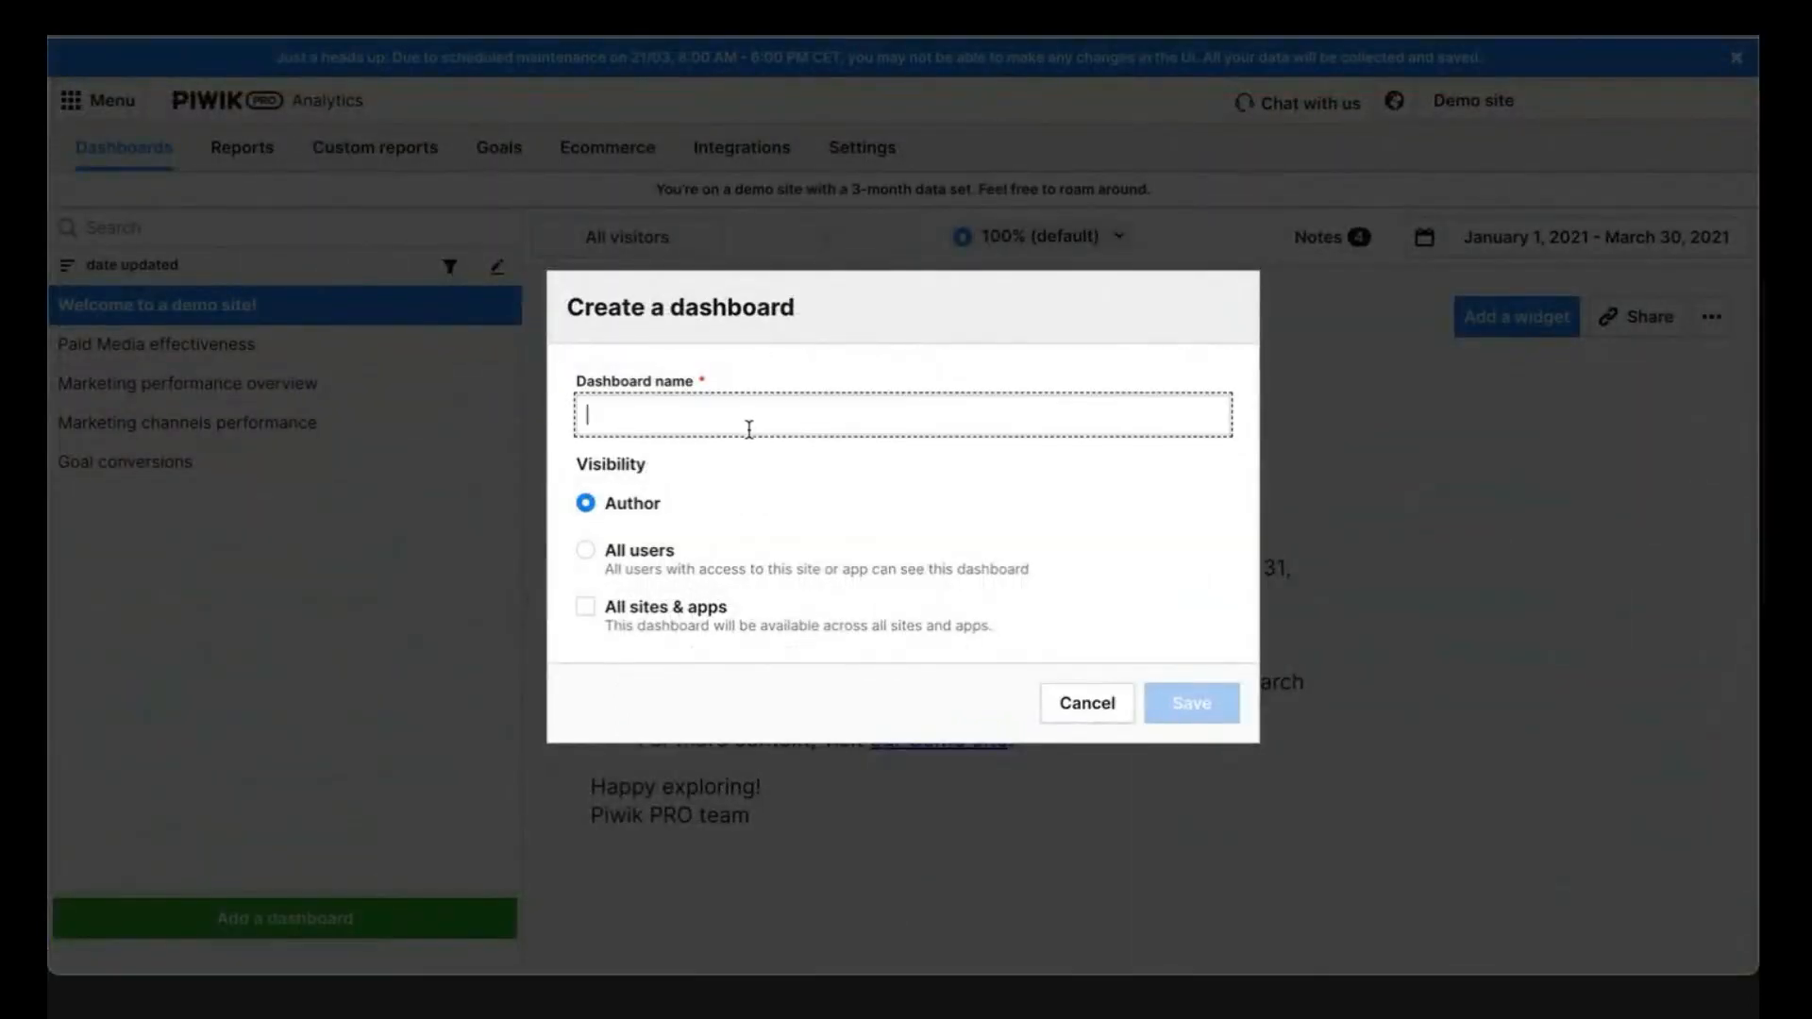
text(Ecomm)
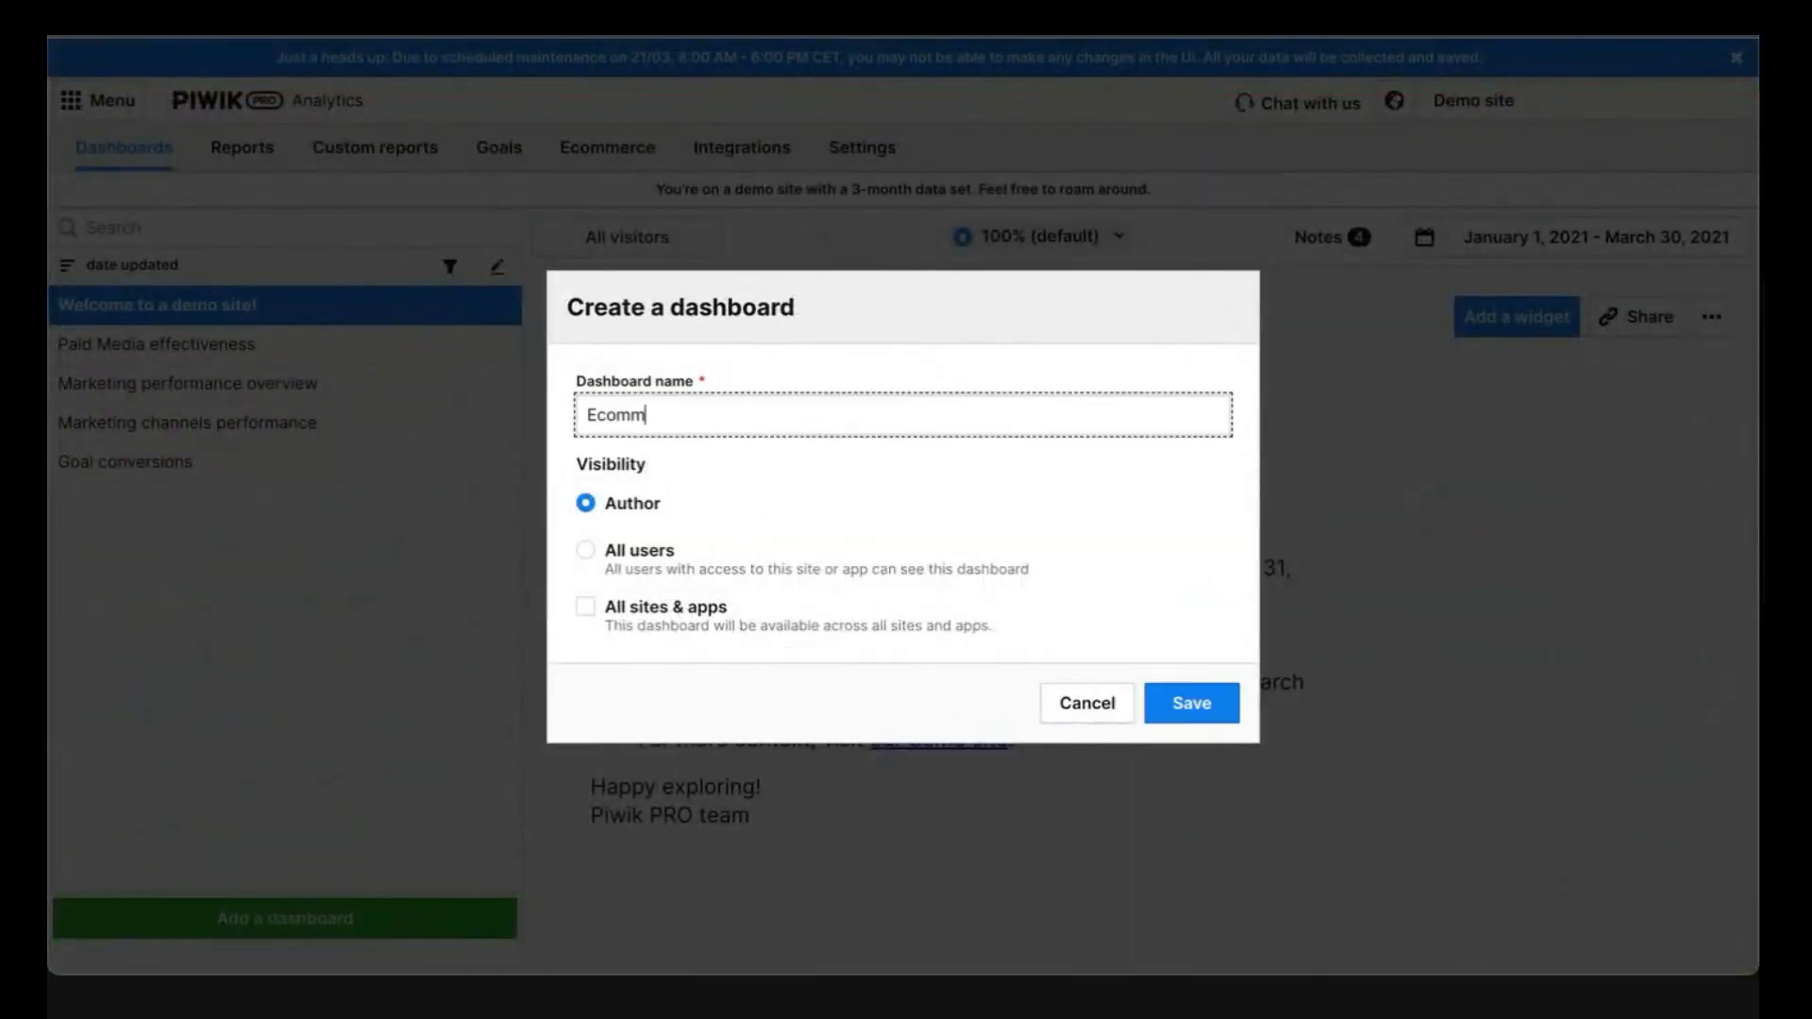
text(erce Dasboar)
key(BackSpace)
key(BackSpace)
key(BackSpace)
key(BackSpace)
text(hboard)
click(1198, 706)
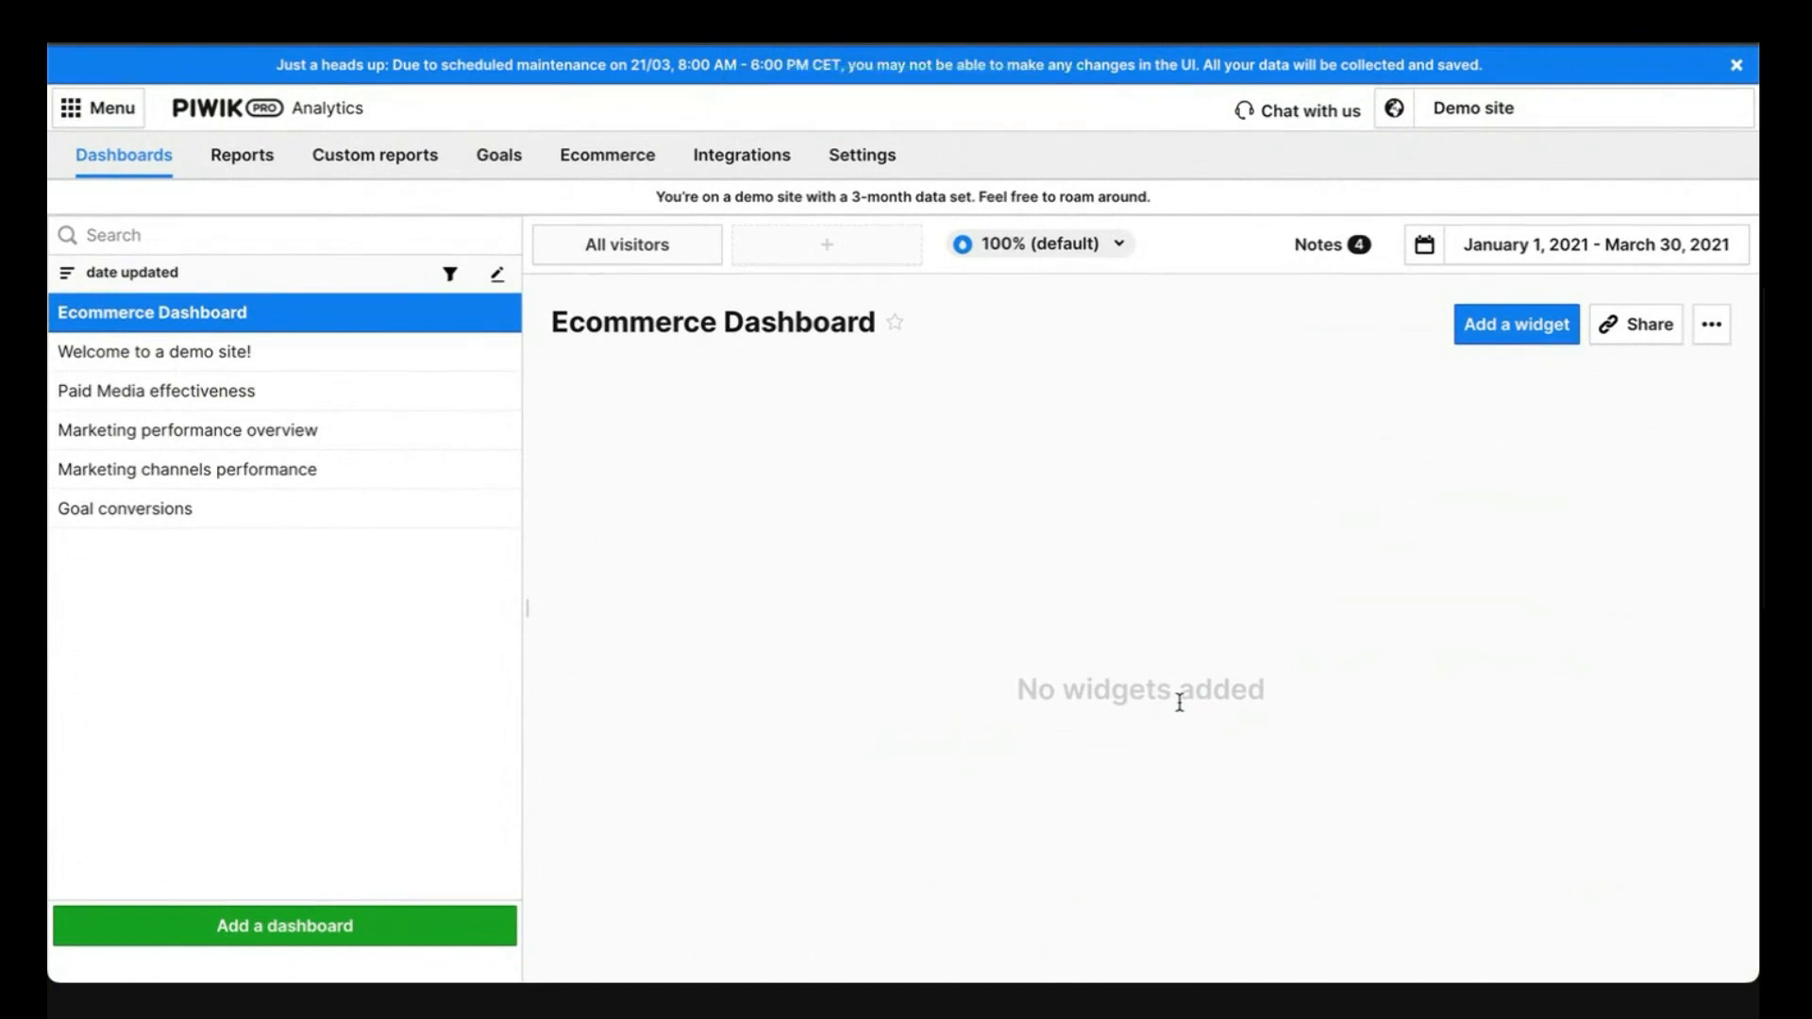
Examine the segment, segment comparison, sampling and date range options available for the Ecommerce Dashboard
click(662, 250)
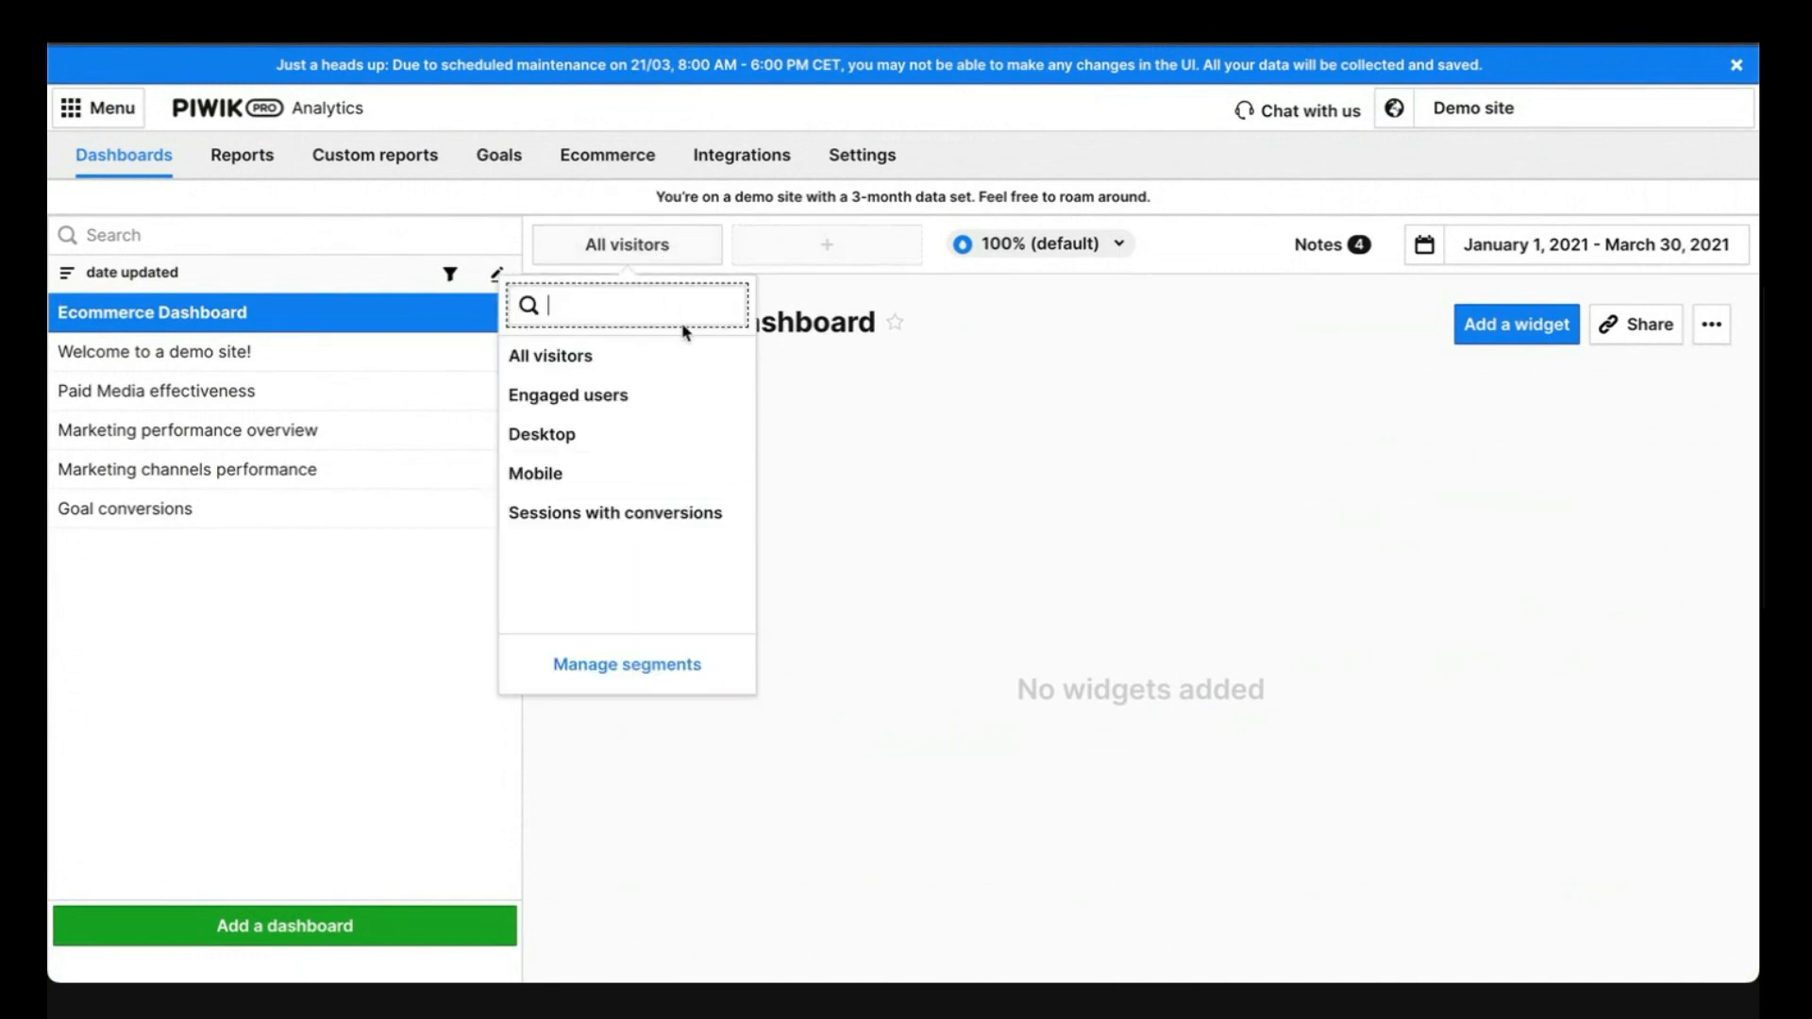
click(796, 257)
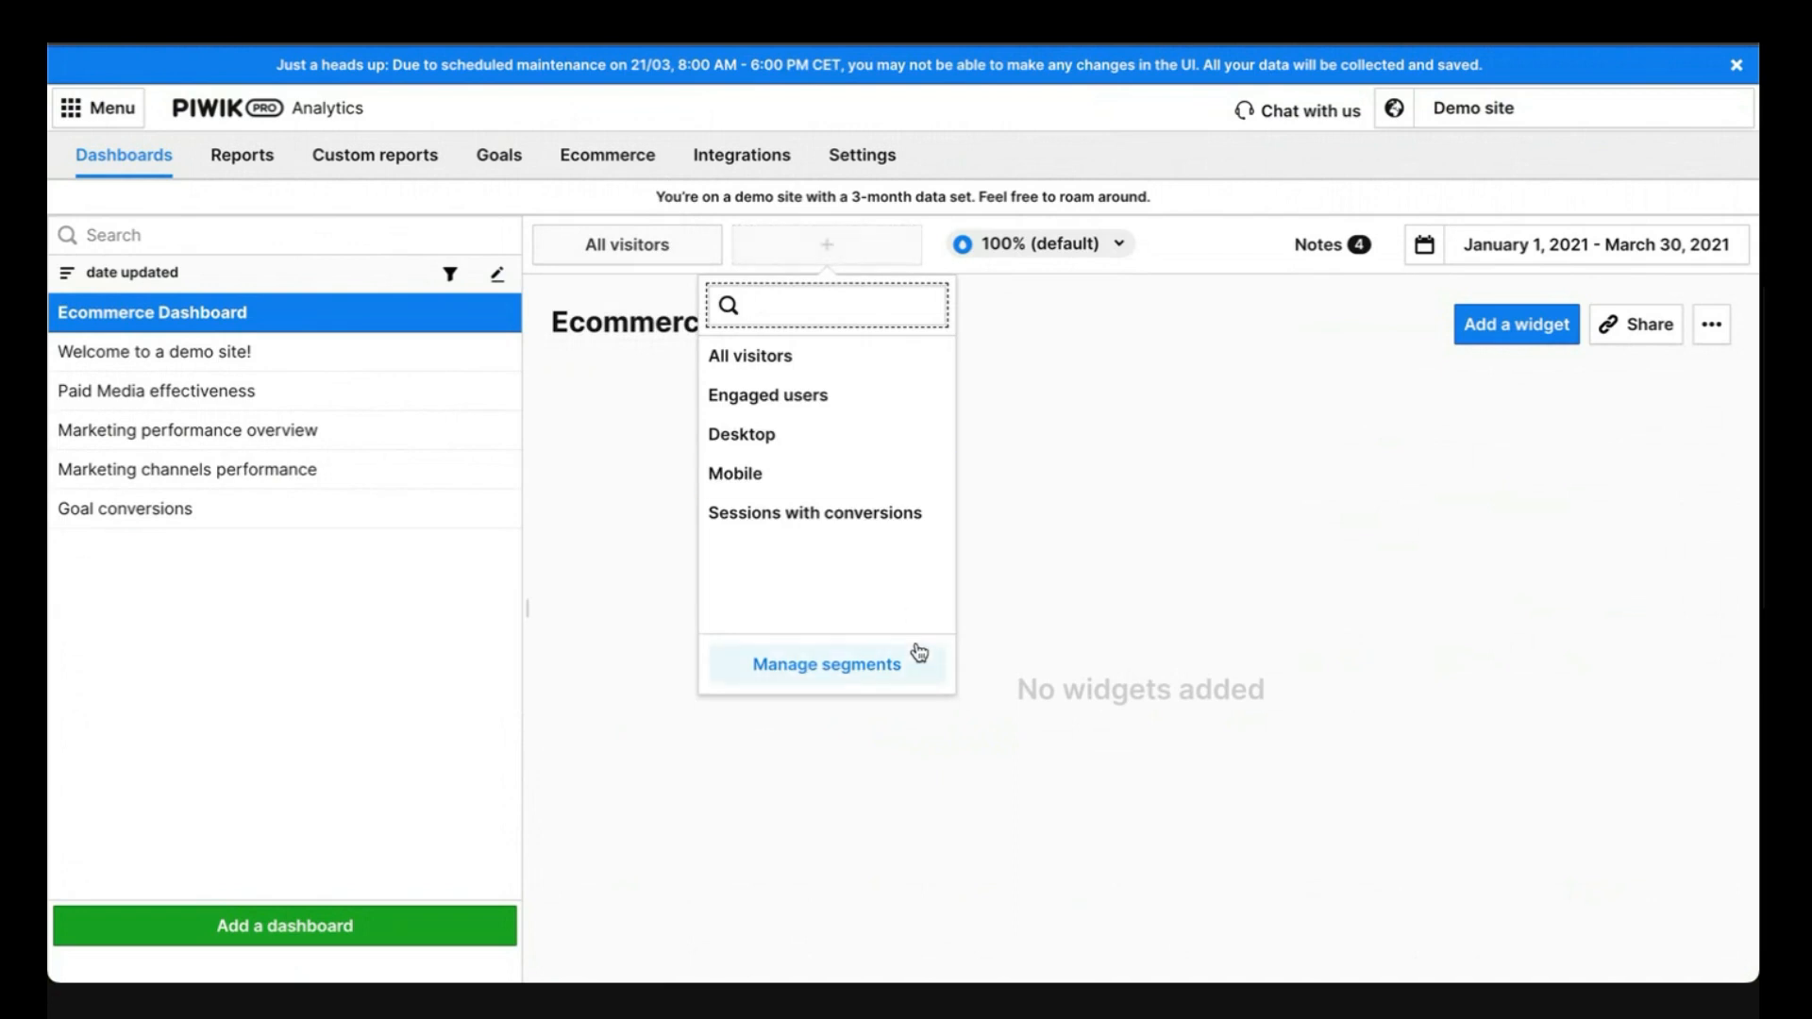
click(1201, 561)
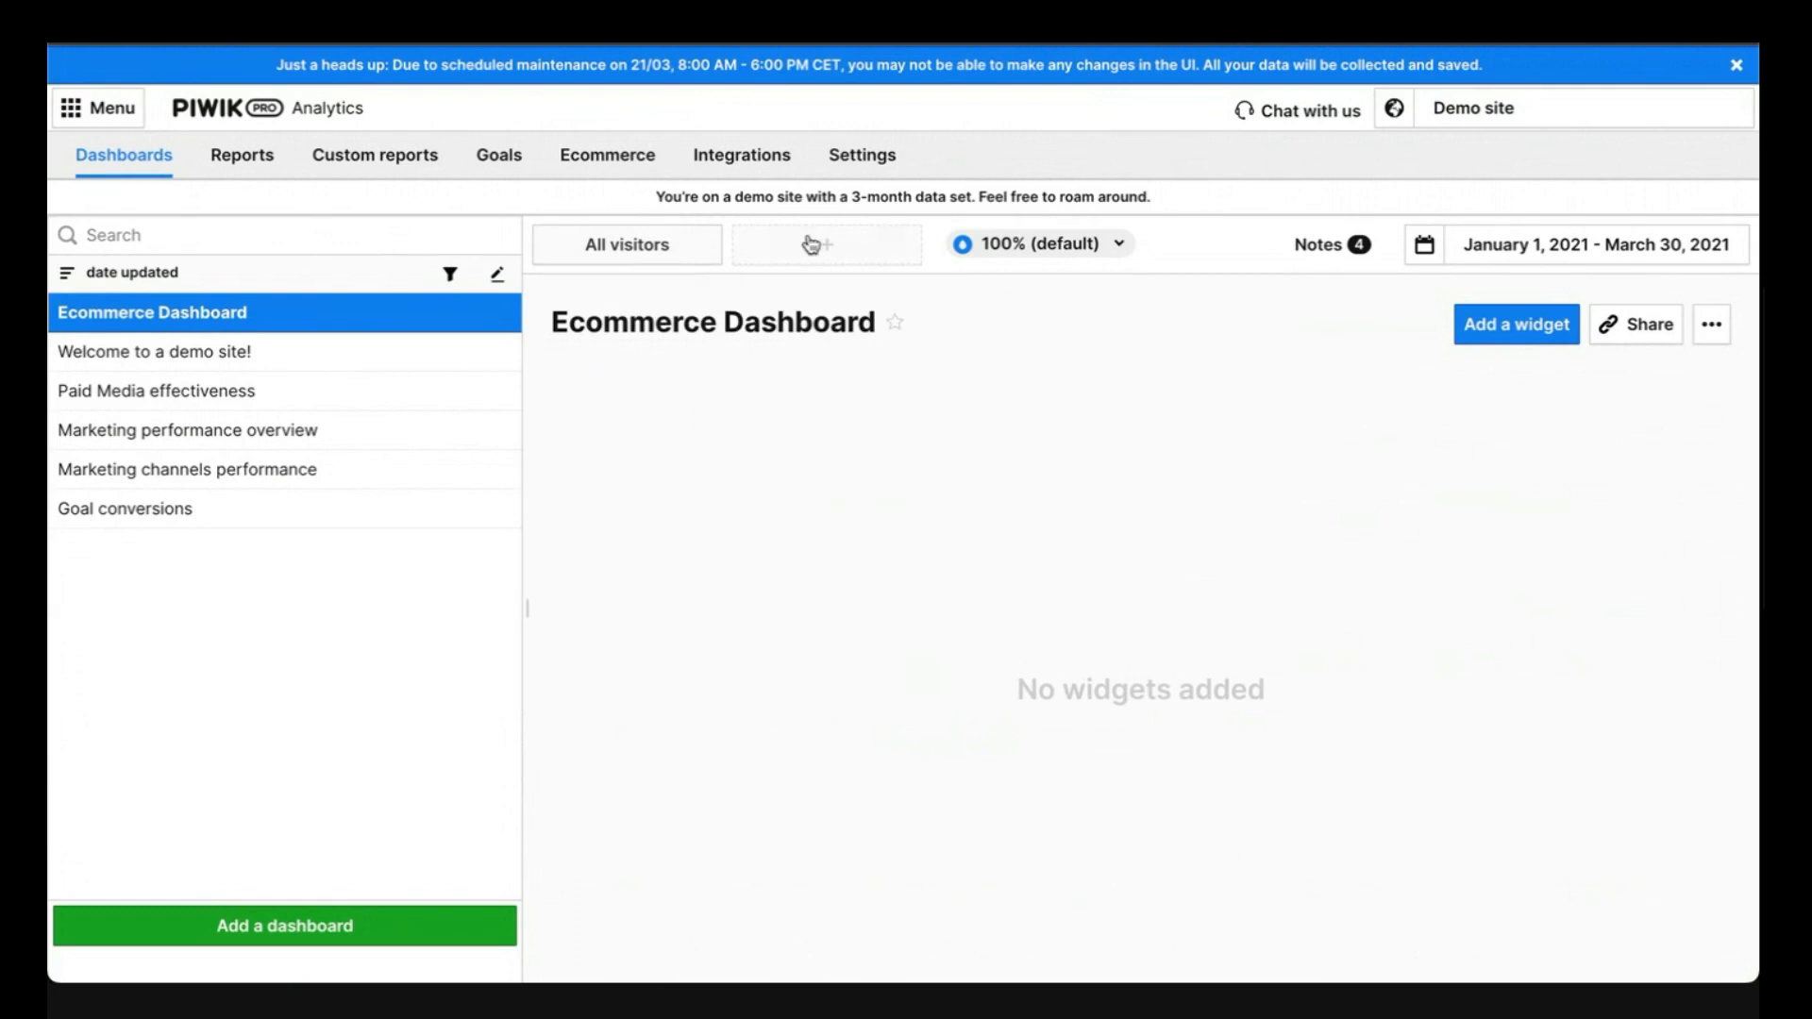
click(1118, 251)
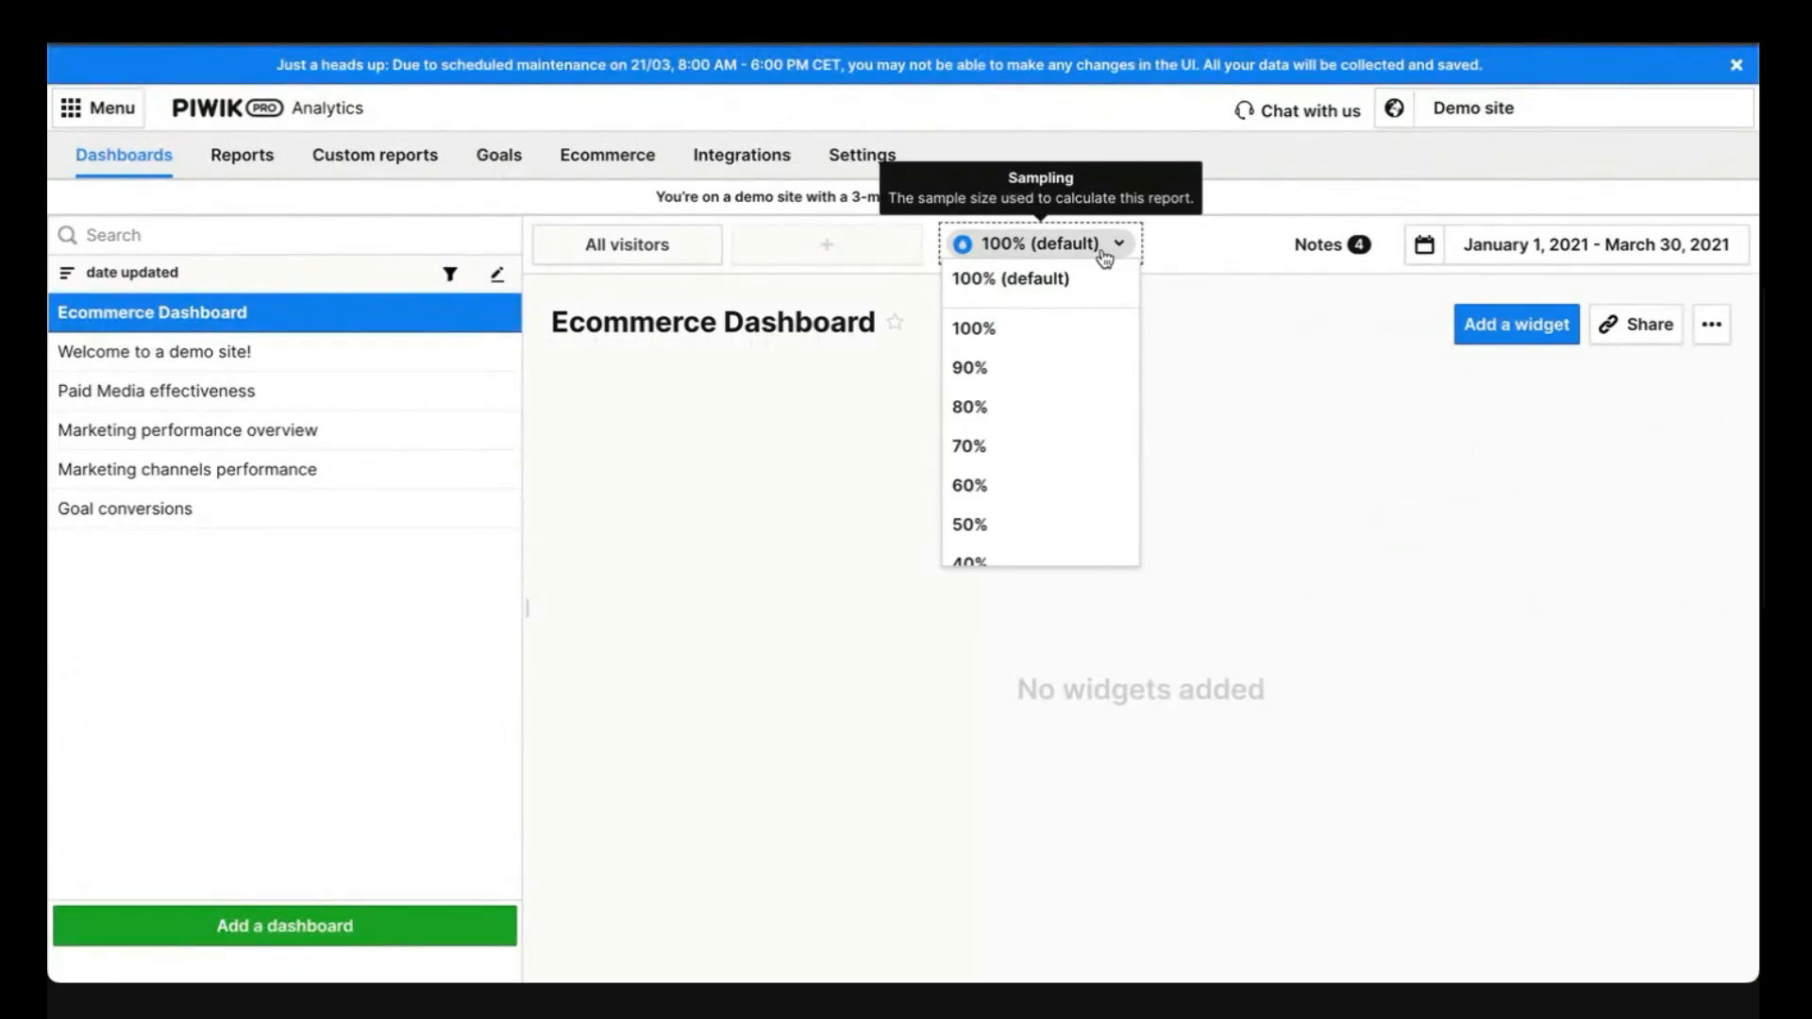
click(1250, 366)
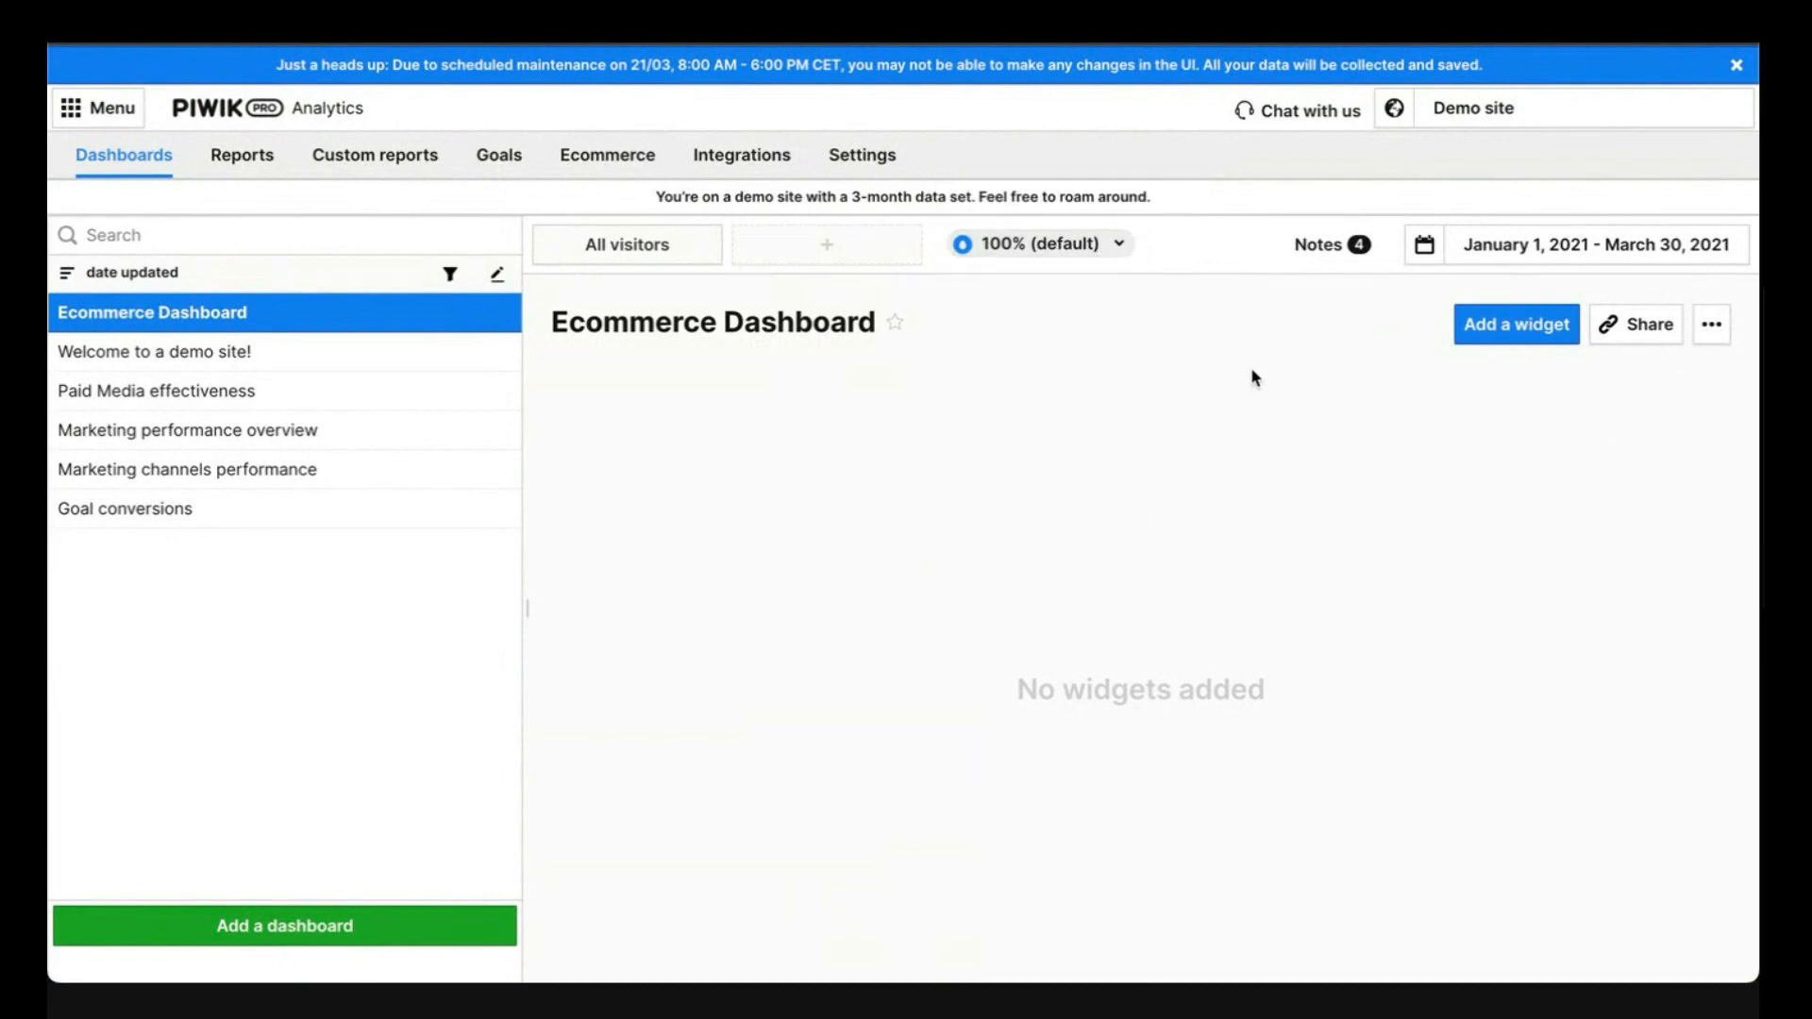
click(1584, 253)
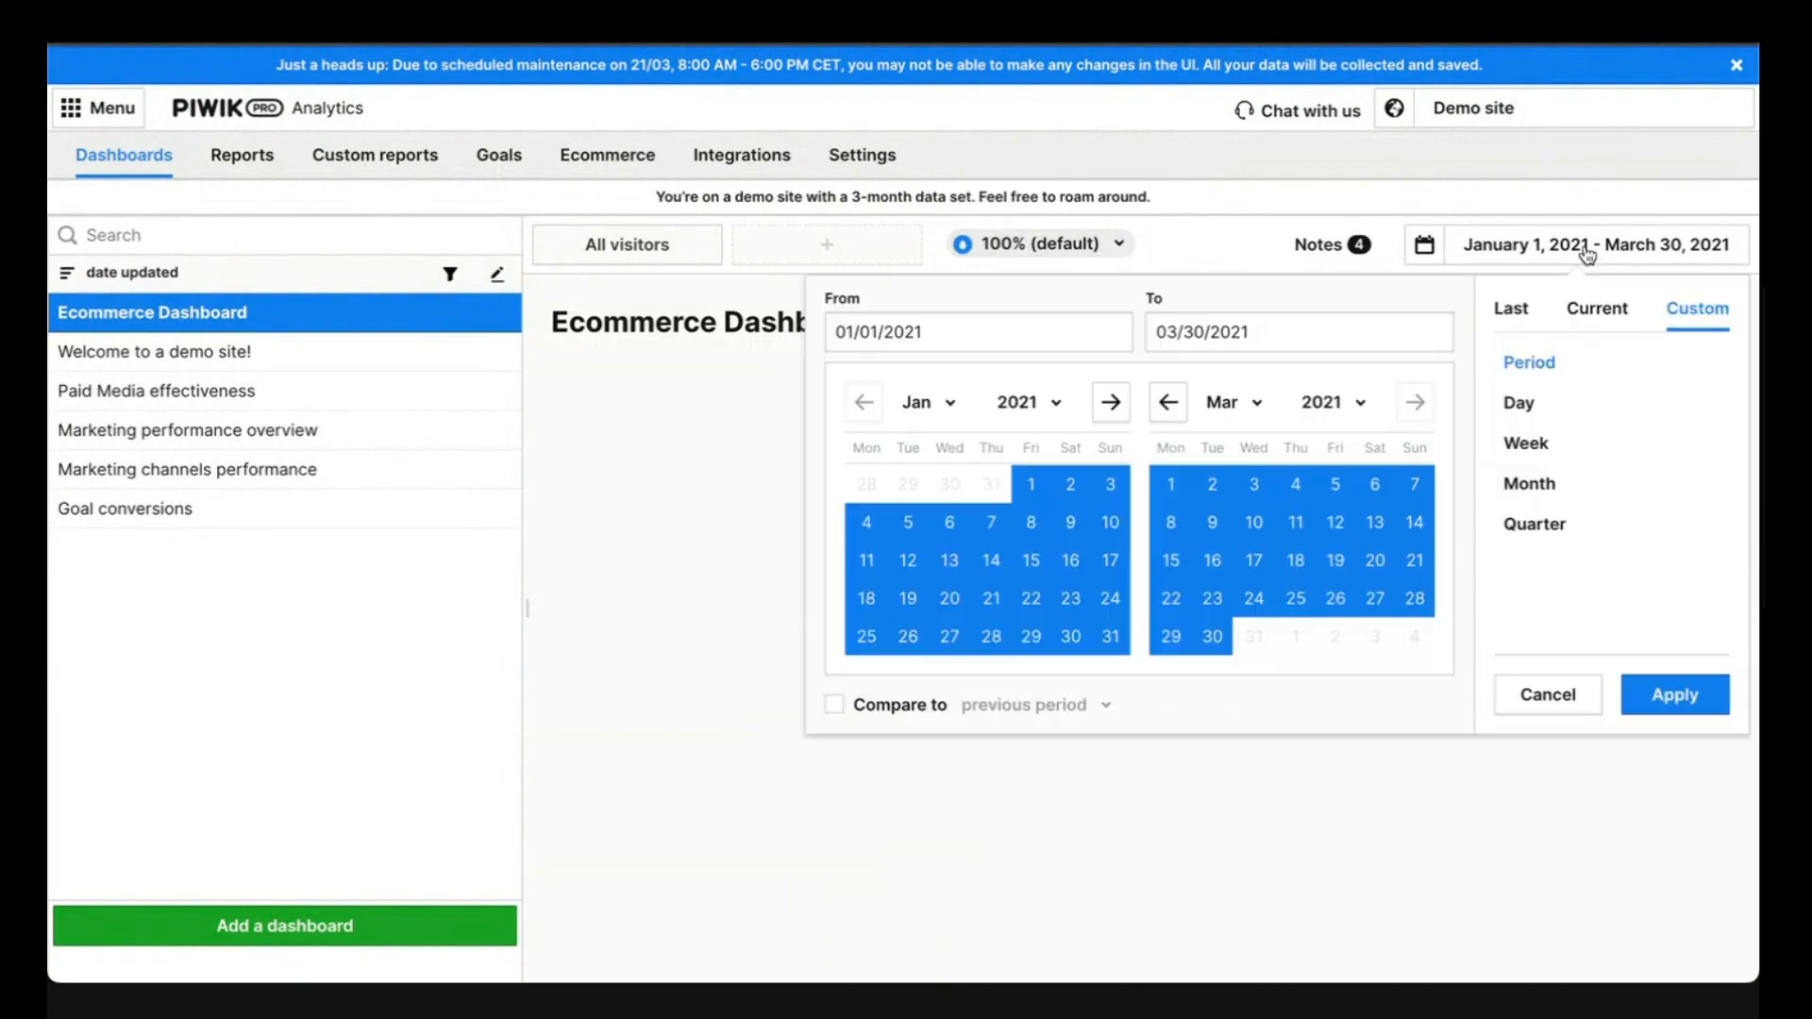
click(1240, 260)
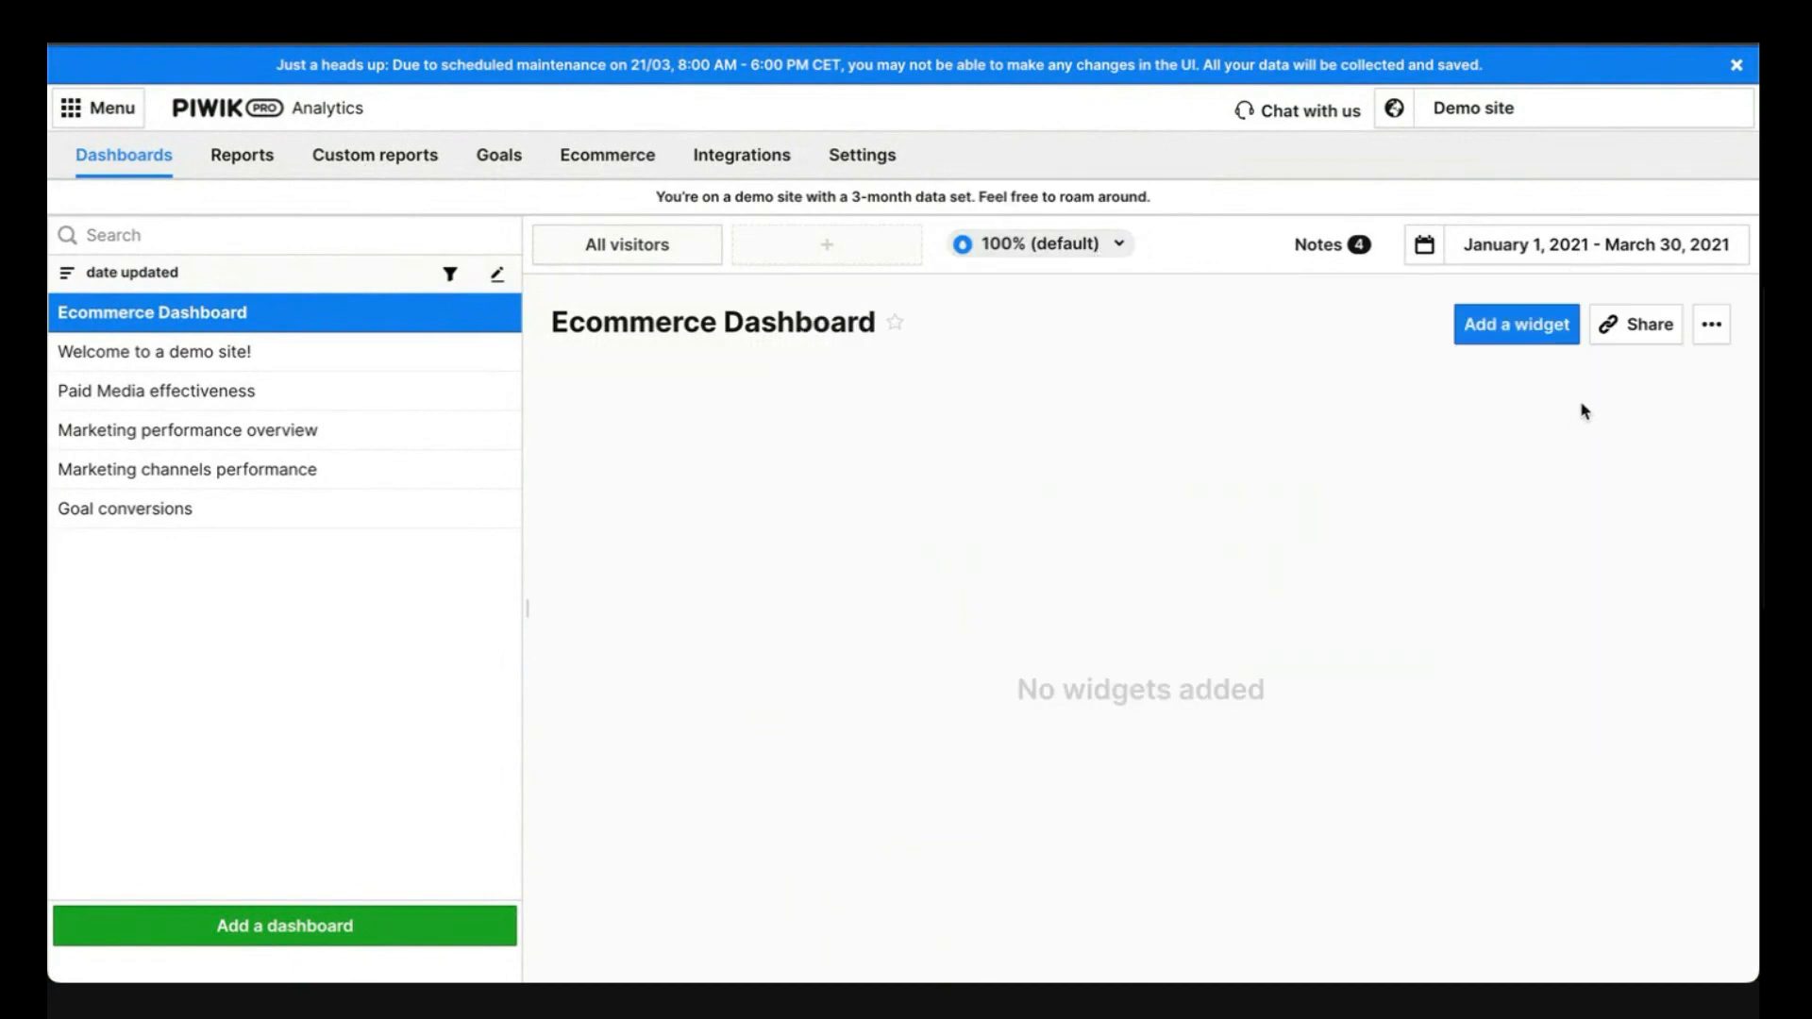
Start a line chart widget on the Ecommerce Dashboard and name it "Traffic"
click(1523, 337)
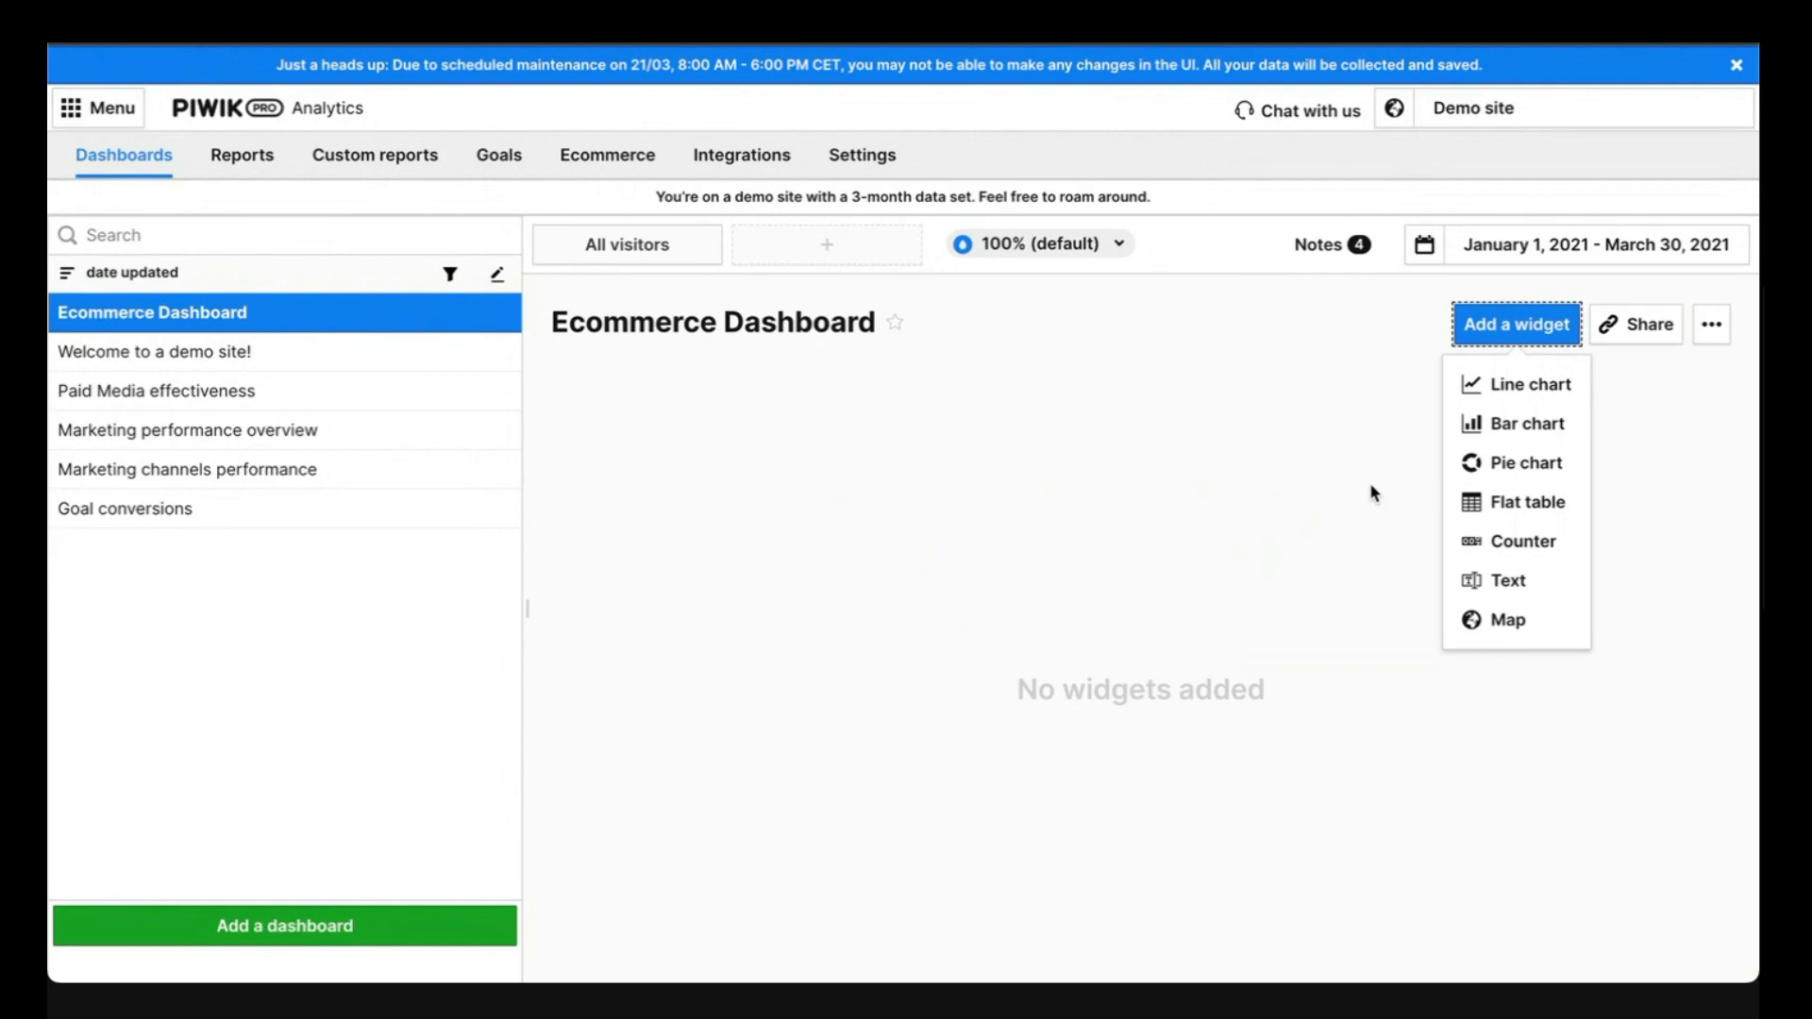
click(1515, 387)
text(Traffic)
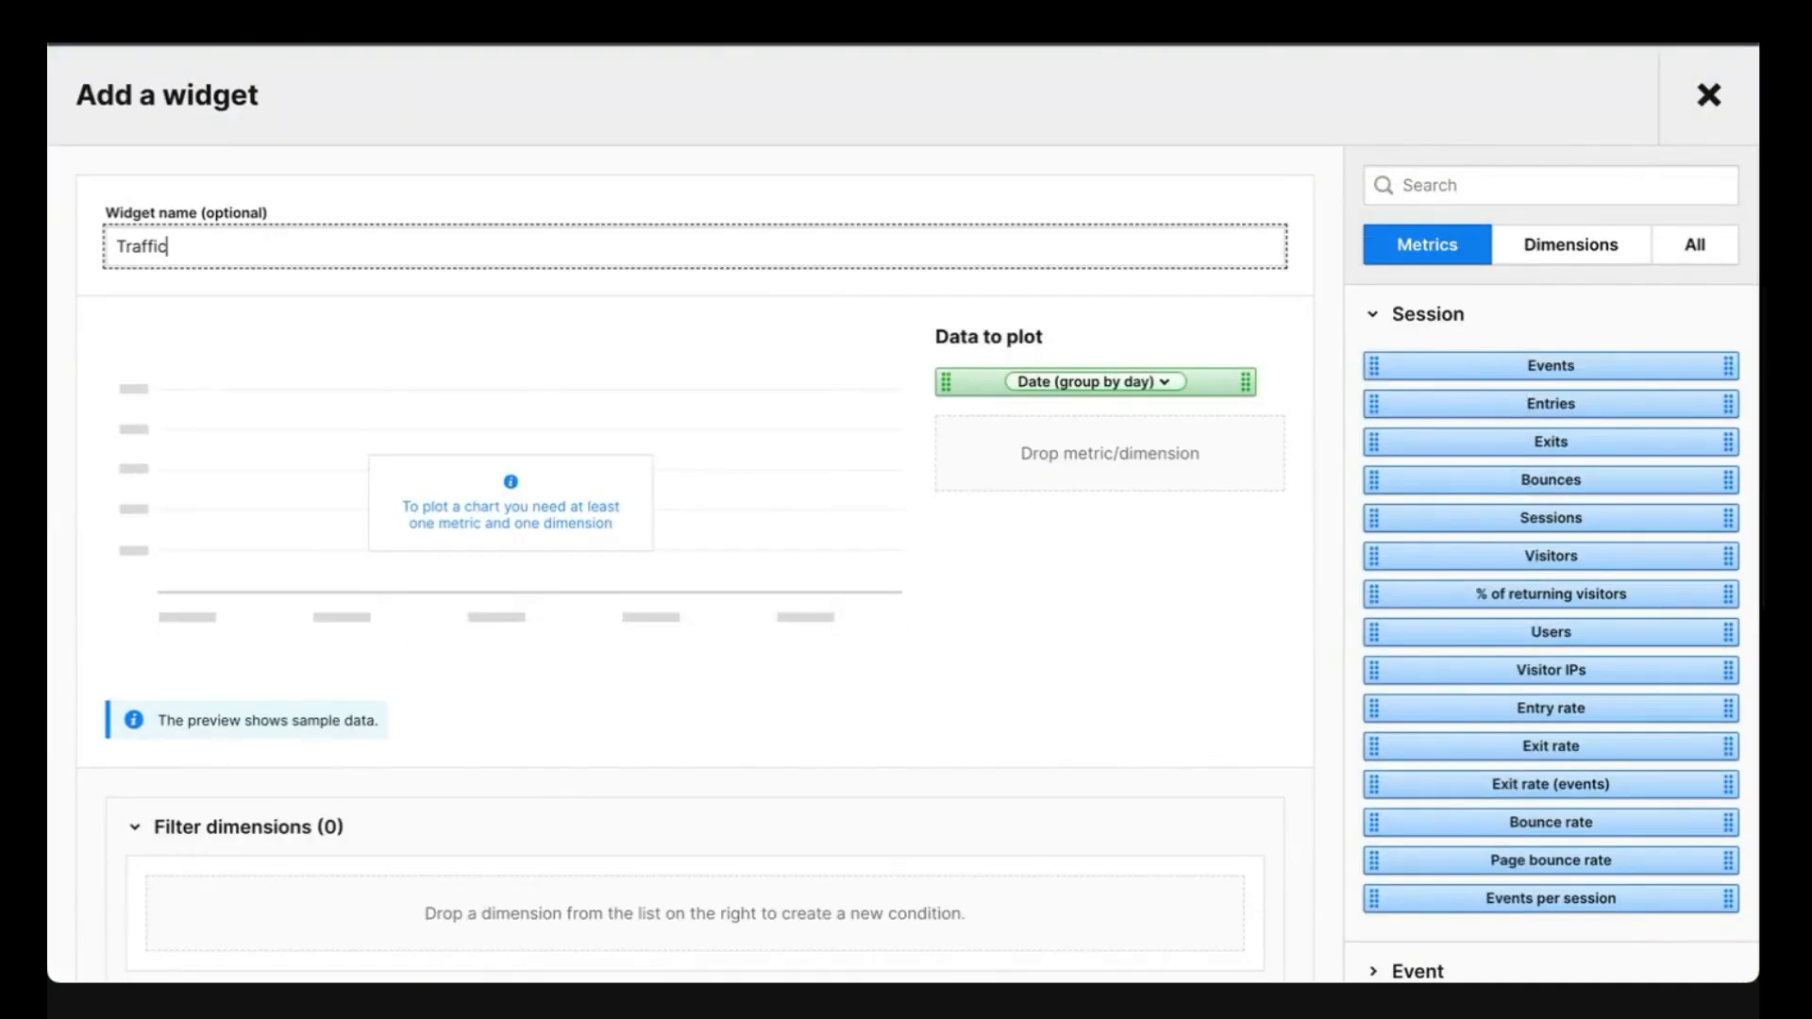
click(1101, 621)
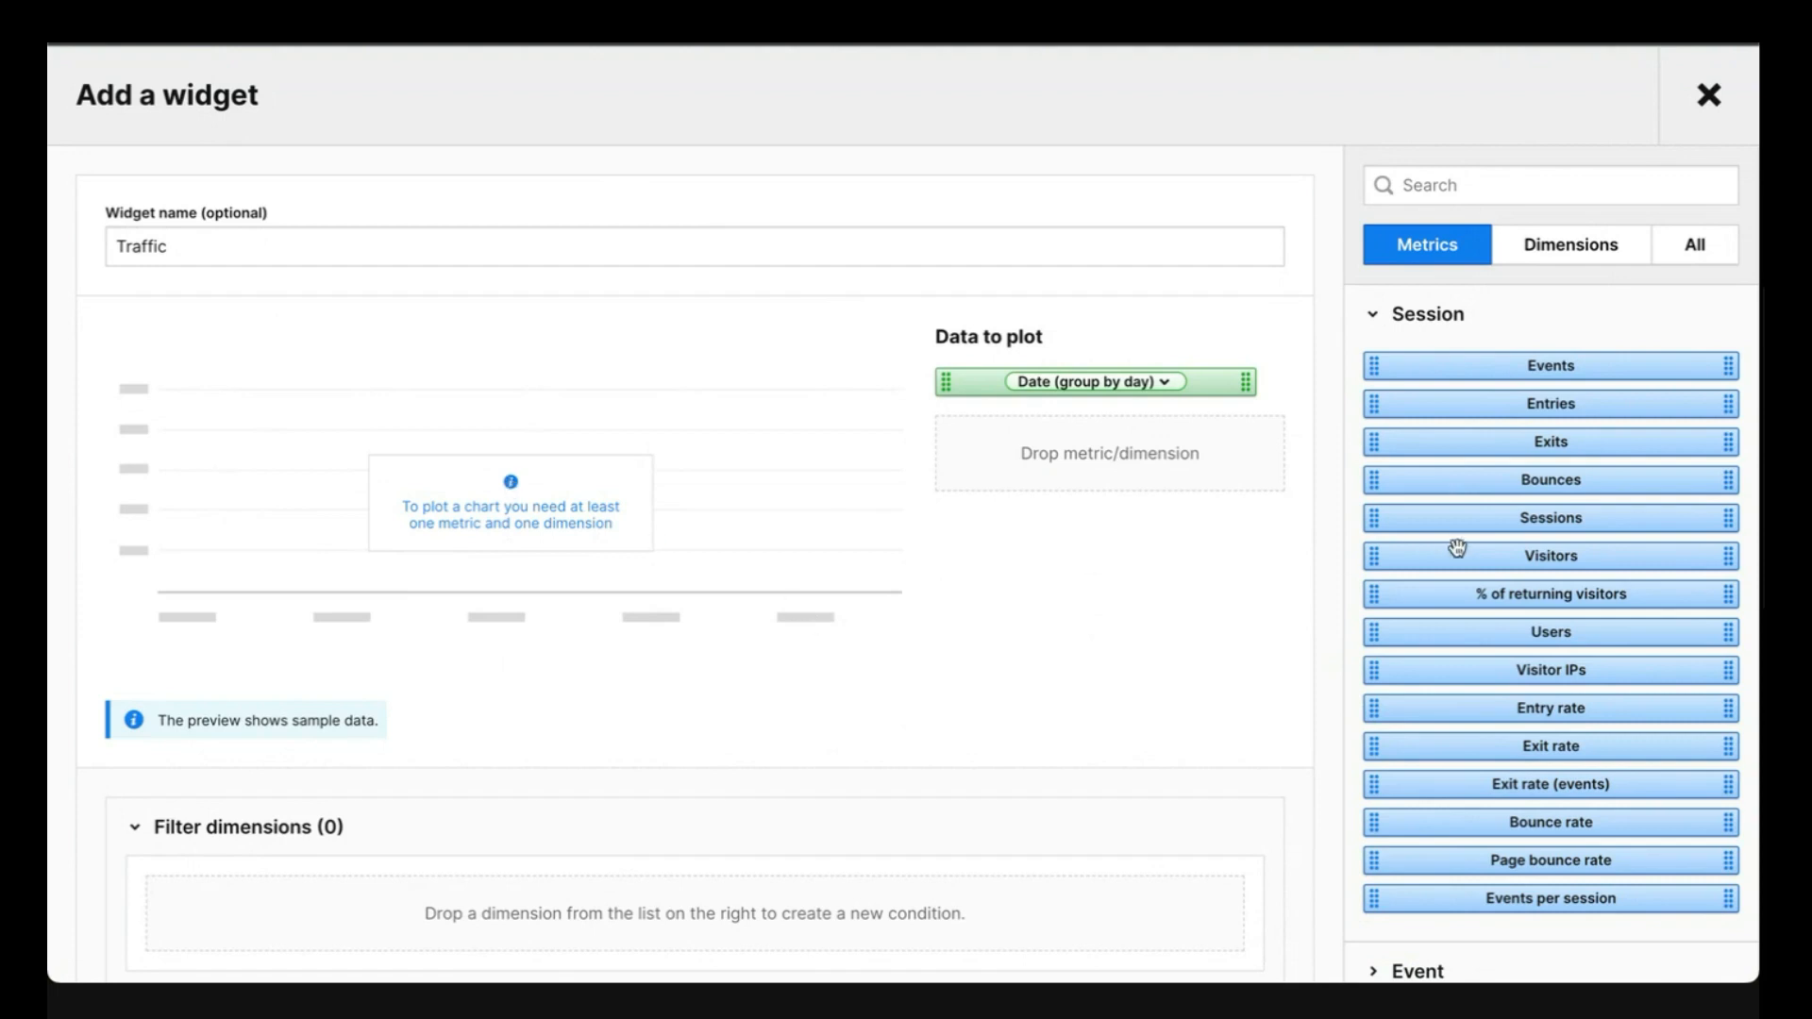
Plot Sessions, Visitors and % of returning visitors in the Traffic line chart and save the widget to the dashboard
drag(1499, 525, 1152, 464)
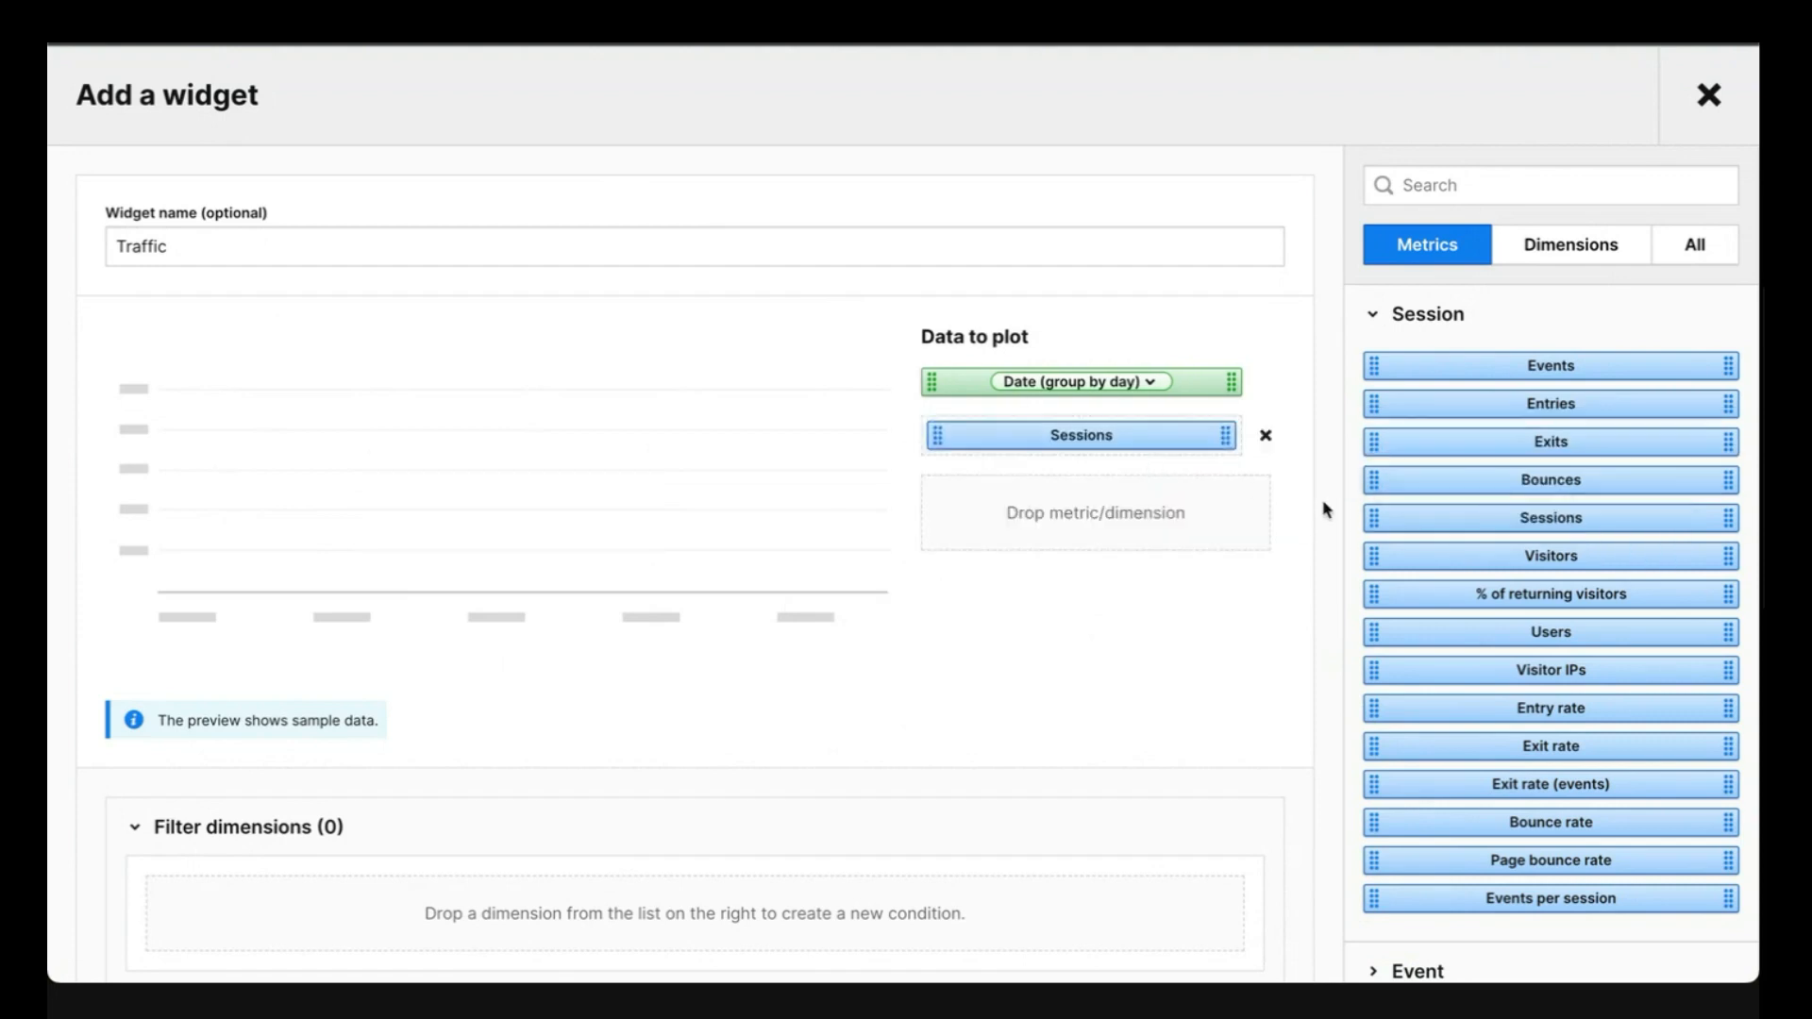
drag(1459, 561, 1108, 522)
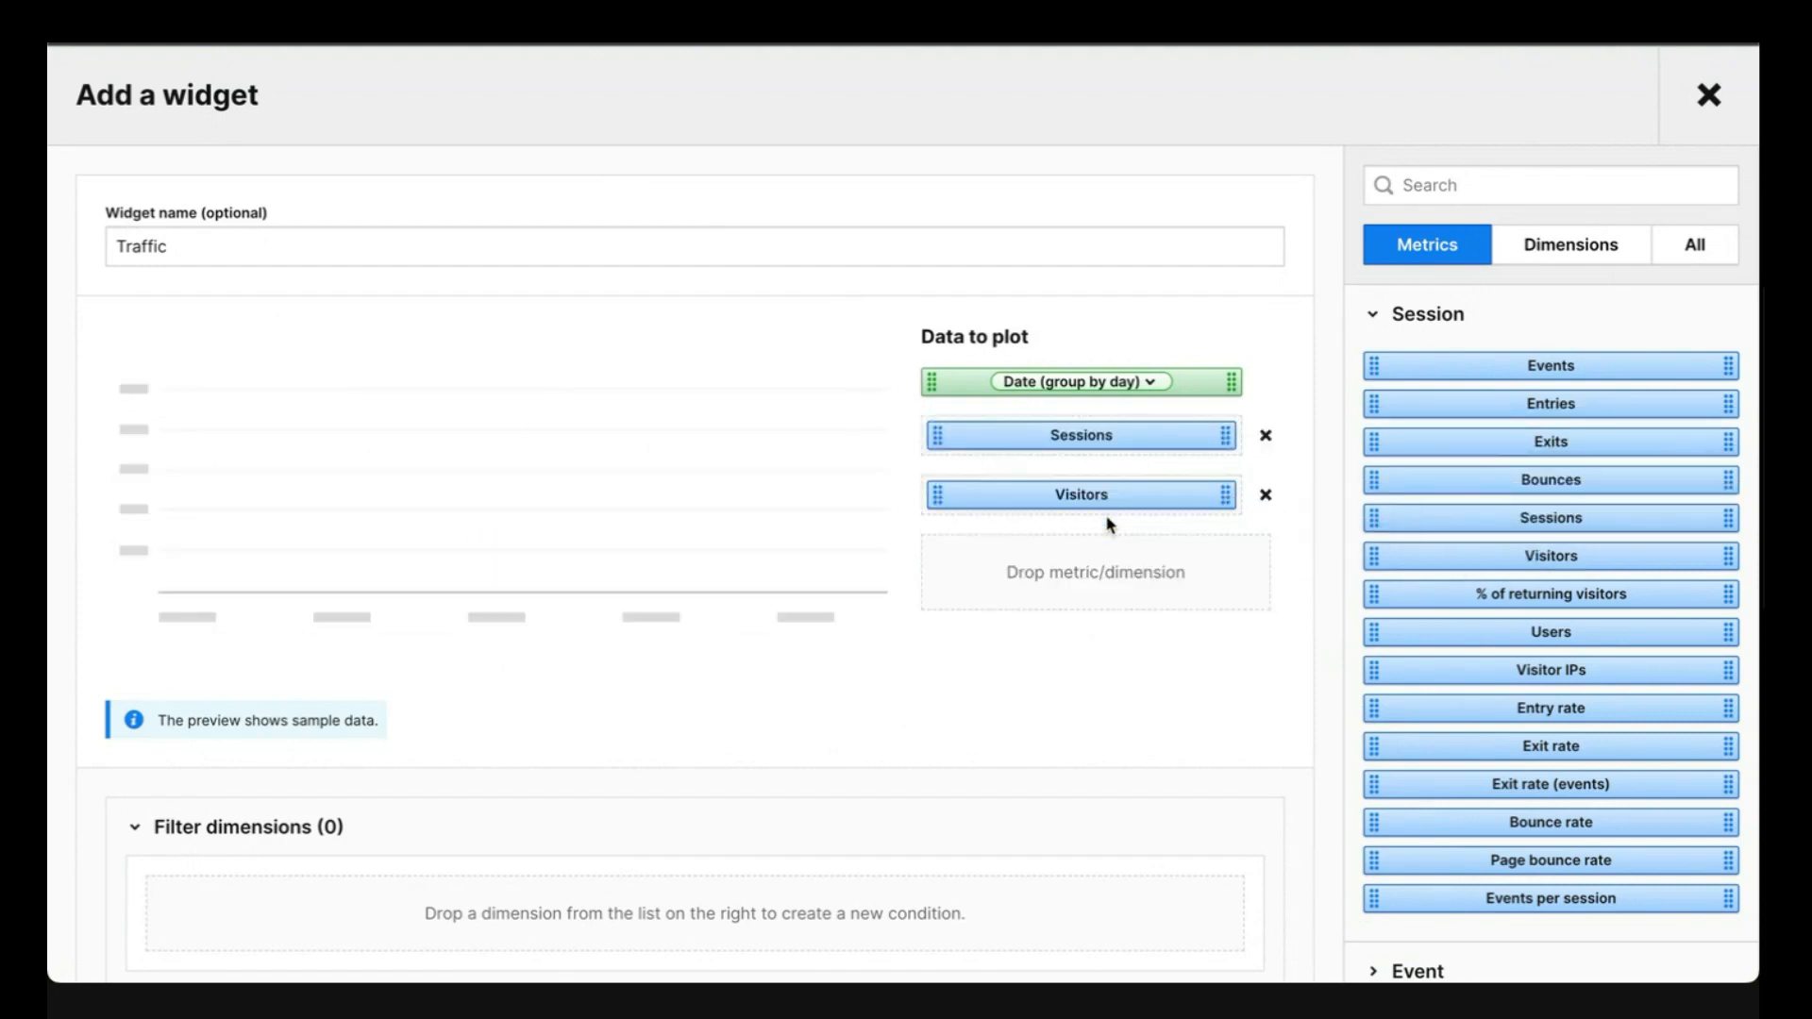
drag(1558, 595, 1165, 570)
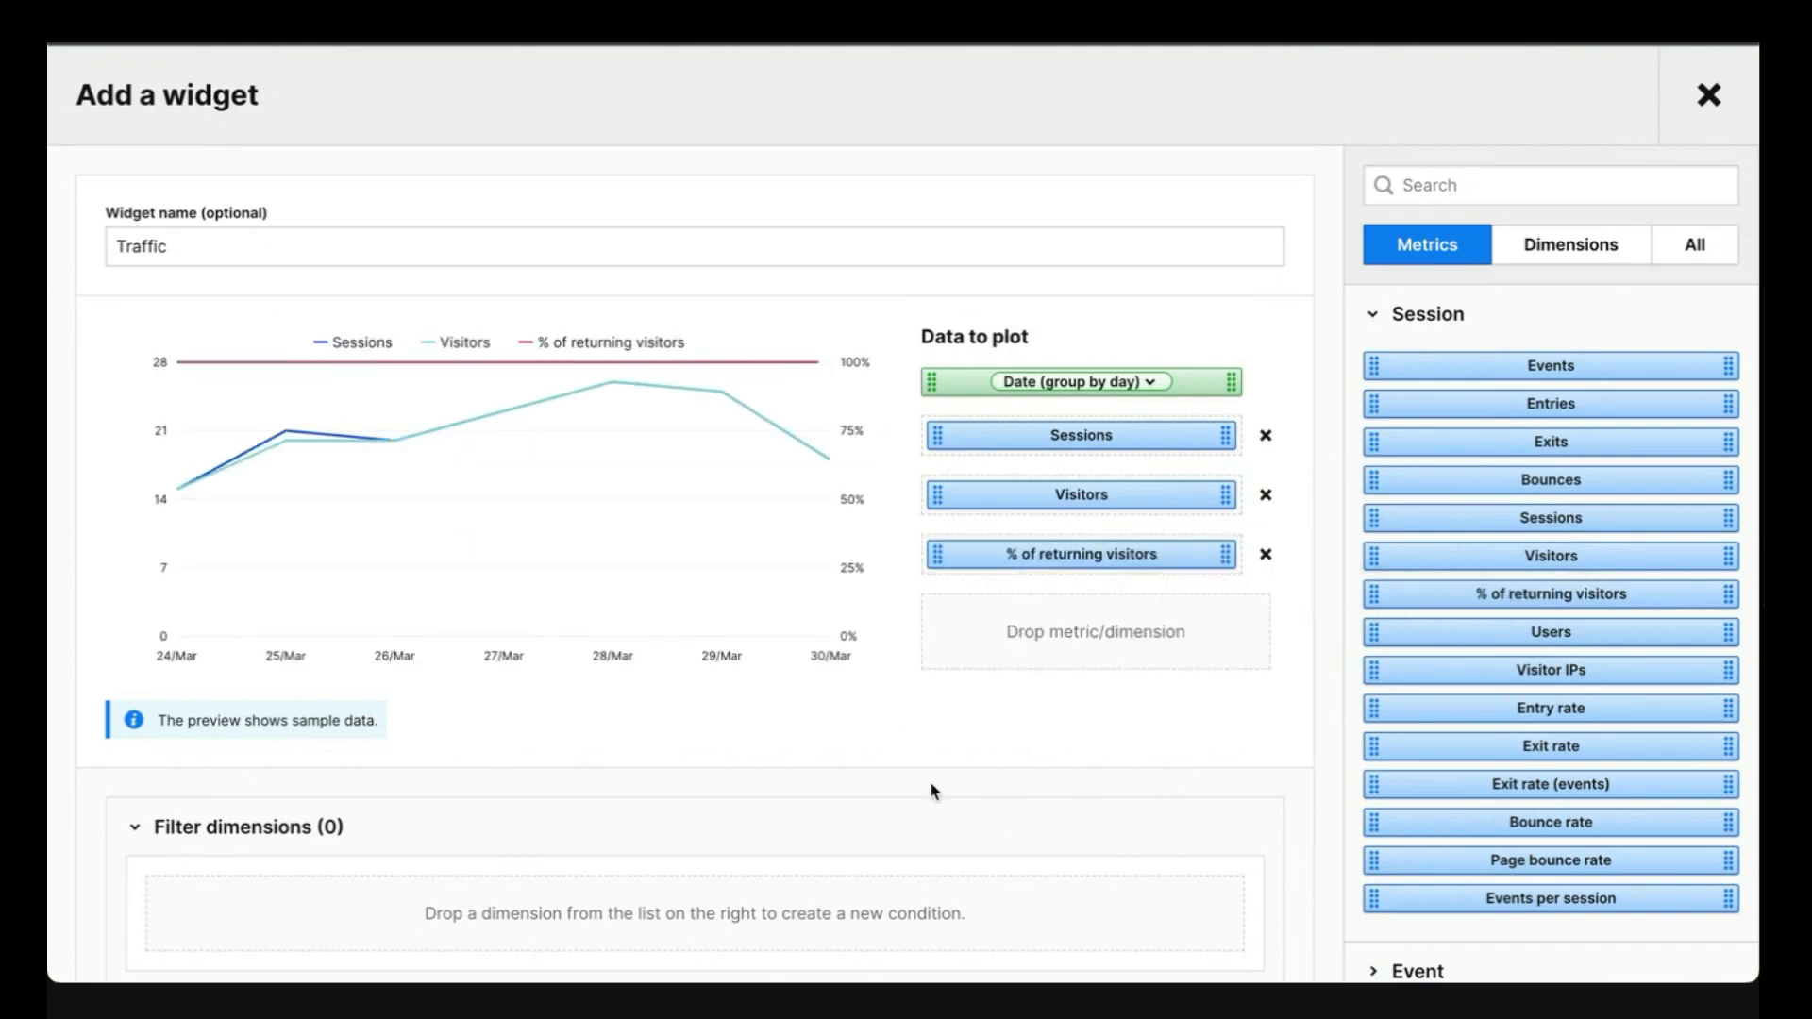
mouse_move(645, 524)
scroll(694, 783, down, 5)
click(149, 893)
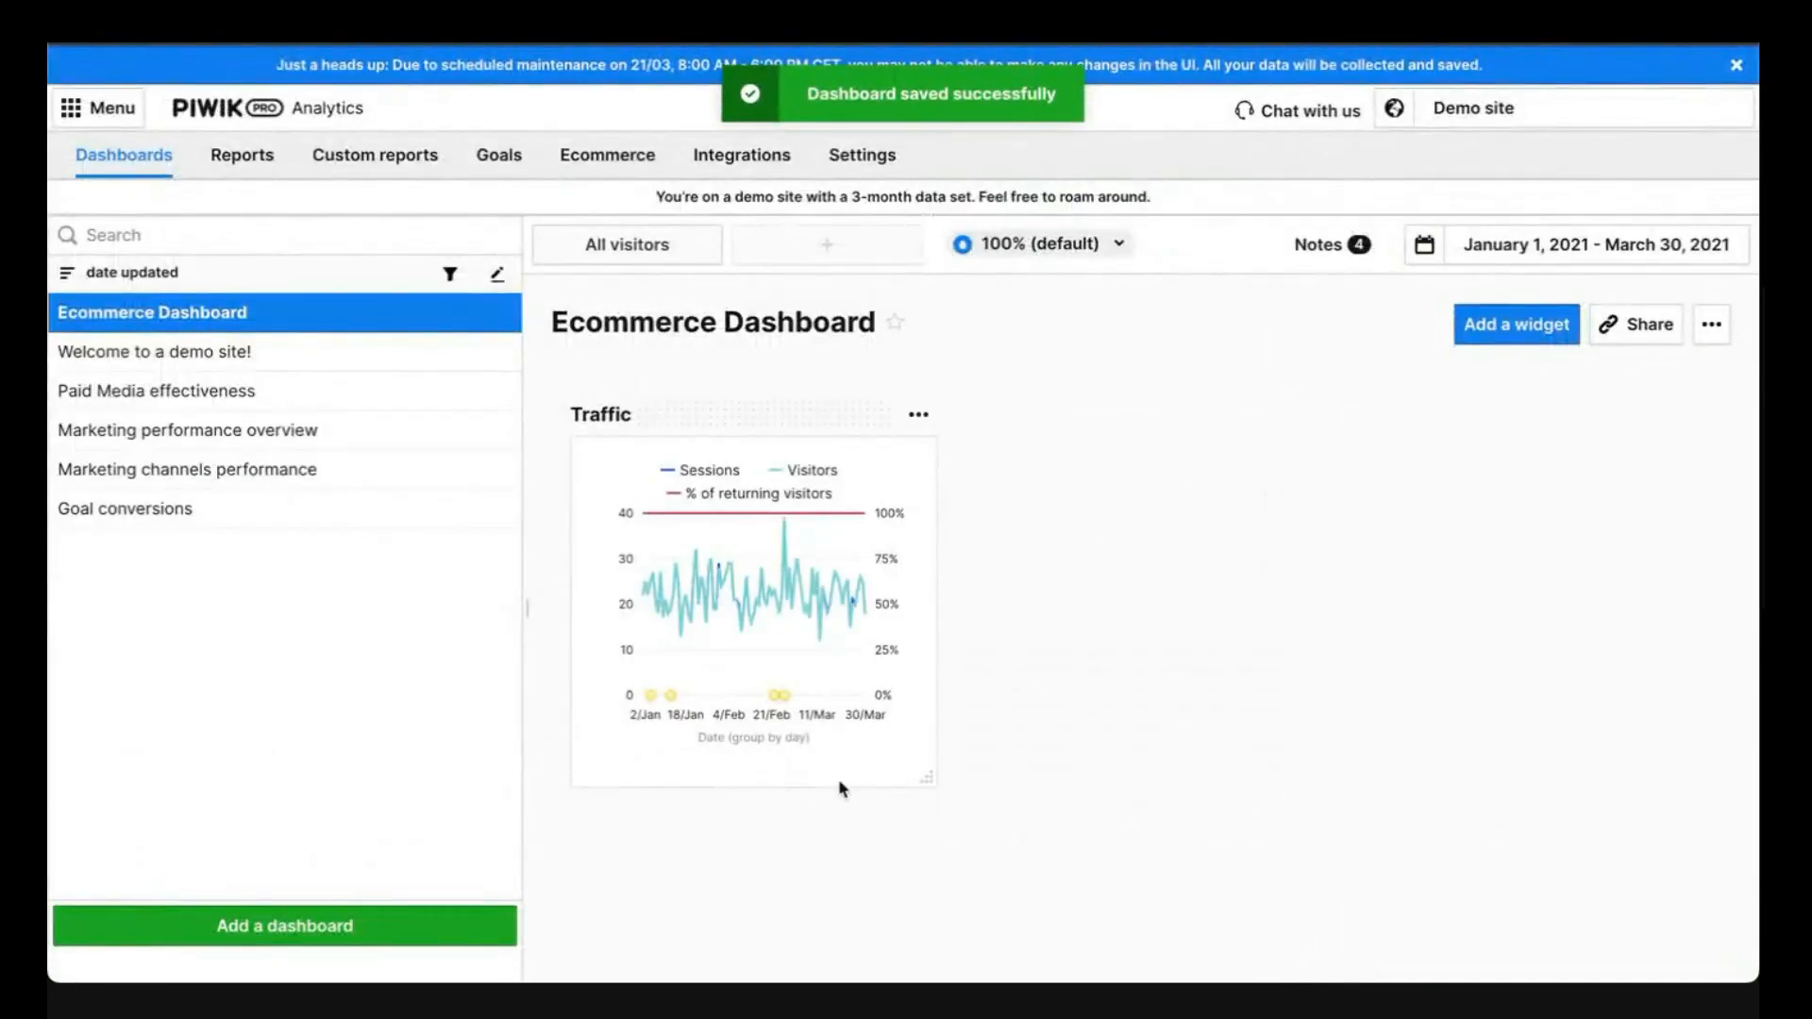
Widen the Traffic widget and start another line chart widget on the dashboard, named "Monthly Revenue Trends"
drag(927, 780, 1208, 825)
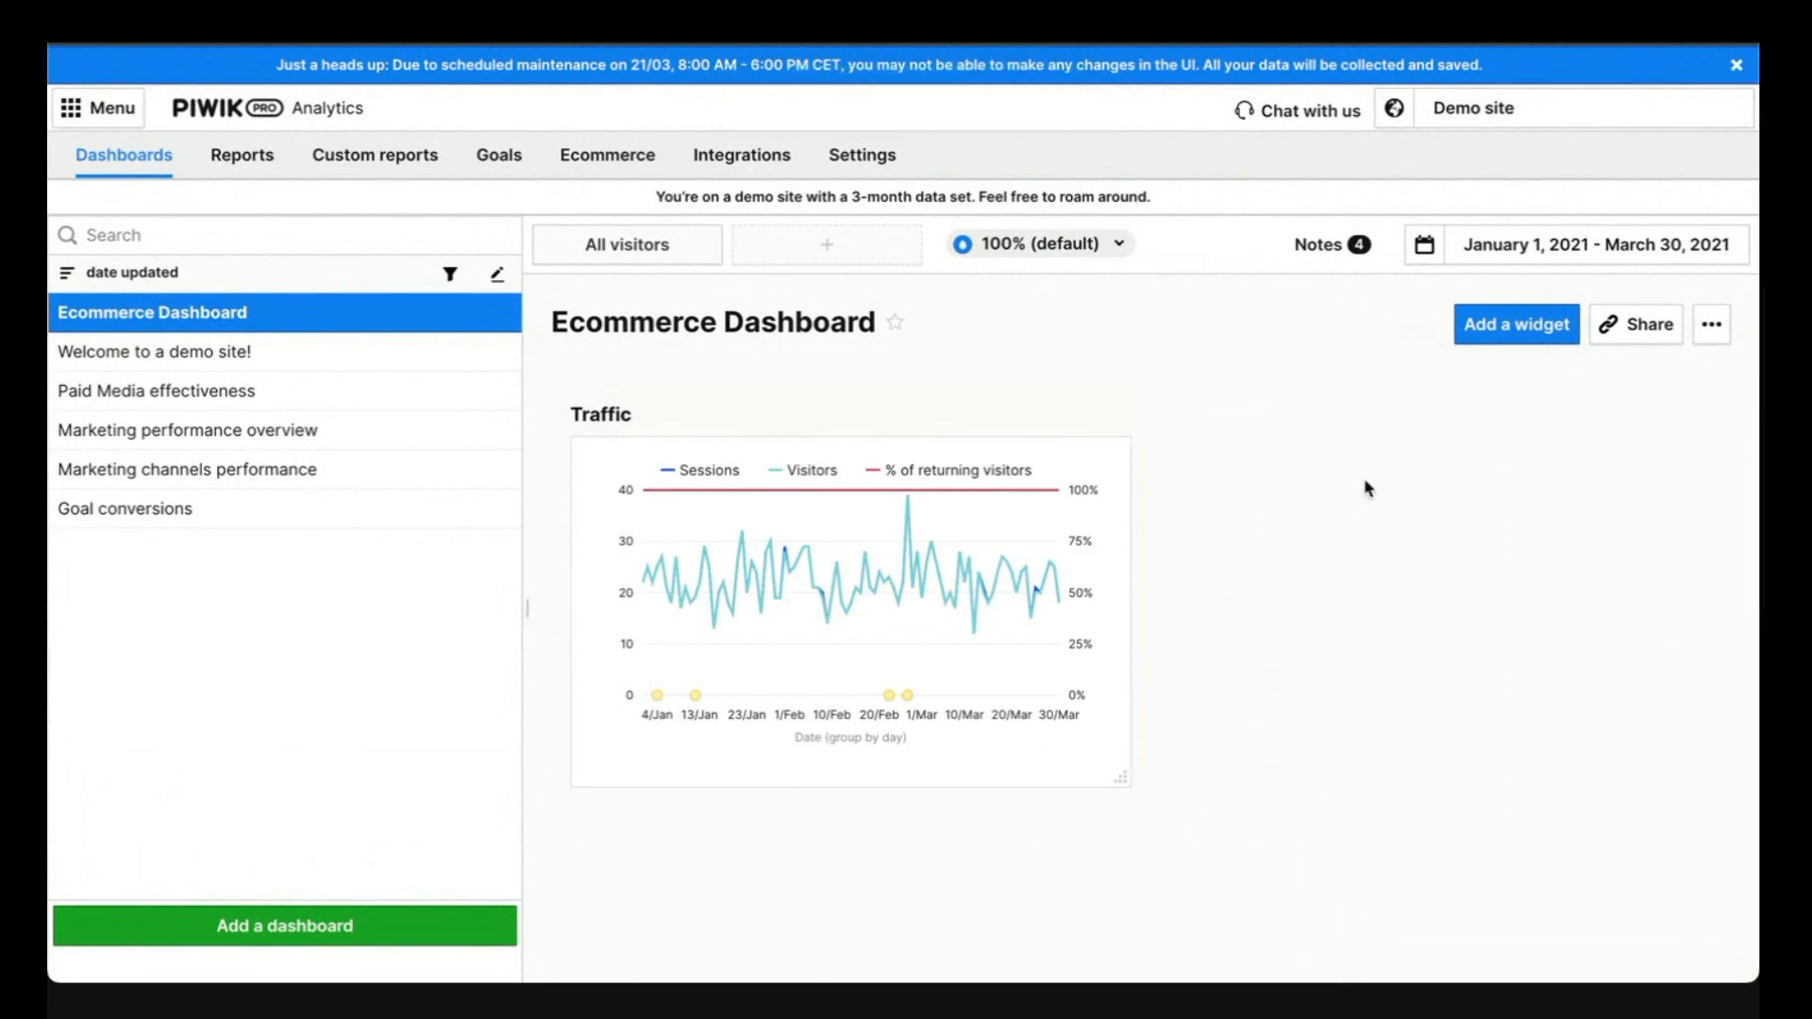
click(1491, 340)
click(1520, 383)
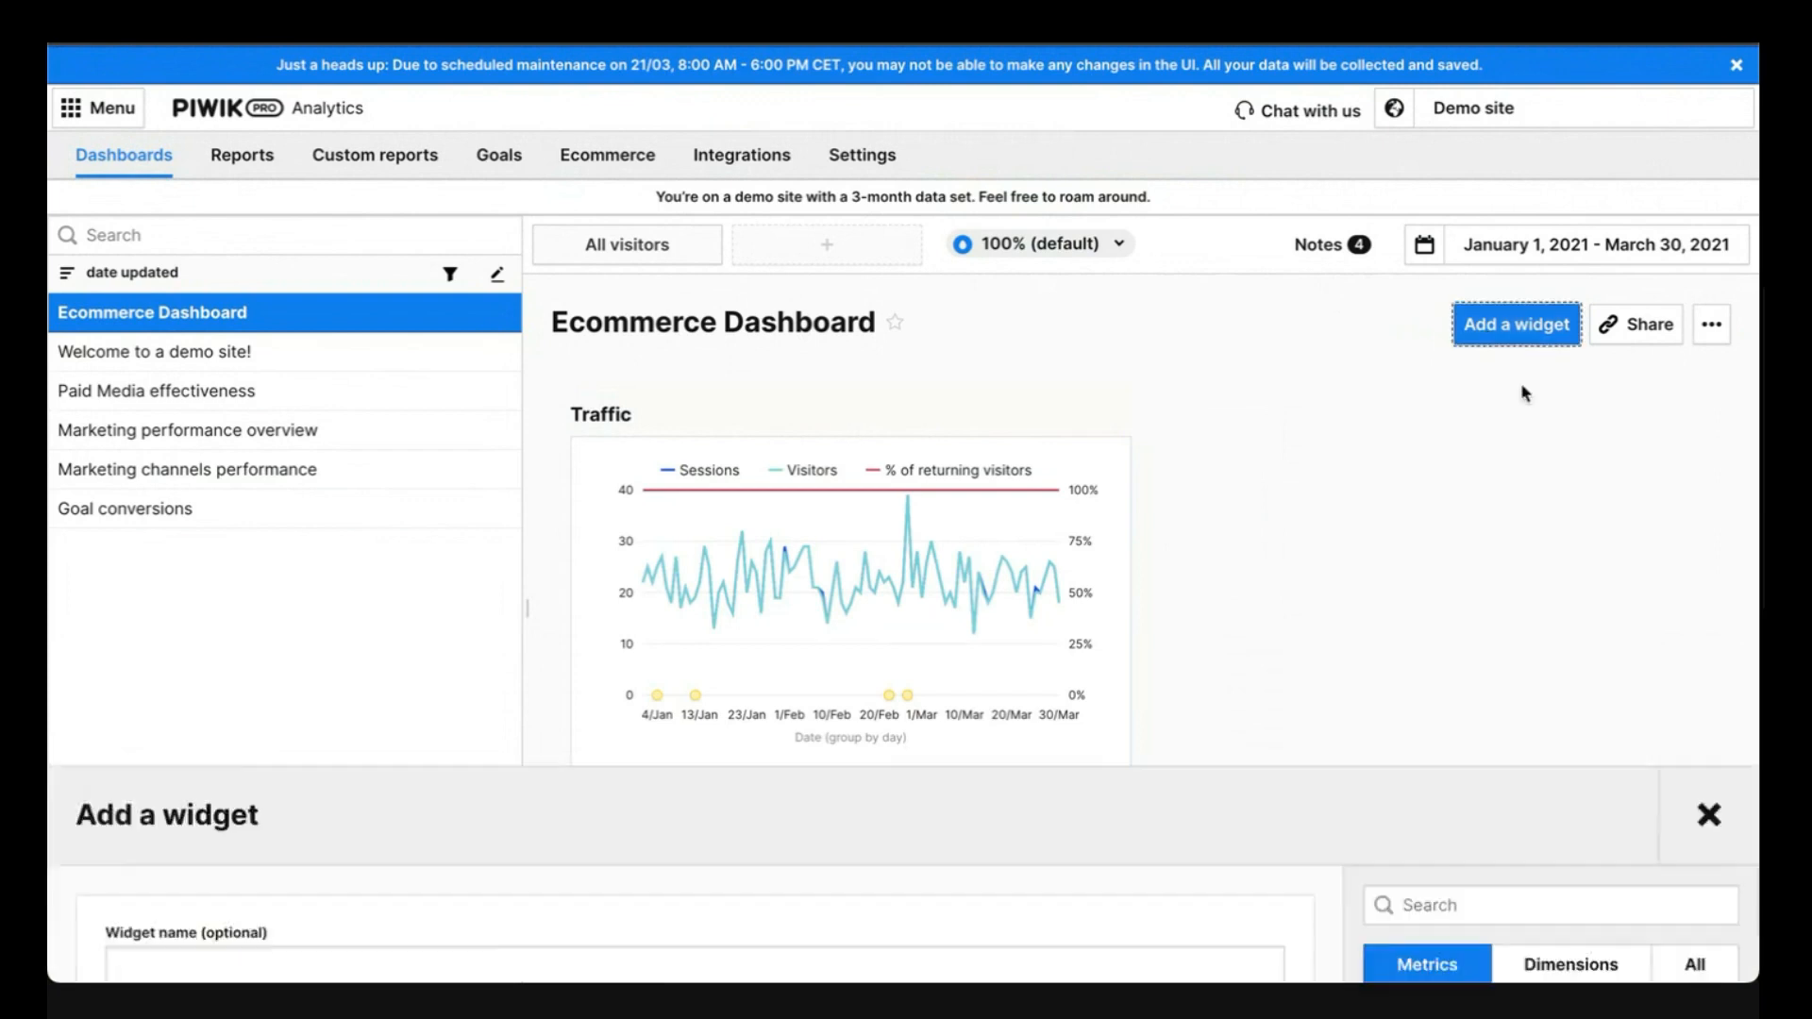
click(926, 251)
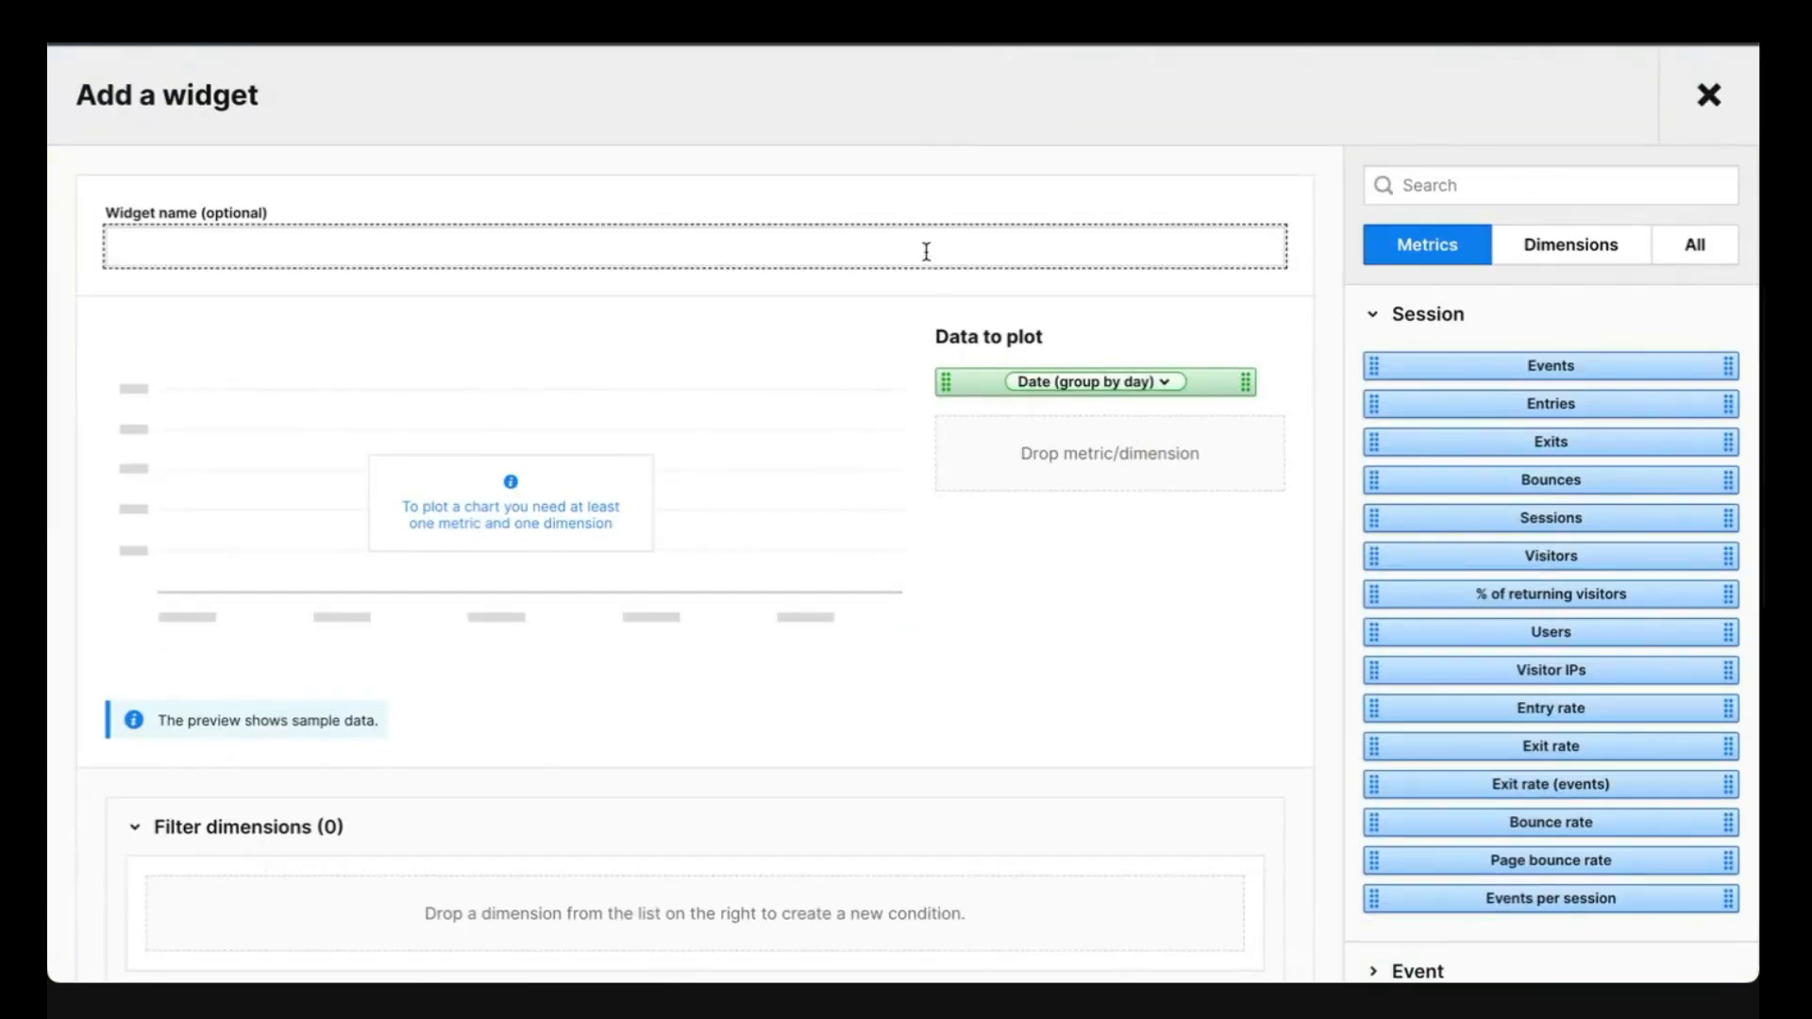
text(Monthly Revenue Perfo)
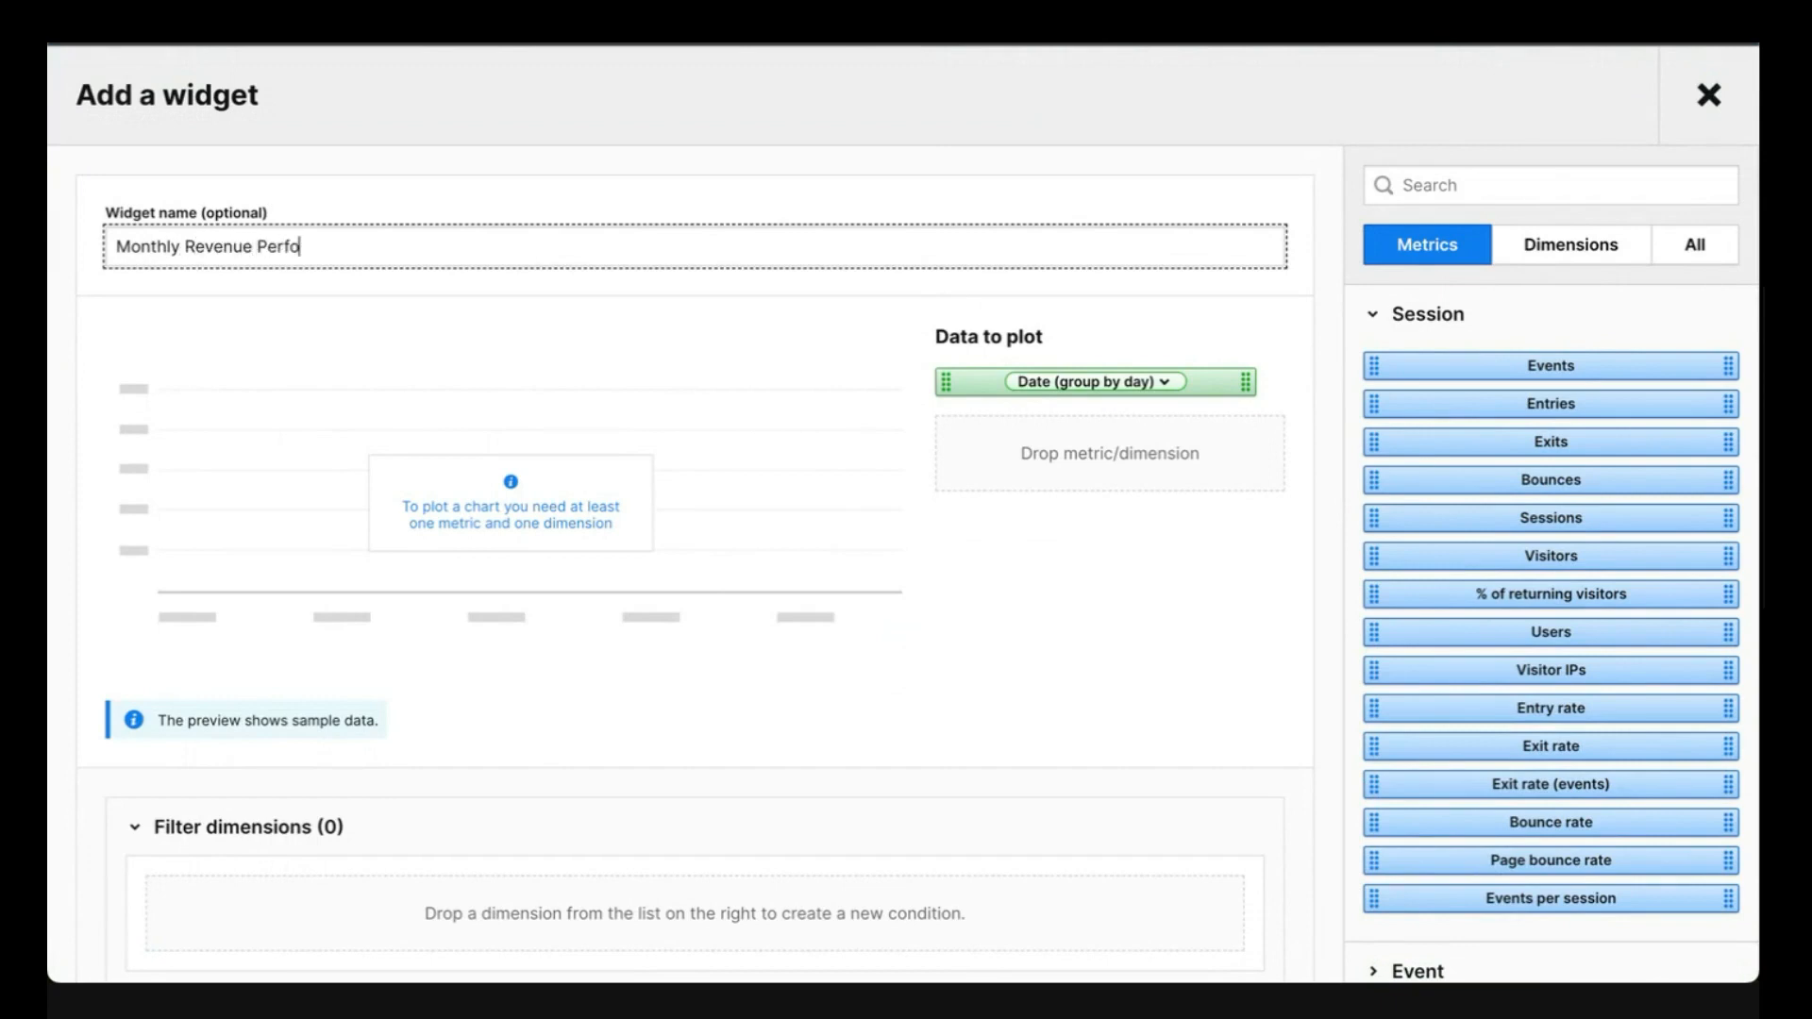
text(rmance)
click(1187, 605)
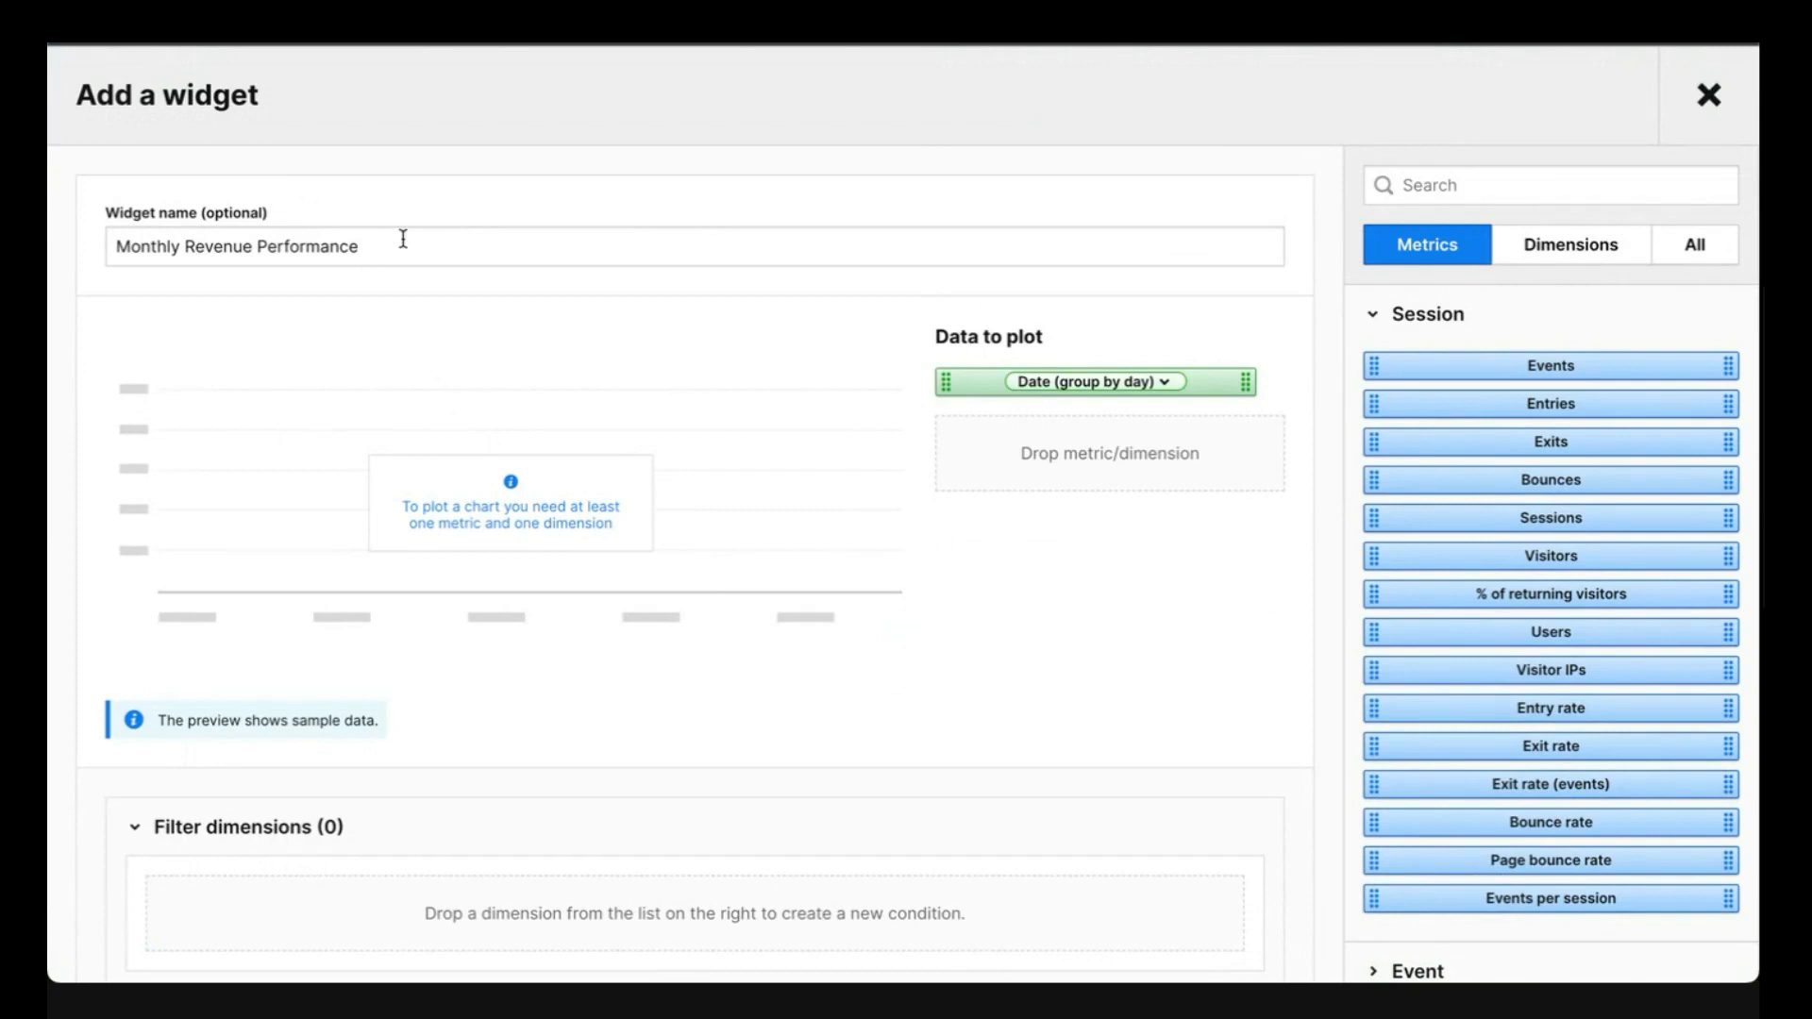
drag(404, 245, 256, 250)
text(Trends)
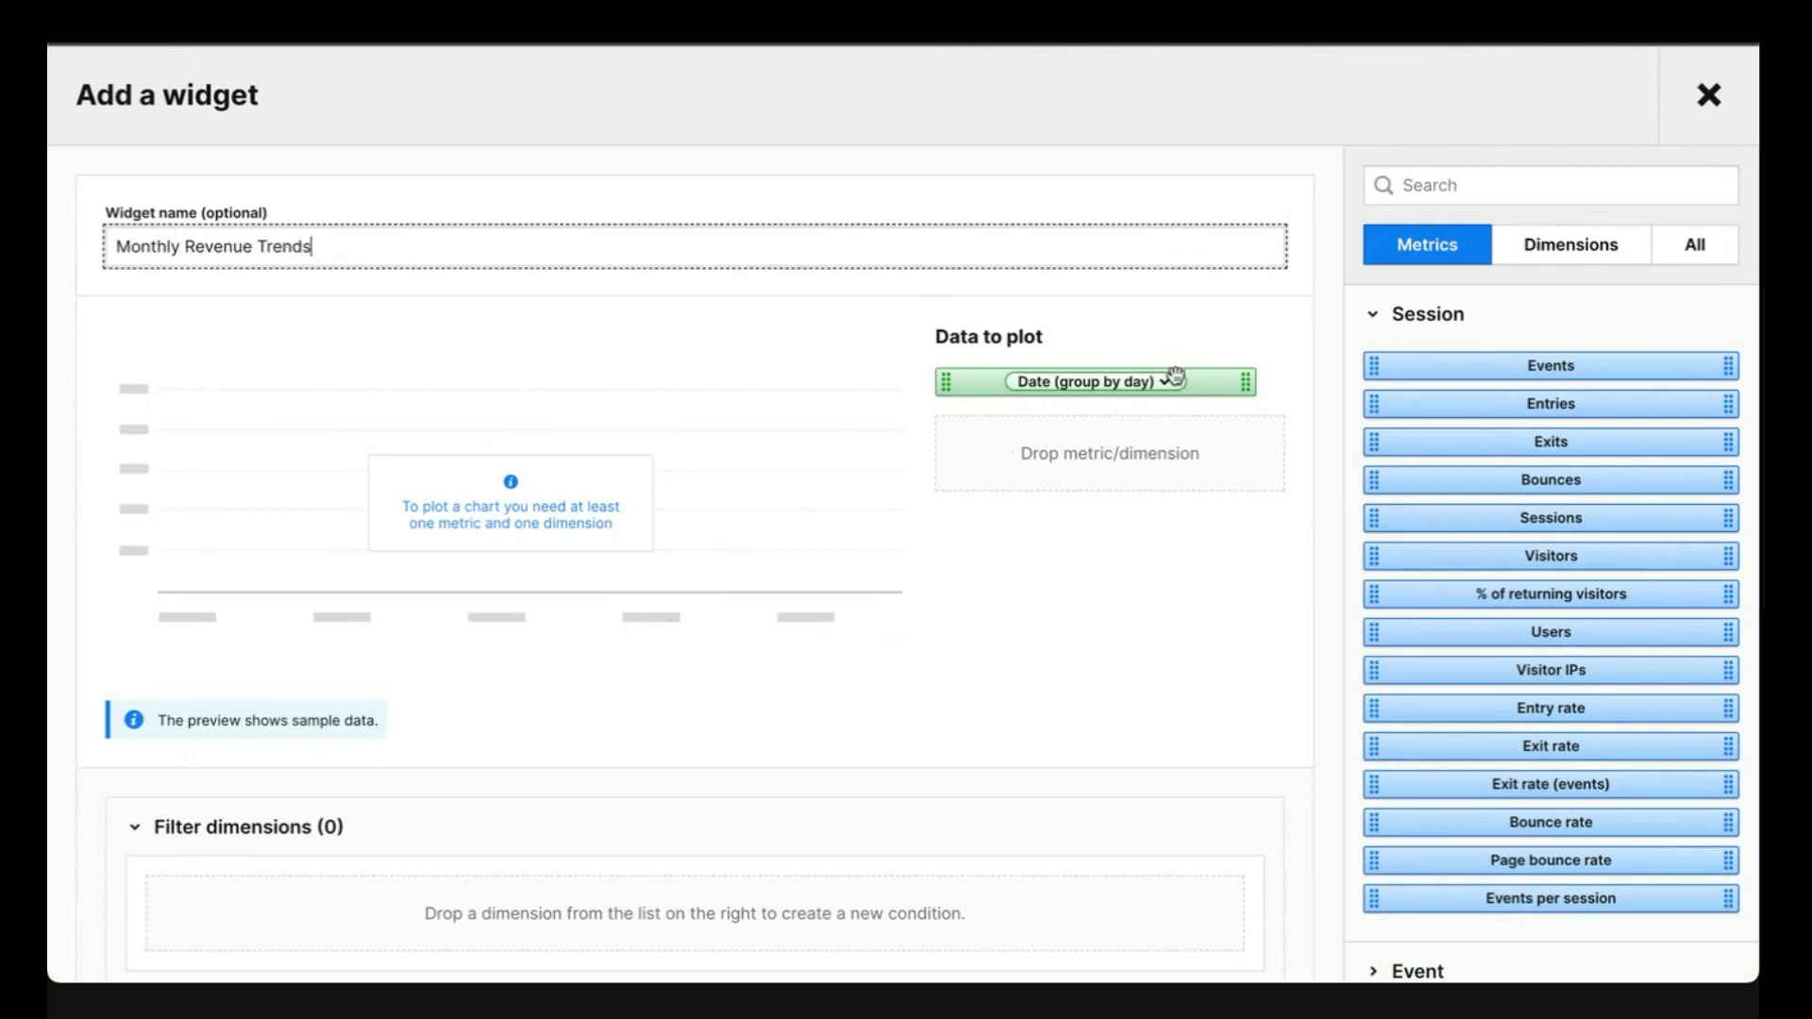
Group the date dimension of the Monthly Revenue Trends chart by month
click(1476, 184)
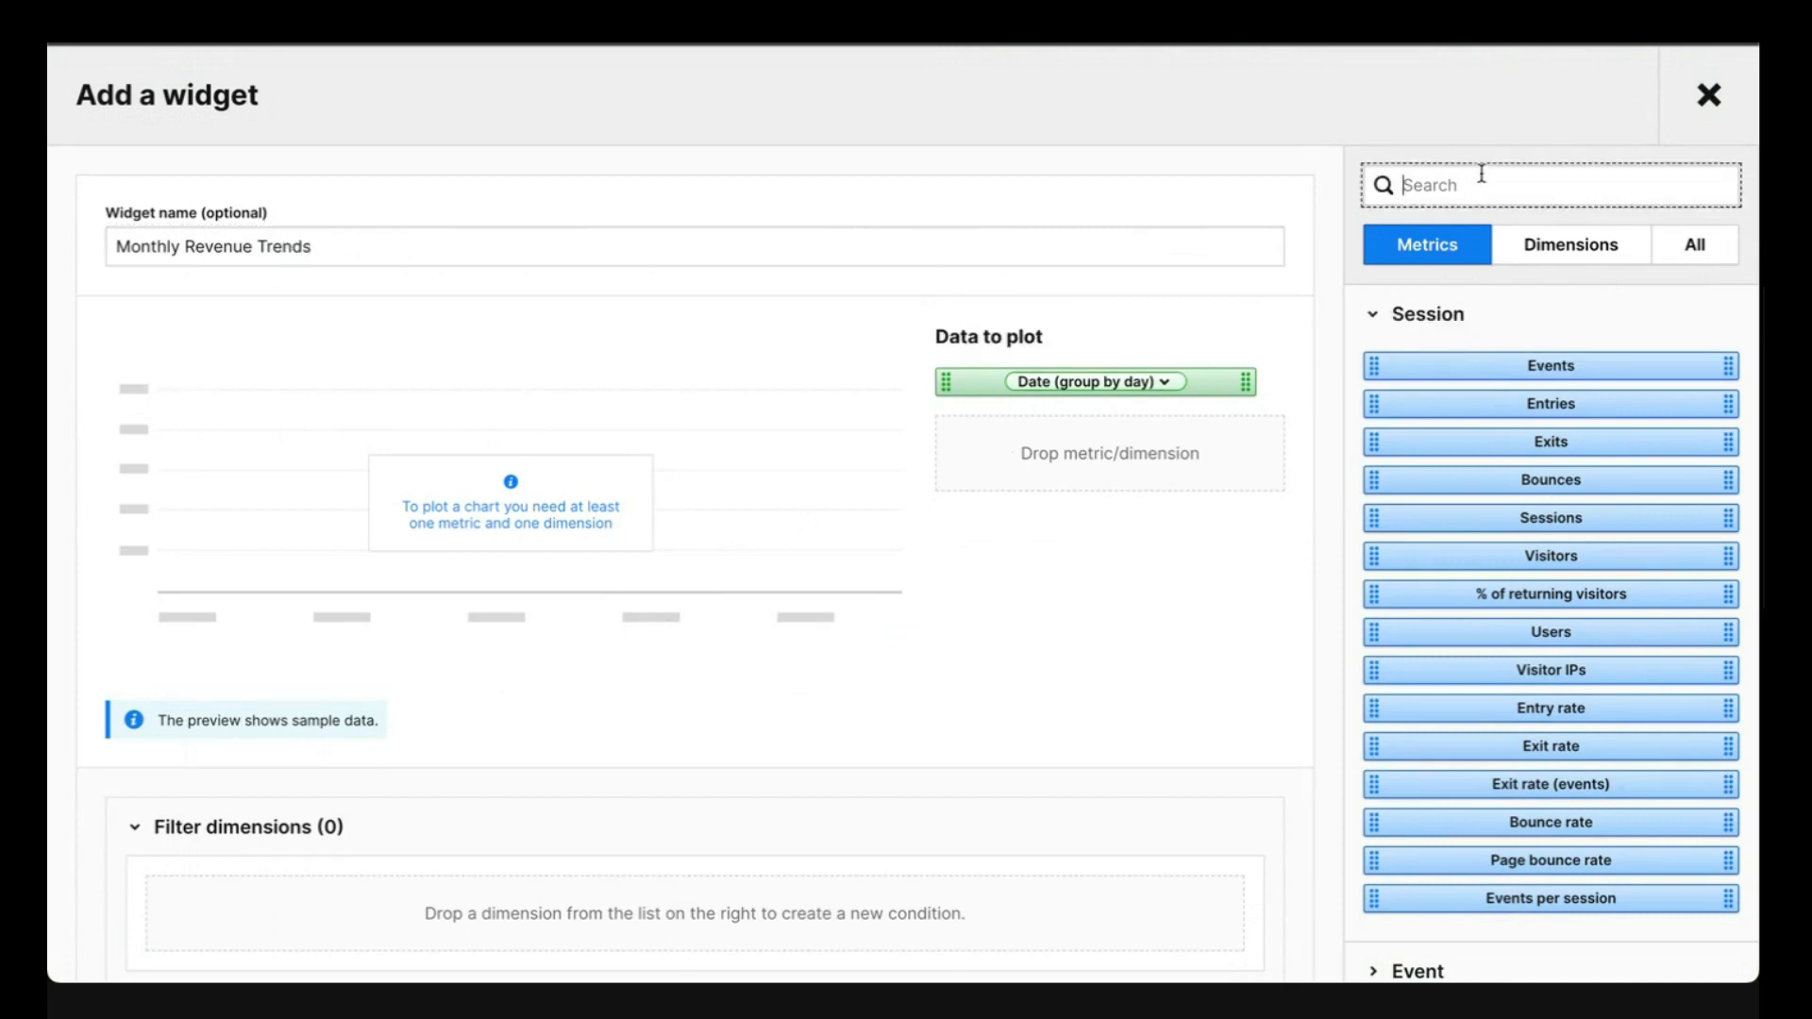
click(1151, 383)
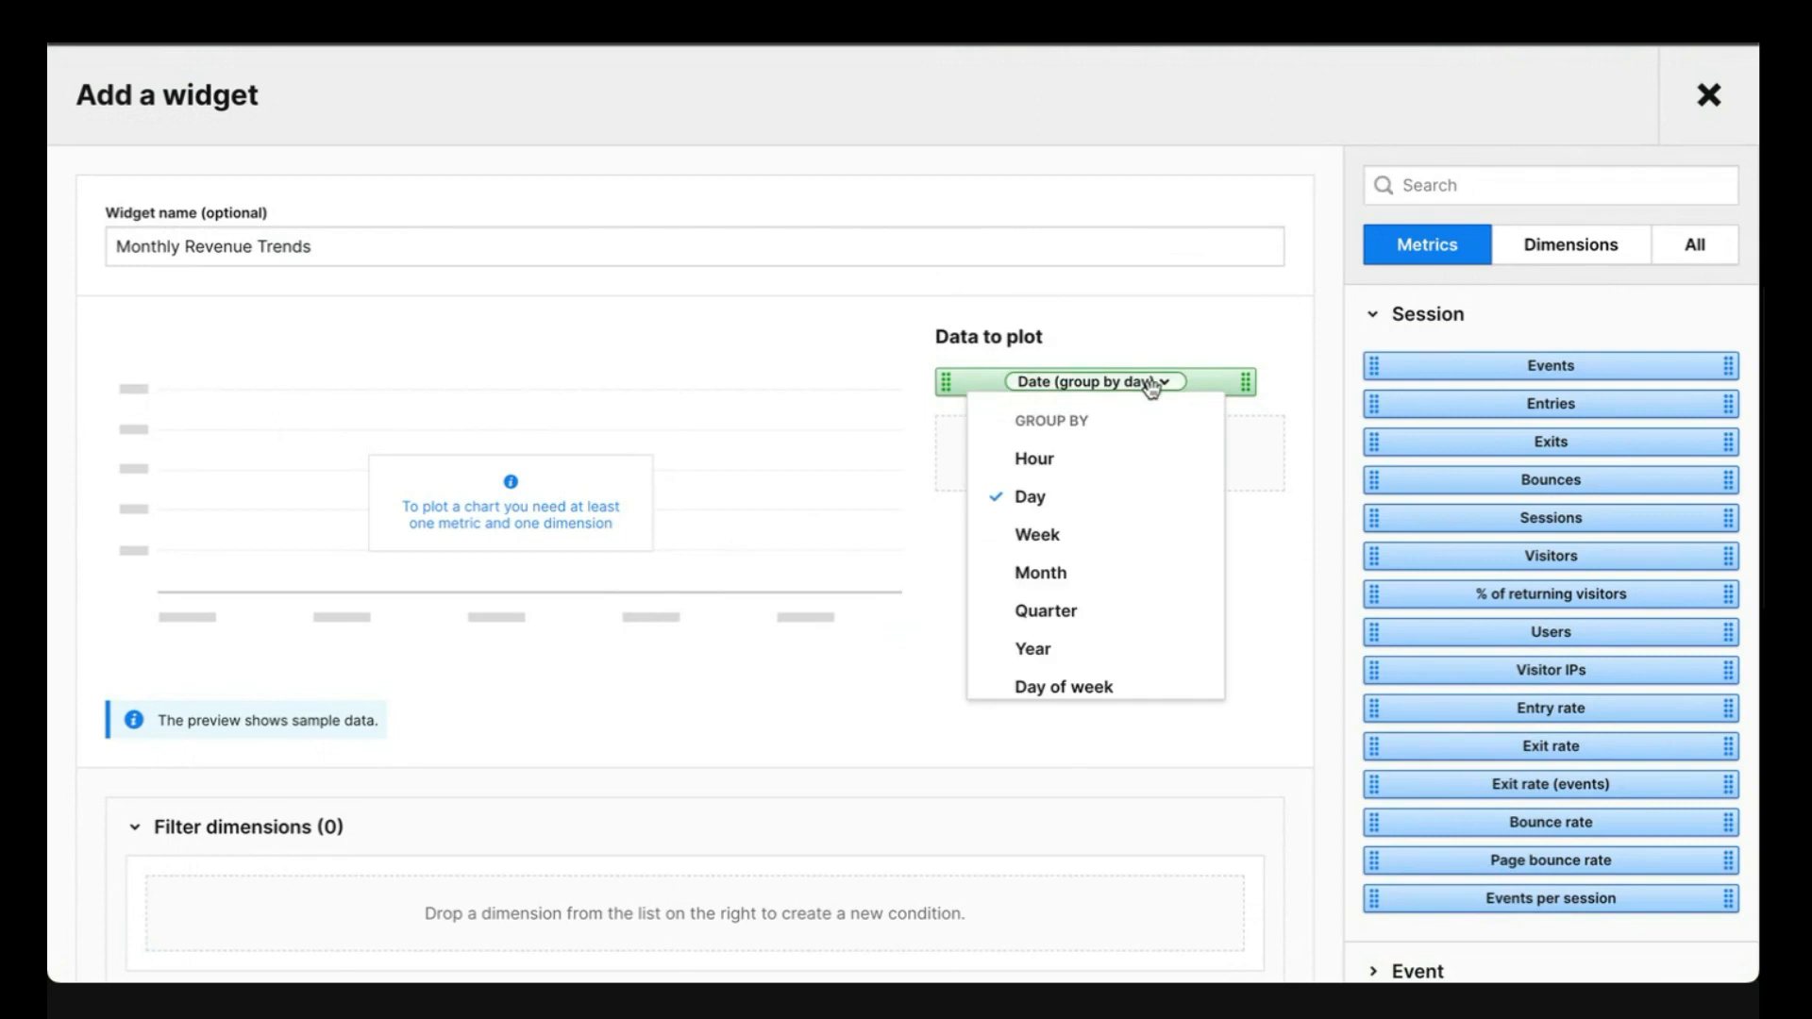
click(1123, 578)
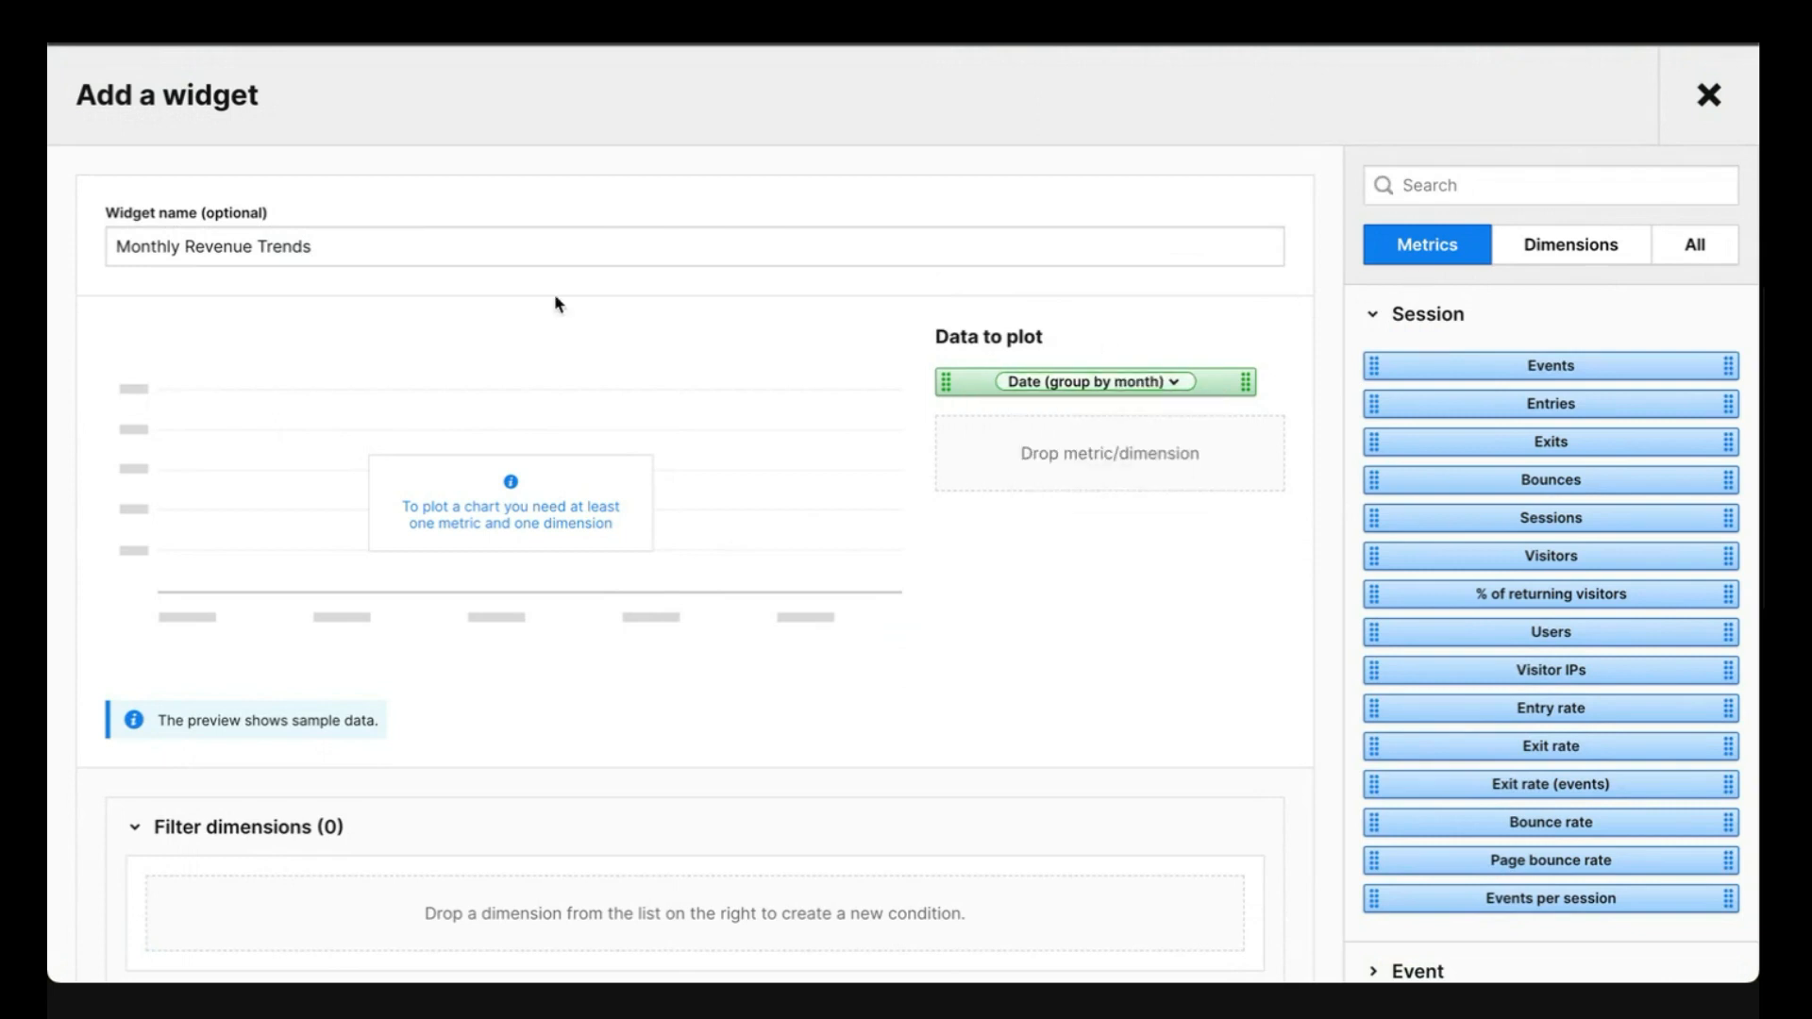
Find the Ecommerce dimension Revenue, add it to the data to plot and transform it to Sum of revenue
click(1479, 180)
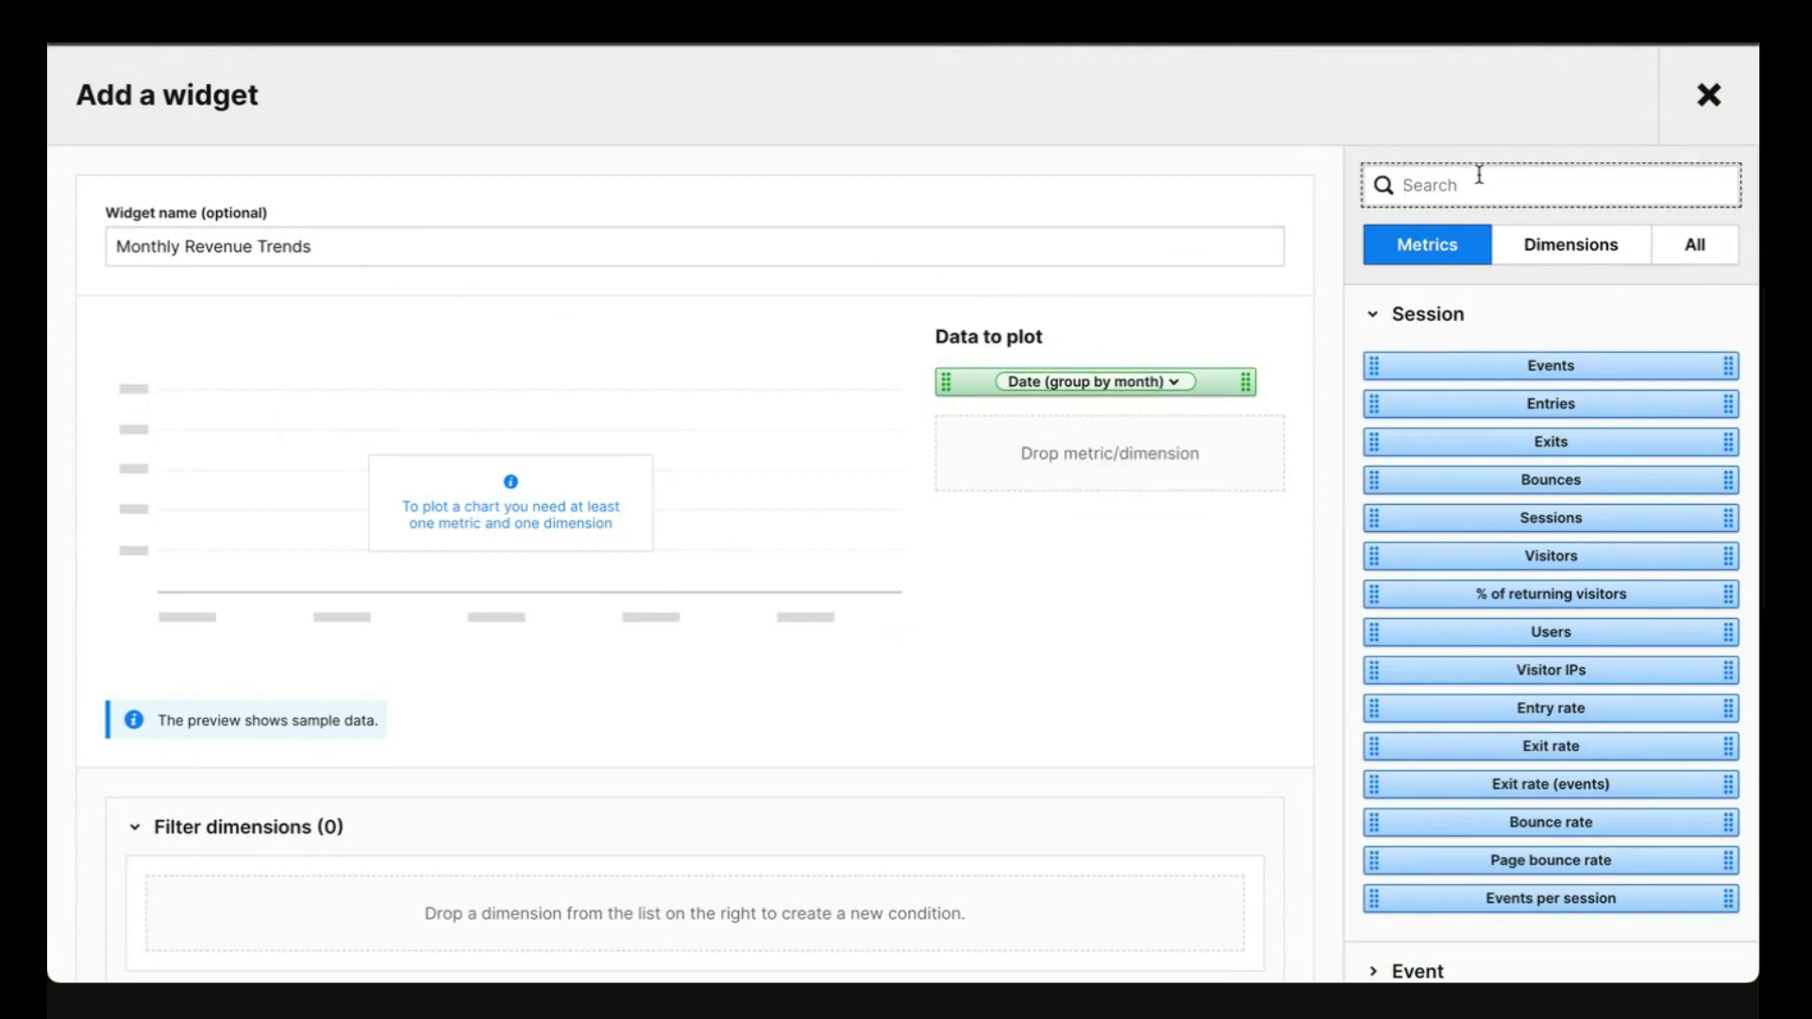
text(revnue)
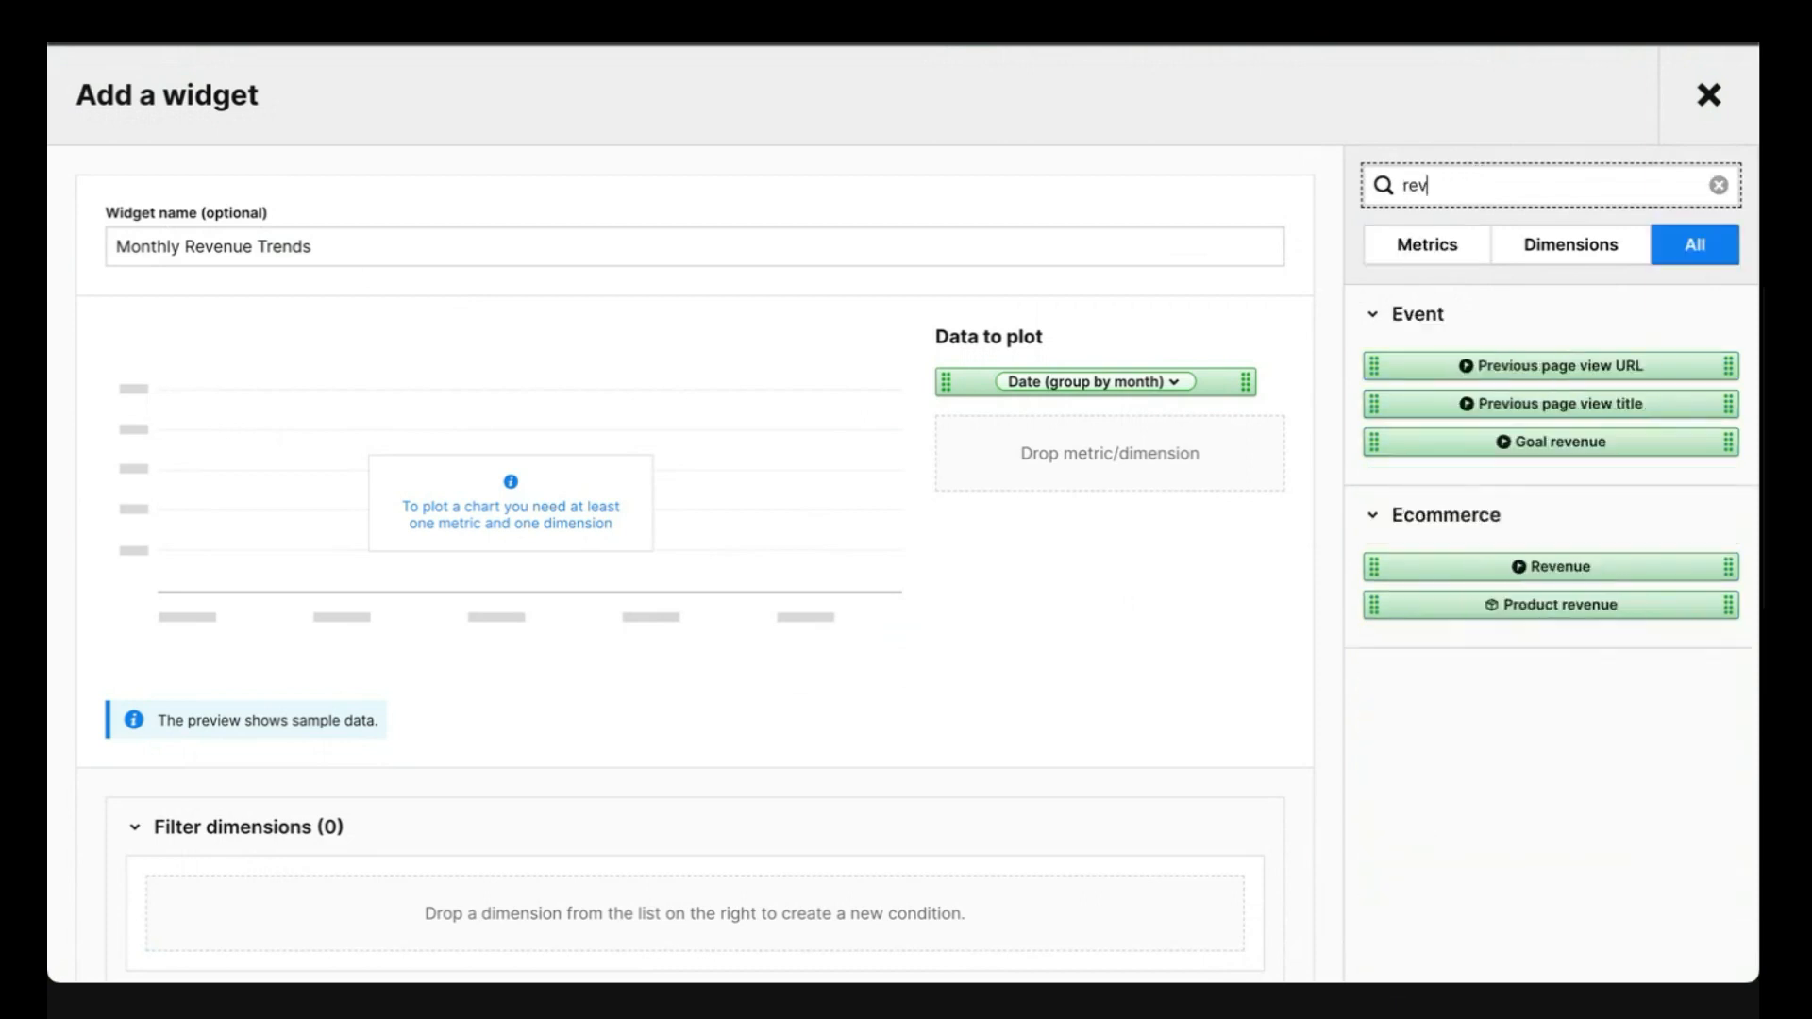
key(Left)
text(e)
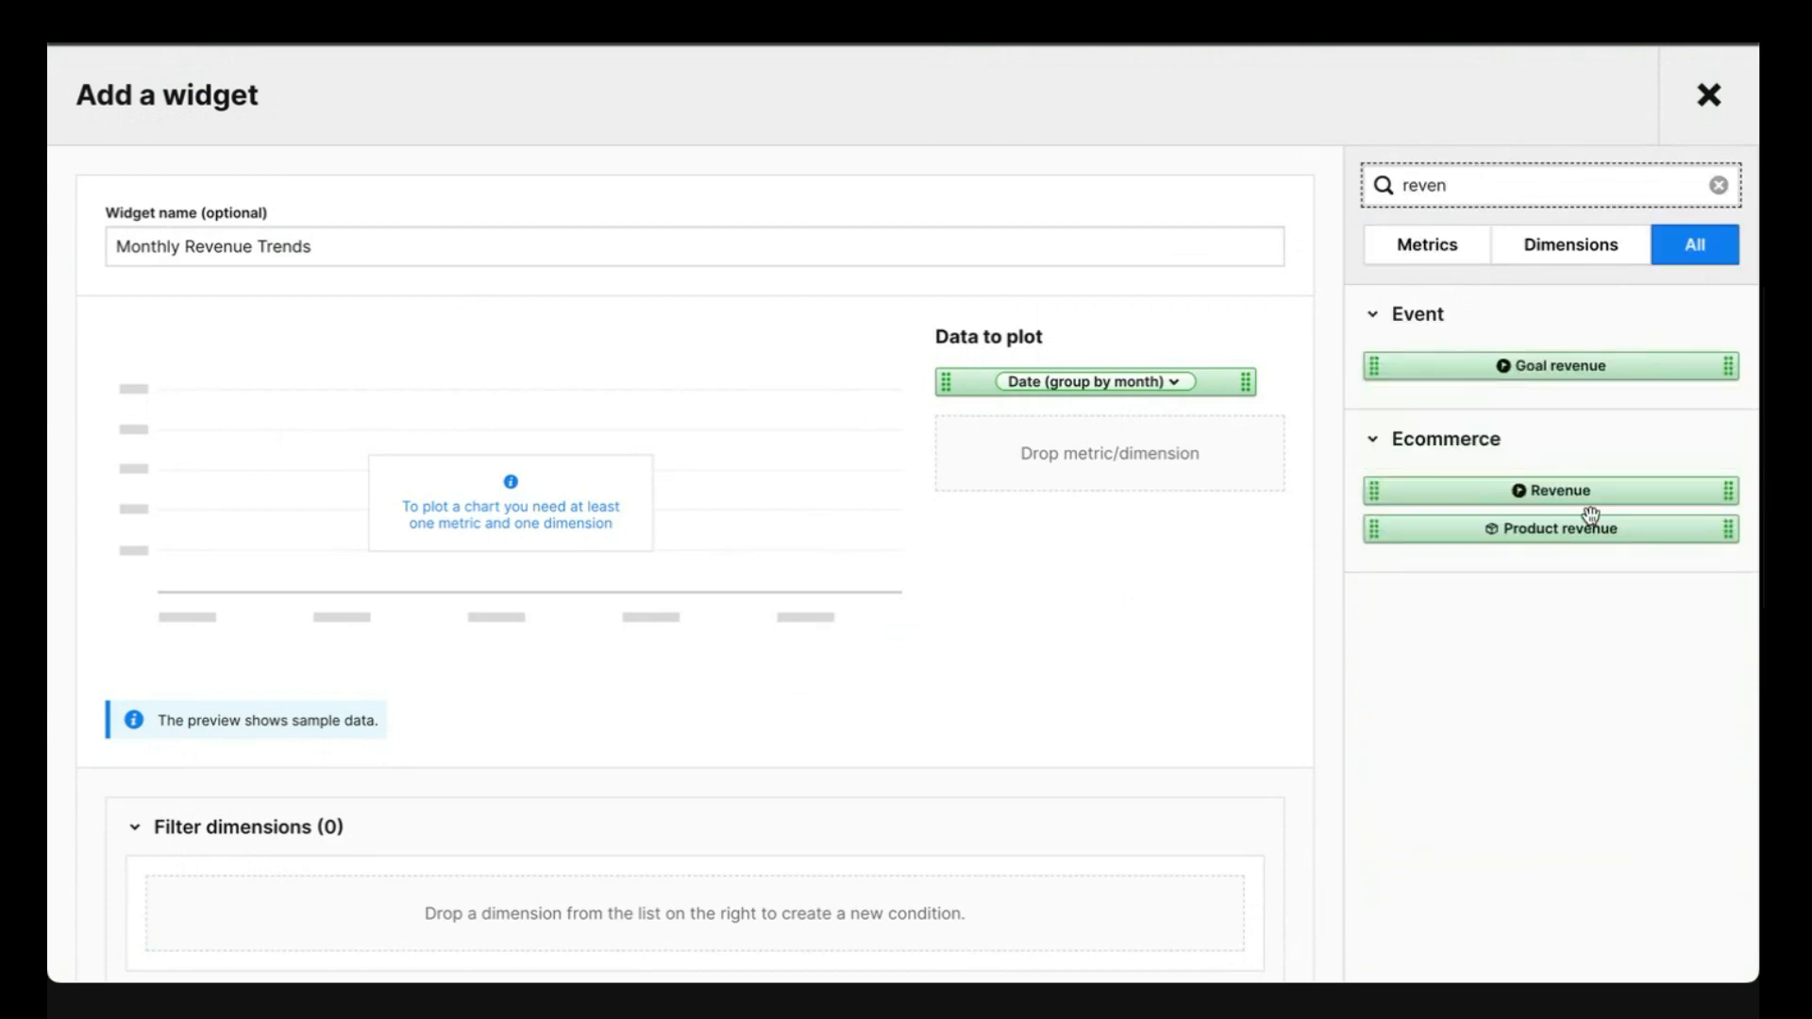
drag(1598, 491, 1197, 463)
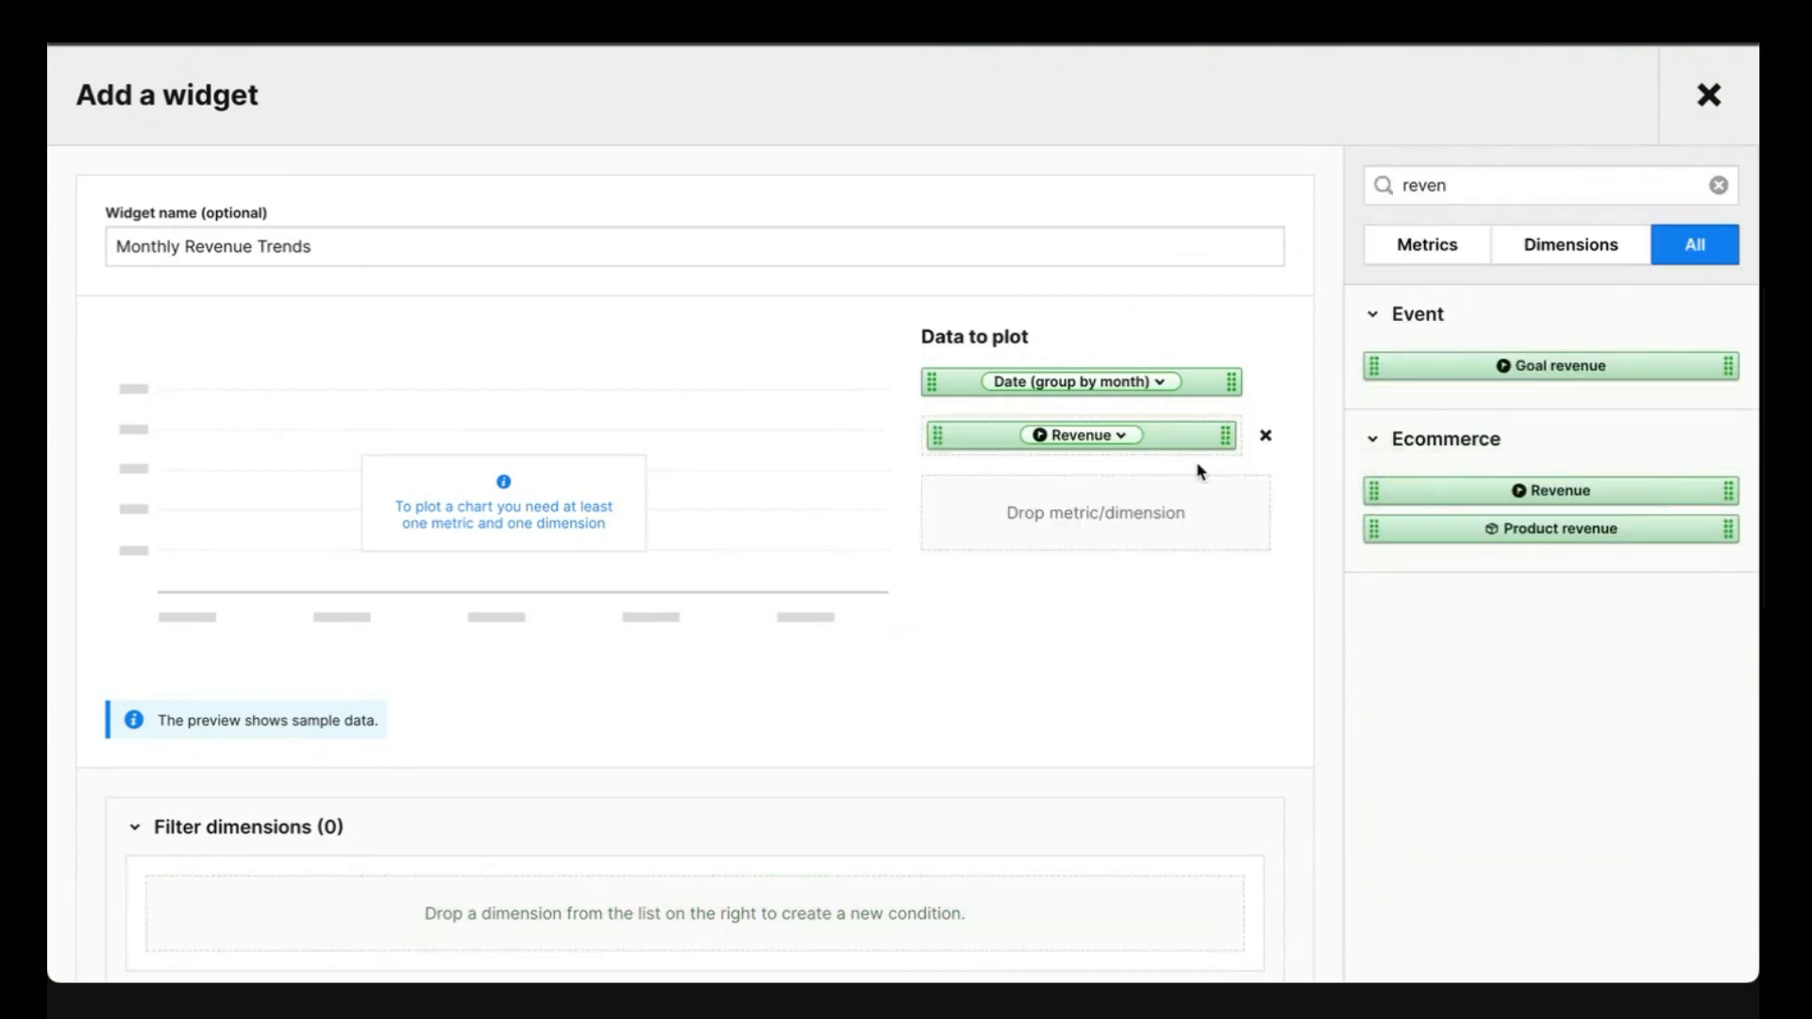
click(1124, 435)
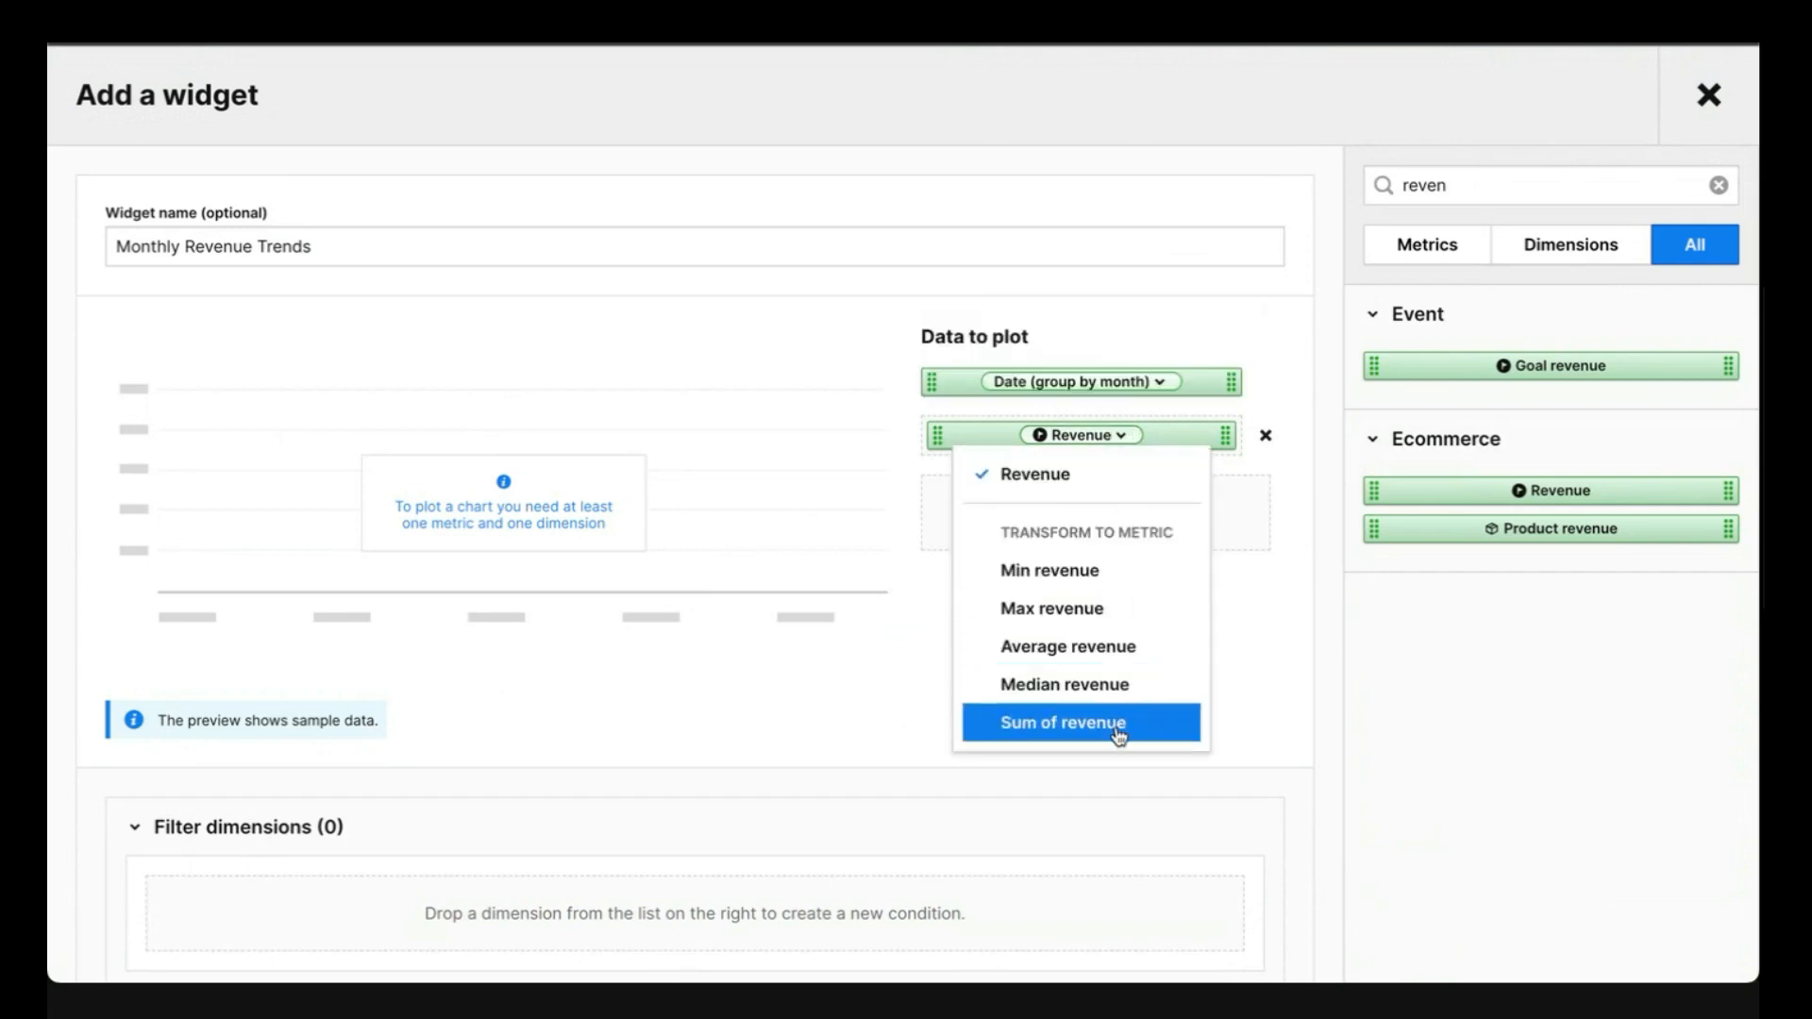
click(1120, 724)
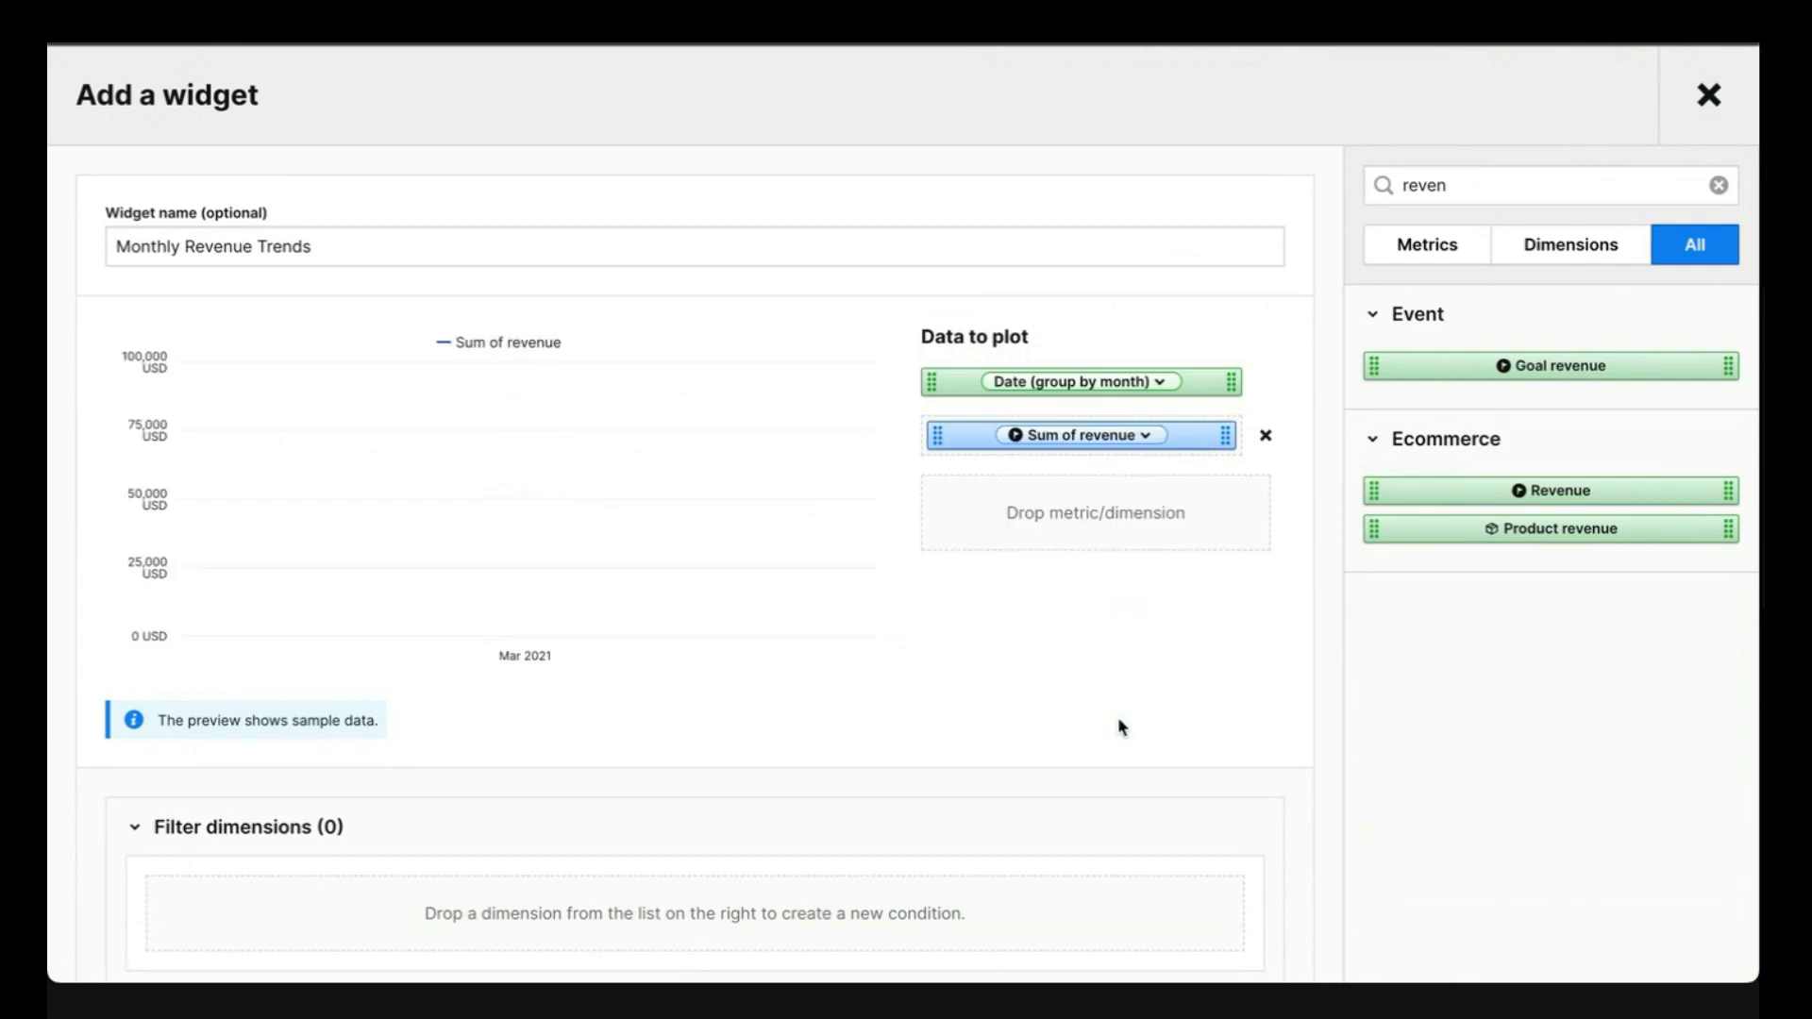
Clear the search and examine the available metrics and dimensions in the Session, Event, User, Traffic and remaining categories
click(1719, 186)
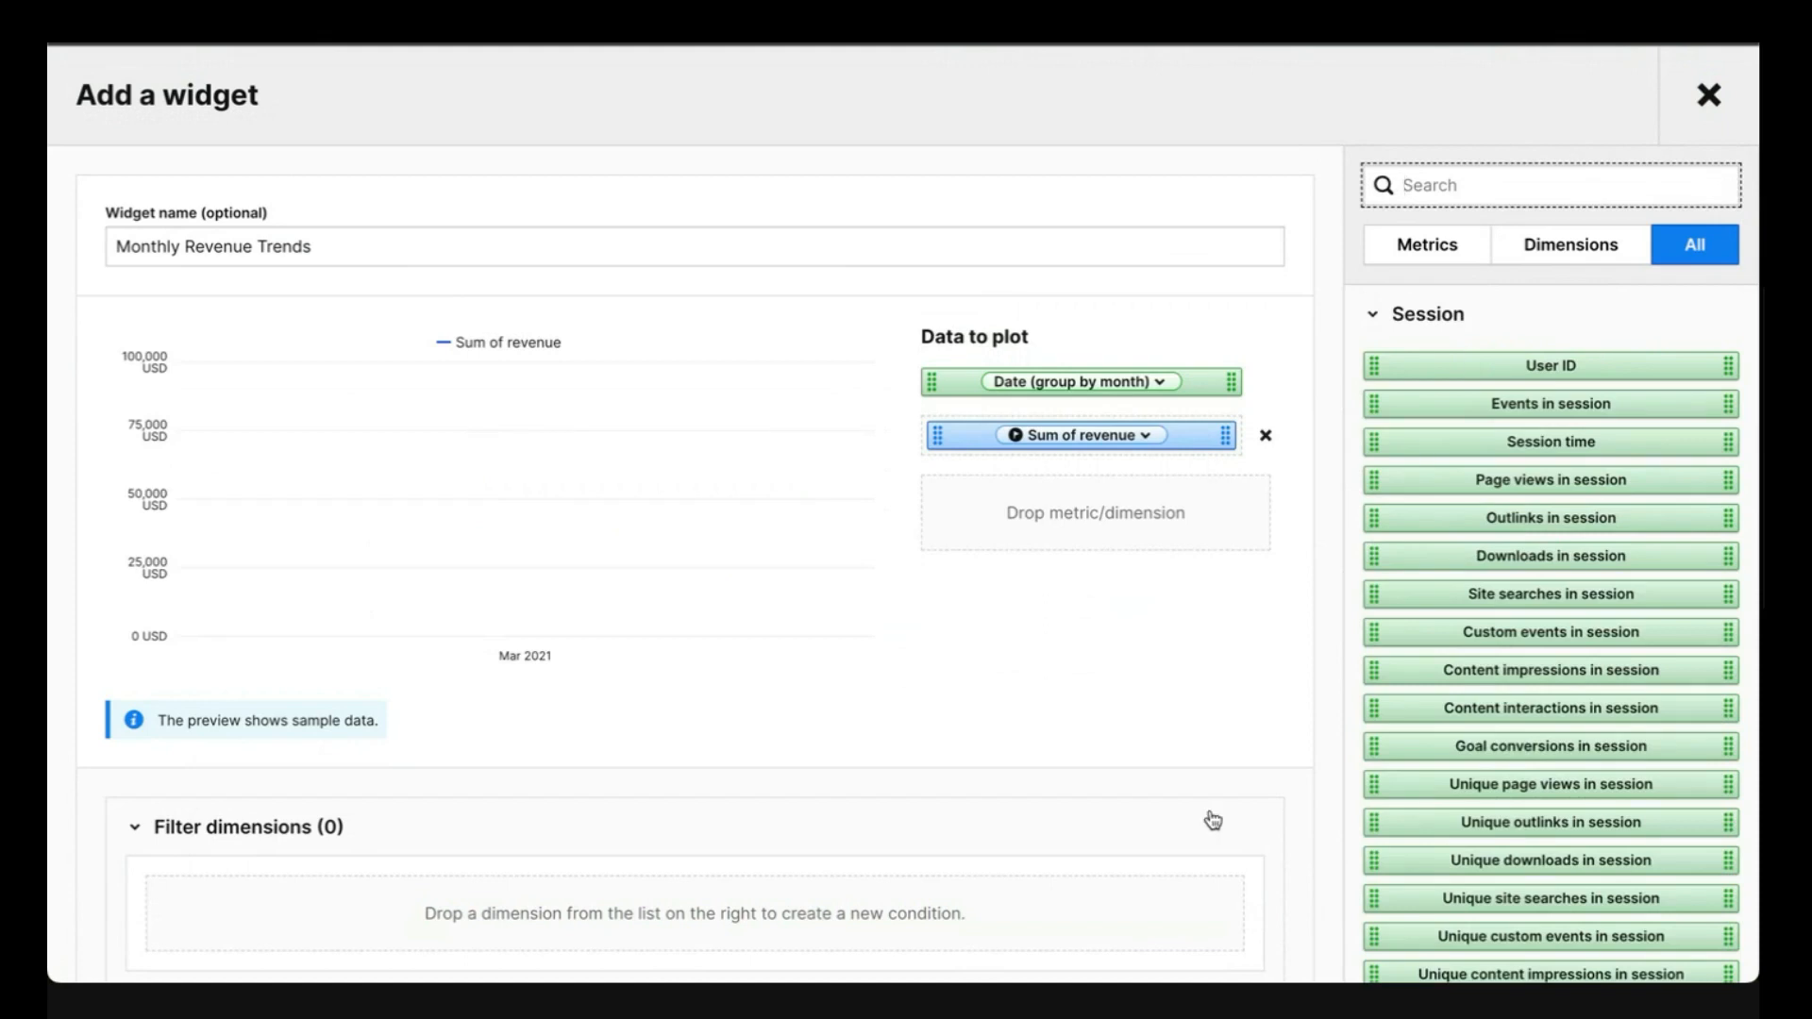
click(1428, 315)
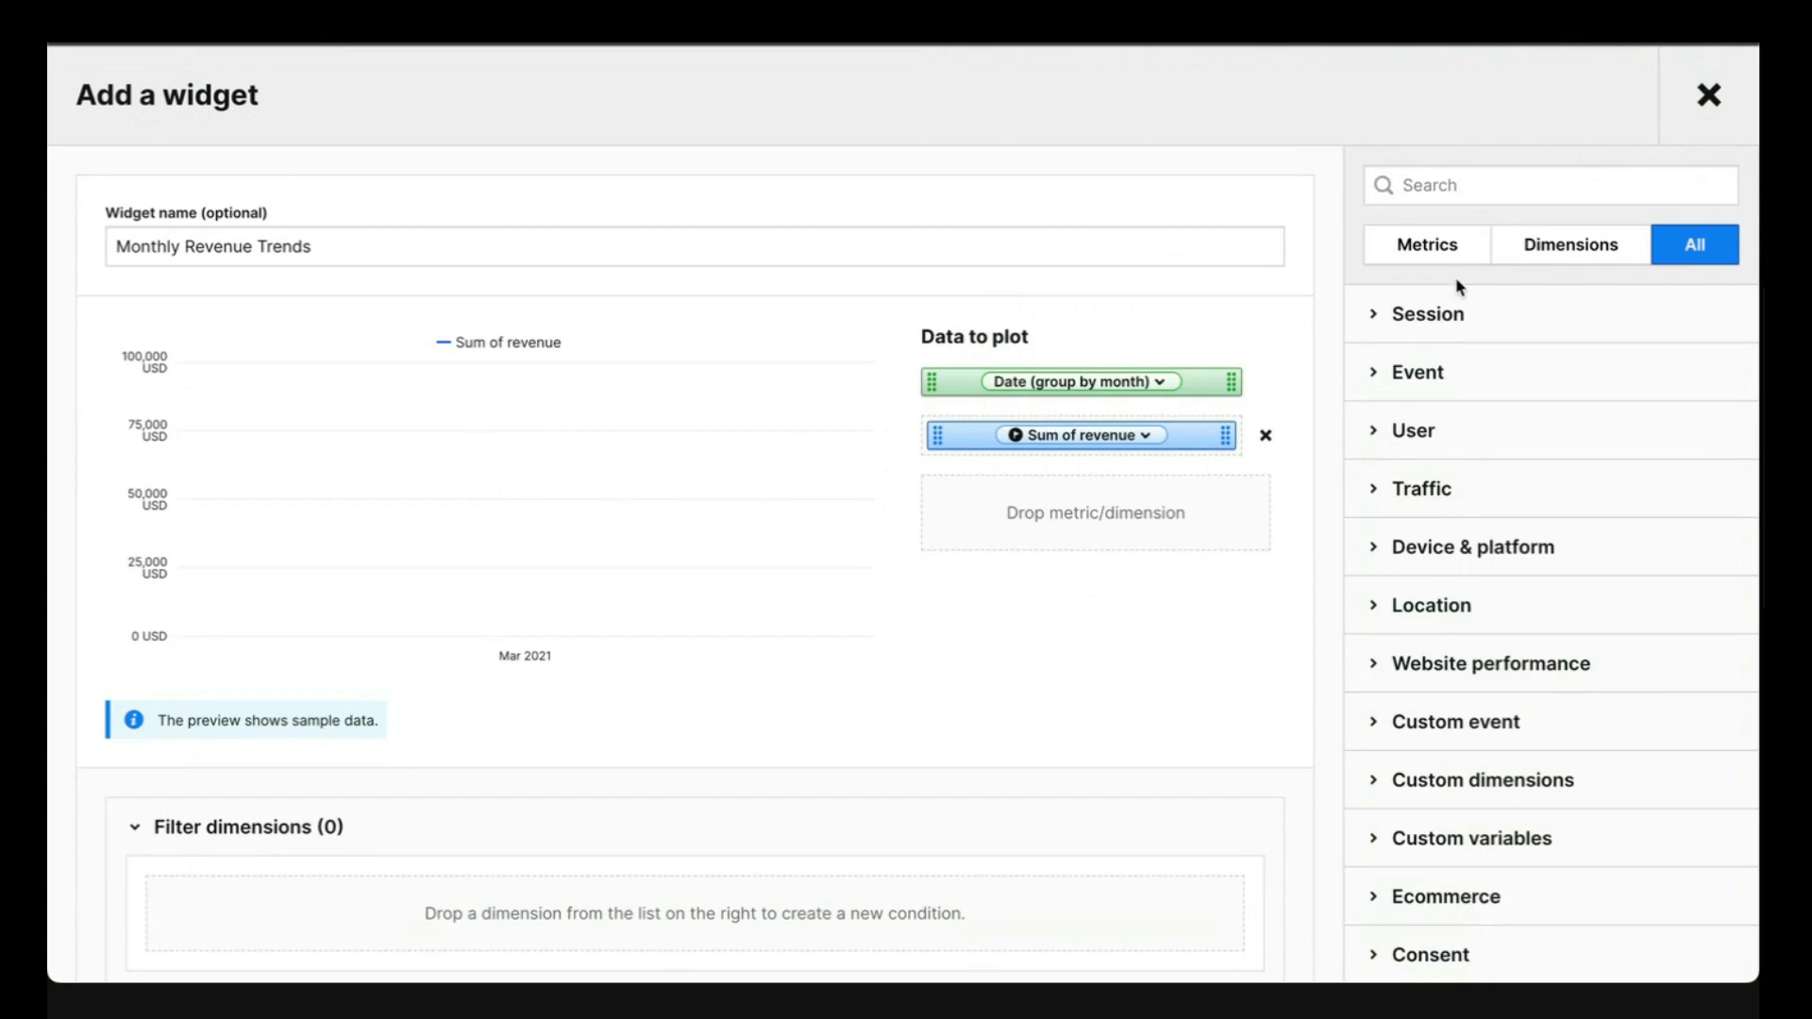
click(1446, 245)
click(1552, 250)
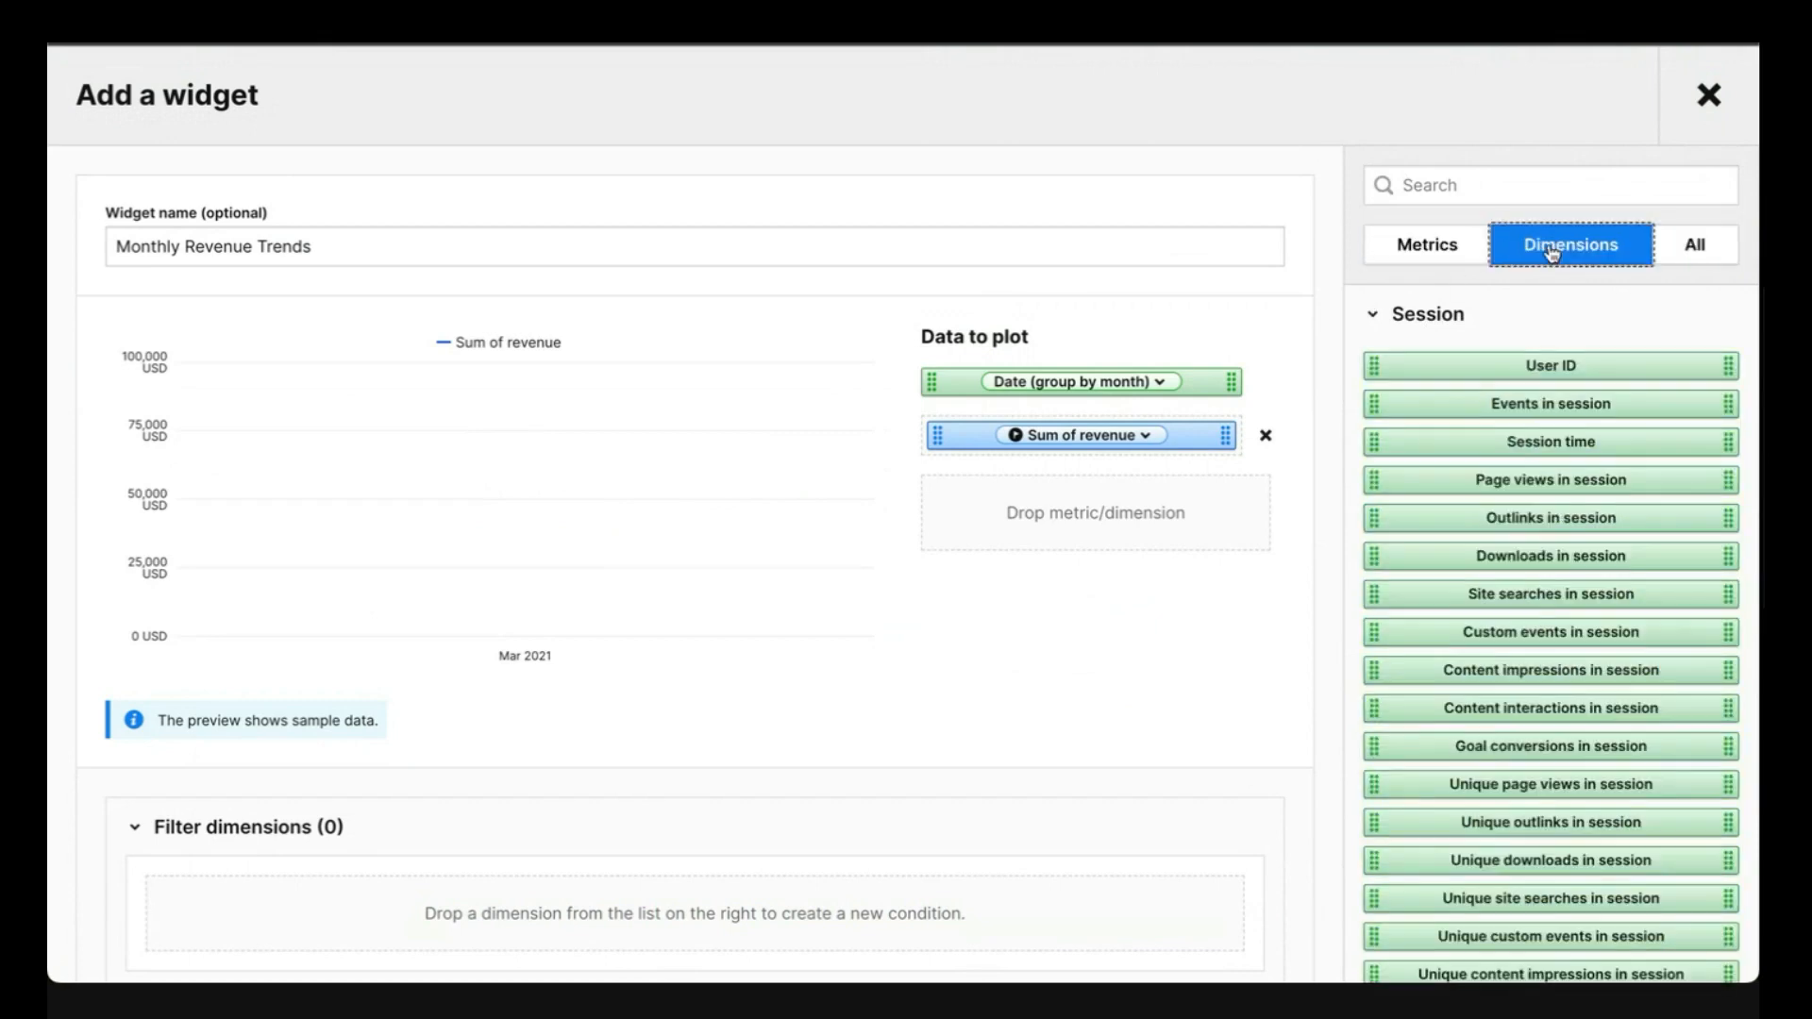
click(1695, 246)
click(1430, 317)
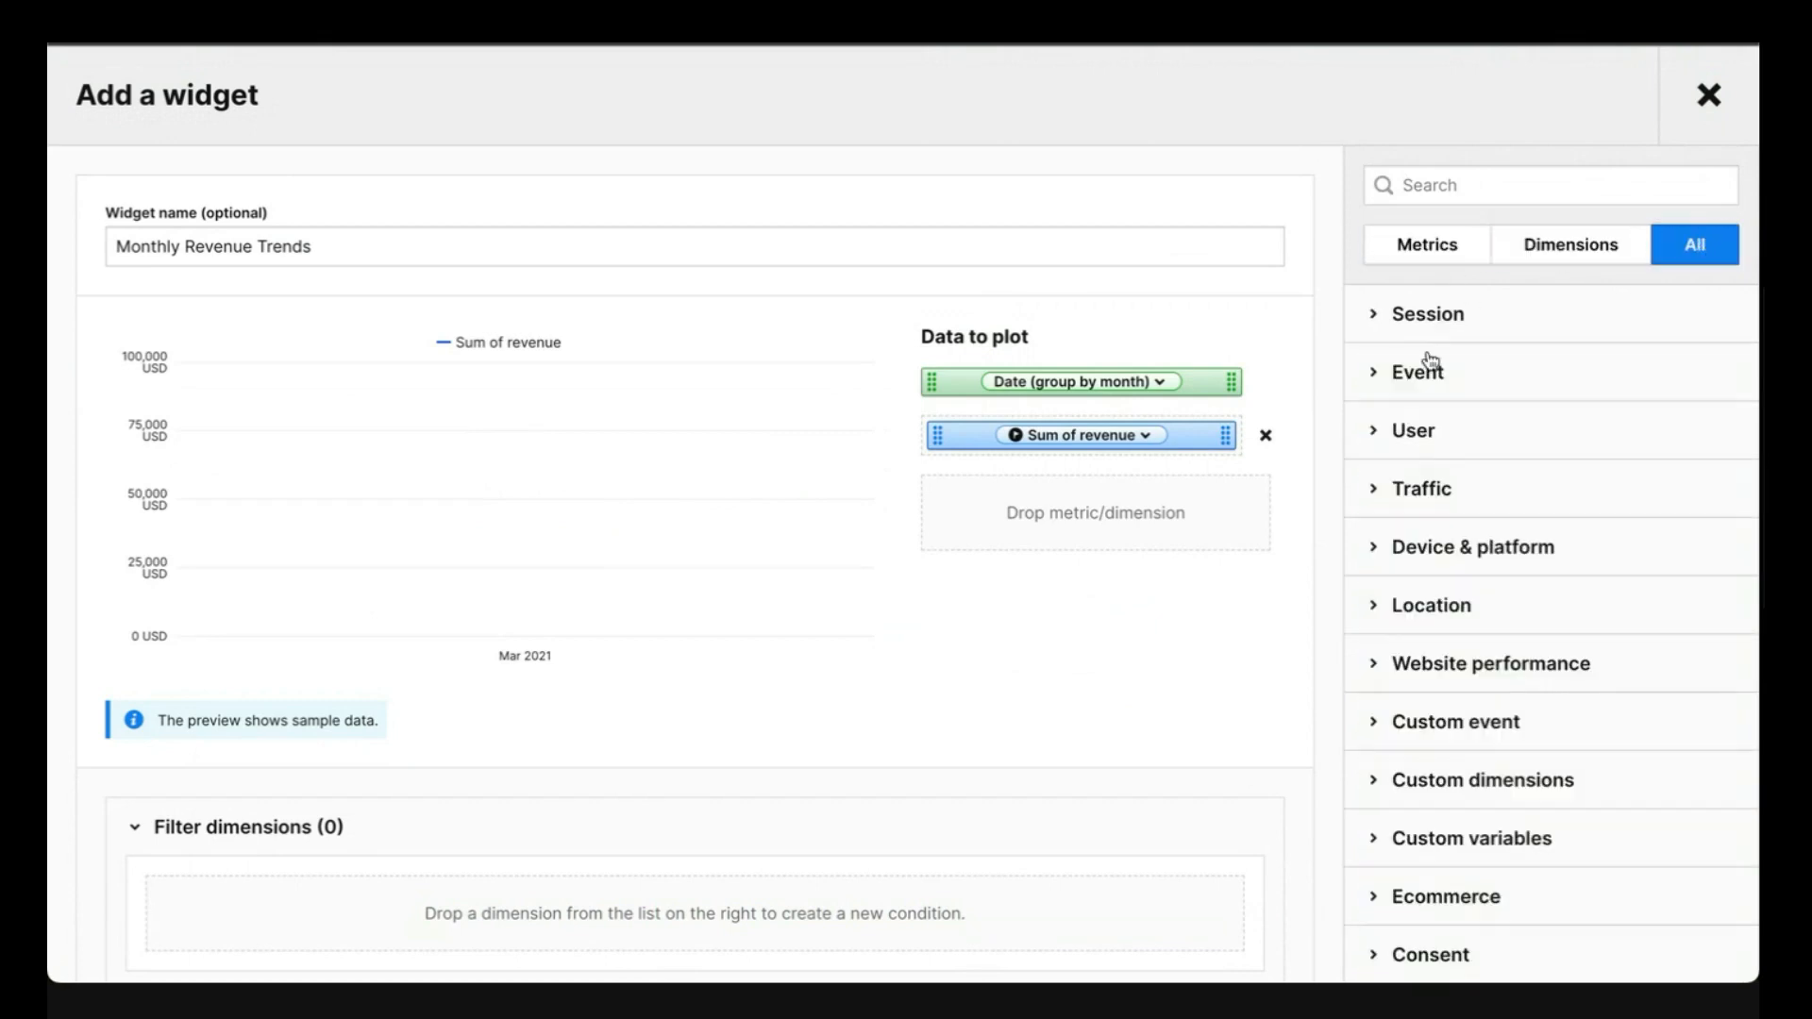
click(1375, 319)
scroll(1406, 523, down, 5)
scroll(1410, 523, down, 4)
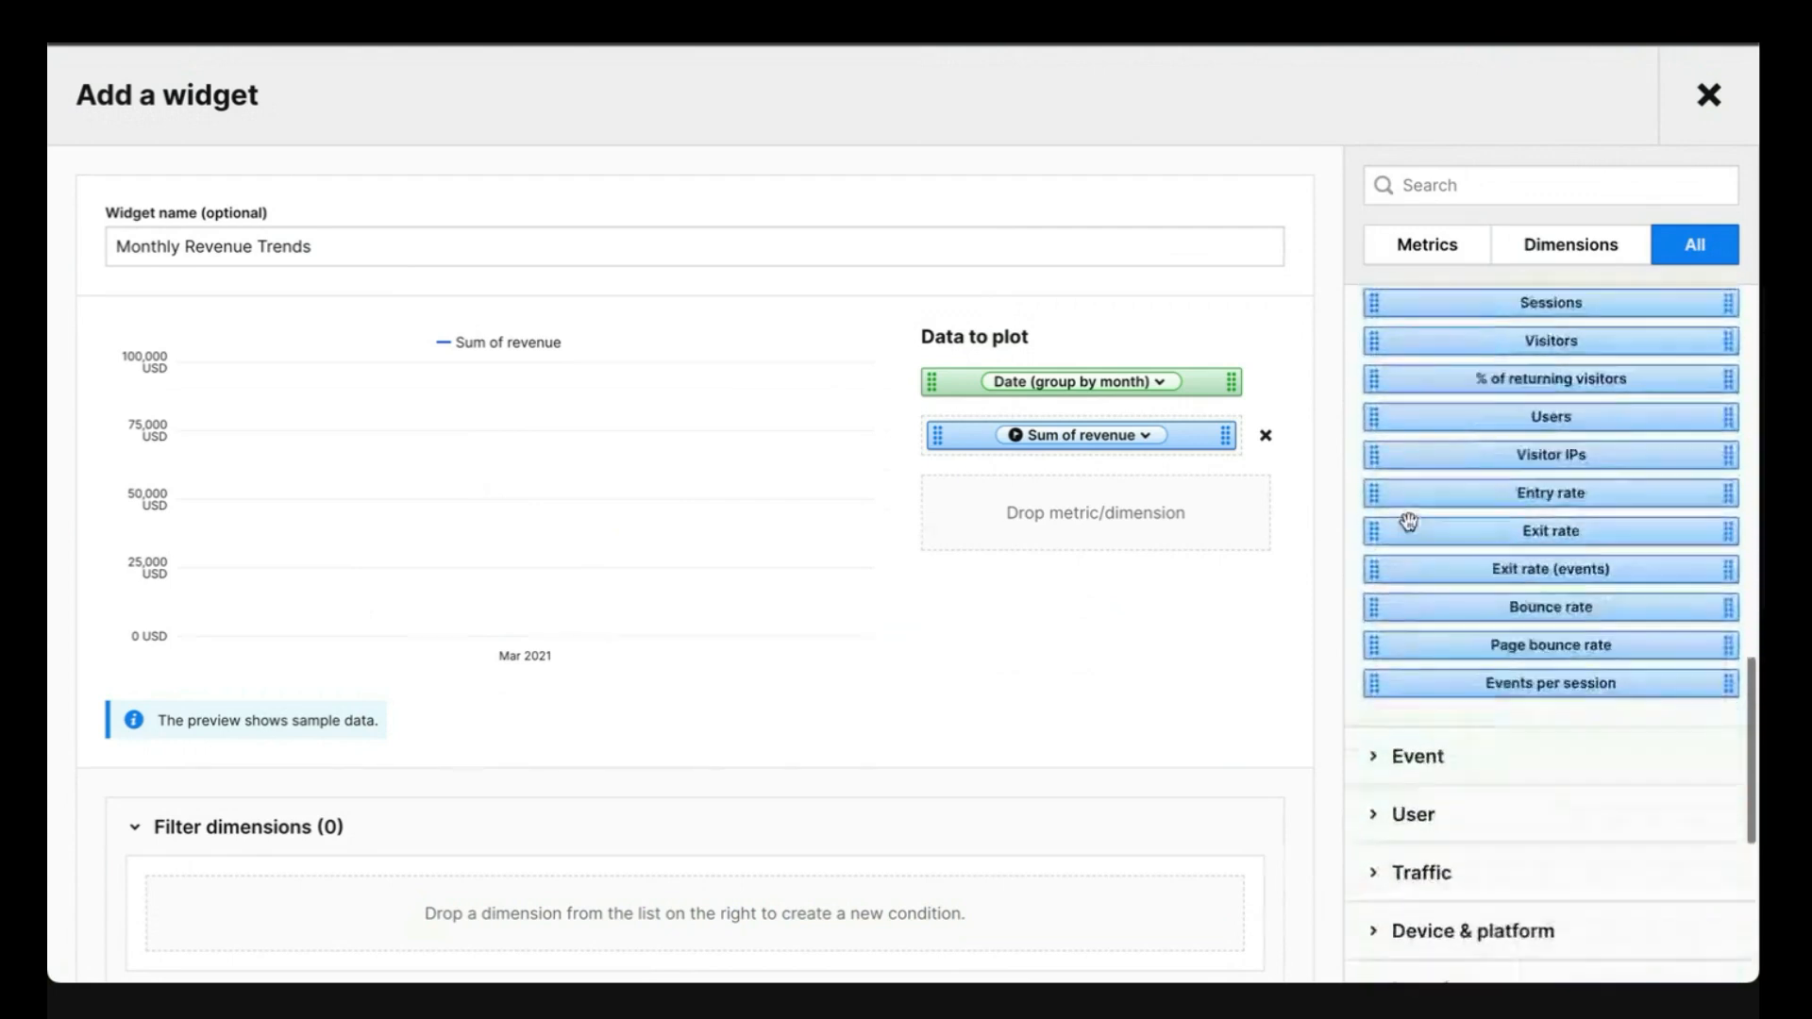
click(1376, 455)
scroll(1375, 459, down, 10)
scroll(1375, 462, down, 5)
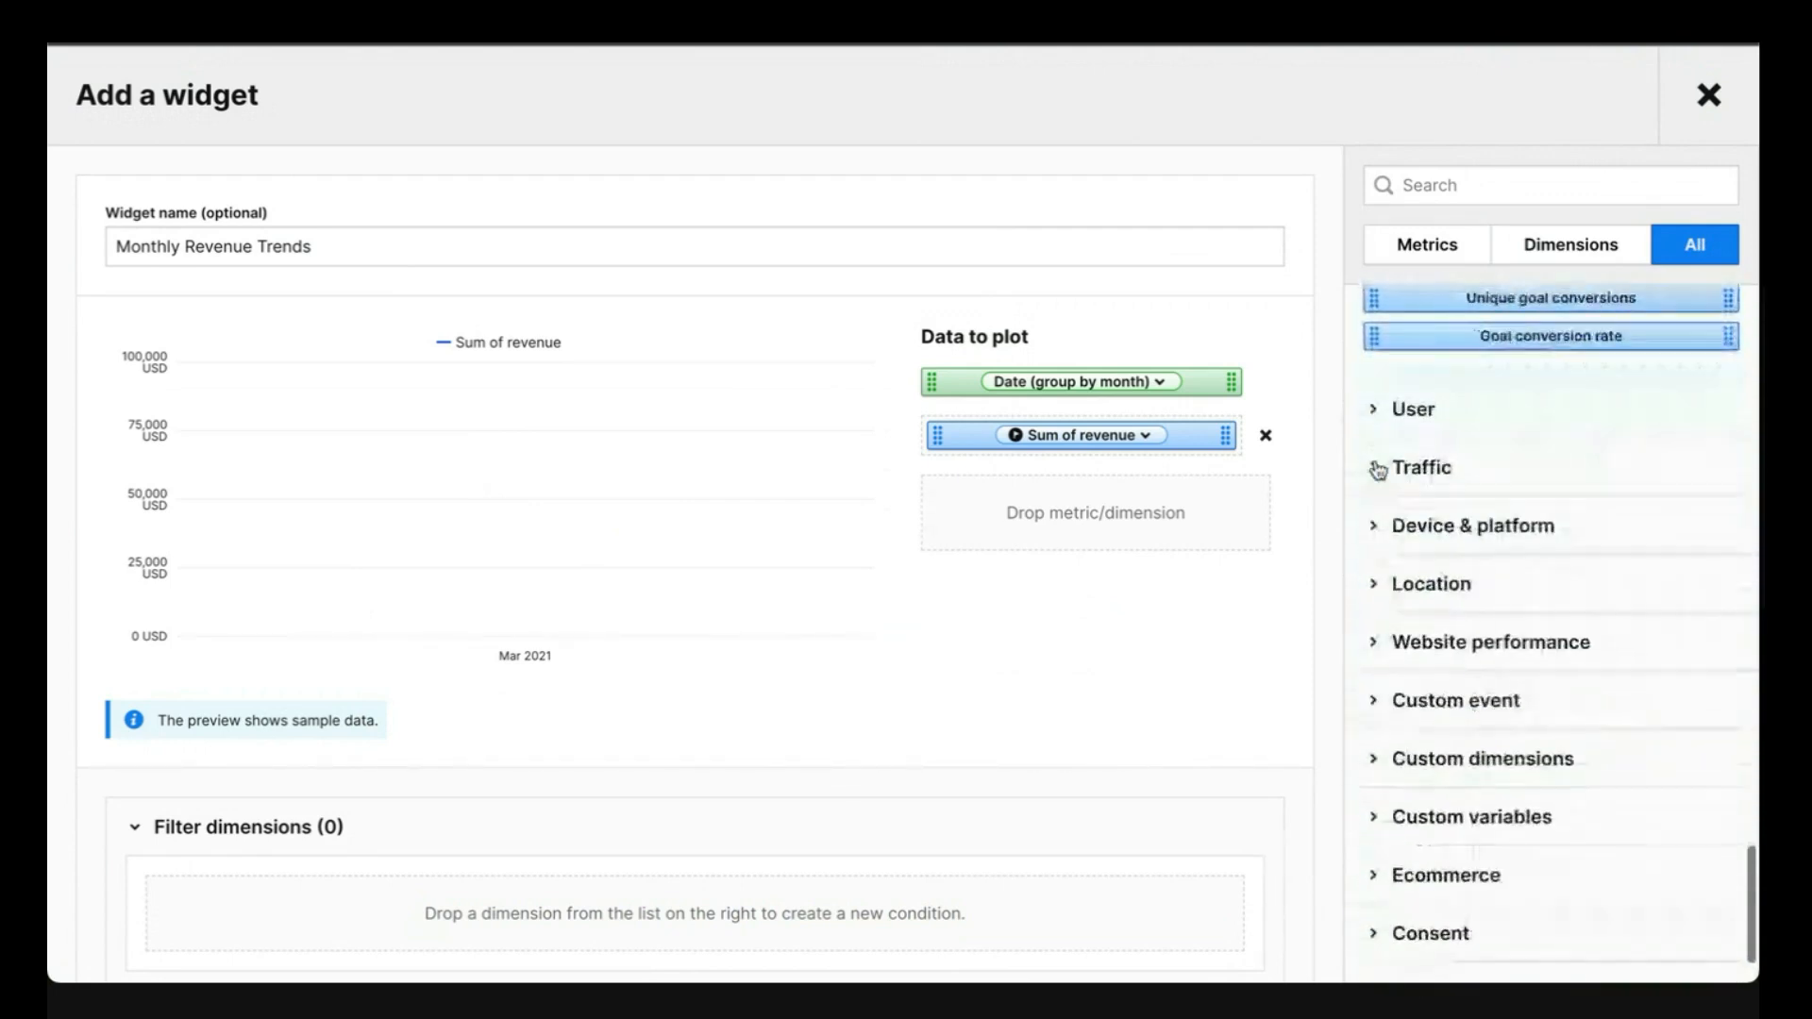
click(1373, 409)
scroll(1372, 397, down, 4)
click(1373, 375)
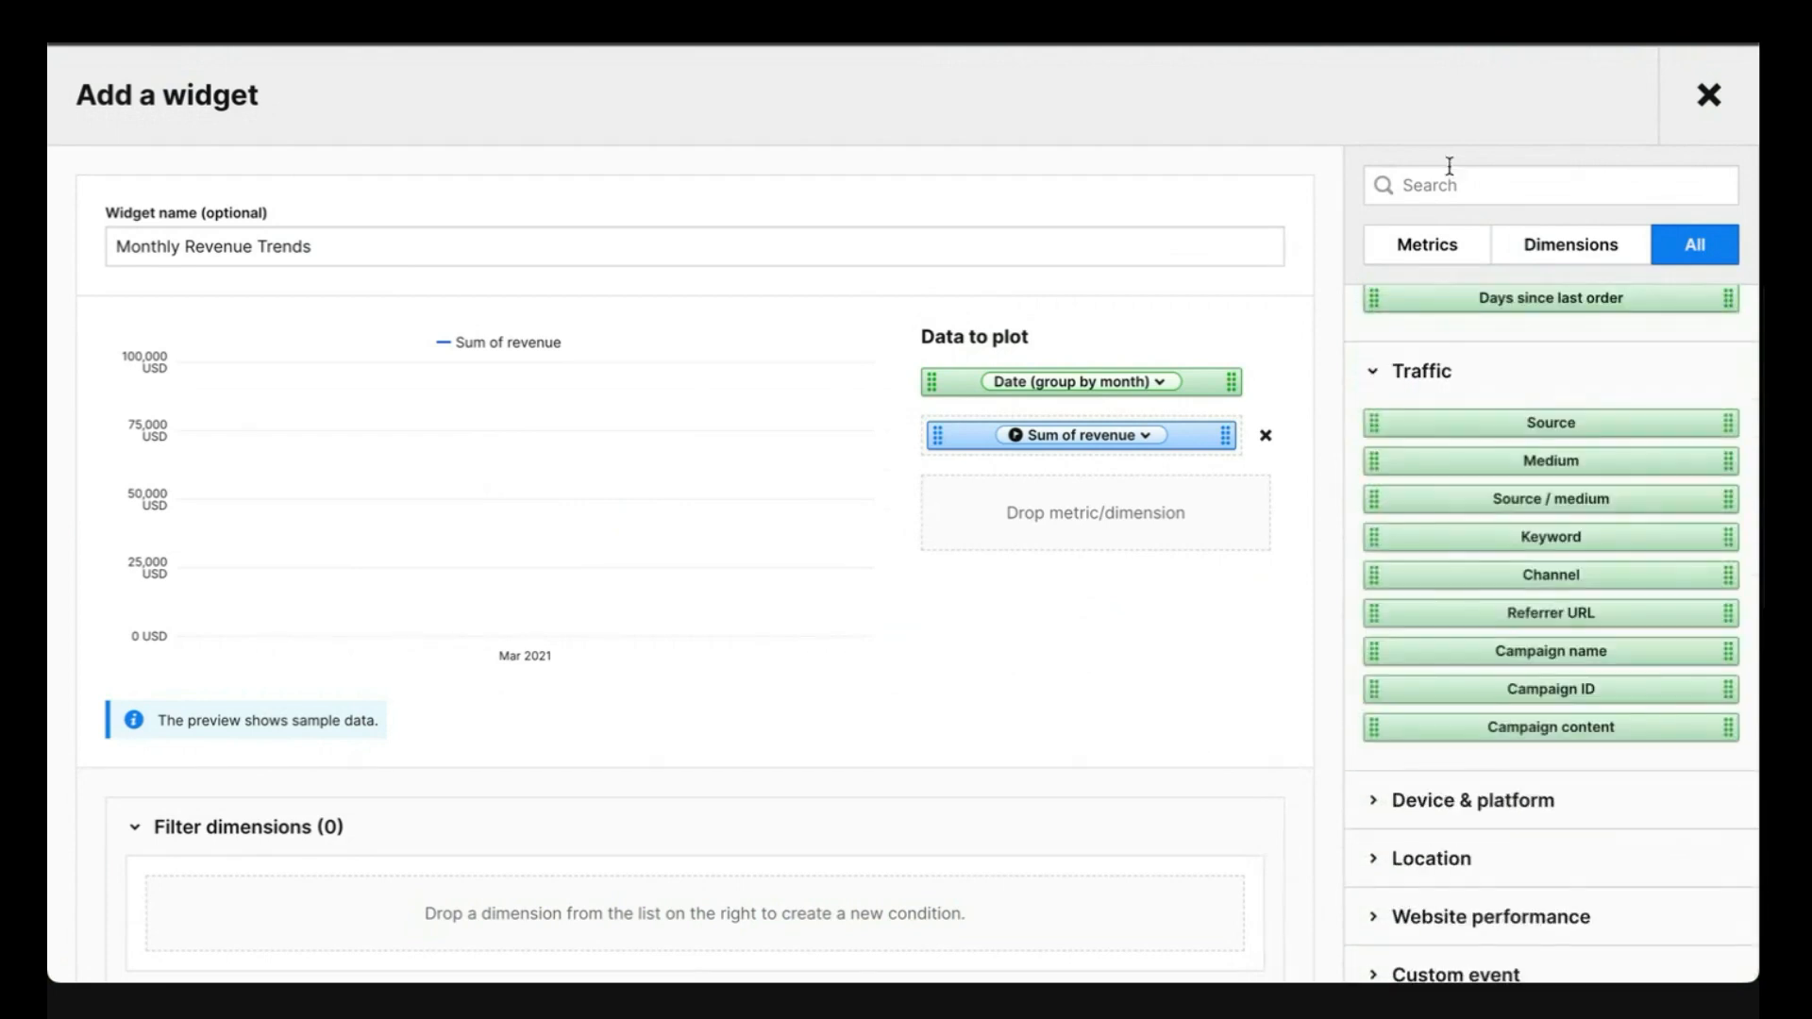
scroll(1630, 869, down, 4)
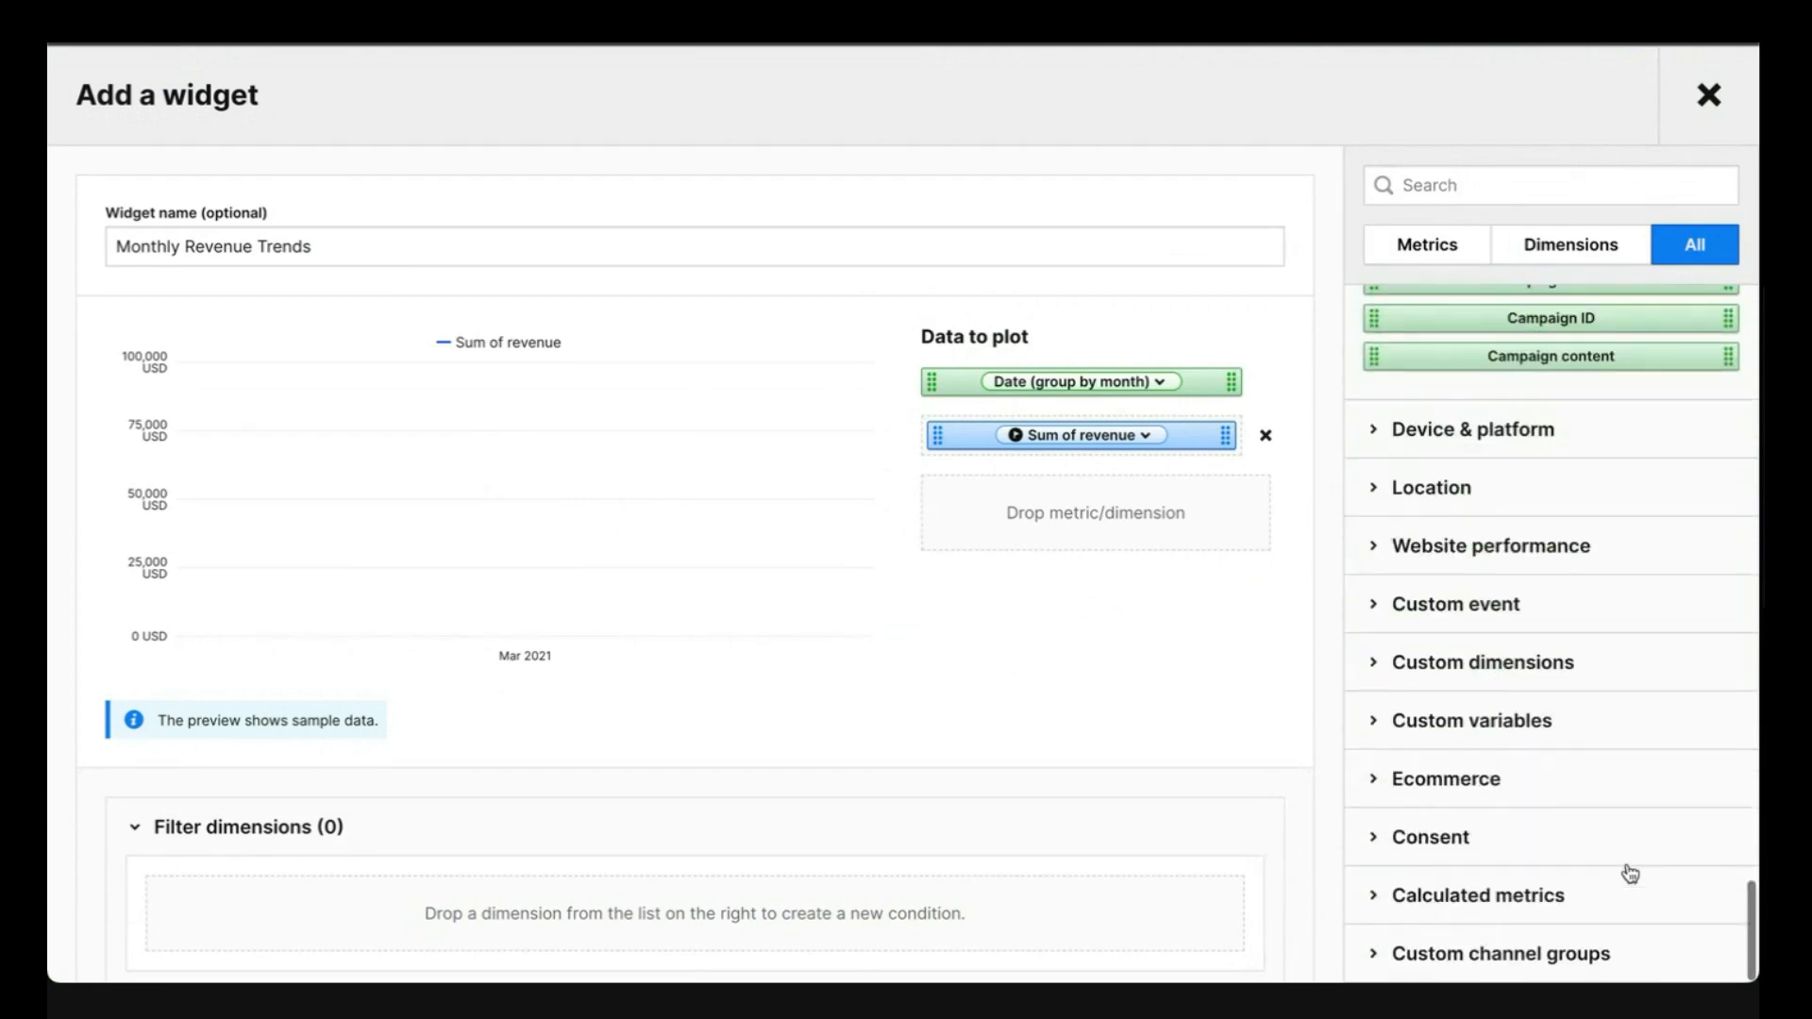
scroll(1630, 873, up, 4)
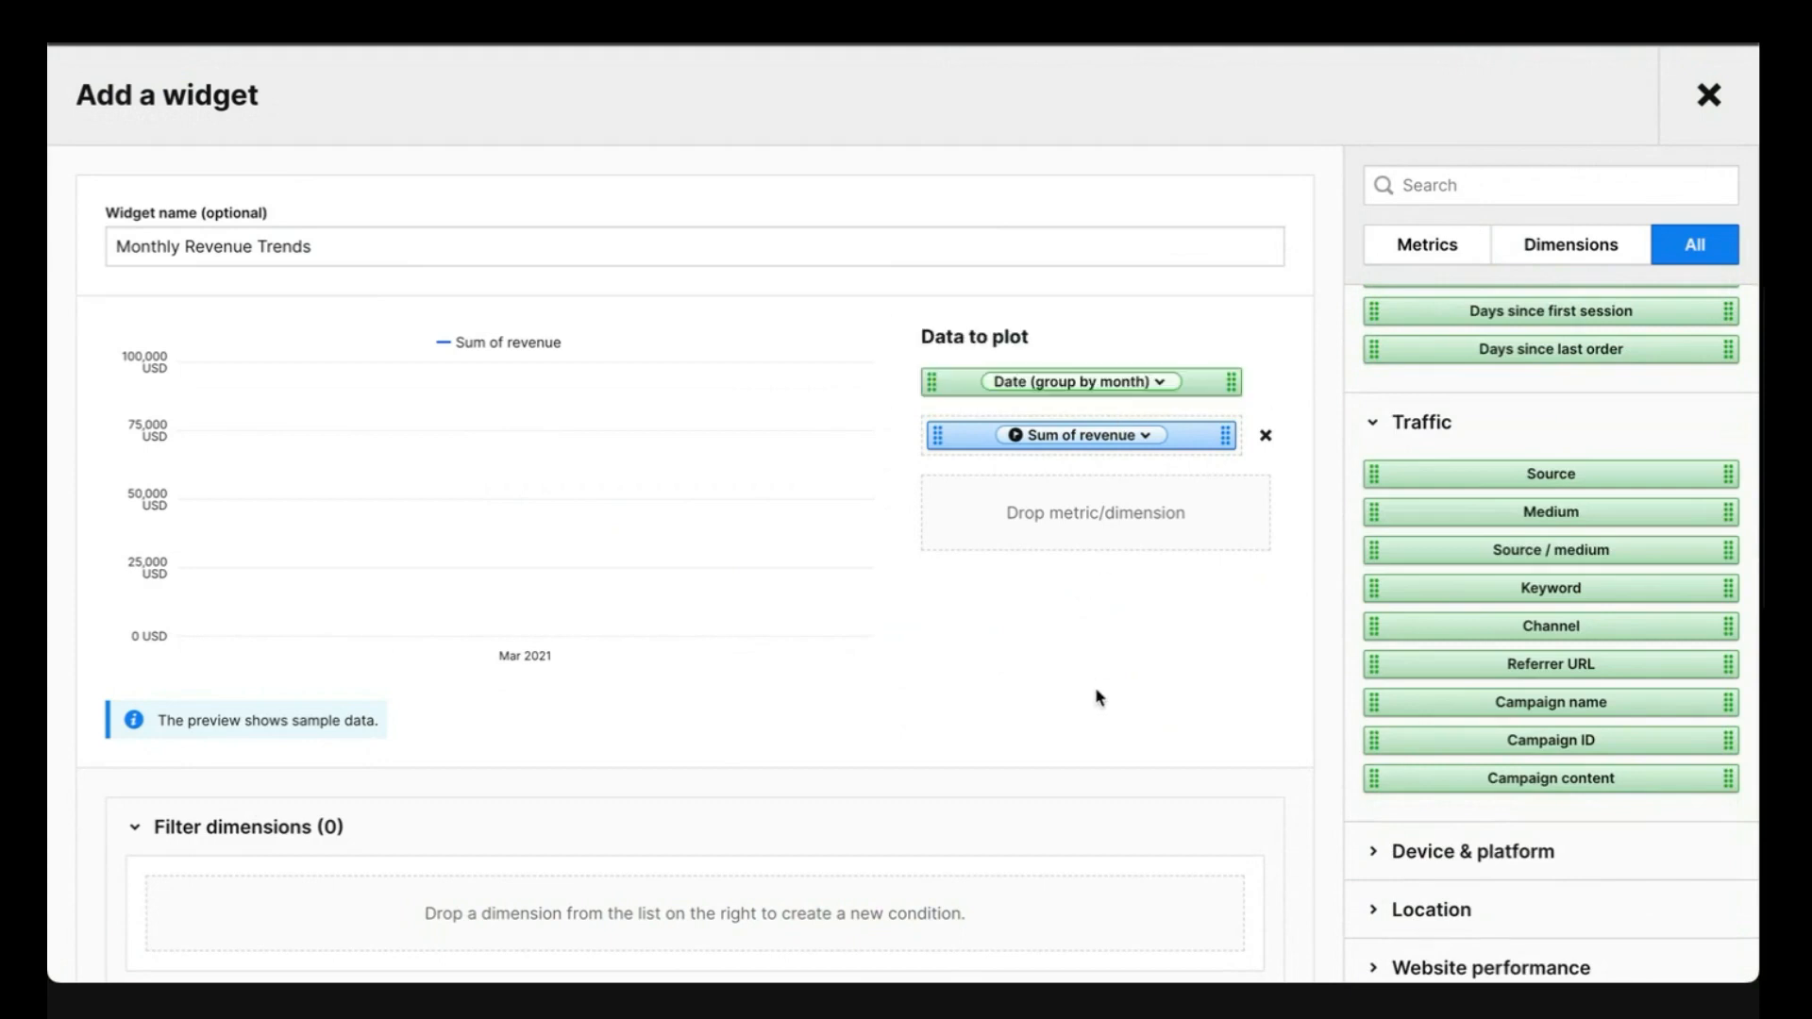
Save the Monthly Revenue Trends widget and place it beside the Traffic widget, widened to match it
scroll(1098, 697, down, 4)
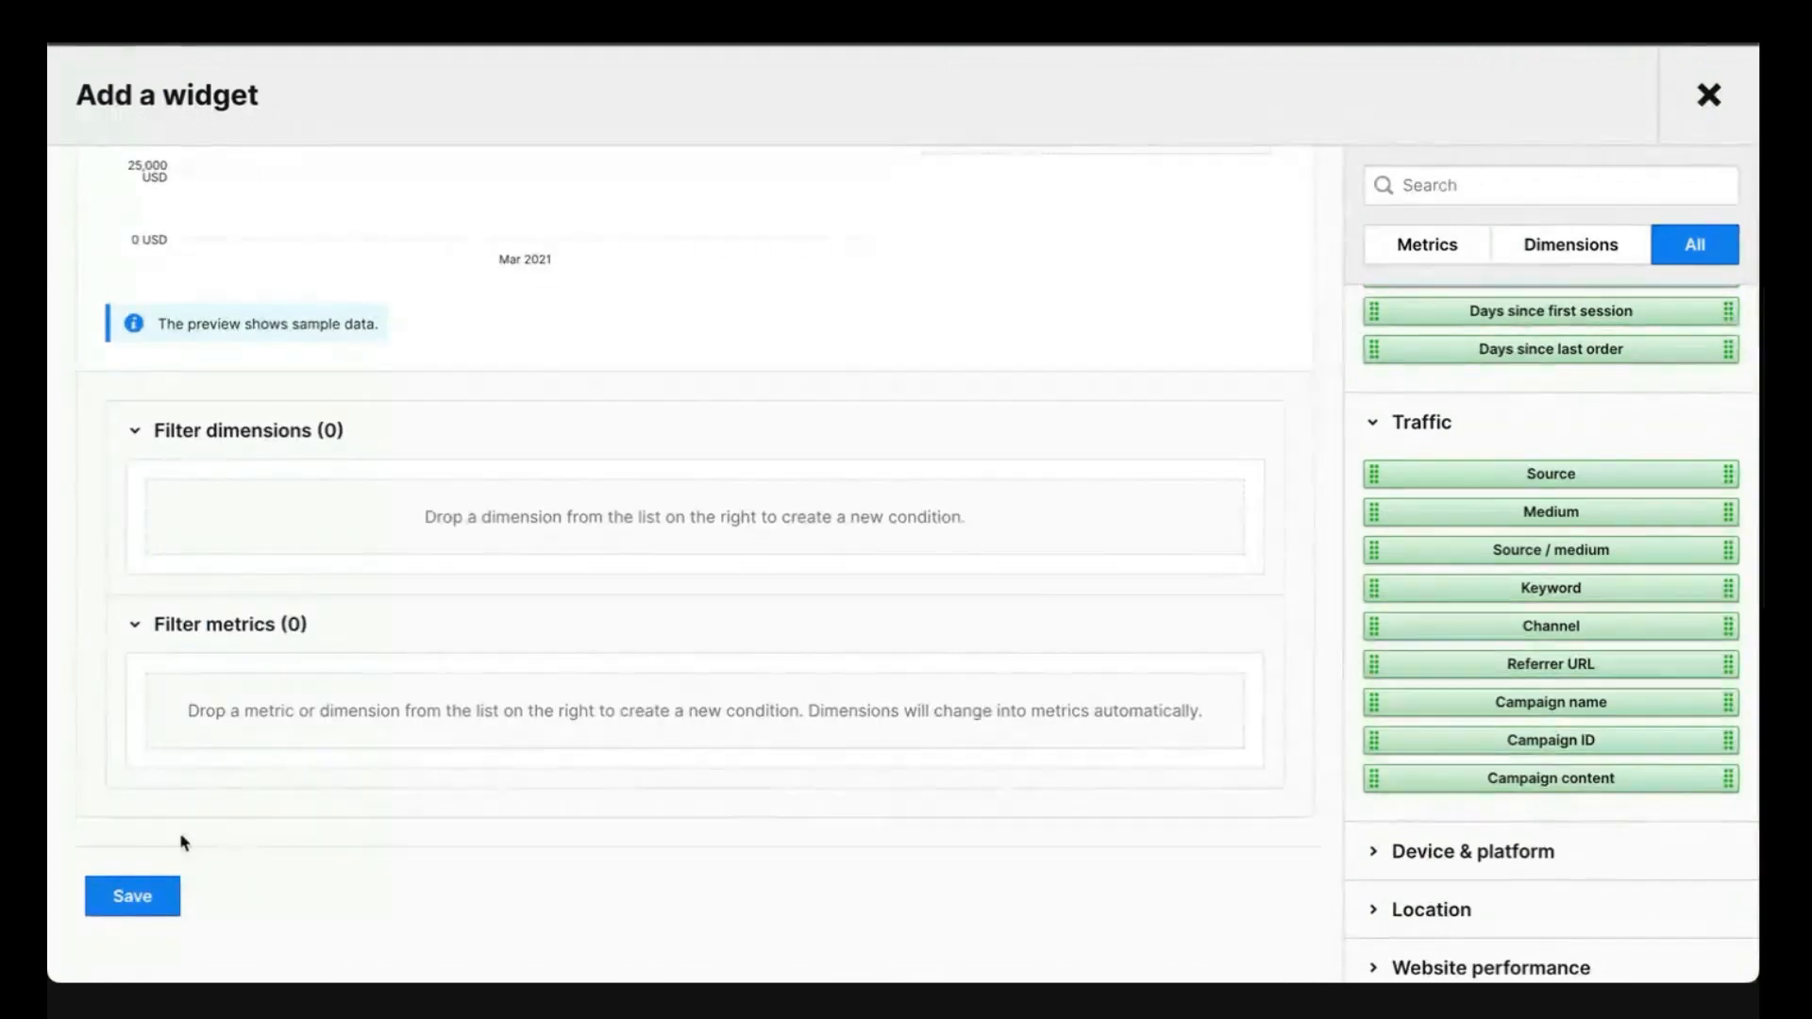
click(144, 899)
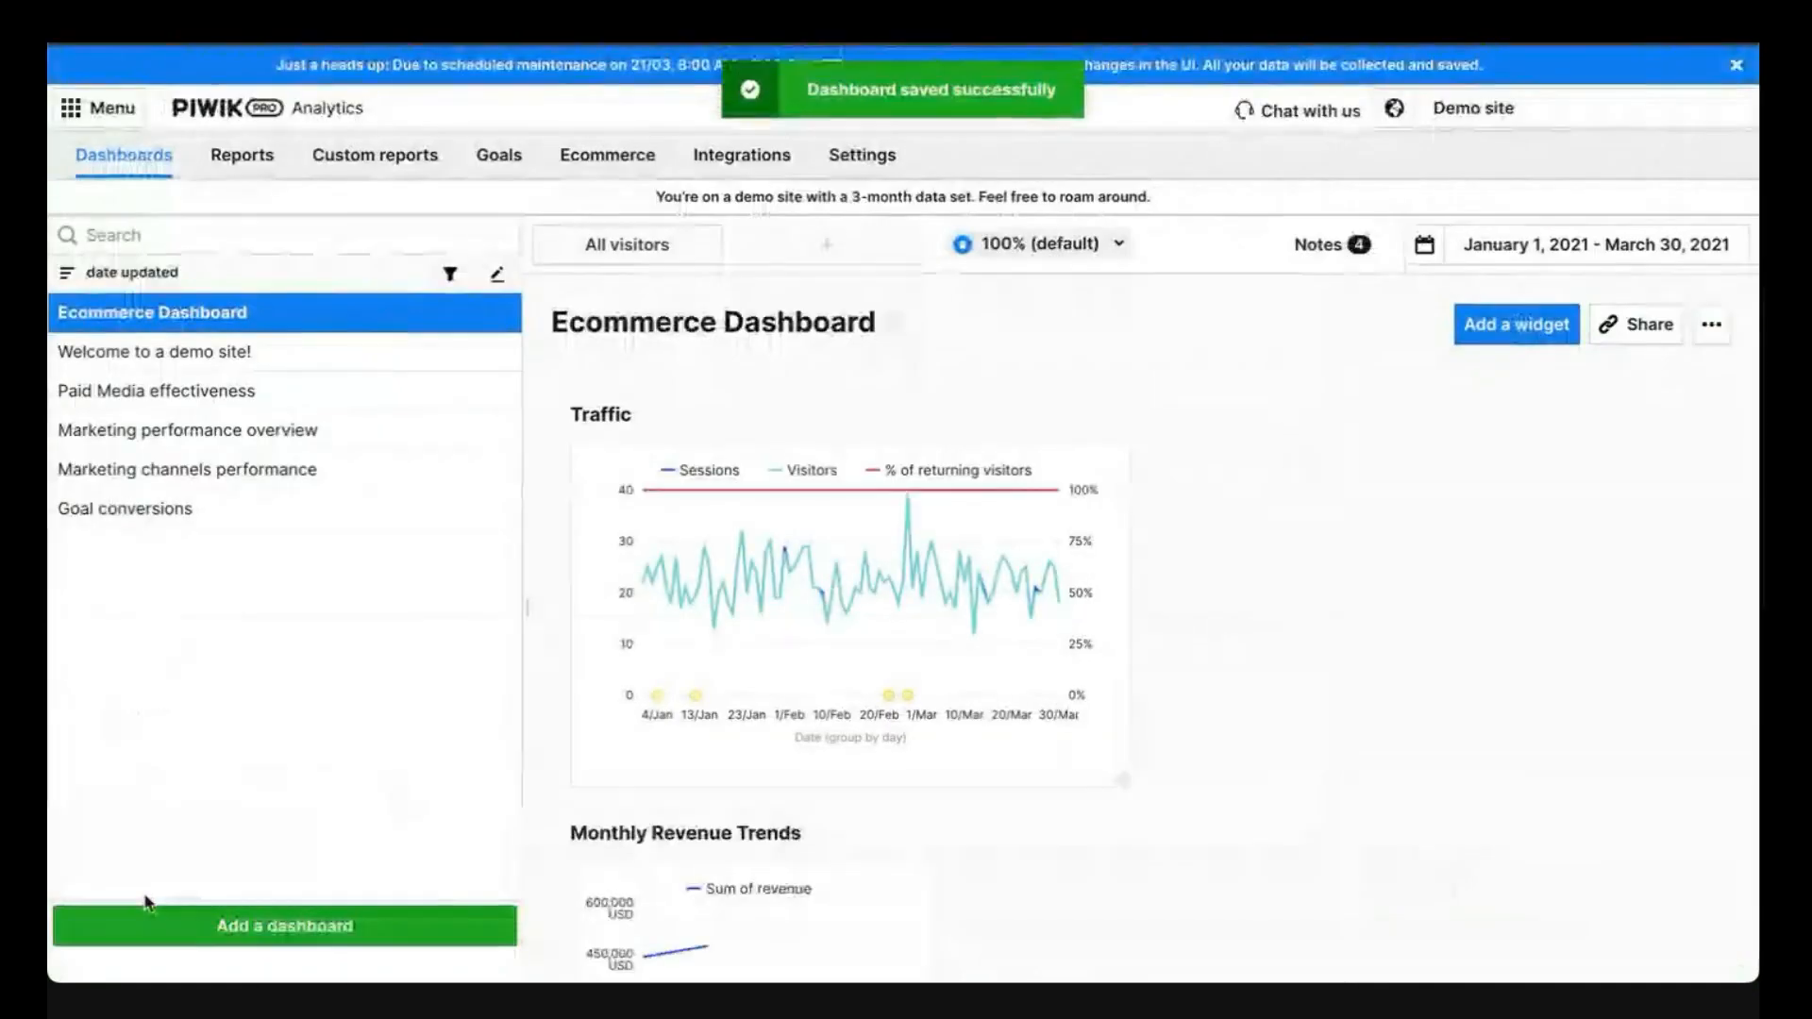
drag(892, 817, 1401, 440)
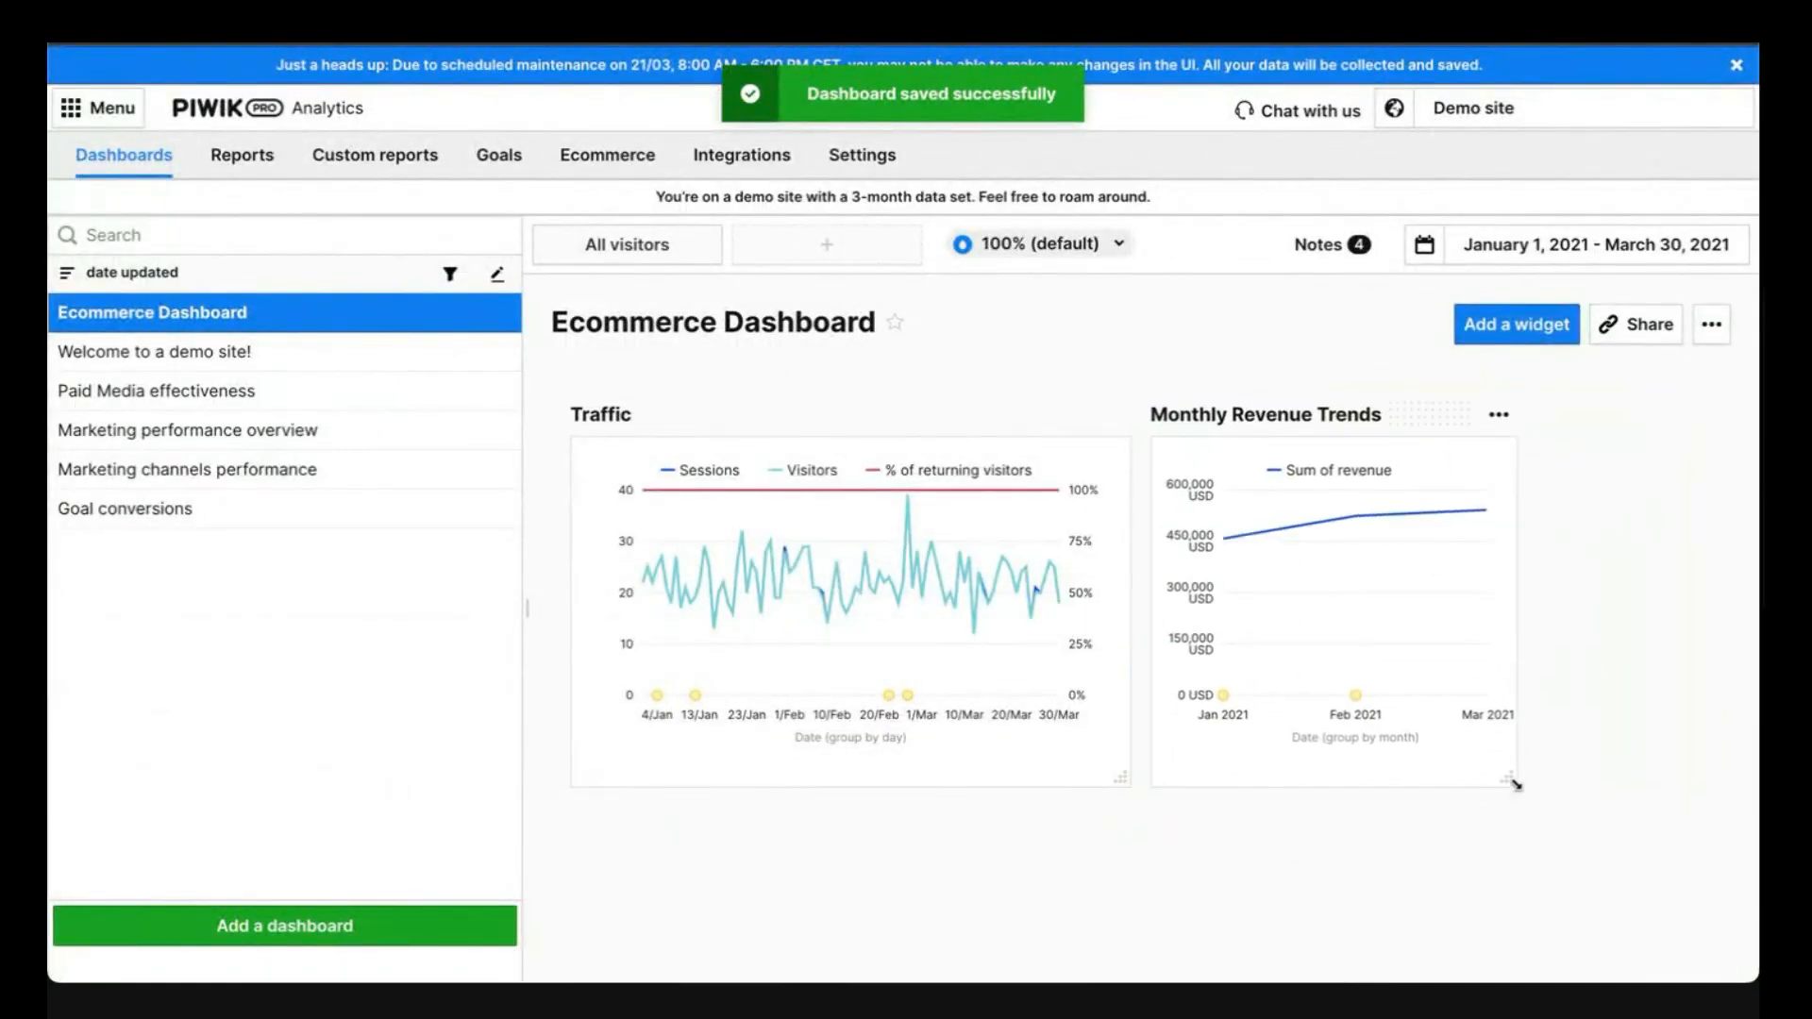
drag(1517, 786, 1694, 796)
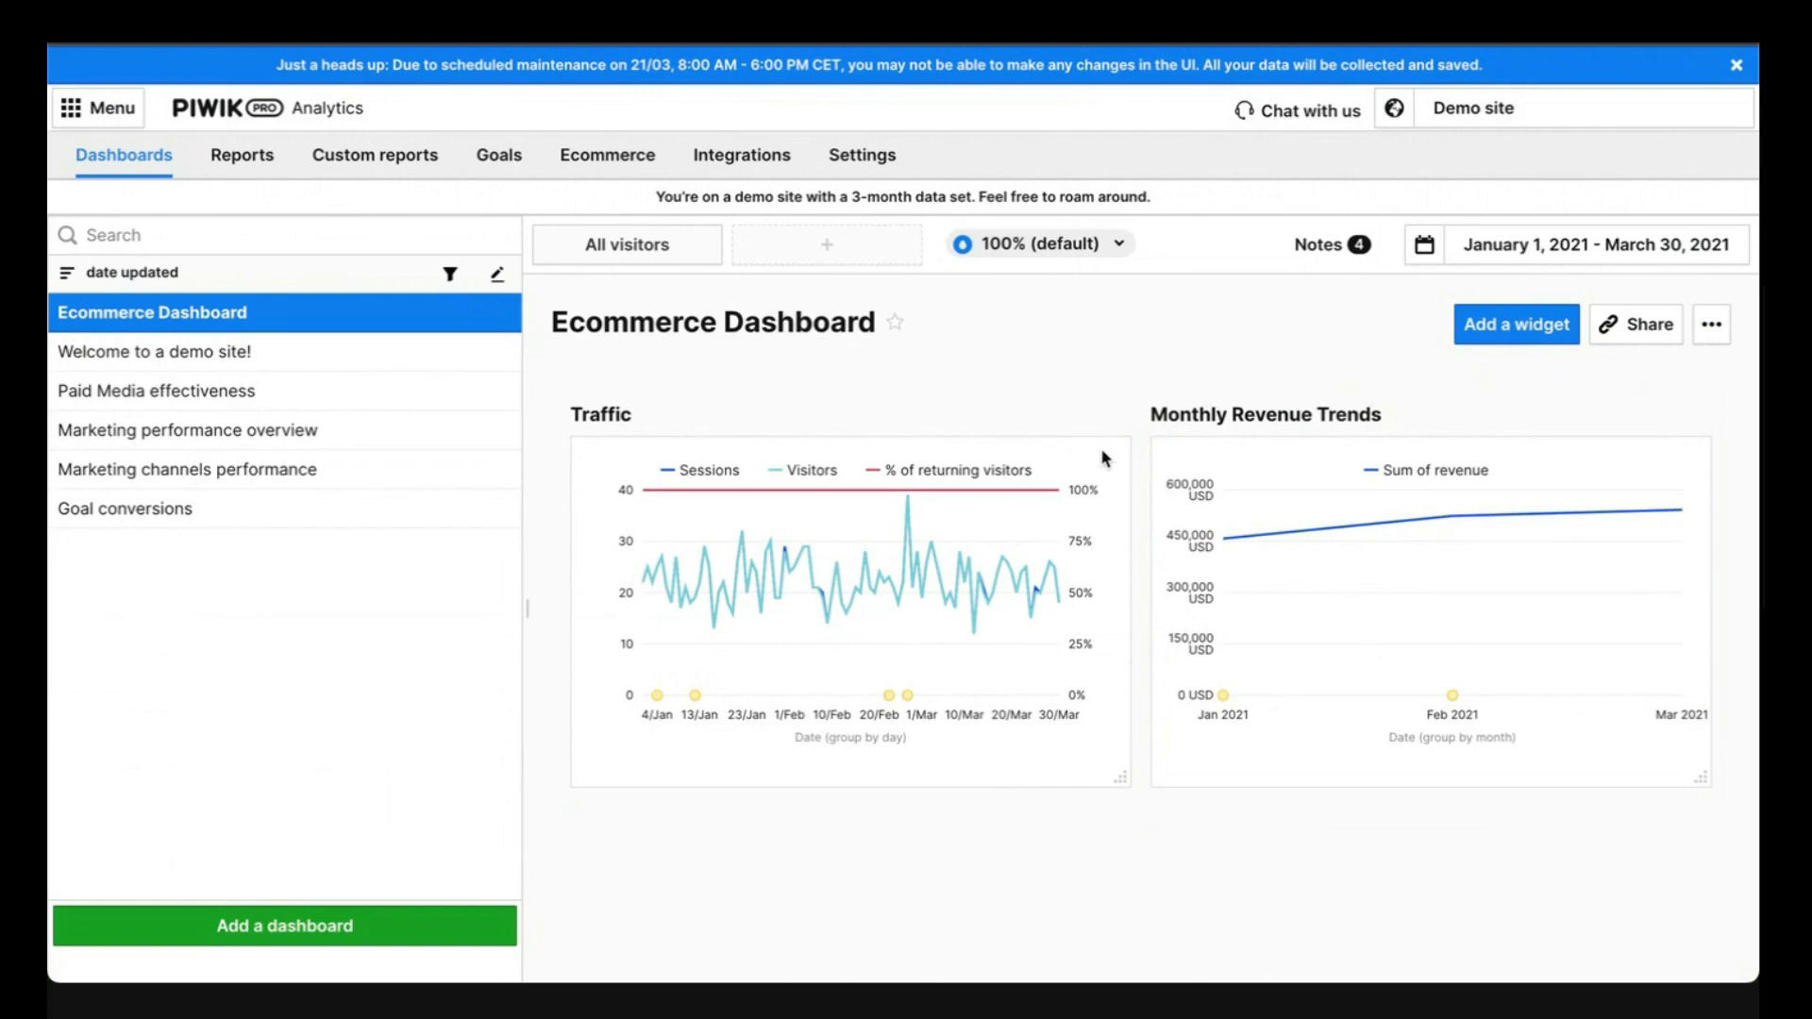
Edit the Traffic widget to group its date by month and save it
click(1109, 421)
click(1118, 473)
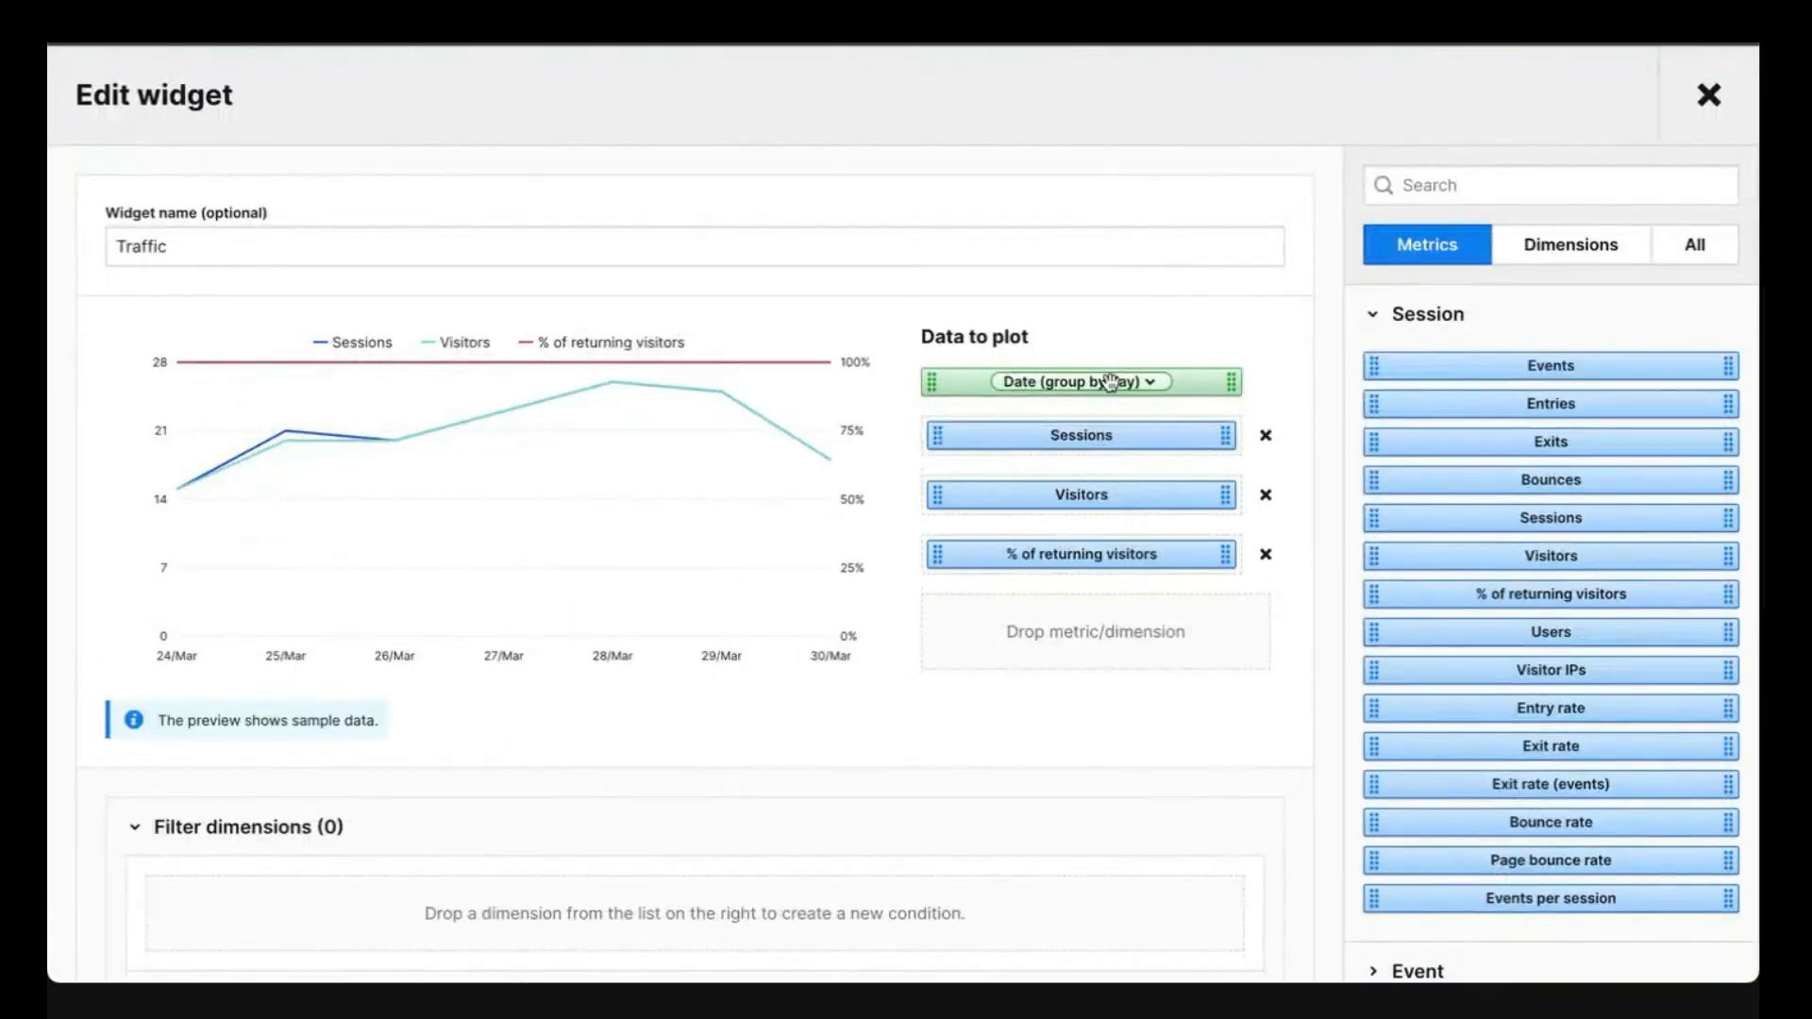
click(1110, 381)
click(1090, 570)
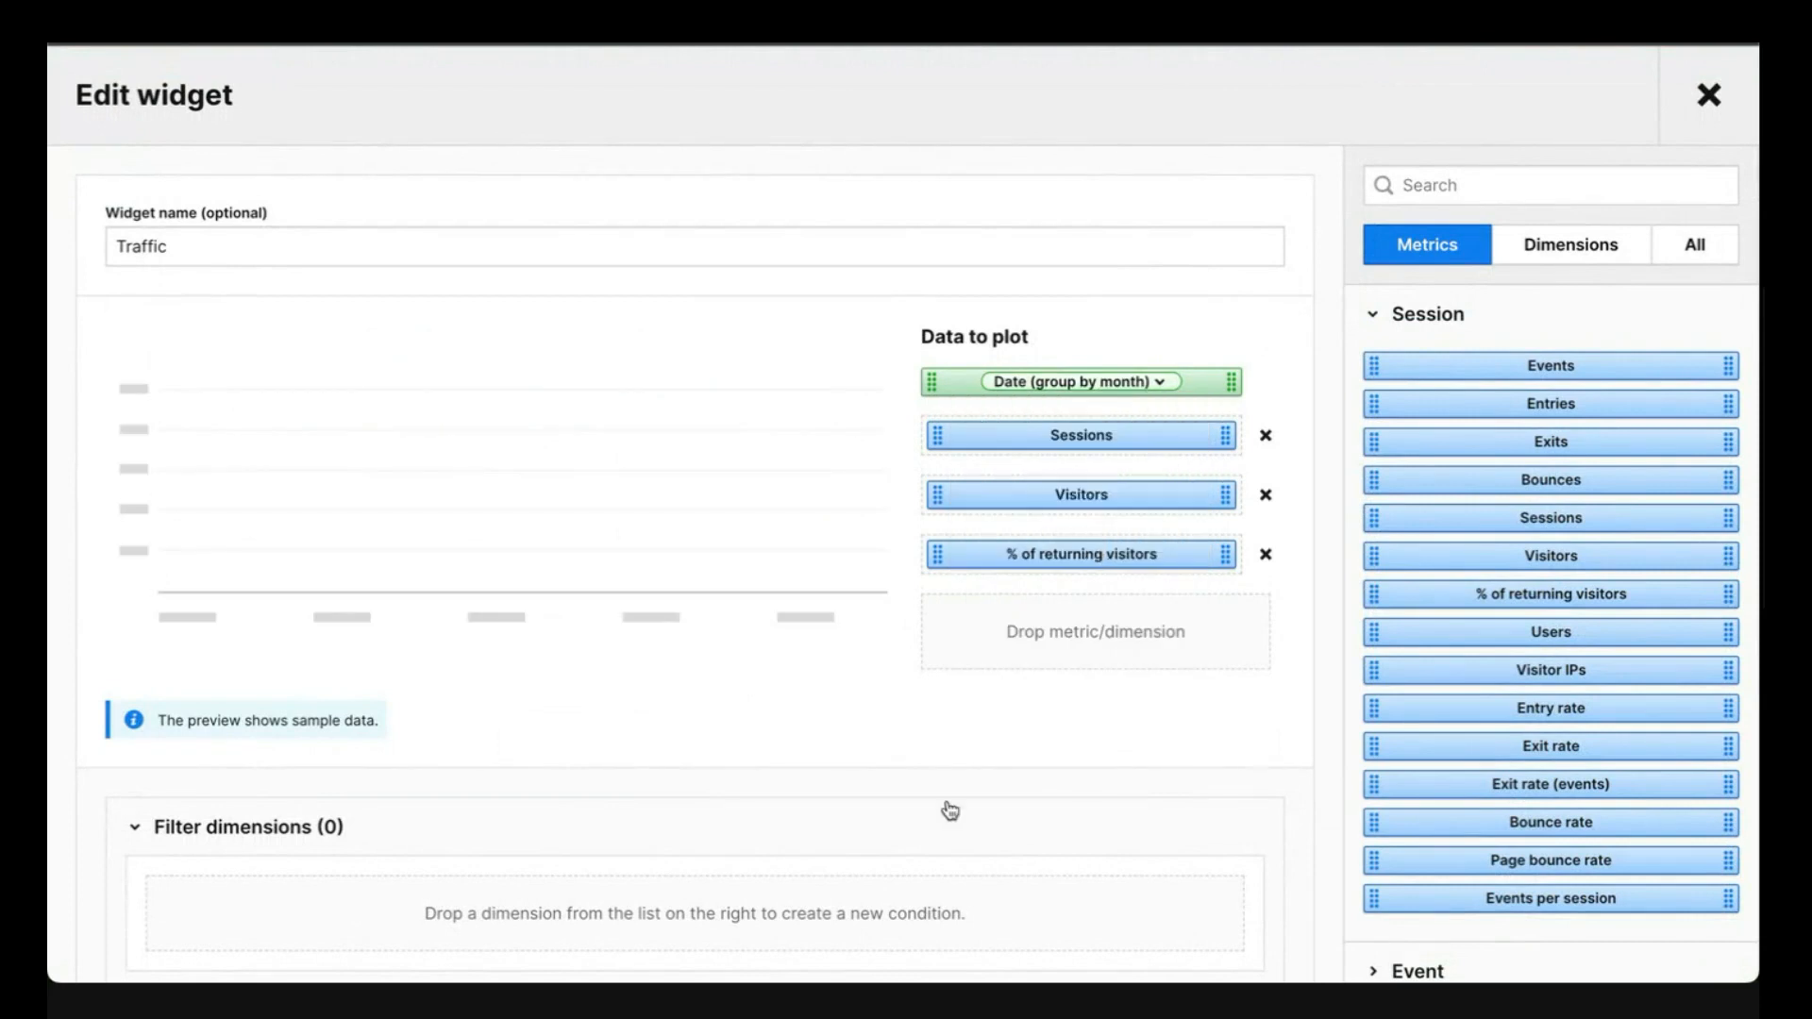
scroll(951, 810, down, 5)
click(151, 901)
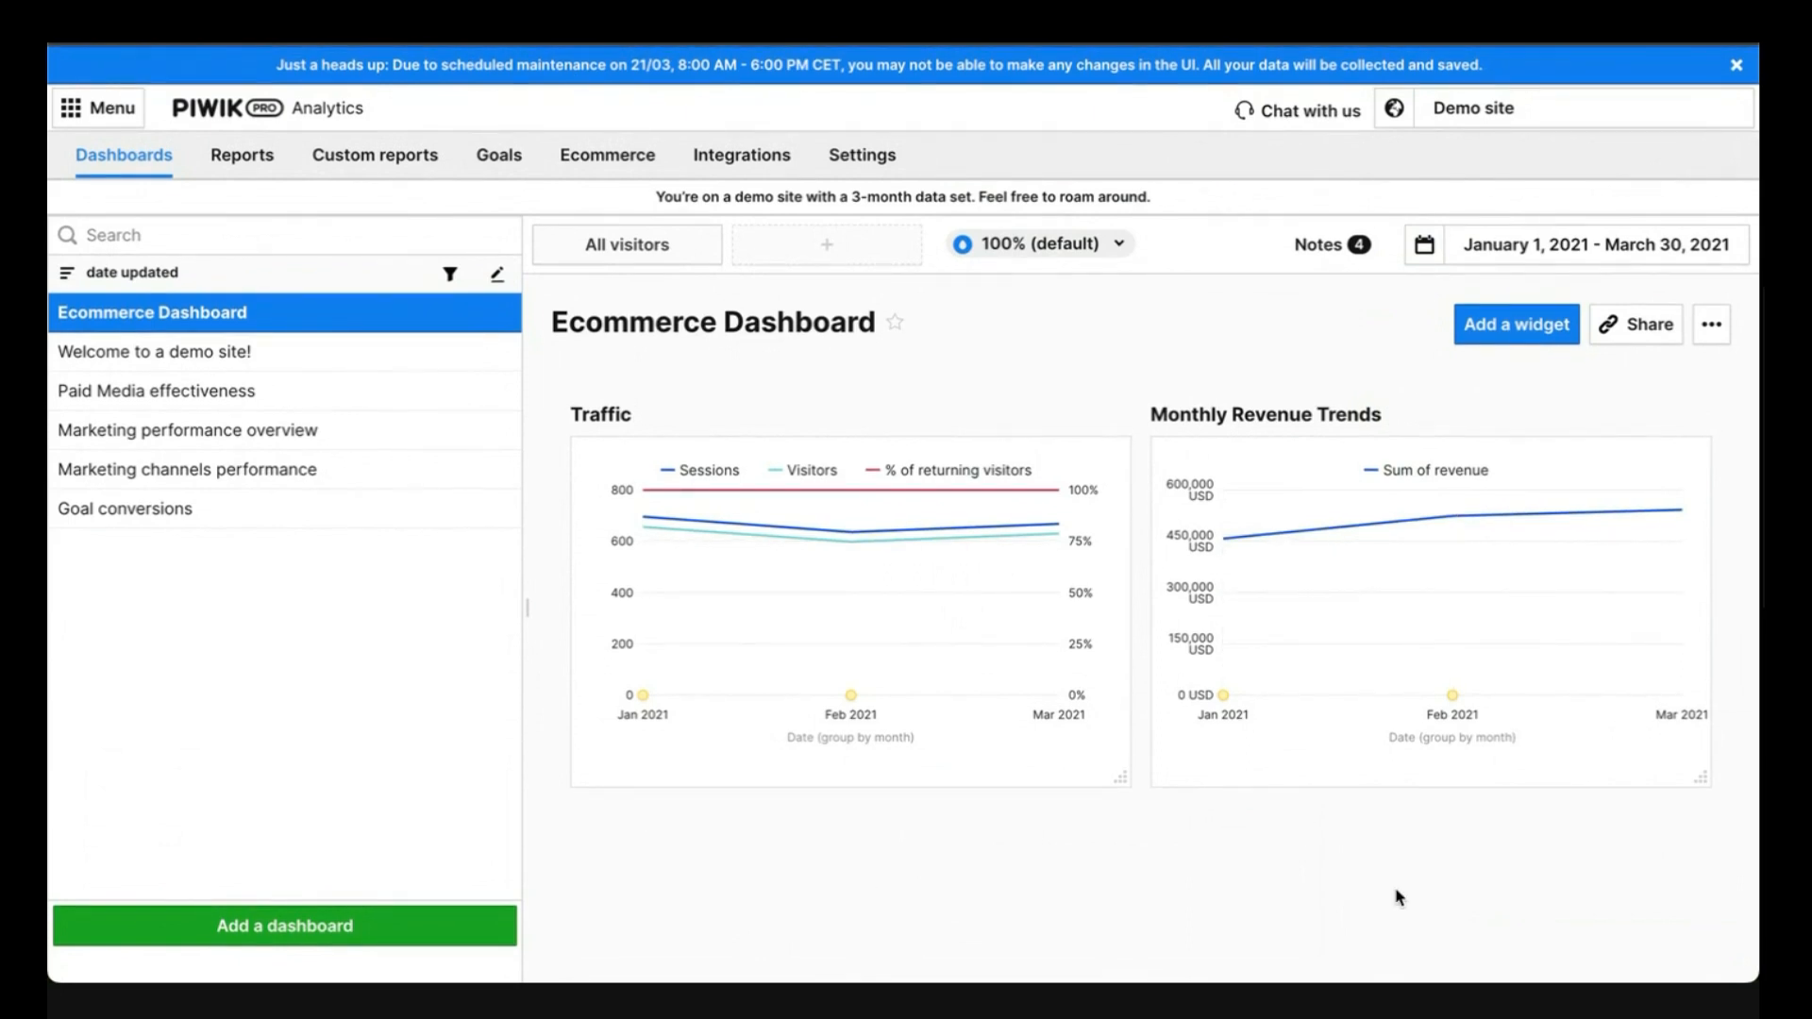
Start a table widget on the Ecommerce Dashboard and name it "Campaign Performance"
click(1517, 324)
click(1520, 501)
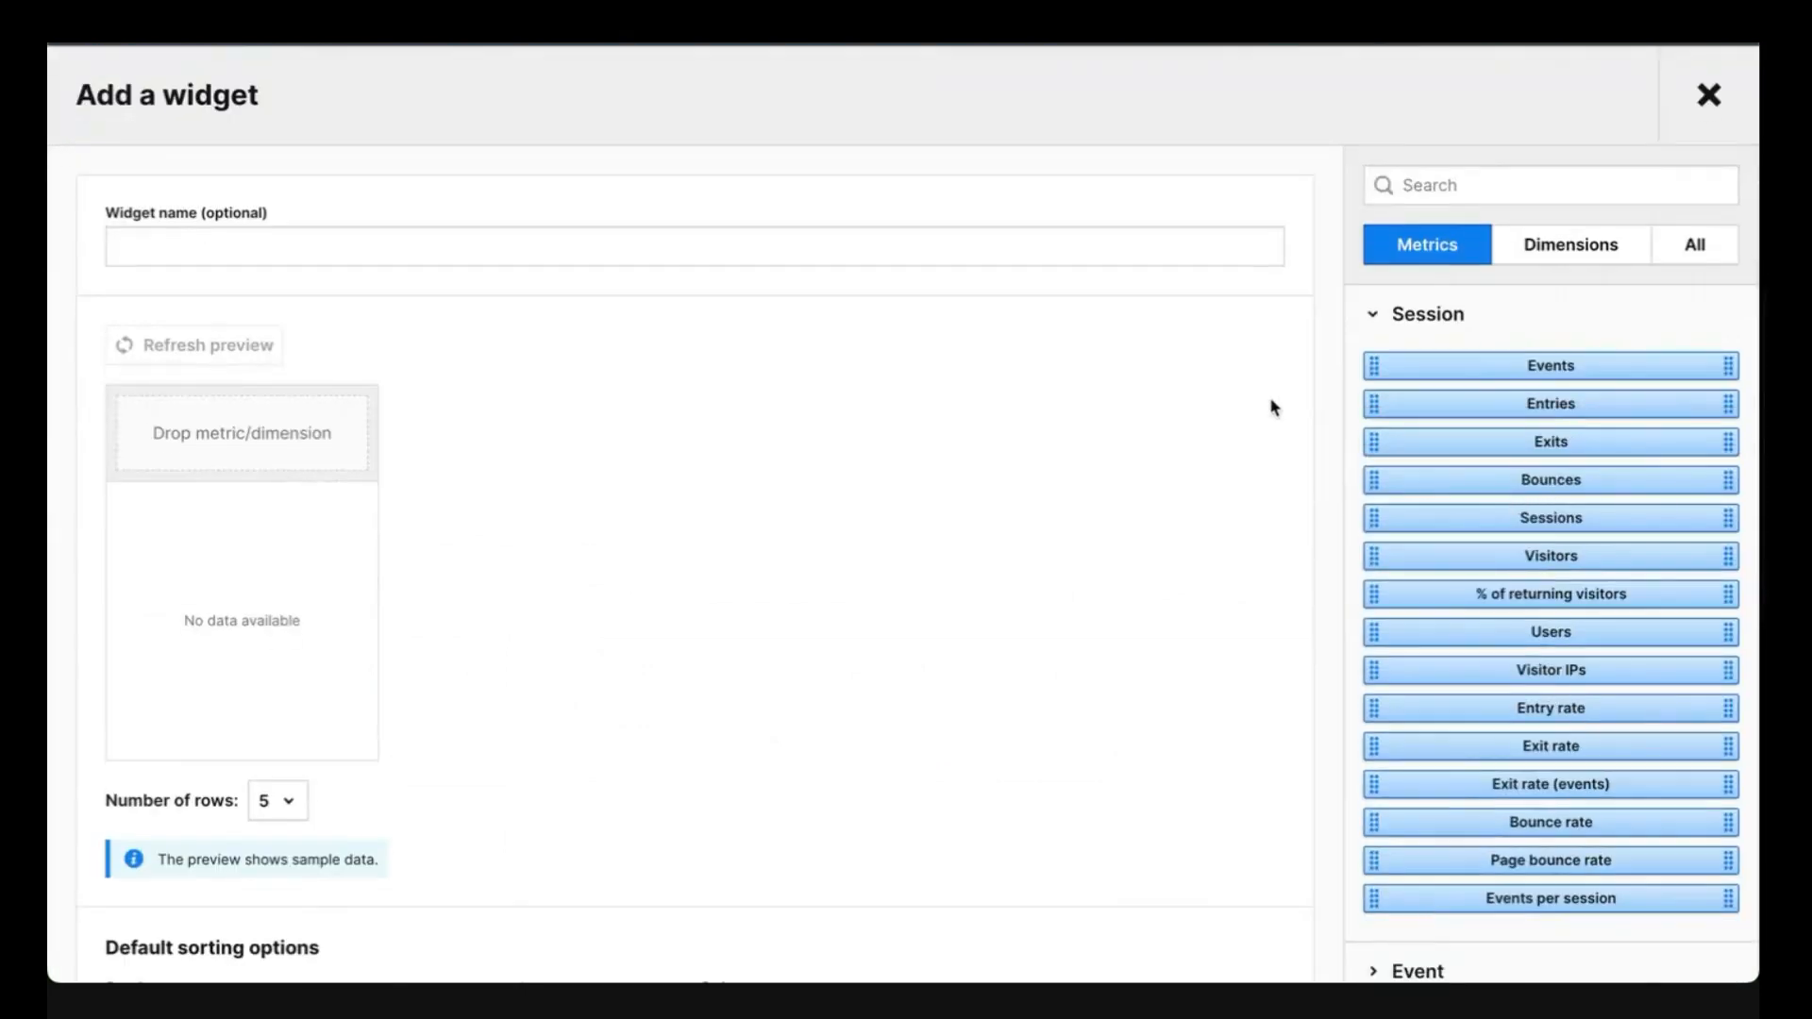
click(854, 241)
text(campa)
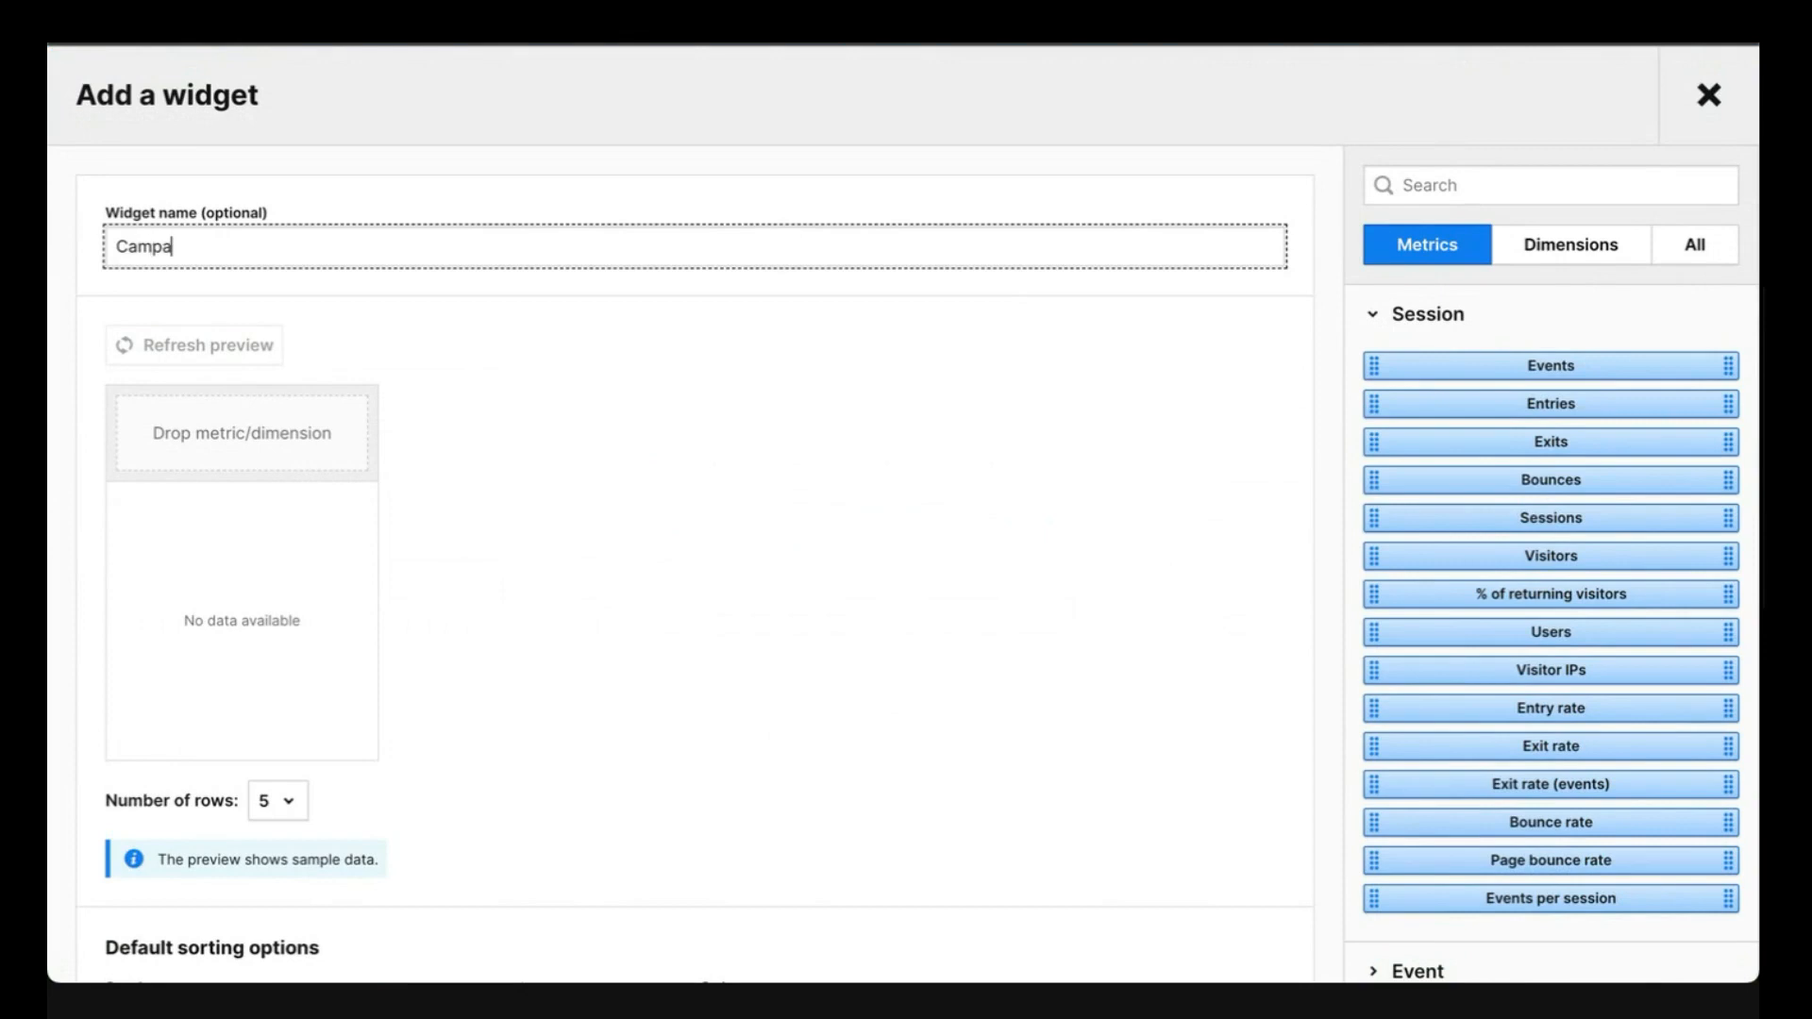
text(ign Performance)
click(838, 640)
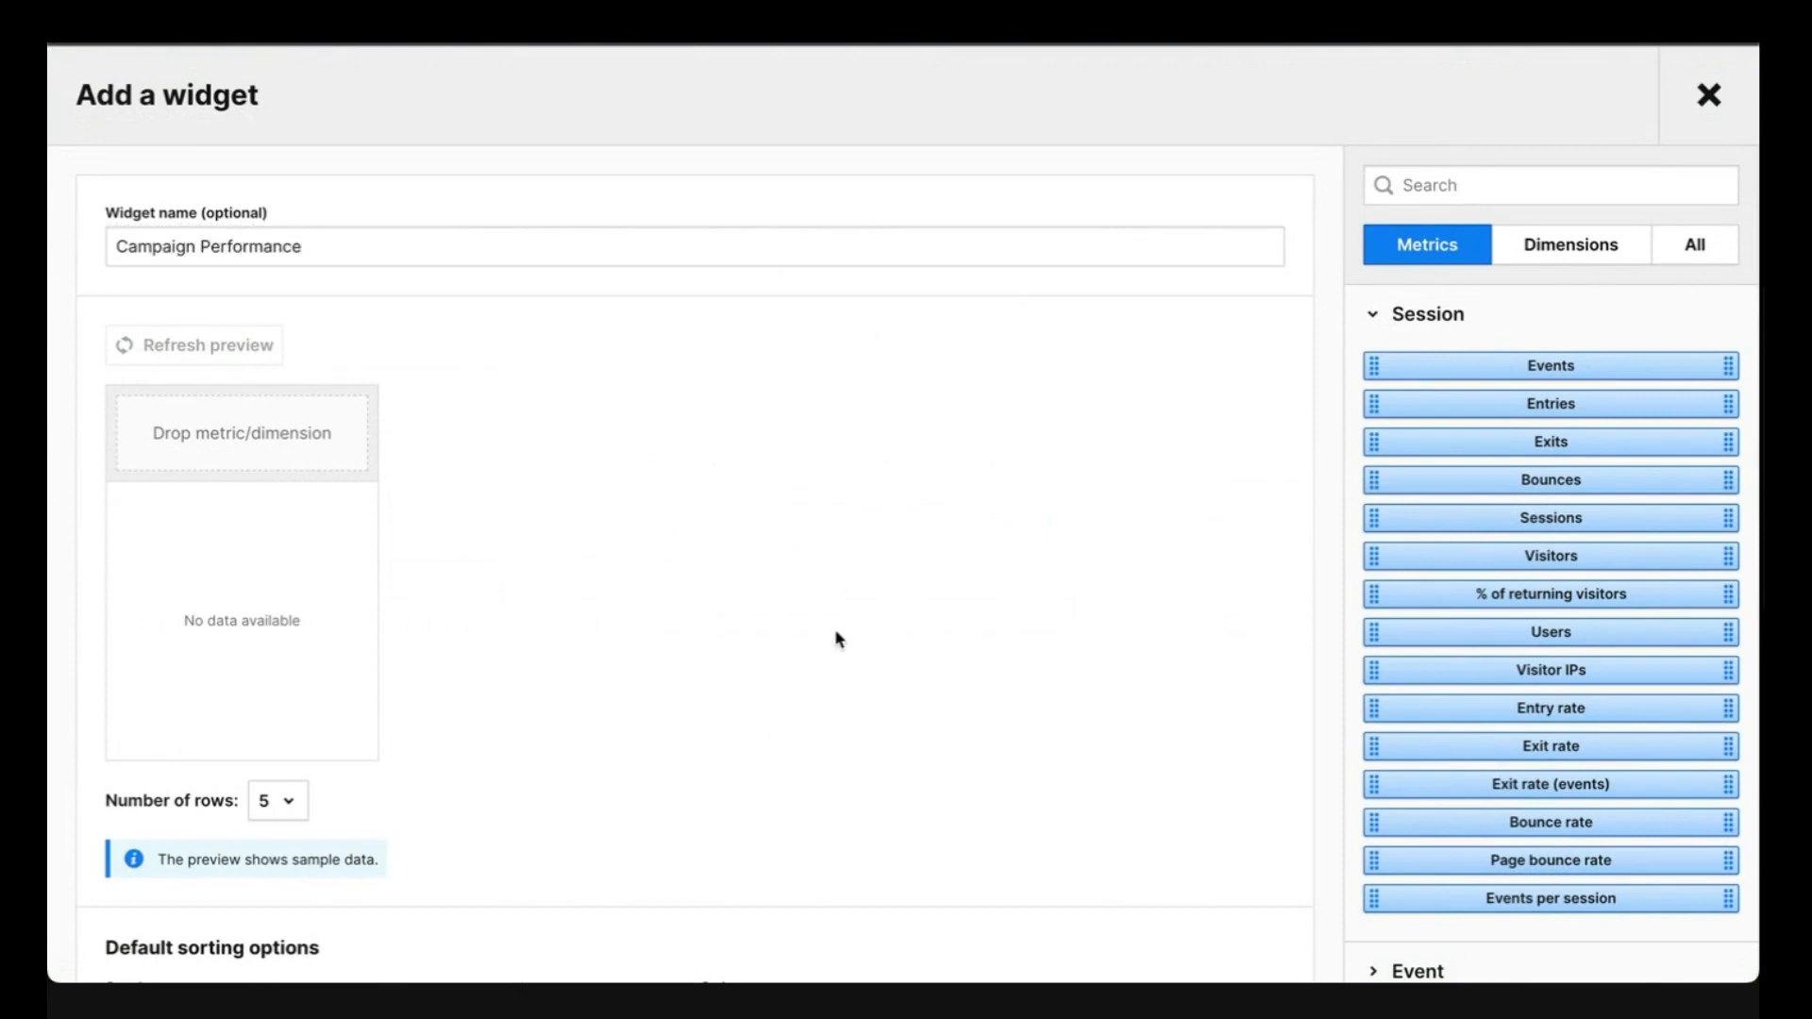
Add the Campaign name, Campaign ID and Source / medium dimensions as columns of the Campaign Performance table
click(1575, 260)
scroll(1515, 359, down, 10)
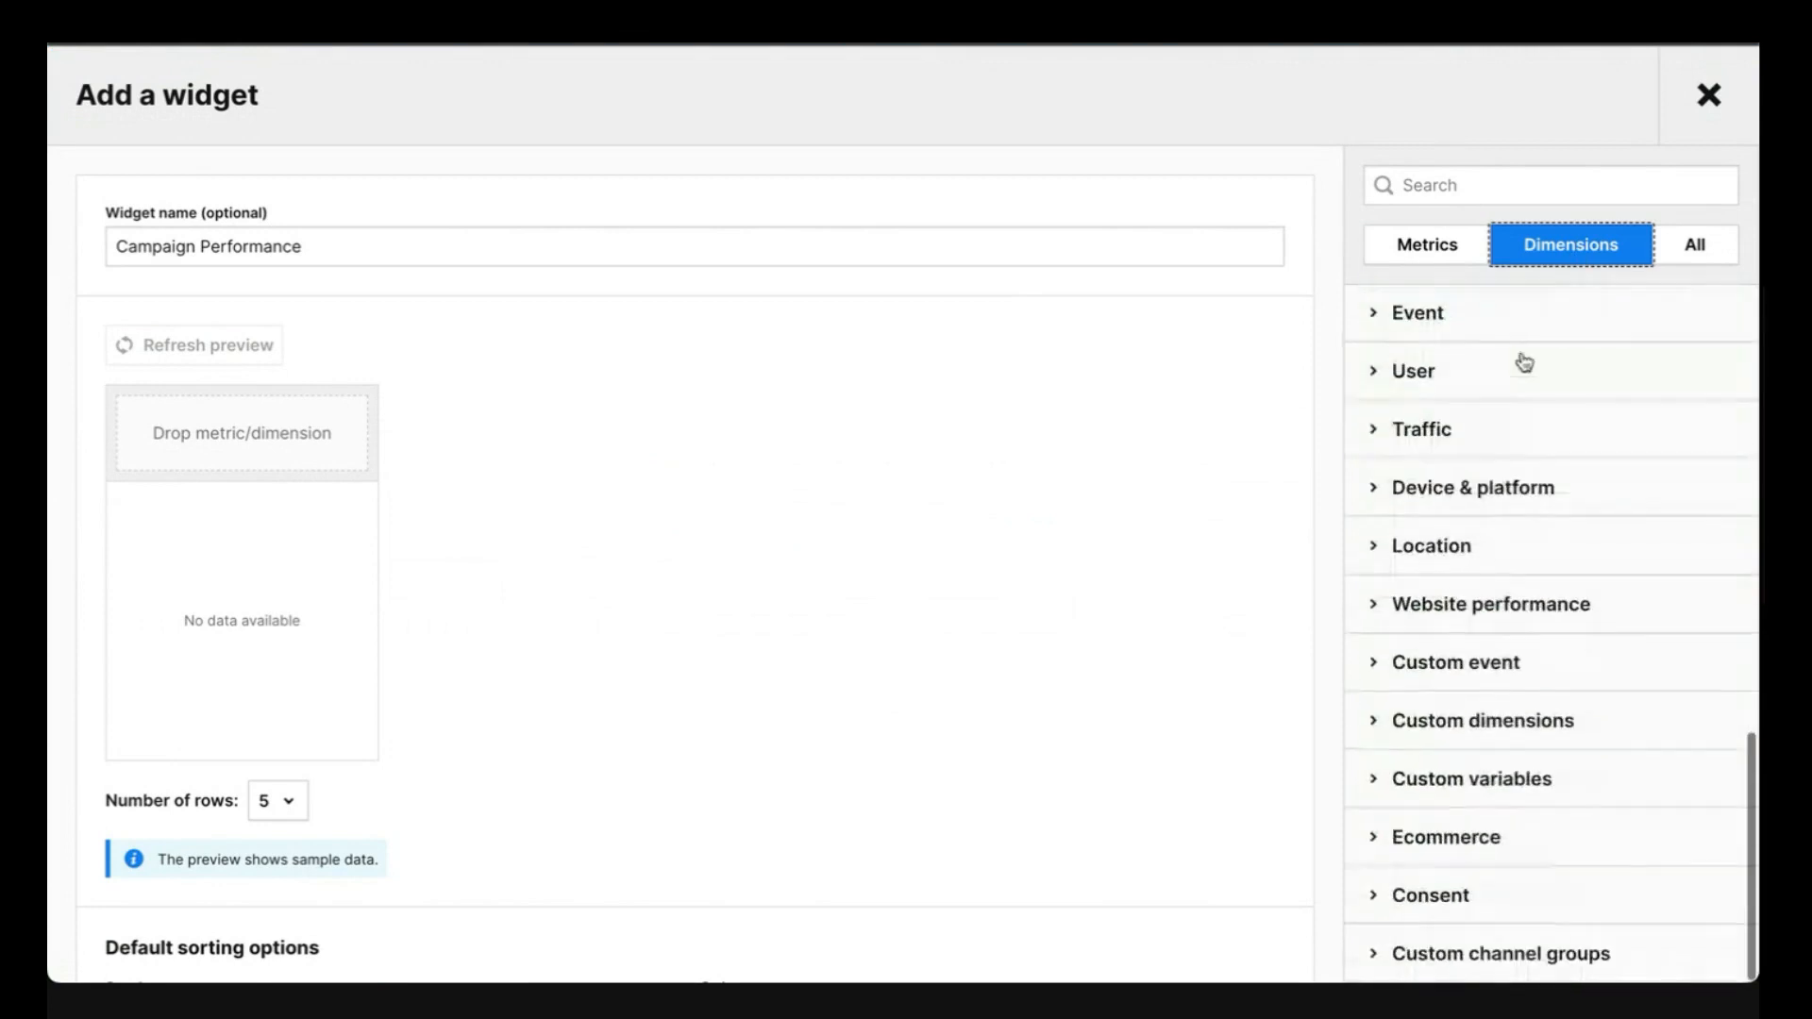
click(1502, 431)
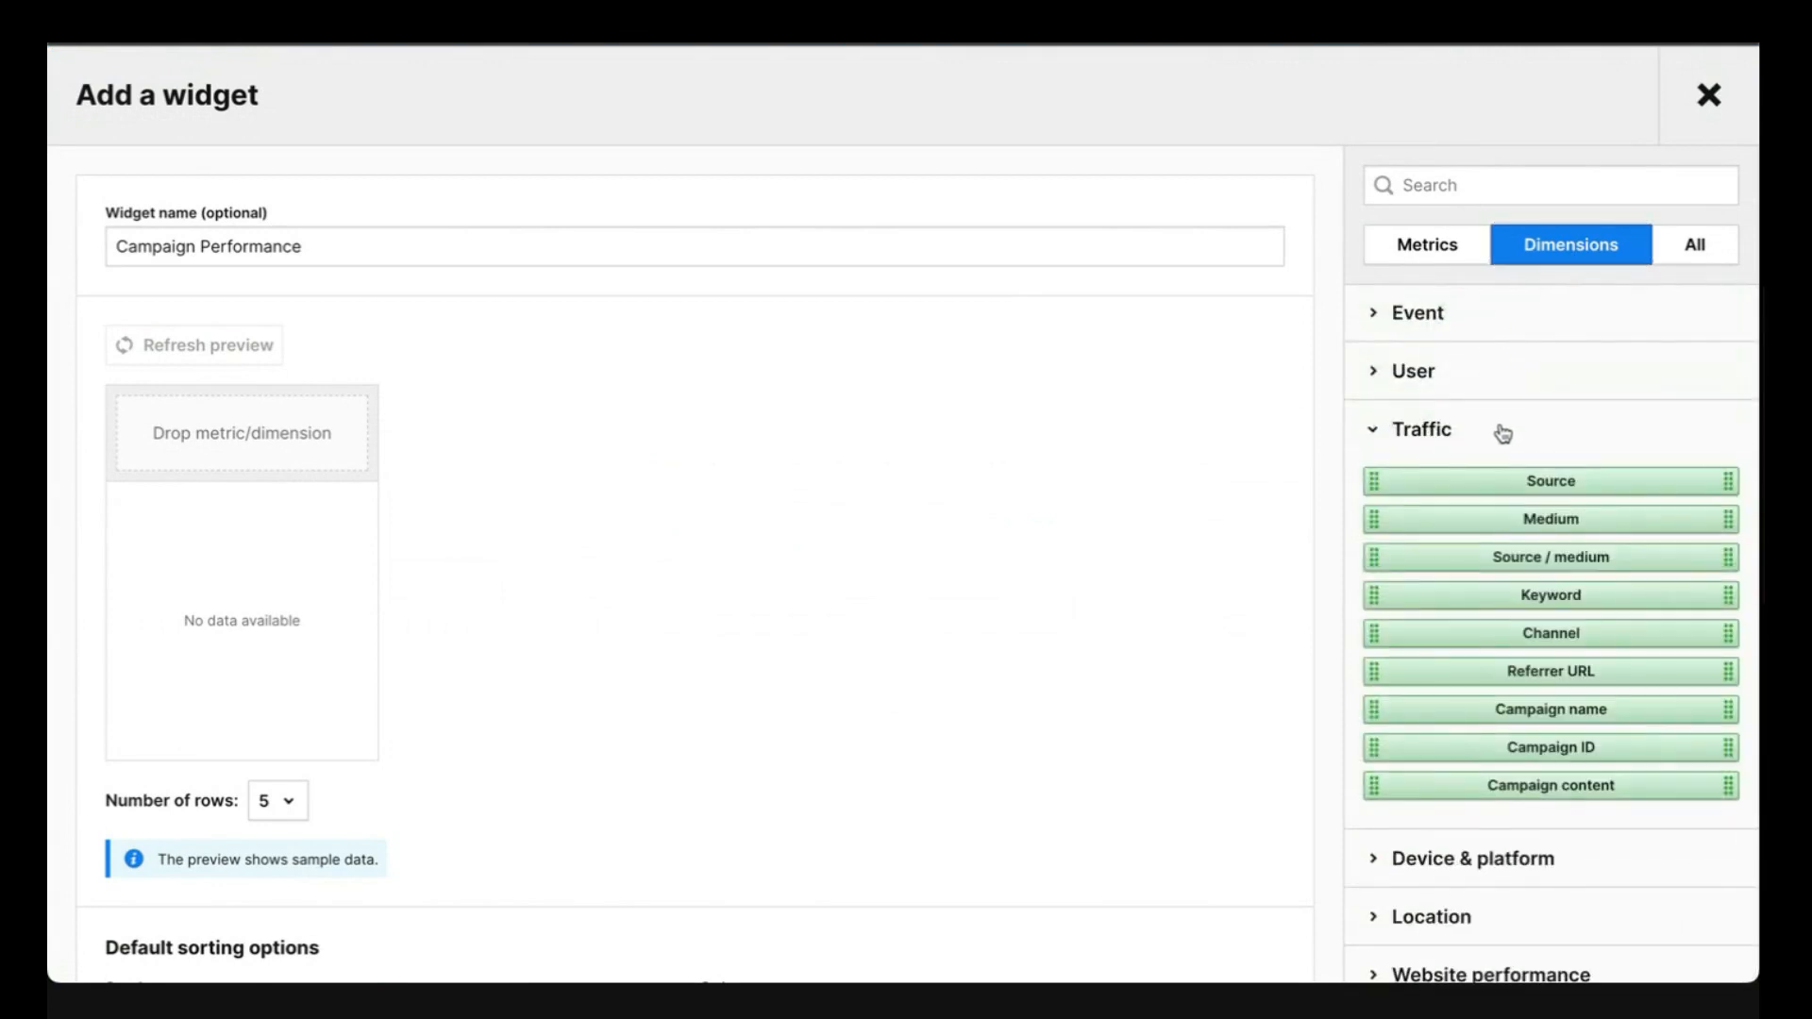
mouse_move(1617, 711)
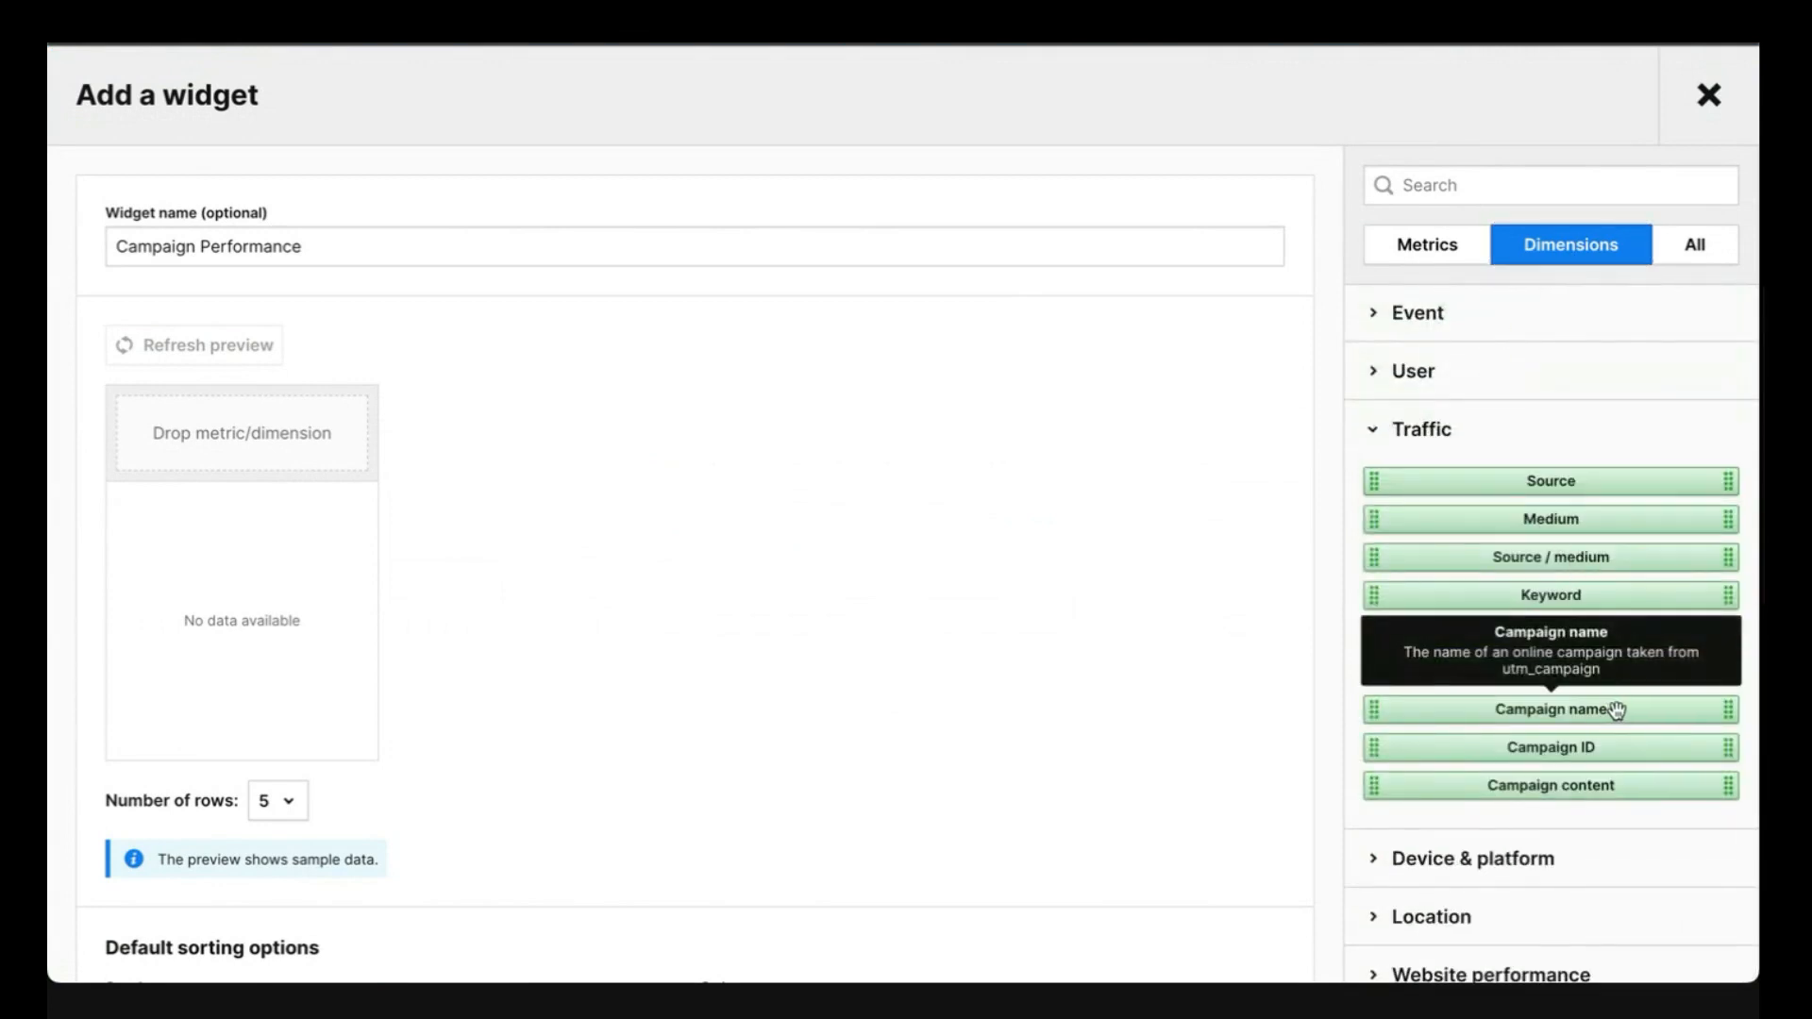
drag(1617, 711, 327, 434)
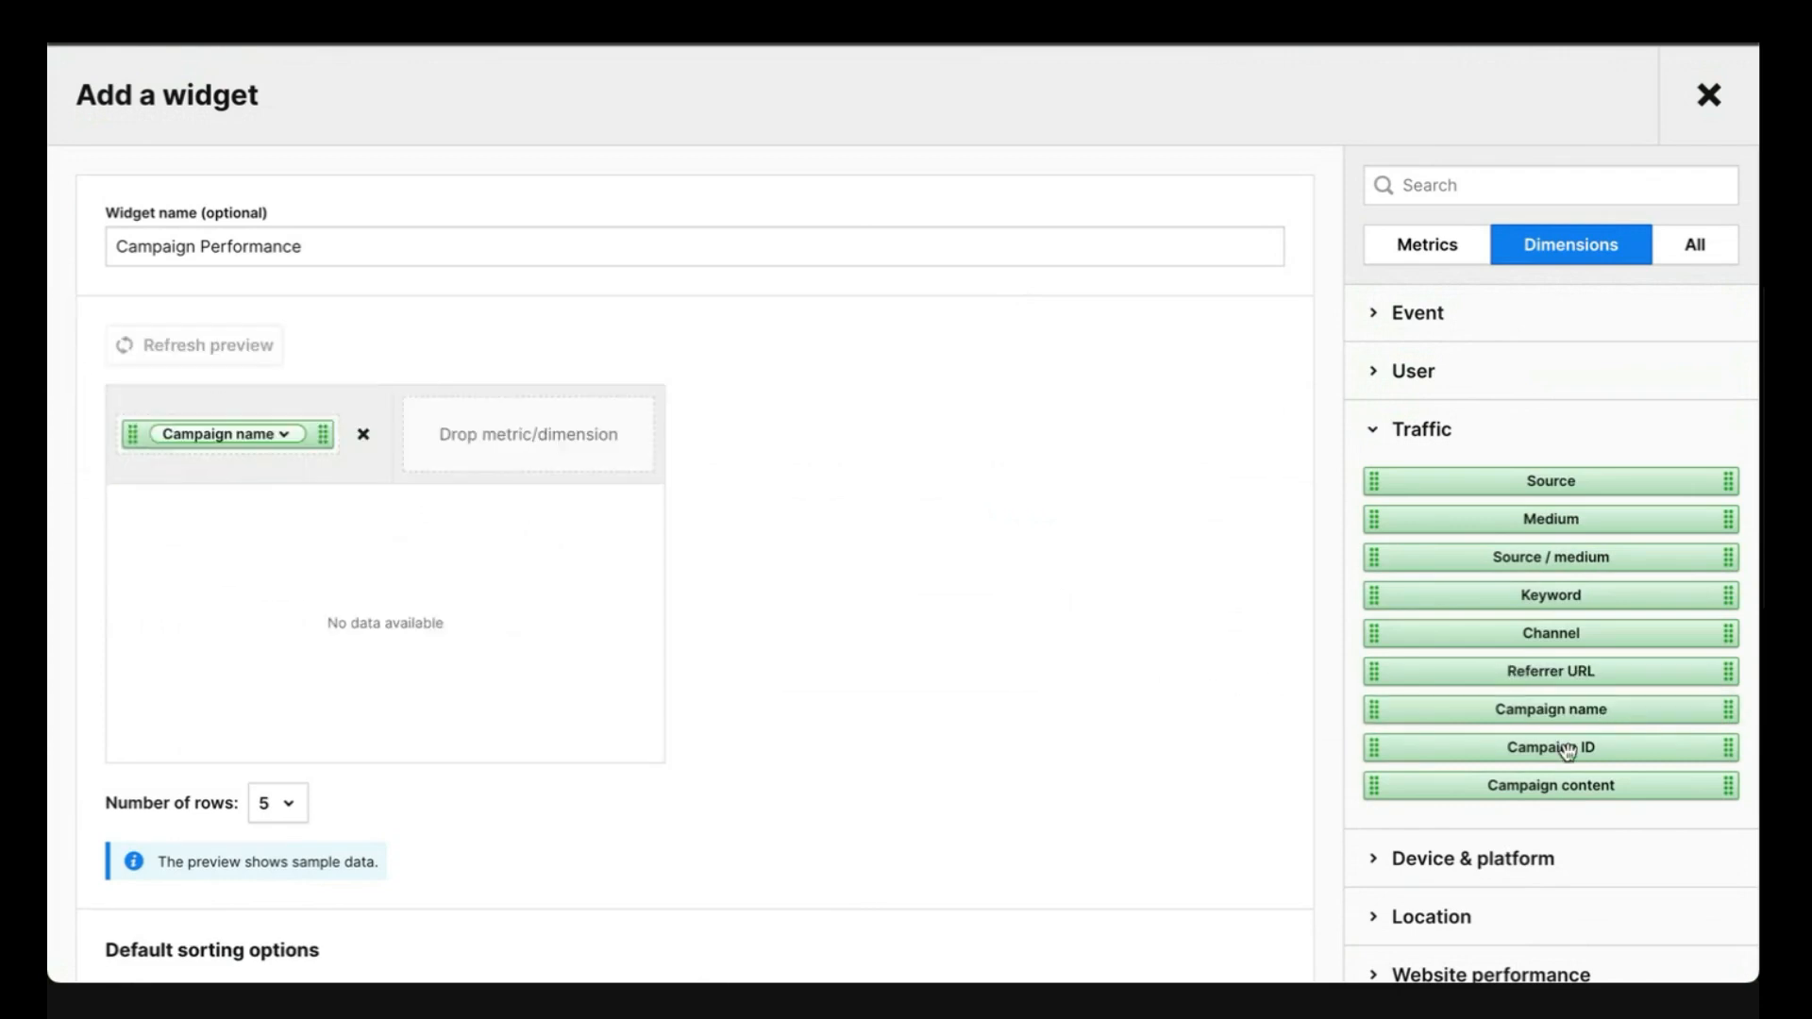
drag(1572, 751, 608, 436)
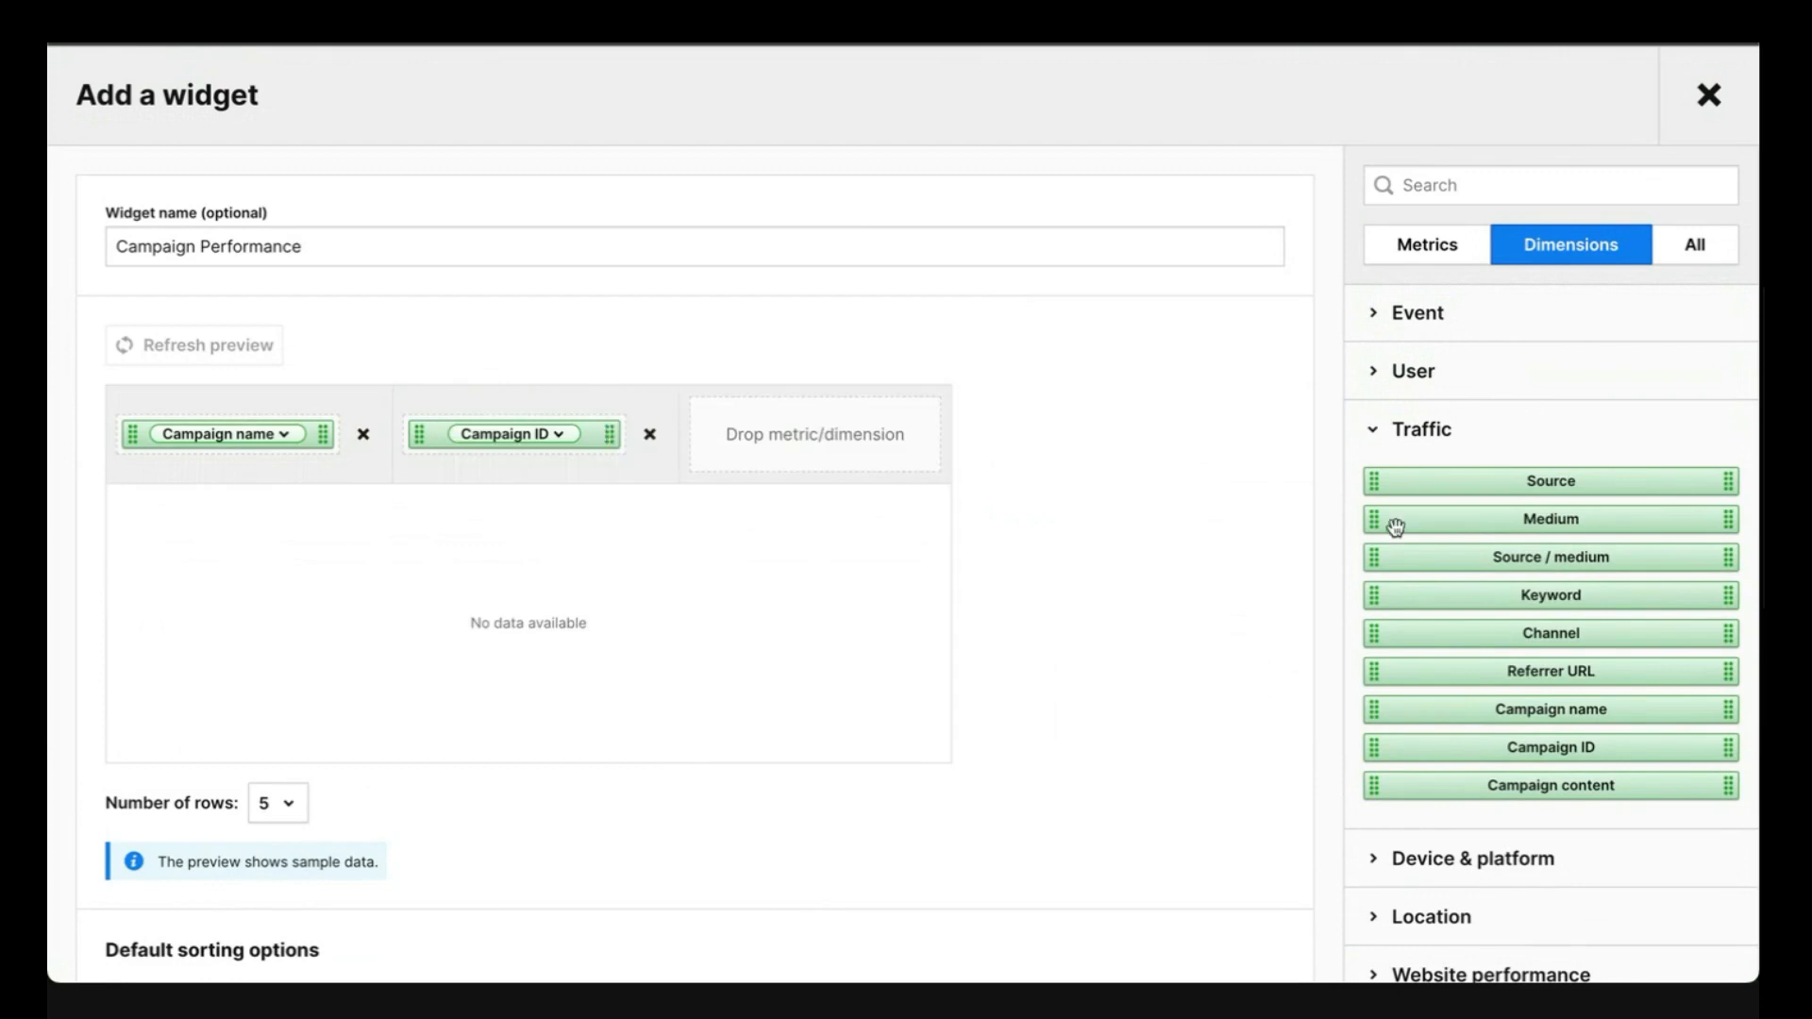
drag(1520, 562, 766, 444)
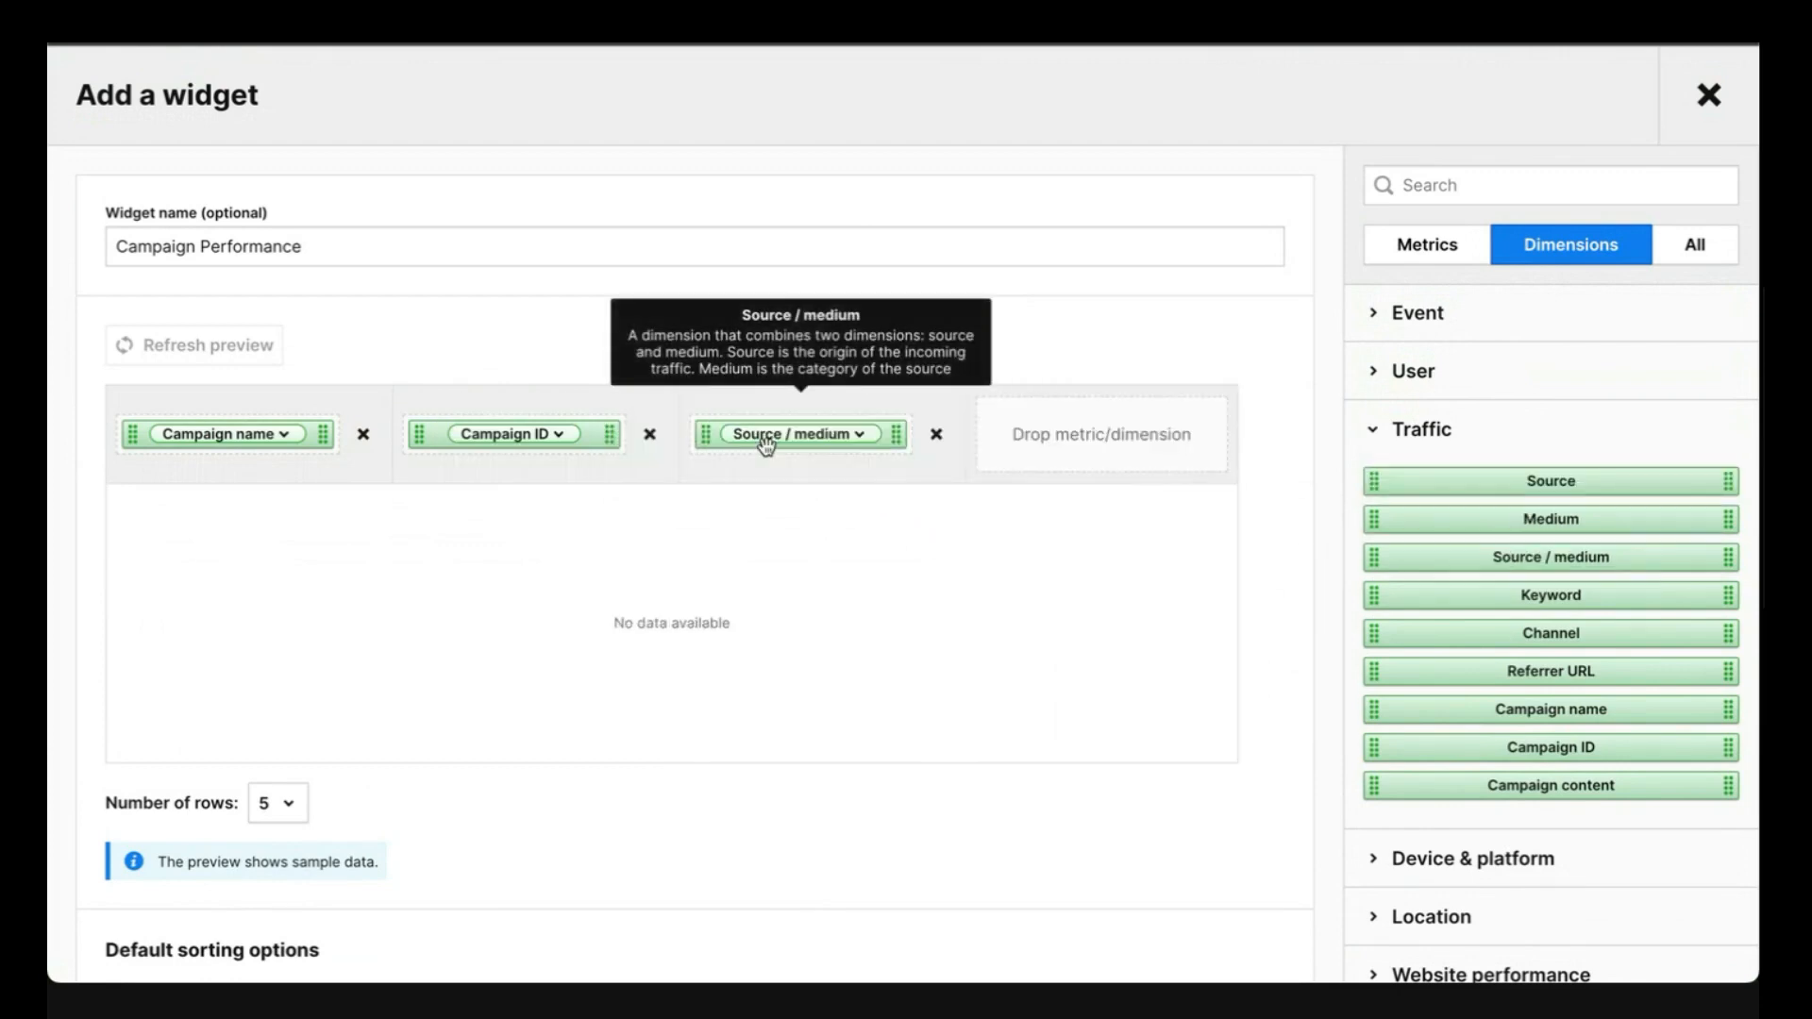
Add the ecommerce Revenue dimension as the fourth column, transform it to Sum of revenue and refresh the preview
click(1513, 181)
text(revenu)
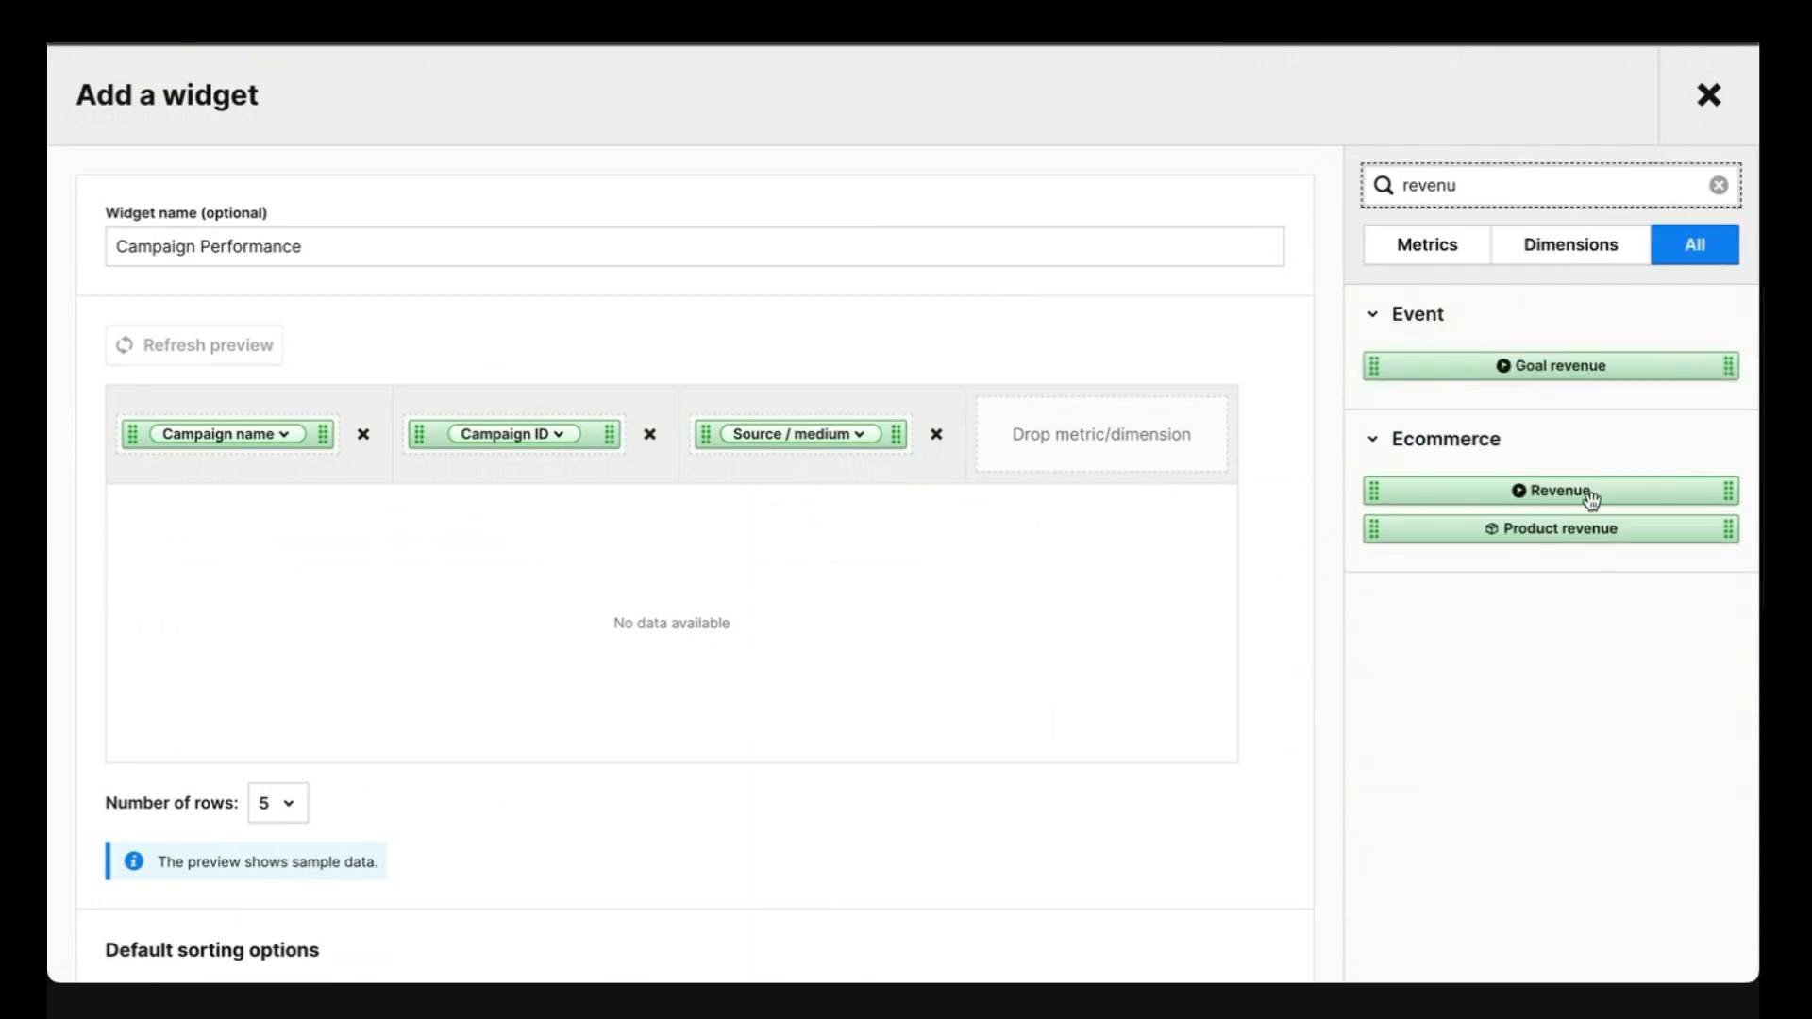
drag(1591, 495, 1208, 461)
click(1125, 434)
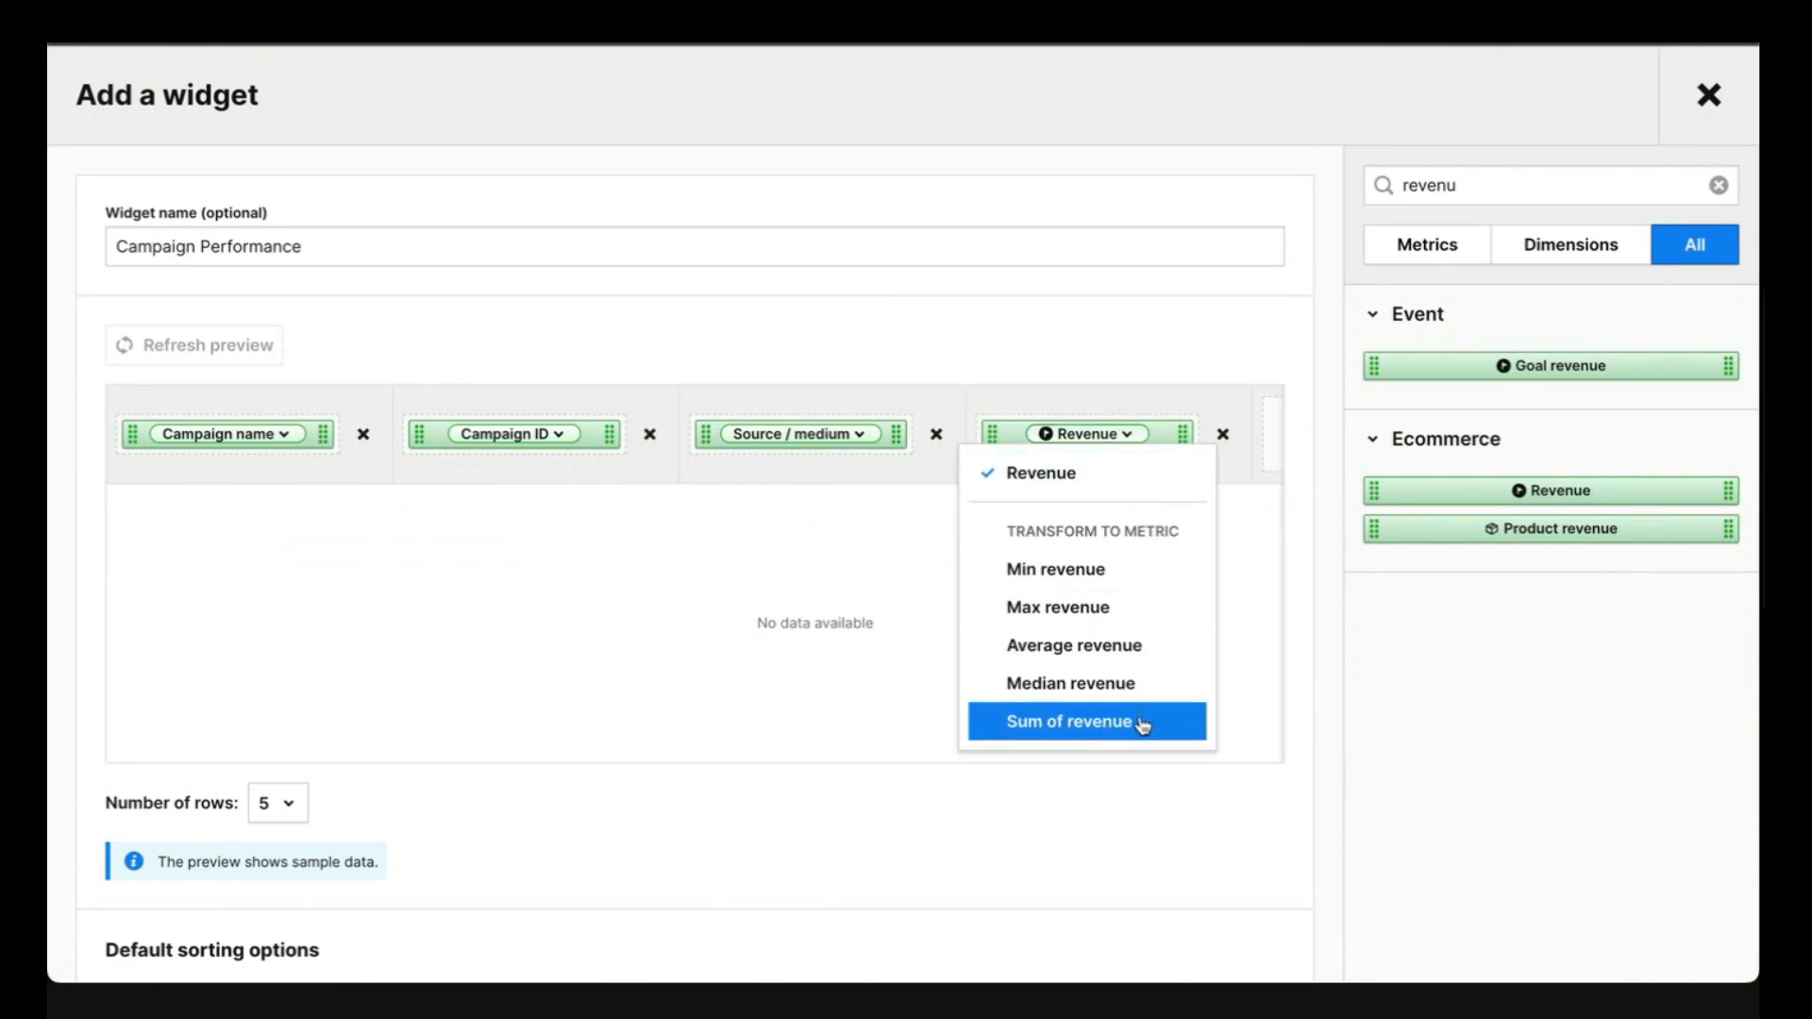
click(1143, 725)
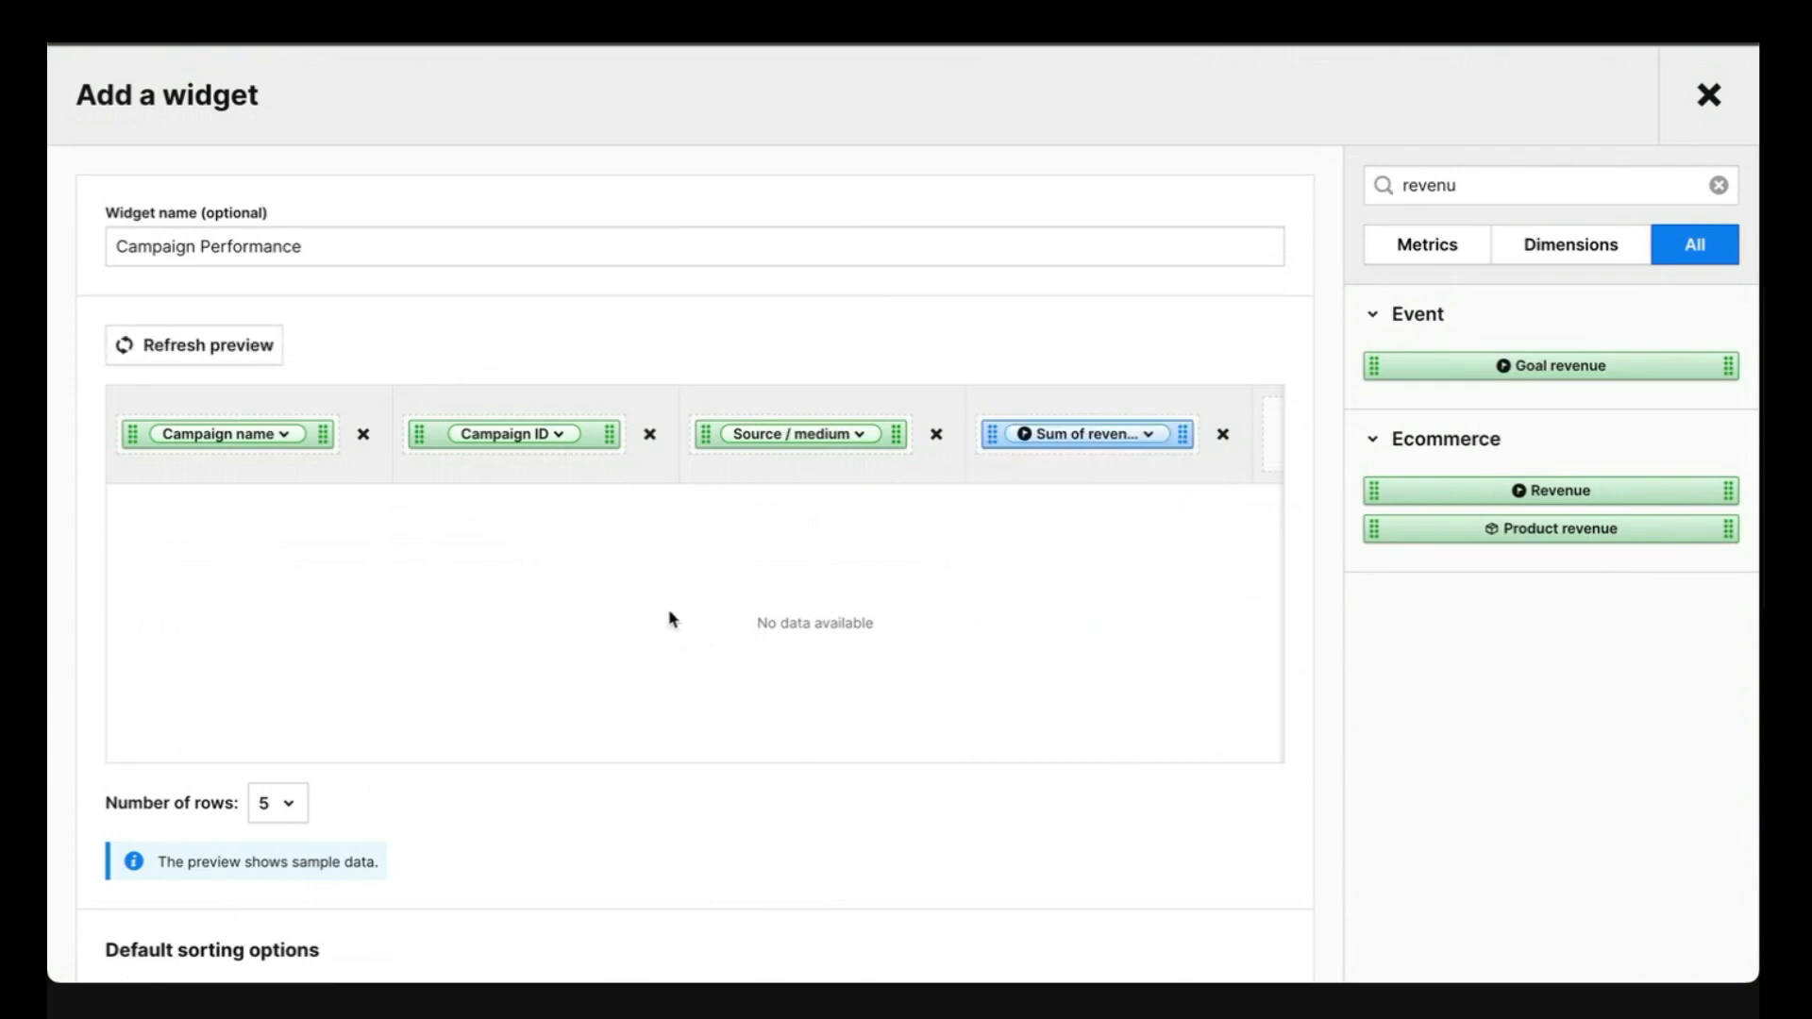
click(259, 353)
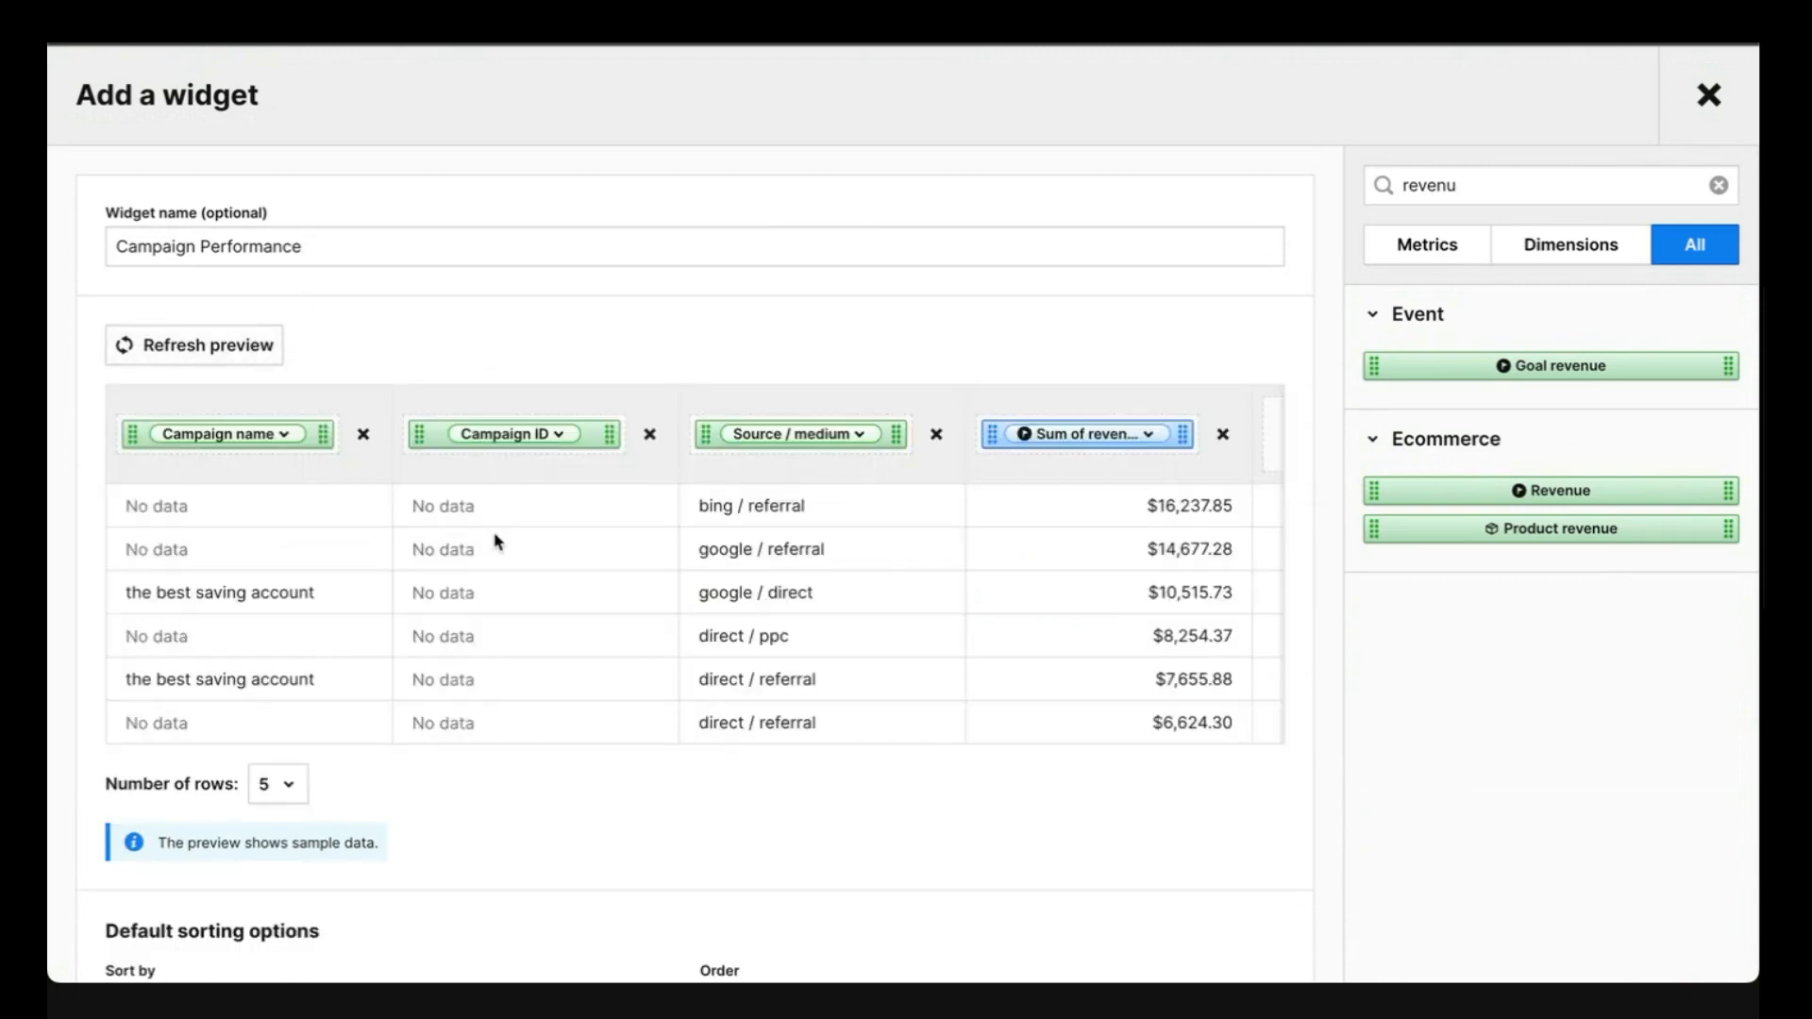
scroll(497, 540, right, 5)
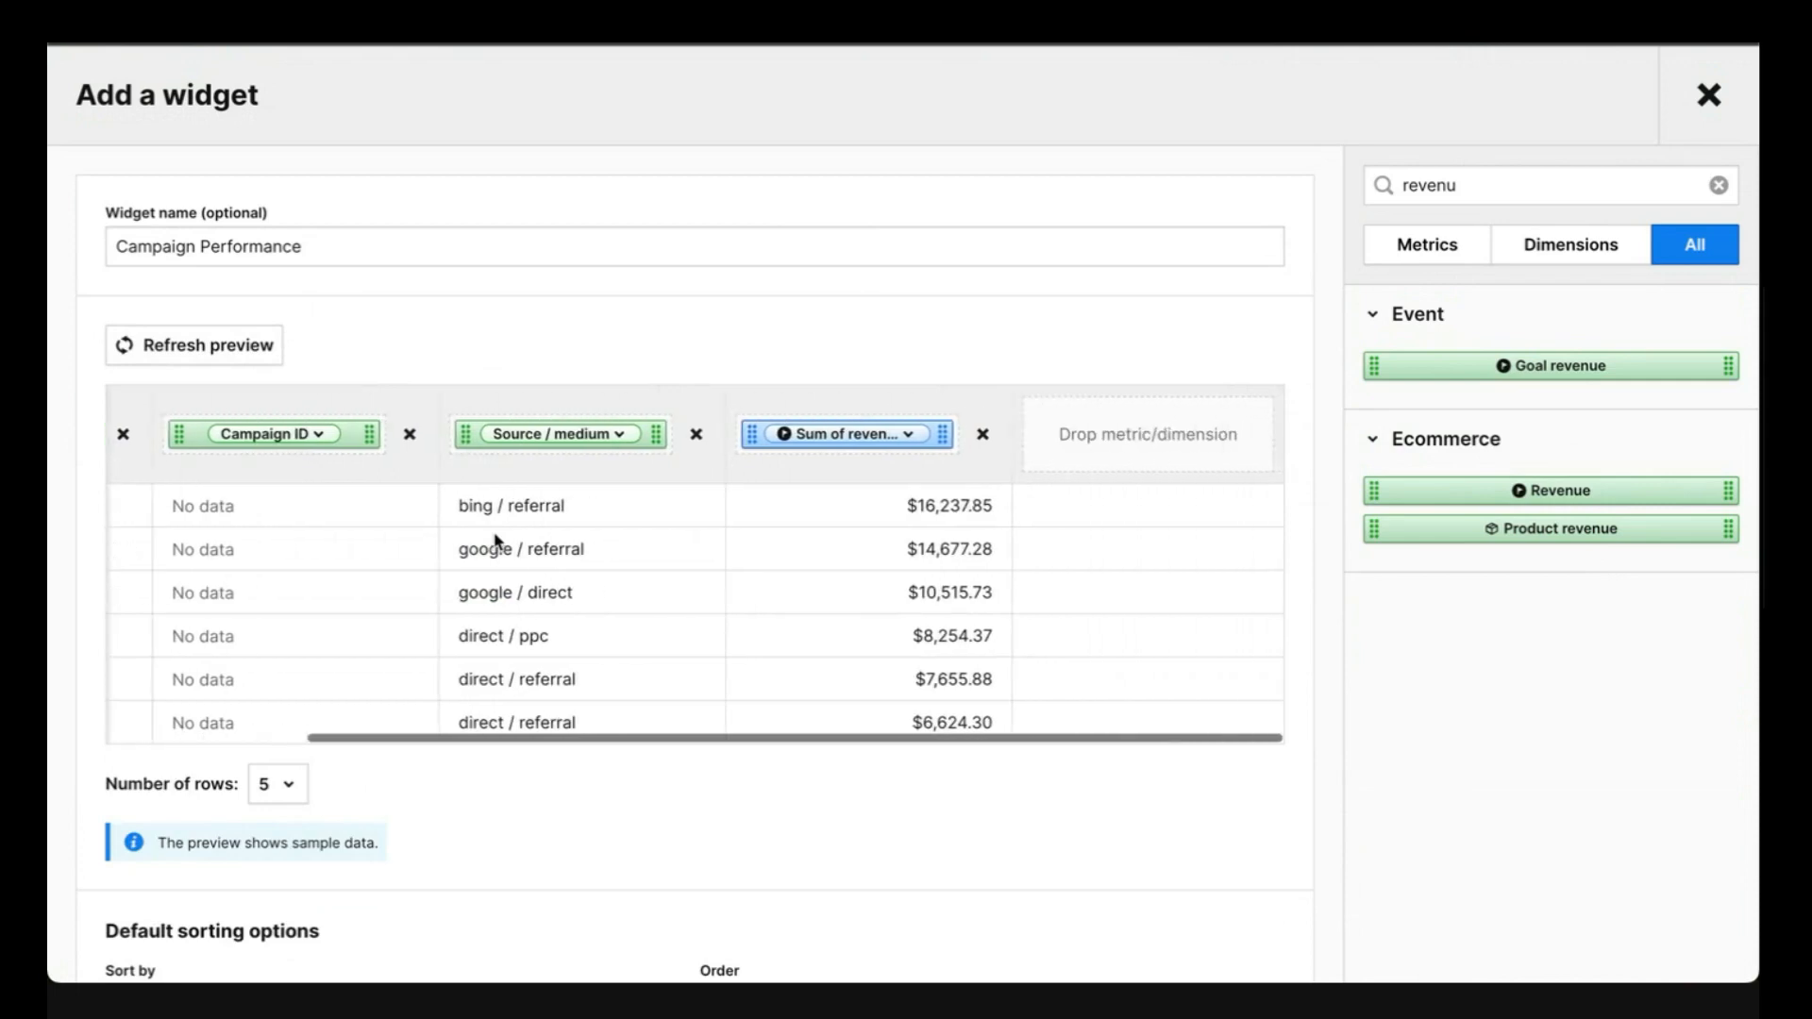
scroll(500, 541, left, 5)
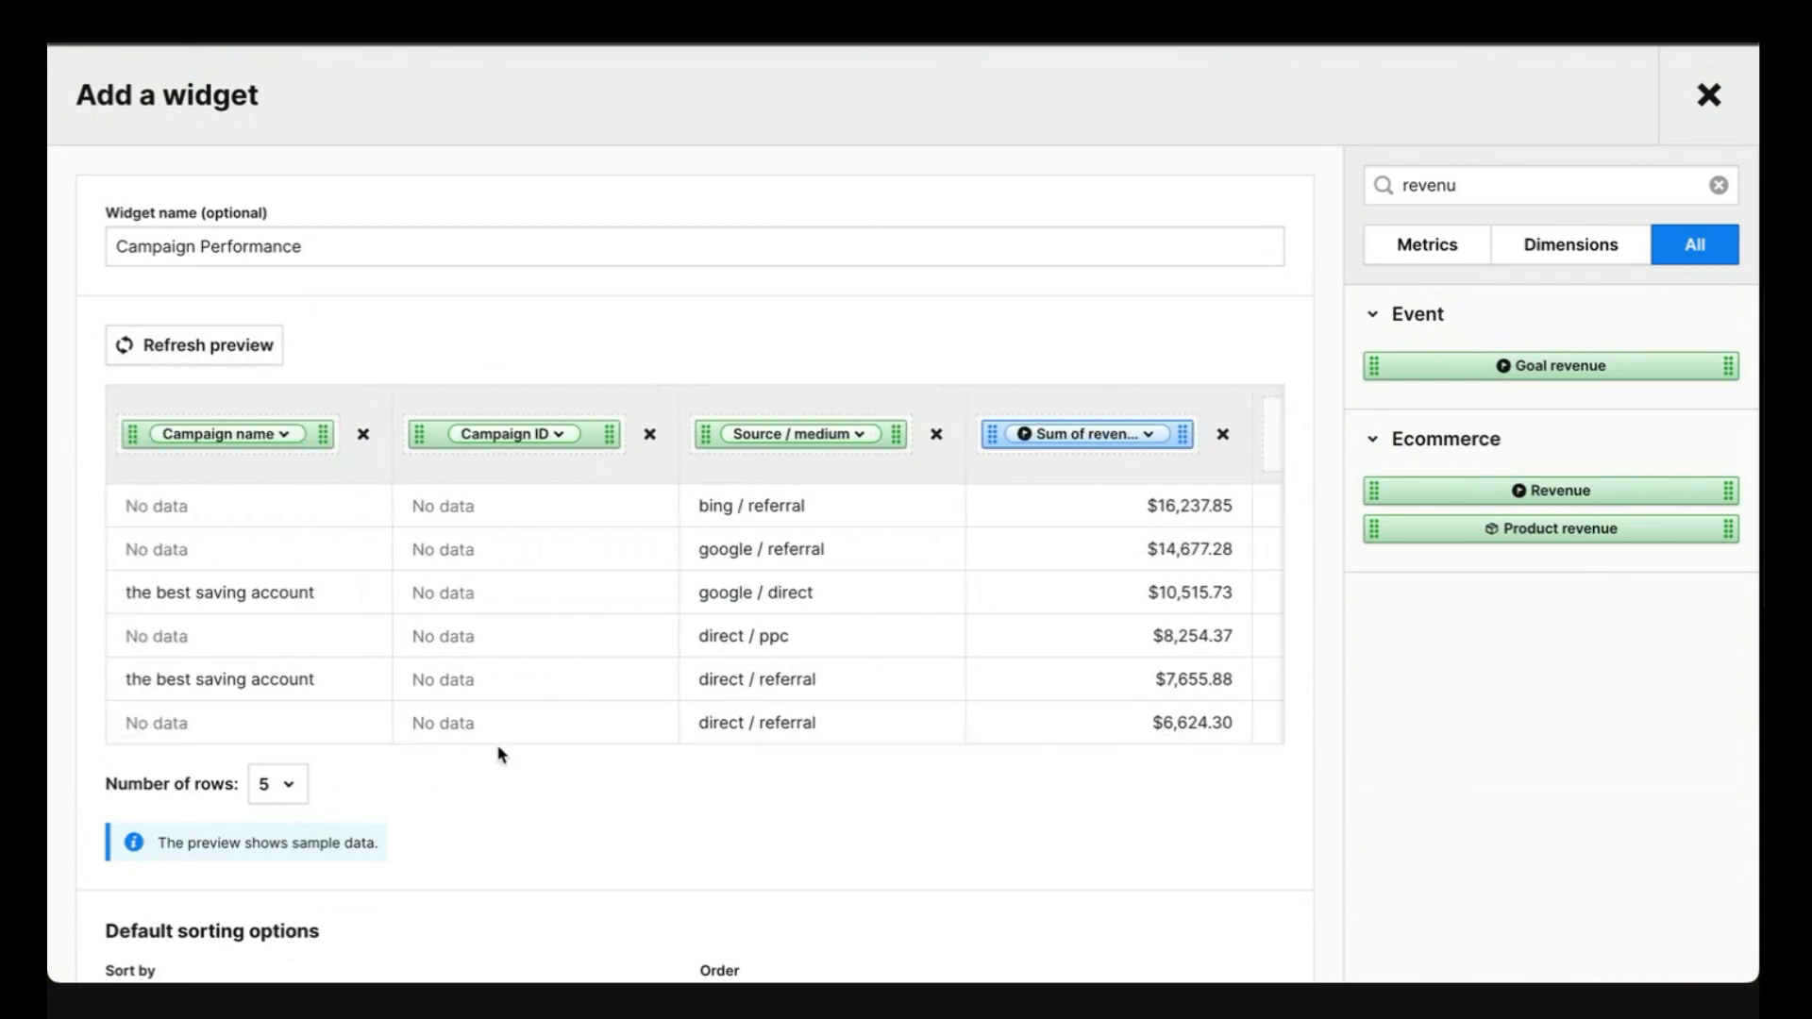
Set the table to 10 rows sorted by Sum of revenue and save the Campaign Performance widget
scroll(500, 755, down, 5)
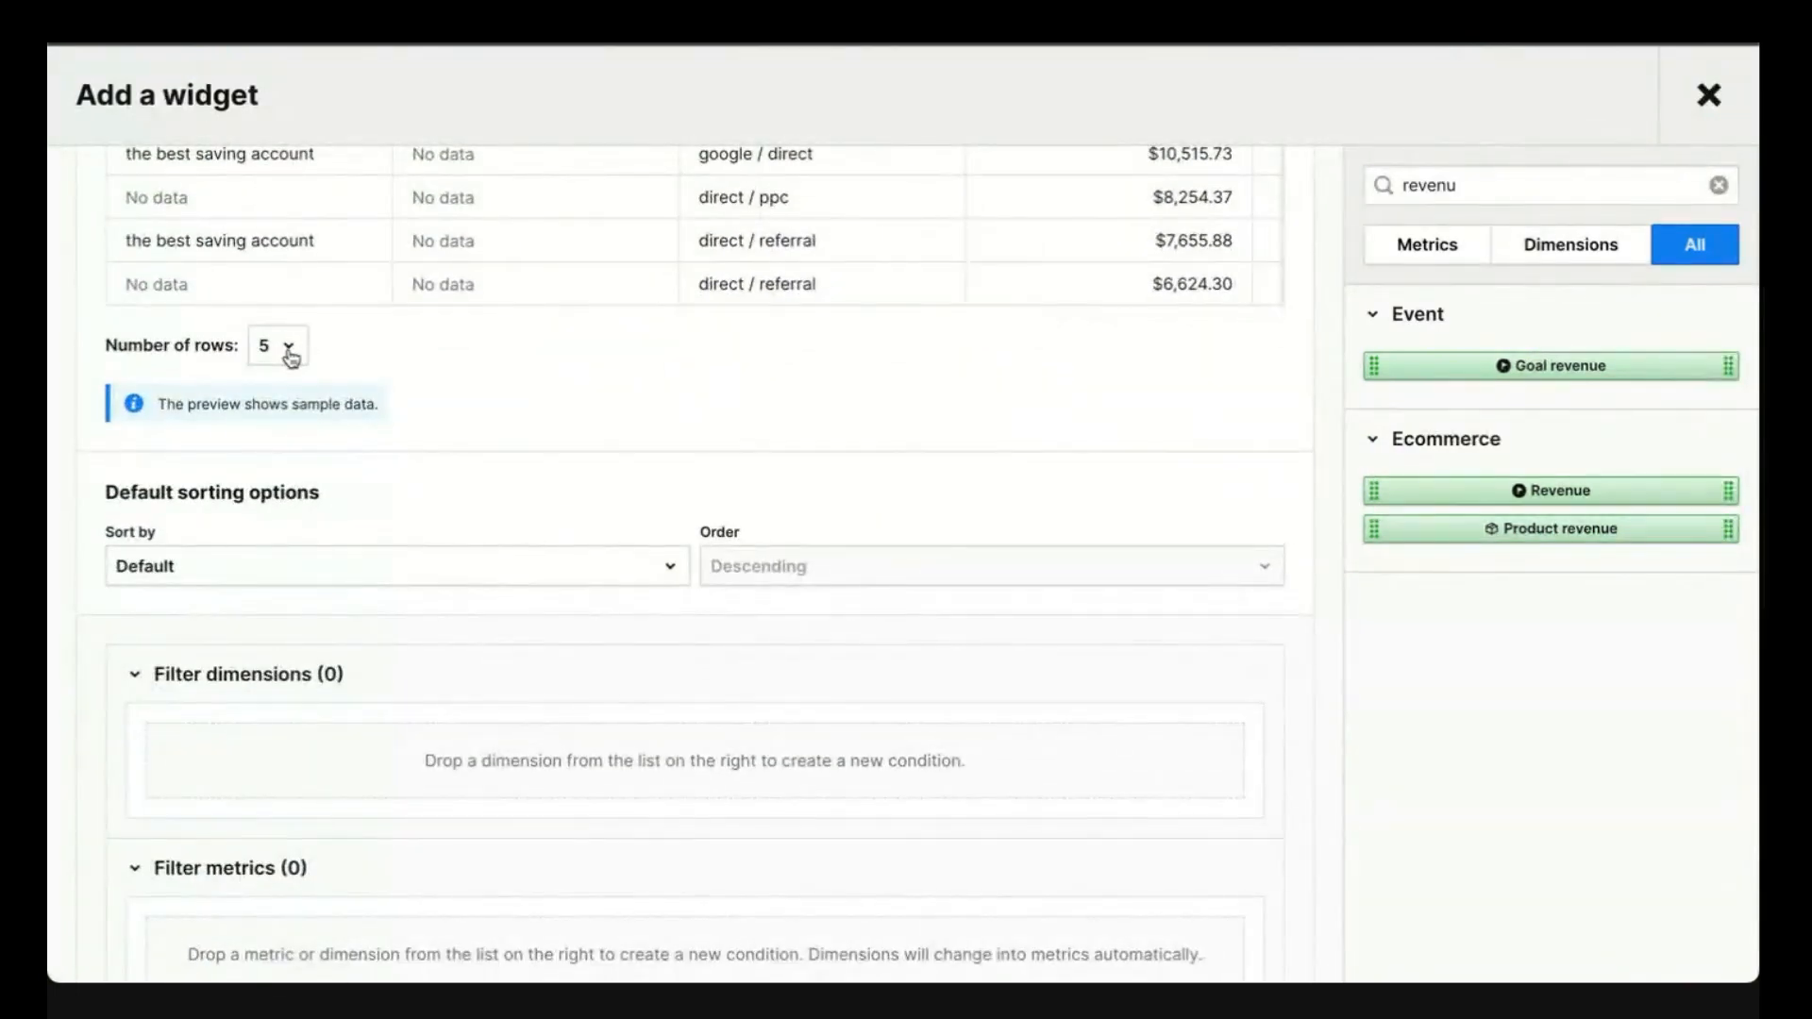
click(289, 349)
click(295, 427)
click(506, 576)
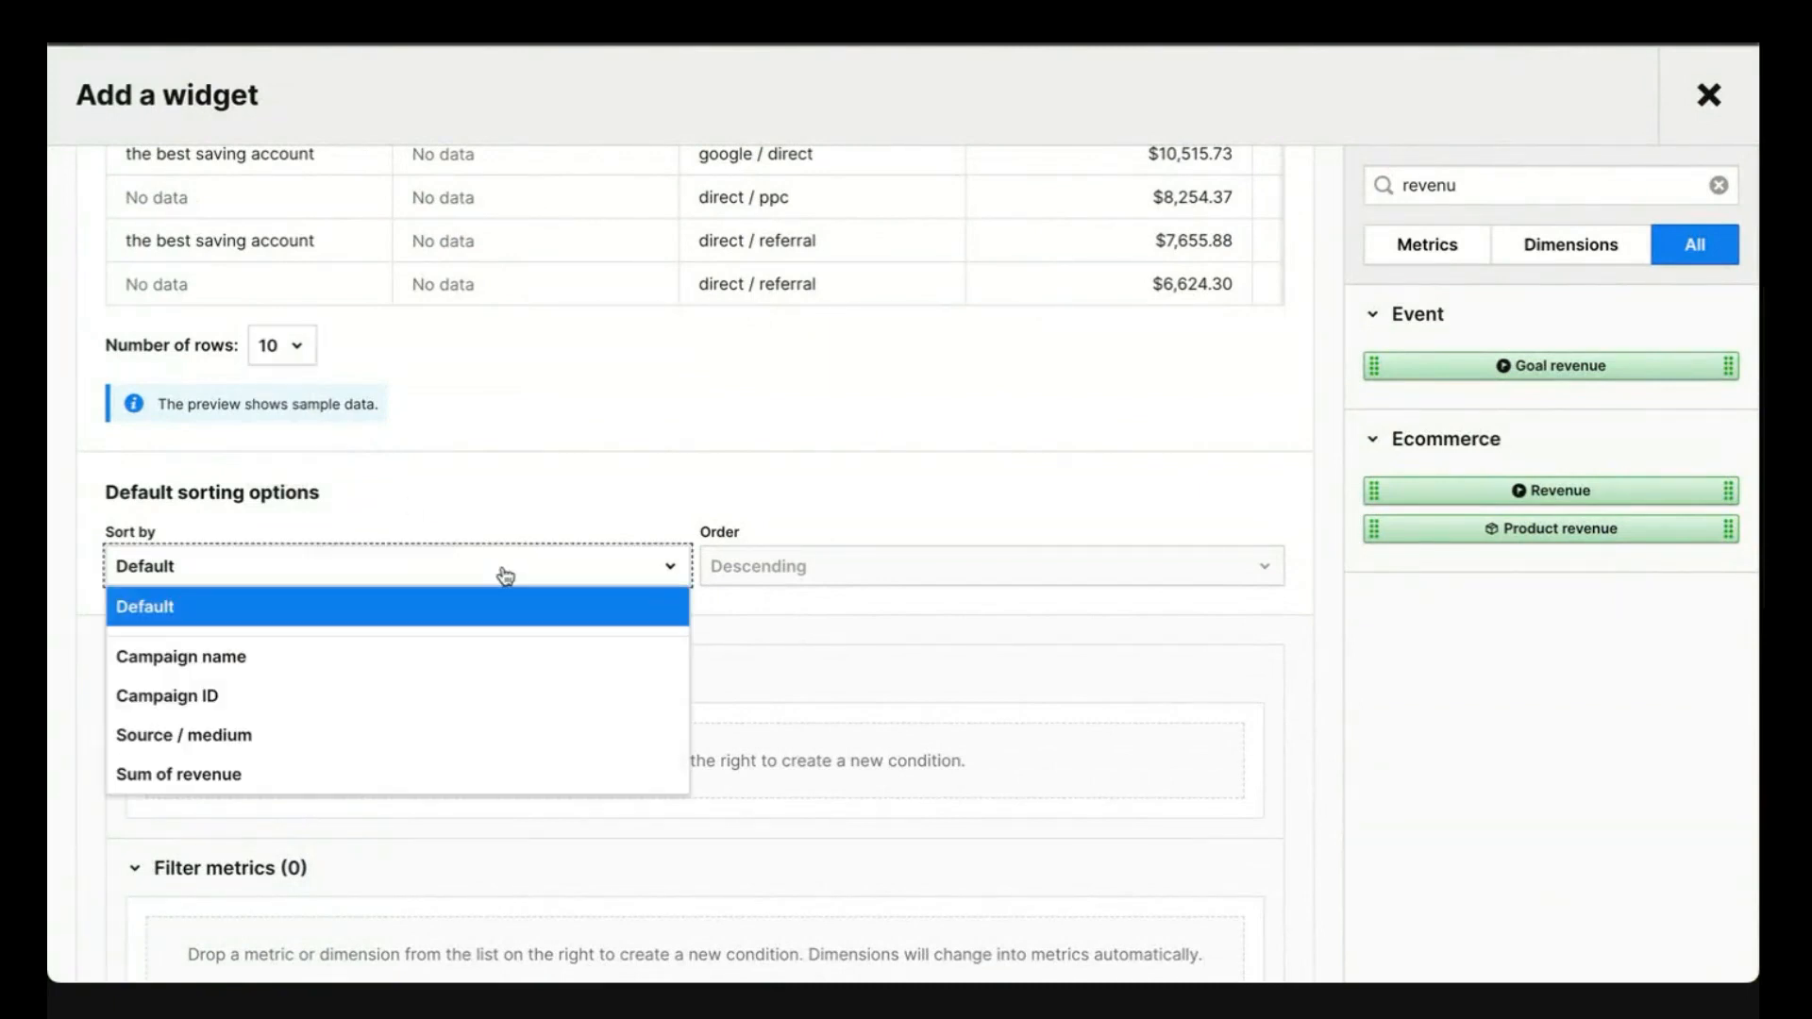
click(449, 773)
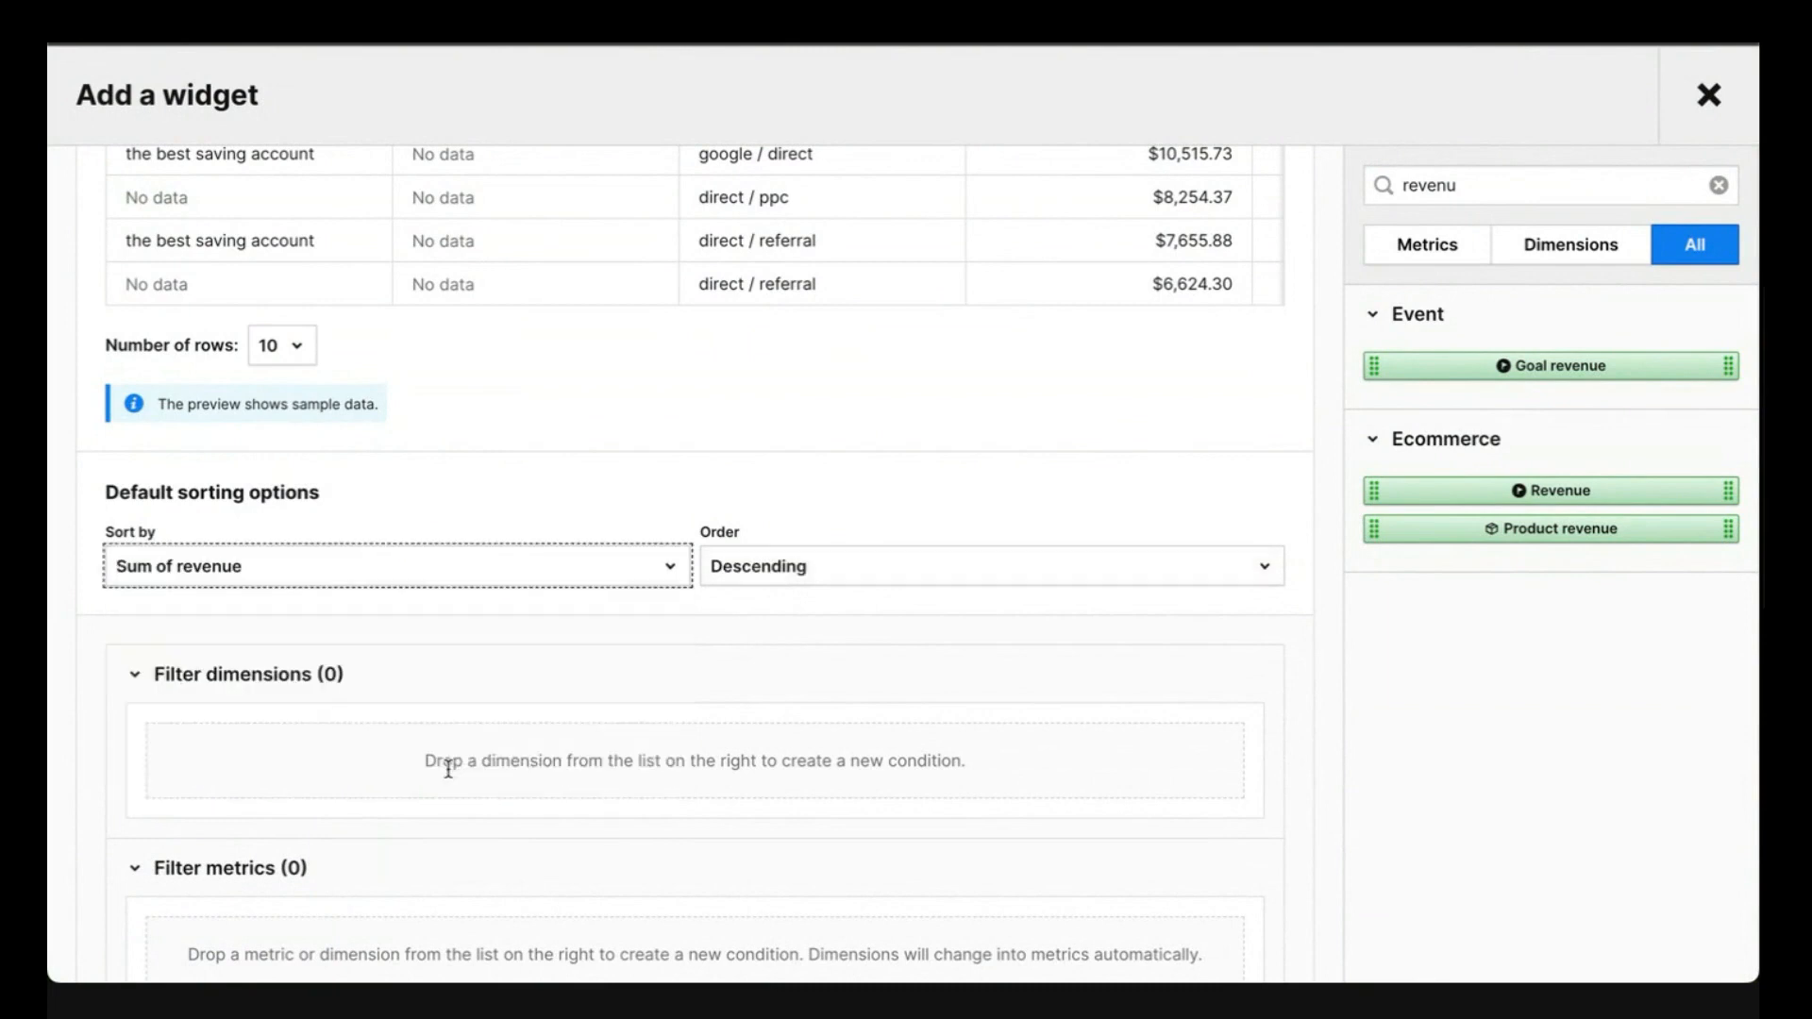
scroll(760, 664, down, 3)
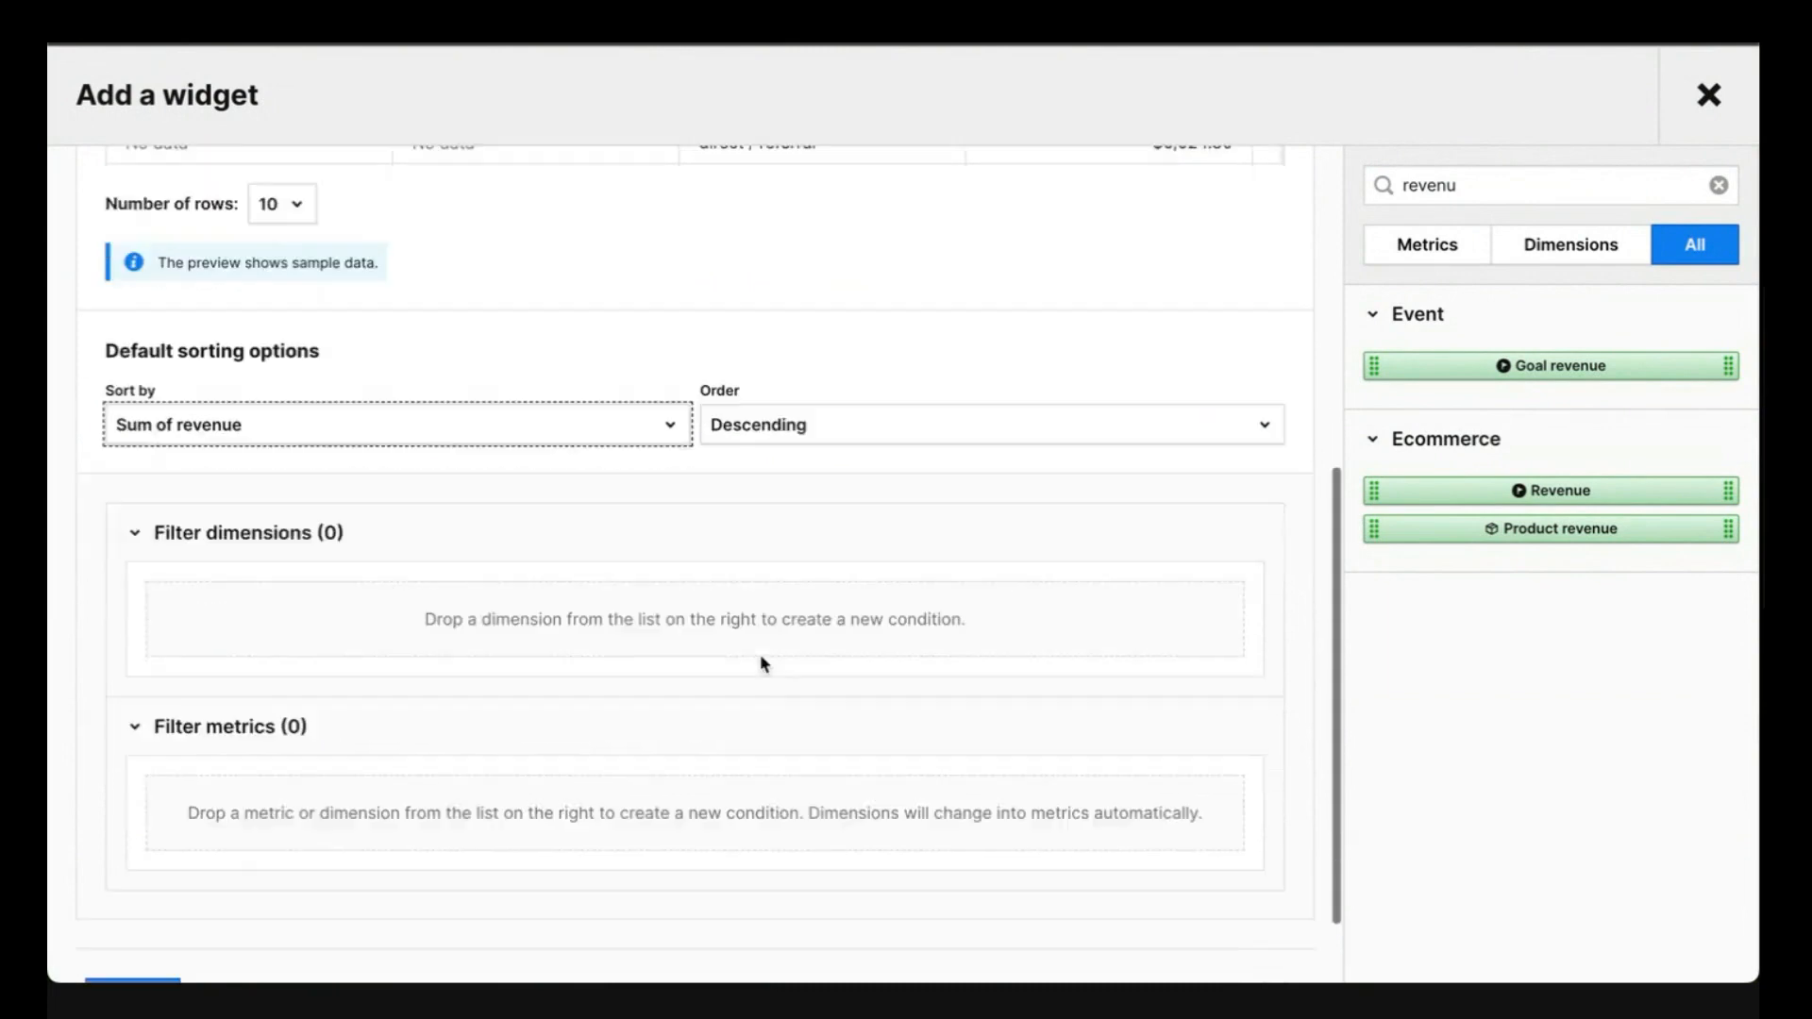
scroll(761, 663, down, 2)
click(140, 911)
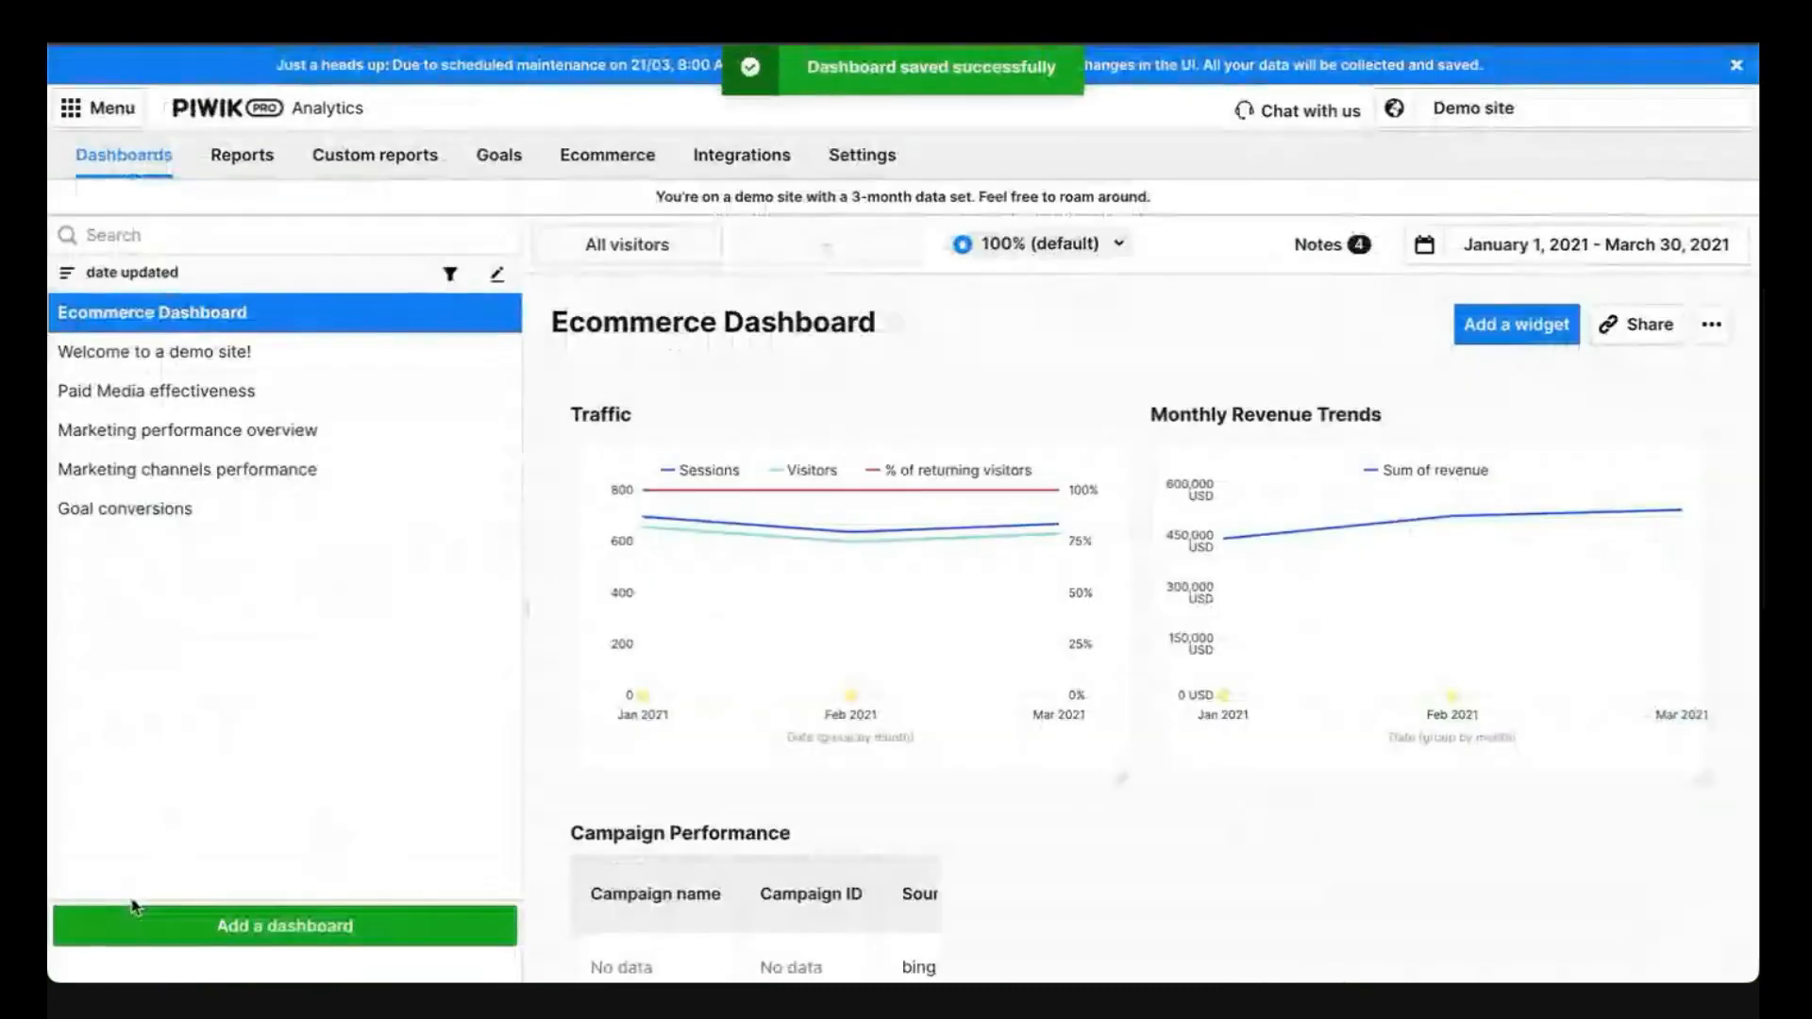
Widen the Campaign Performance widget to span both charts above it and review its rows
scroll(954, 760, down, 6)
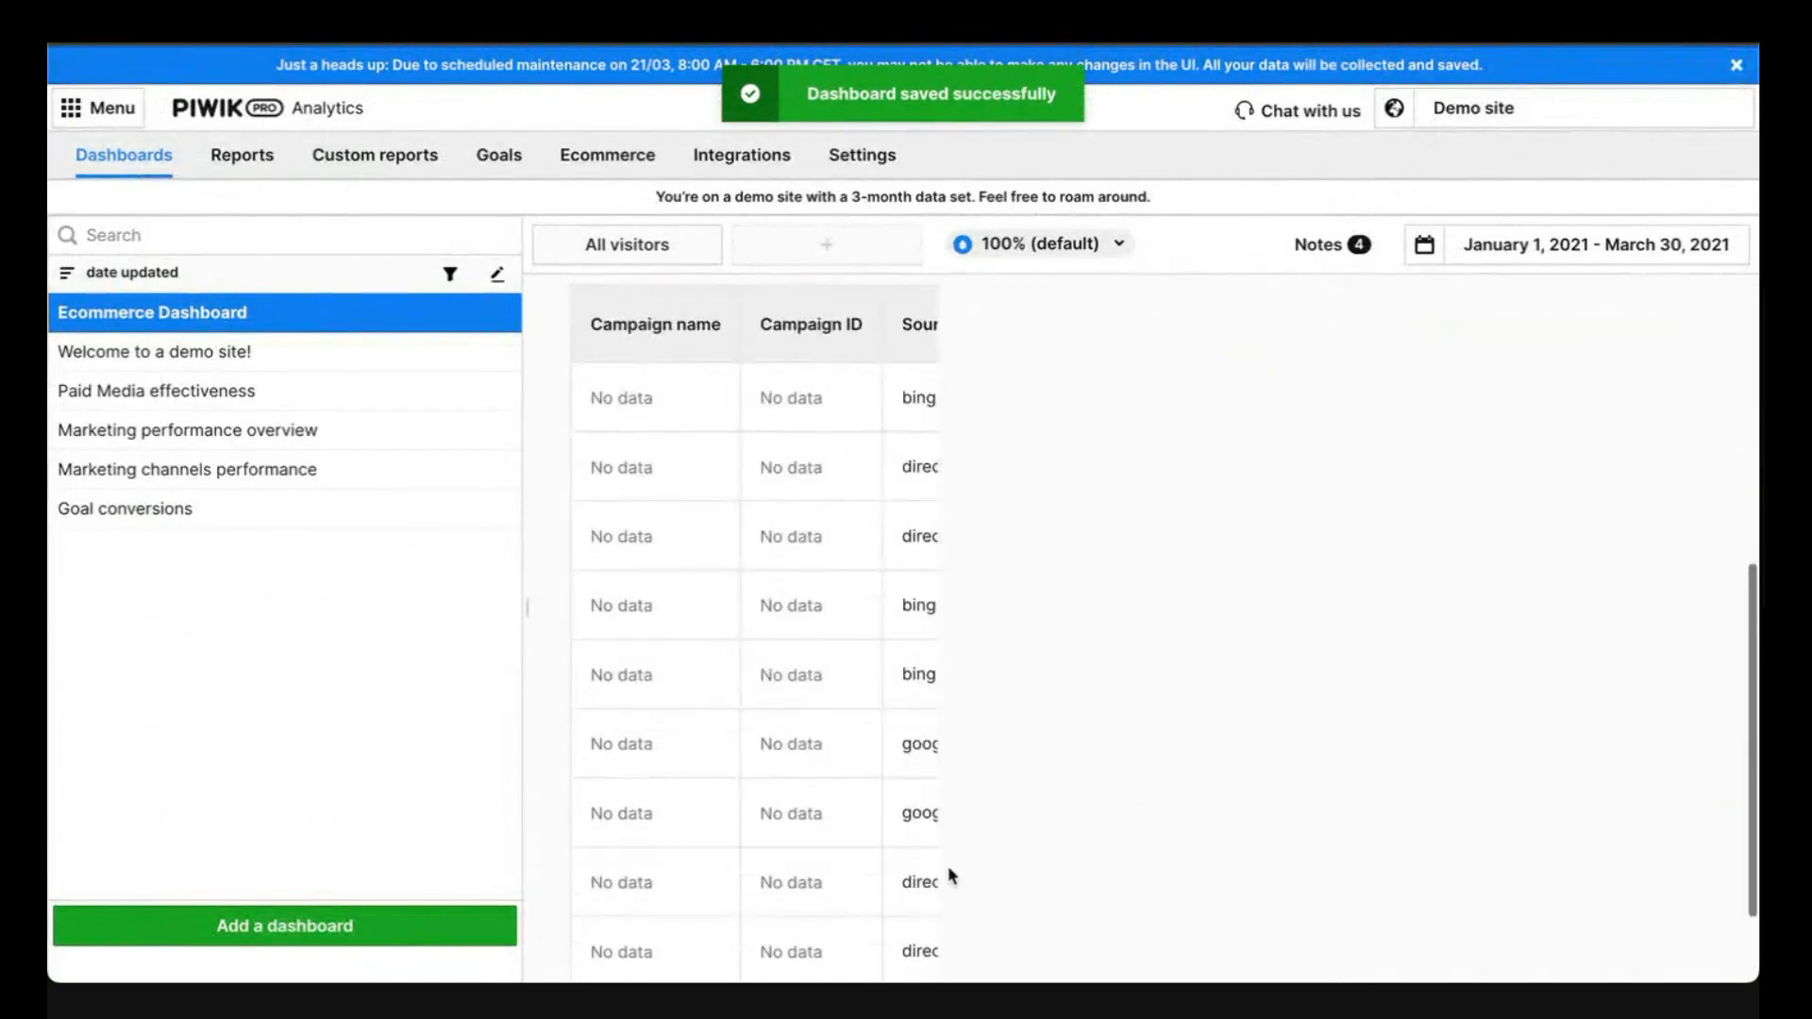
drag(927, 927, 1702, 798)
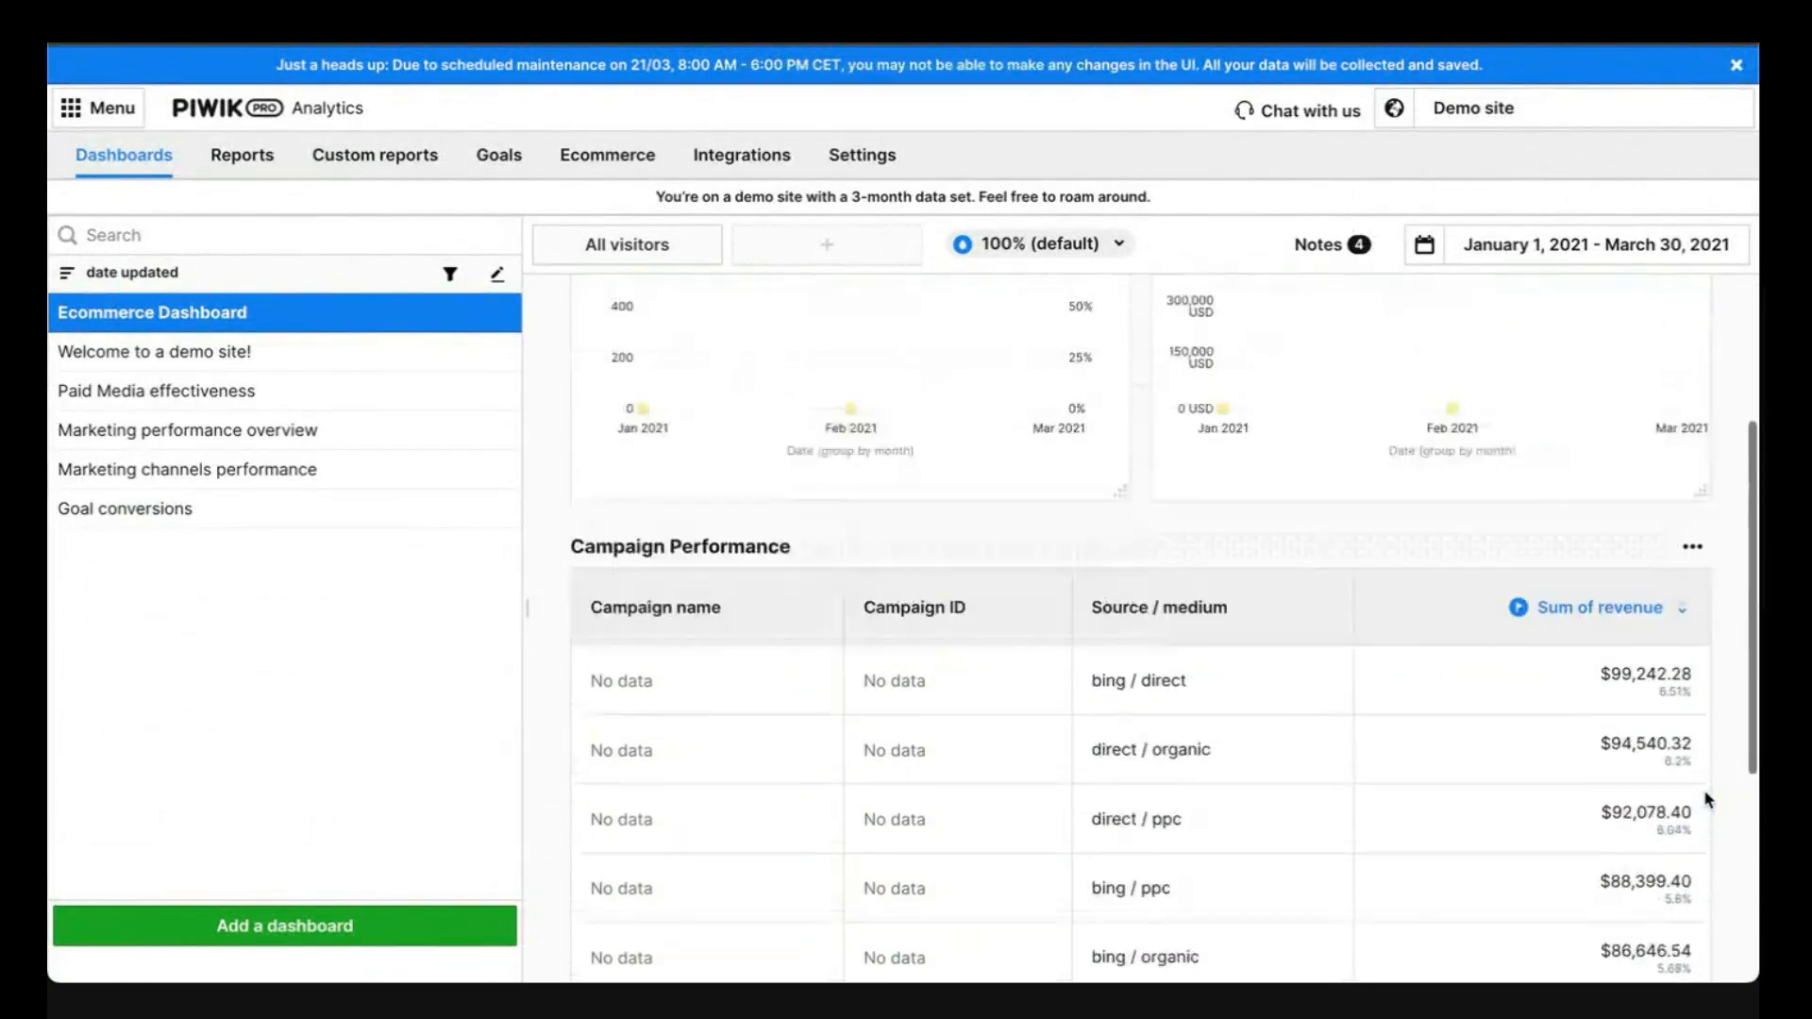
scroll(1460, 733, down, 5)
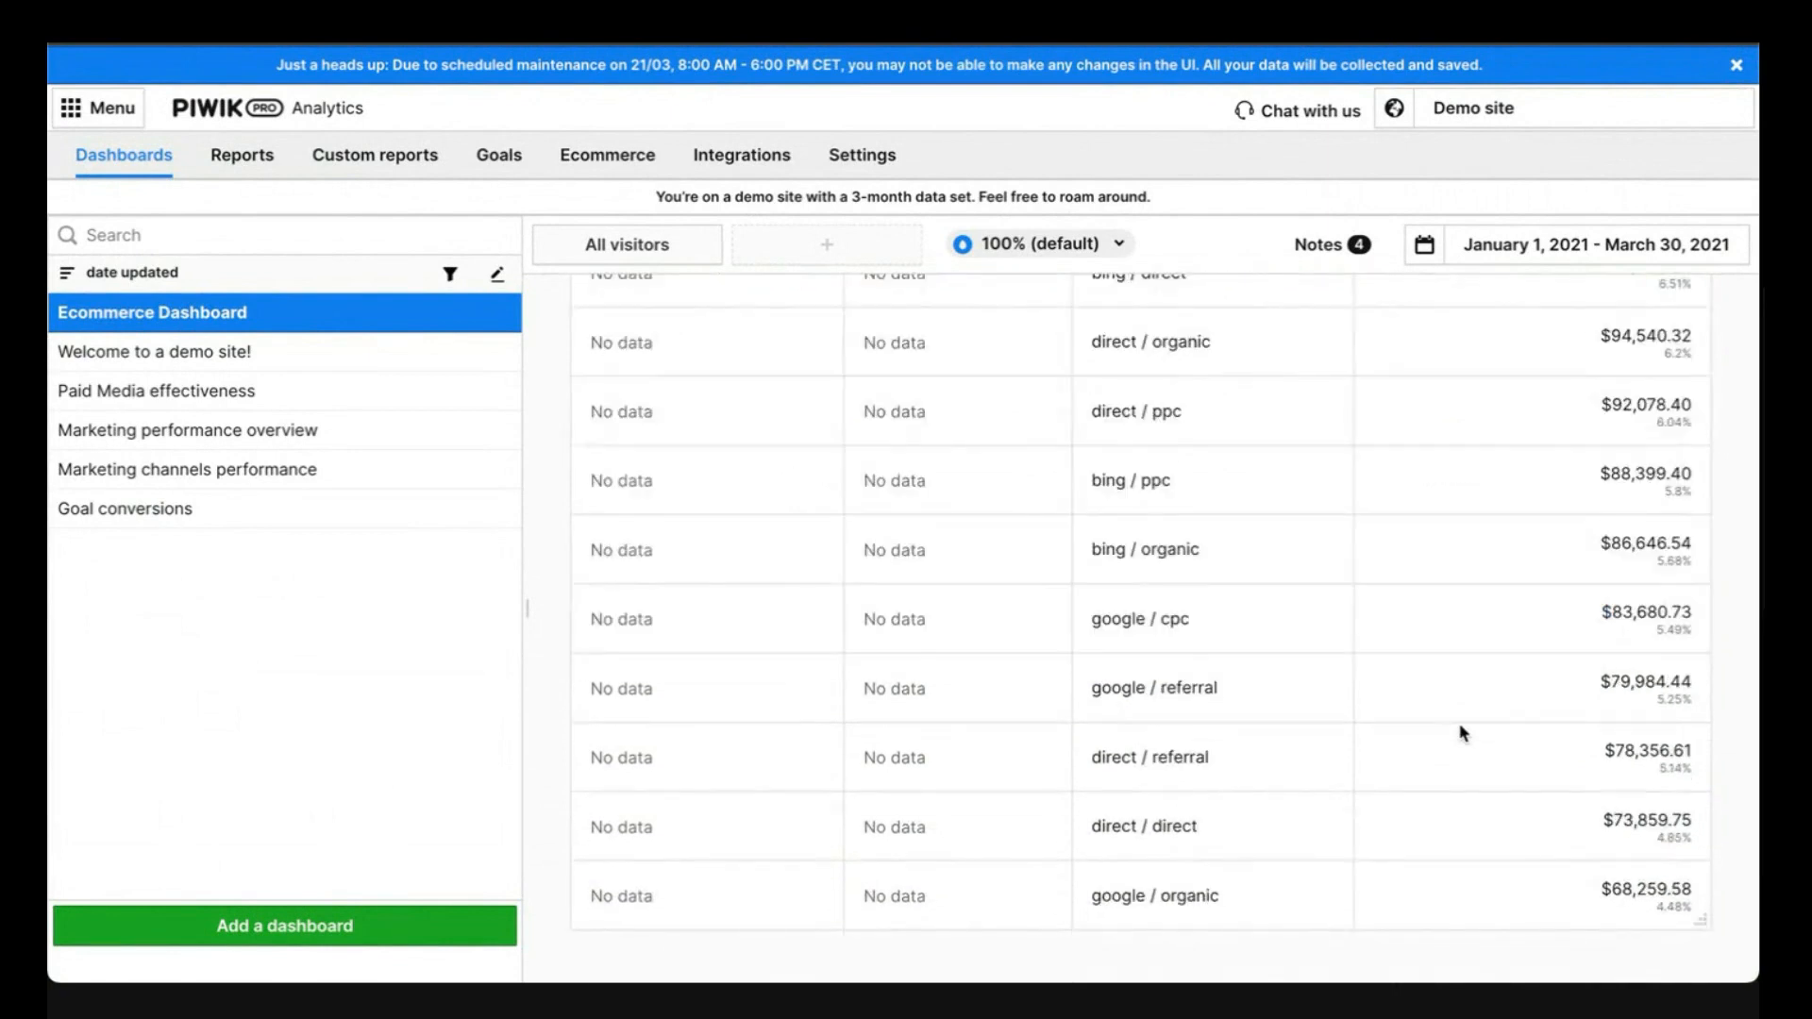
scroll(1460, 732, up, 8)
scroll(1460, 732, down, 7)
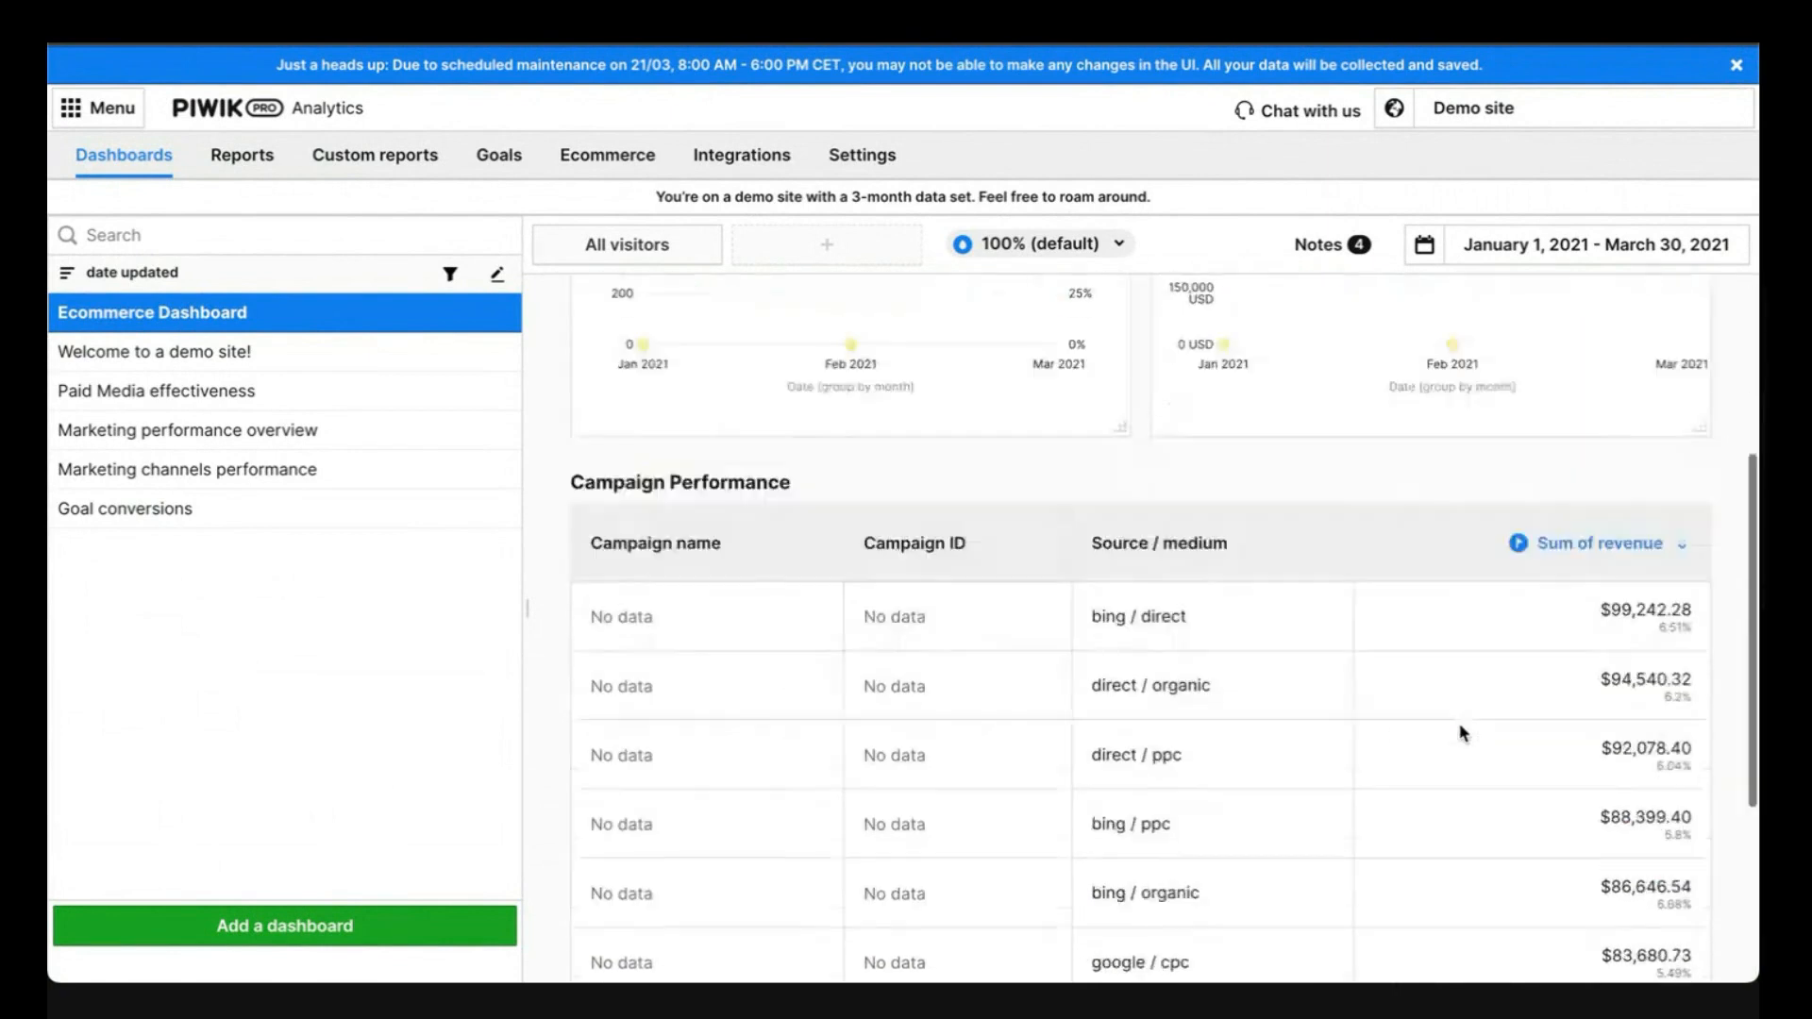
scroll(1389, 837, up, 6)
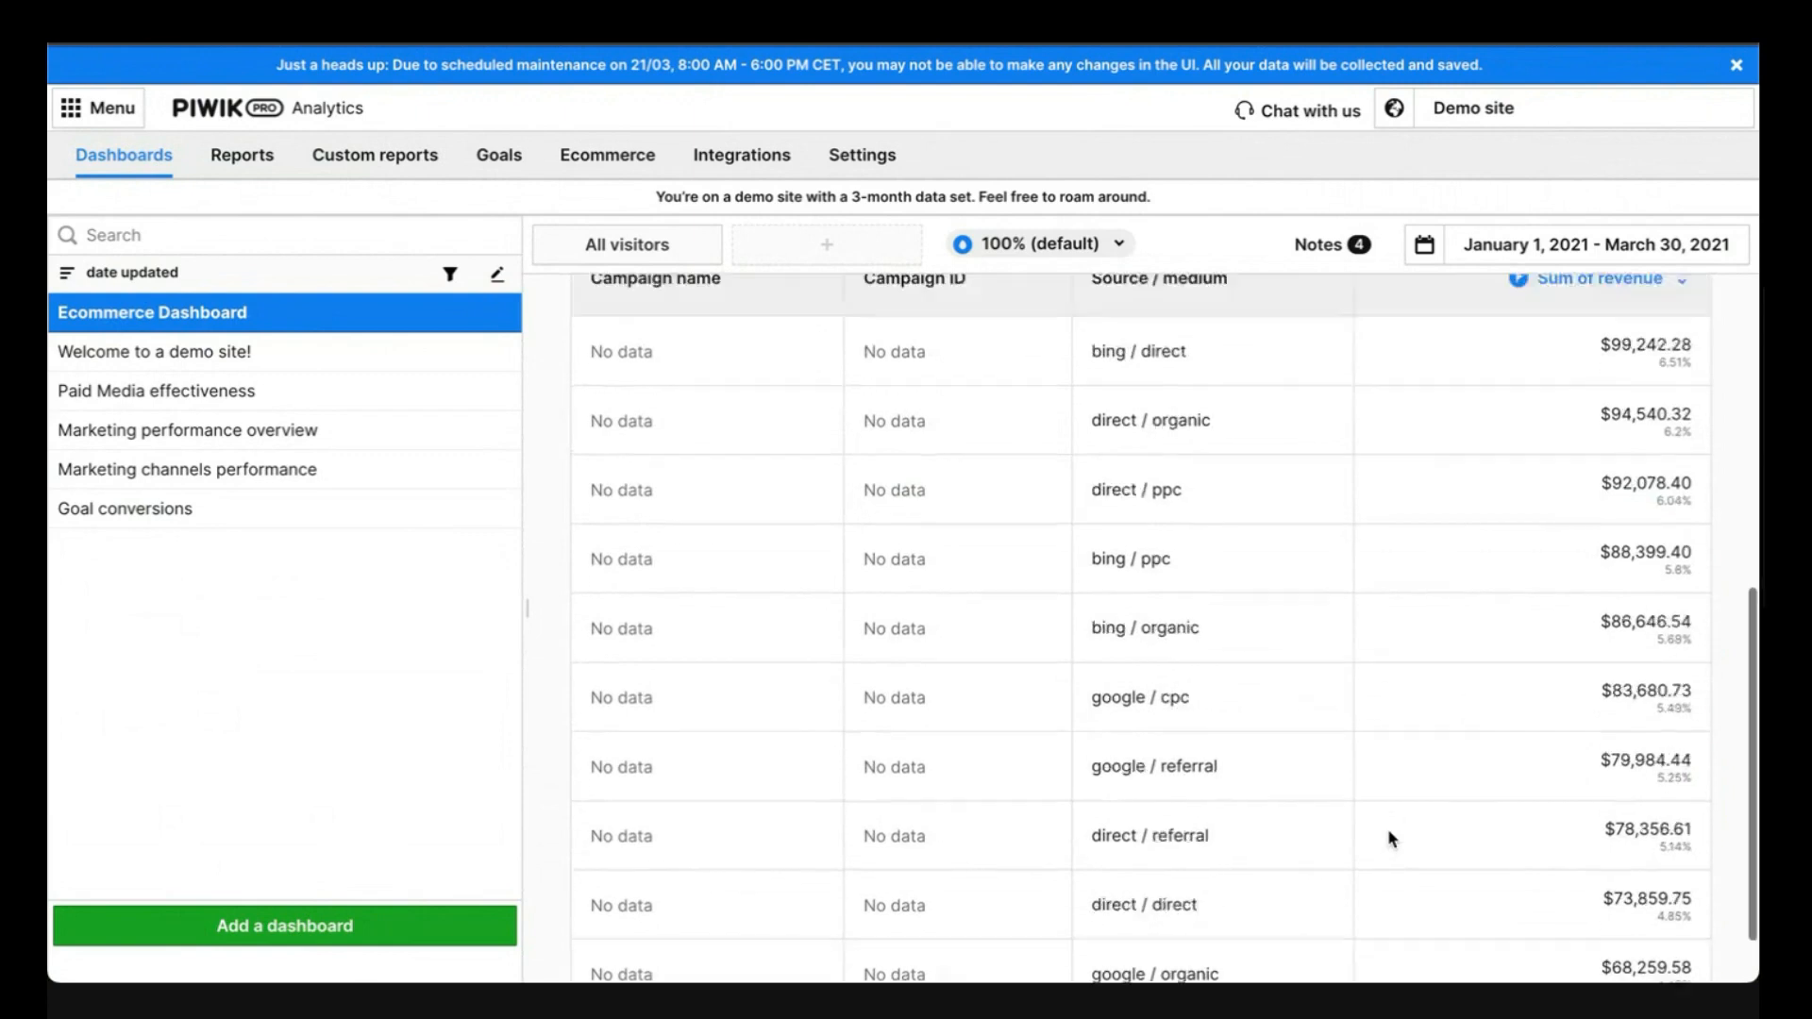
Edit the Campaign Performance widget to show 5 rows and save it
click(1692, 699)
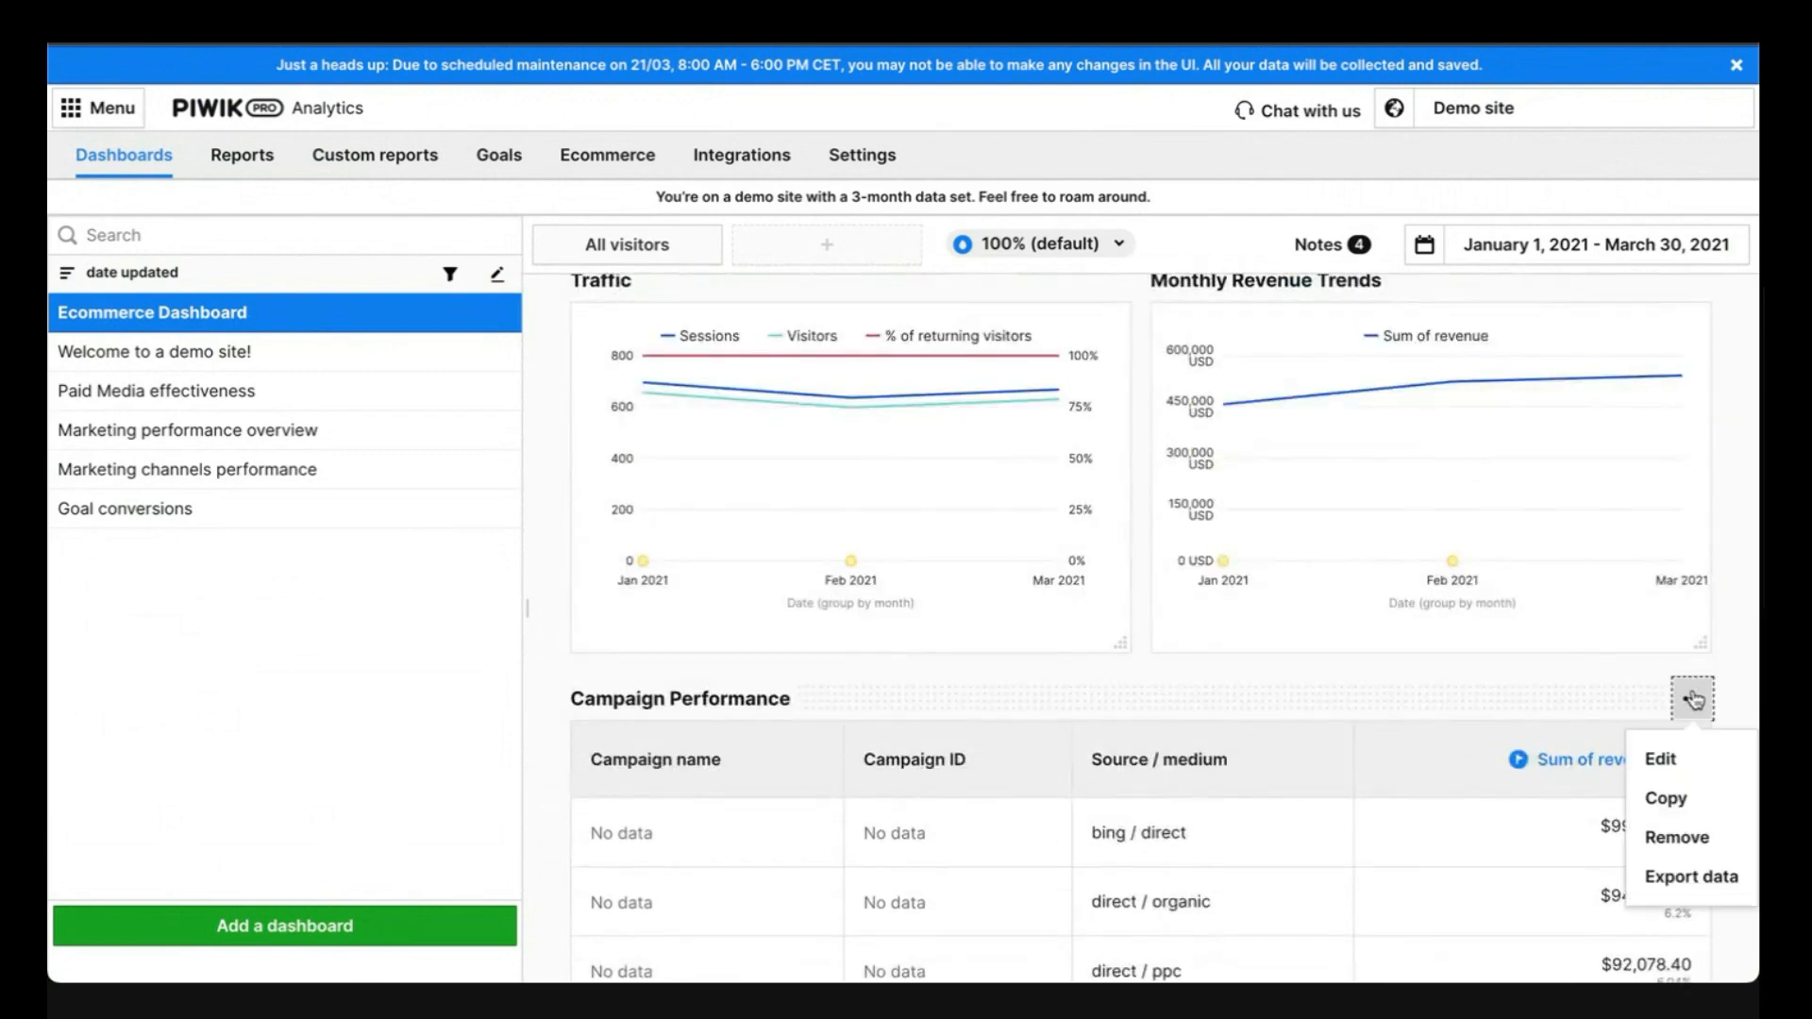
click(1663, 759)
click(270, 793)
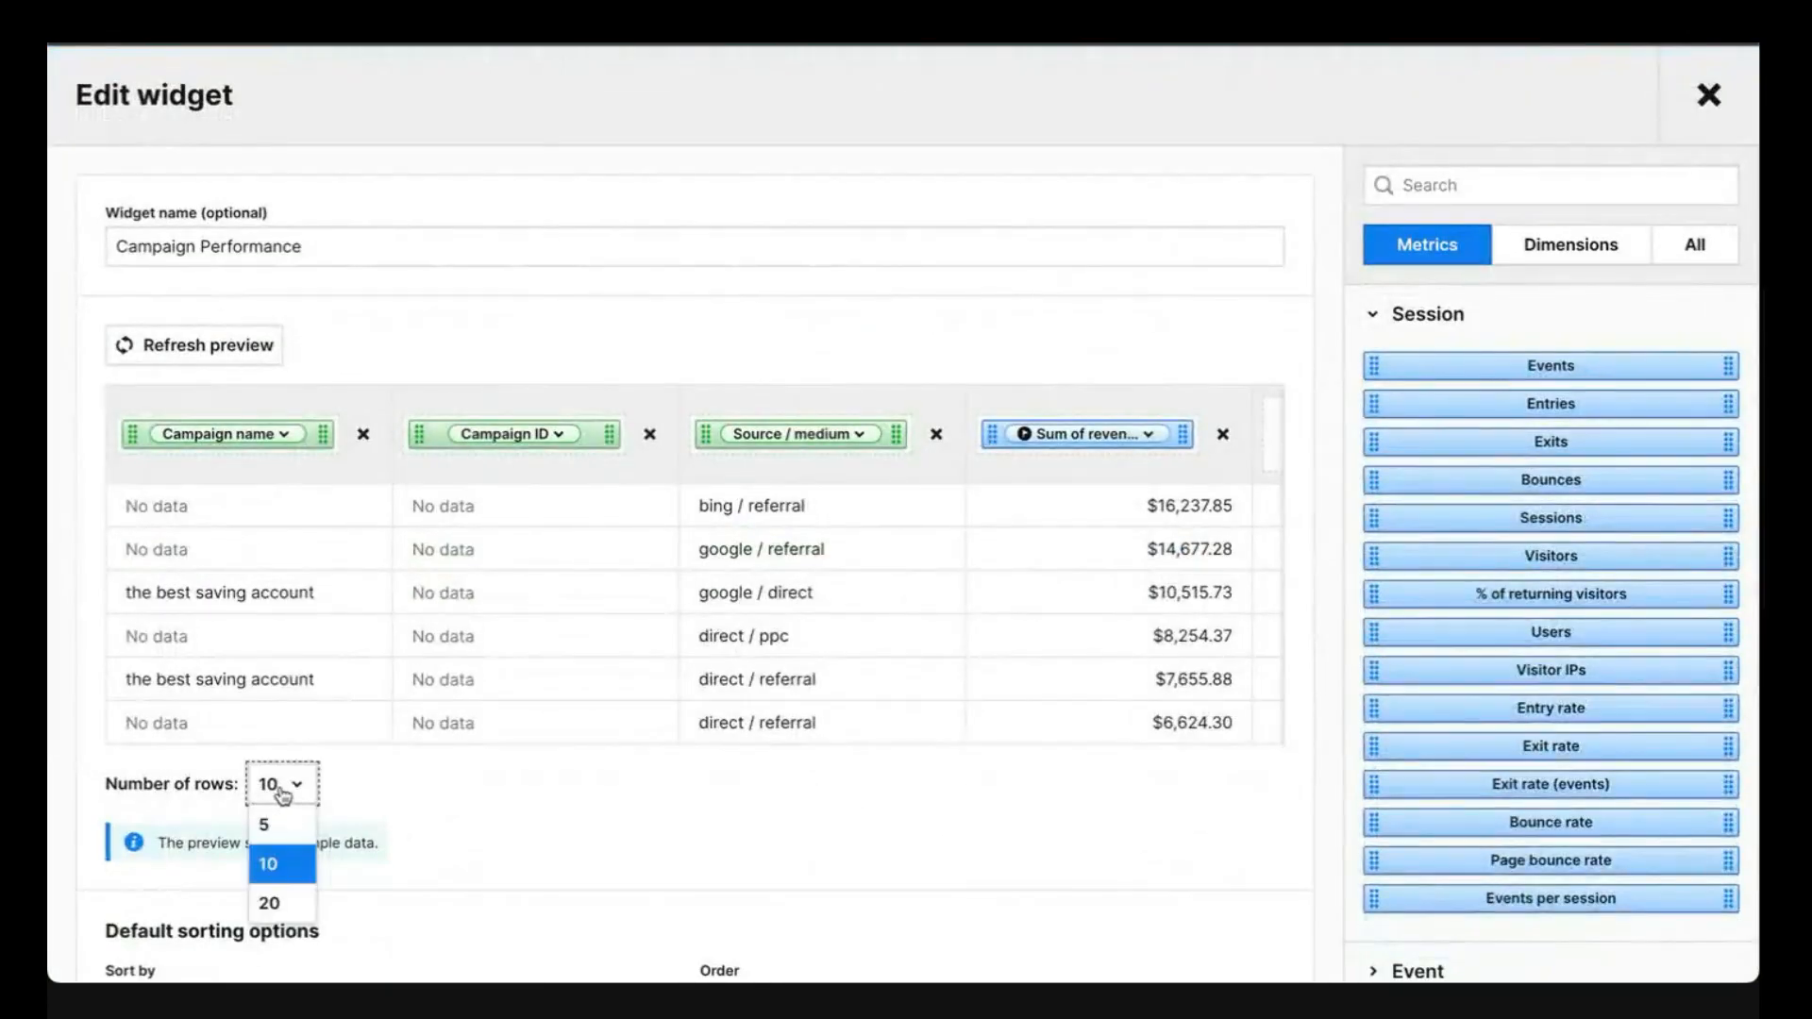
click(272, 822)
scroll(296, 832, down, 6)
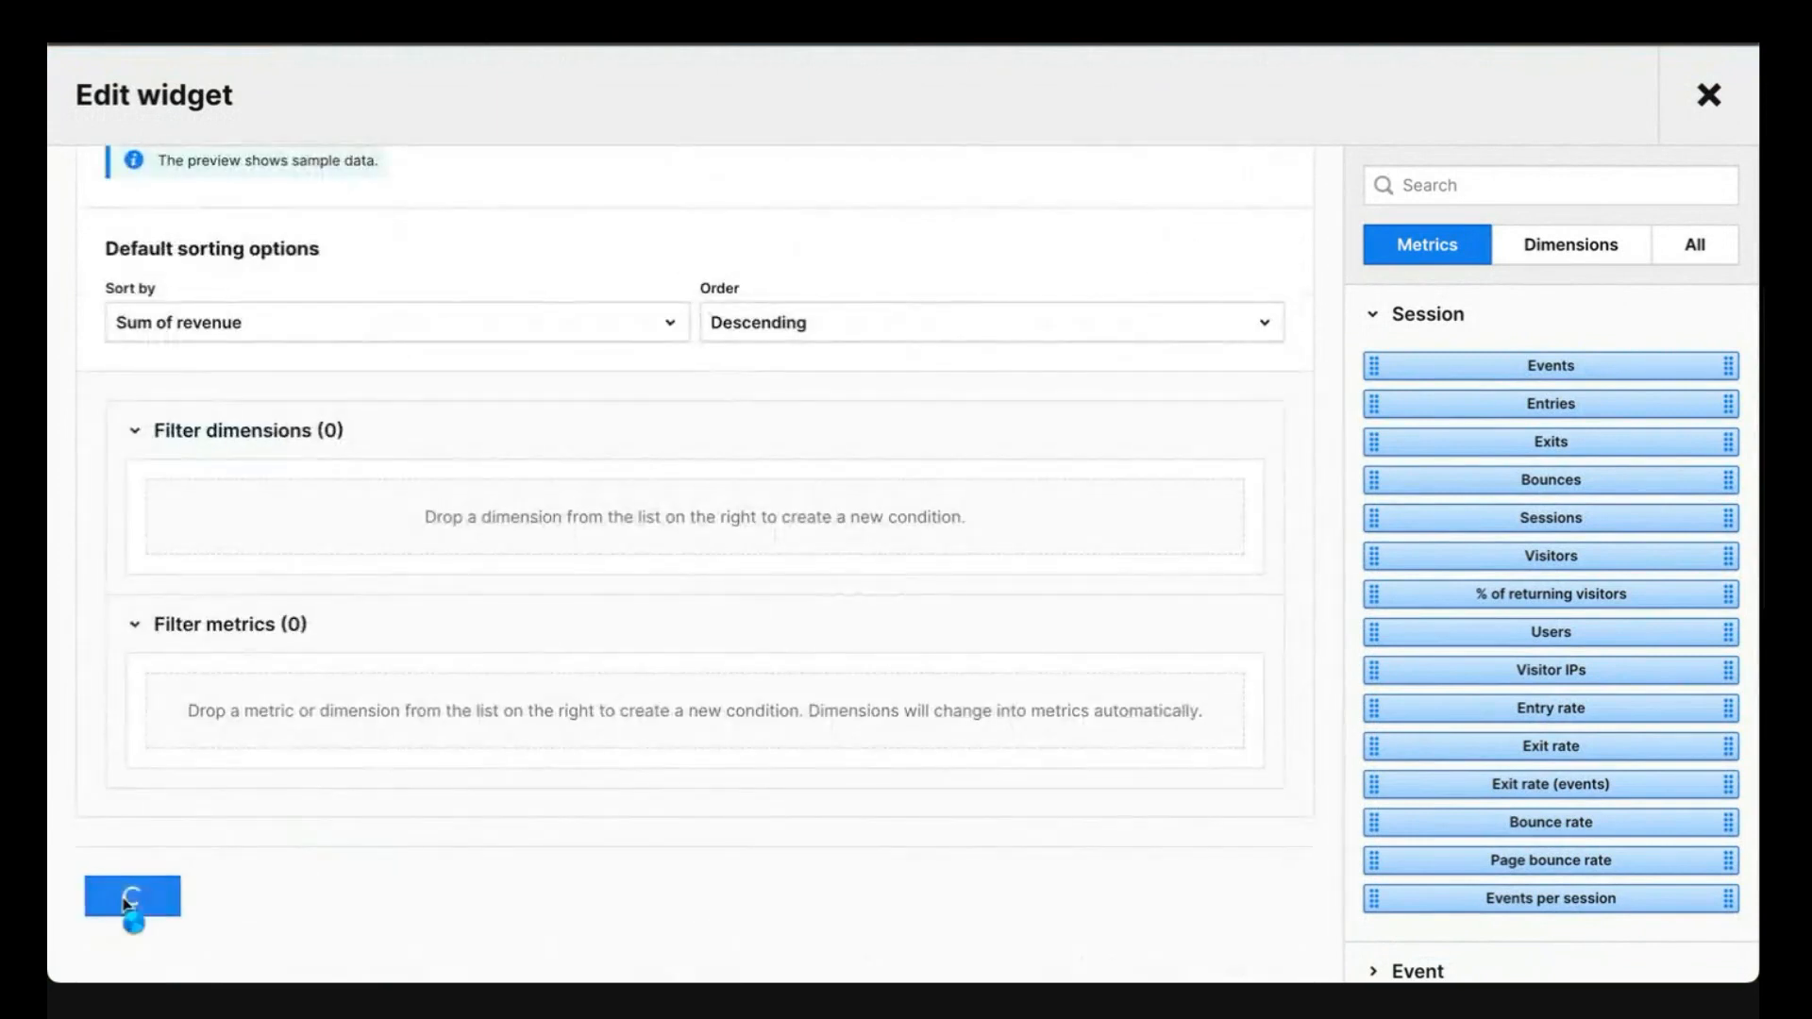
click(132, 897)
scroll(1040, 826, down, 5)
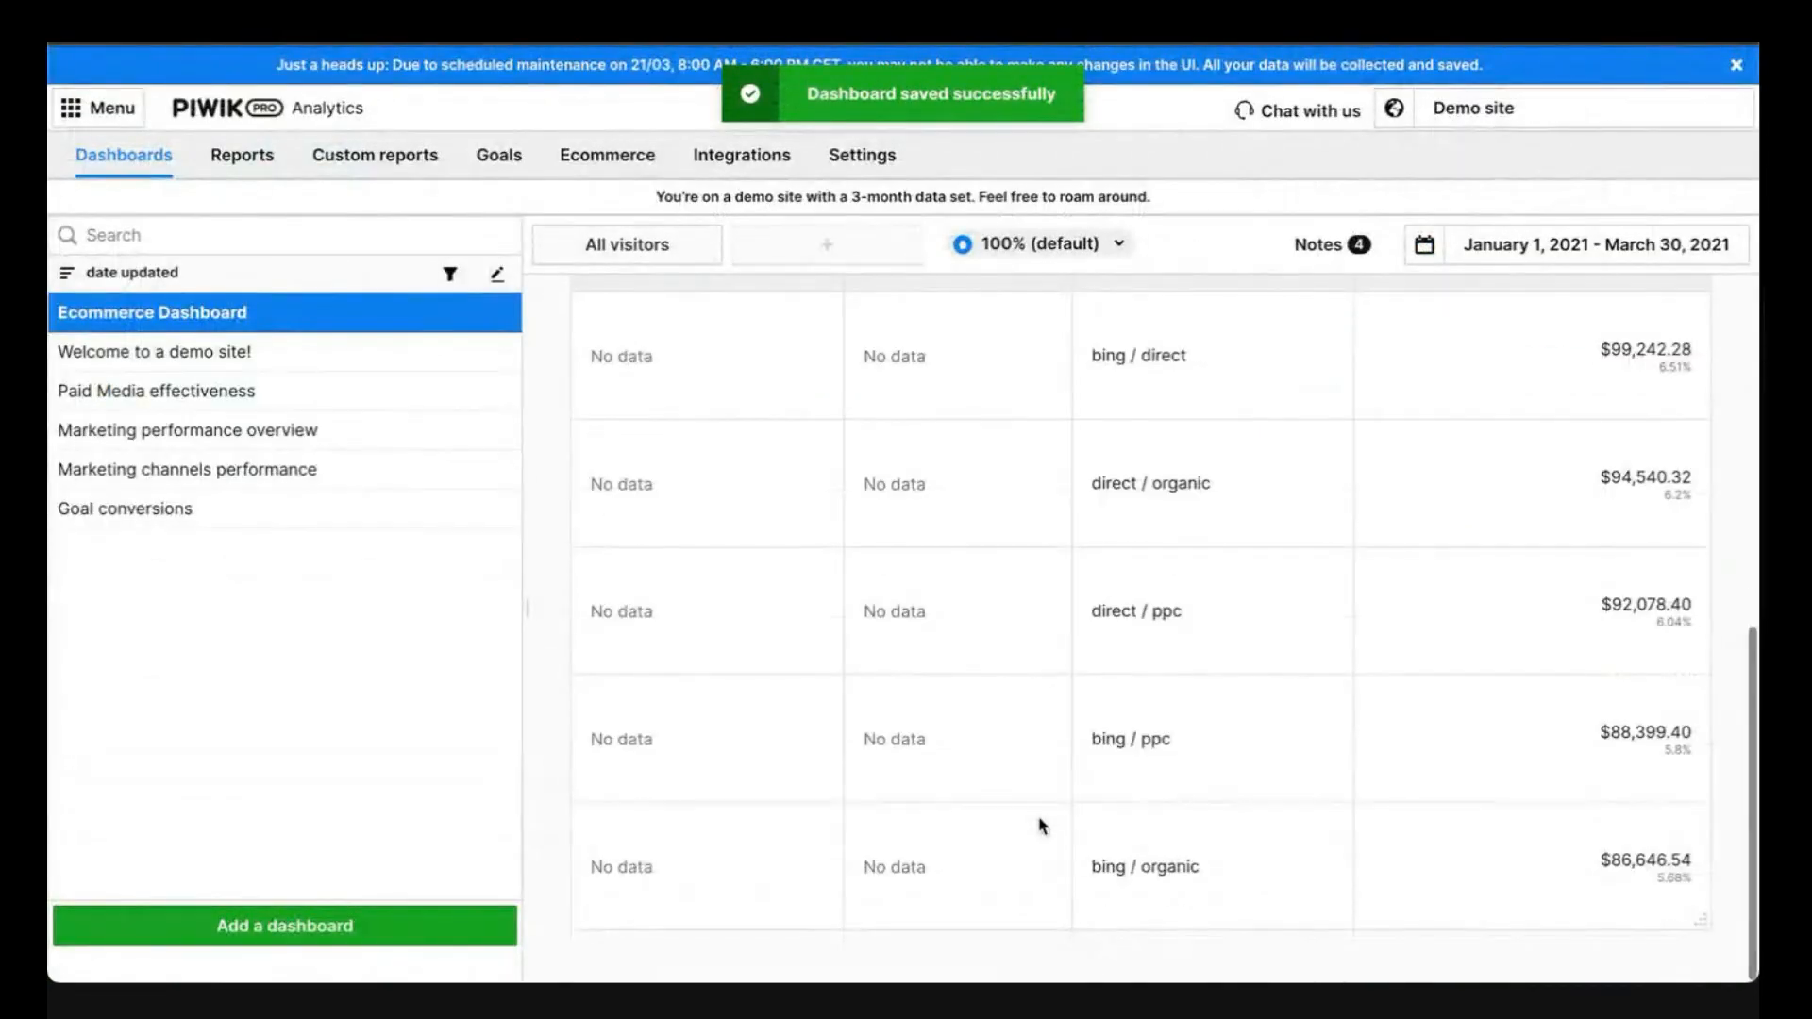
scroll(1040, 826, up, 6)
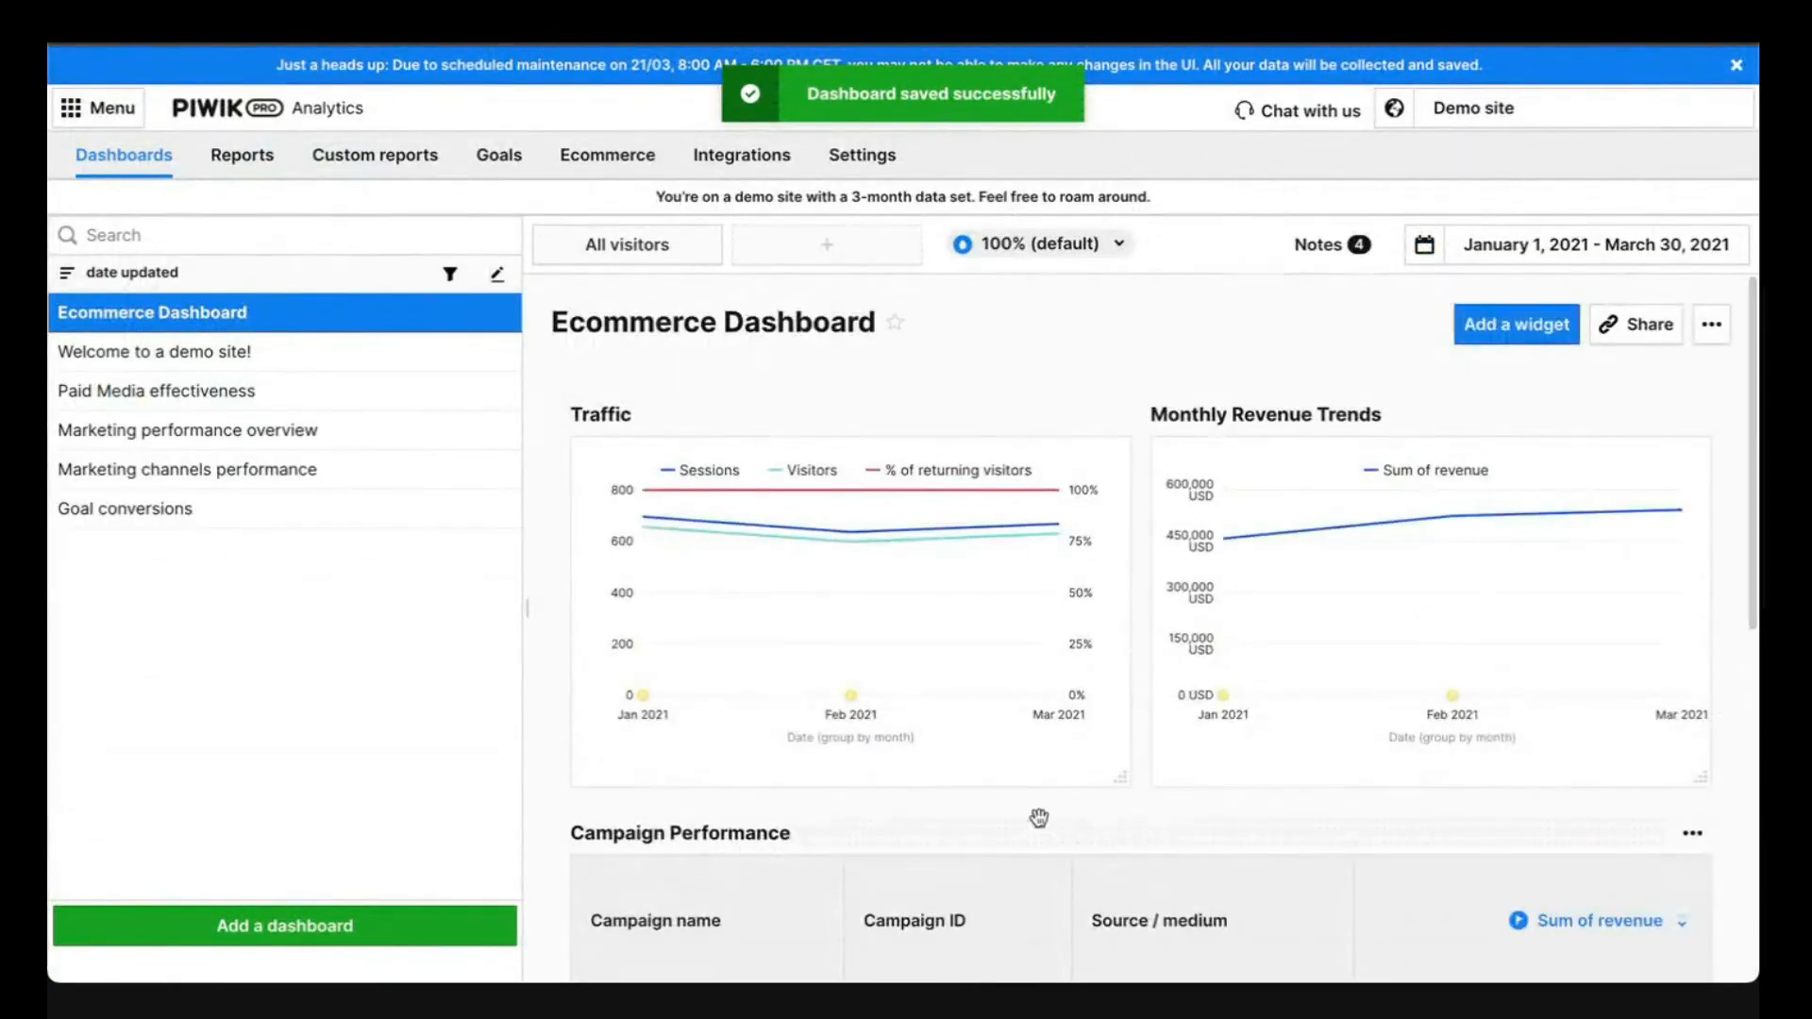
scroll(1040, 825, down, 6)
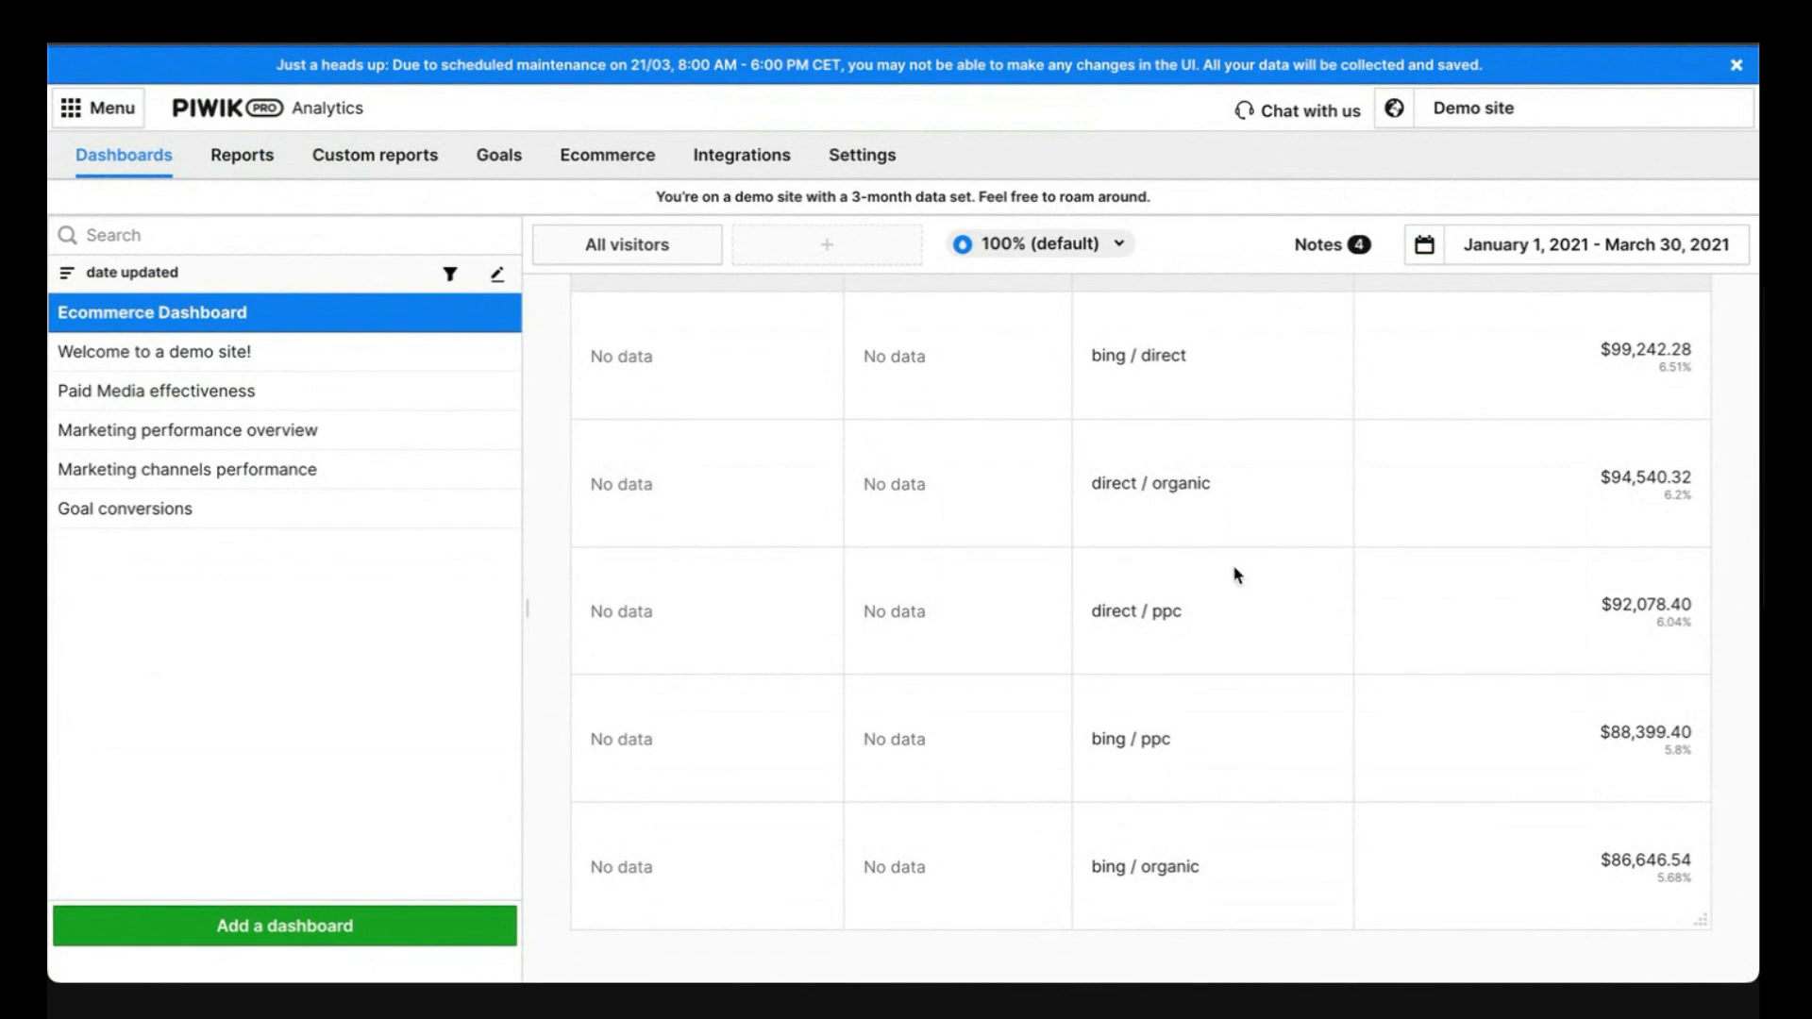
scroll(1236, 574, up, 6)
mouse_move(1226, 604)
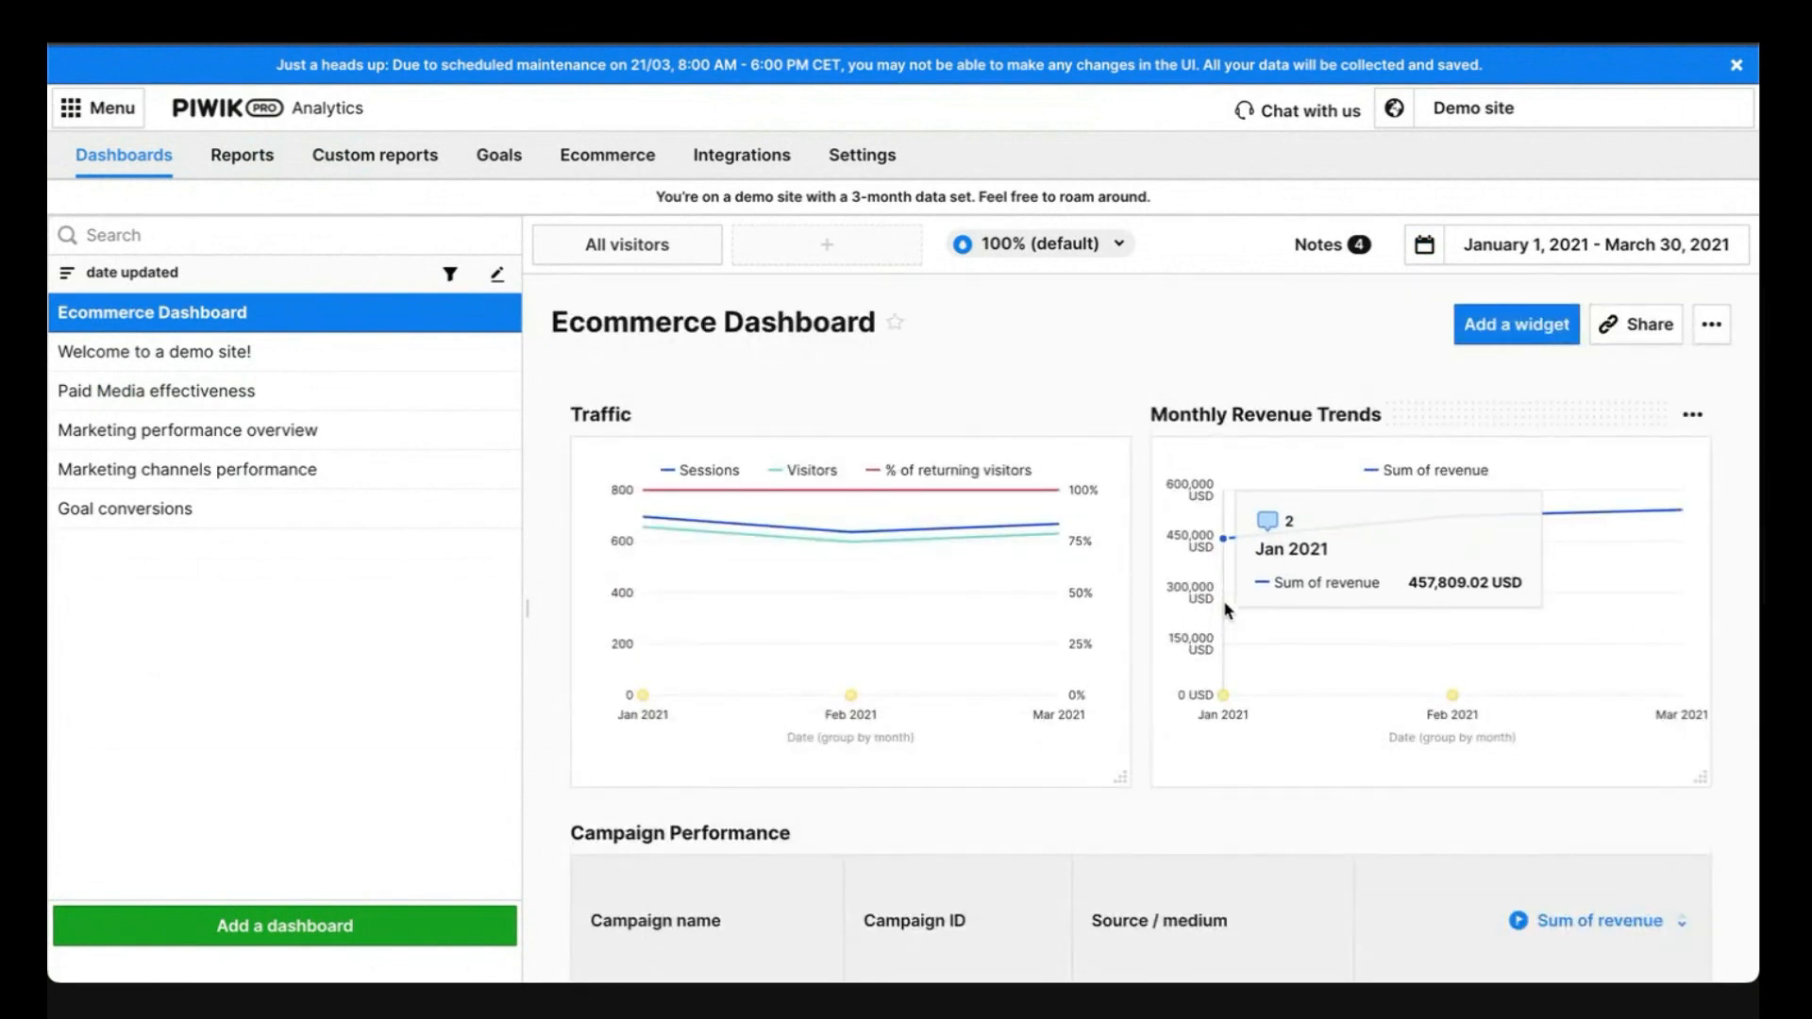
Start a pie chart widget on the Ecommerce Dashboard and name it "Device Performance"
click(1501, 328)
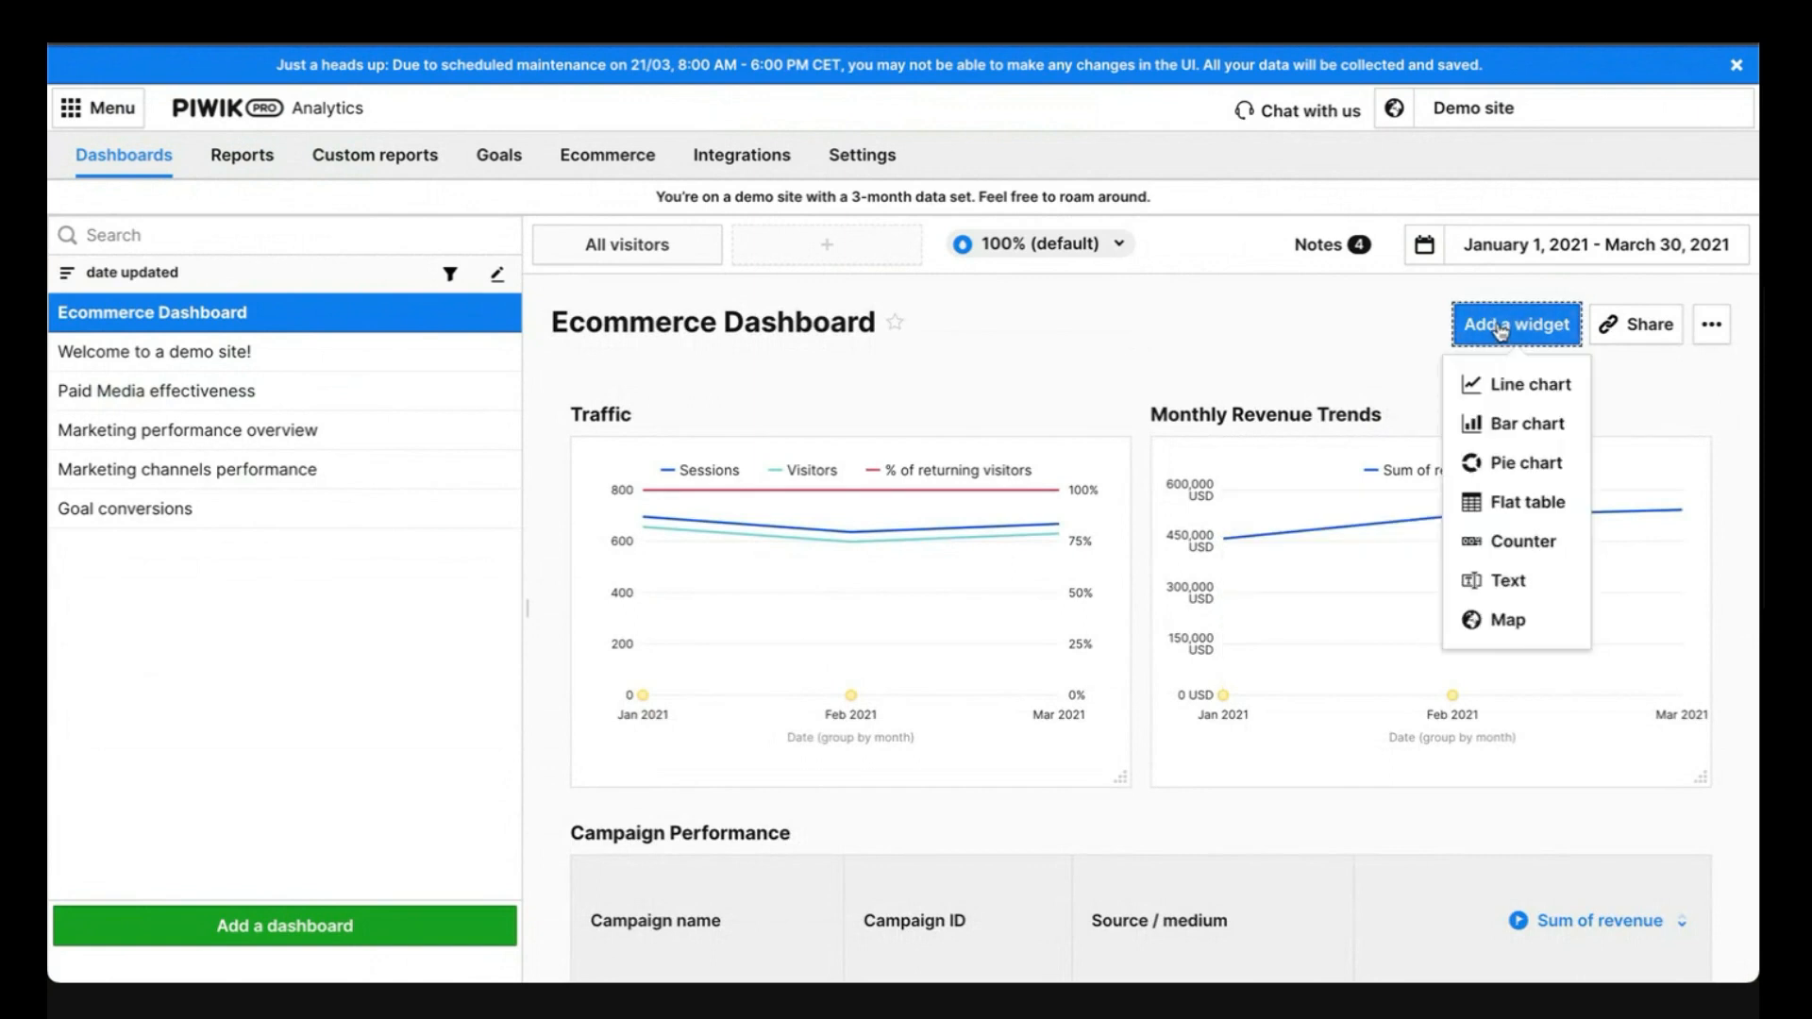
click(1529, 466)
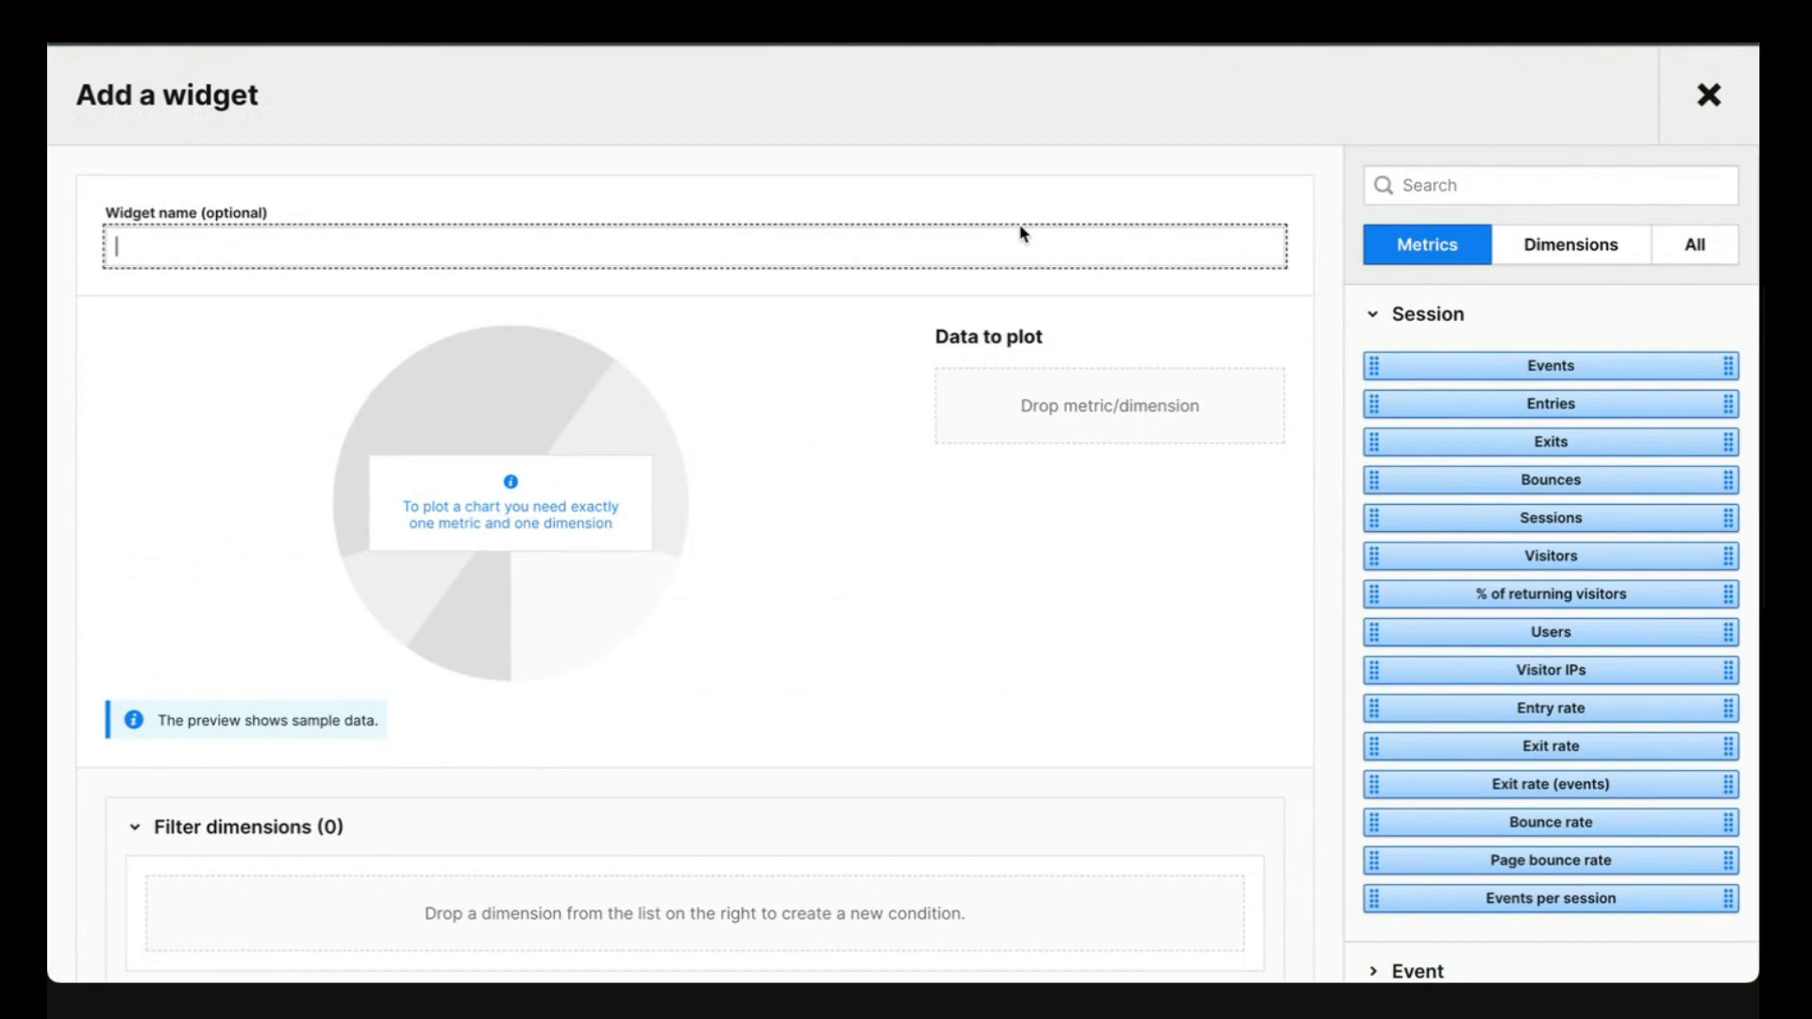
text(Device Performance)
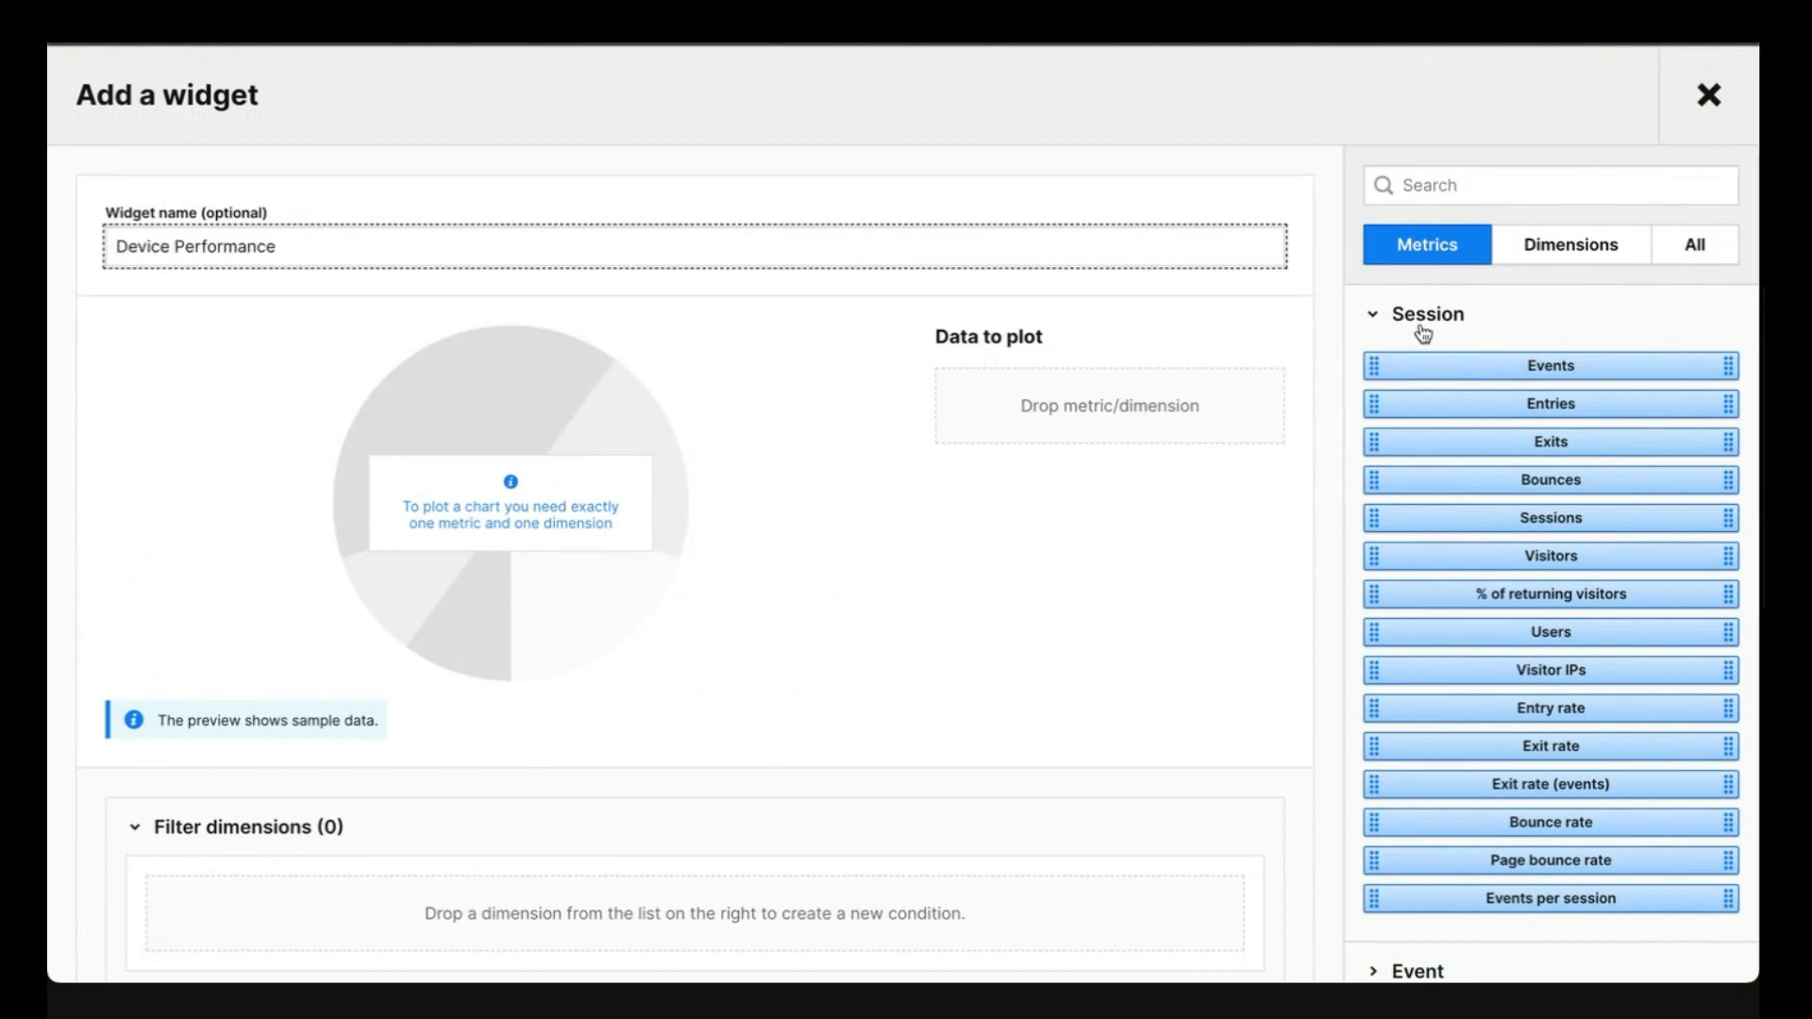
Find the Sessions metric and add it to the pie chart's data to plot
click(1521, 182)
text(sess)
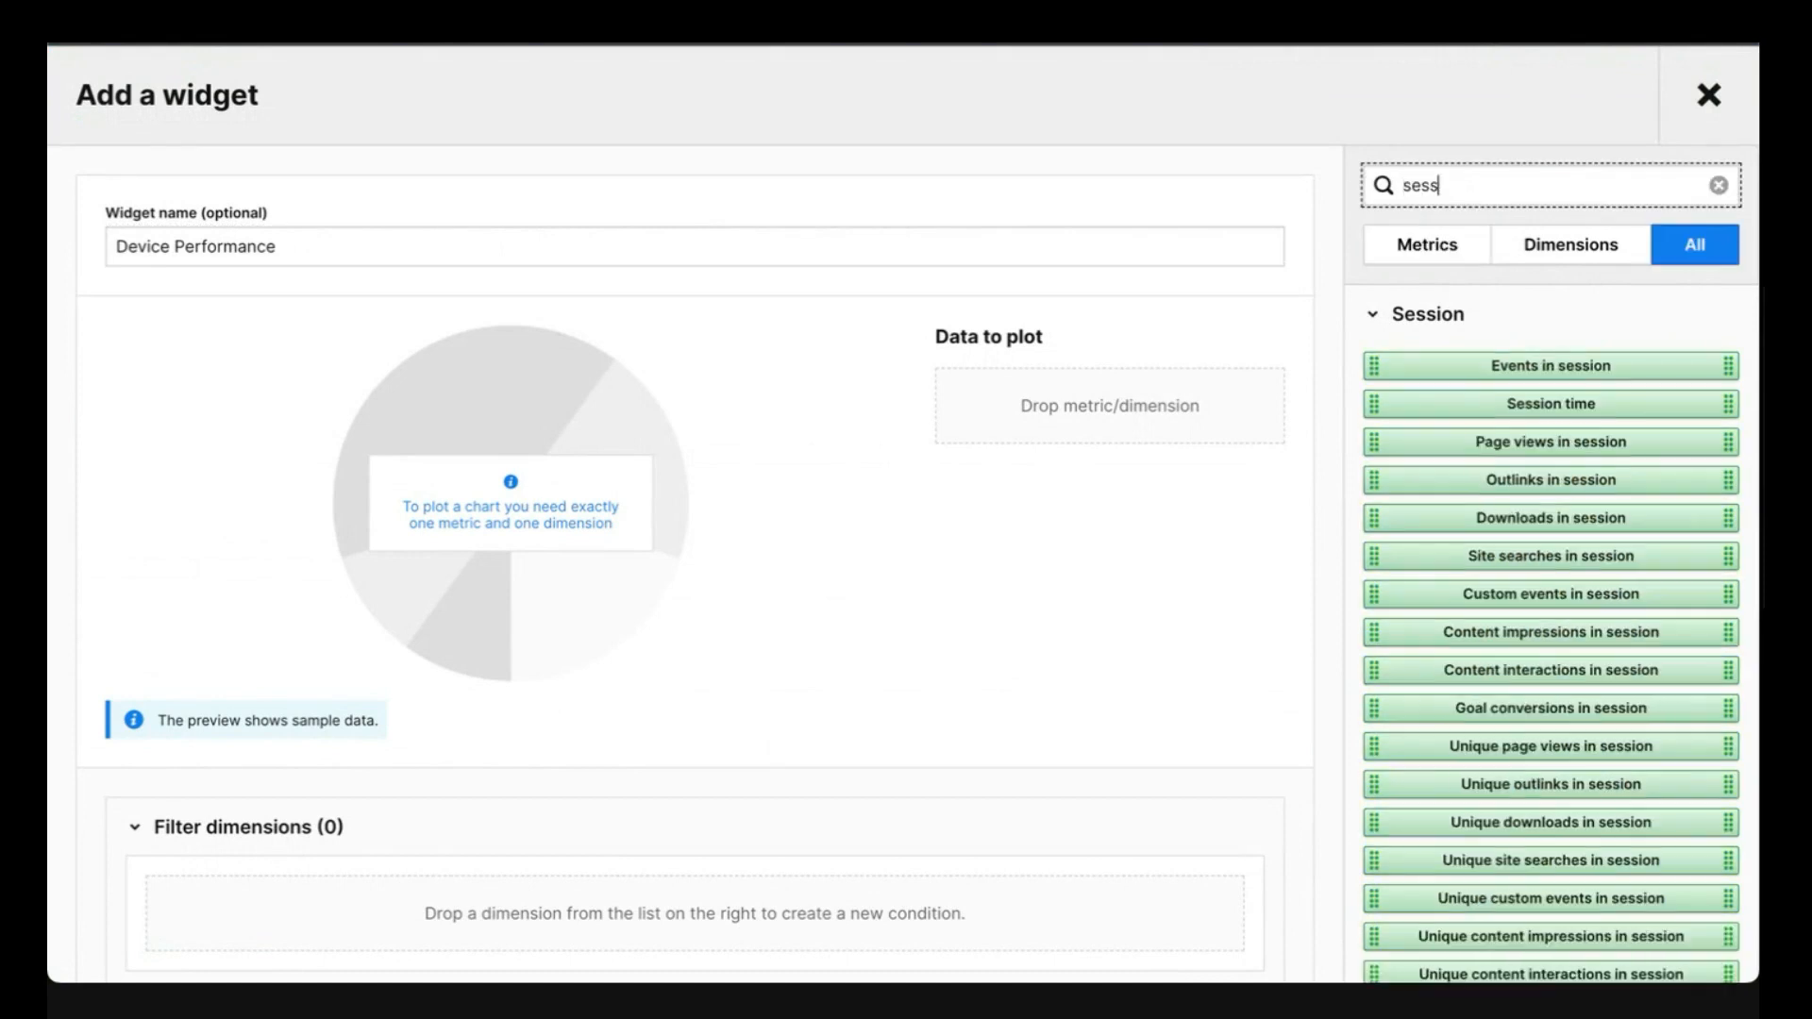
text(ions)
drag(1529, 366, 1103, 387)
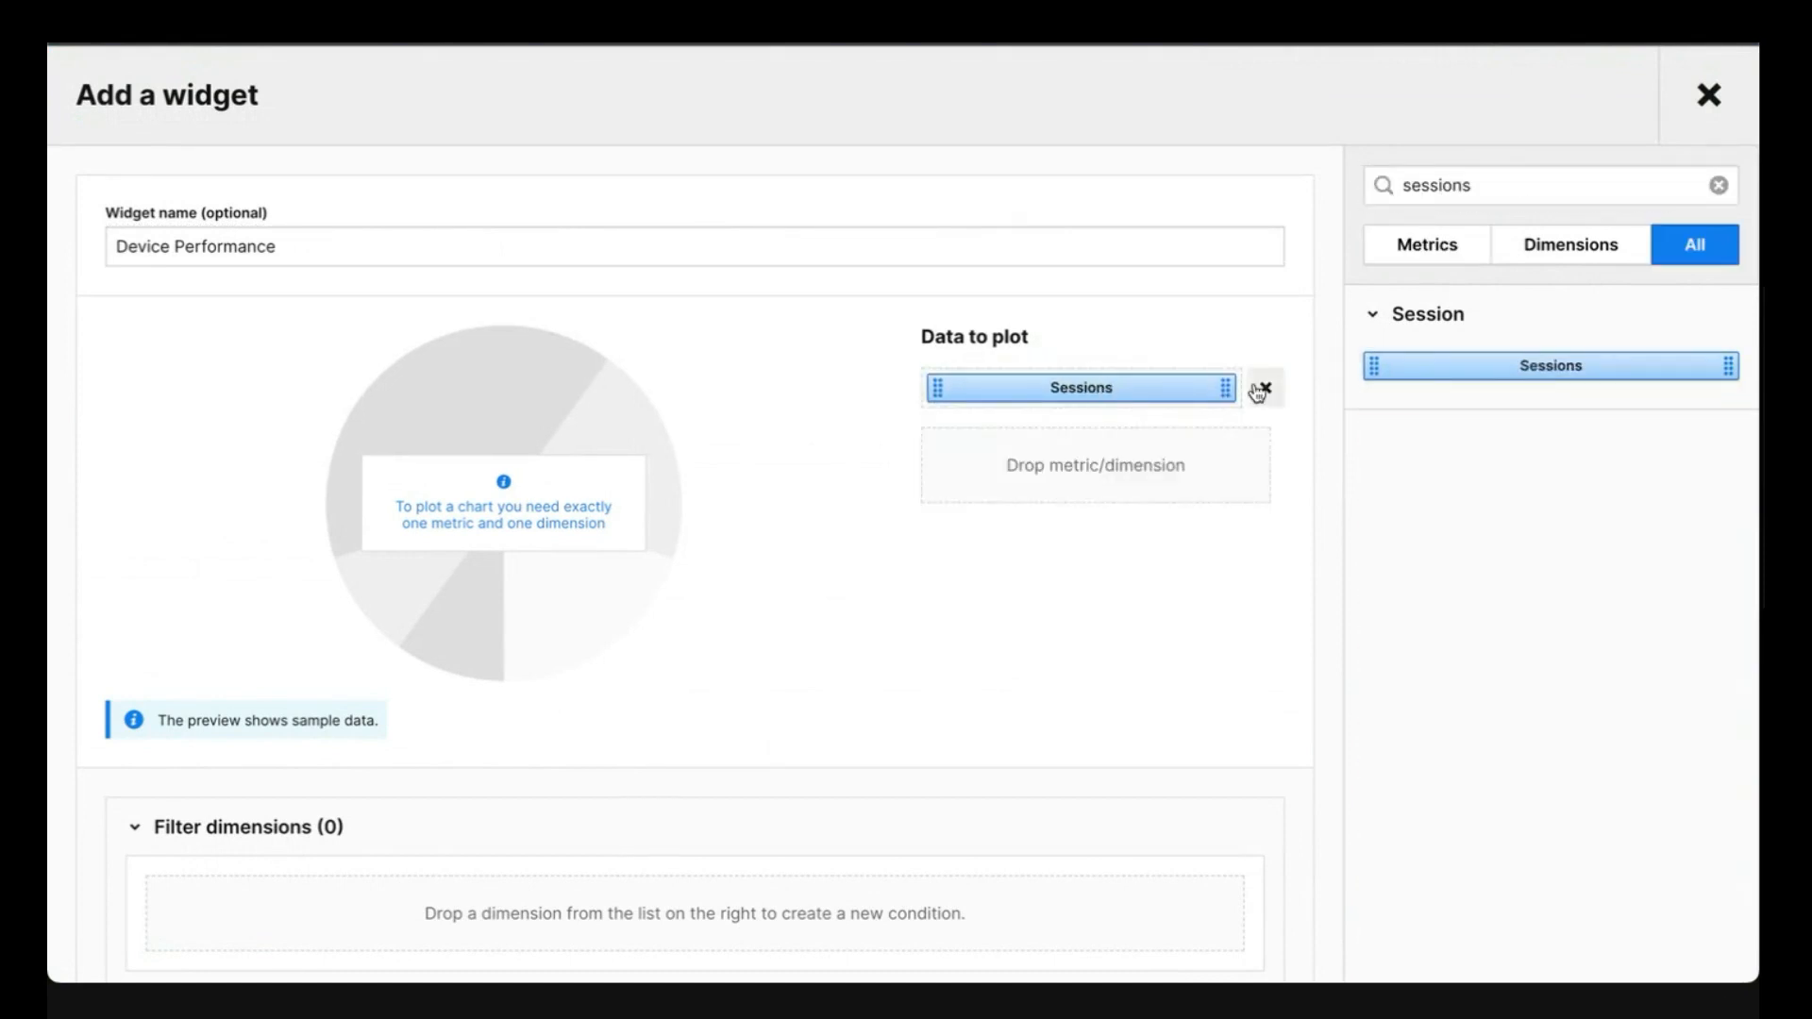
Add the Device type dimension to the pie chart and save the Device Performance widget
click(1526, 185)
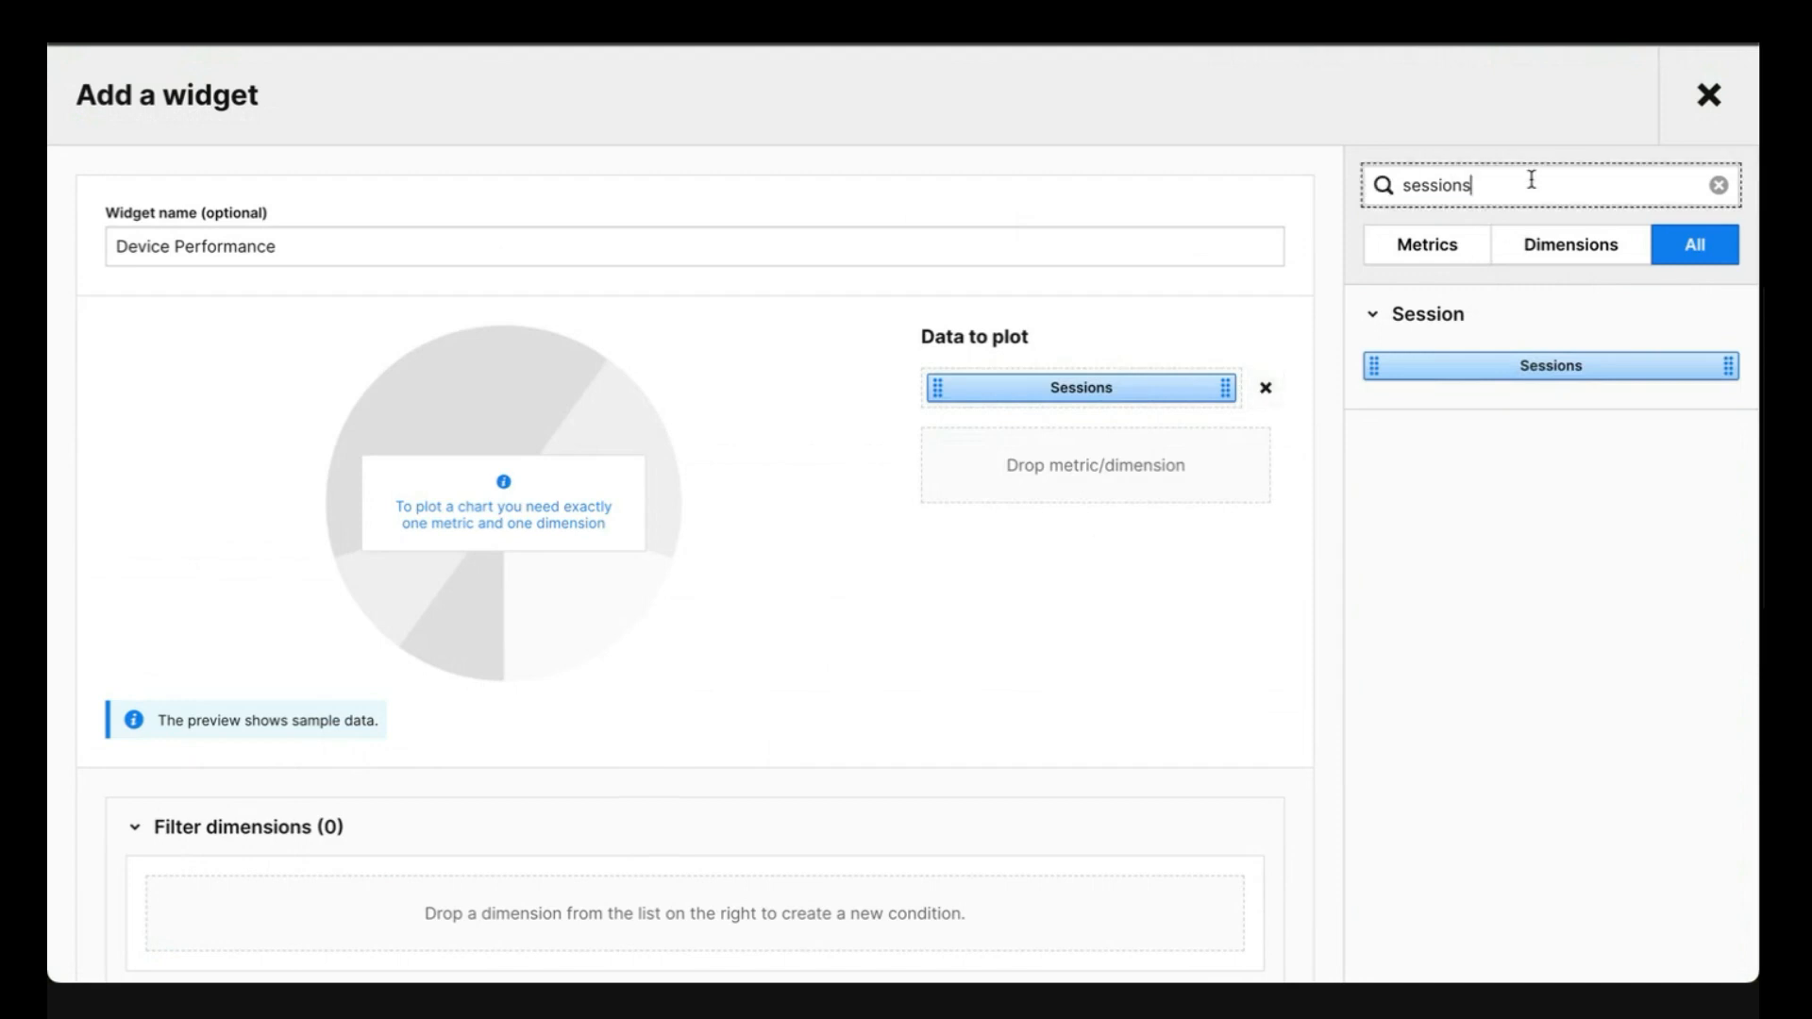
key(ctrl+a)
text(device)
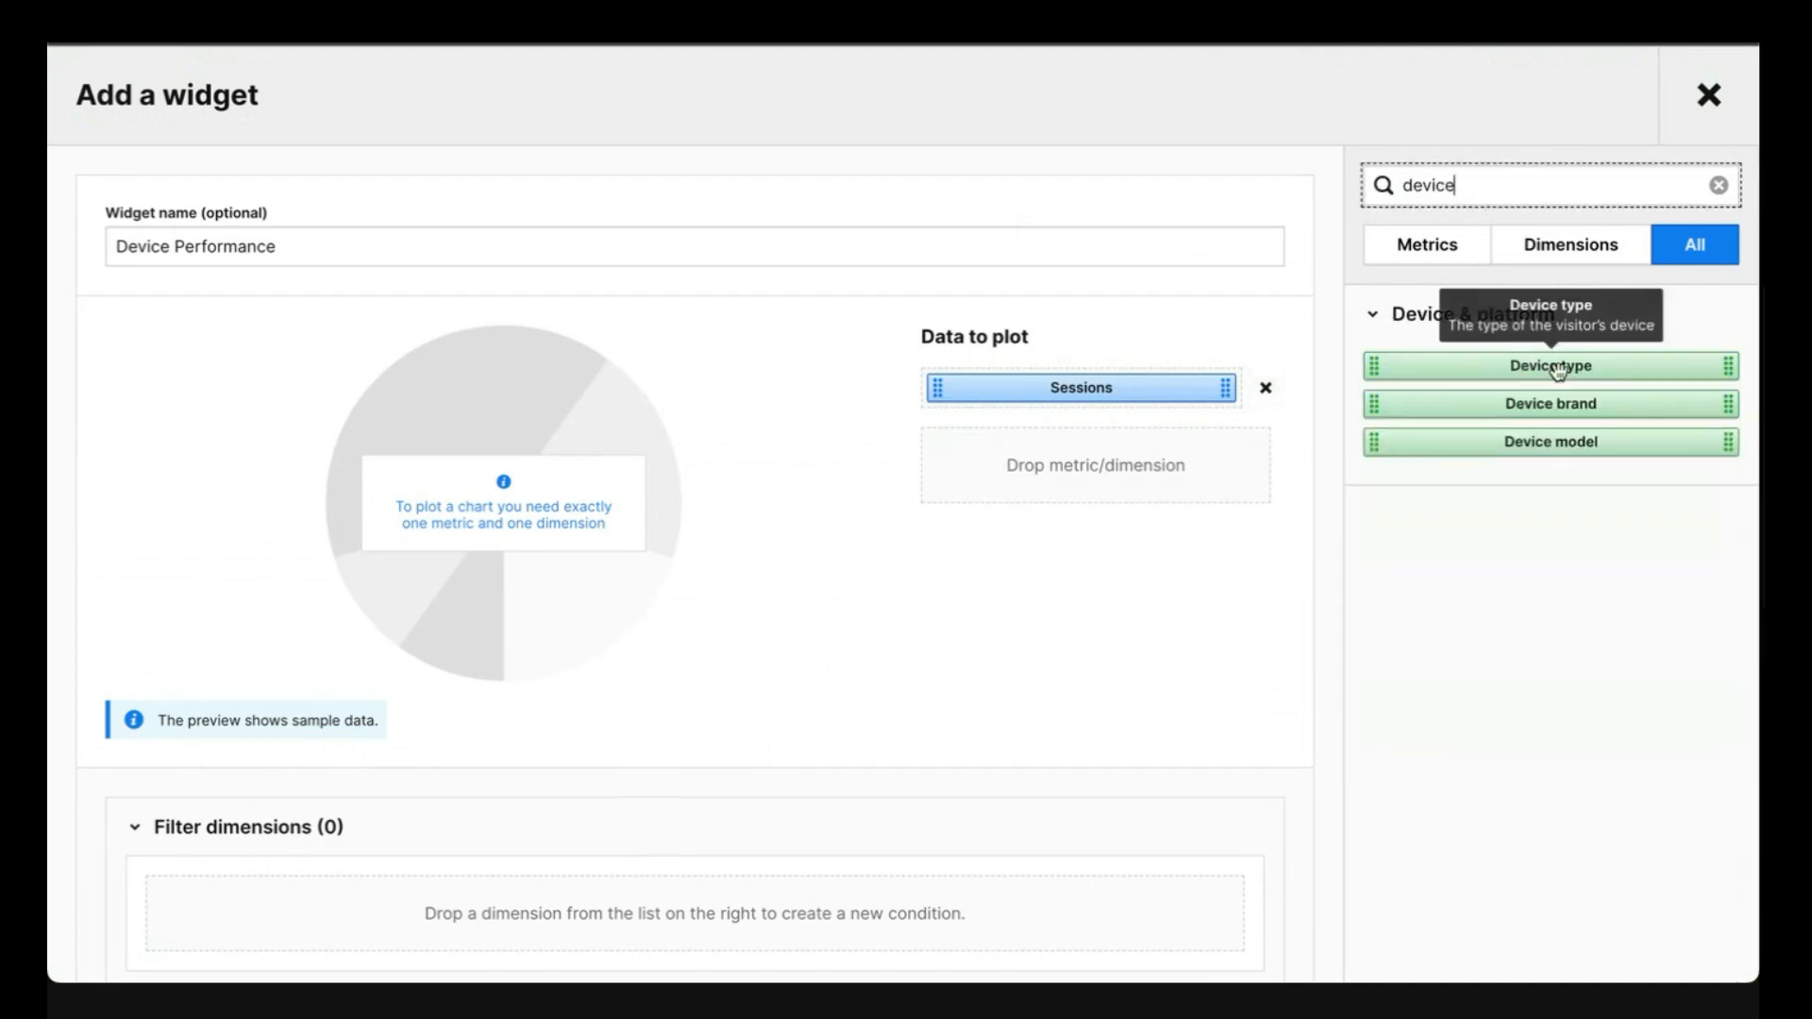
drag(1553, 367, 1150, 469)
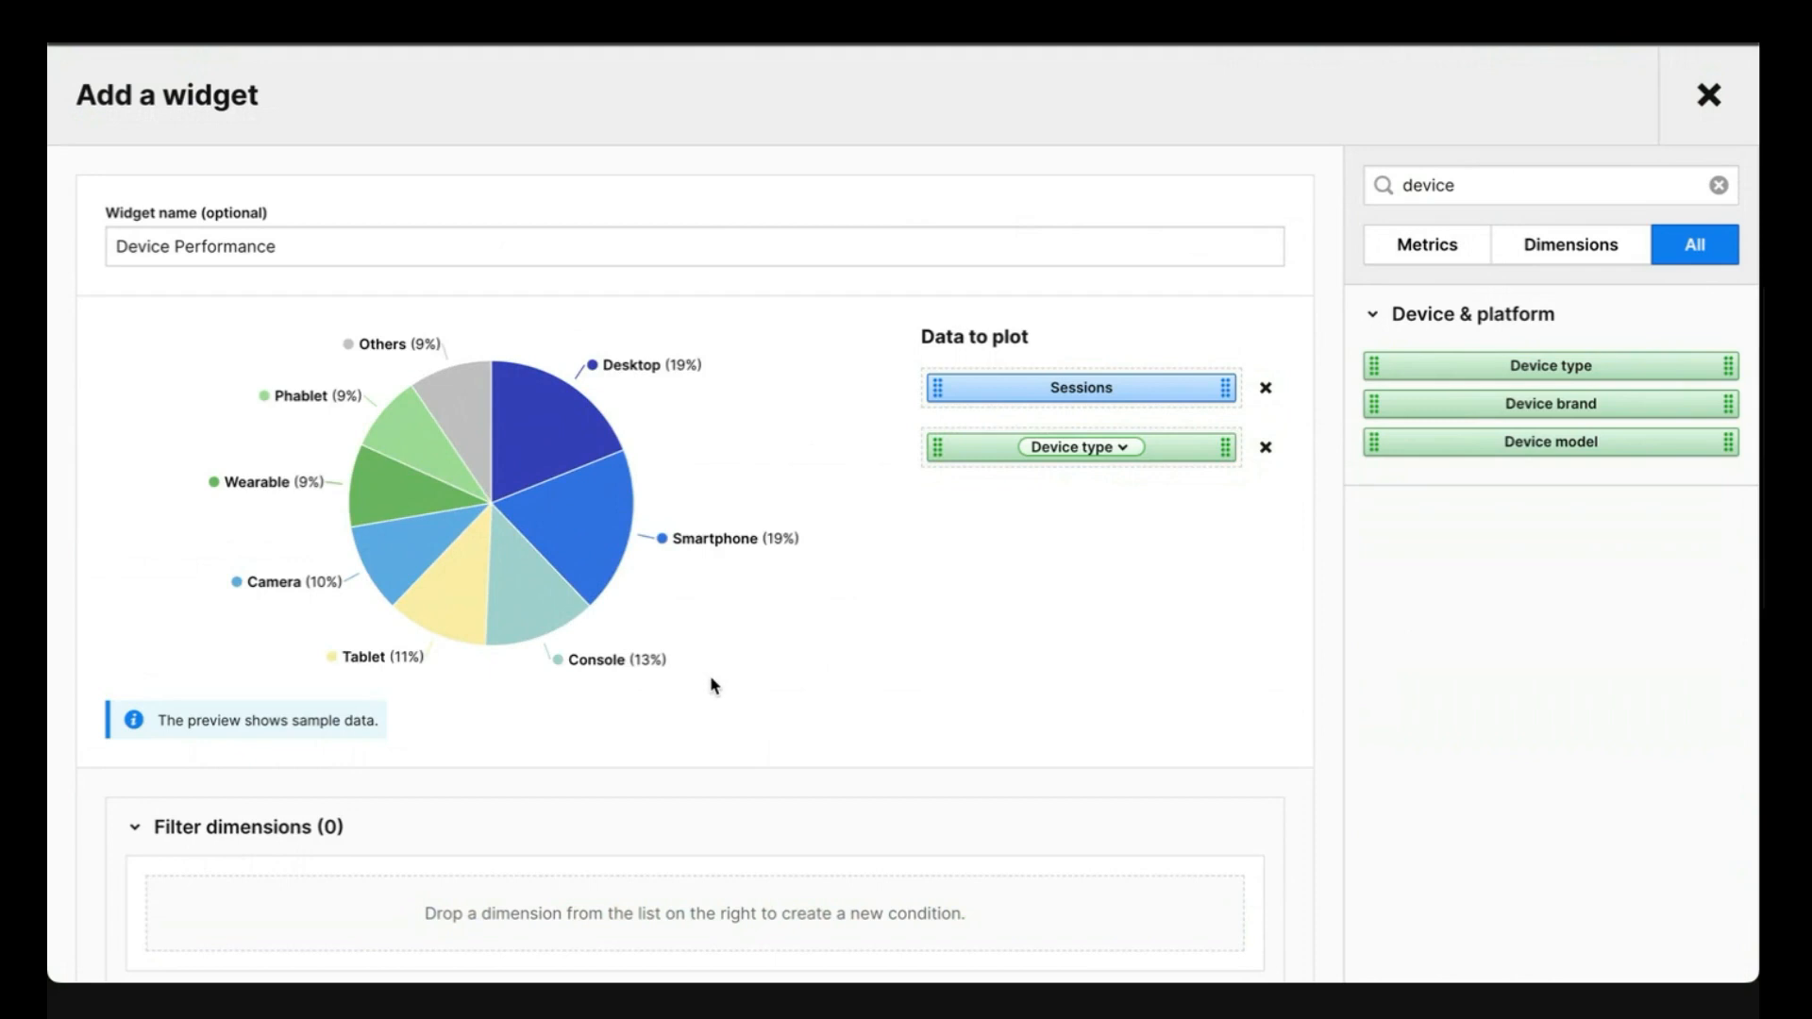
scroll(710, 676, down, 1)
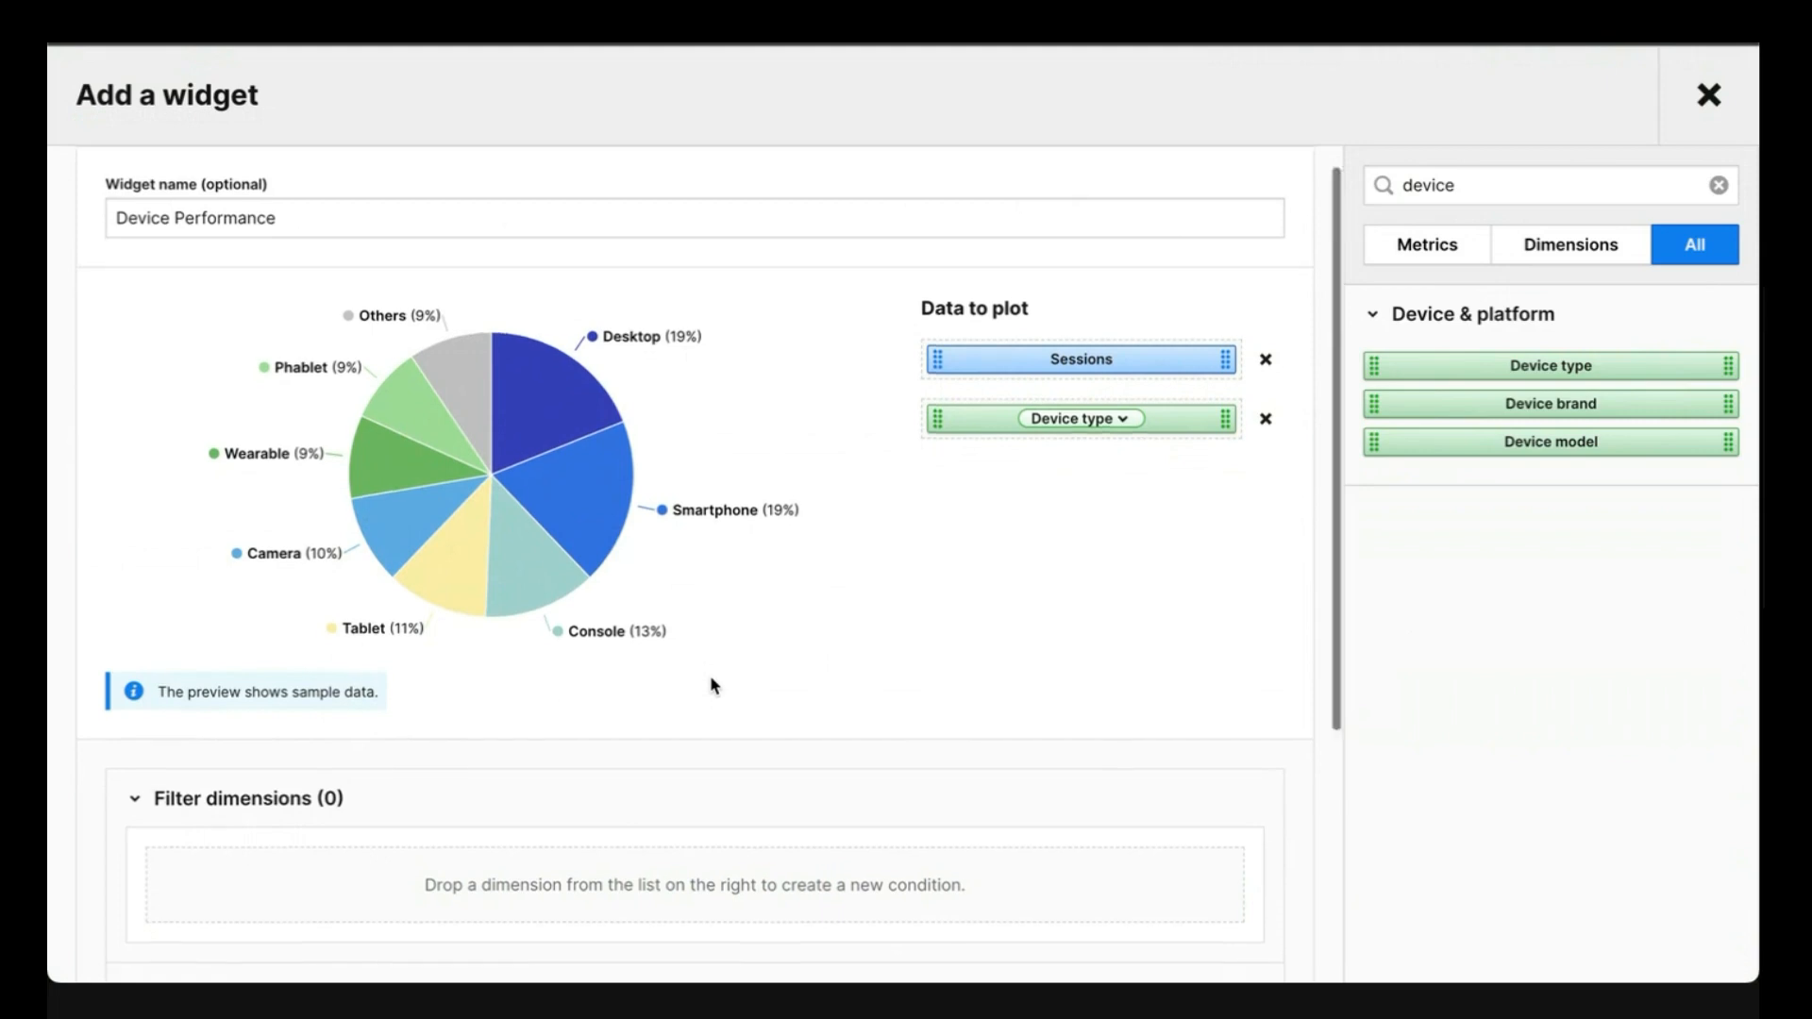
scroll(709, 678, down, 5)
click(132, 897)
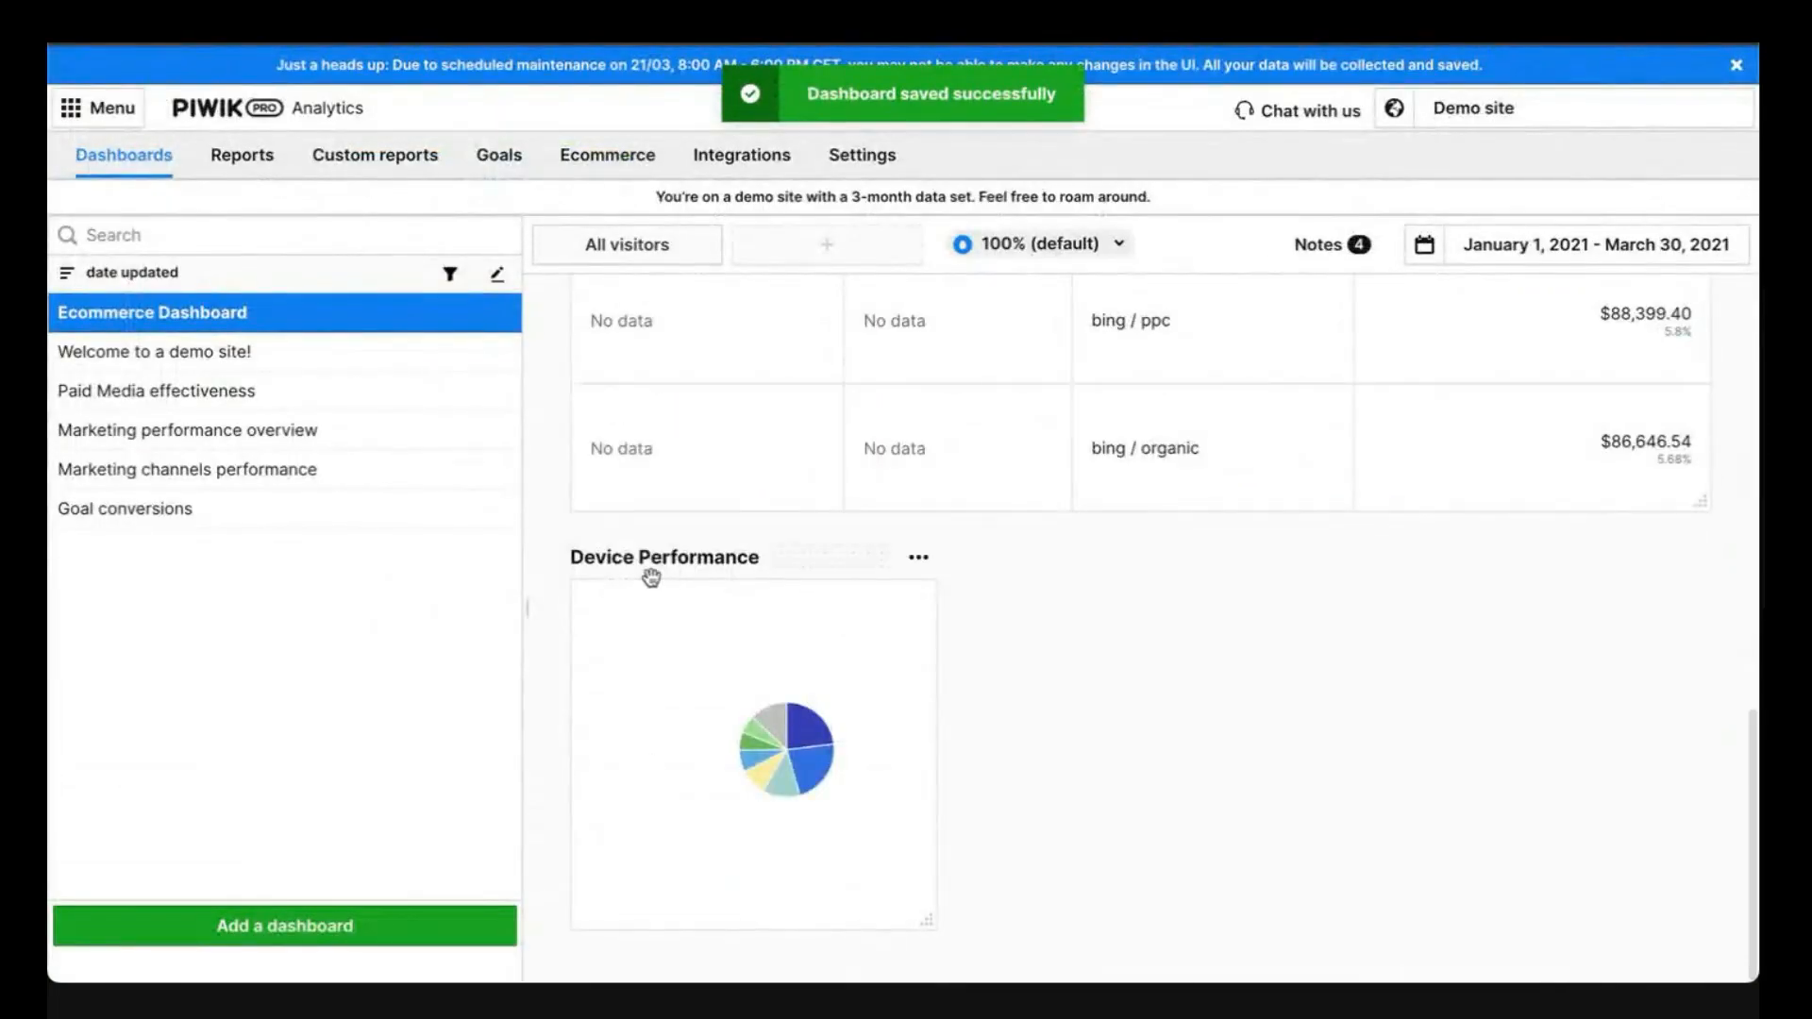
Widen the Device Performance widget to match the chart widgets and move it above the Campaign Performance table
drag(922, 928, 1072, 908)
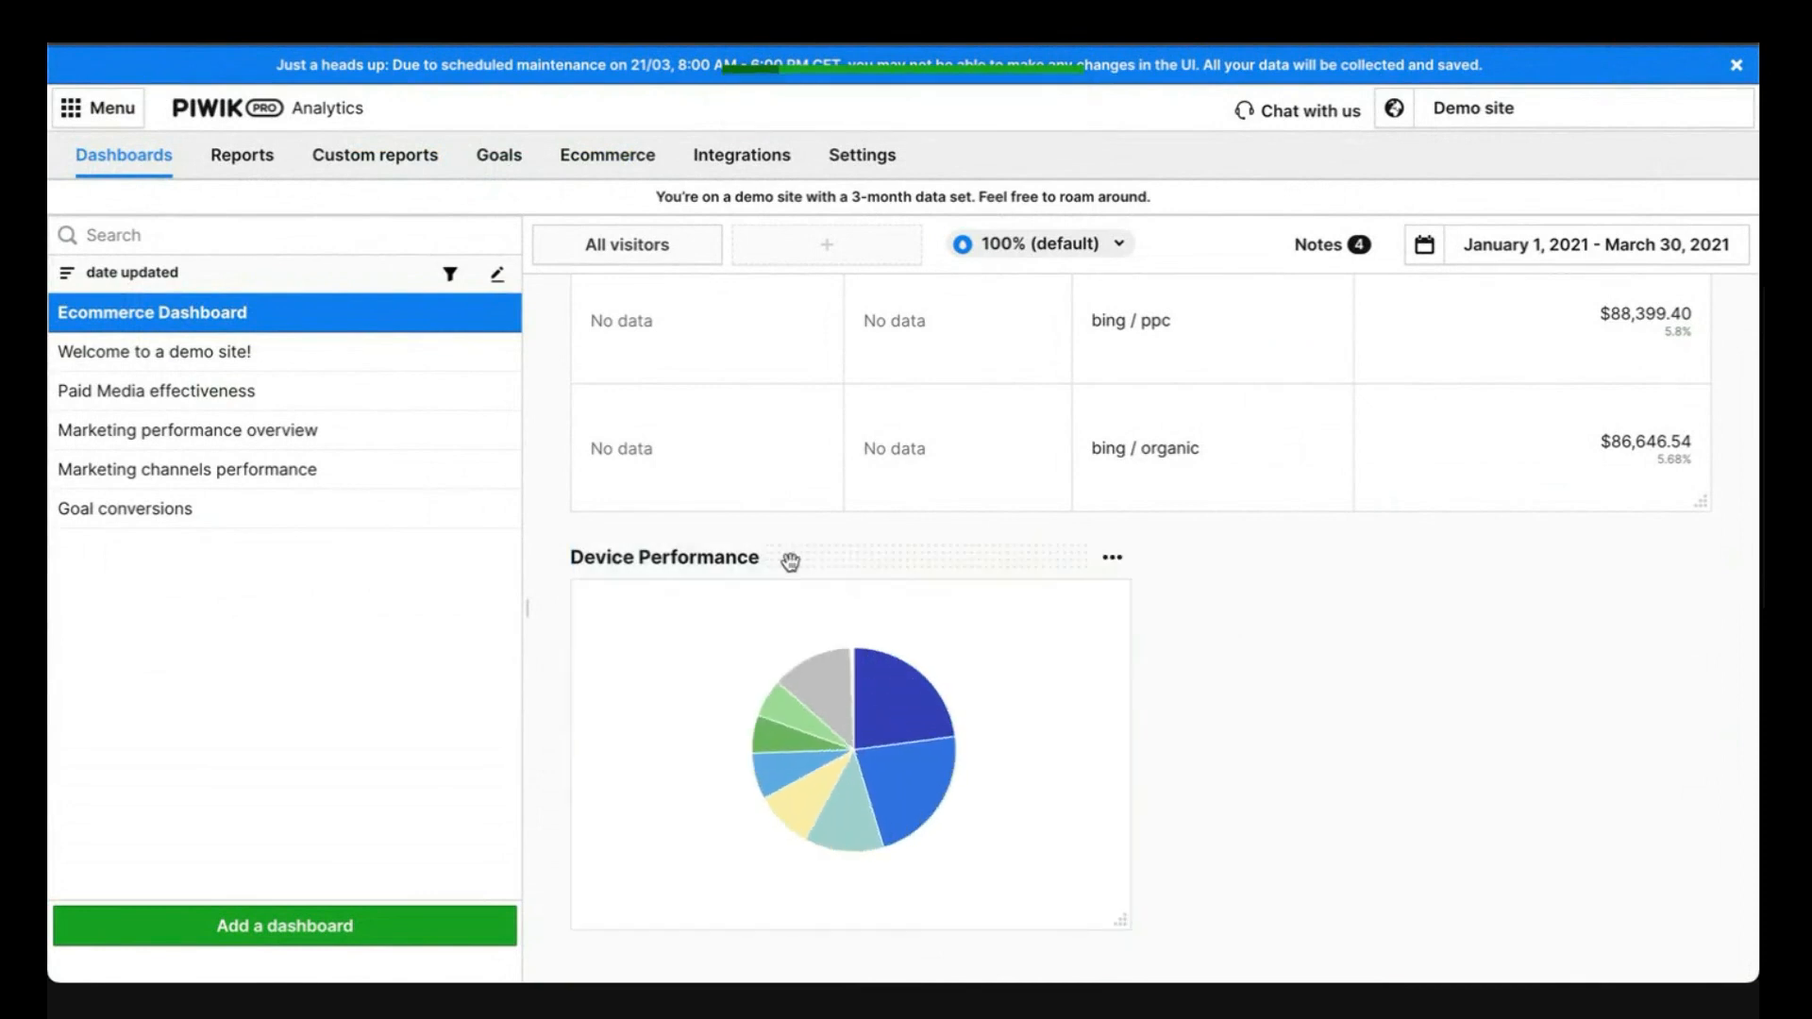
drag(791, 562, 930, 294)
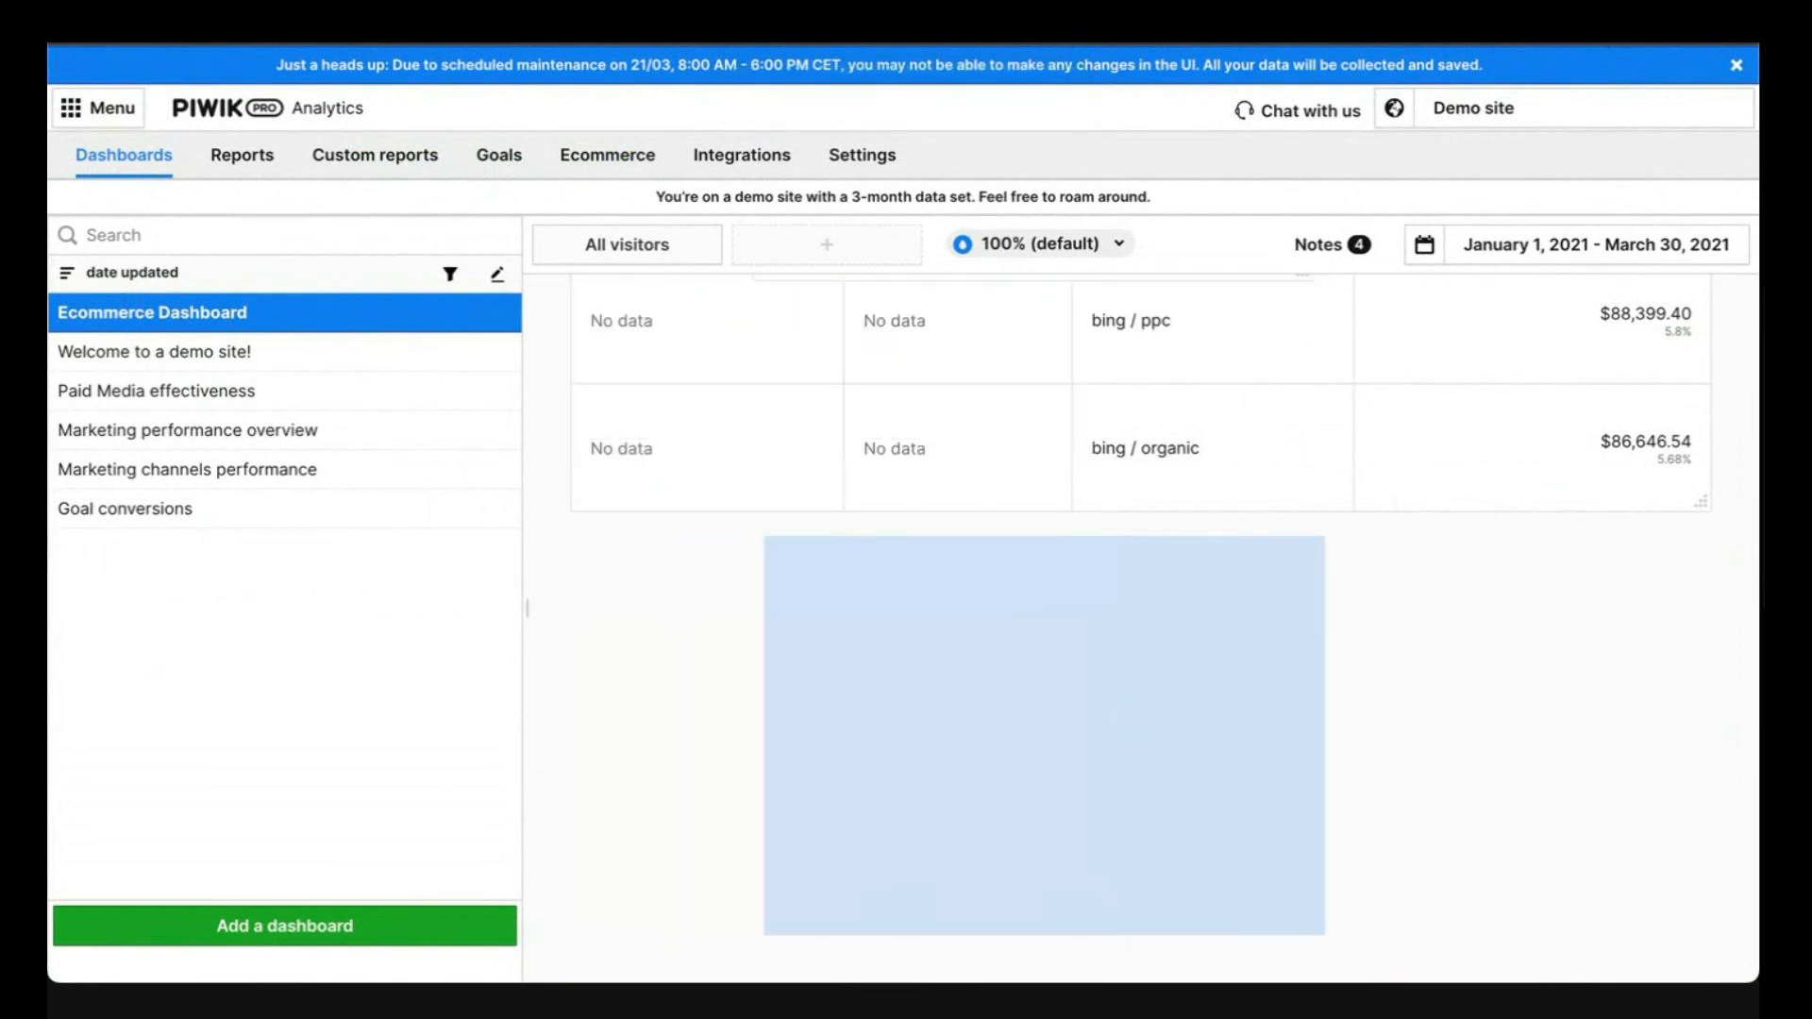
scroll(925, 509, up, 4)
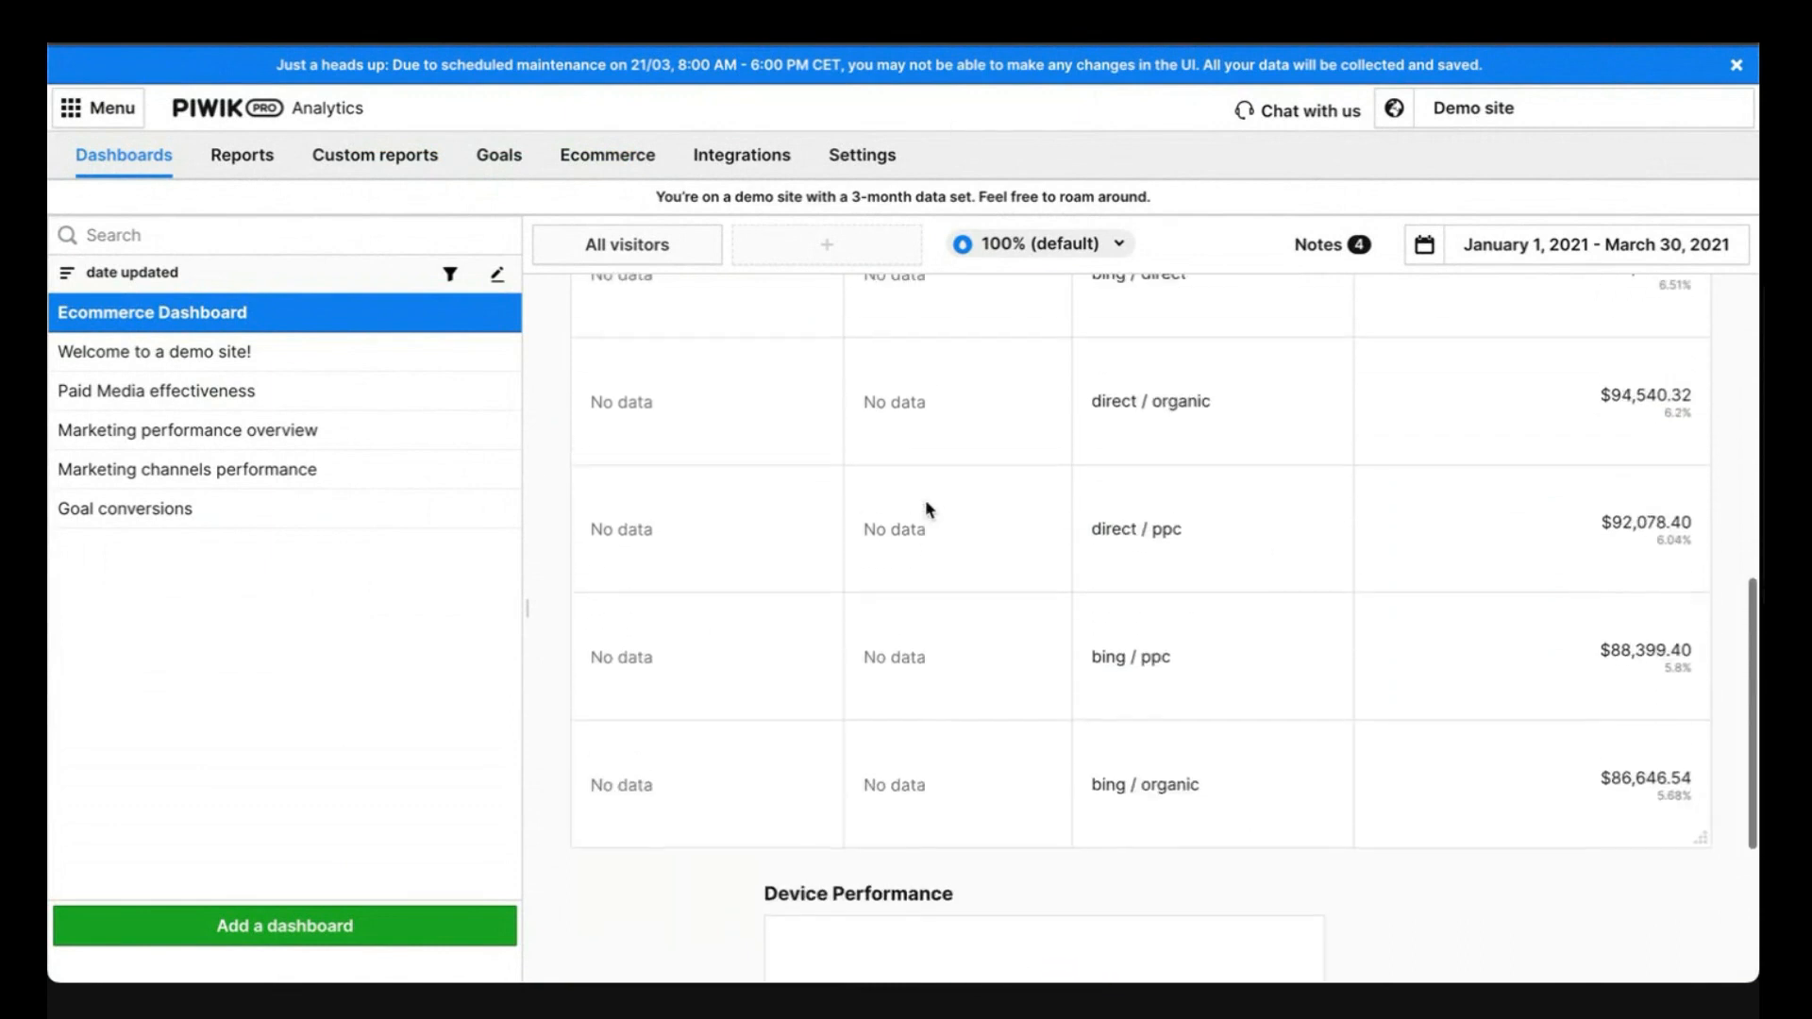
drag(1183, 907, 1123, 132)
scroll(1153, 457, up, 8)
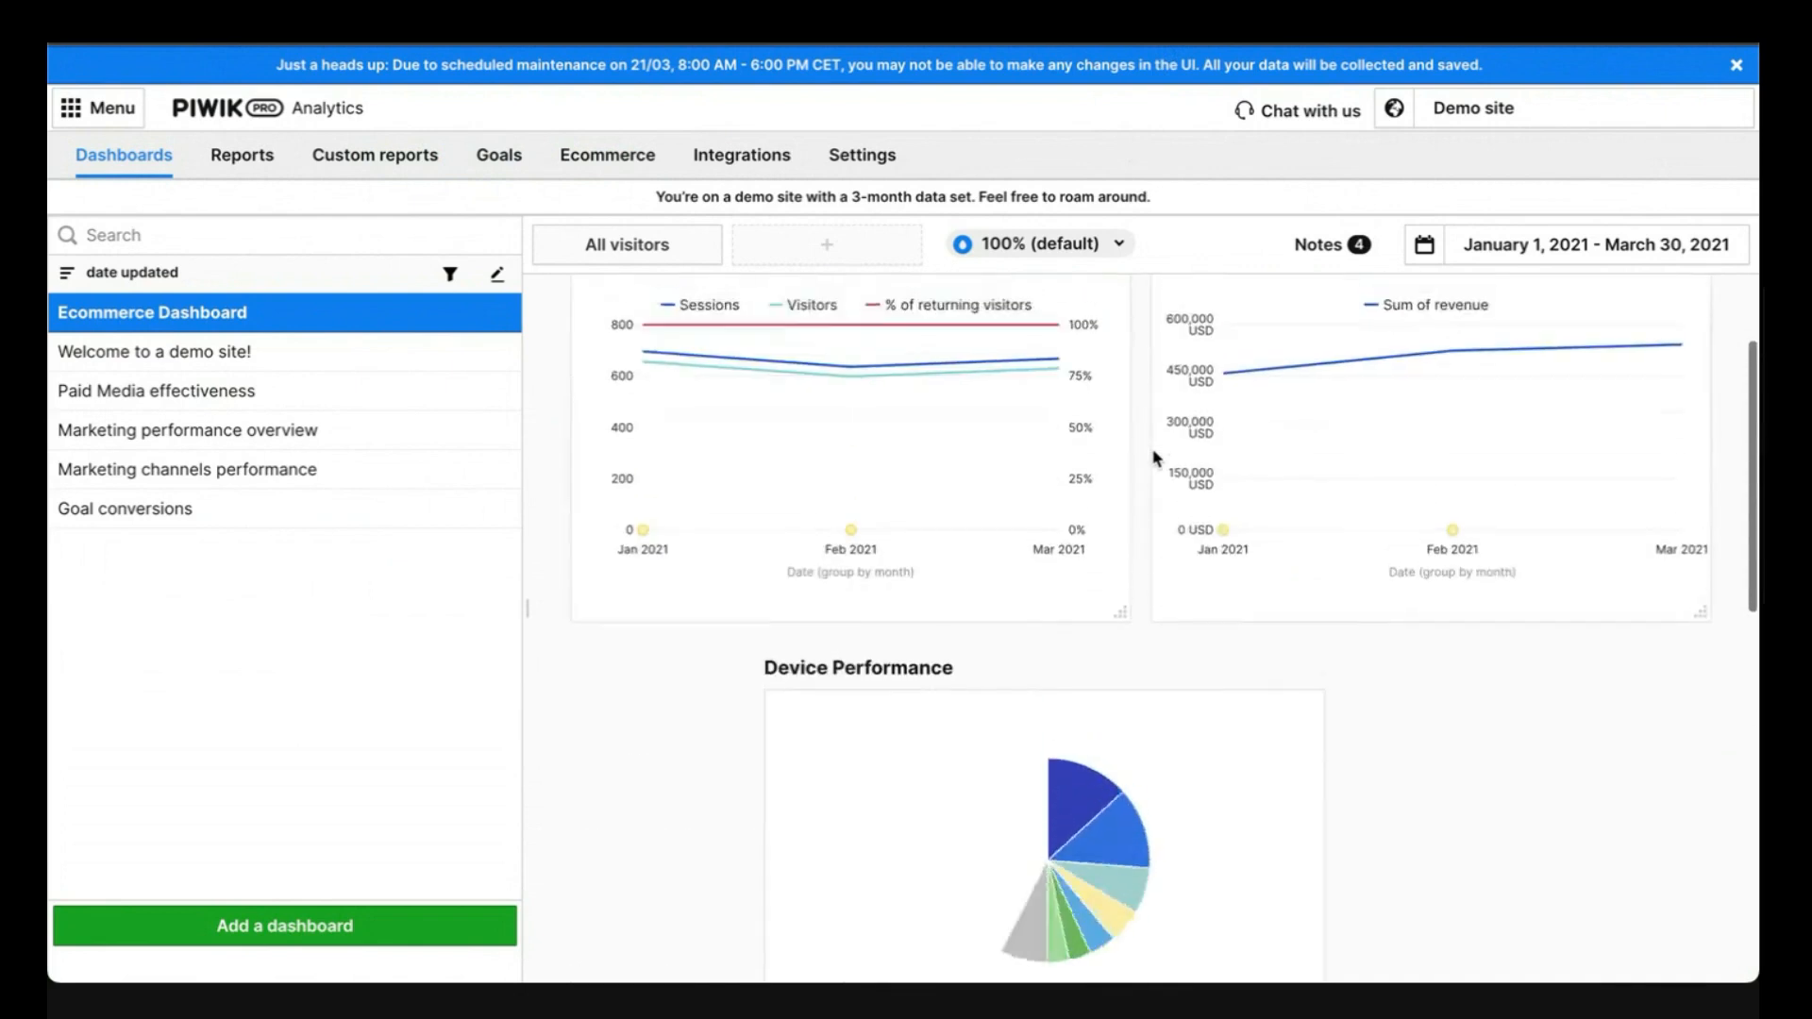
Place the Device Performance widget beside Traffic and move Monthly Revenue Trends directly below Traffic
drag(1090, 725, 894, 335)
drag(837, 728, 831, 338)
drag(884, 725, 1499, 358)
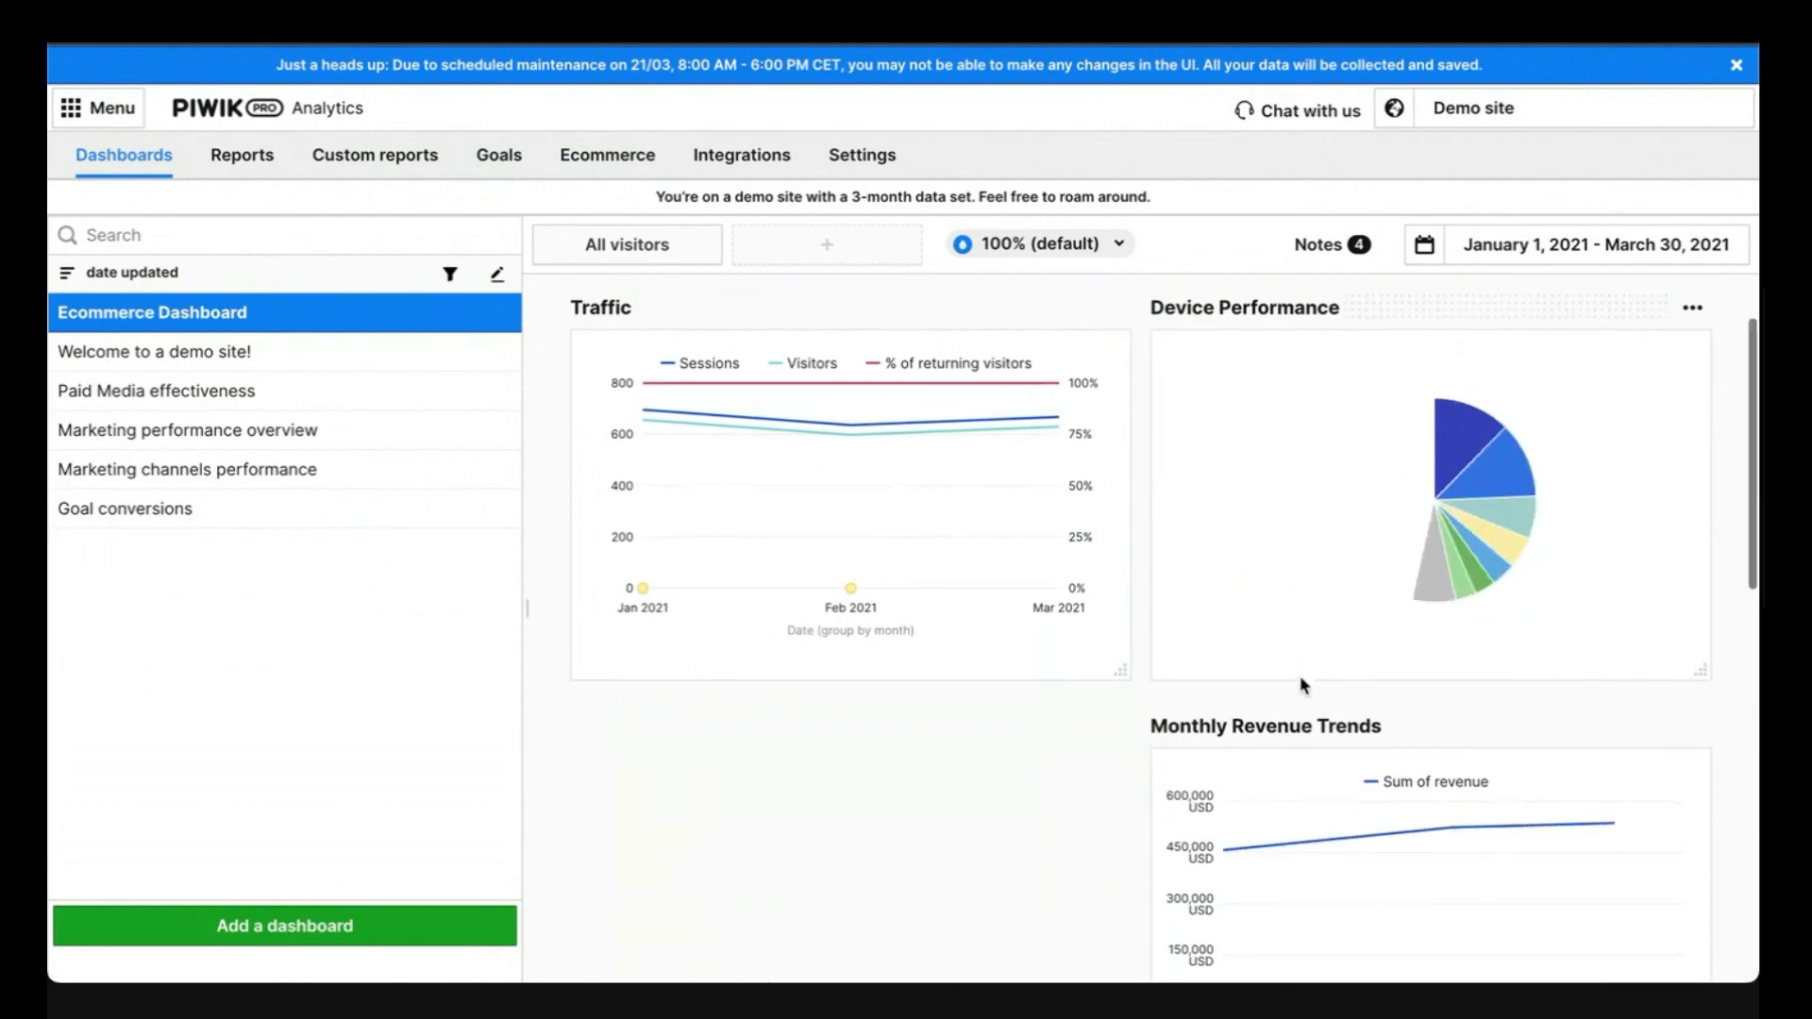
scroll(1388, 591, down, 2)
drag(1387, 591, 807, 593)
scroll(1340, 696, up, 3)
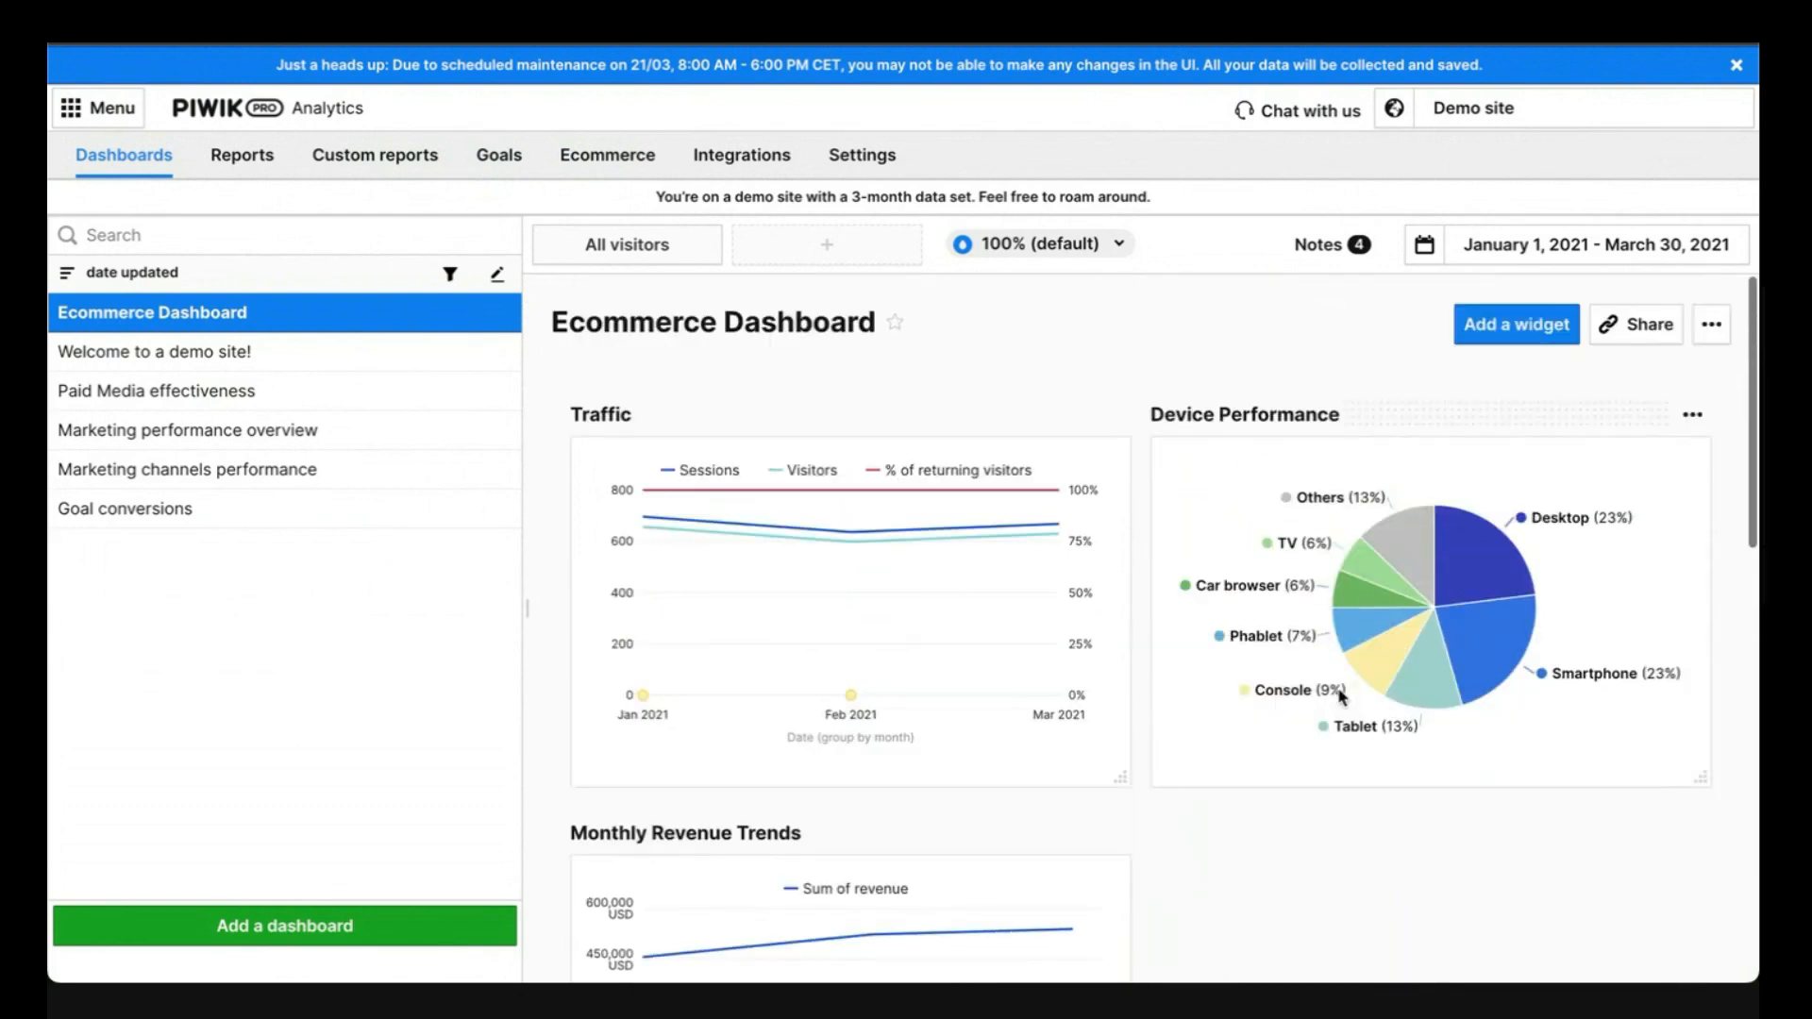
scroll(1333, 807, down, 4)
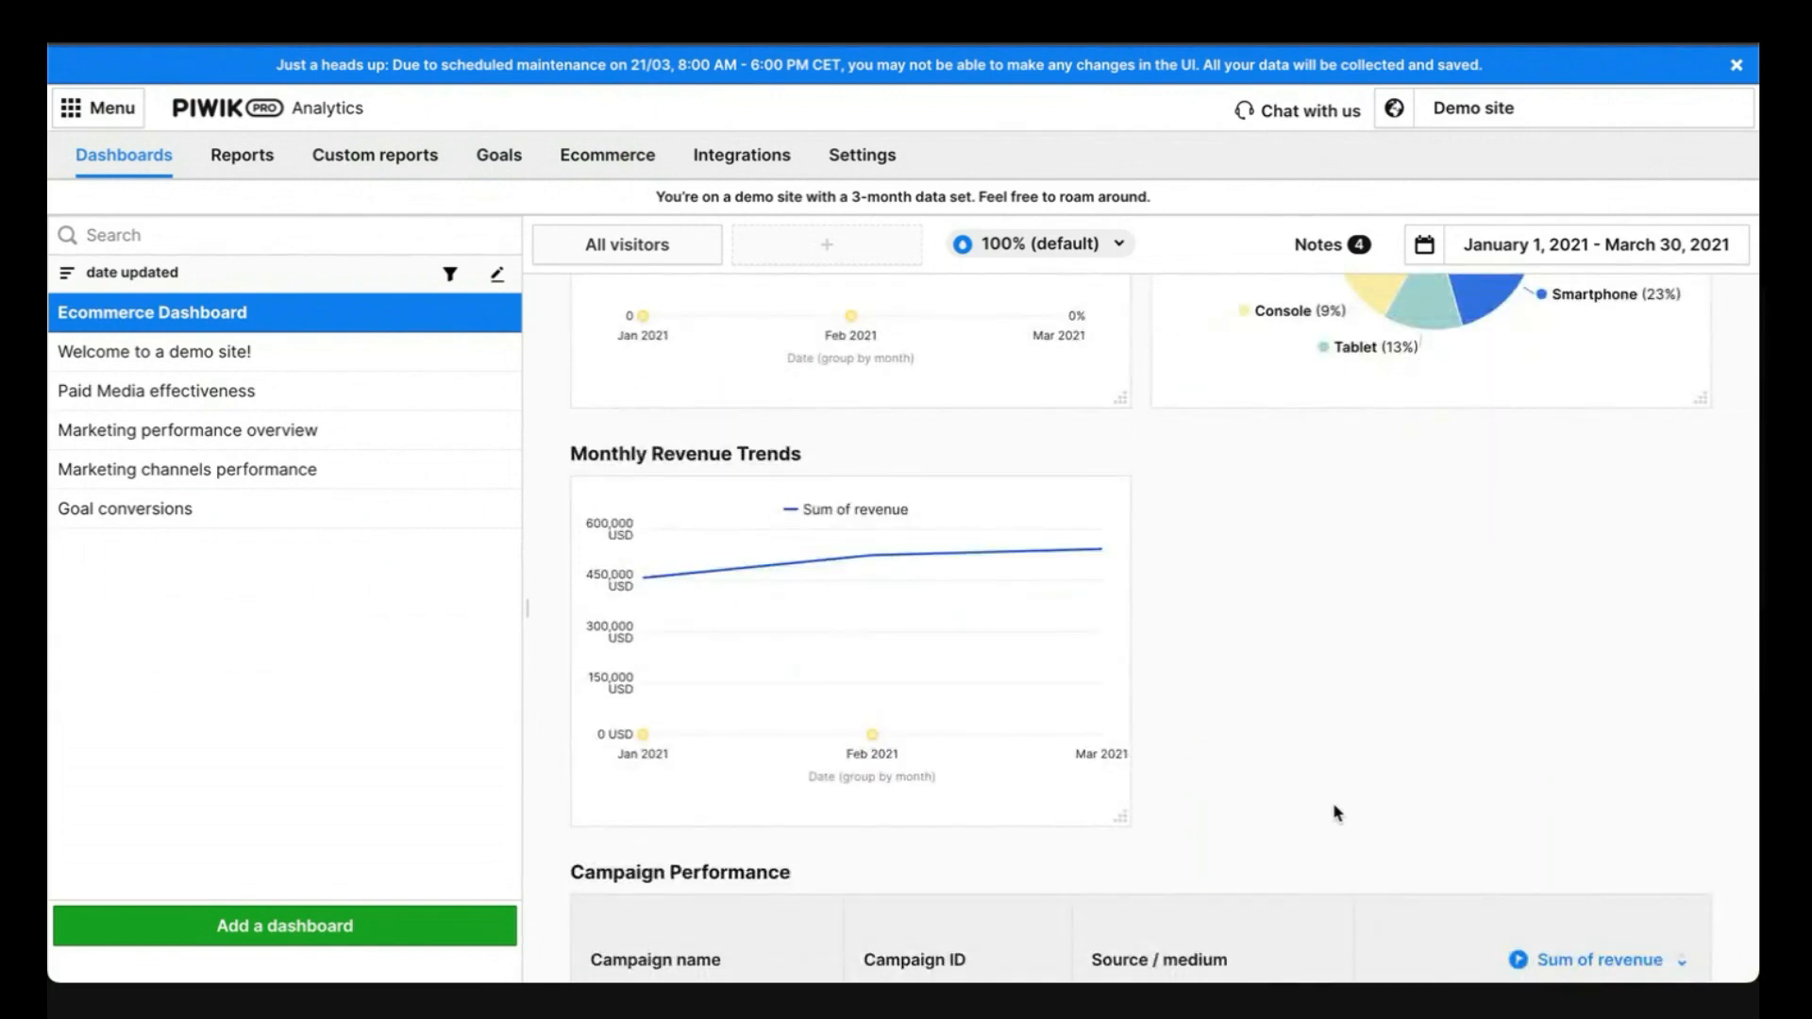
scroll(1334, 805, up, 4)
scroll(1334, 805, down, 1)
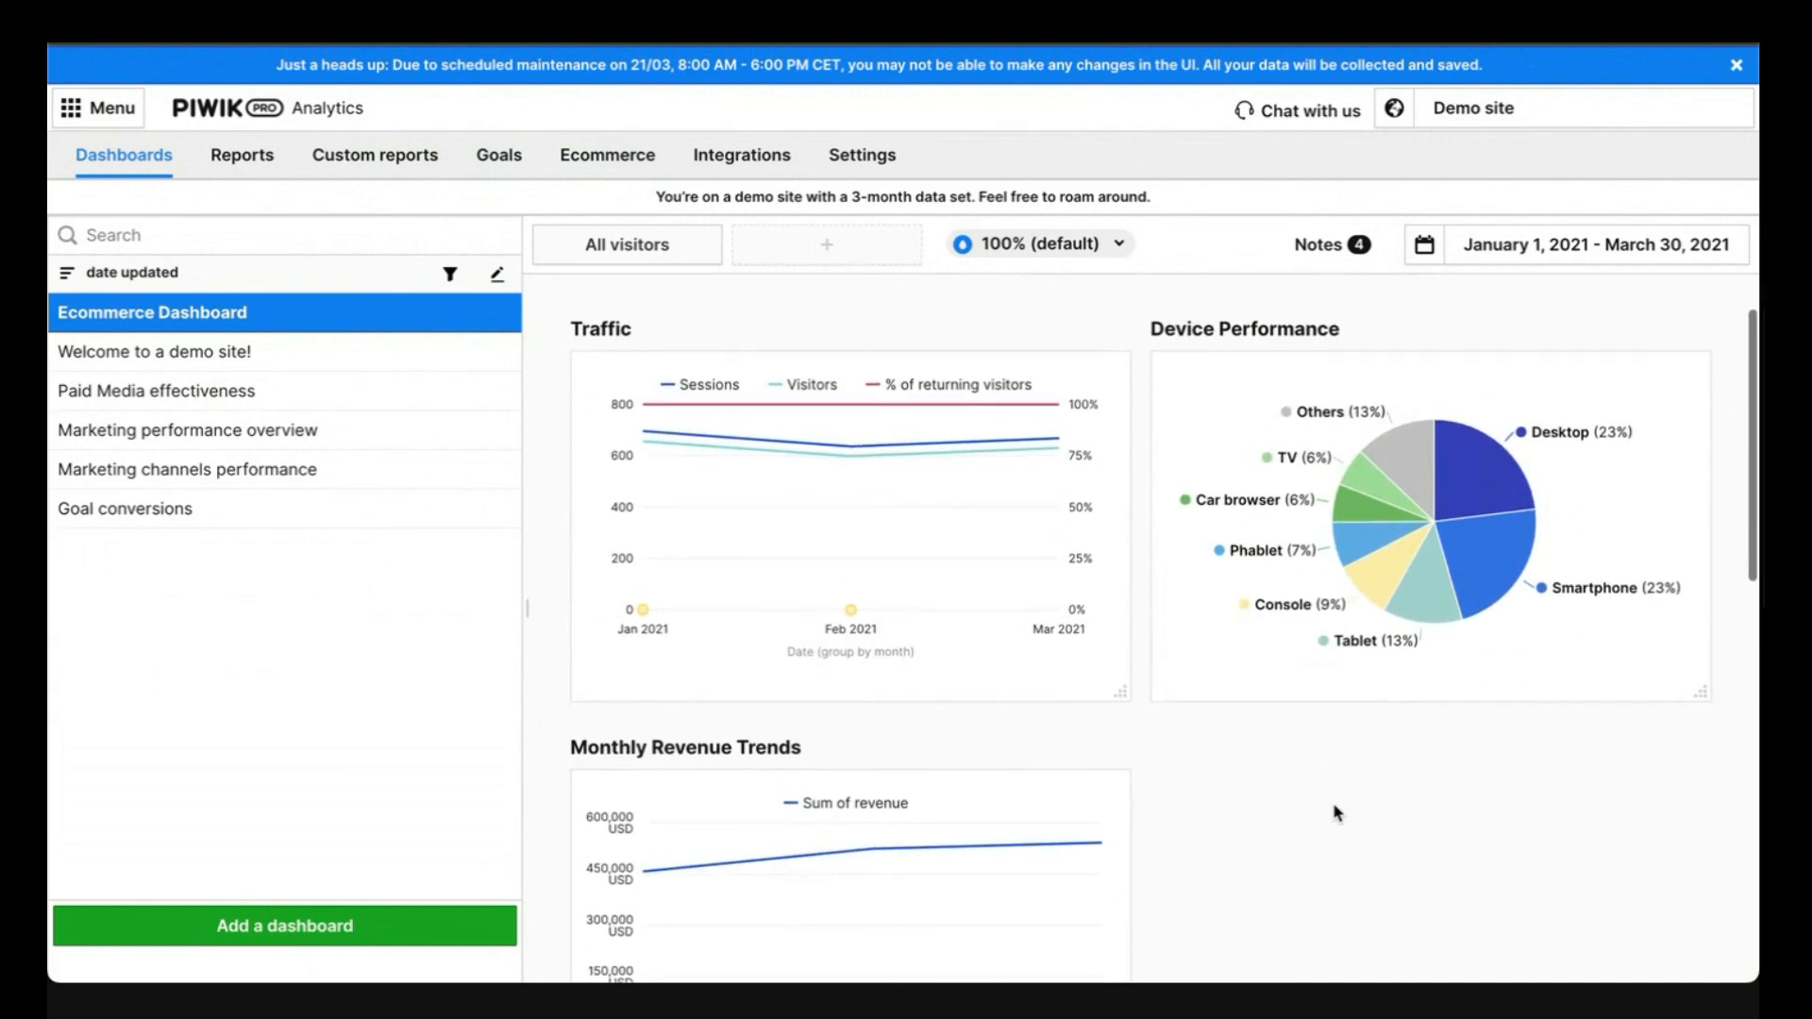
scroll(1334, 807, down, 4)
scroll(1333, 807, up, 5)
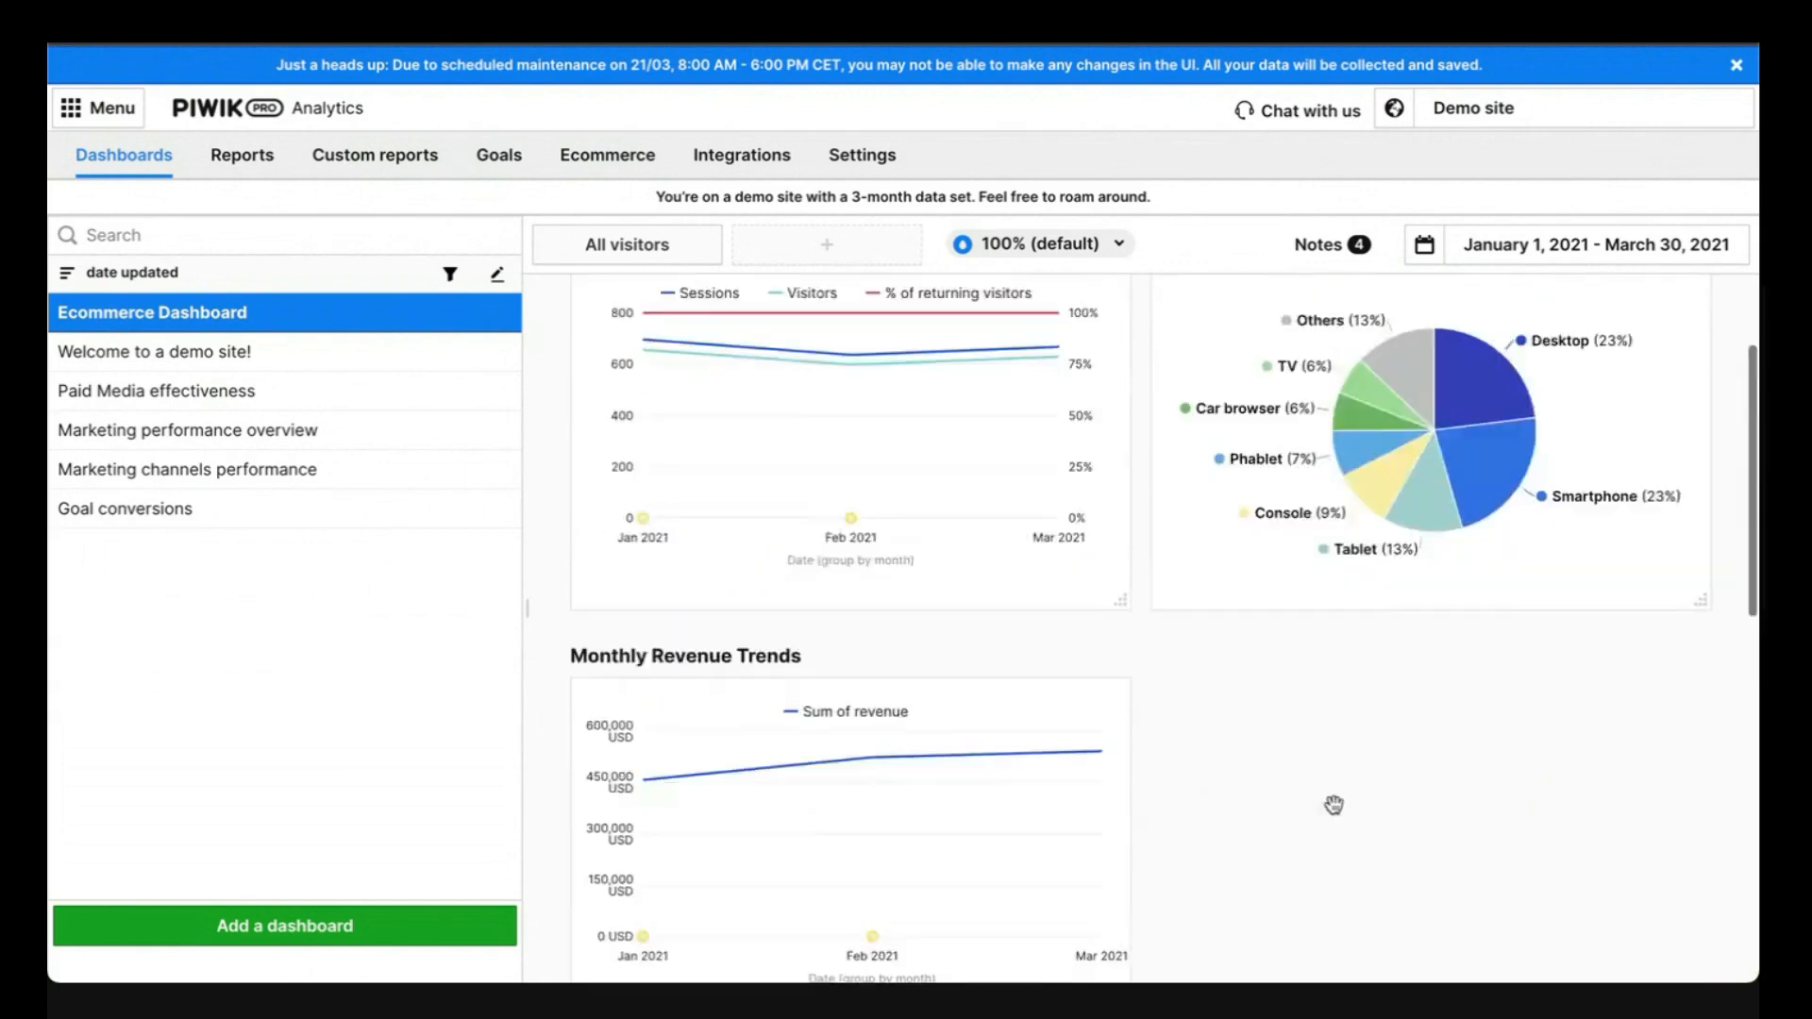
click(1487, 332)
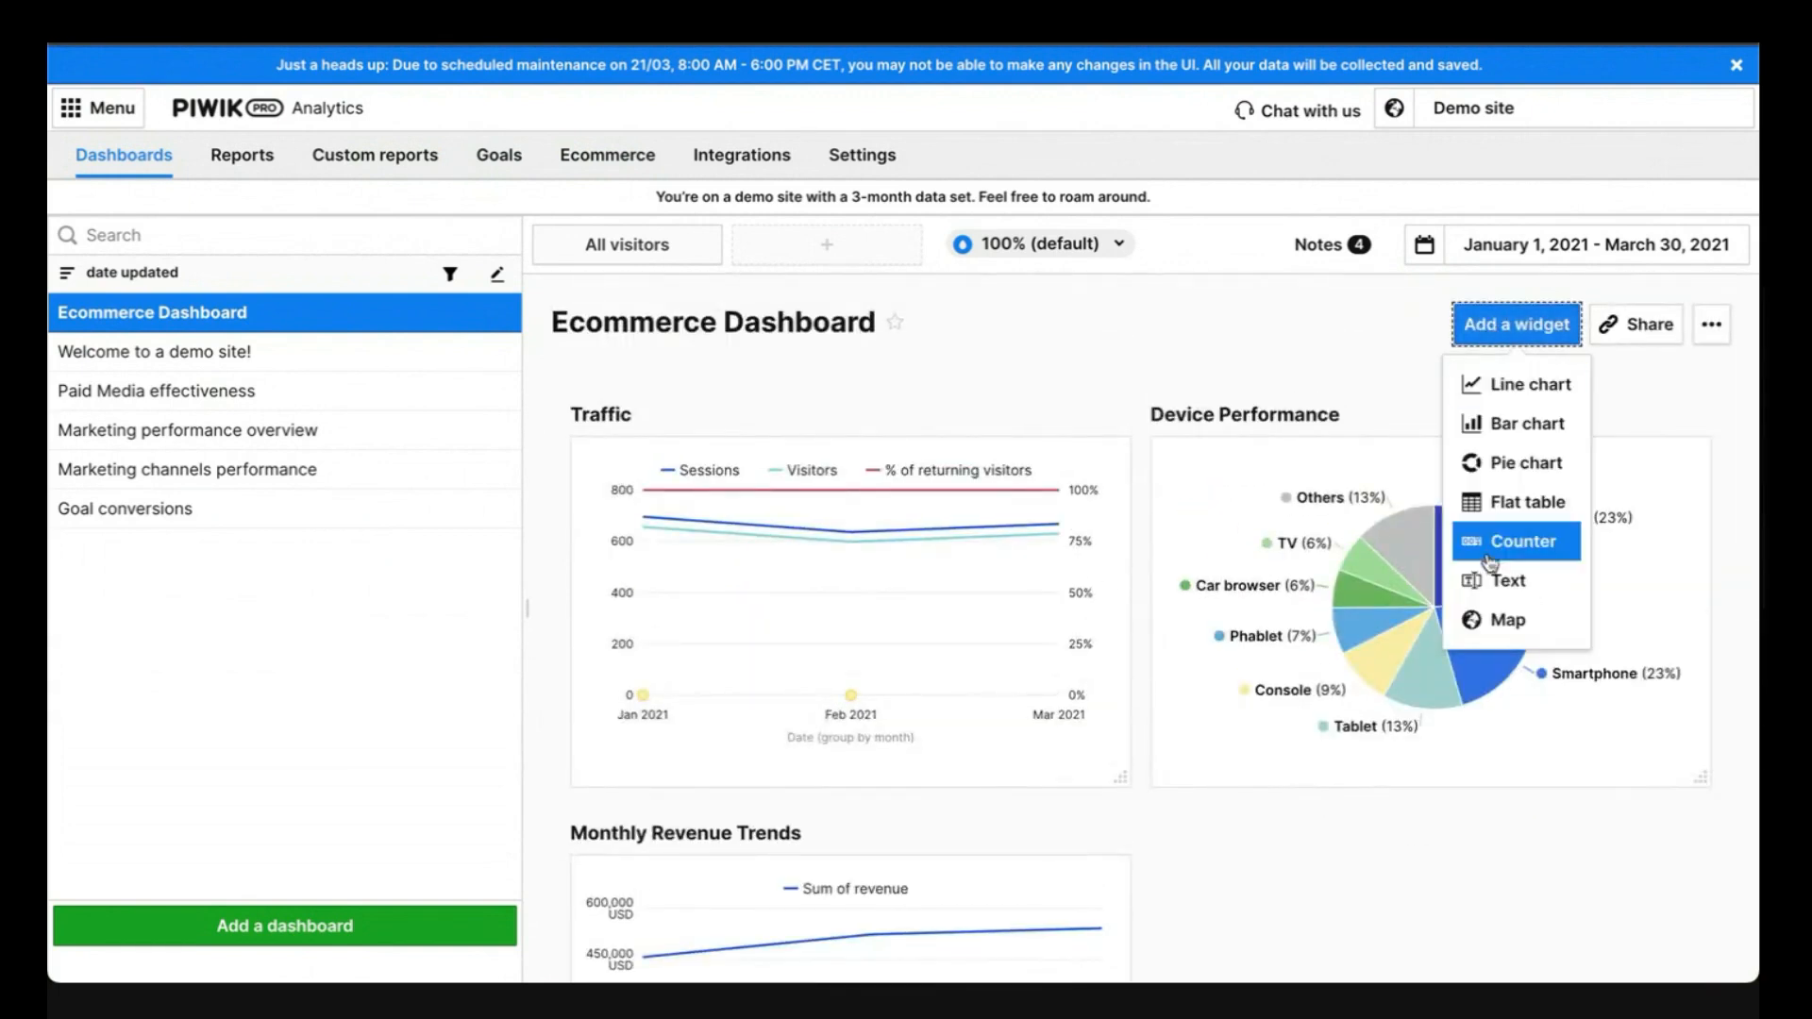
click(1522, 543)
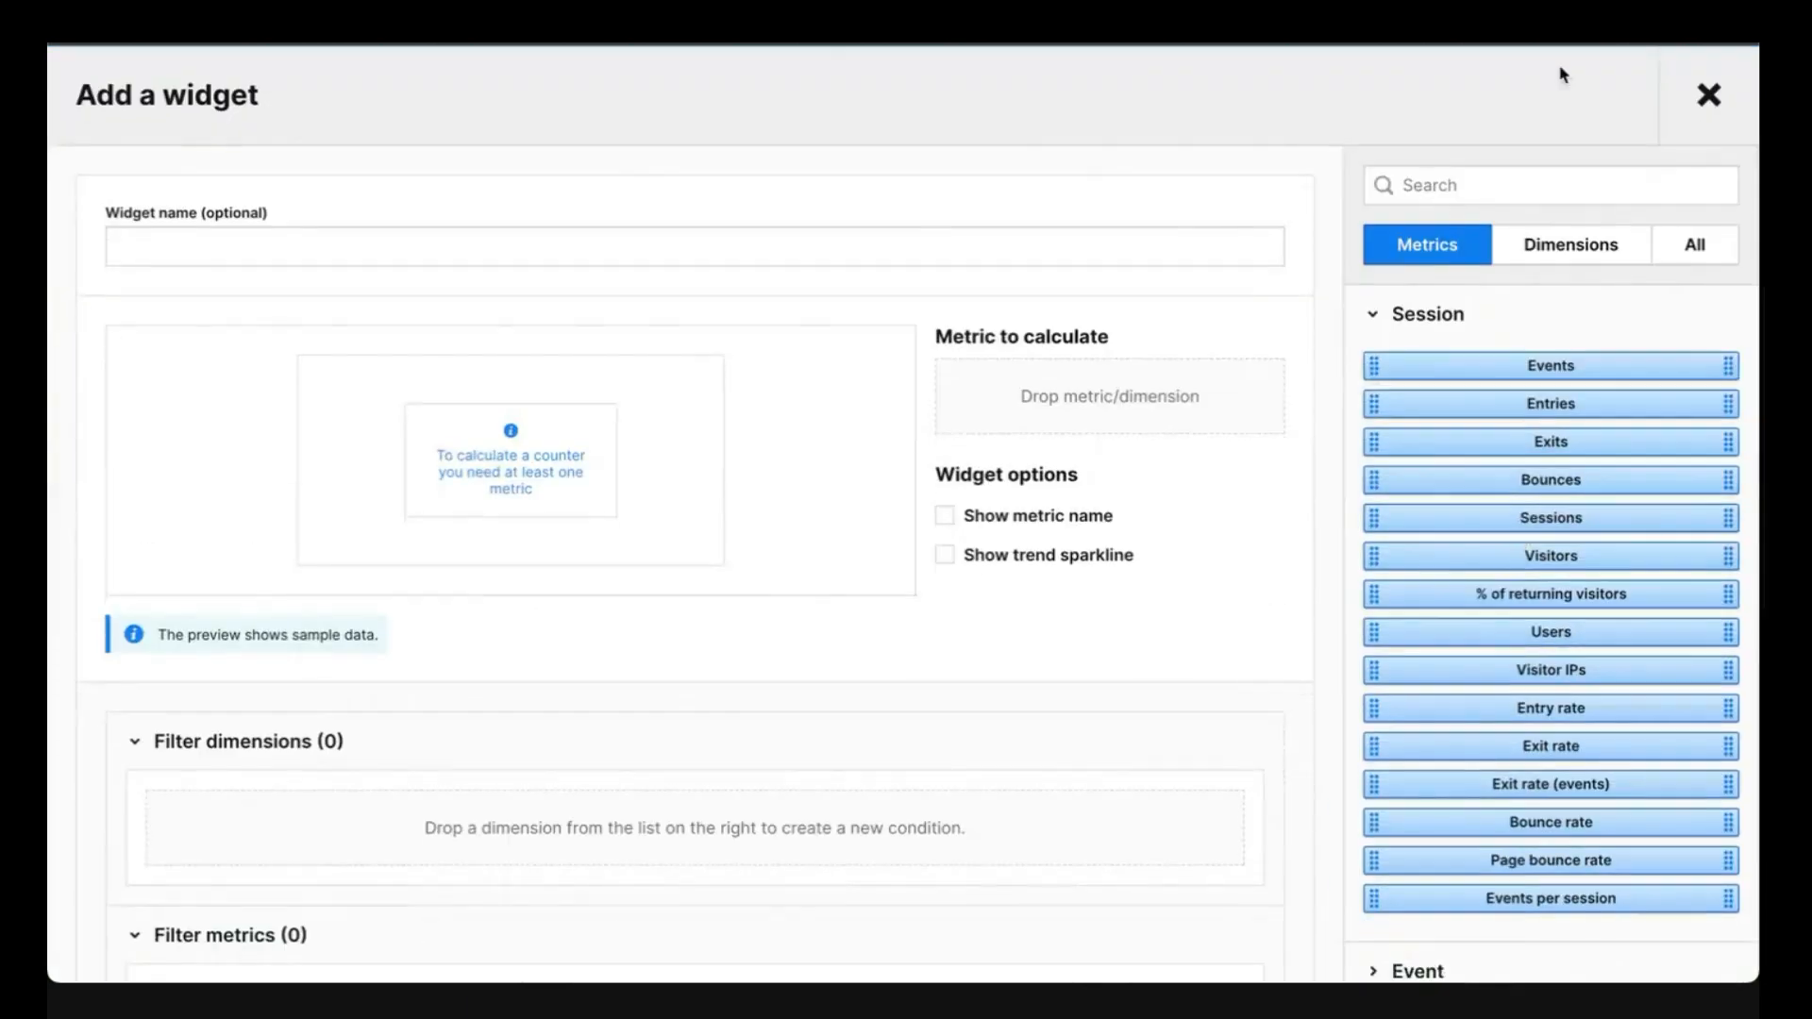
click(1722, 109)
scroll(1359, 779, down, 5)
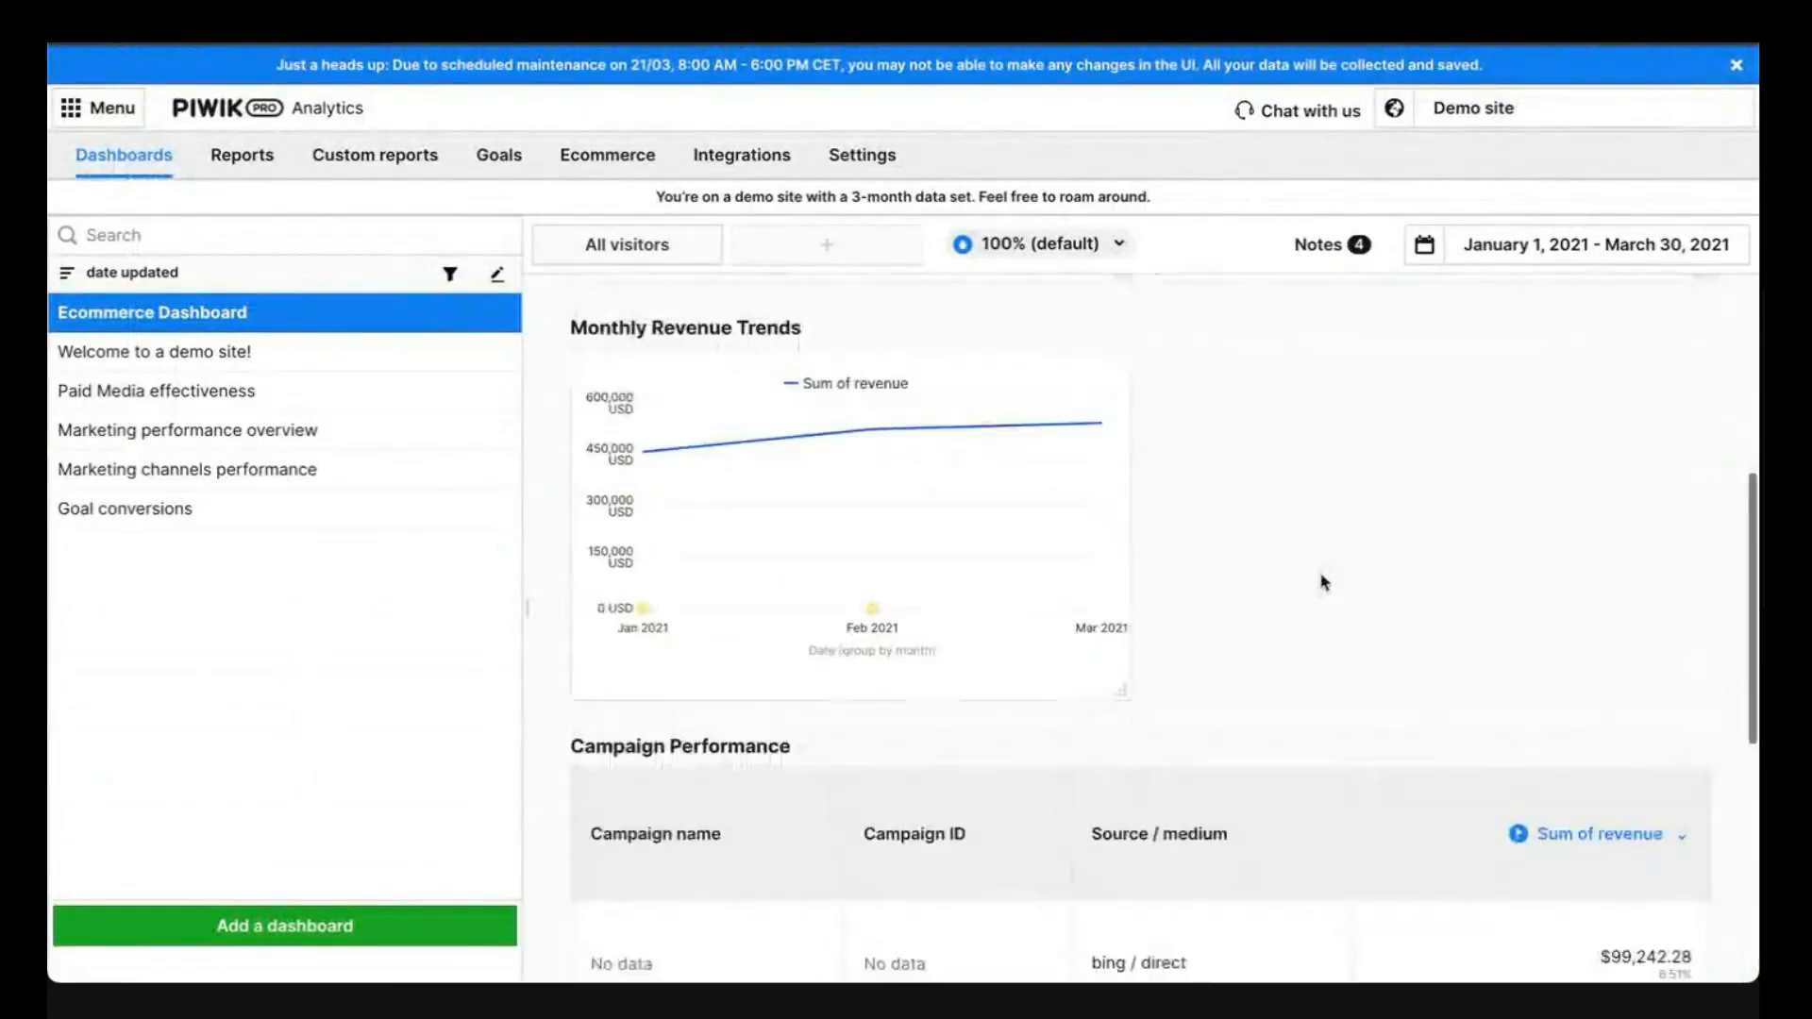
scroll(1209, 724, up, 5)
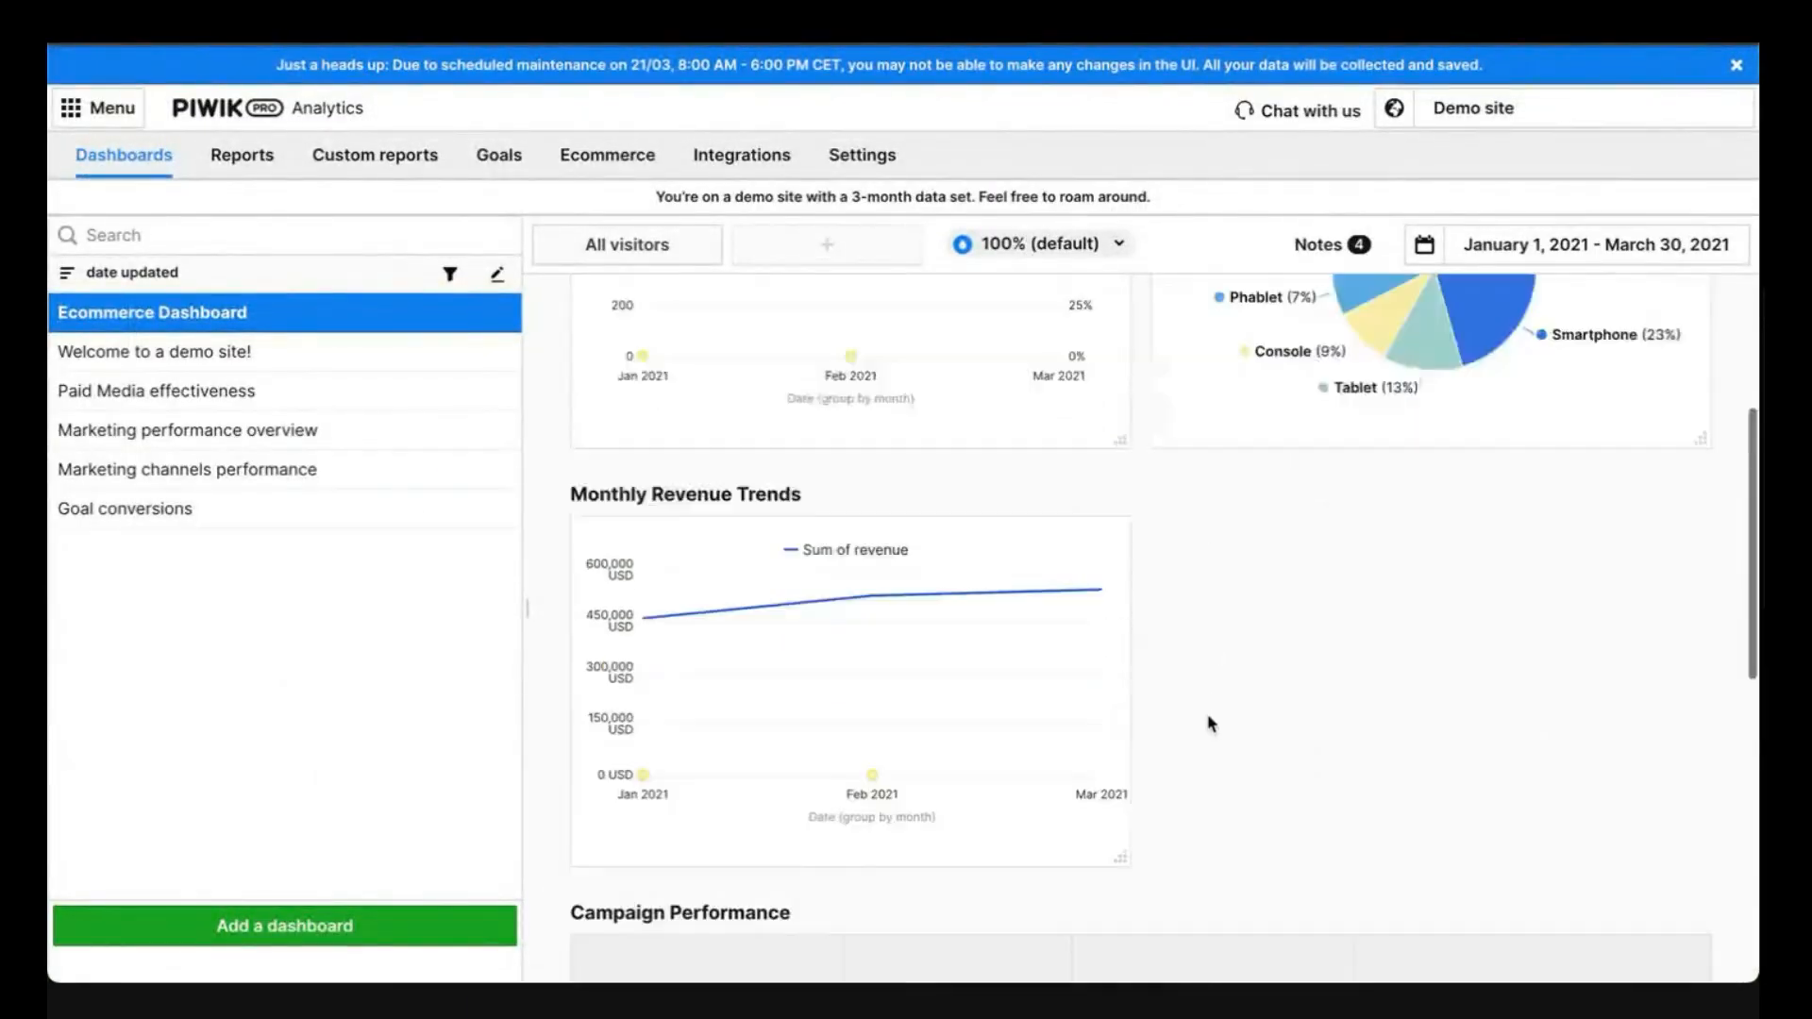
Start a counter widget on the Ecommerce Dashboard, name it "Sessions" and use Sessions as the metric to calculate
click(1529, 330)
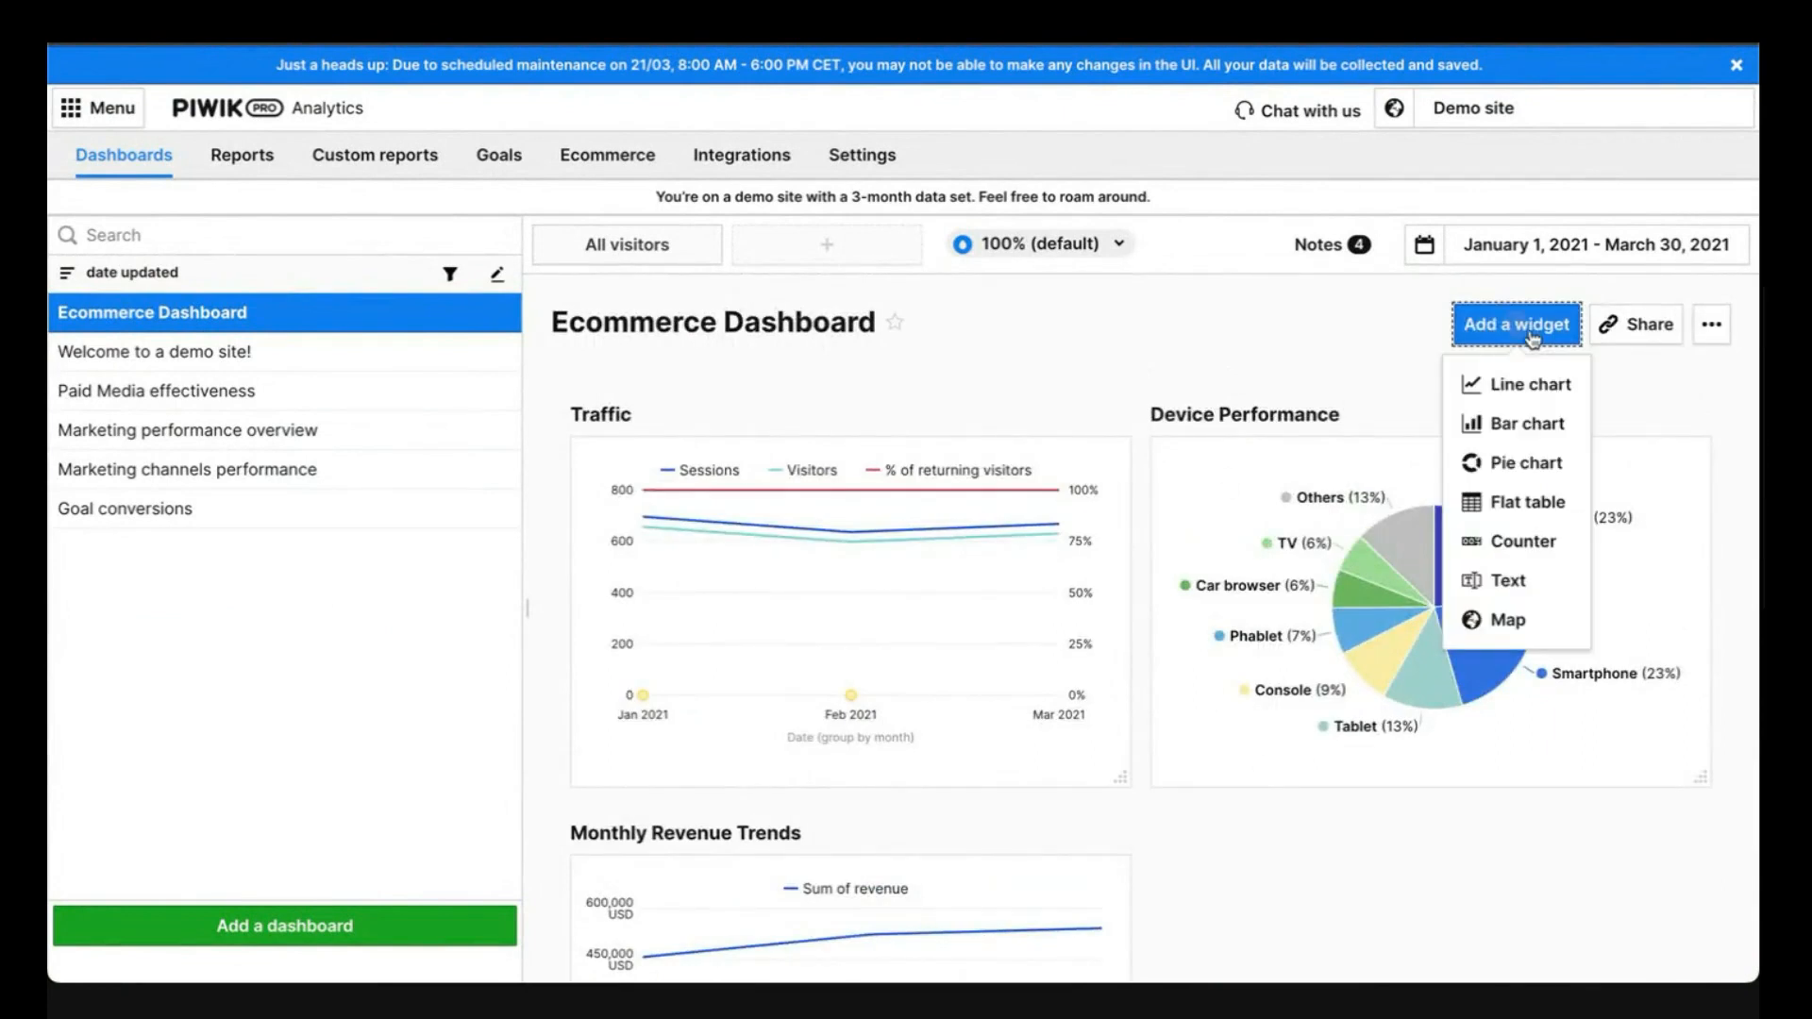
click(1525, 541)
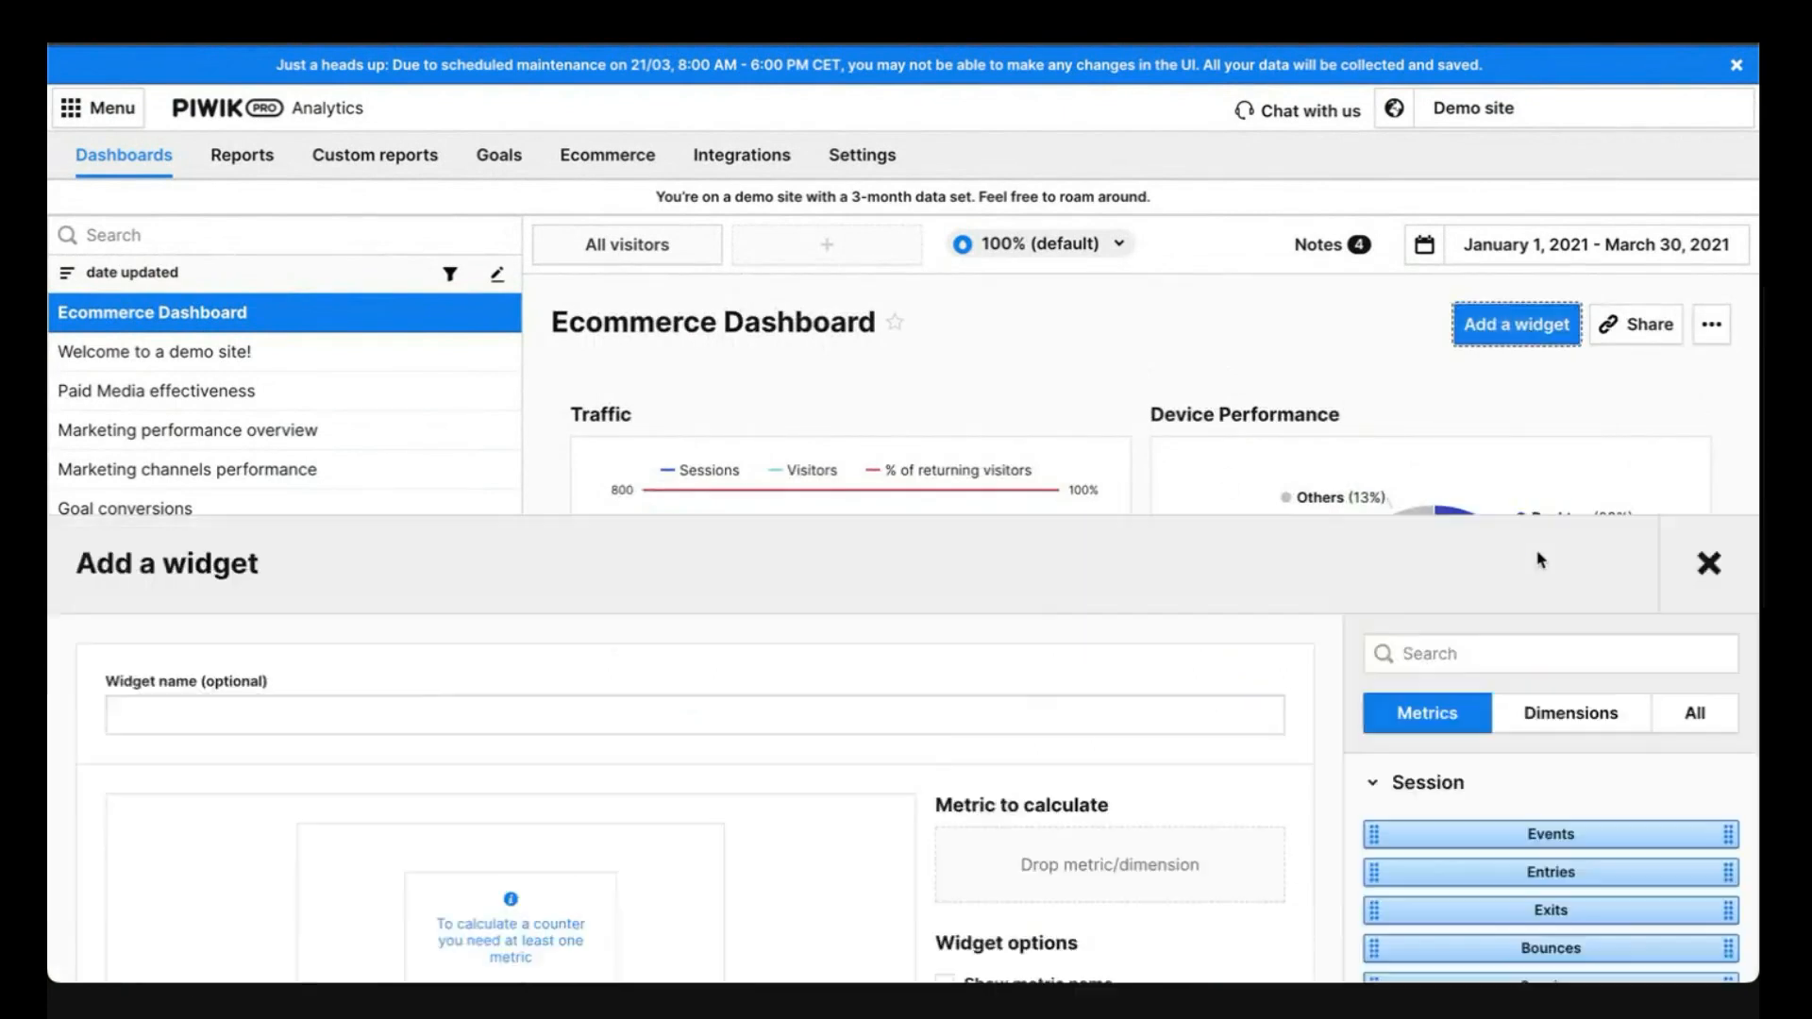
click(822, 250)
text(Ses)
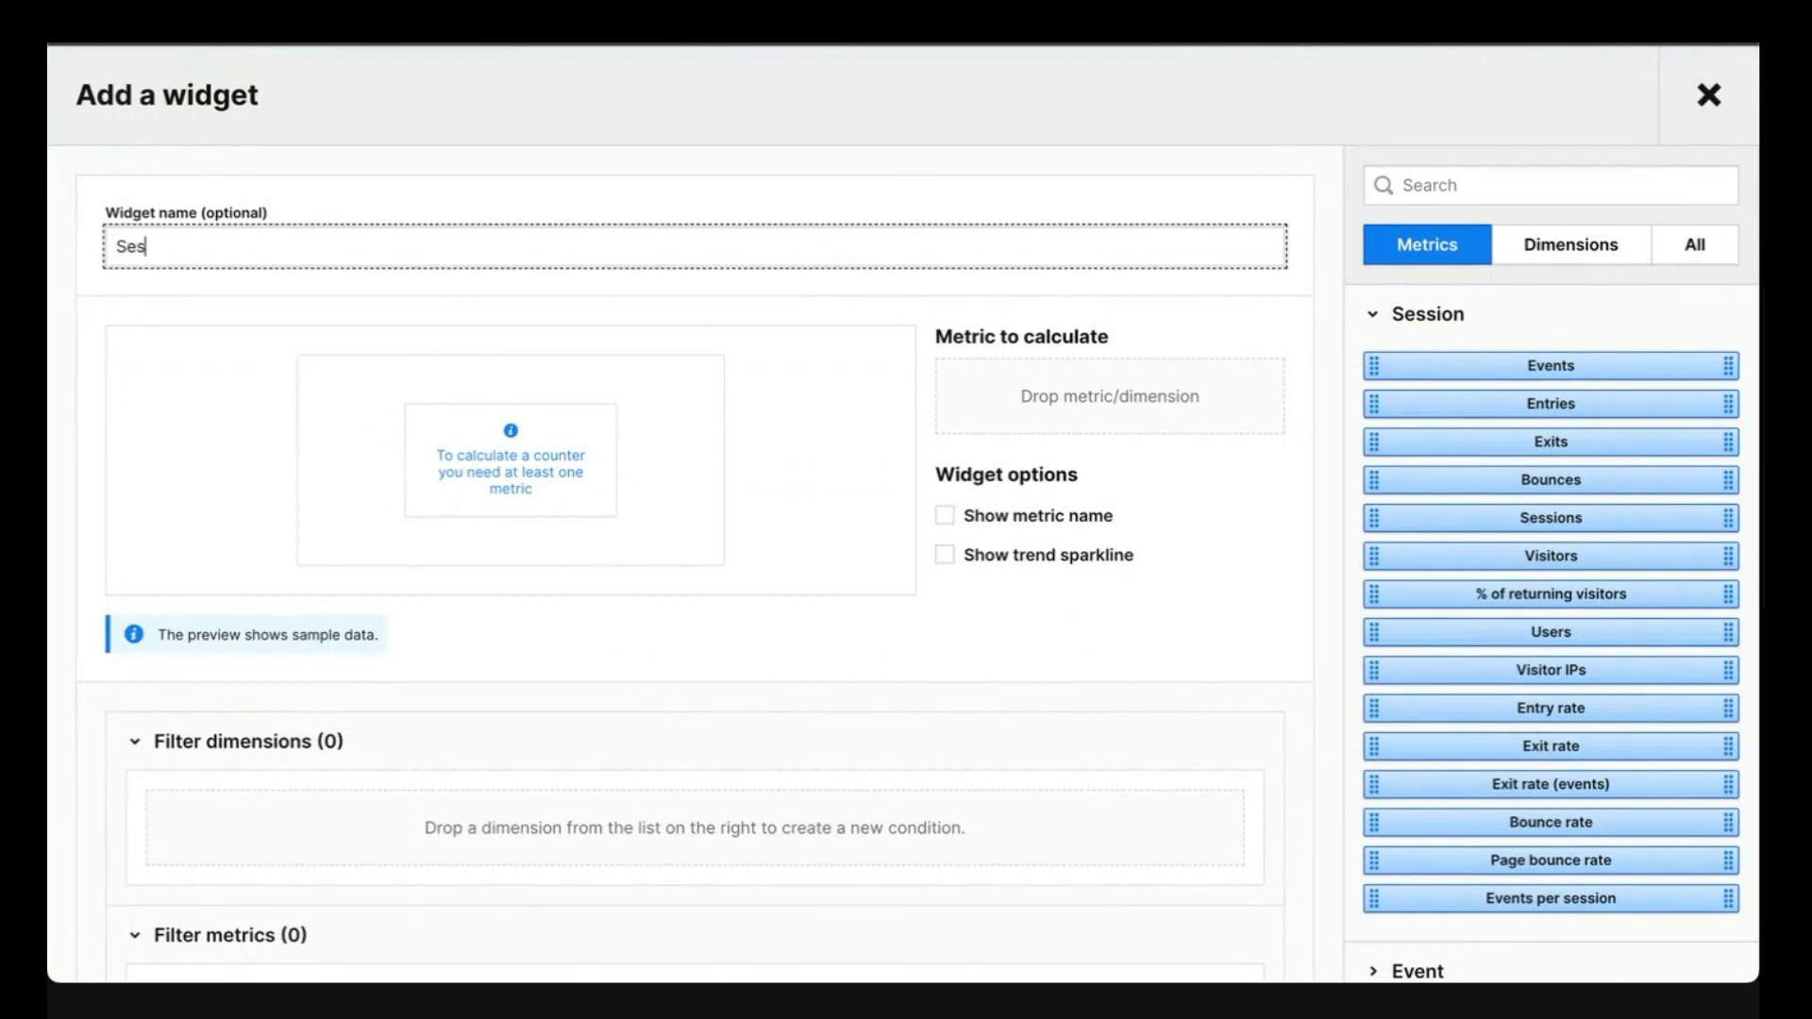
text(sions)
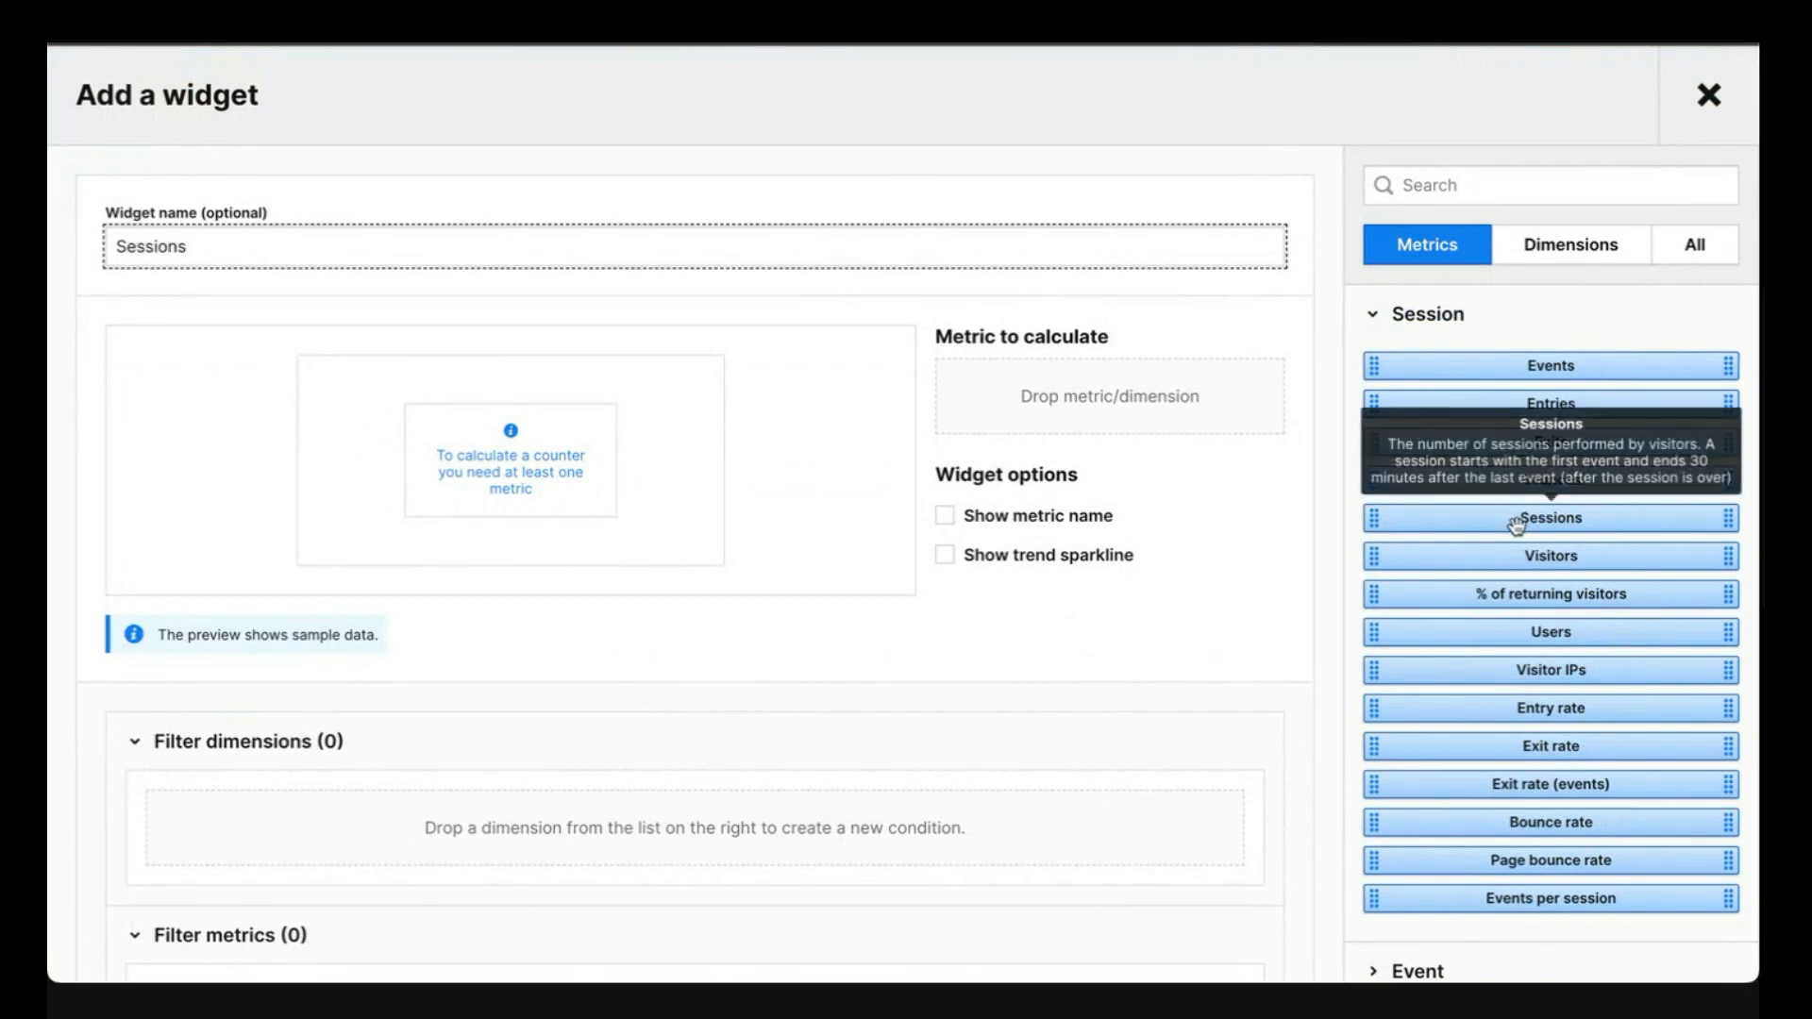
drag(1510, 522, 1136, 399)
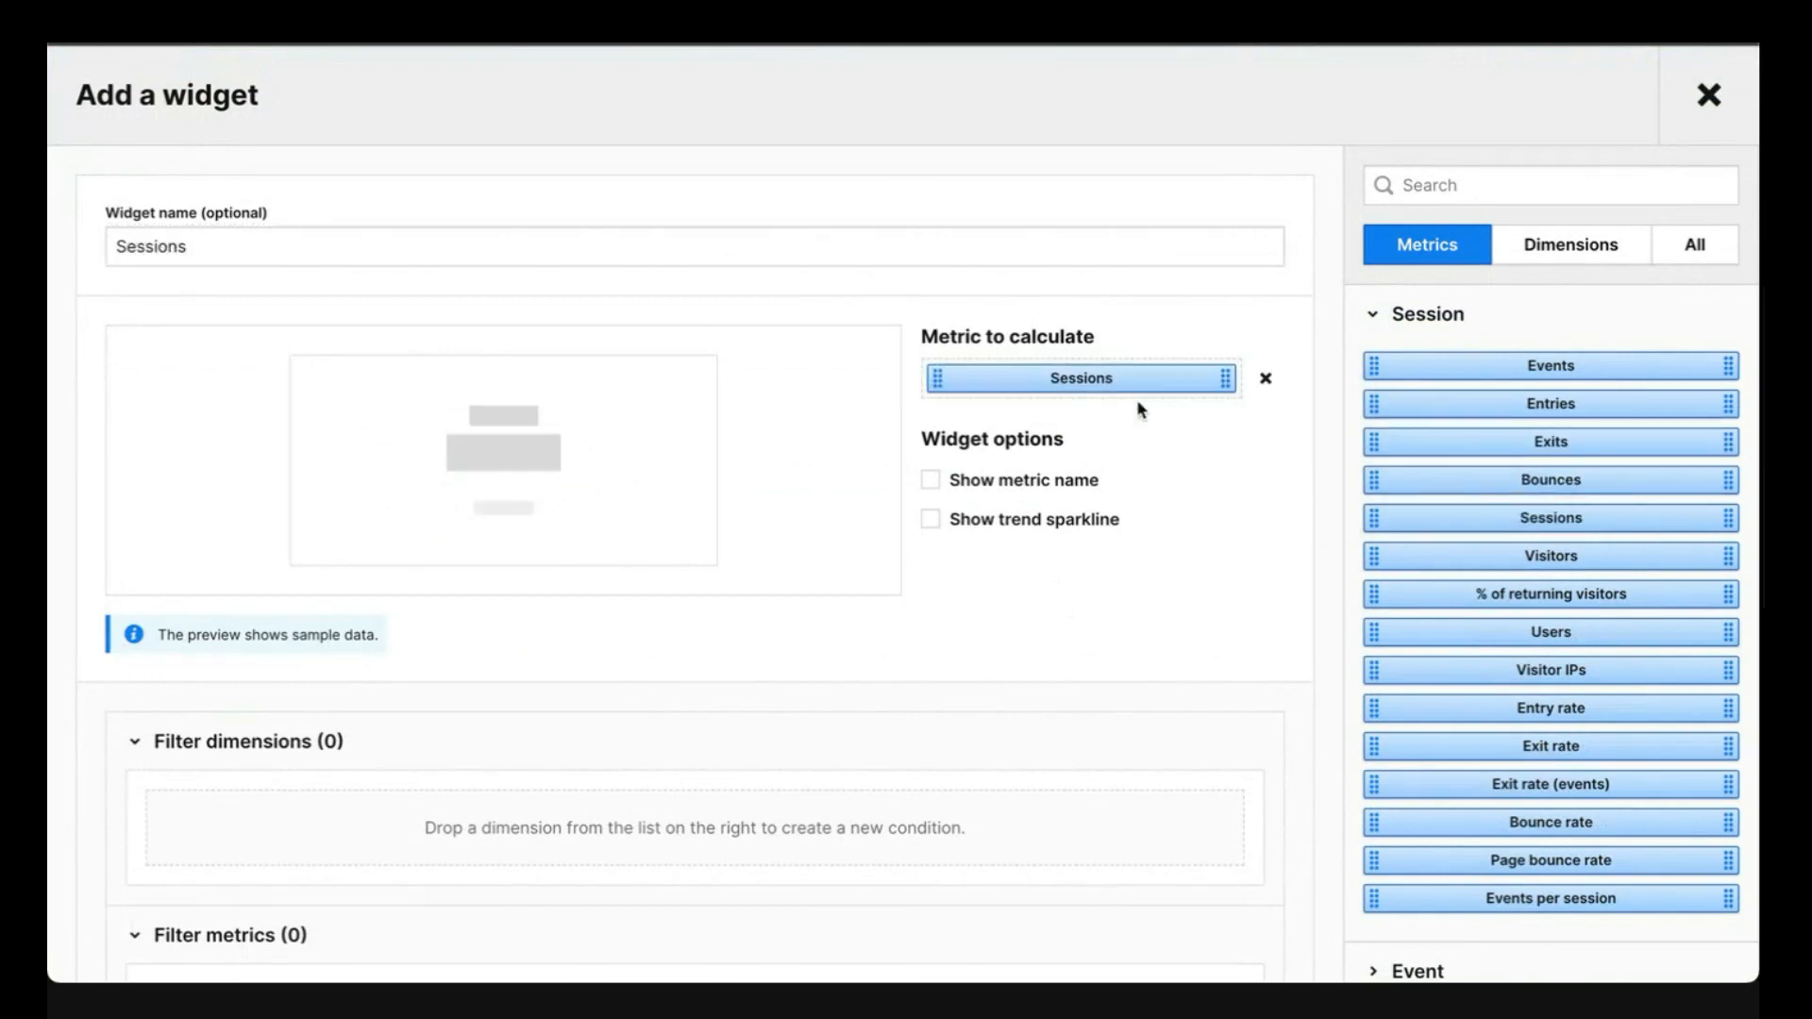
Turn on the metric name and trend sparkline for the Sessions counter and save the widget
click(1044, 487)
click(1030, 526)
scroll(784, 654, down, 3)
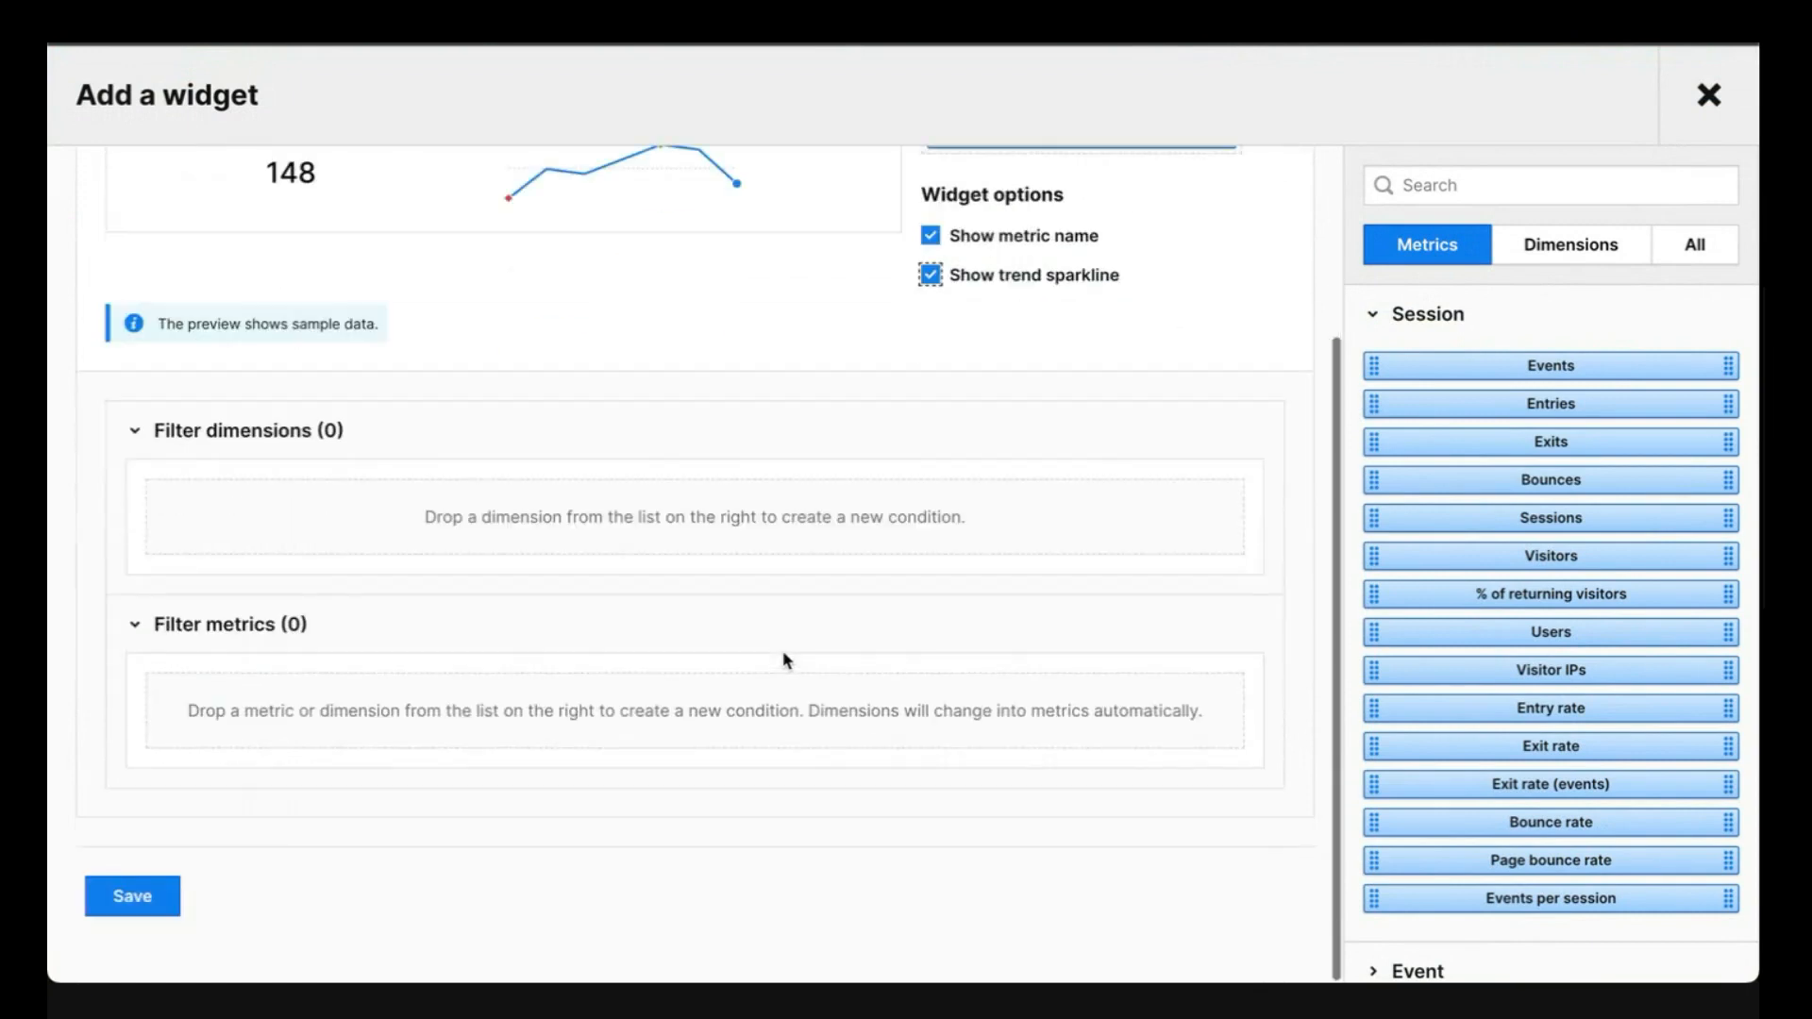
scroll(508, 604, up, 3)
scroll(472, 448, down, 3)
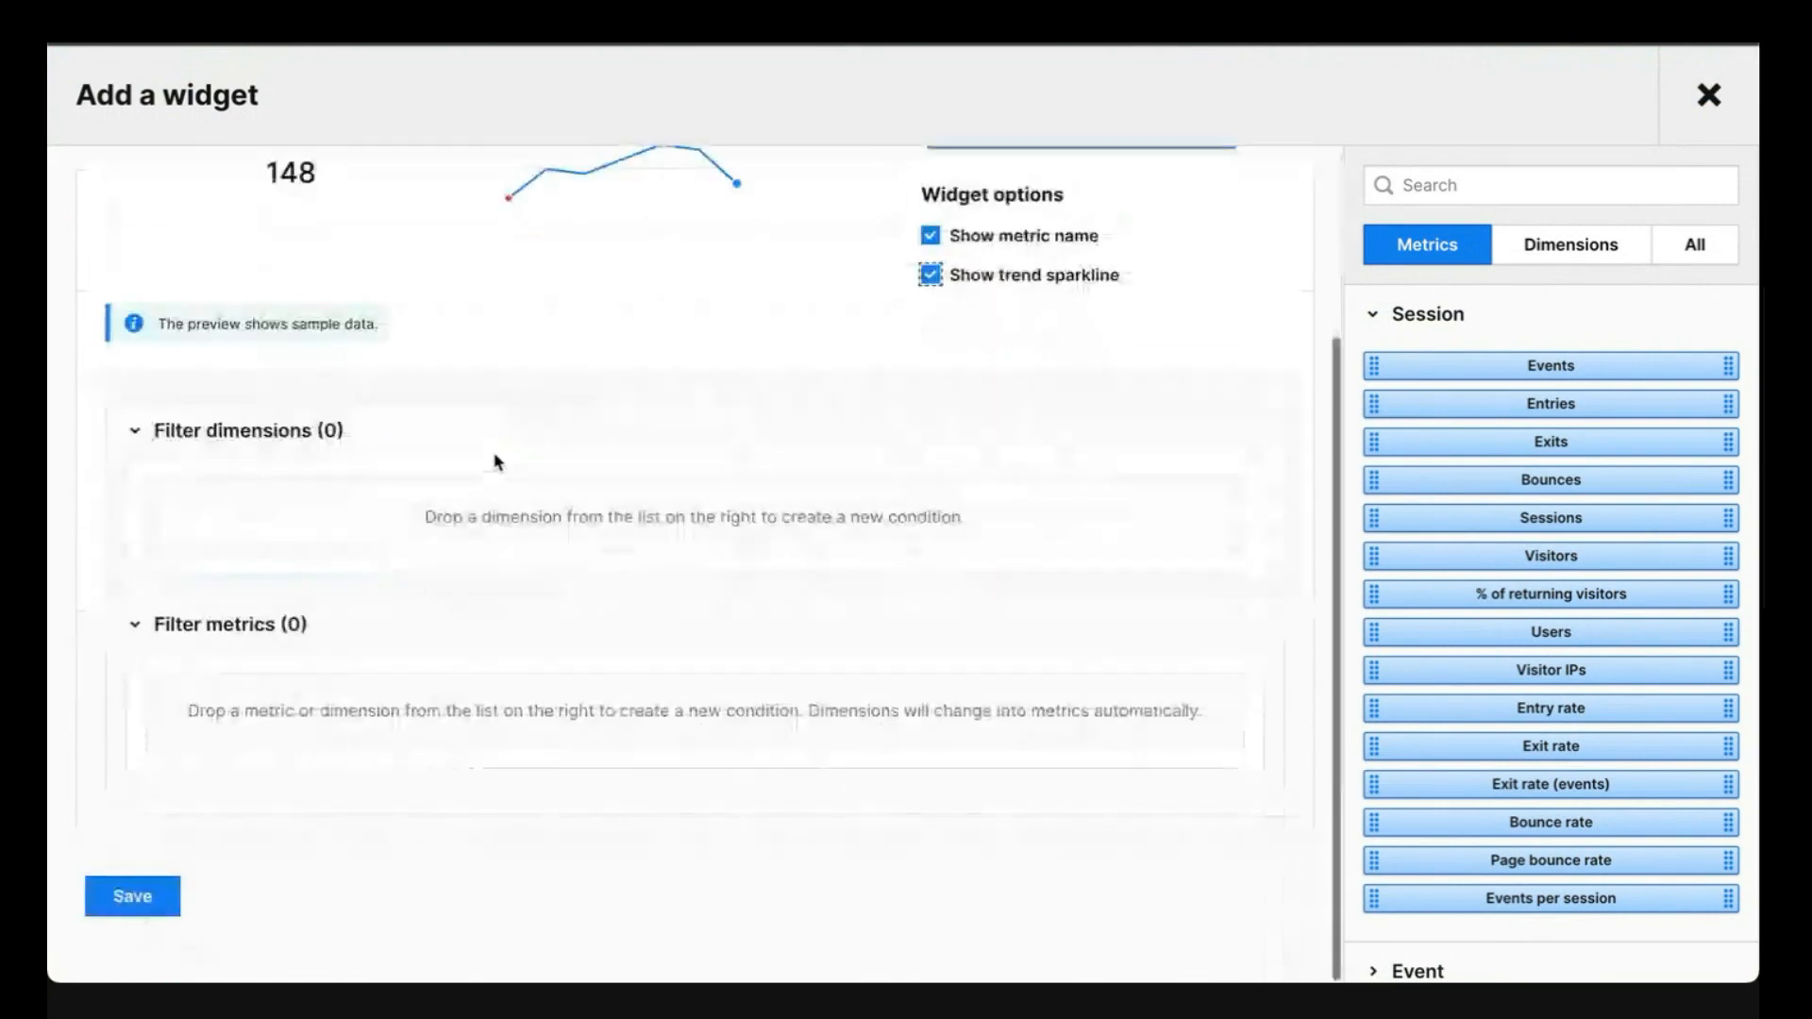
click(146, 904)
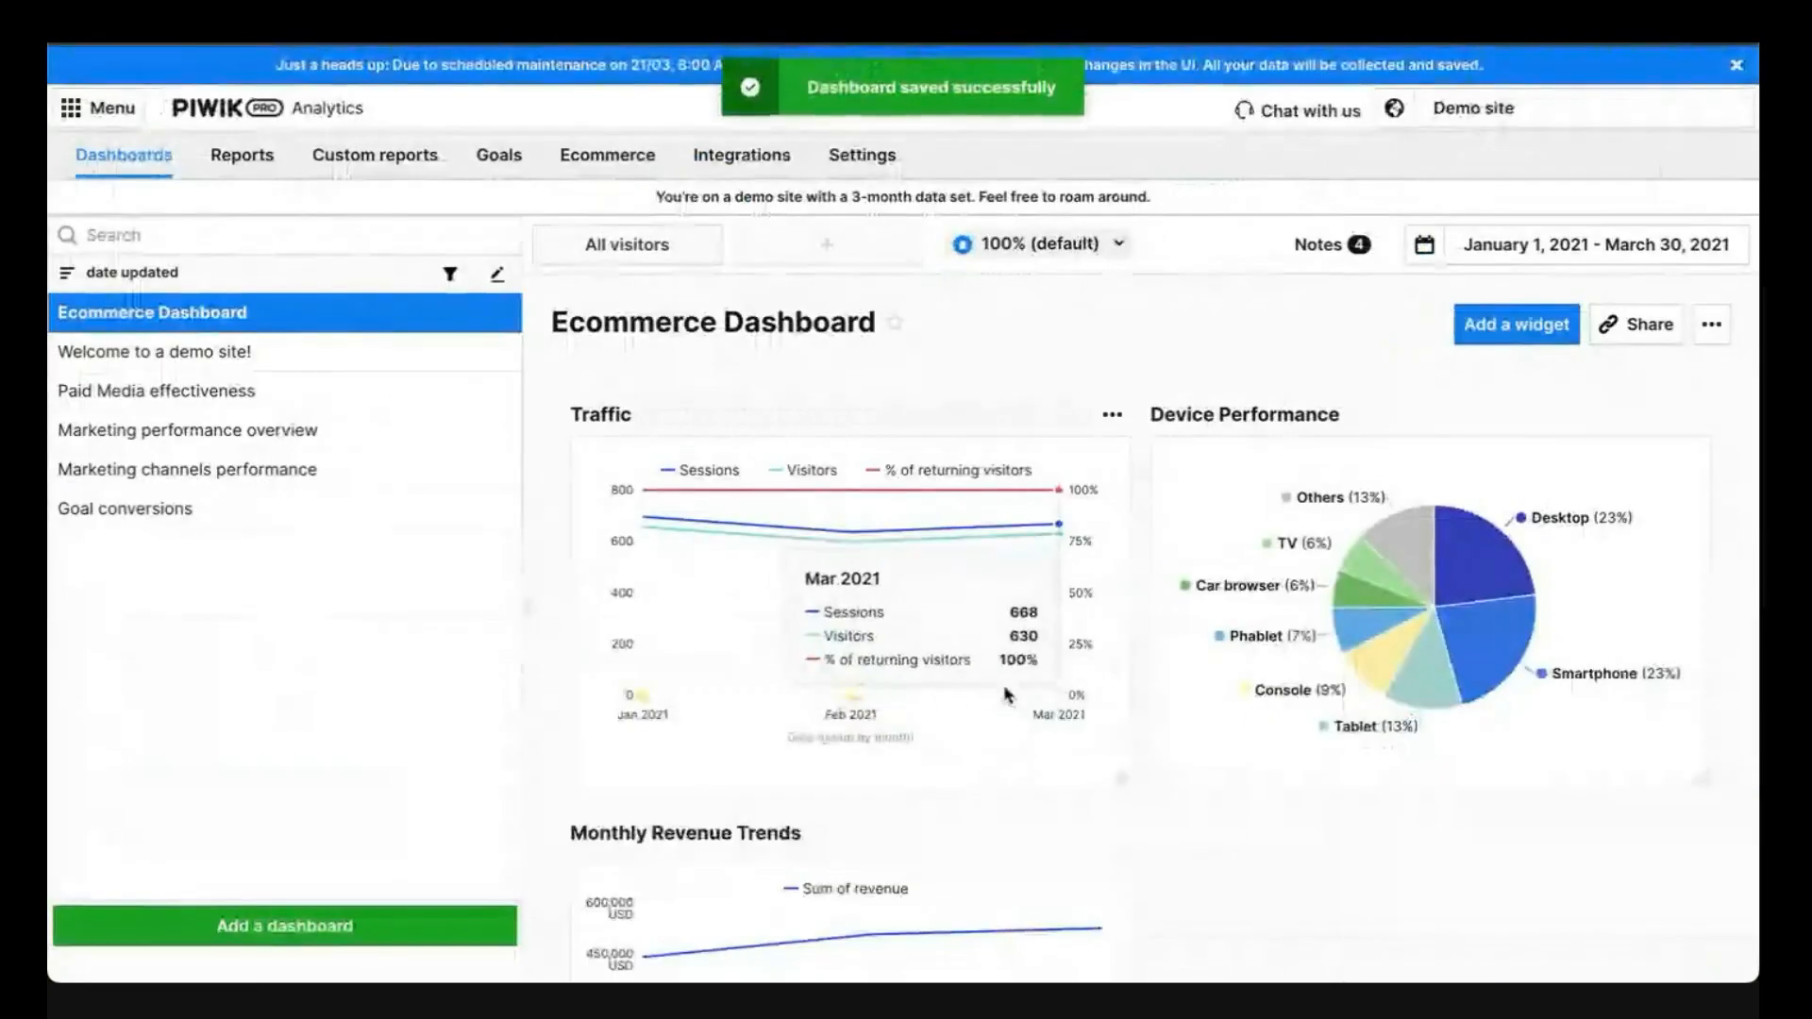
Move the Sessions counter from the end of the dashboard to beside Traffic, above Device Performance
scroll(1537, 738, down, 10)
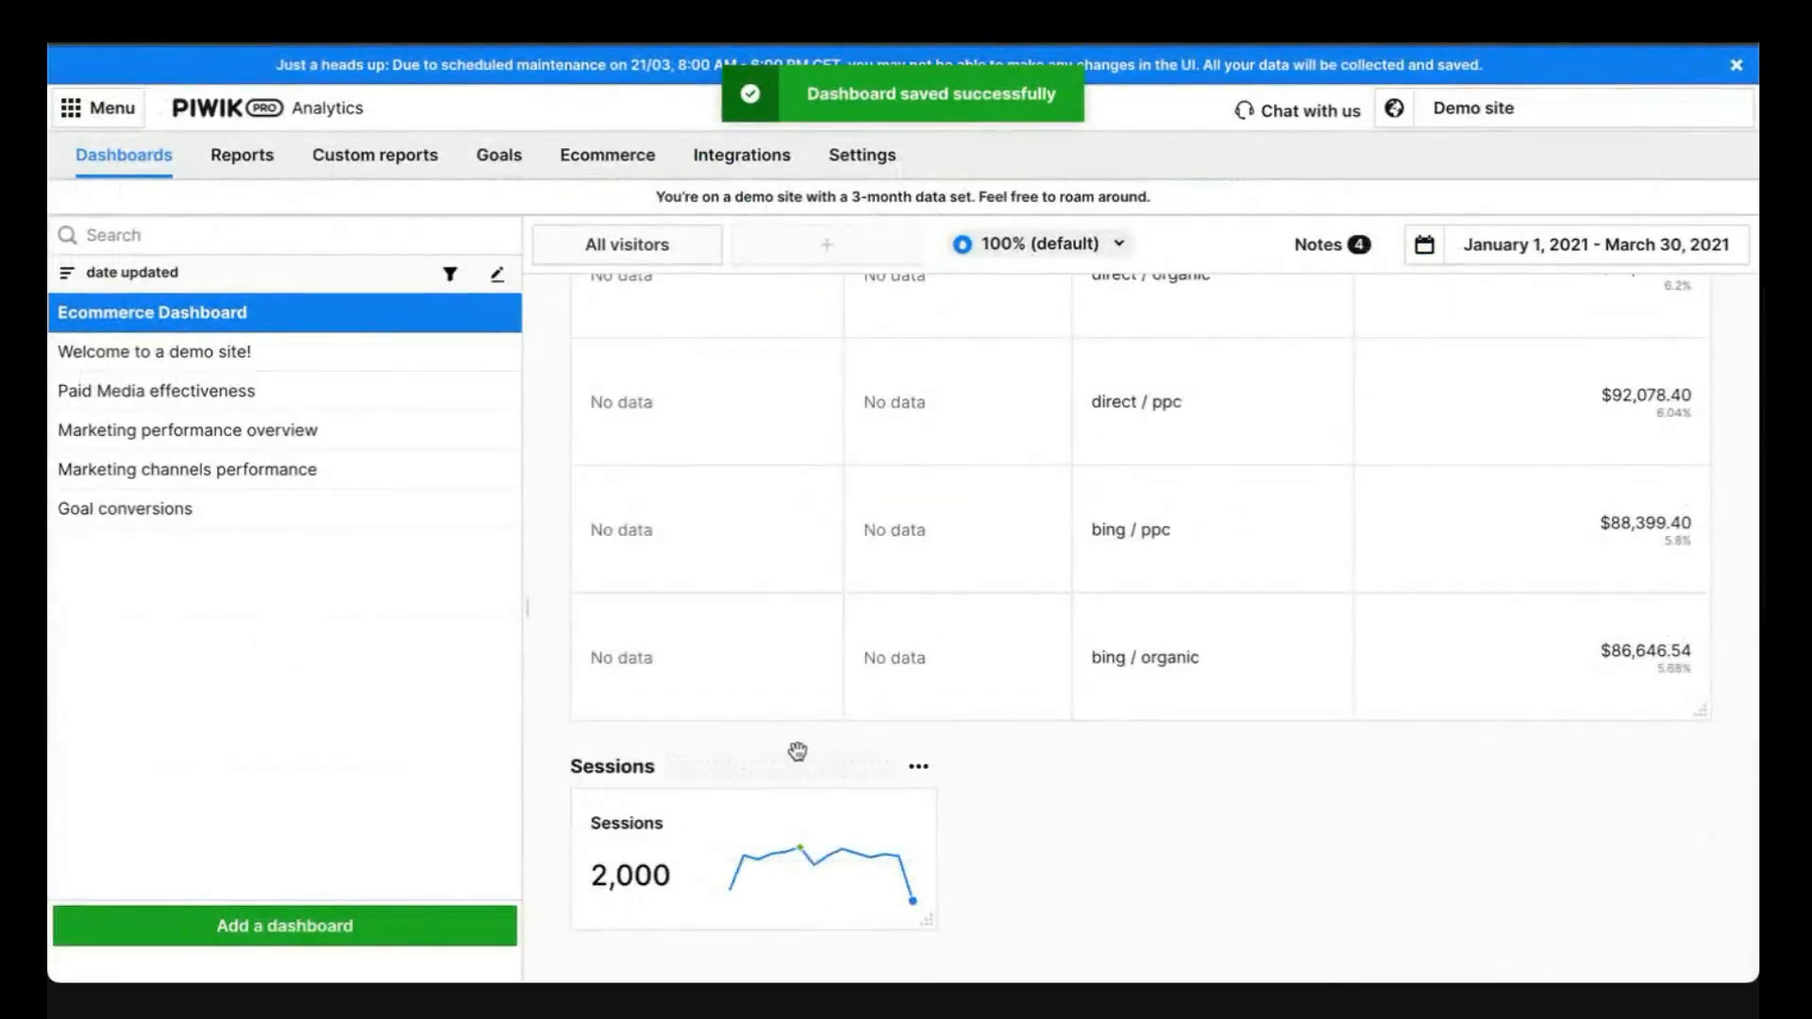
drag(798, 753, 1132, 397)
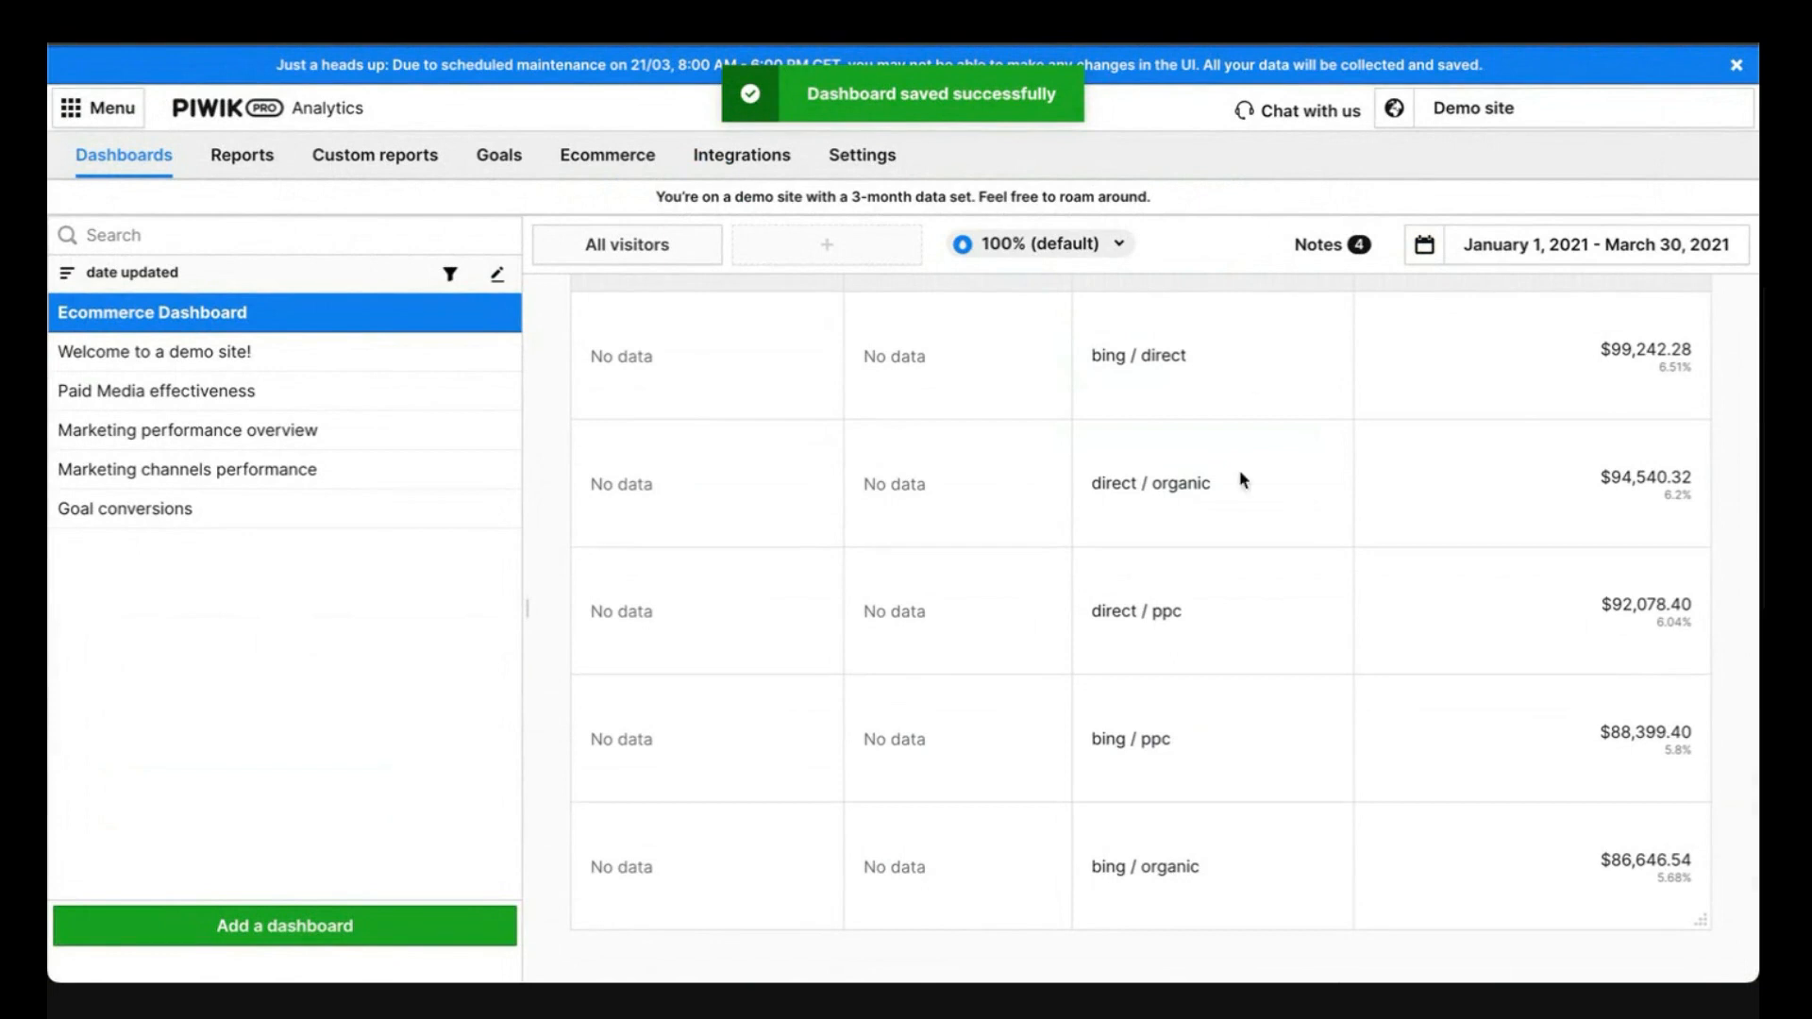
scroll(1242, 480, up, 8)
scroll(1185, 639, down, 2)
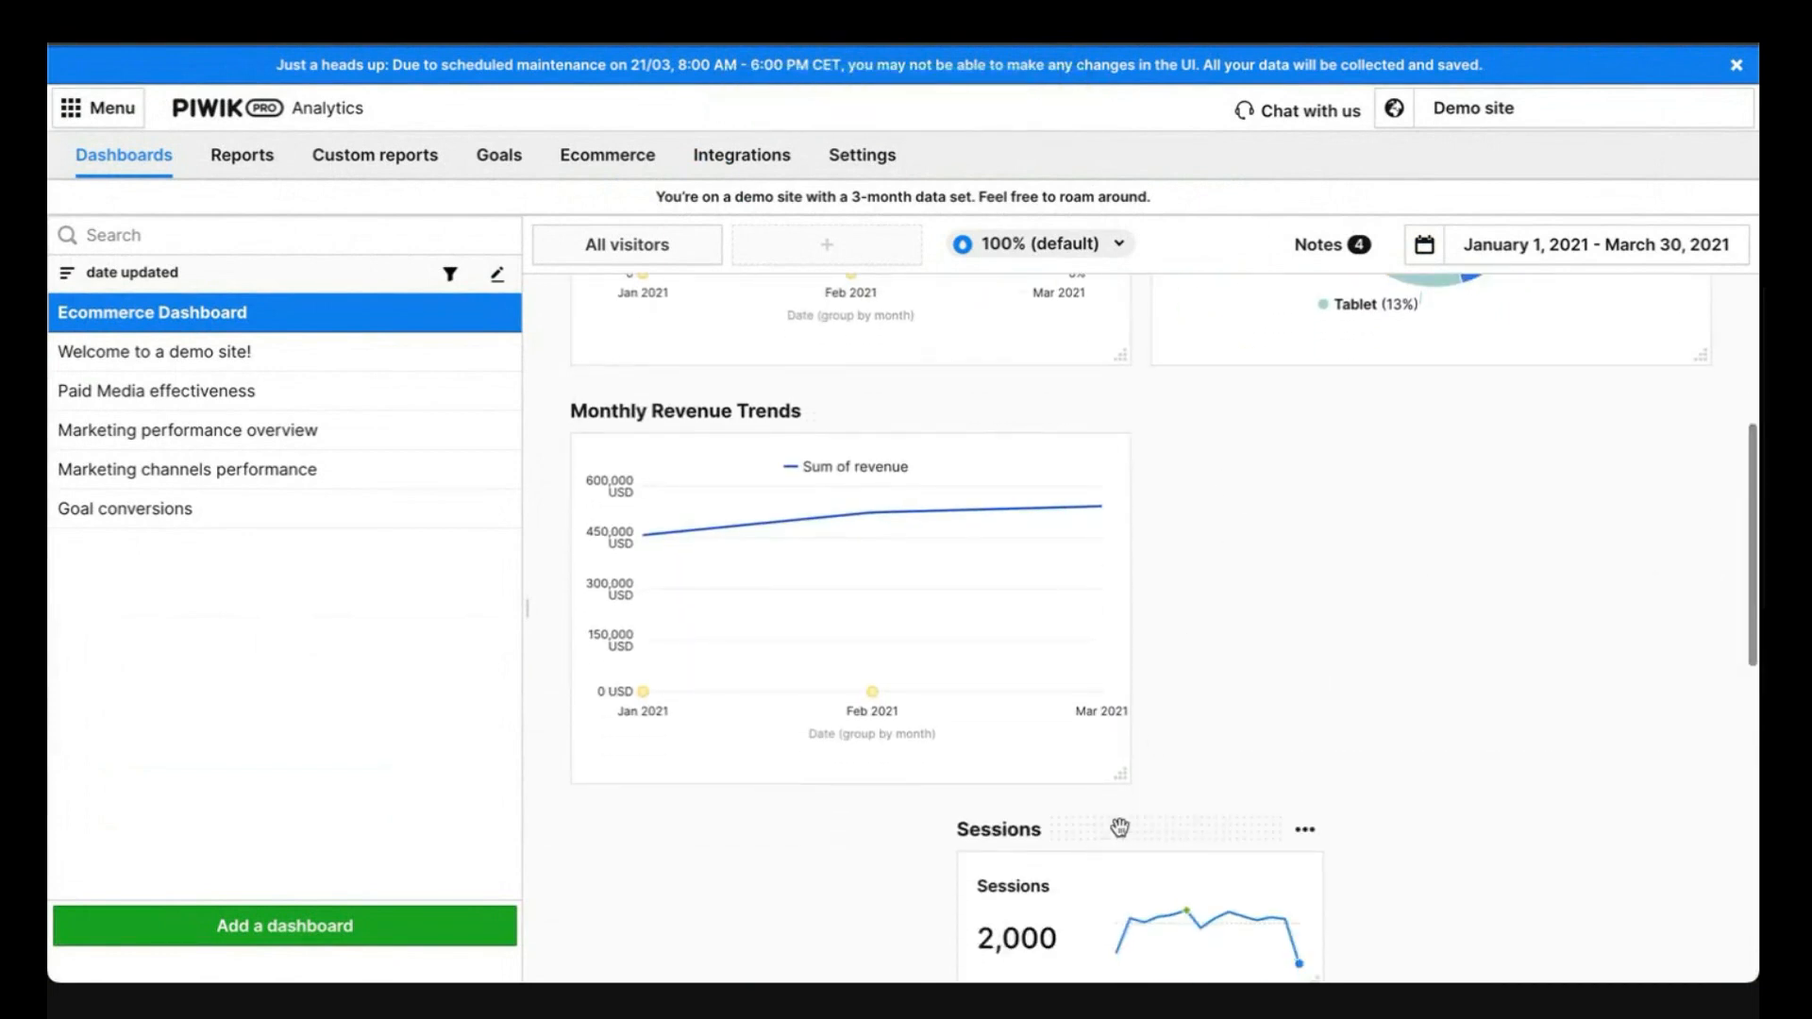
drag(1119, 828, 1262, 469)
scroll(1262, 472, up, 5)
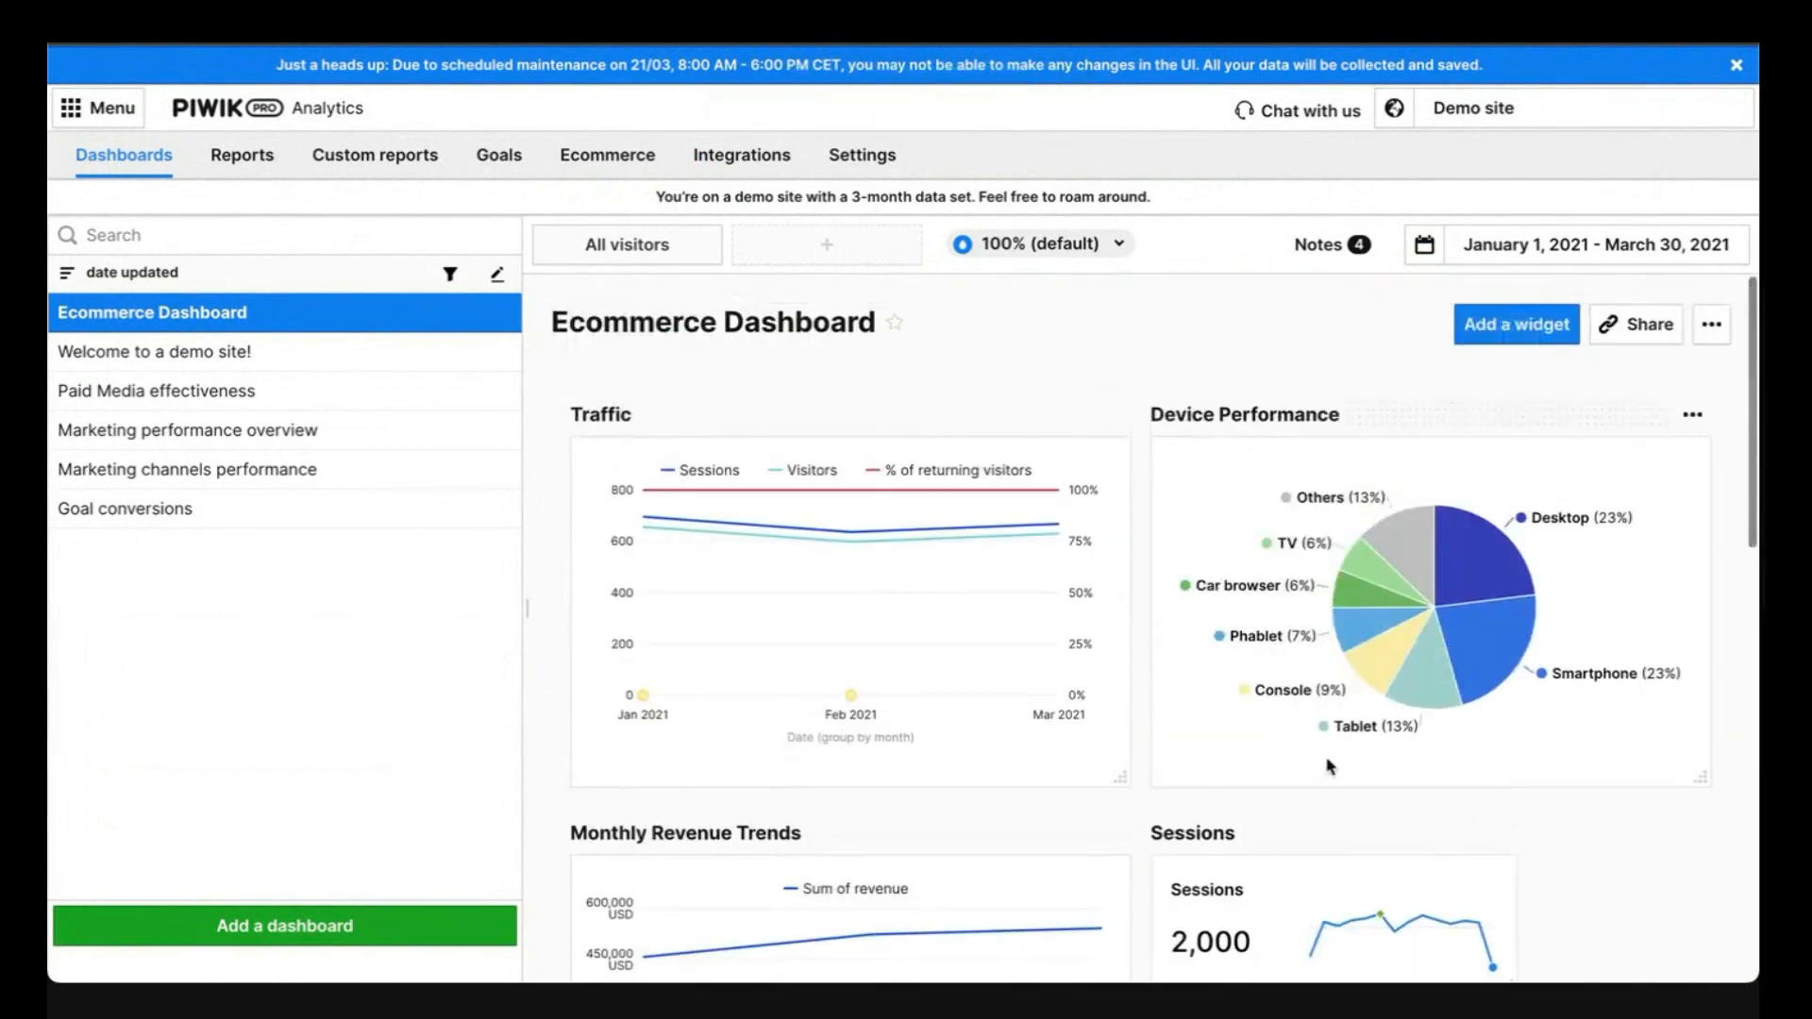
drag(1310, 837, 1302, 420)
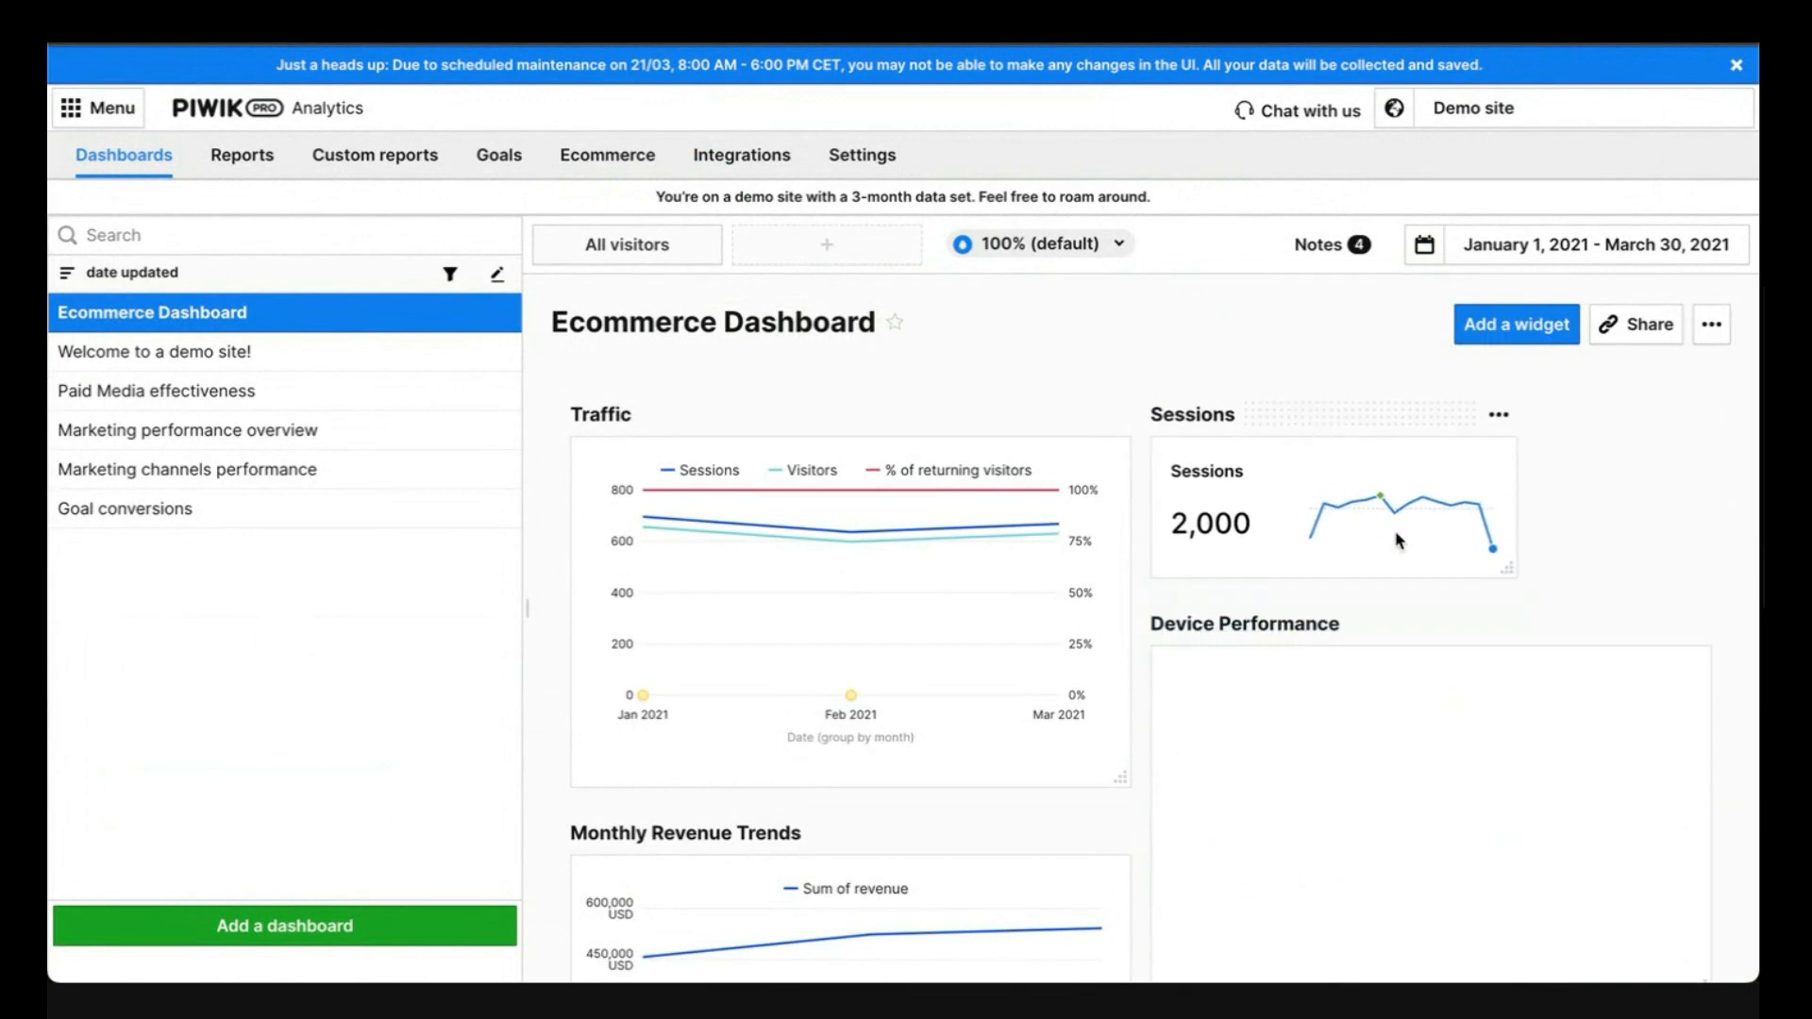
Start a counter widget on the Ecommerce Dashboard, name it "Orders" and use Orders as the metric to calculate
scroll(1406, 674, down, 3)
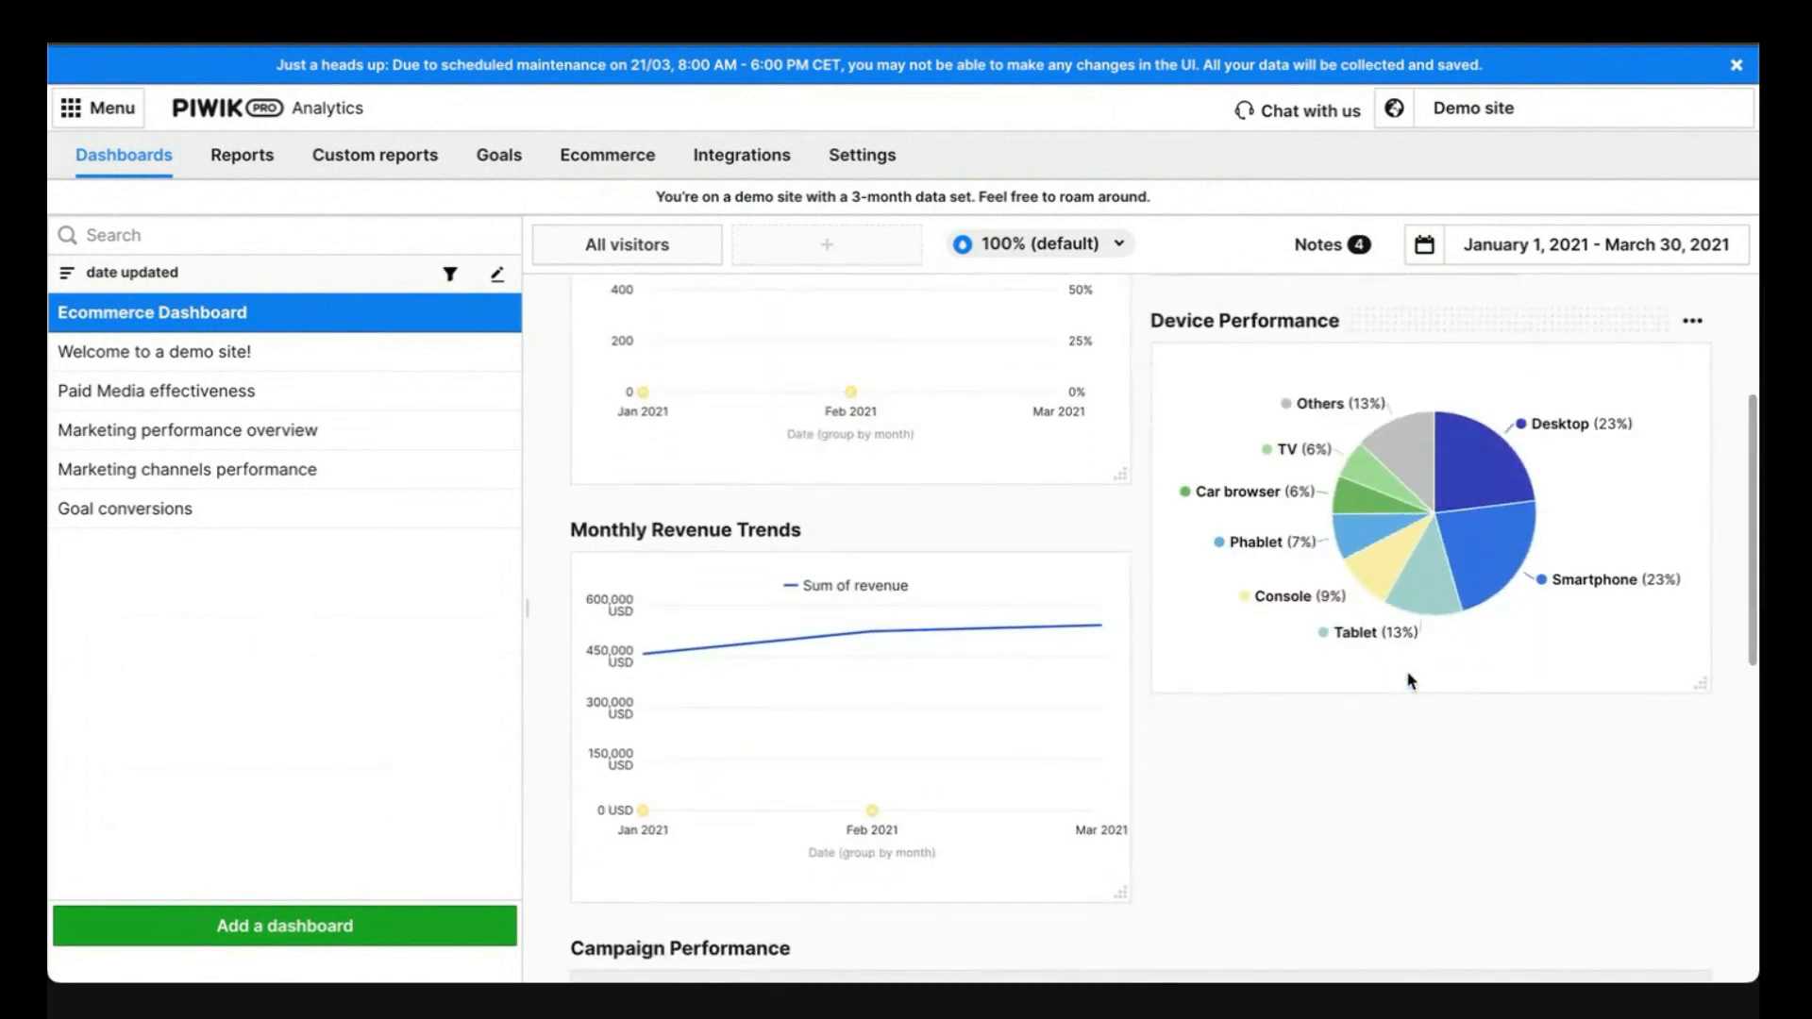
scroll(1406, 679, up, 3)
click(1517, 320)
click(1501, 534)
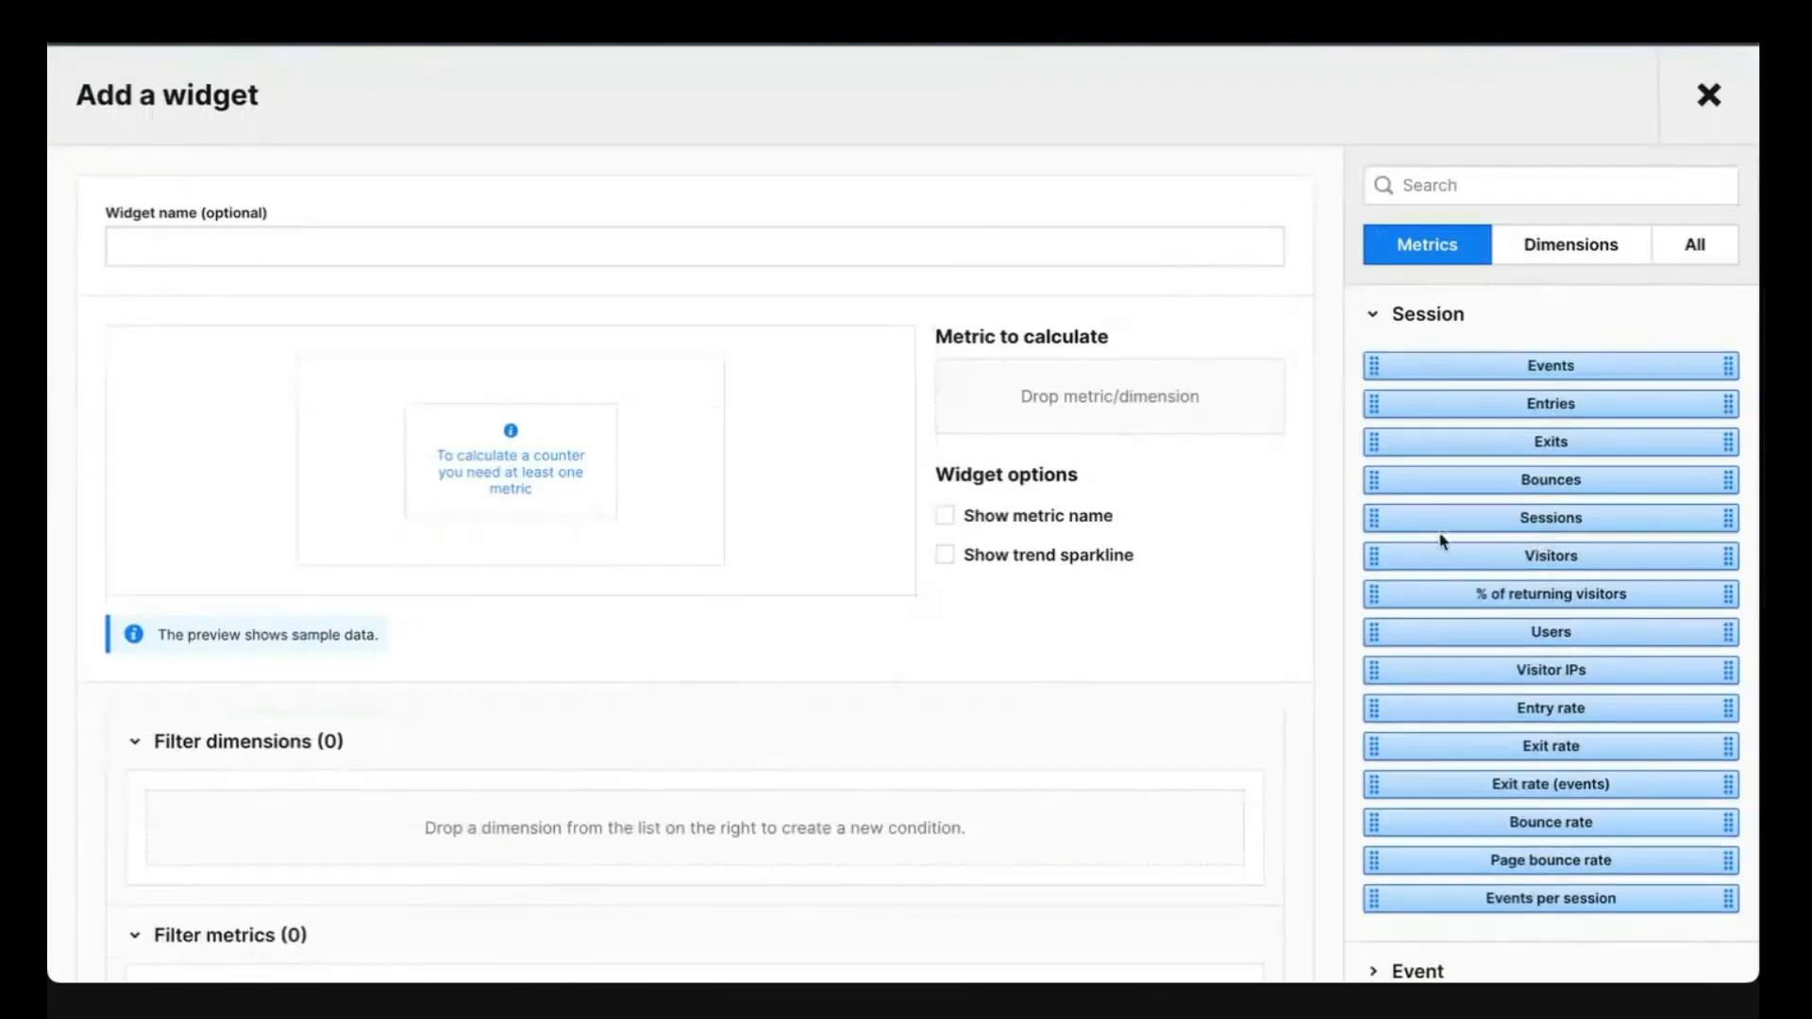
click(910, 238)
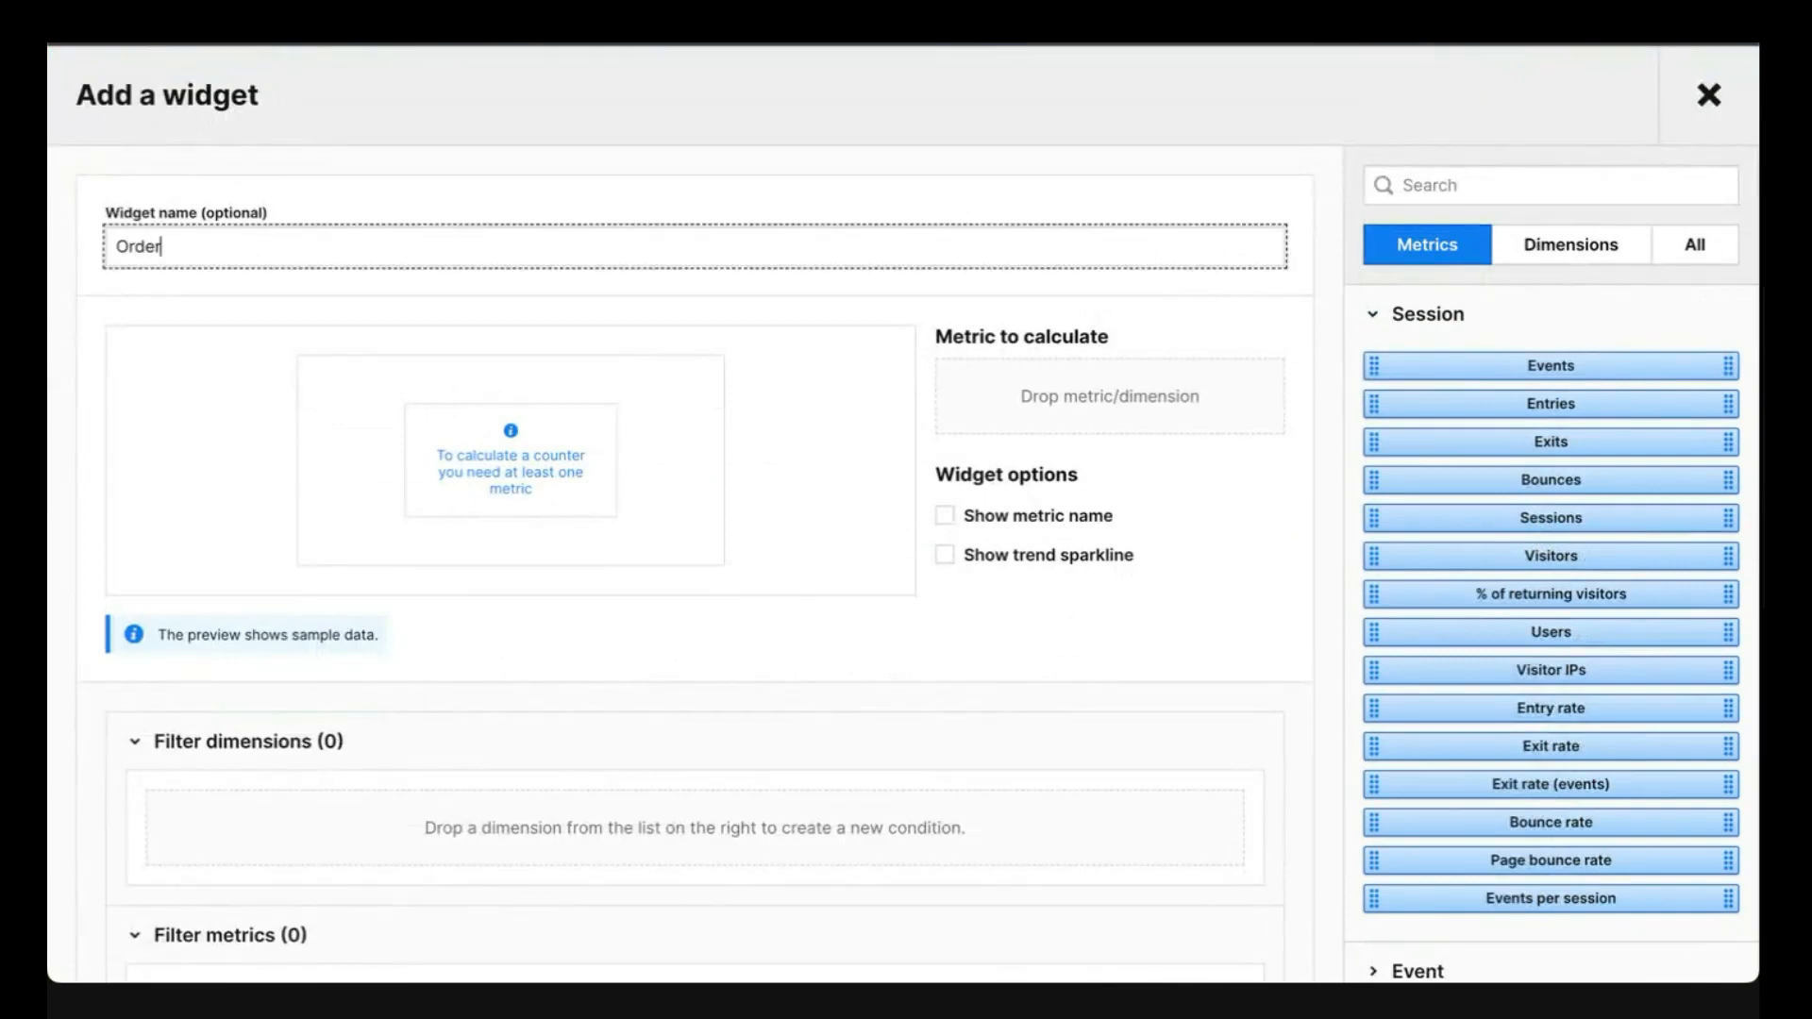
click(1399, 180)
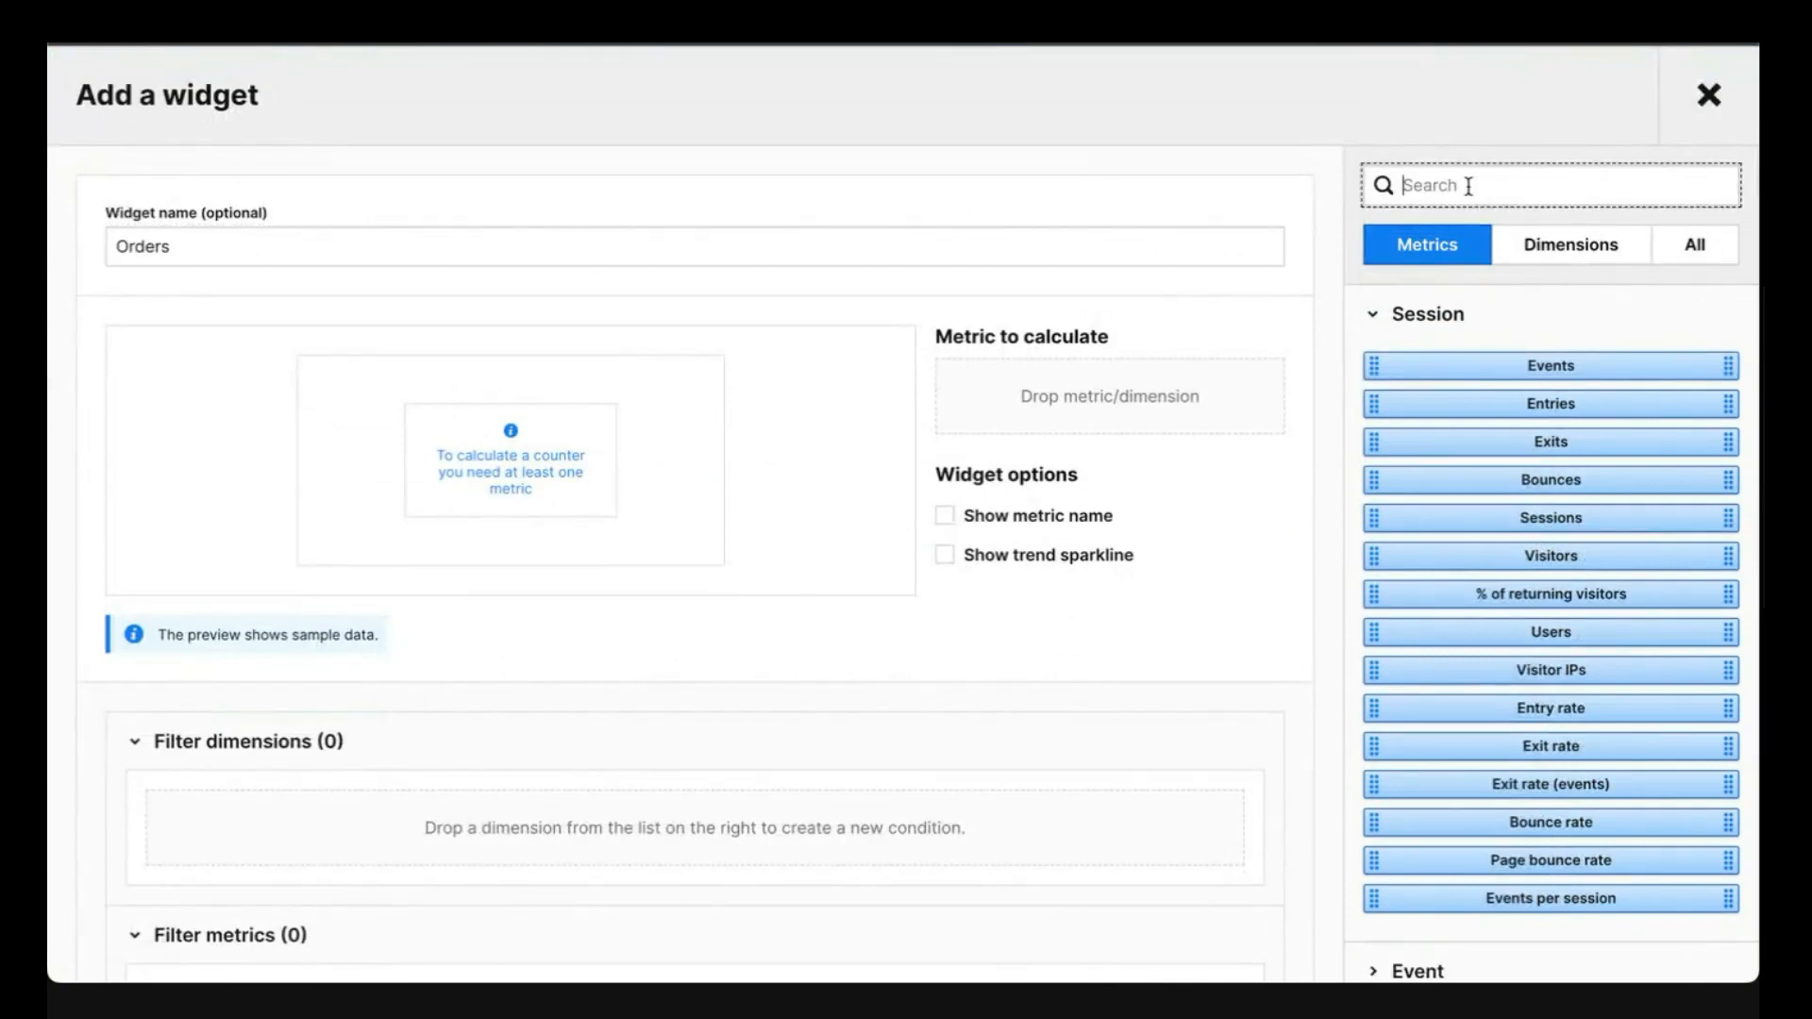
text(order)
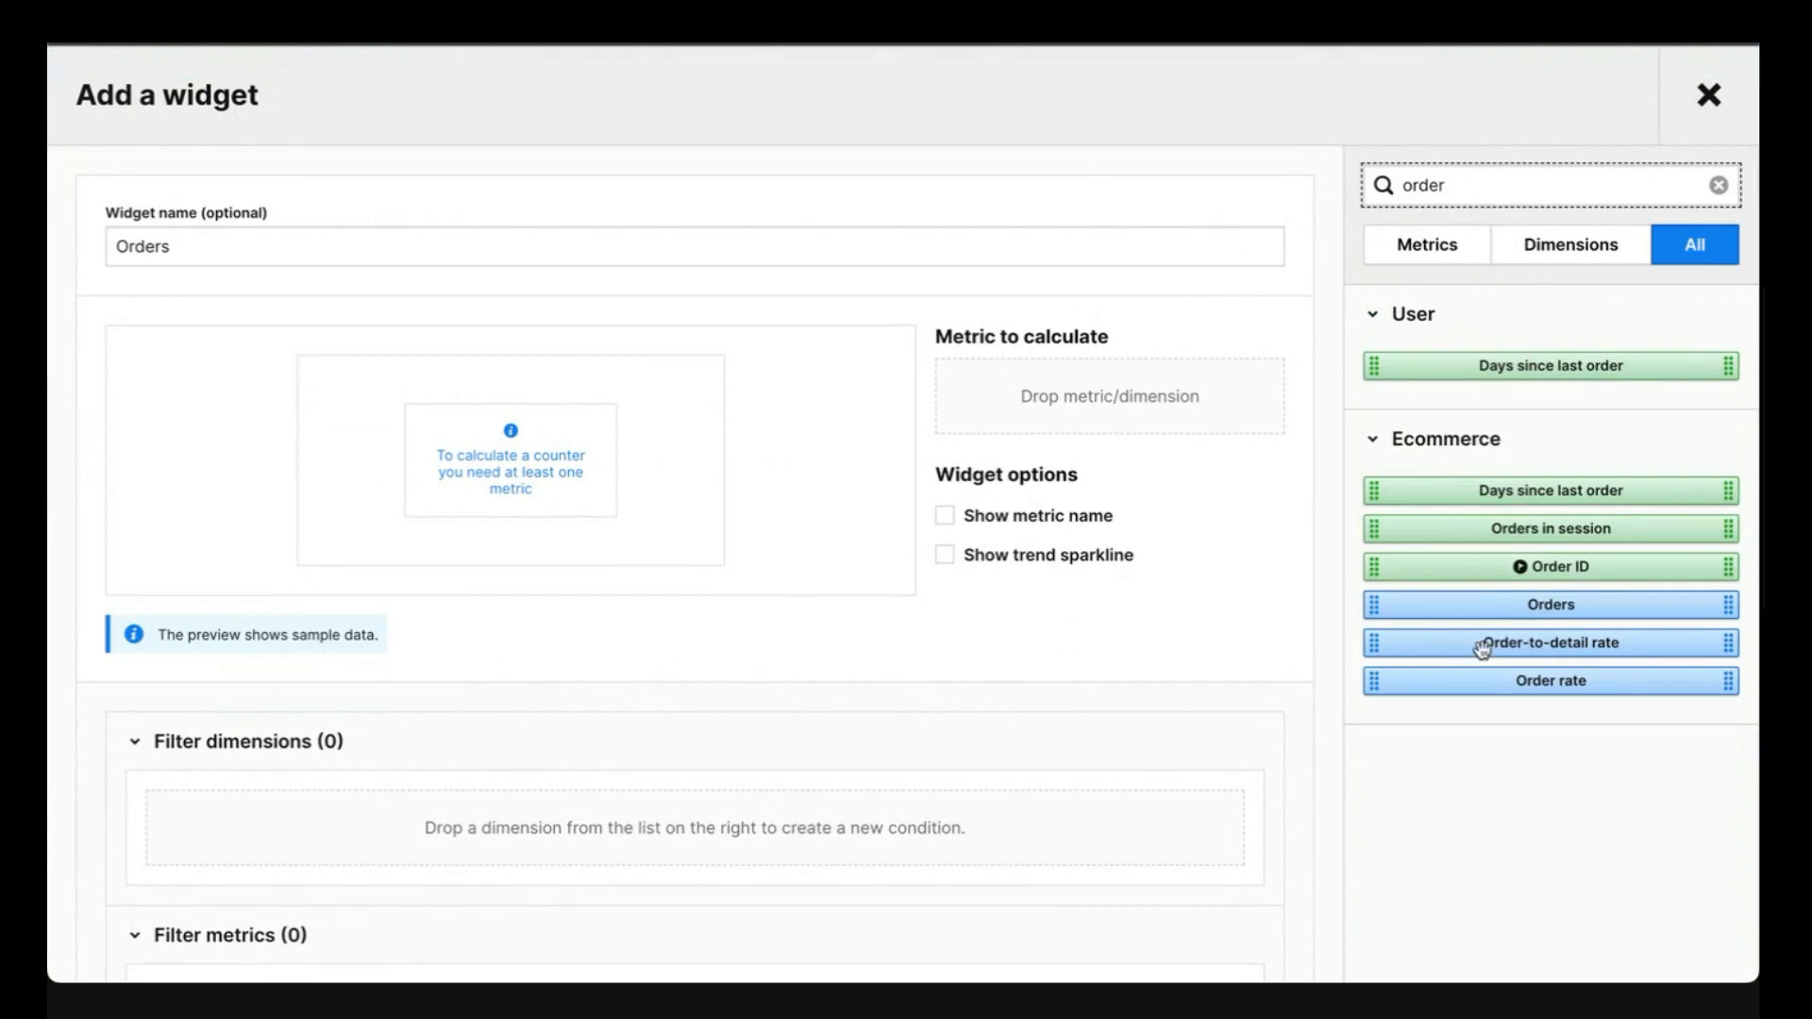
click(1556, 607)
drag(1557, 607, 1112, 394)
Turn on the metric name and trend sparkline for the Orders counter and save the widget
click(1001, 481)
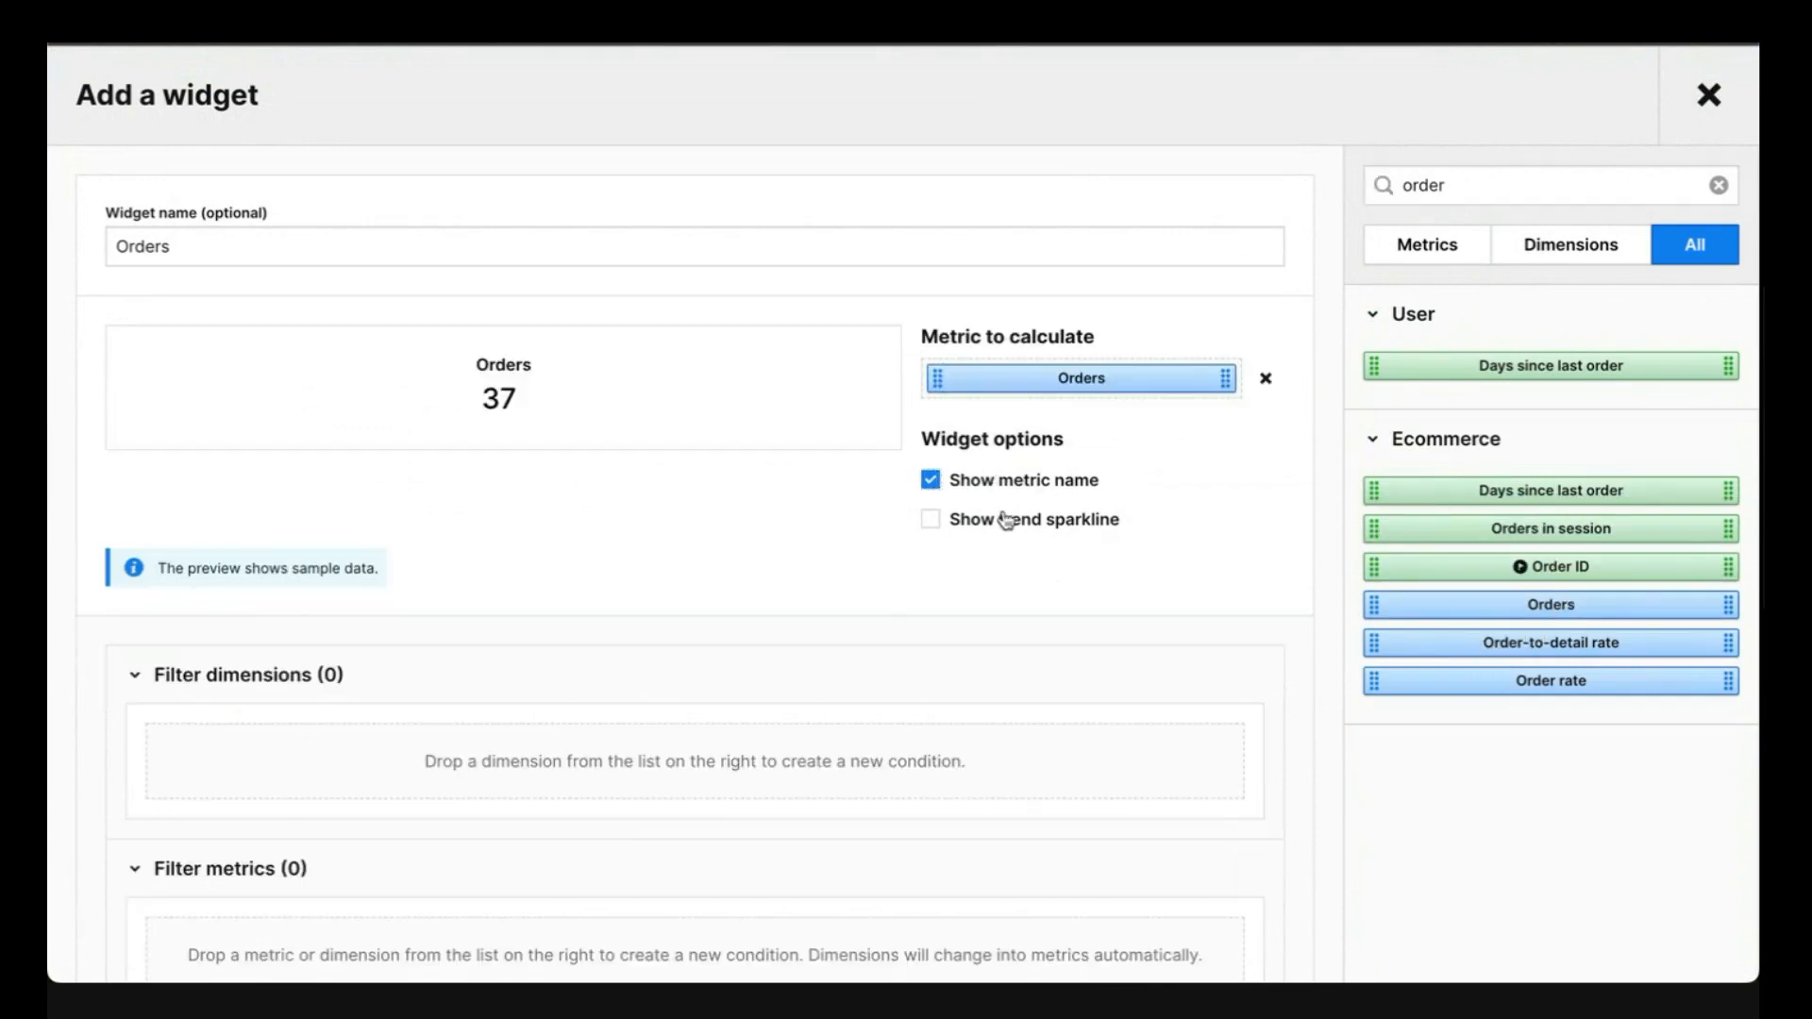
click(1008, 519)
scroll(865, 612, down, 3)
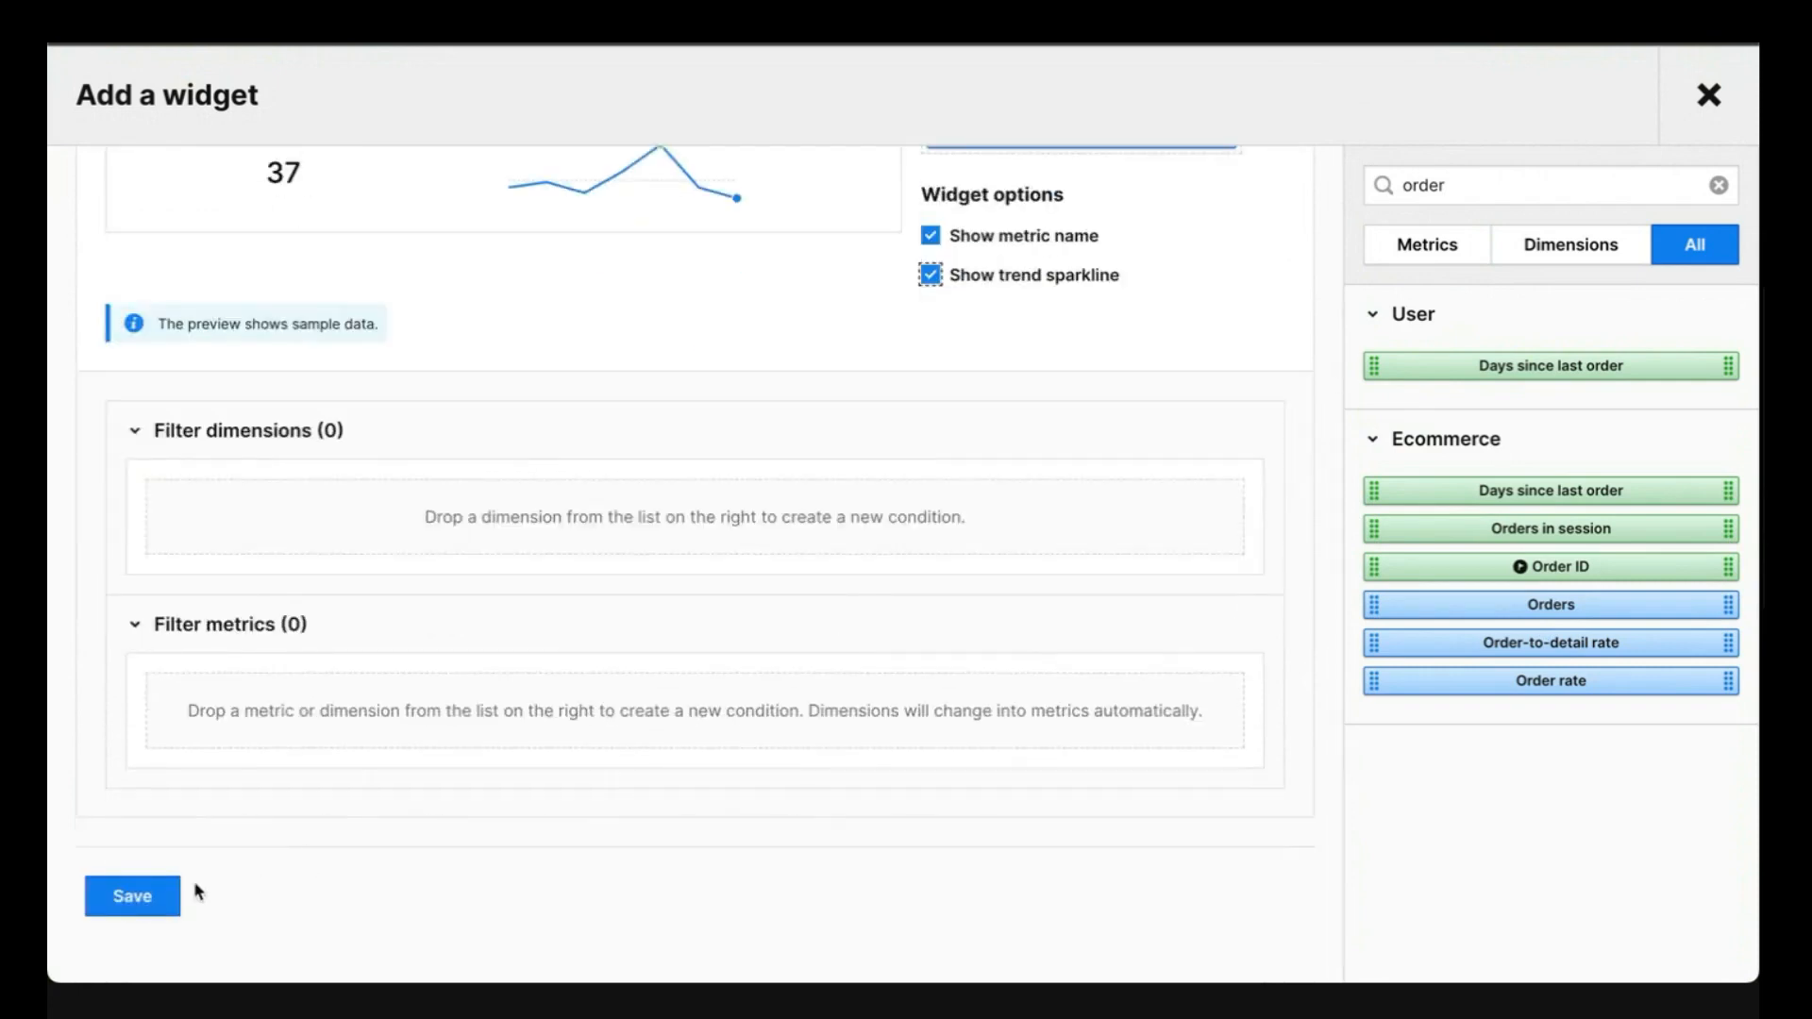
click(139, 906)
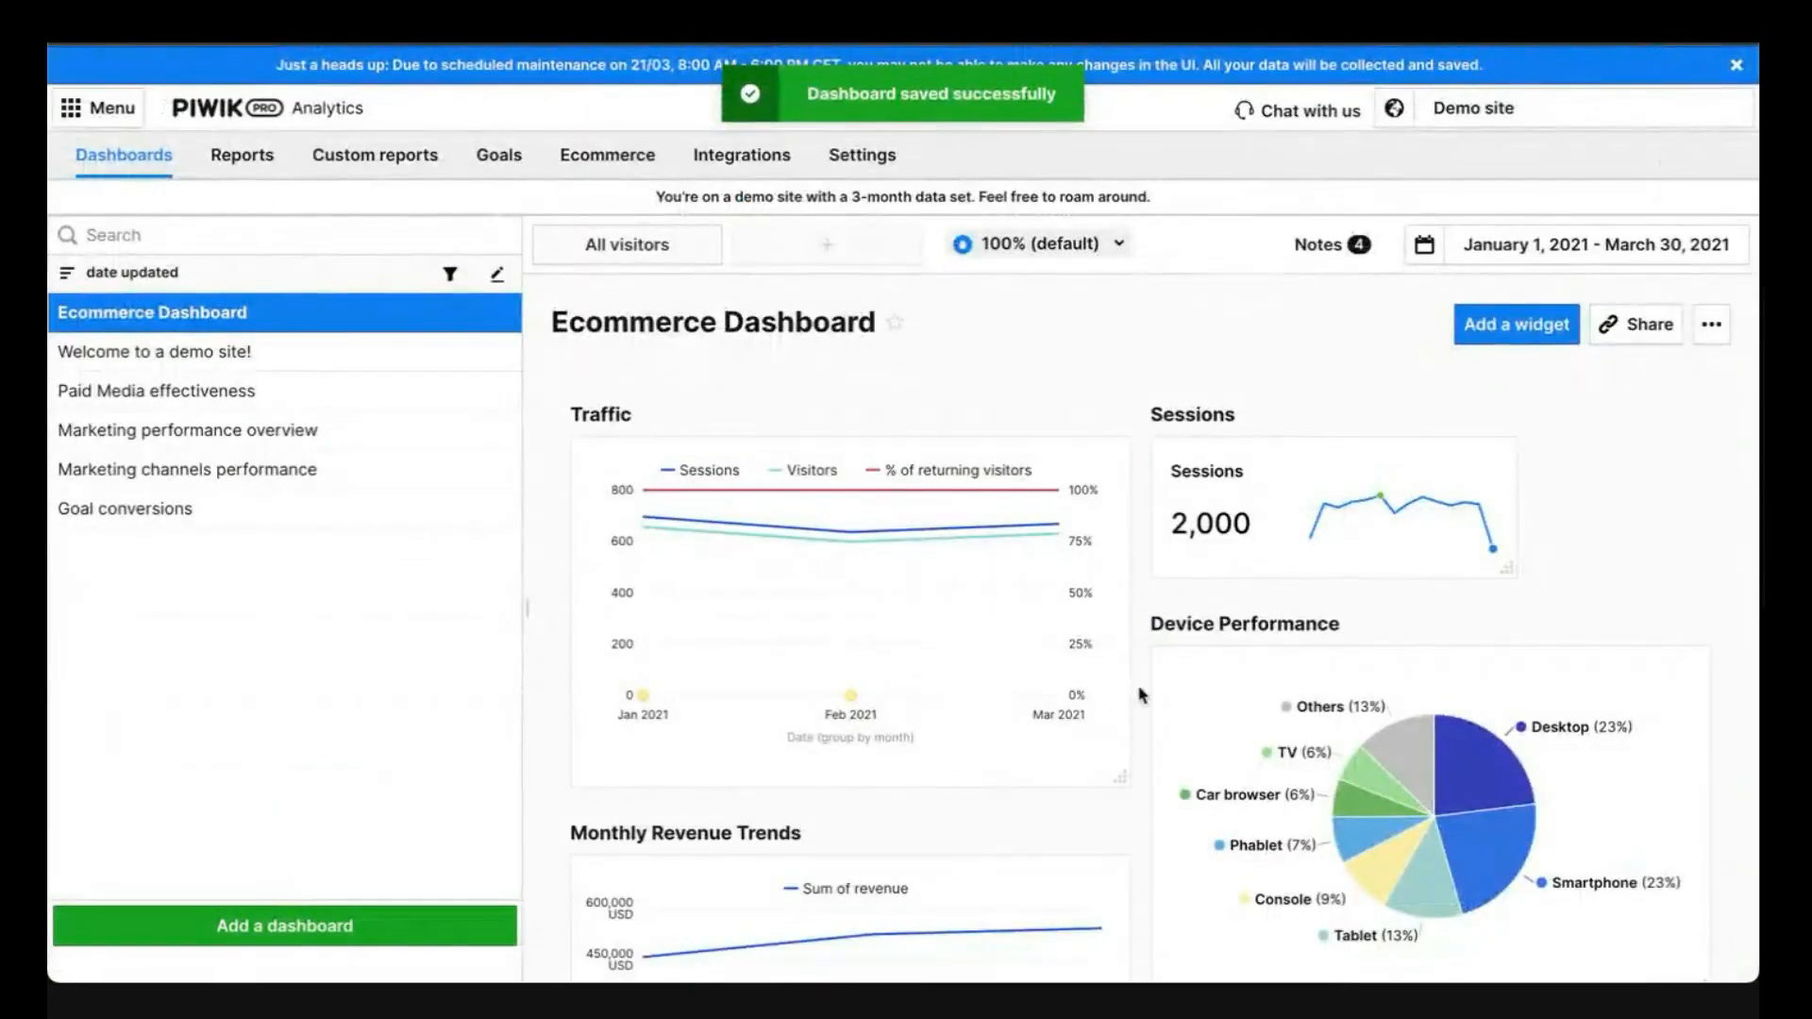
Move the Orders counter from the end of the dashboard to directly below Sessions, above Device Performance
drag(730, 766, 937, 755)
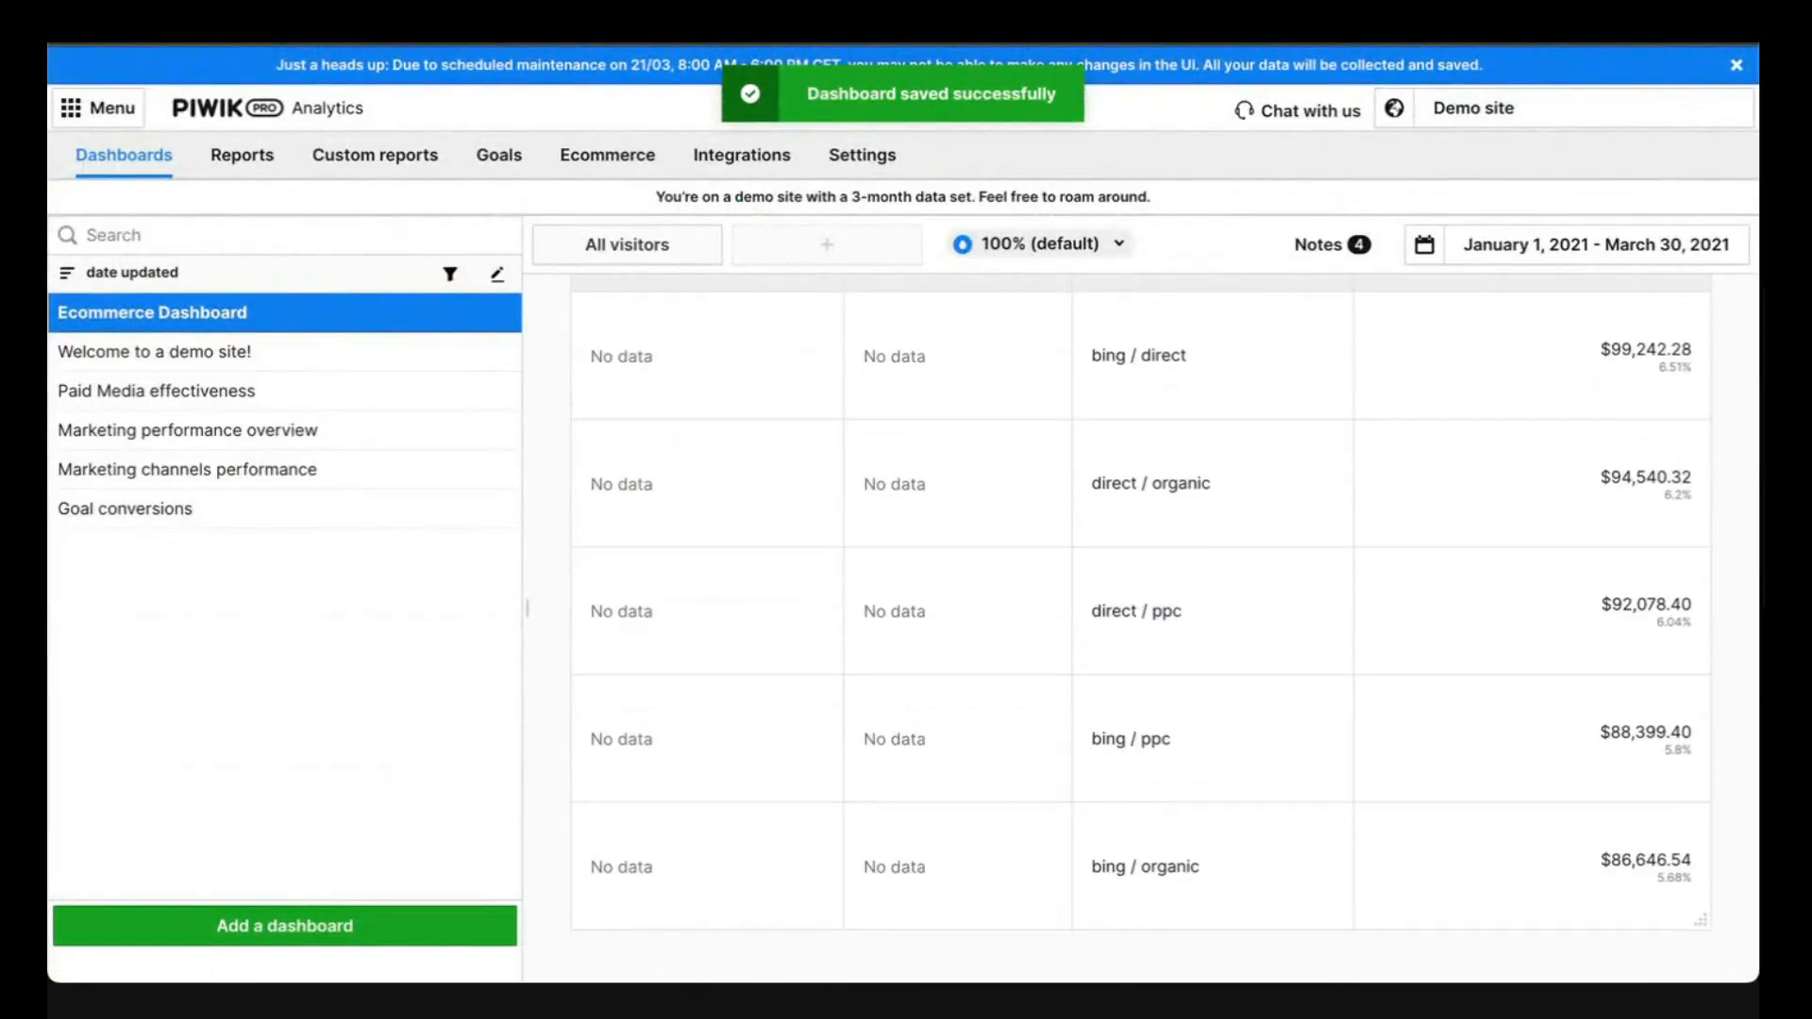
drag(1321, 91, 1414, 459)
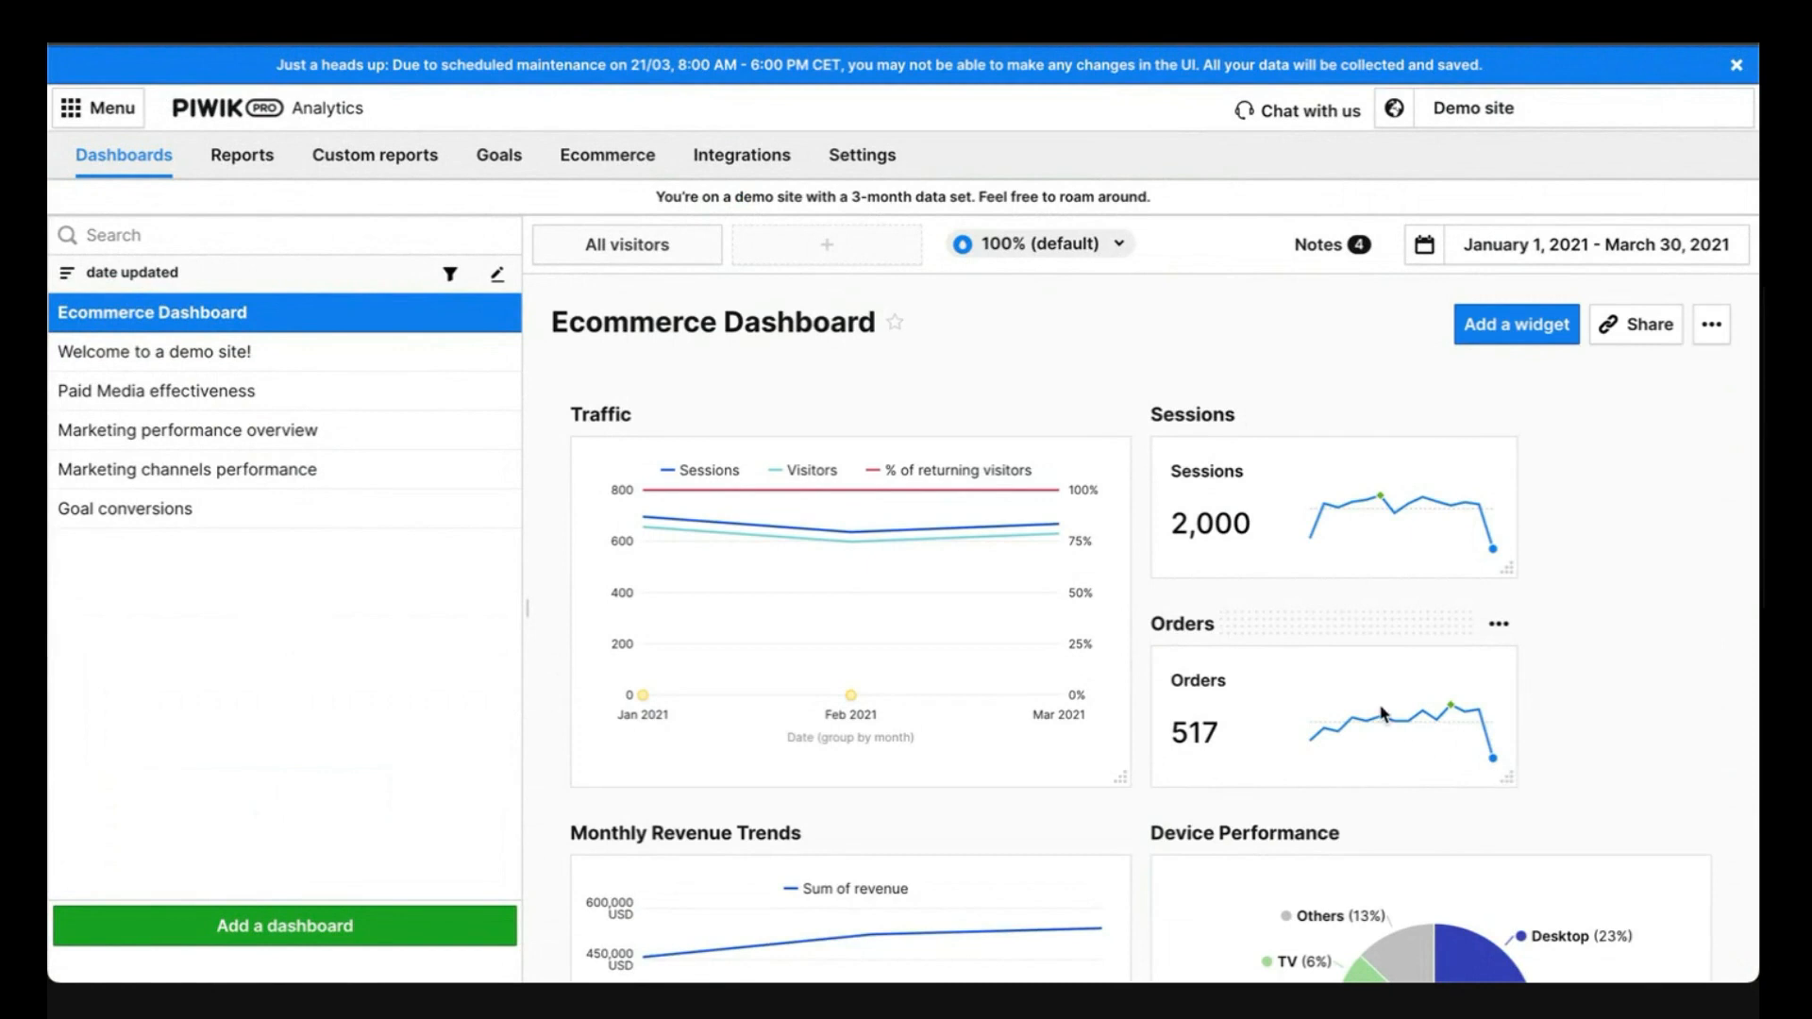
scroll(1609, 681, down, 5)
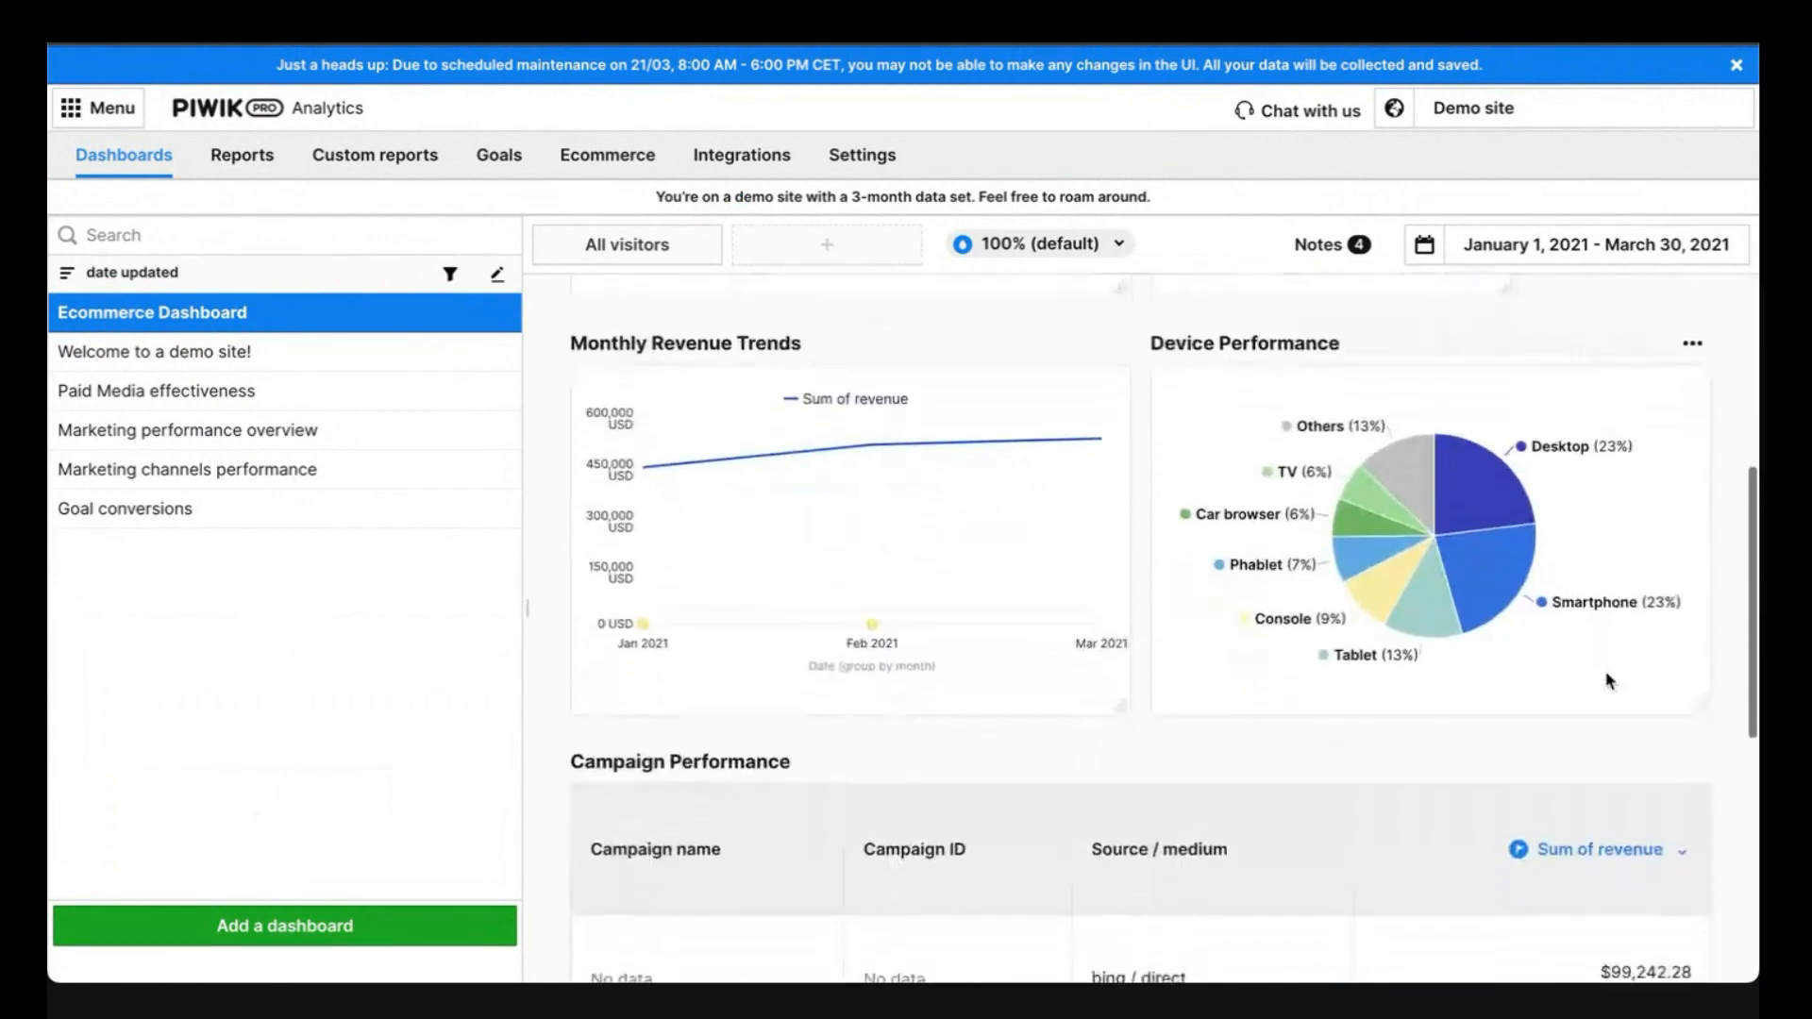
scroll(1609, 682, up, 5)
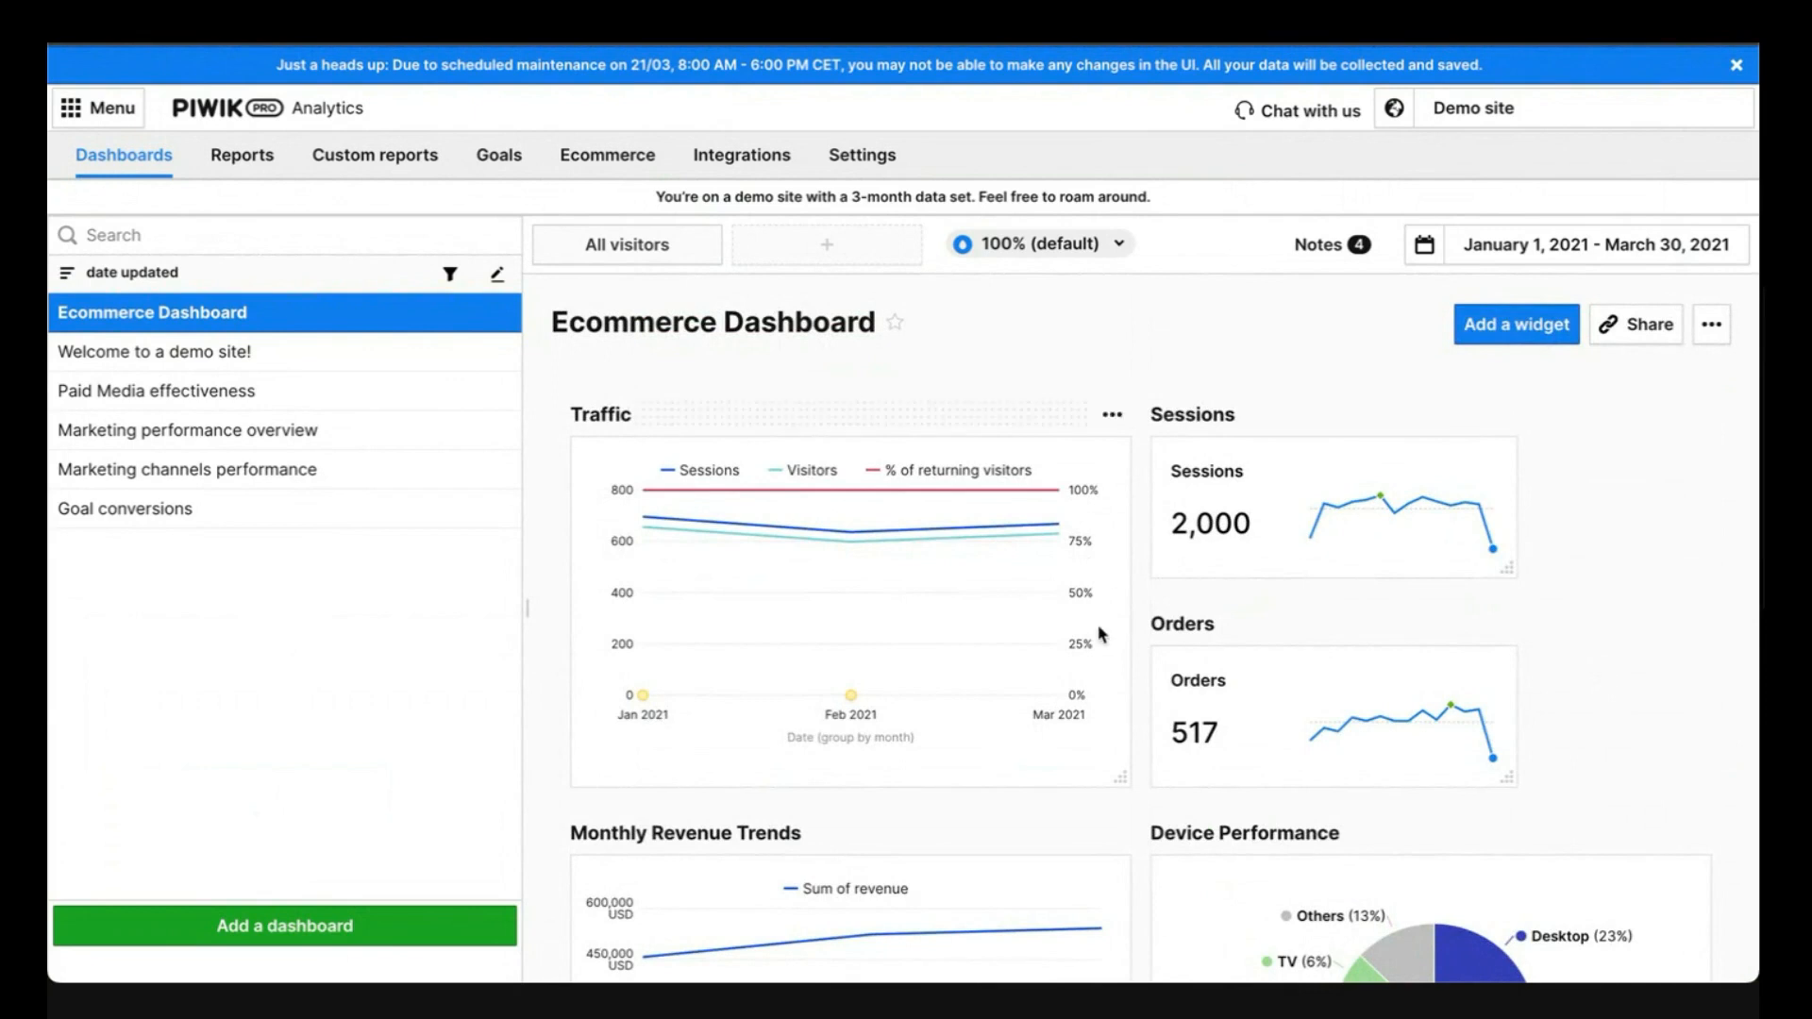
drag(1121, 777, 1187, 791)
scroll(1570, 689, down, 6)
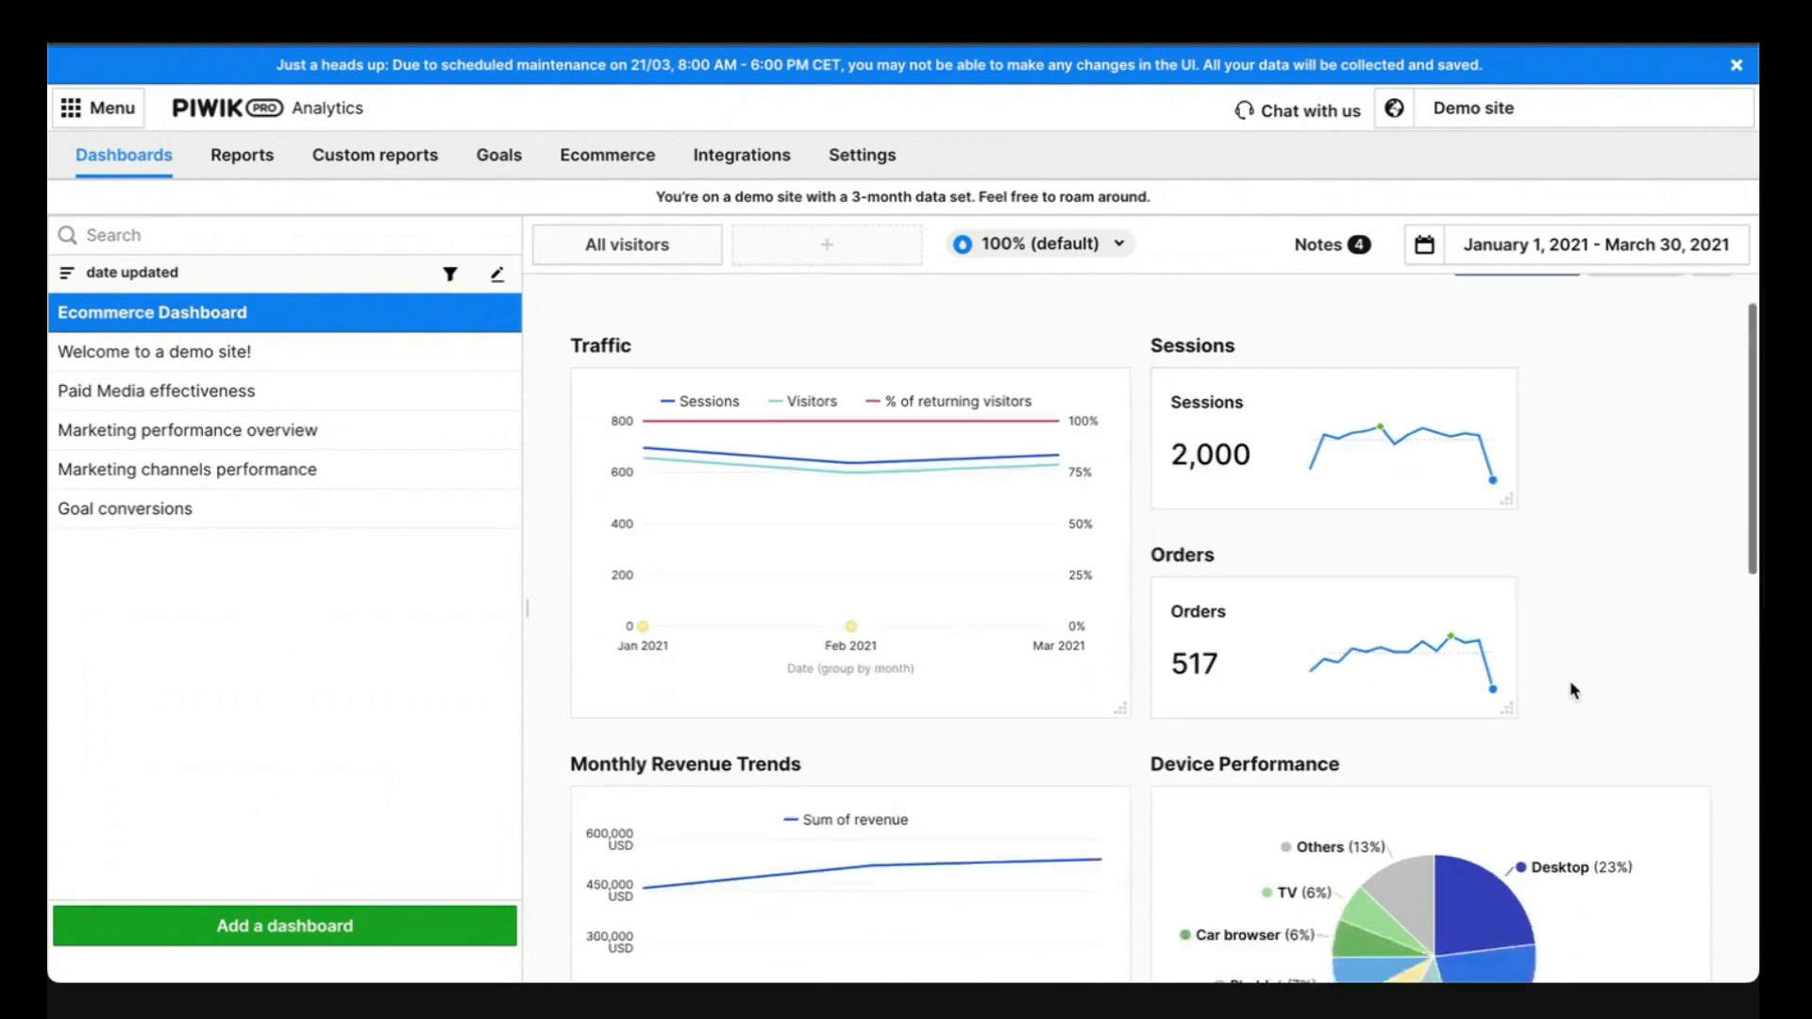
scroll(1570, 689, up, 6)
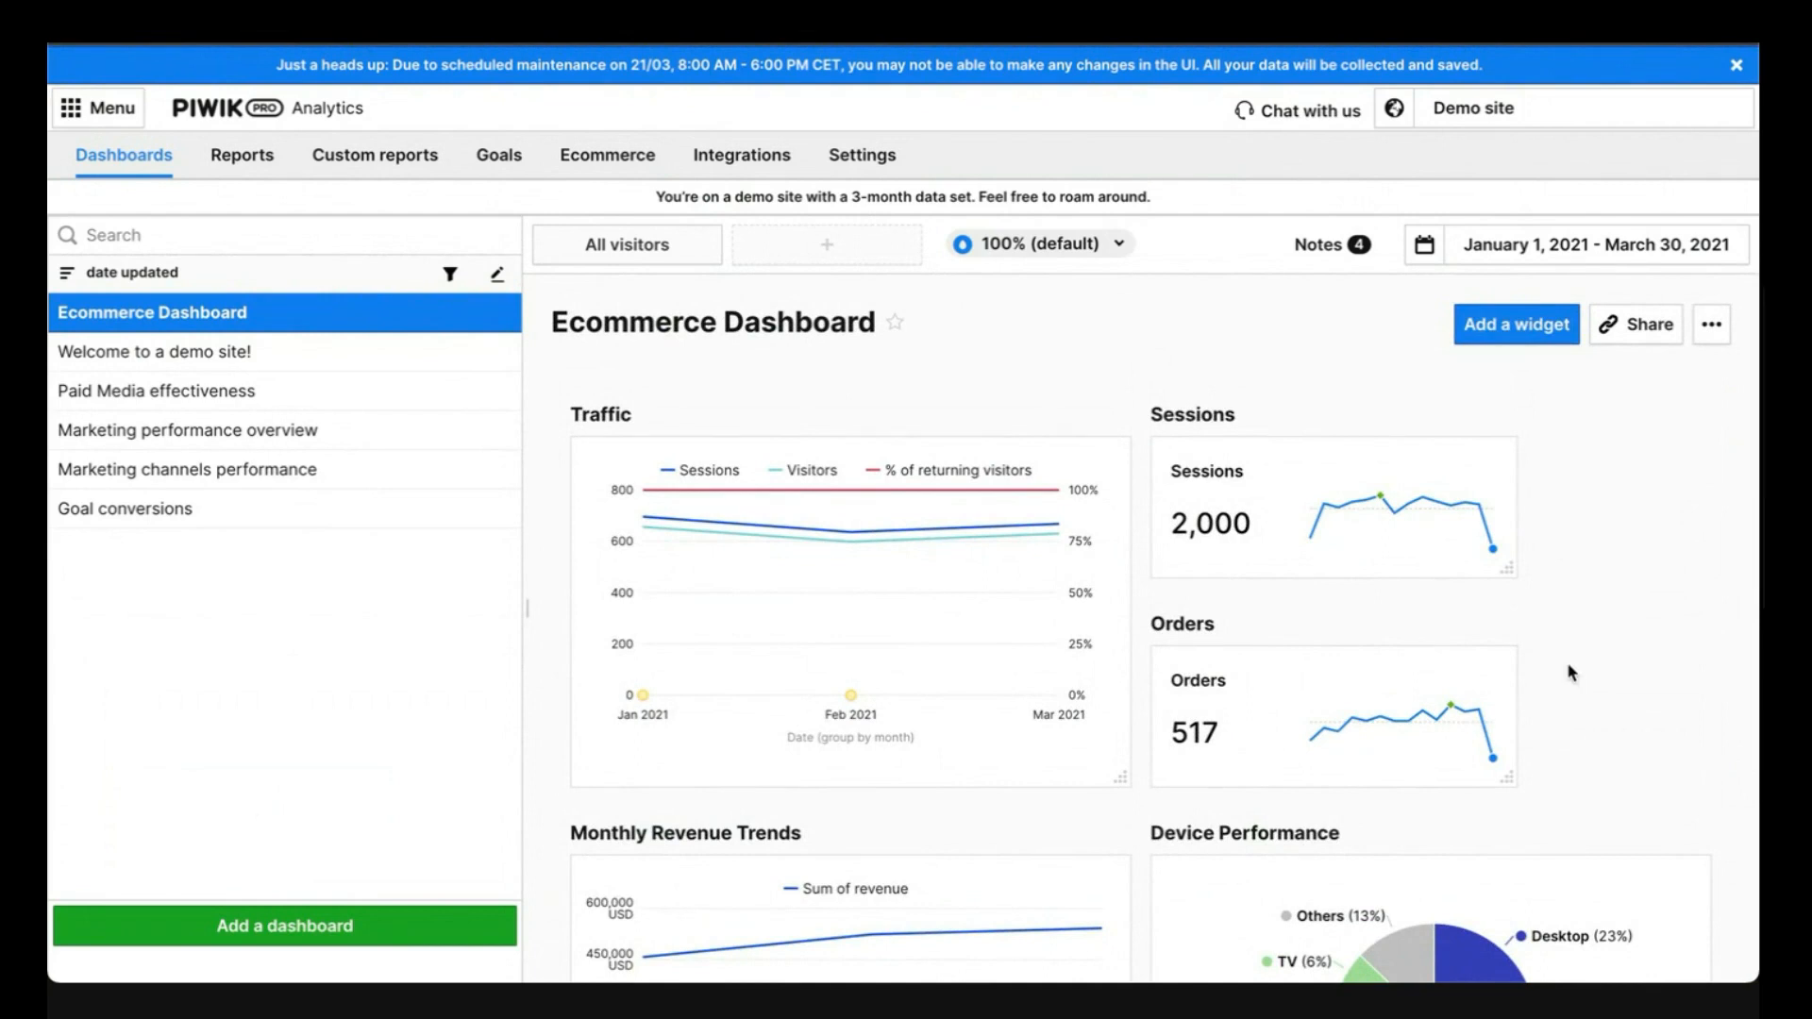
scroll(1569, 672, down, 3)
scroll(1569, 672, up, 3)
Start another counter widget on the Ecommerce Dashboard and name it "Conversion Rate"
click(1517, 324)
click(1545, 538)
click(911, 239)
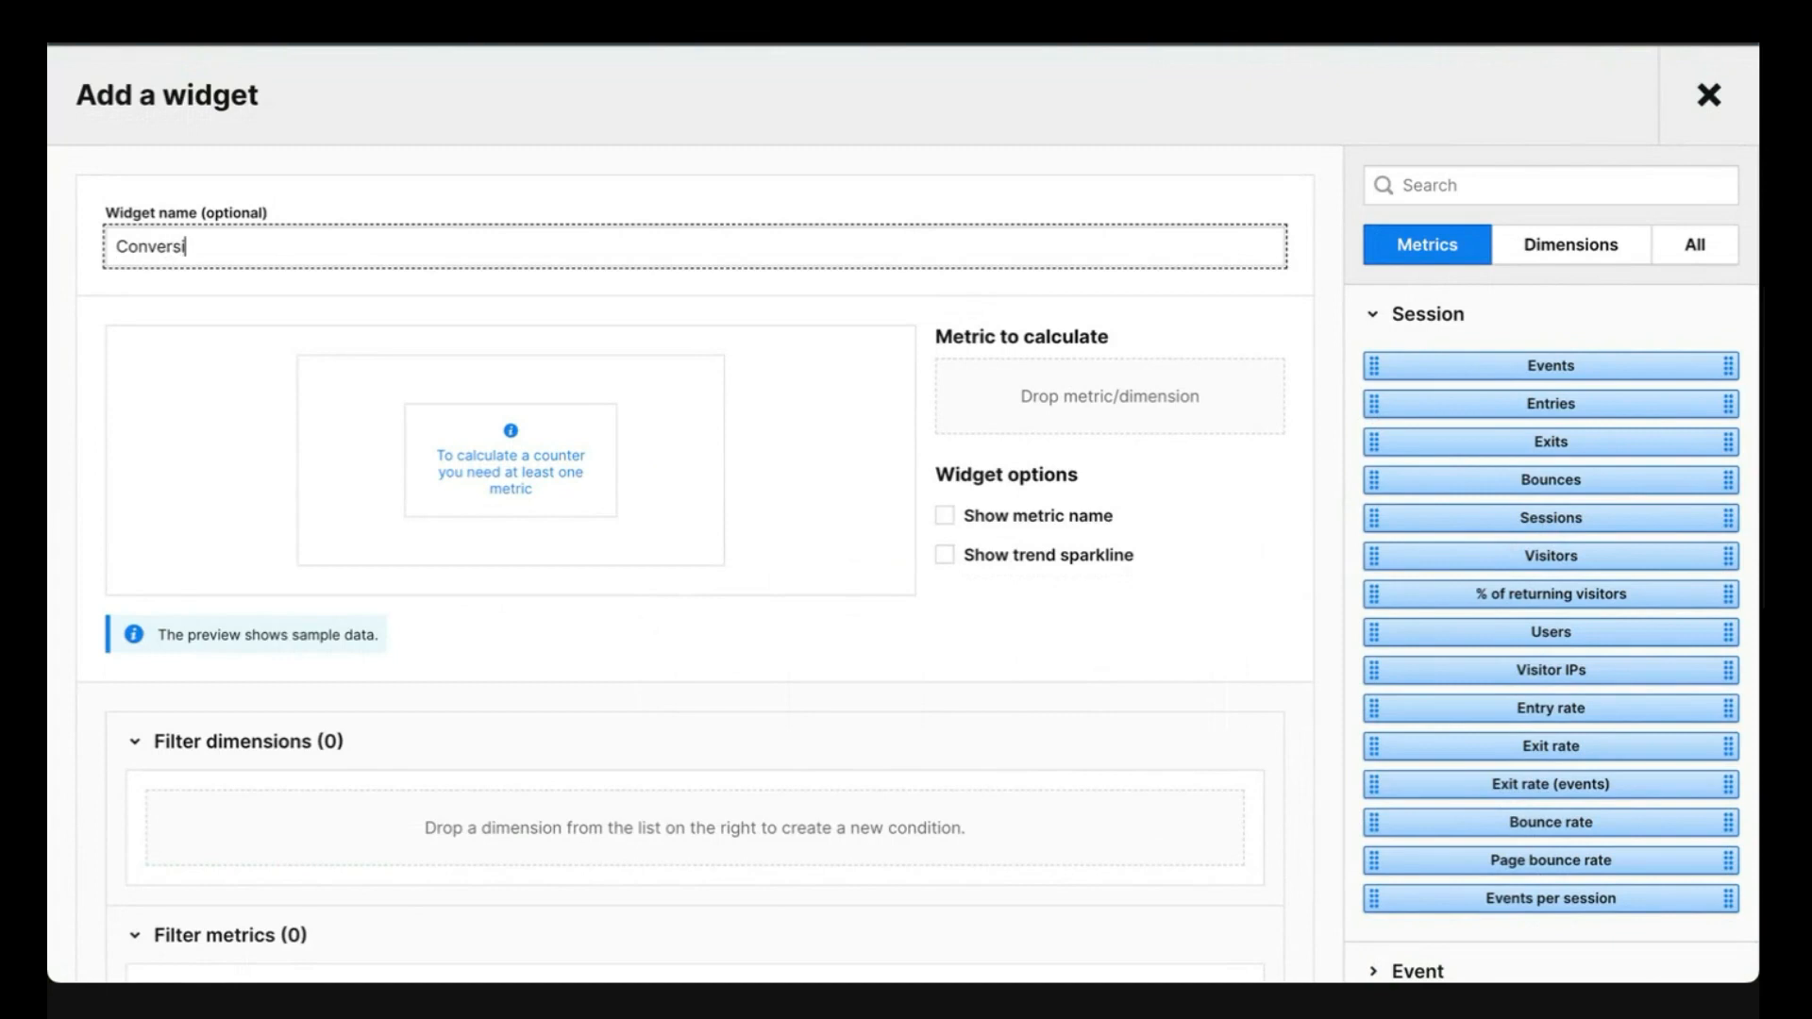
text(Conversion Rate)
Start a calculated metric named "Conversion Rate" with the description "Calculates Conversion Rate"
scroll(1598, 953, down, 5)
click(1600, 944)
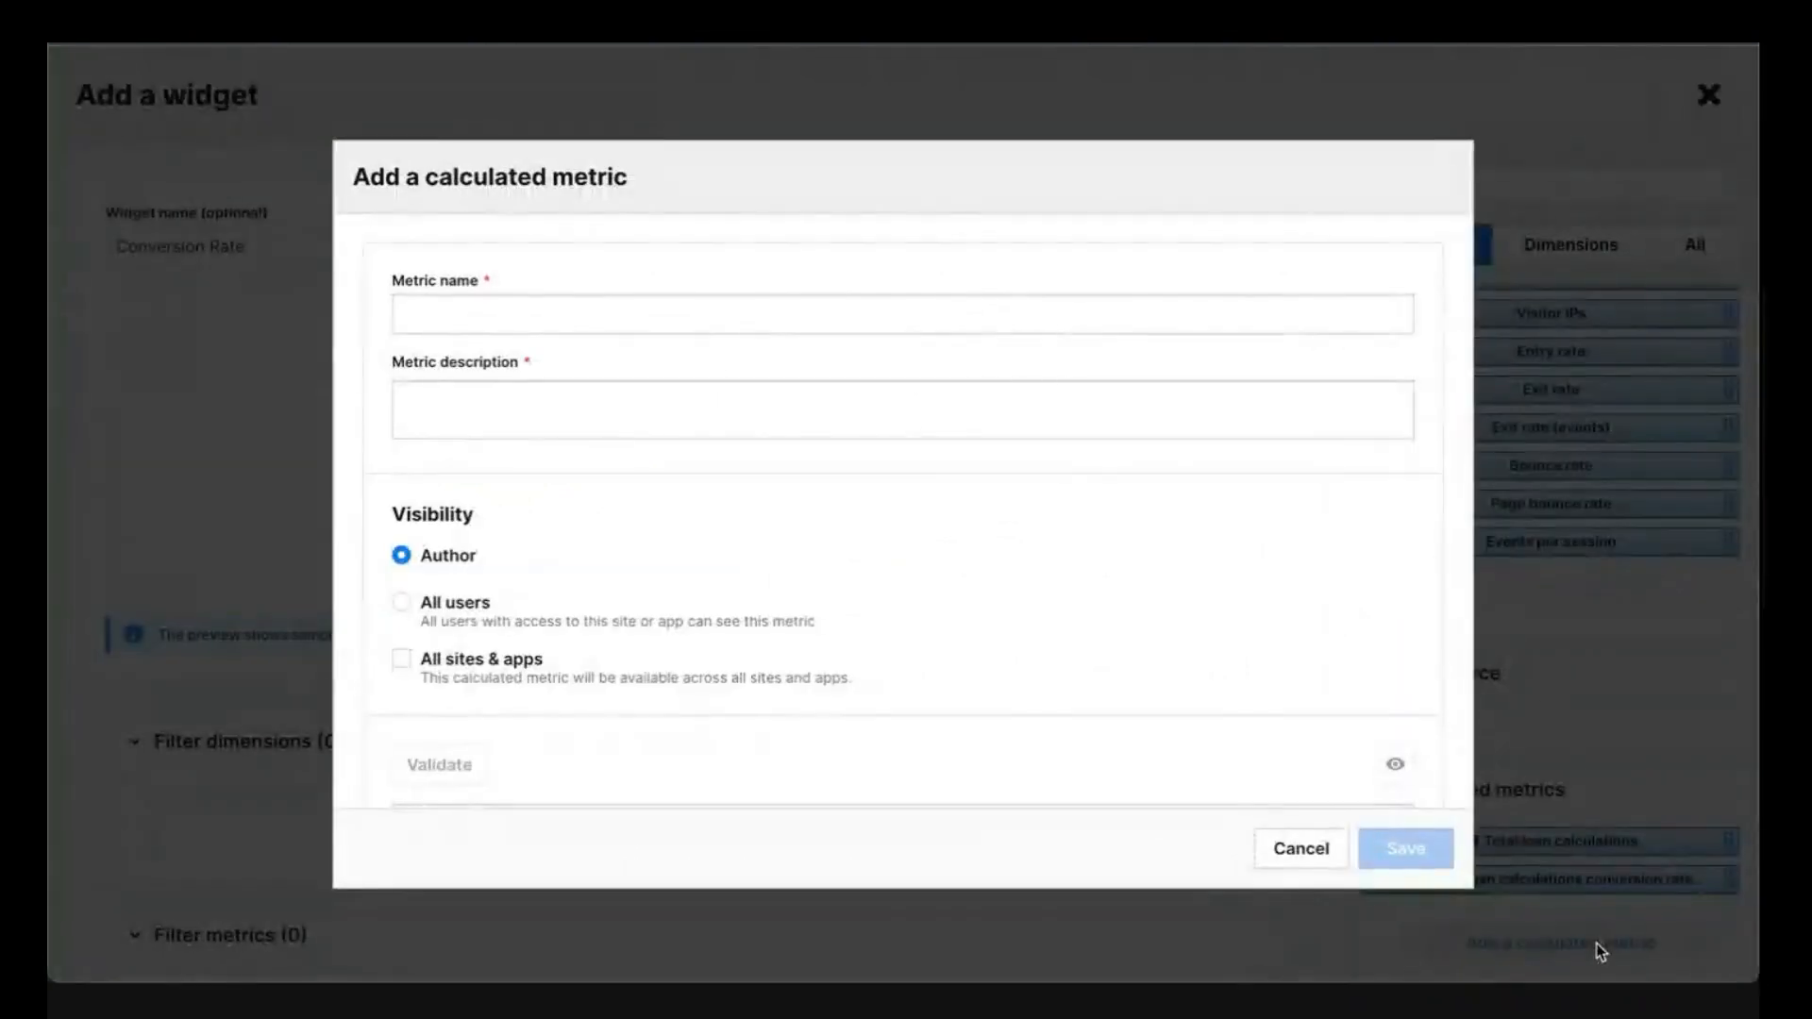
click(712, 312)
text(Conv)
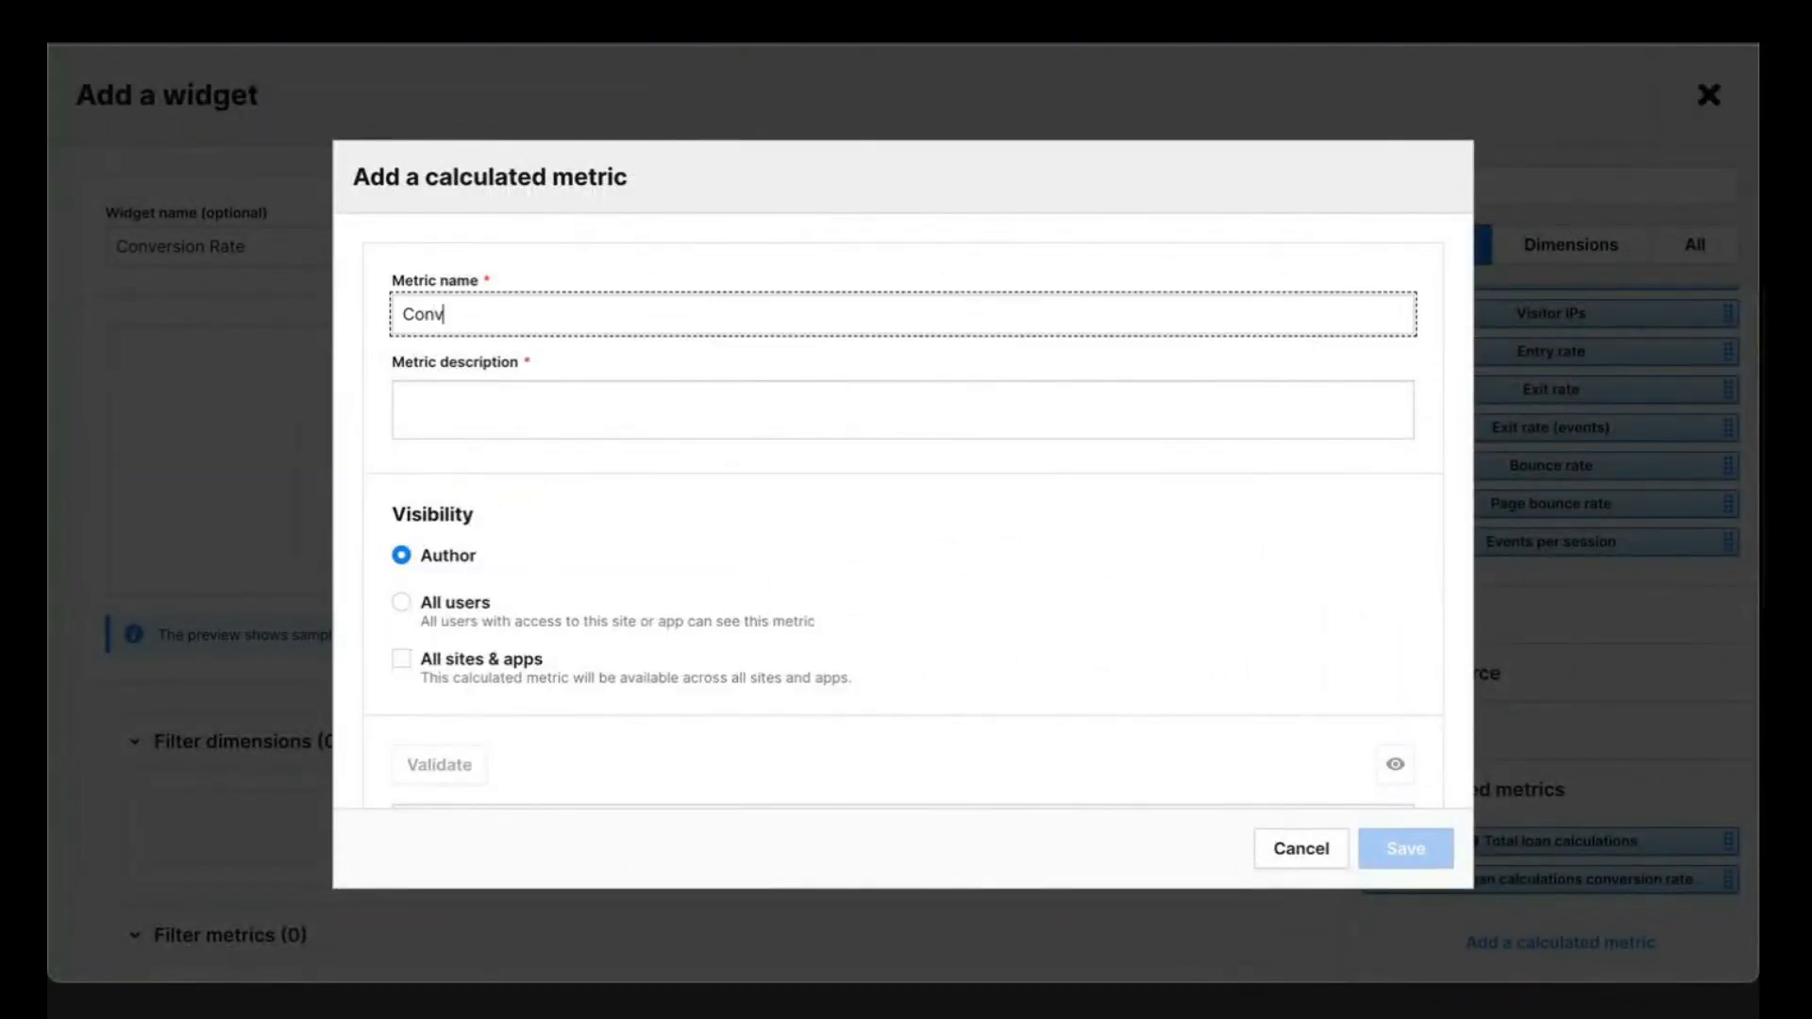
text(ersion Rate)
click(660, 413)
text(Calculates)
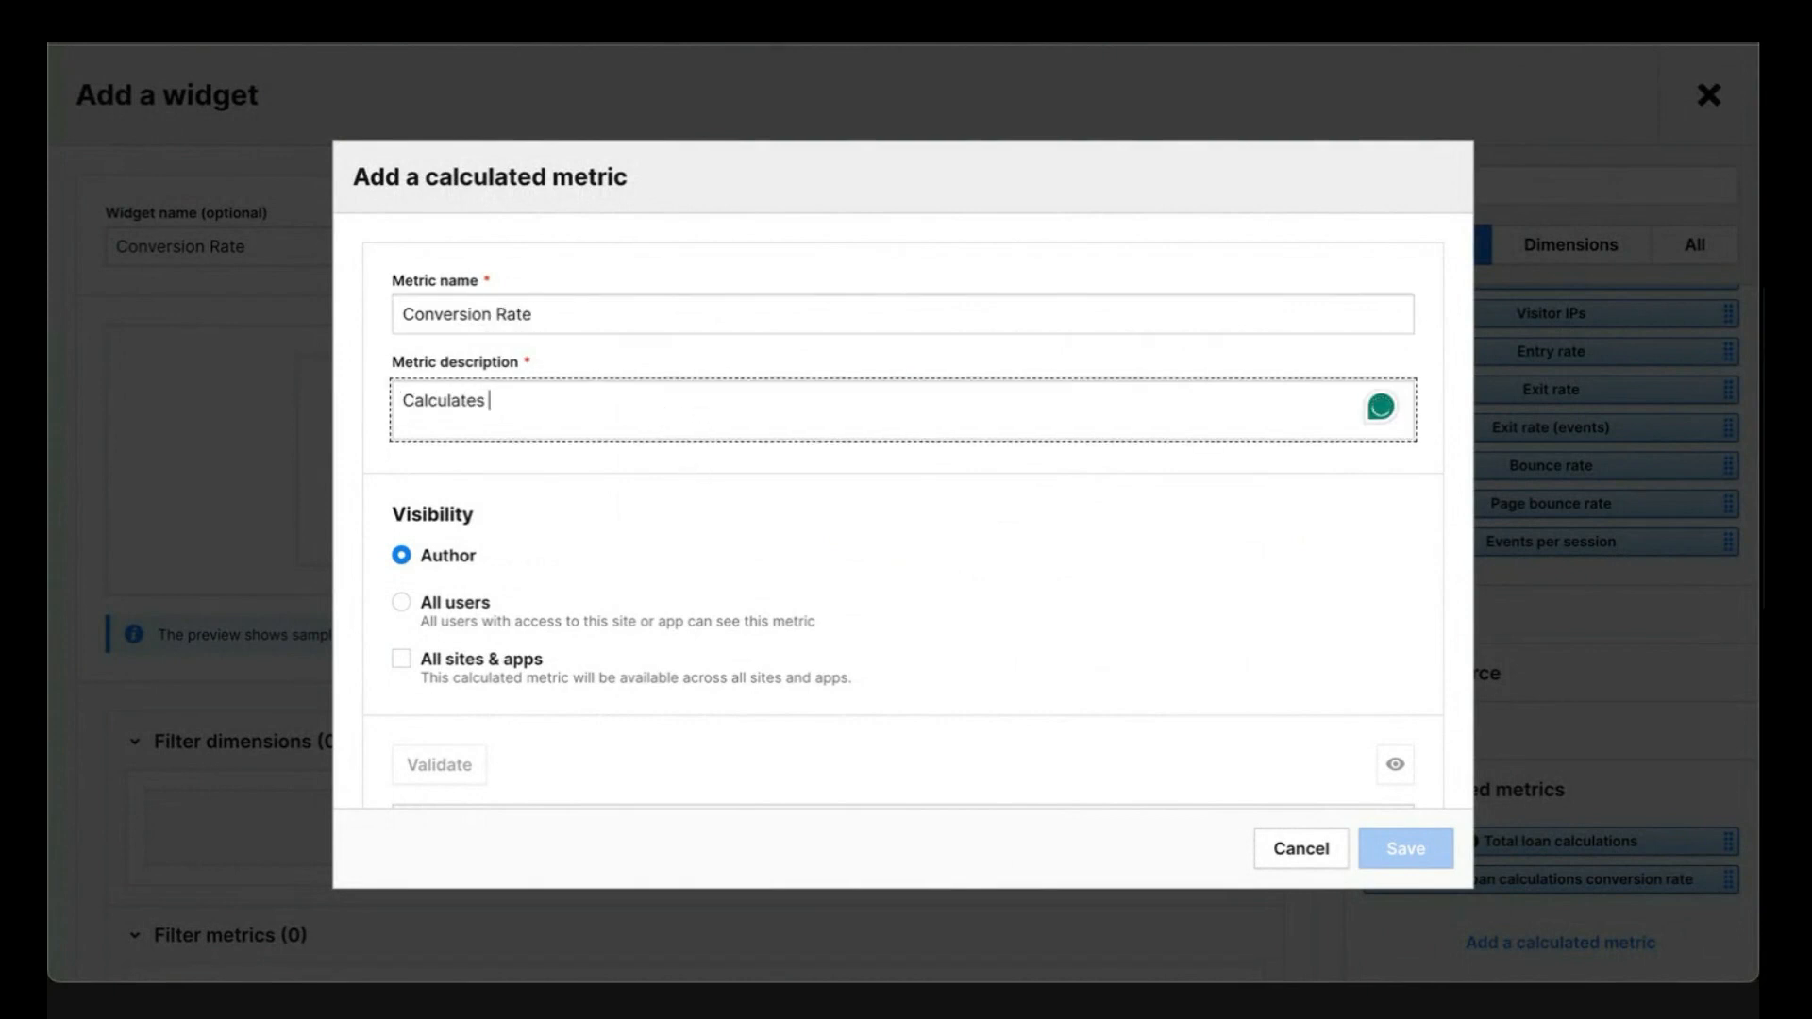
text( Conversion Rate)
Search the formula's metrics for "conv" and insert Goal conversions into the calculated metric's formula
scroll(676, 352, down, 3)
scroll(619, 295, up, 1)
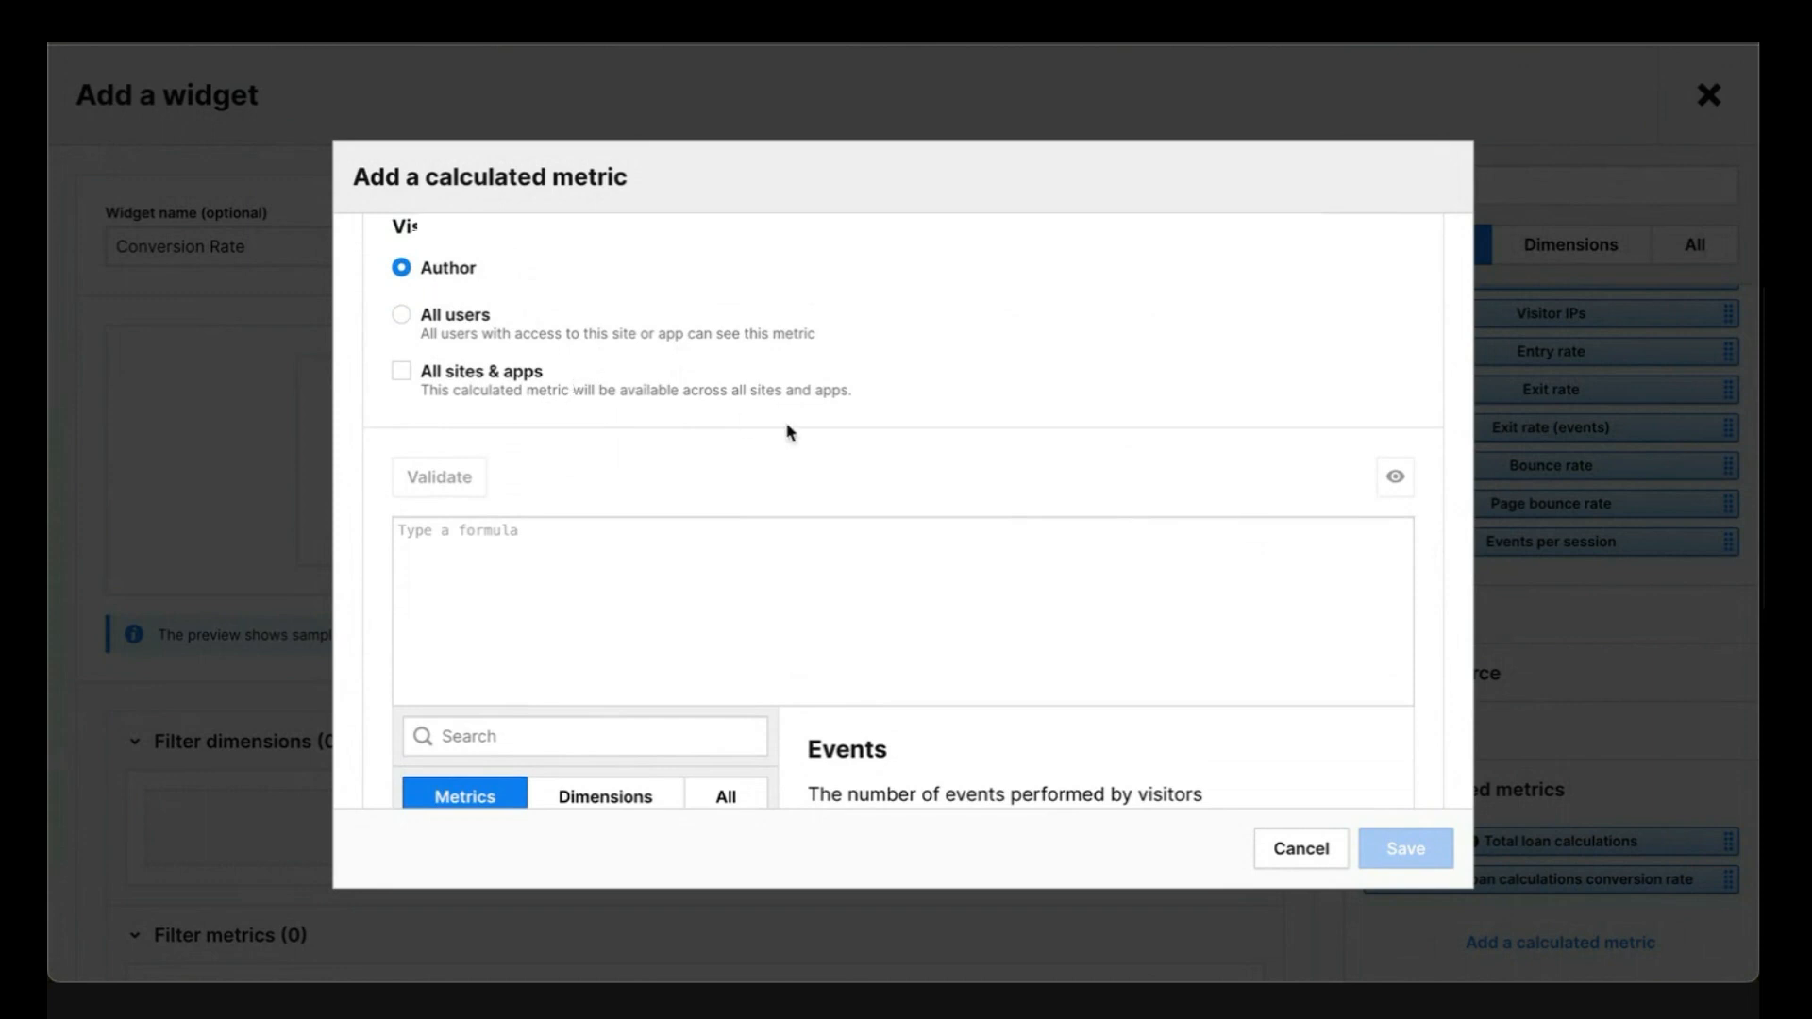
scroll(783, 420, down, 1)
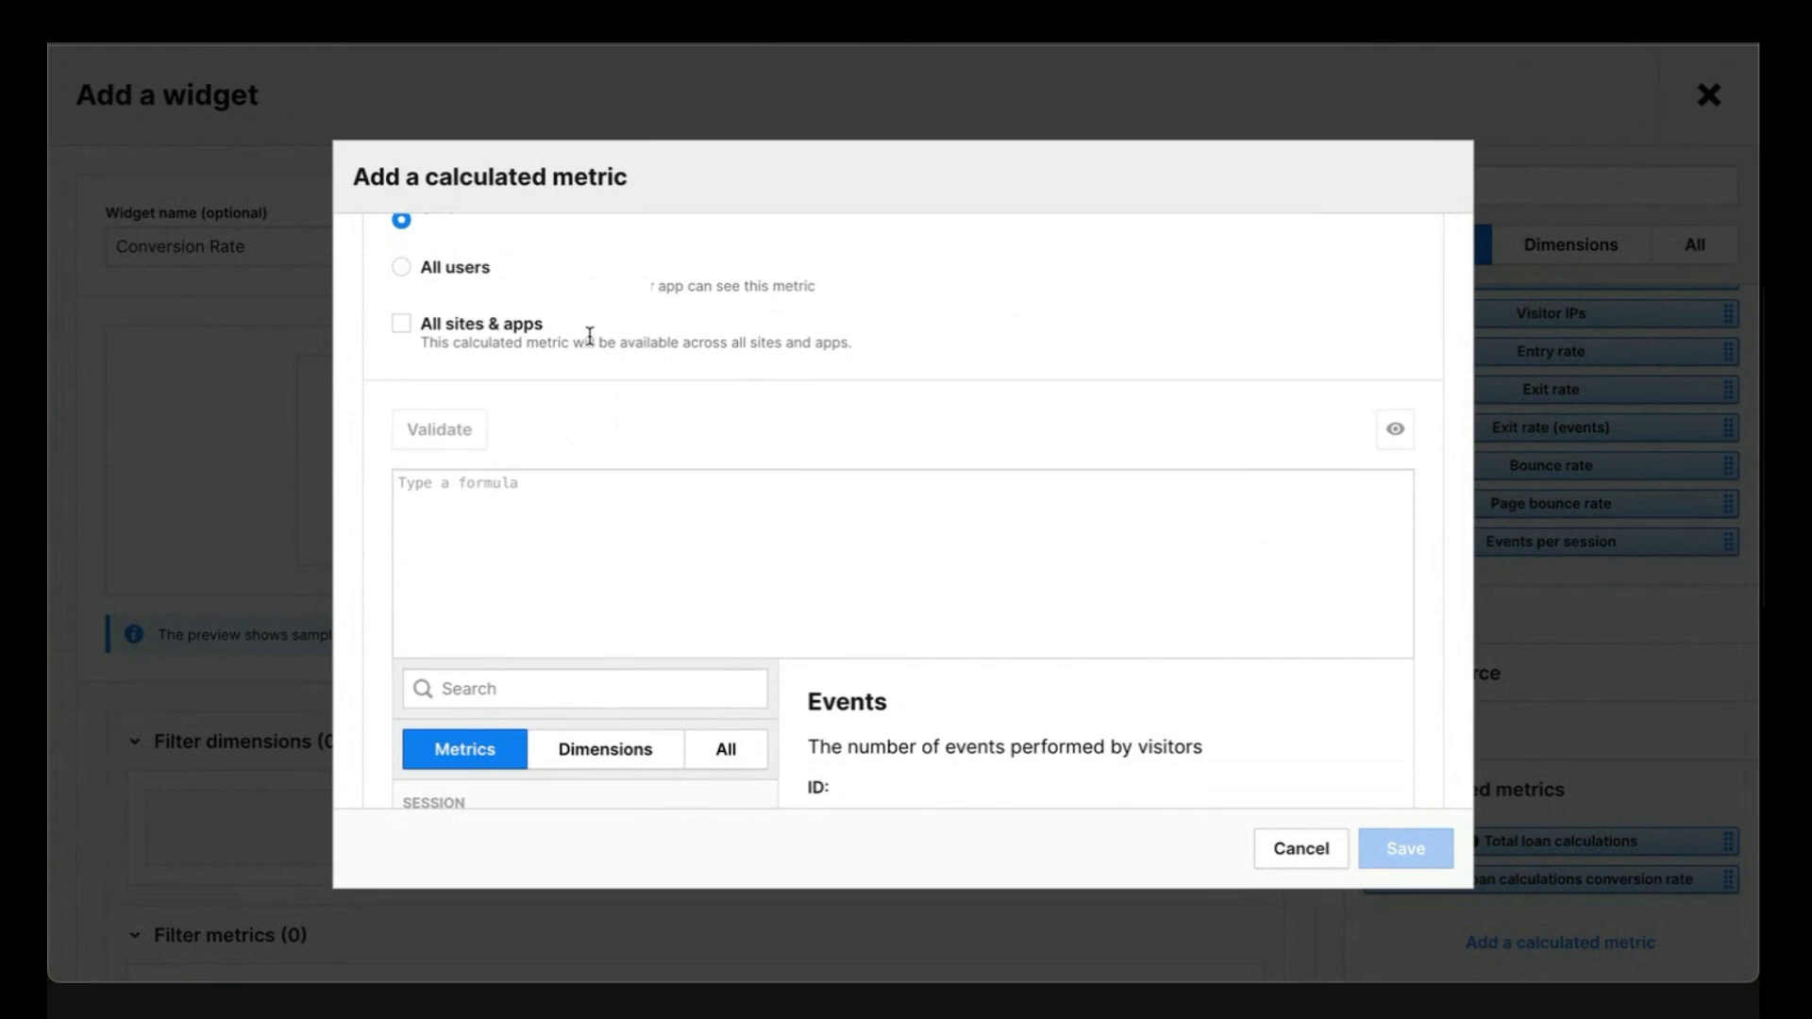
scroll(592, 507, down, 5)
scroll(592, 507, up, 2)
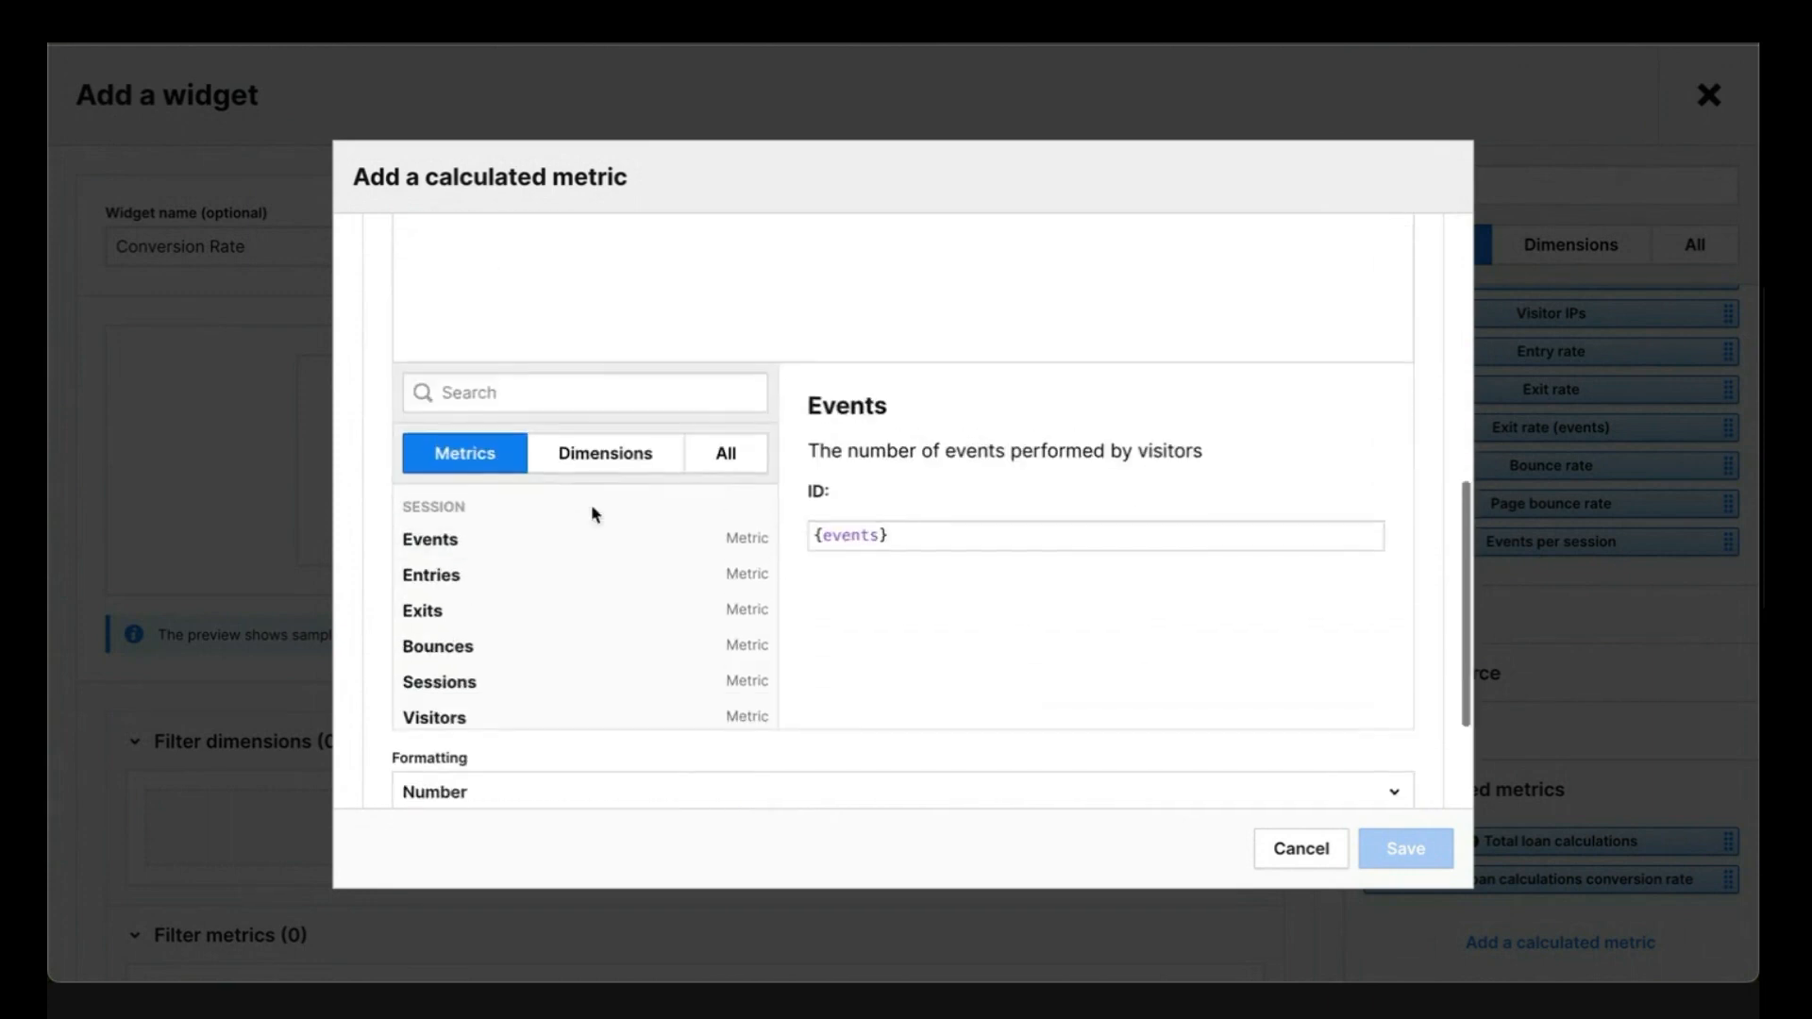
click(573, 402)
text(co)
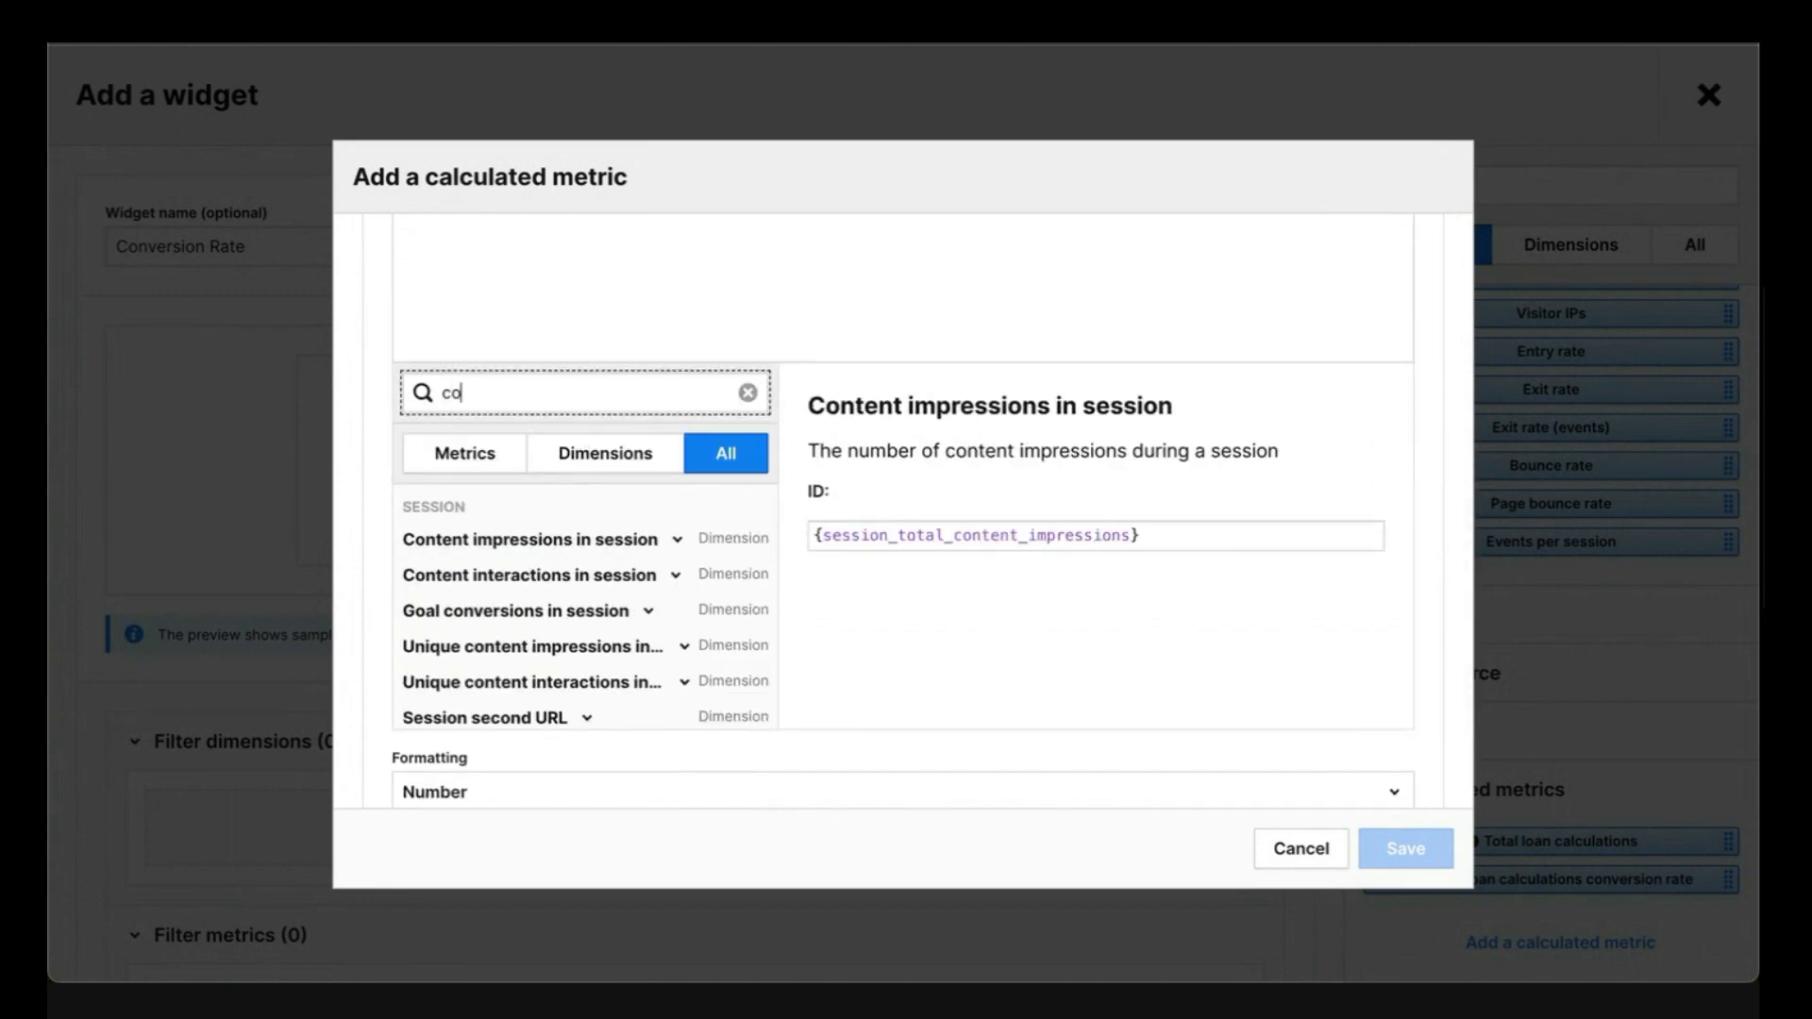
text(nv)
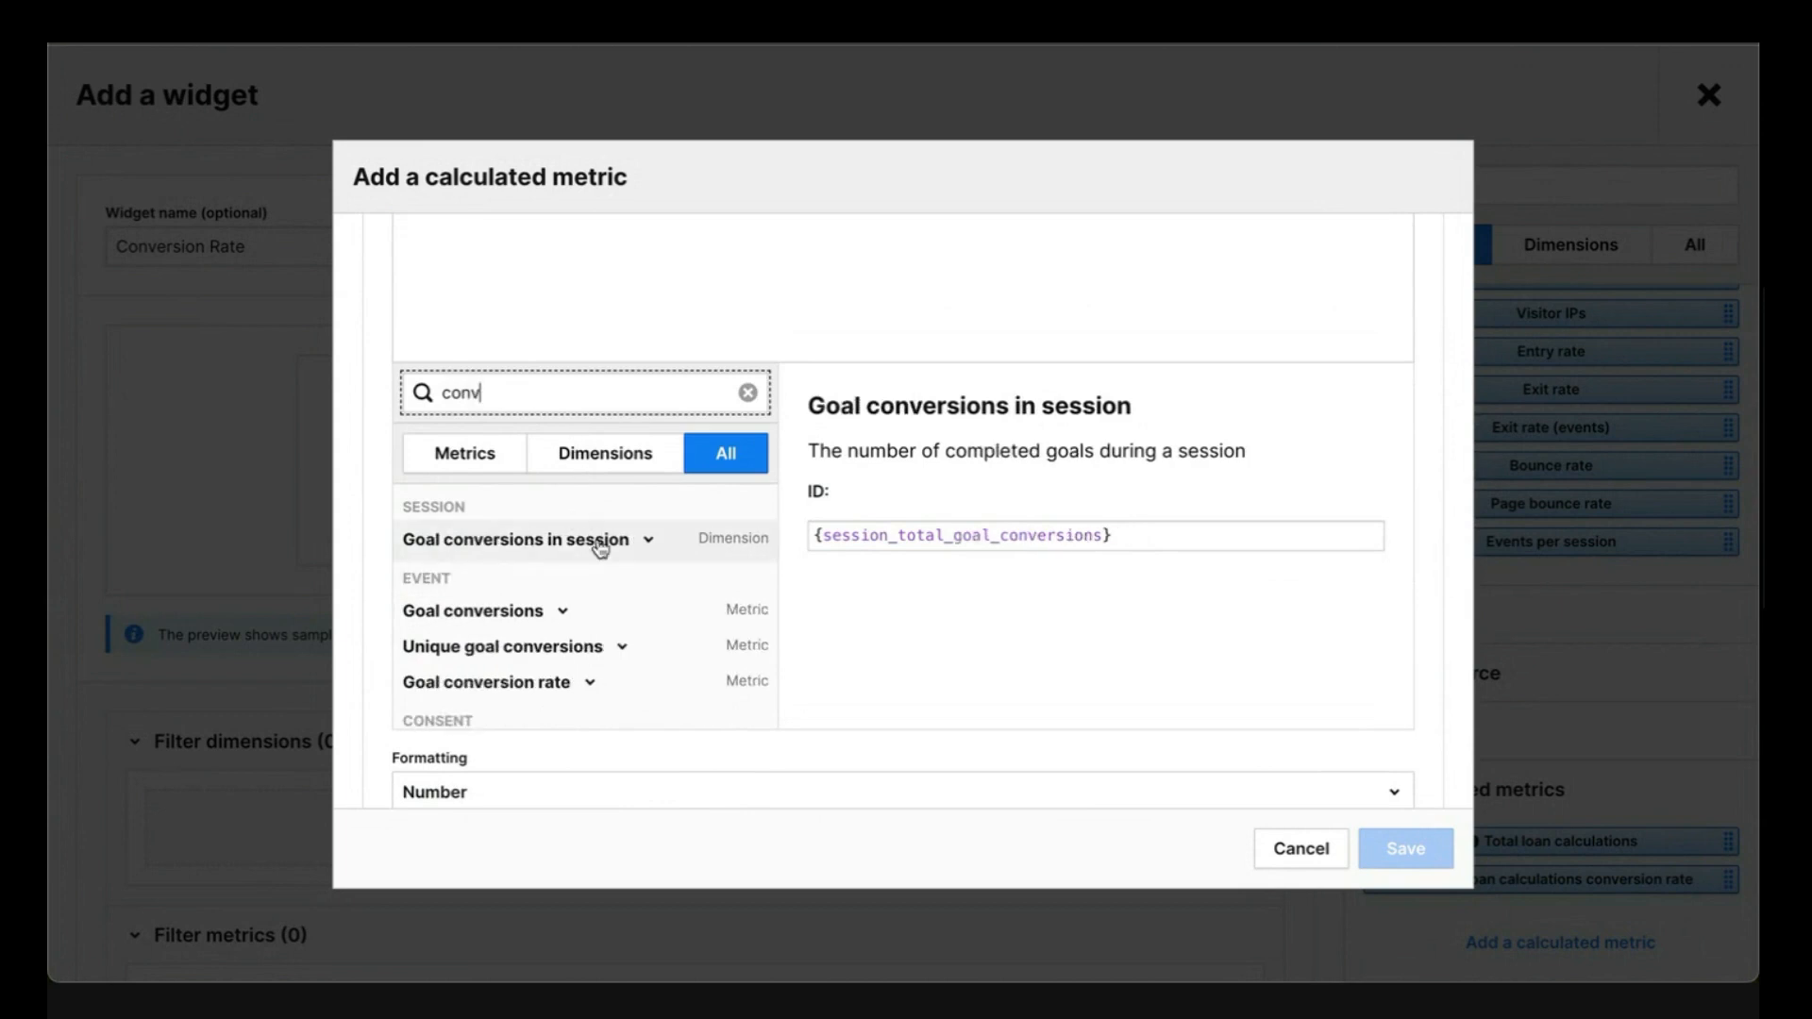
click(560, 612)
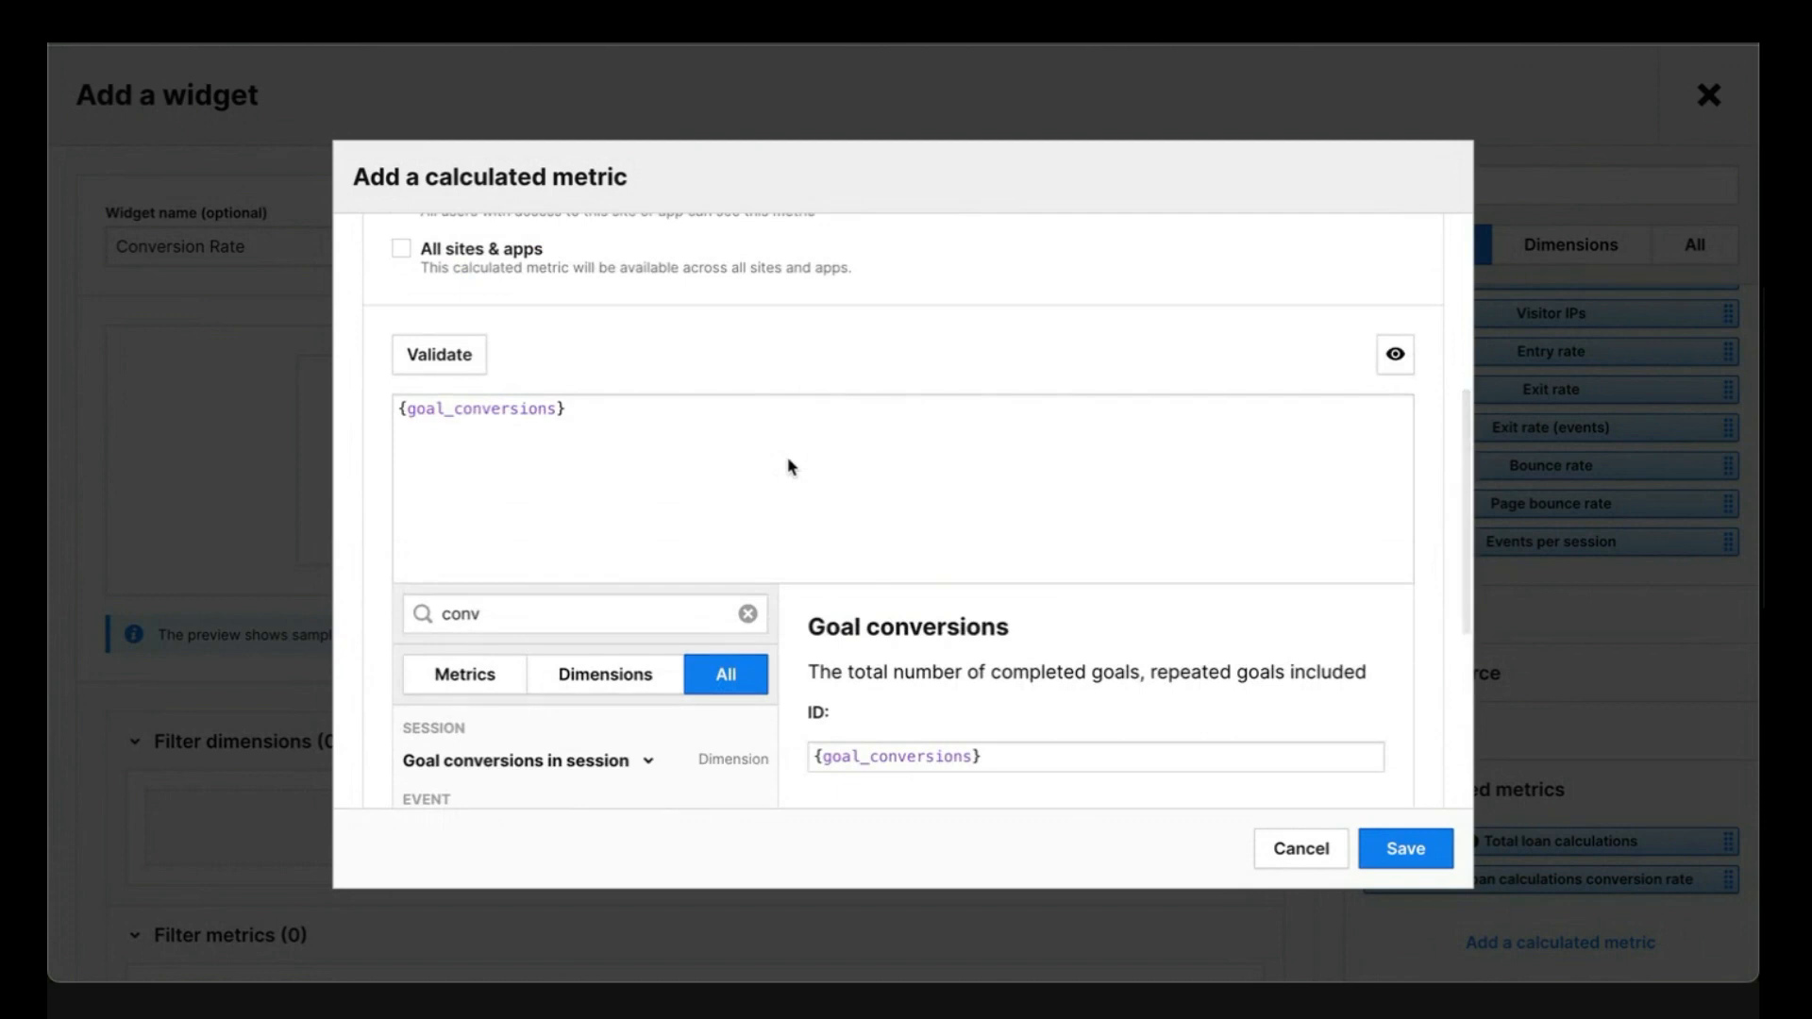
Divide Goal conversions by the Visitors metric in the calculated metric's formula
click(737, 405)
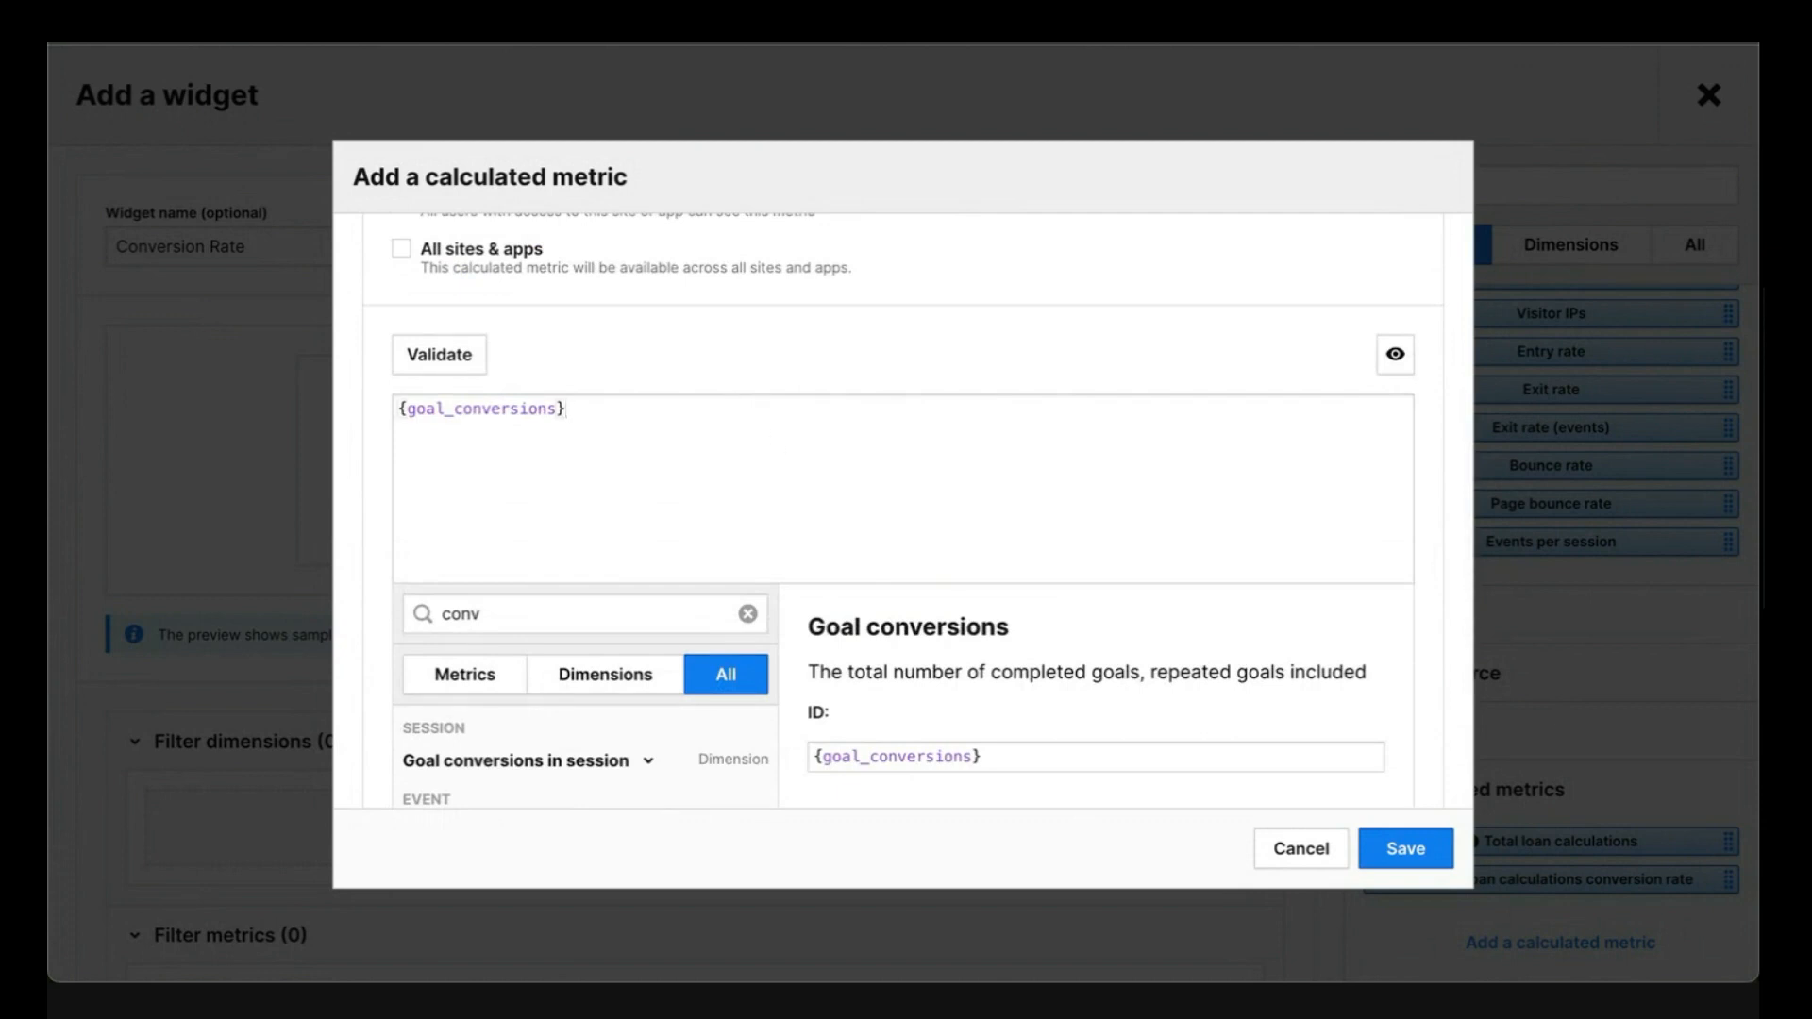
double_click(557, 619)
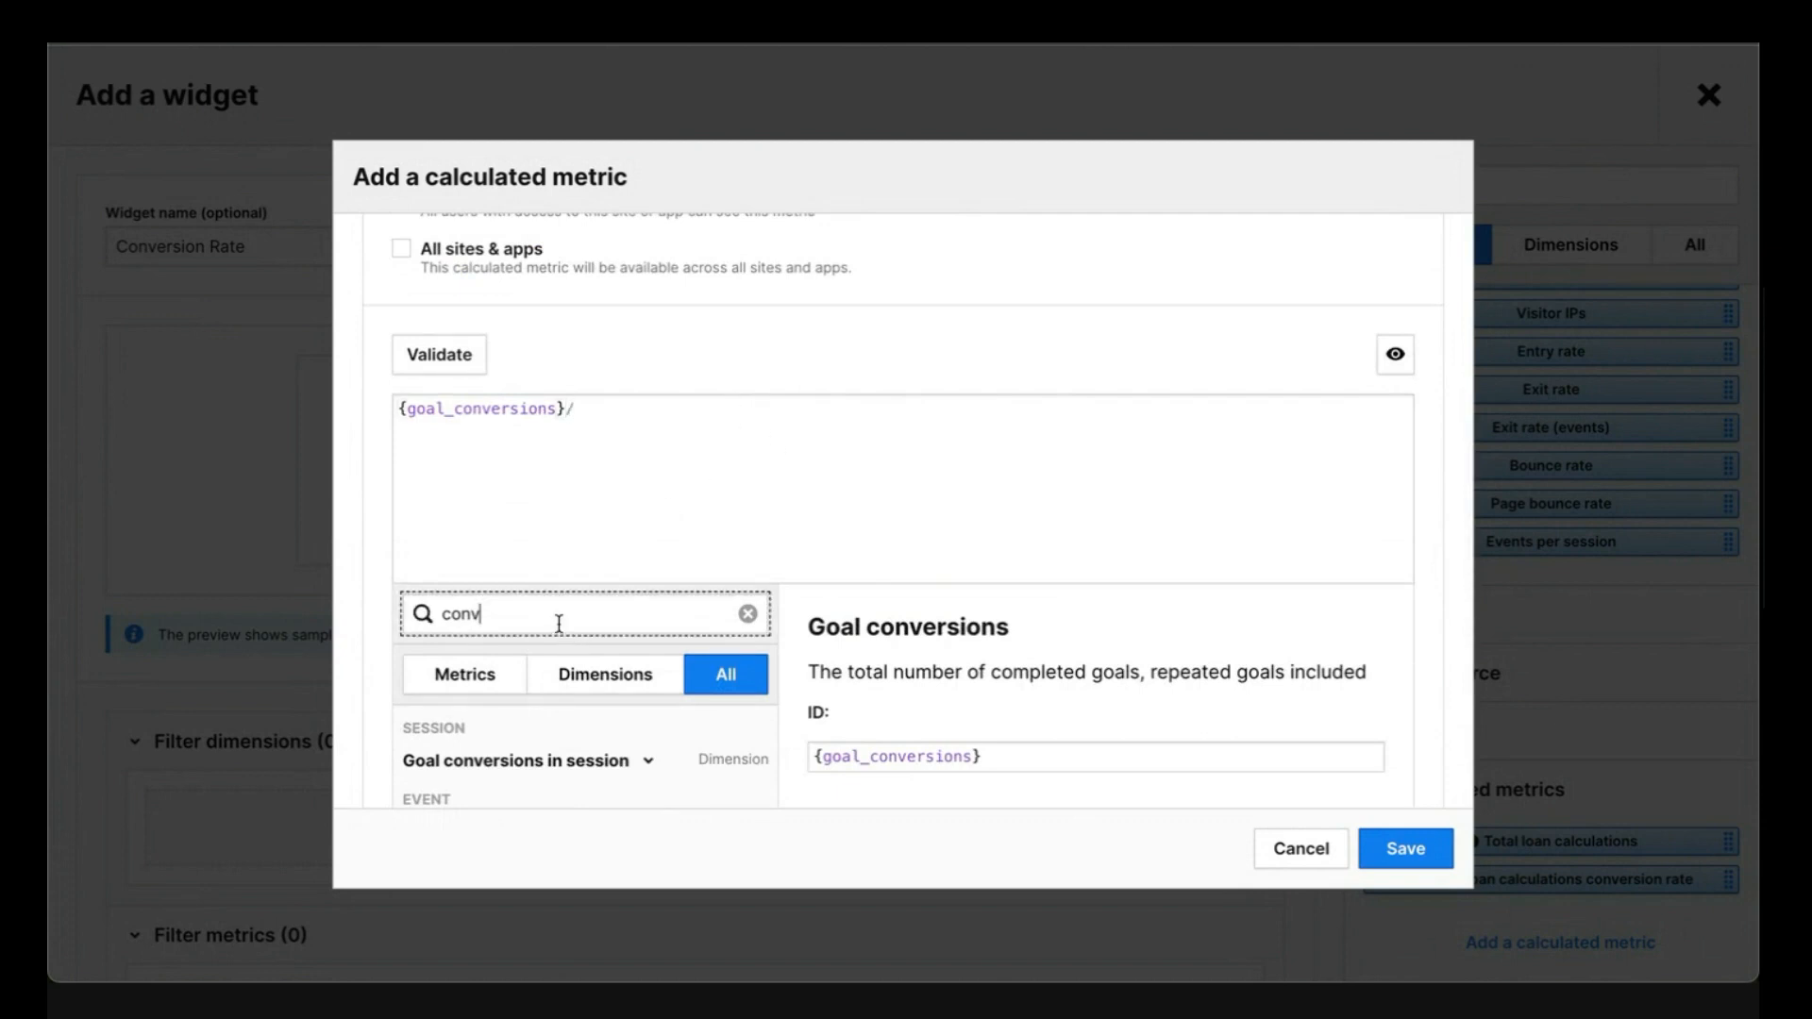
text(visit)
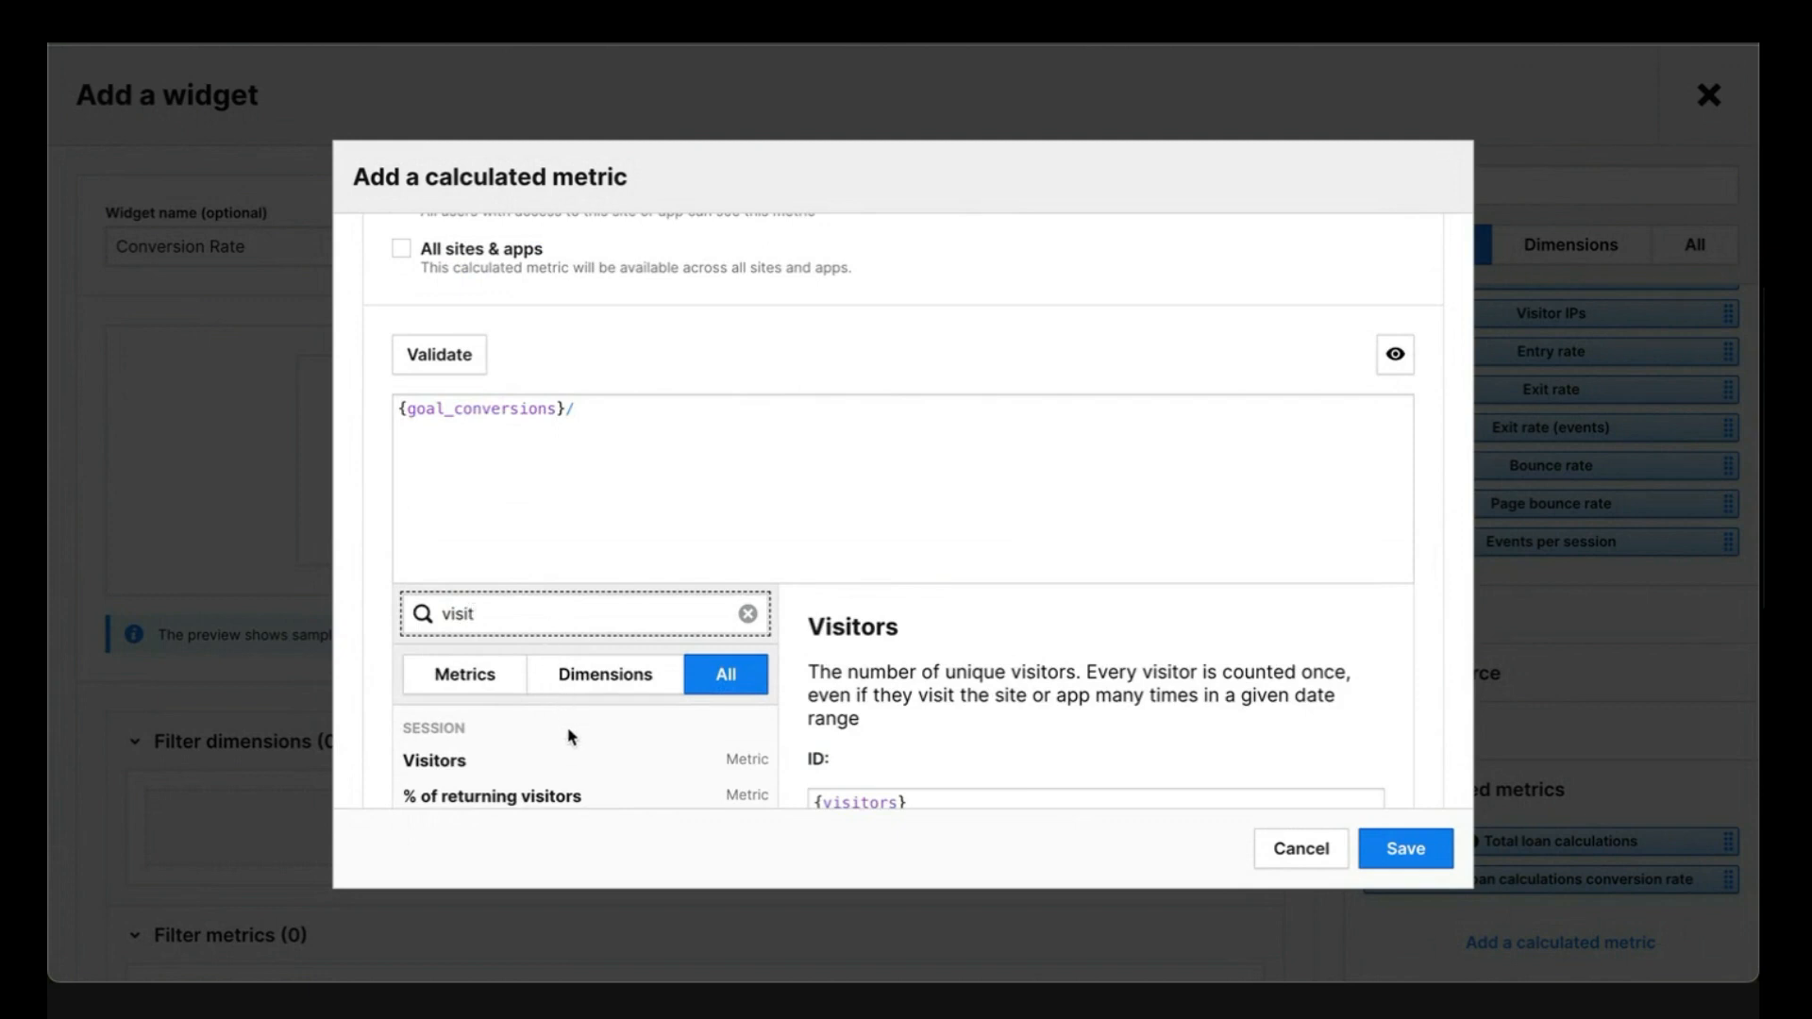
click(571, 764)
Set the calculated metric's formatting to Percentage and save the metric
scroll(567, 755, down, 5)
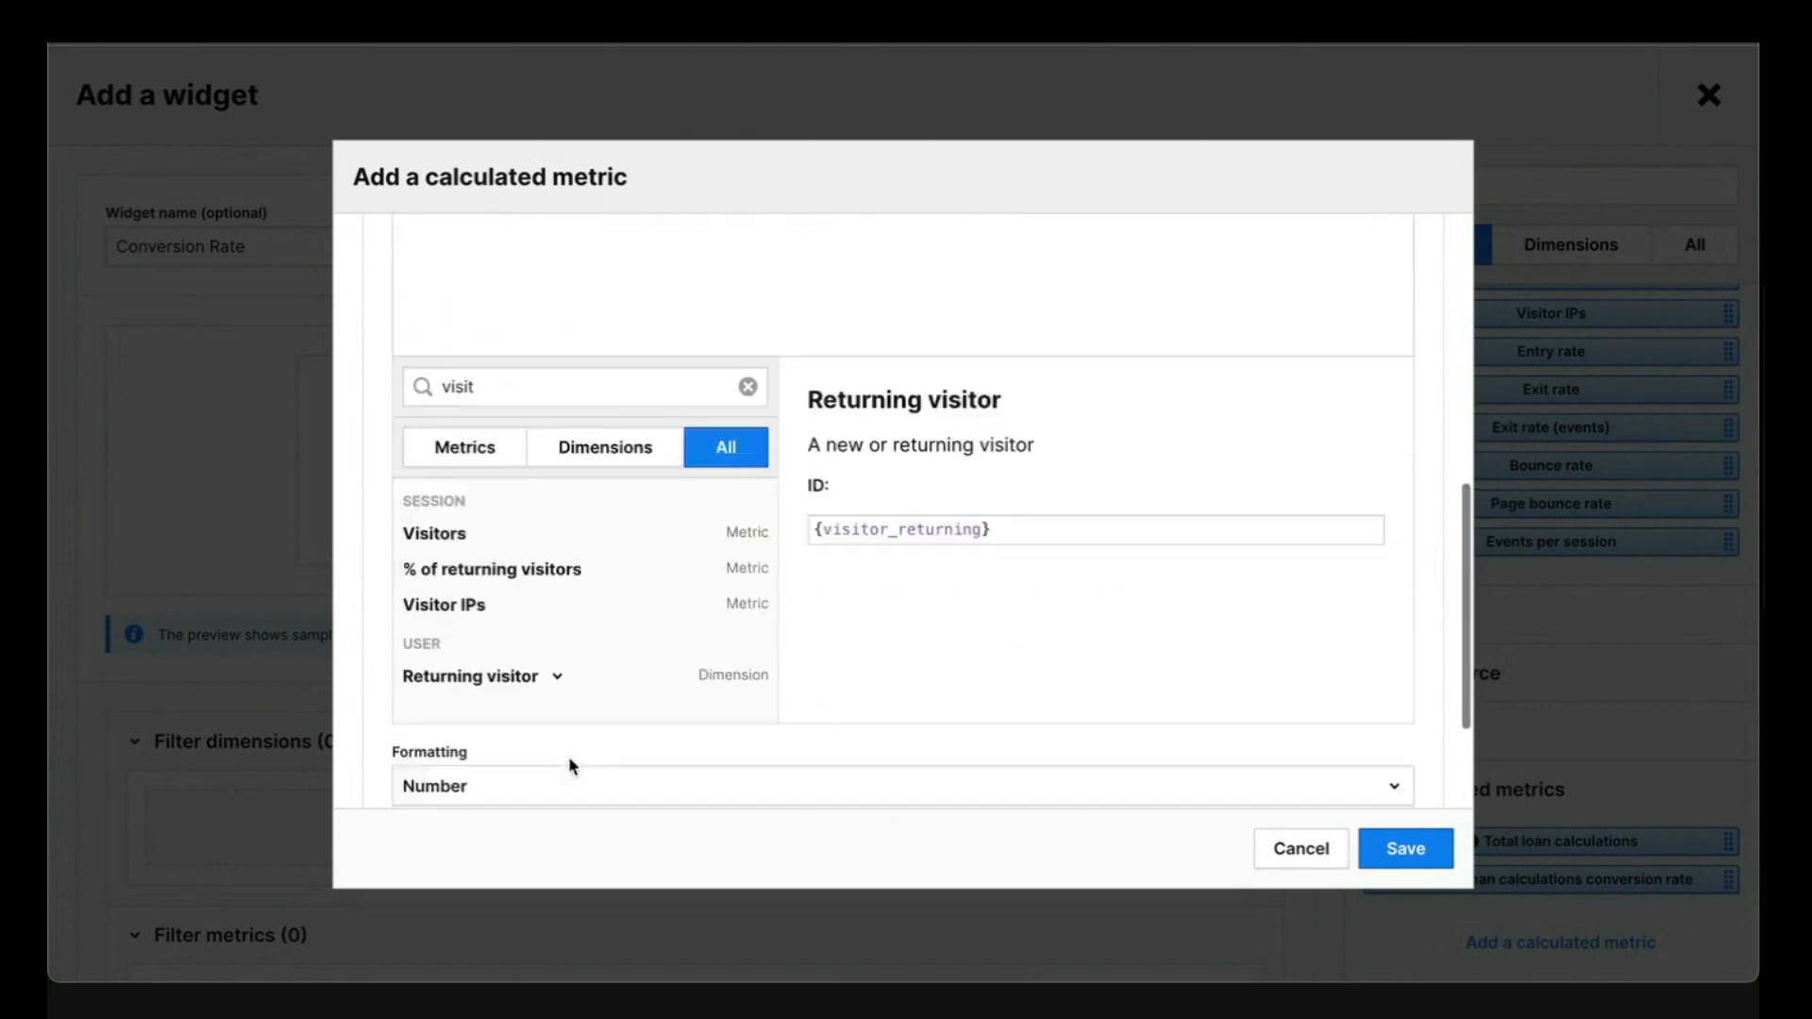
click(566, 618)
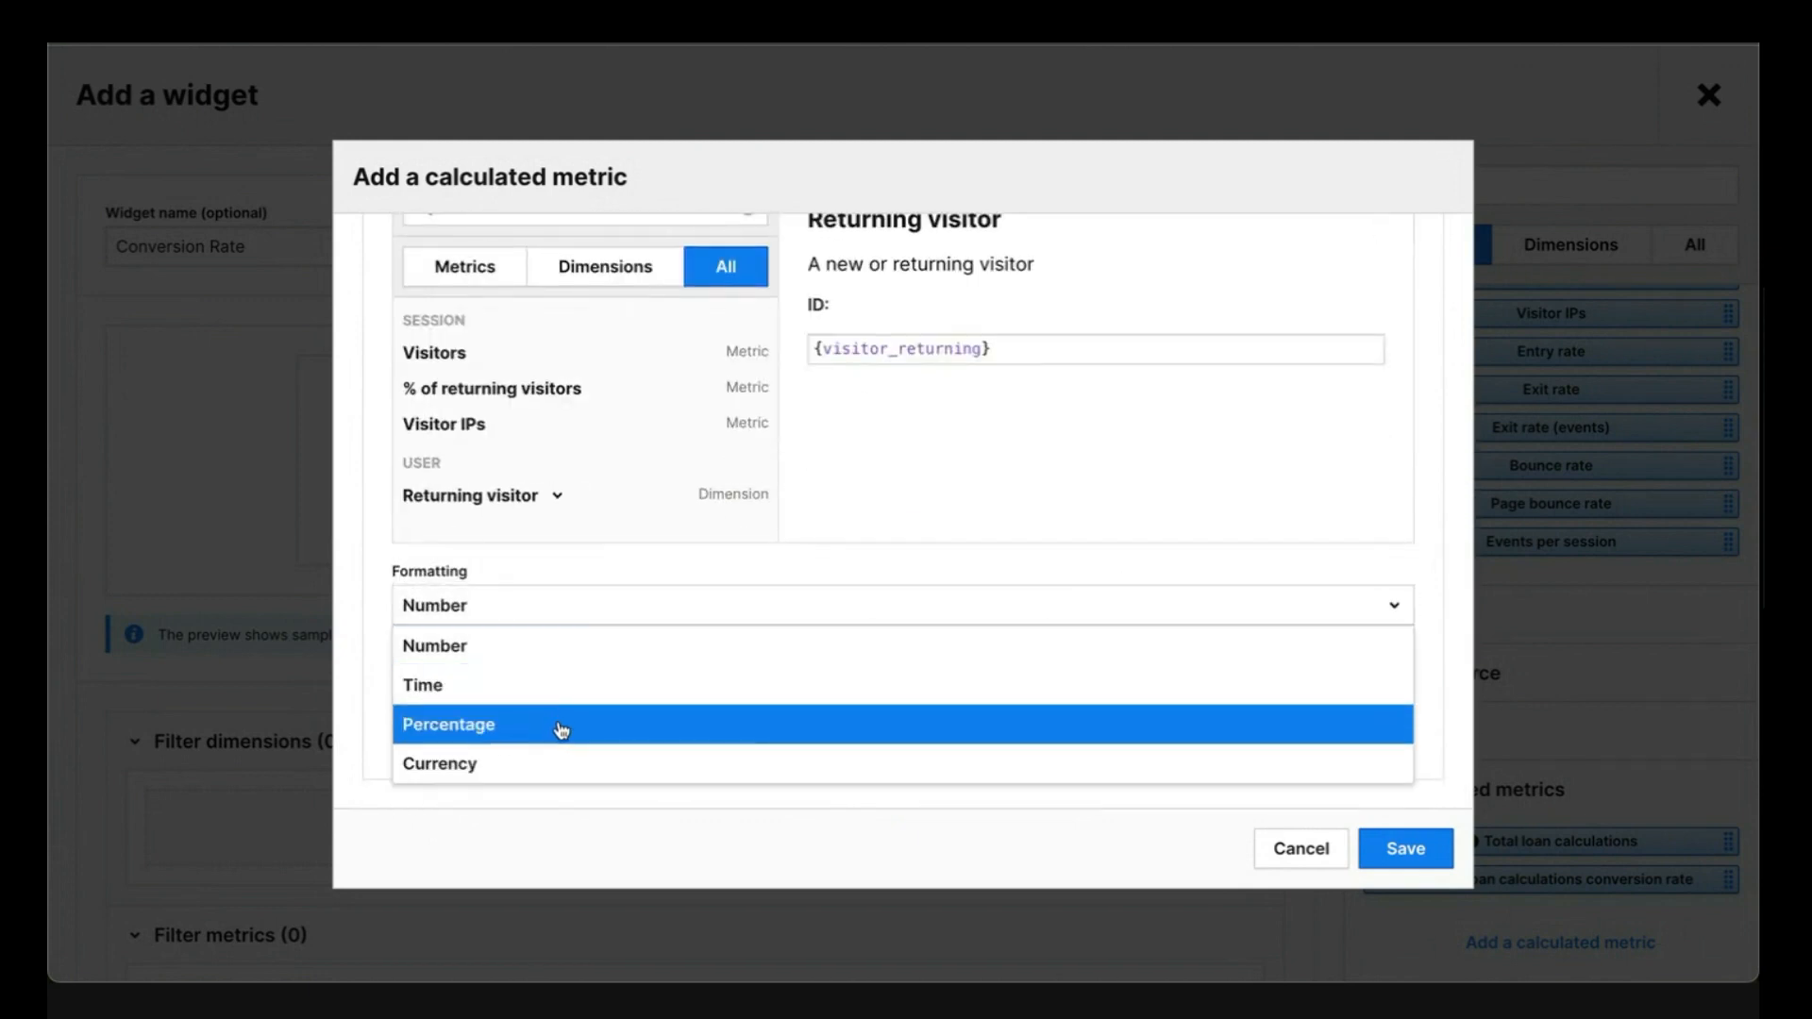
click(558, 727)
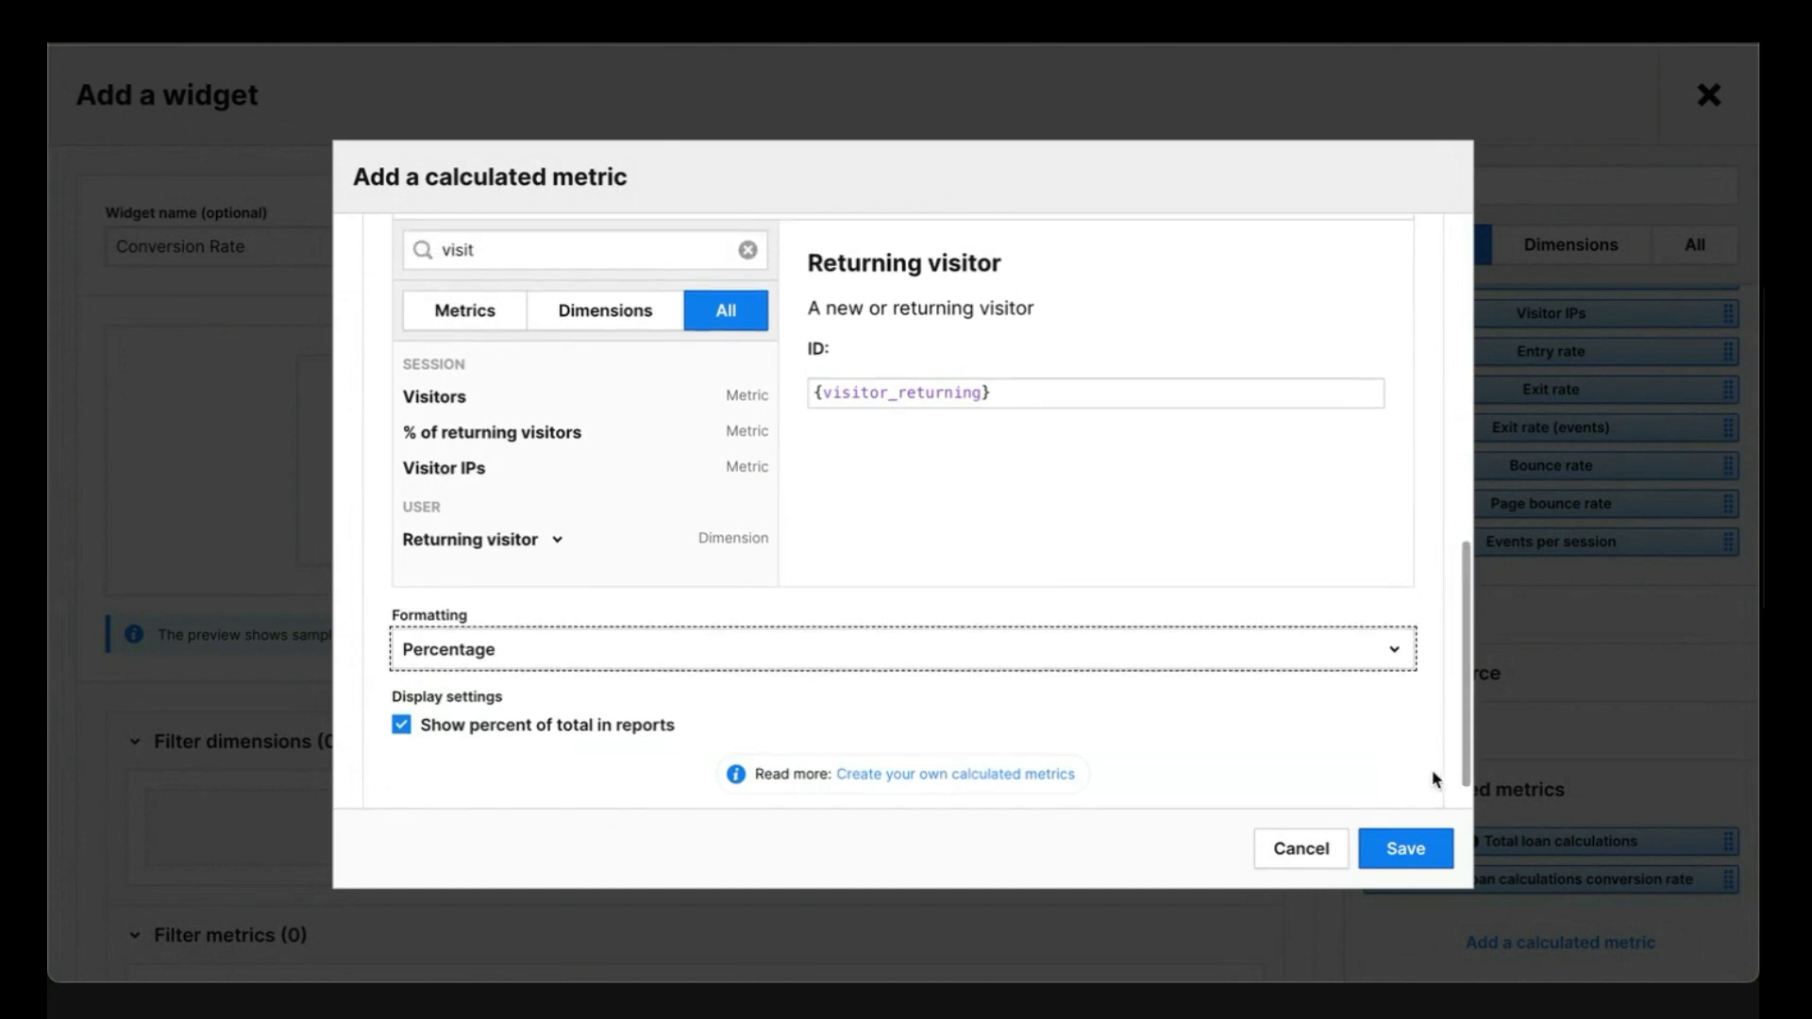
click(1402, 847)
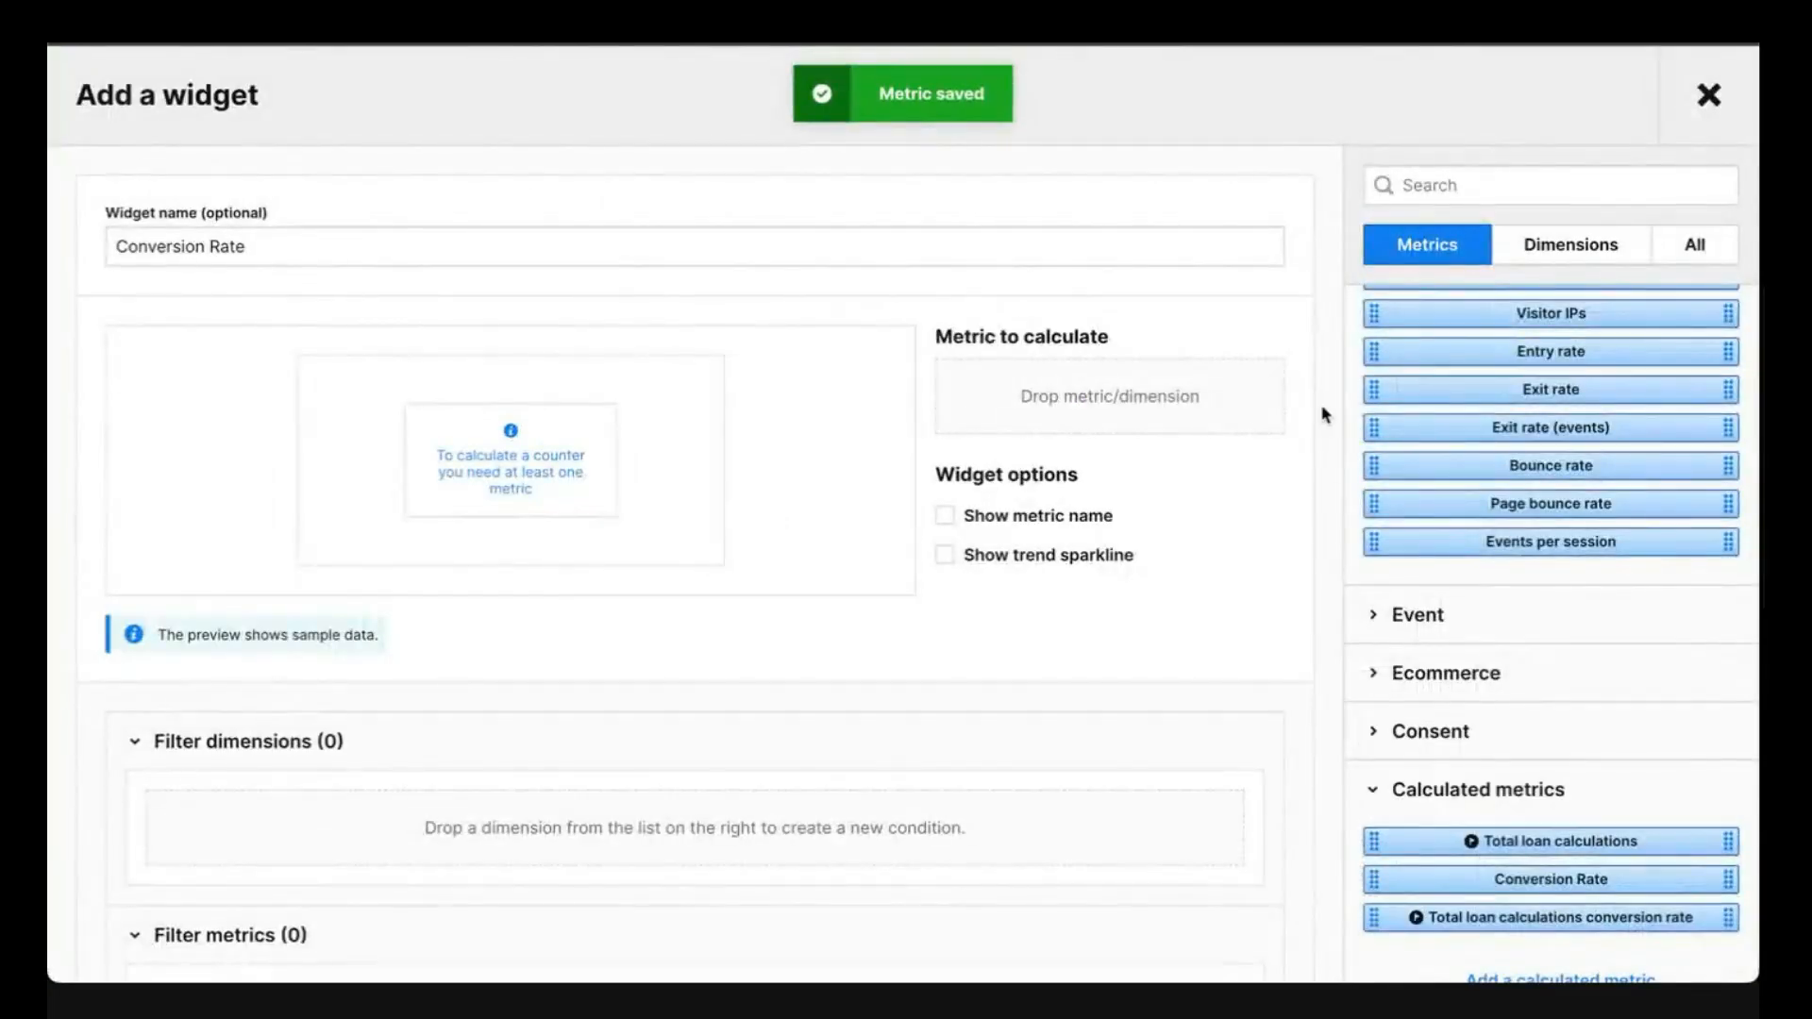
Assign the Conversion Rate calculated metric to the counter, show its metric name and trend sparkline, and save the widget
scroll(1464, 616, down, 1)
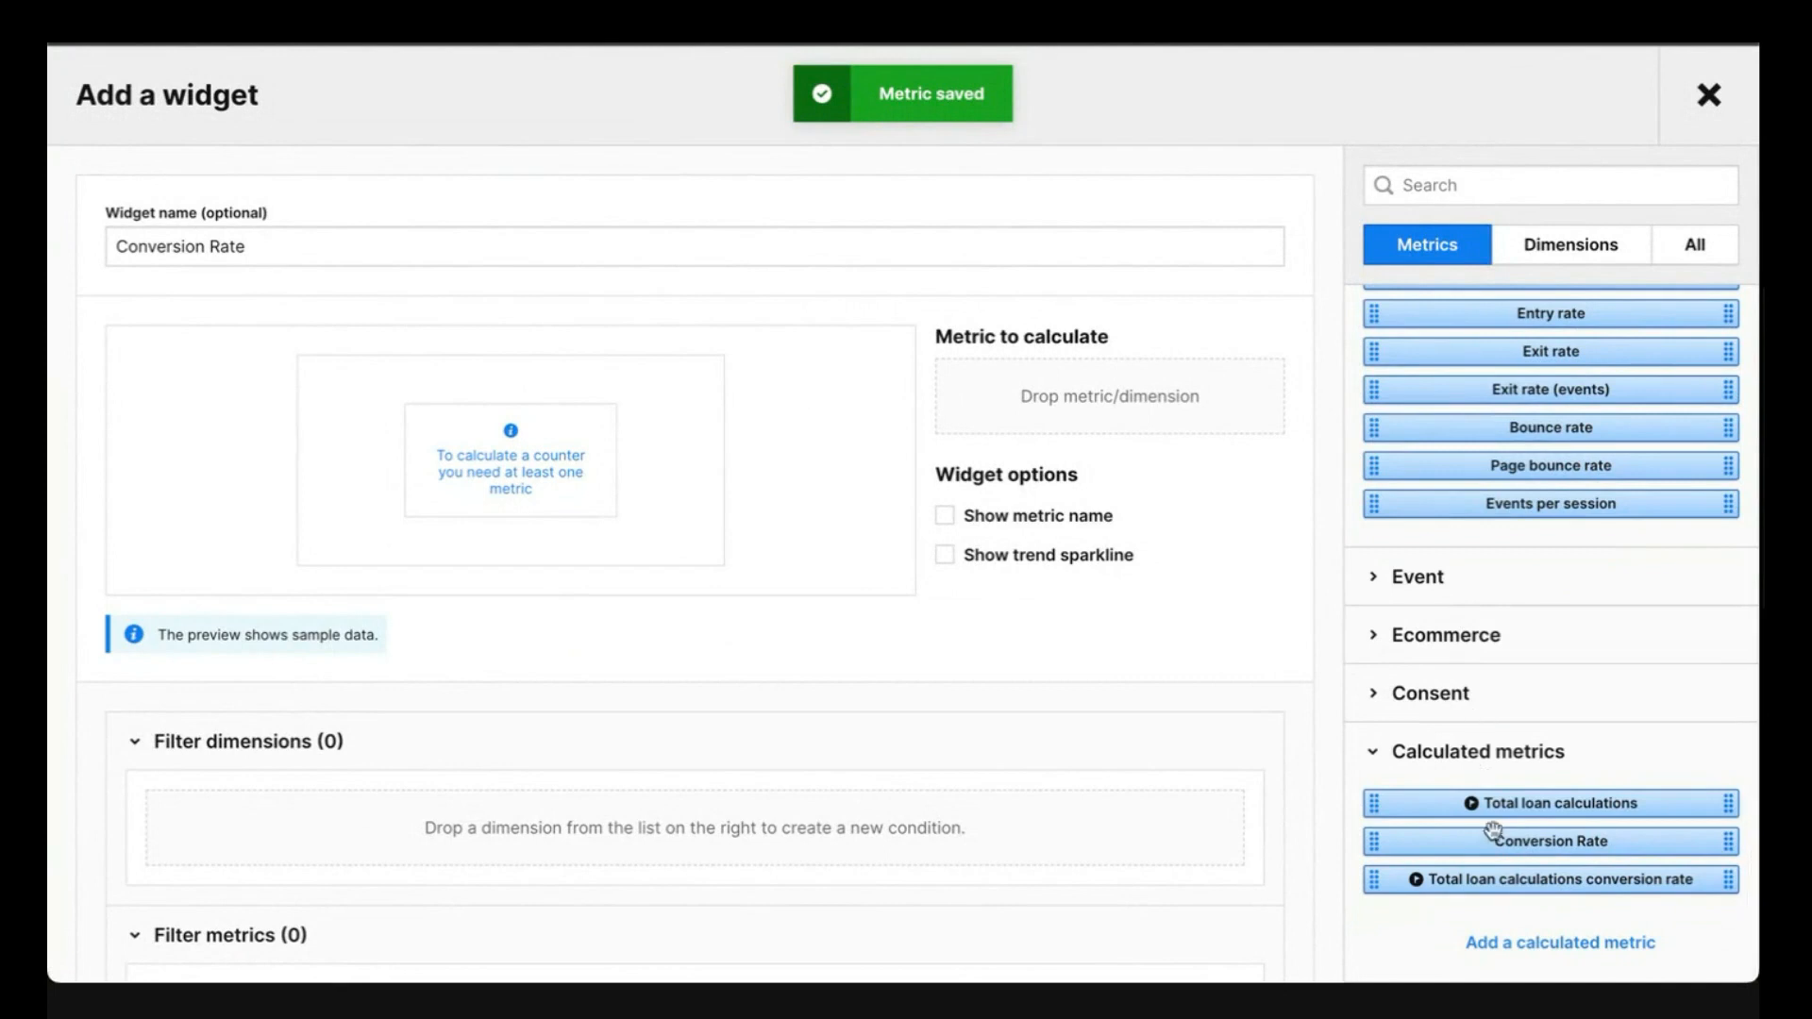
drag(1487, 839, 993, 415)
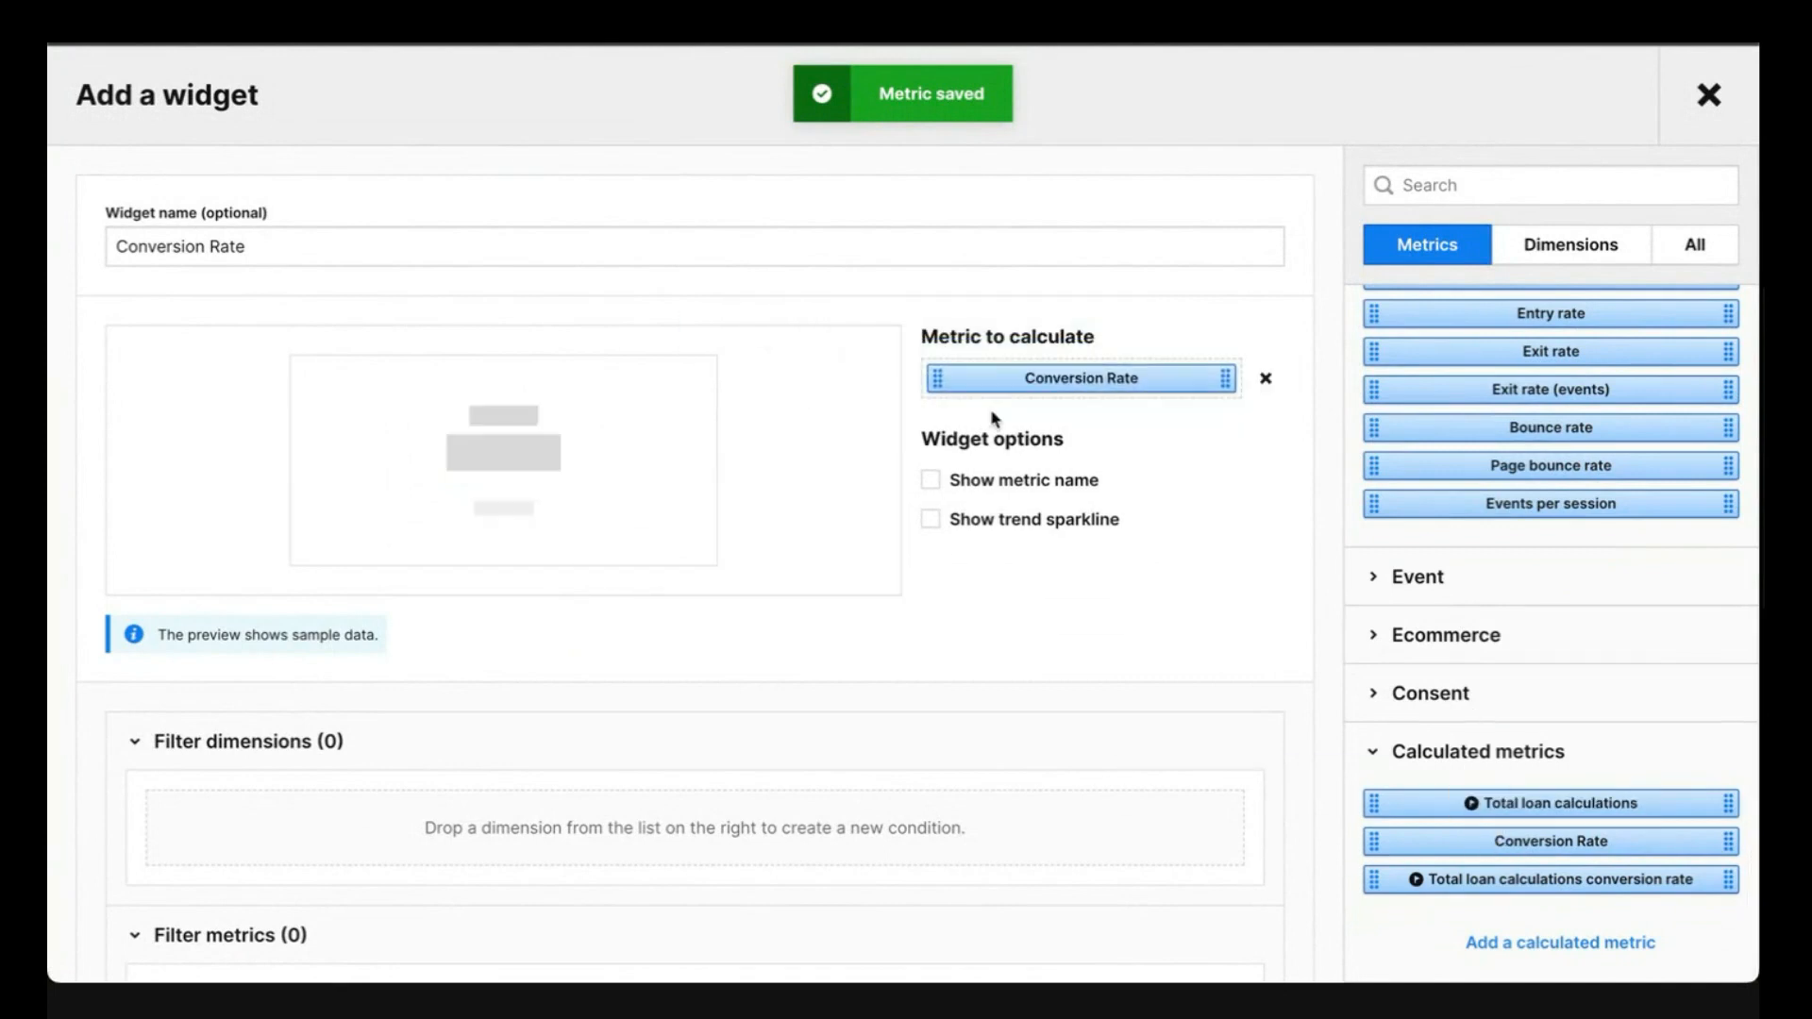
click(1007, 484)
click(1005, 521)
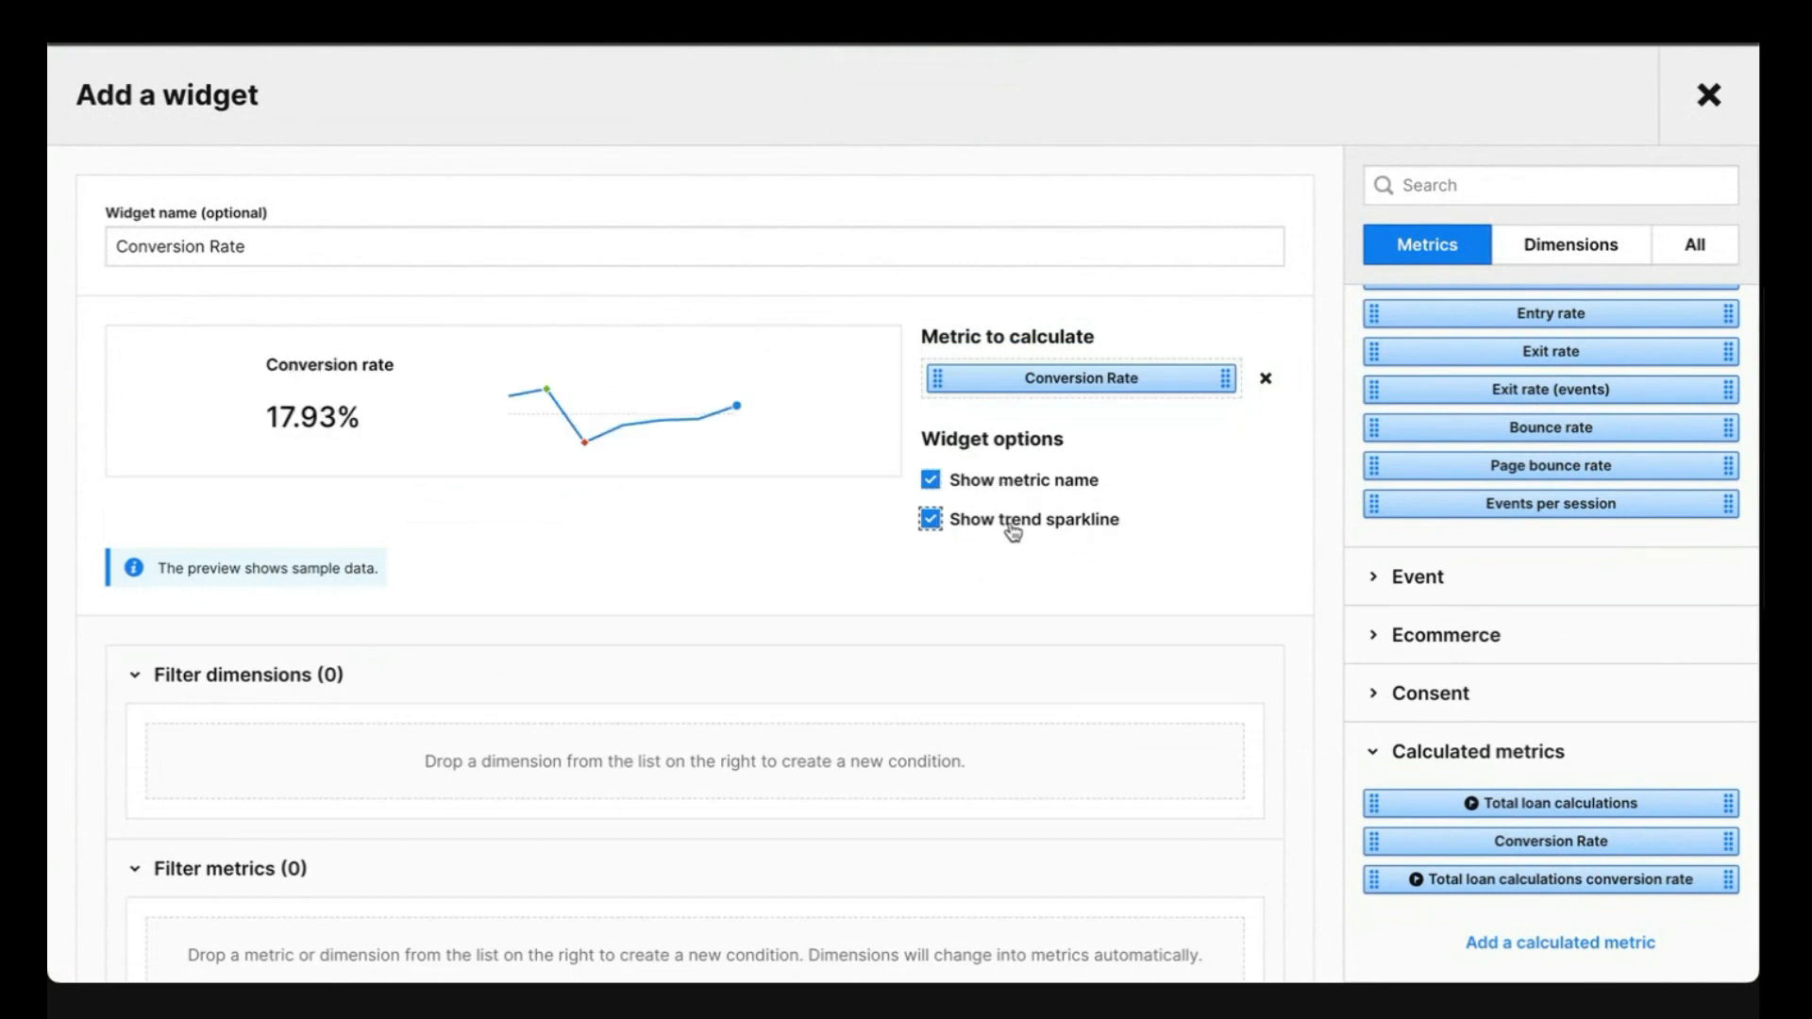
scroll(953, 590, down, 3)
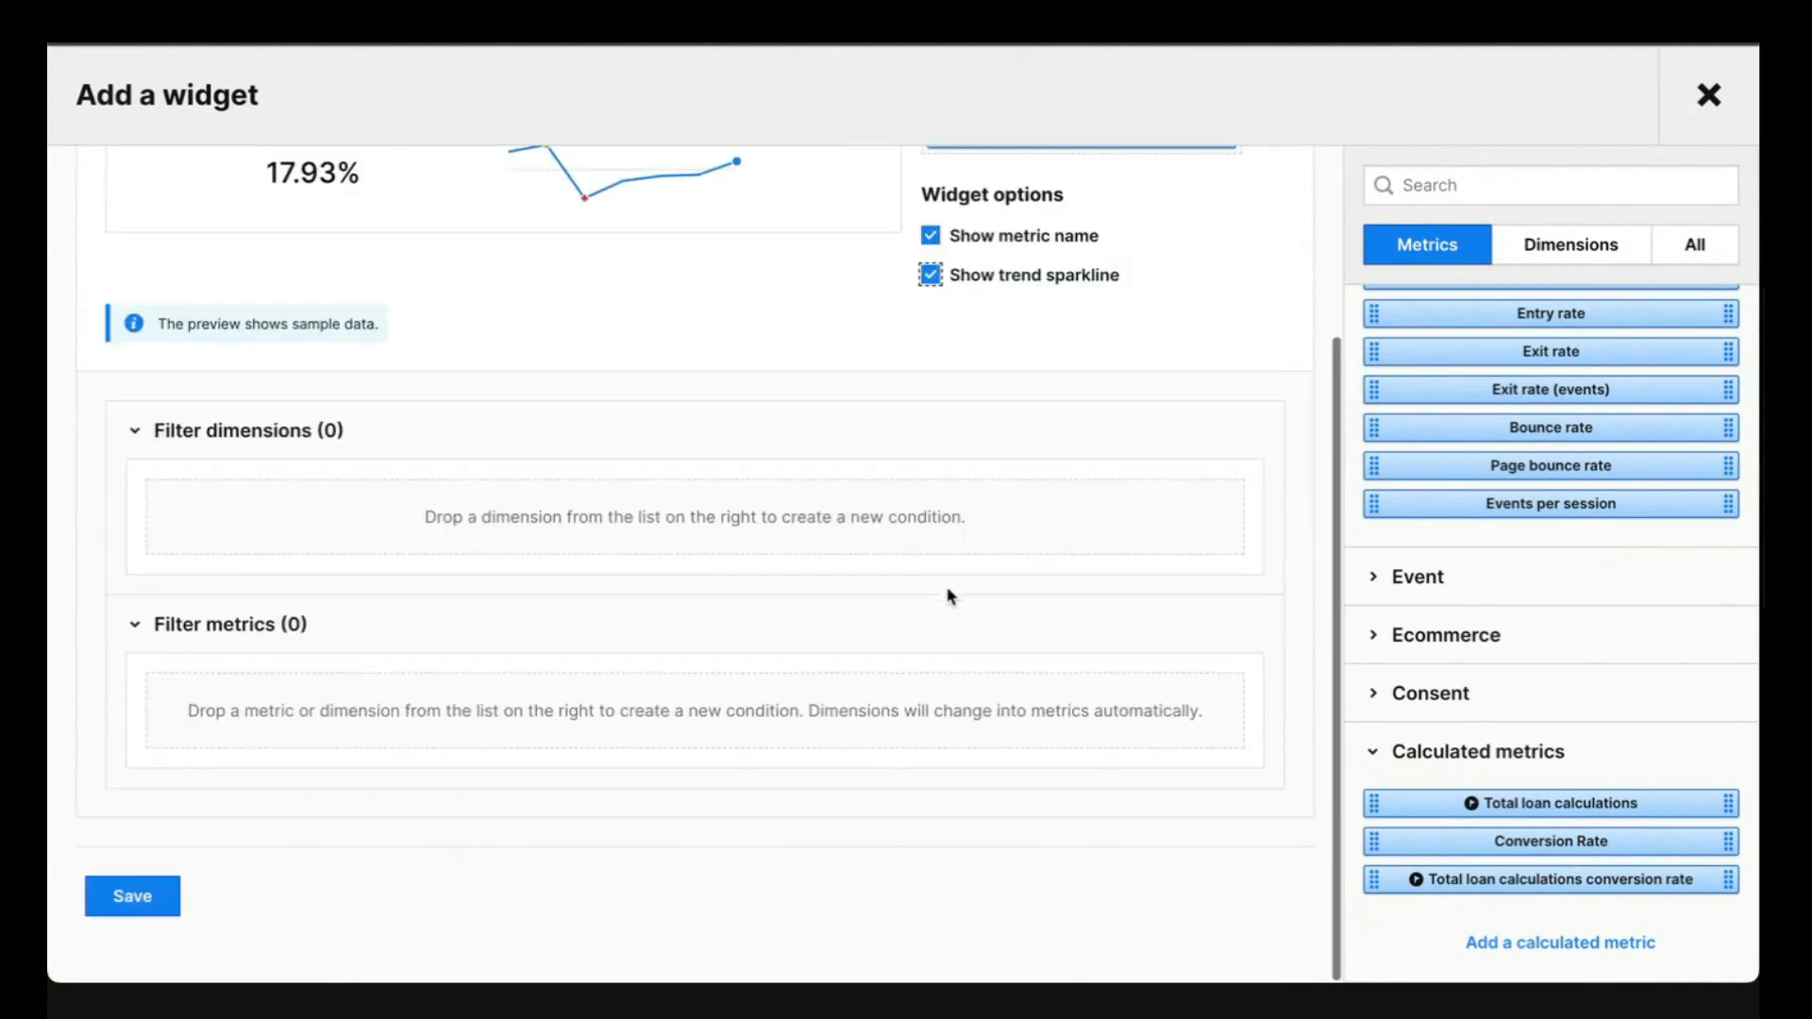
click(146, 890)
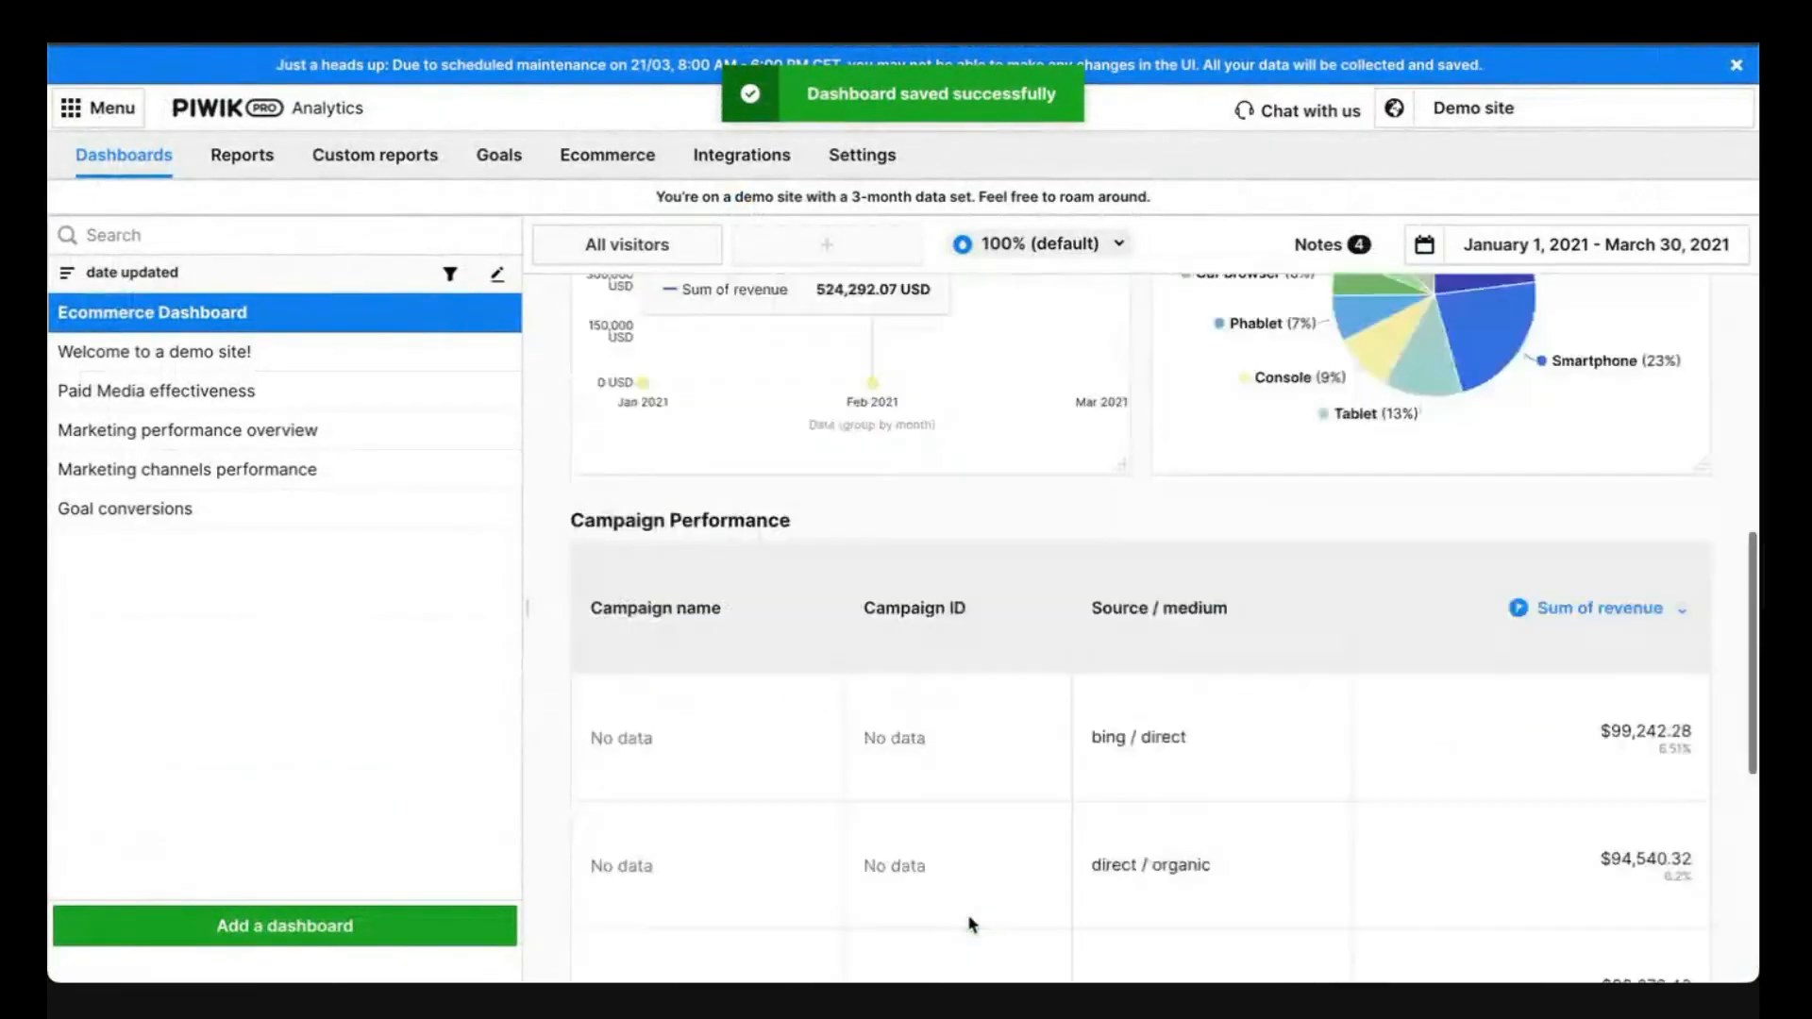
Move the Conversion Rate counter up the dashboard so it sits directly below the Orders counter
drag(805, 740, 1294, 59)
scroll(1248, 568, up, 9)
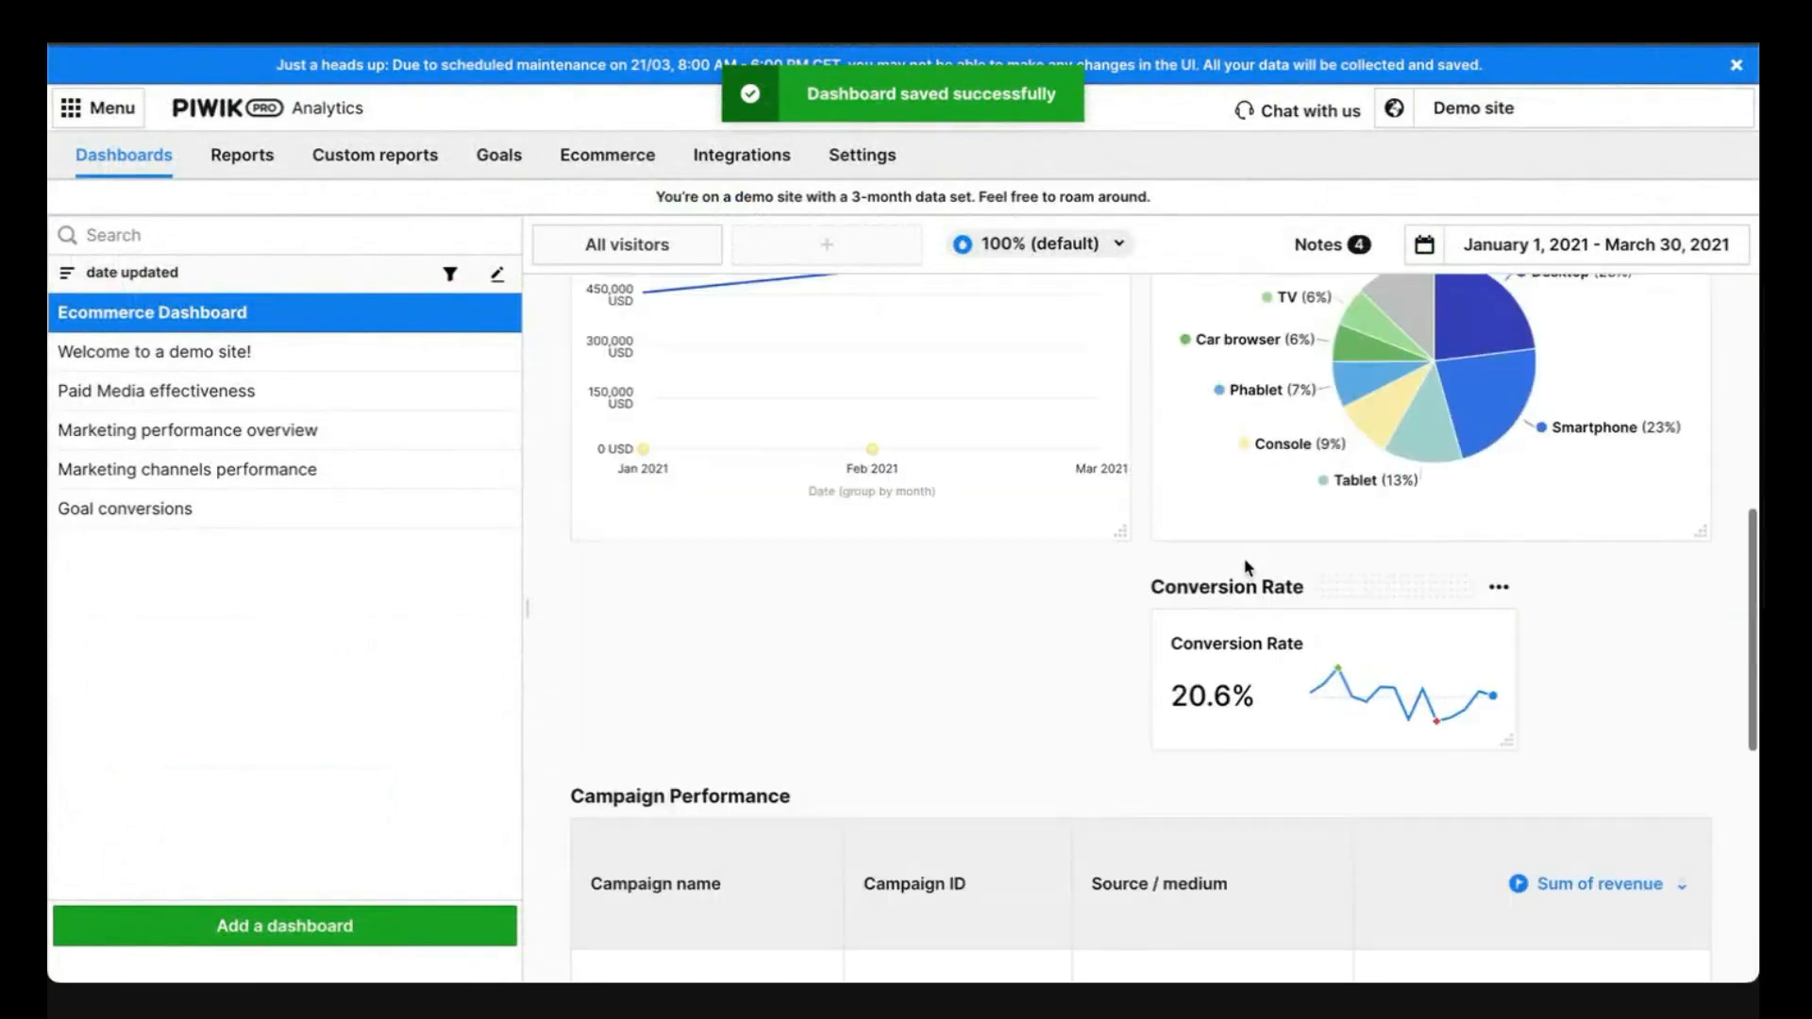
drag(1293, 802, 1340, 453)
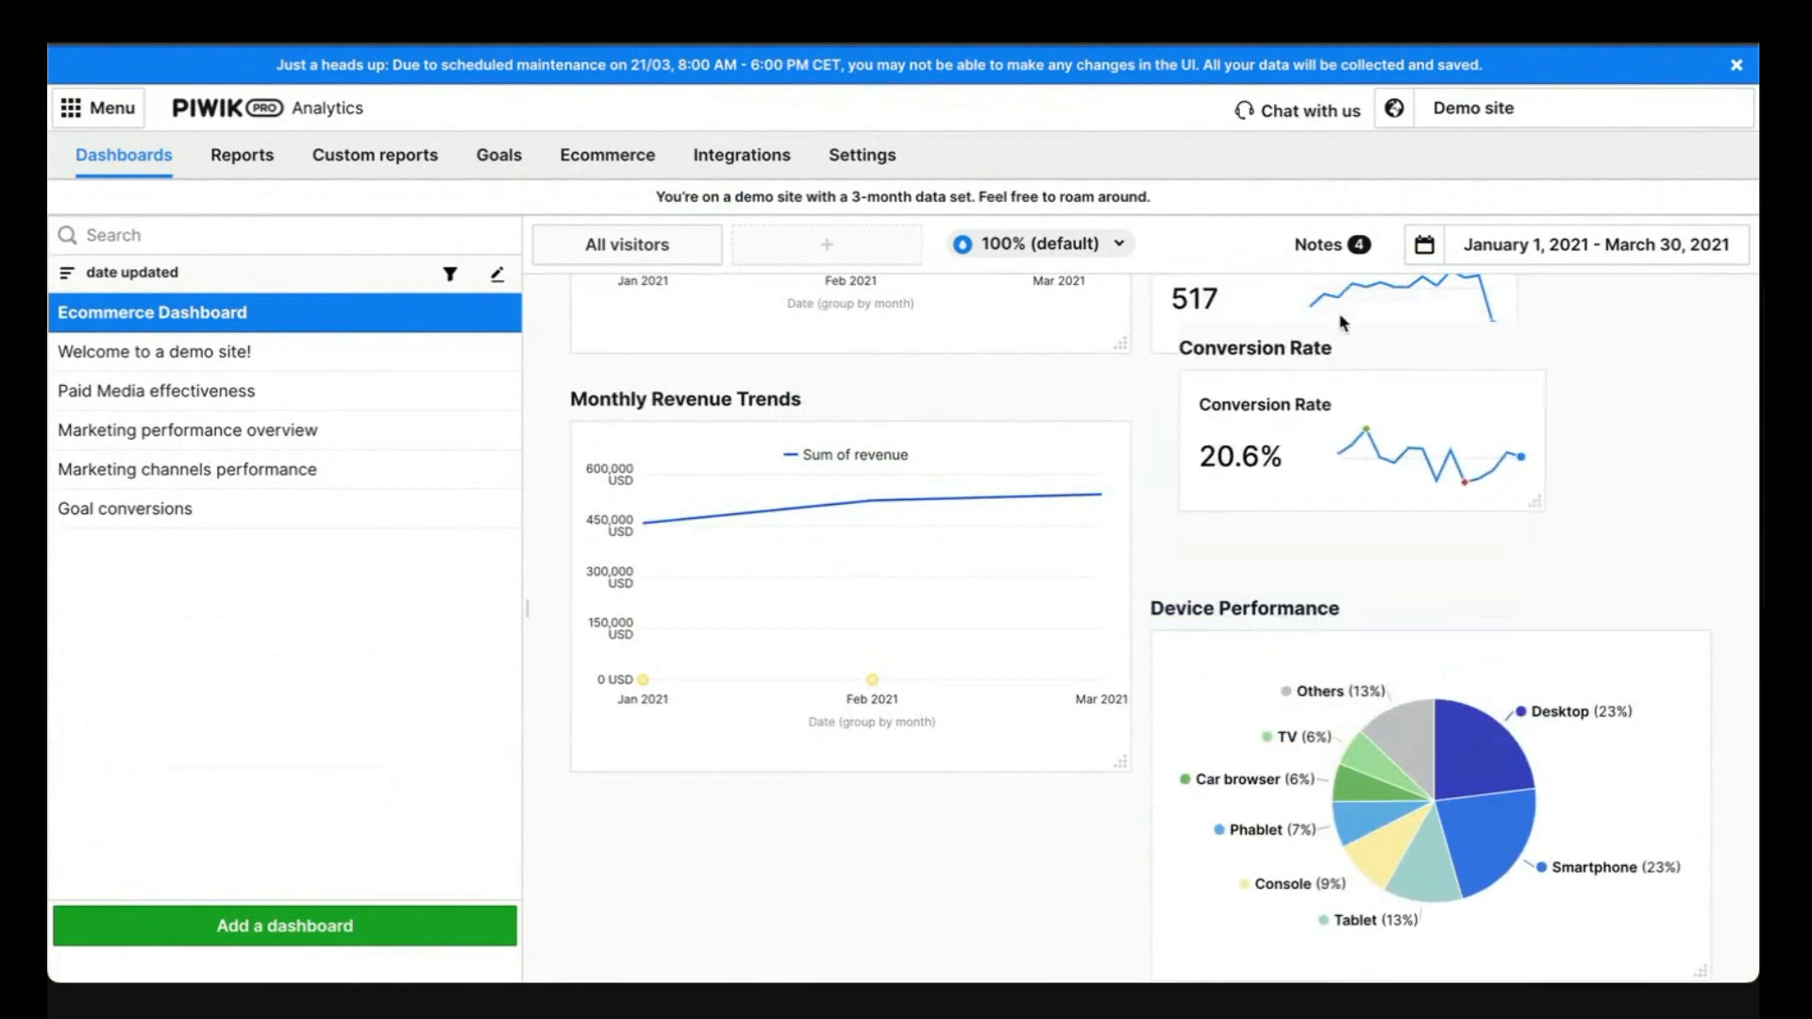
scroll(1368, 566, up, 5)
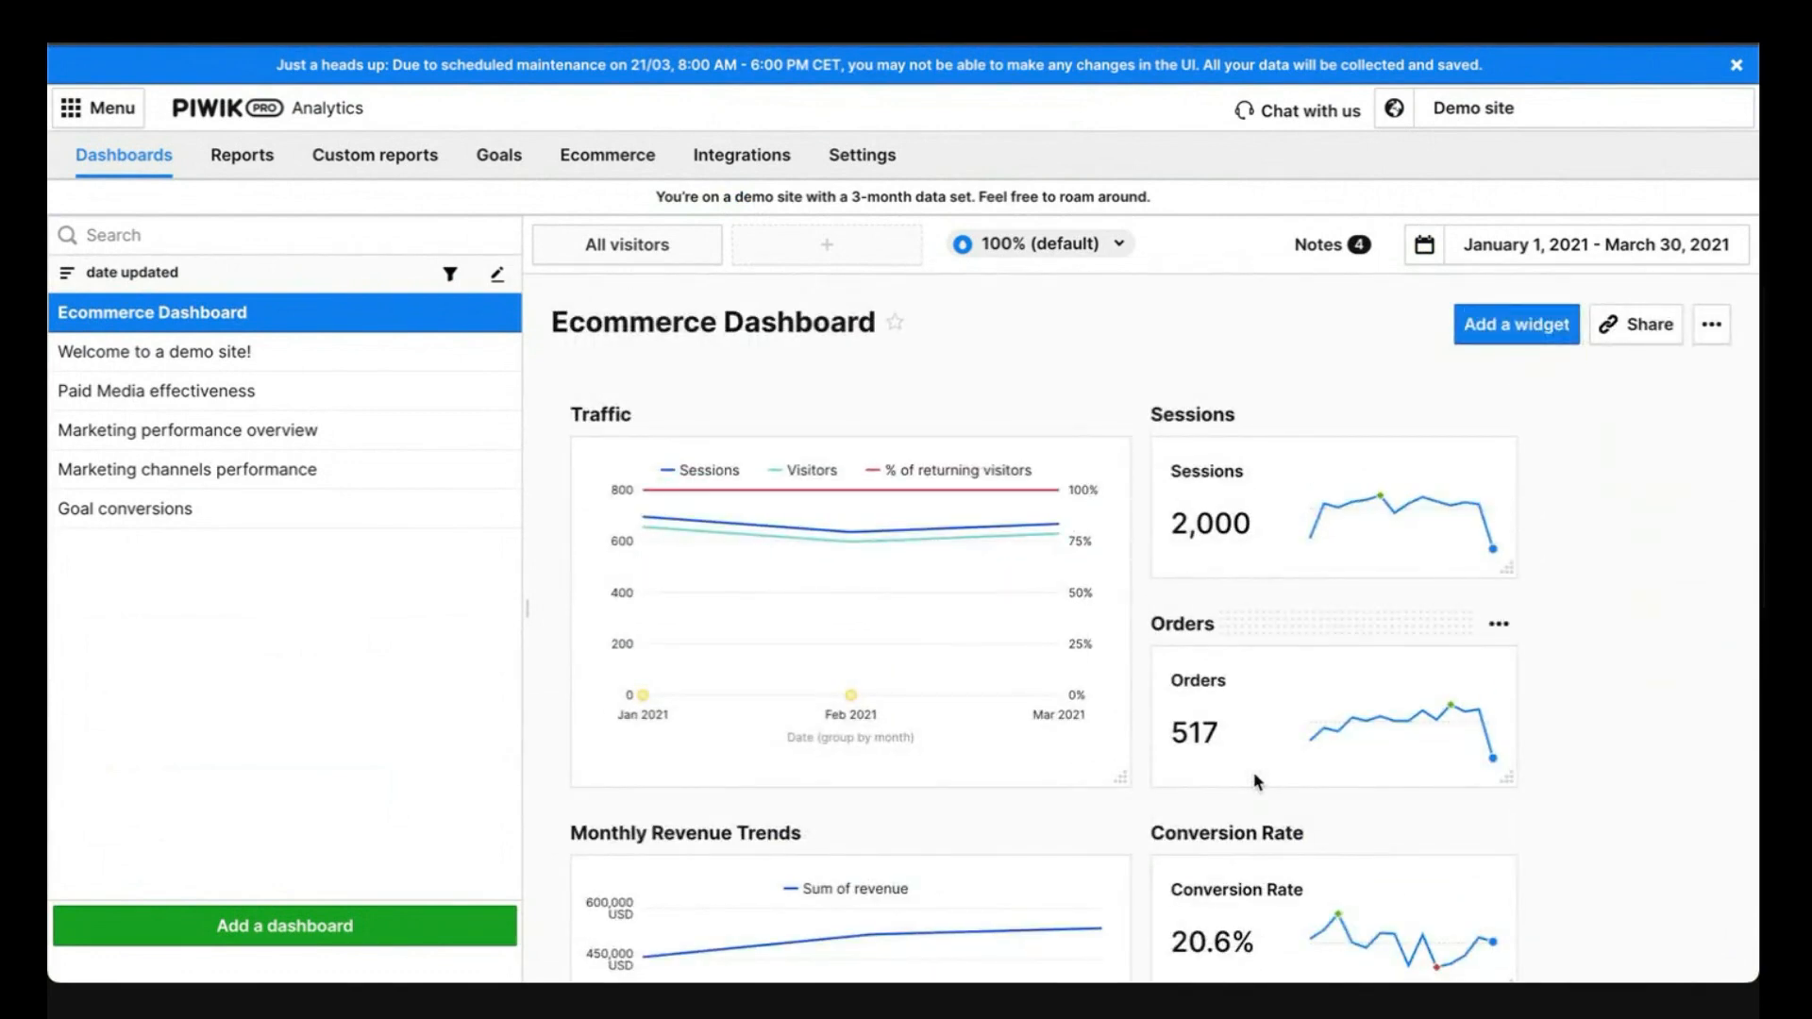
Edit the Conversion Rate counter, replace its metric with Goal conversion rate found by searching "conver", and save the widget
scroll(1256, 782, down, 15)
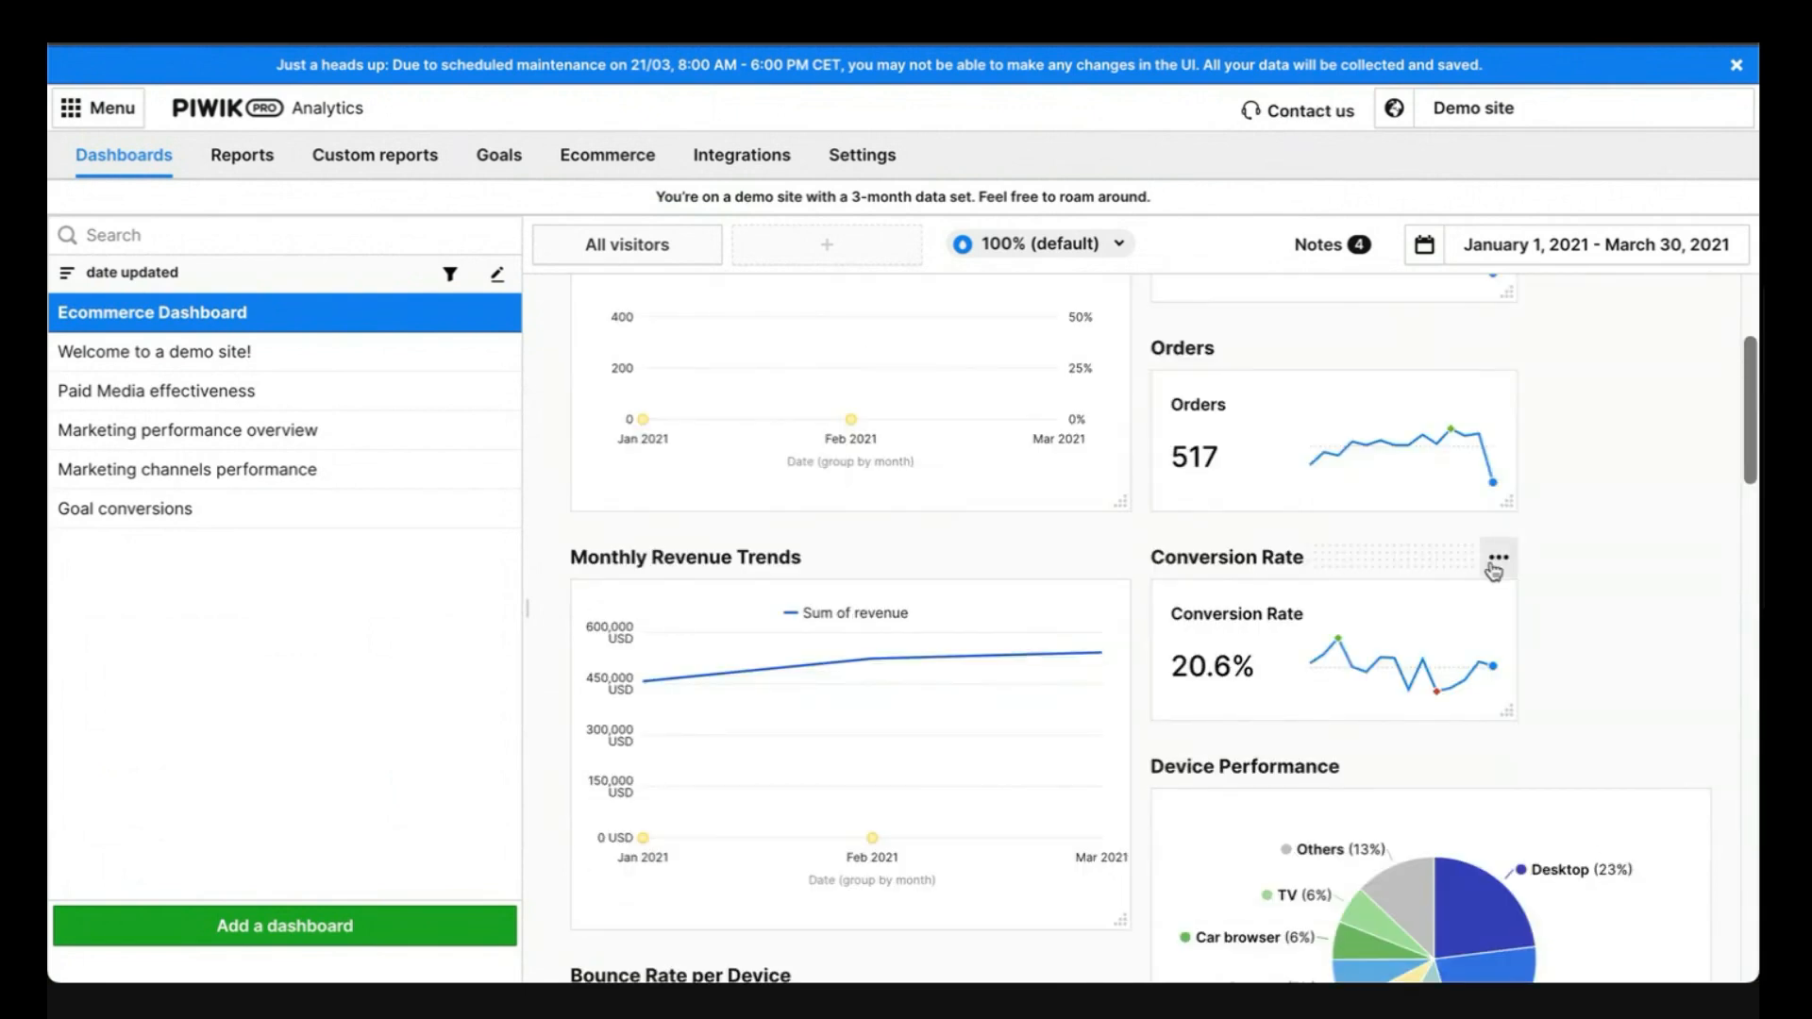
click(1496, 564)
click(1491, 616)
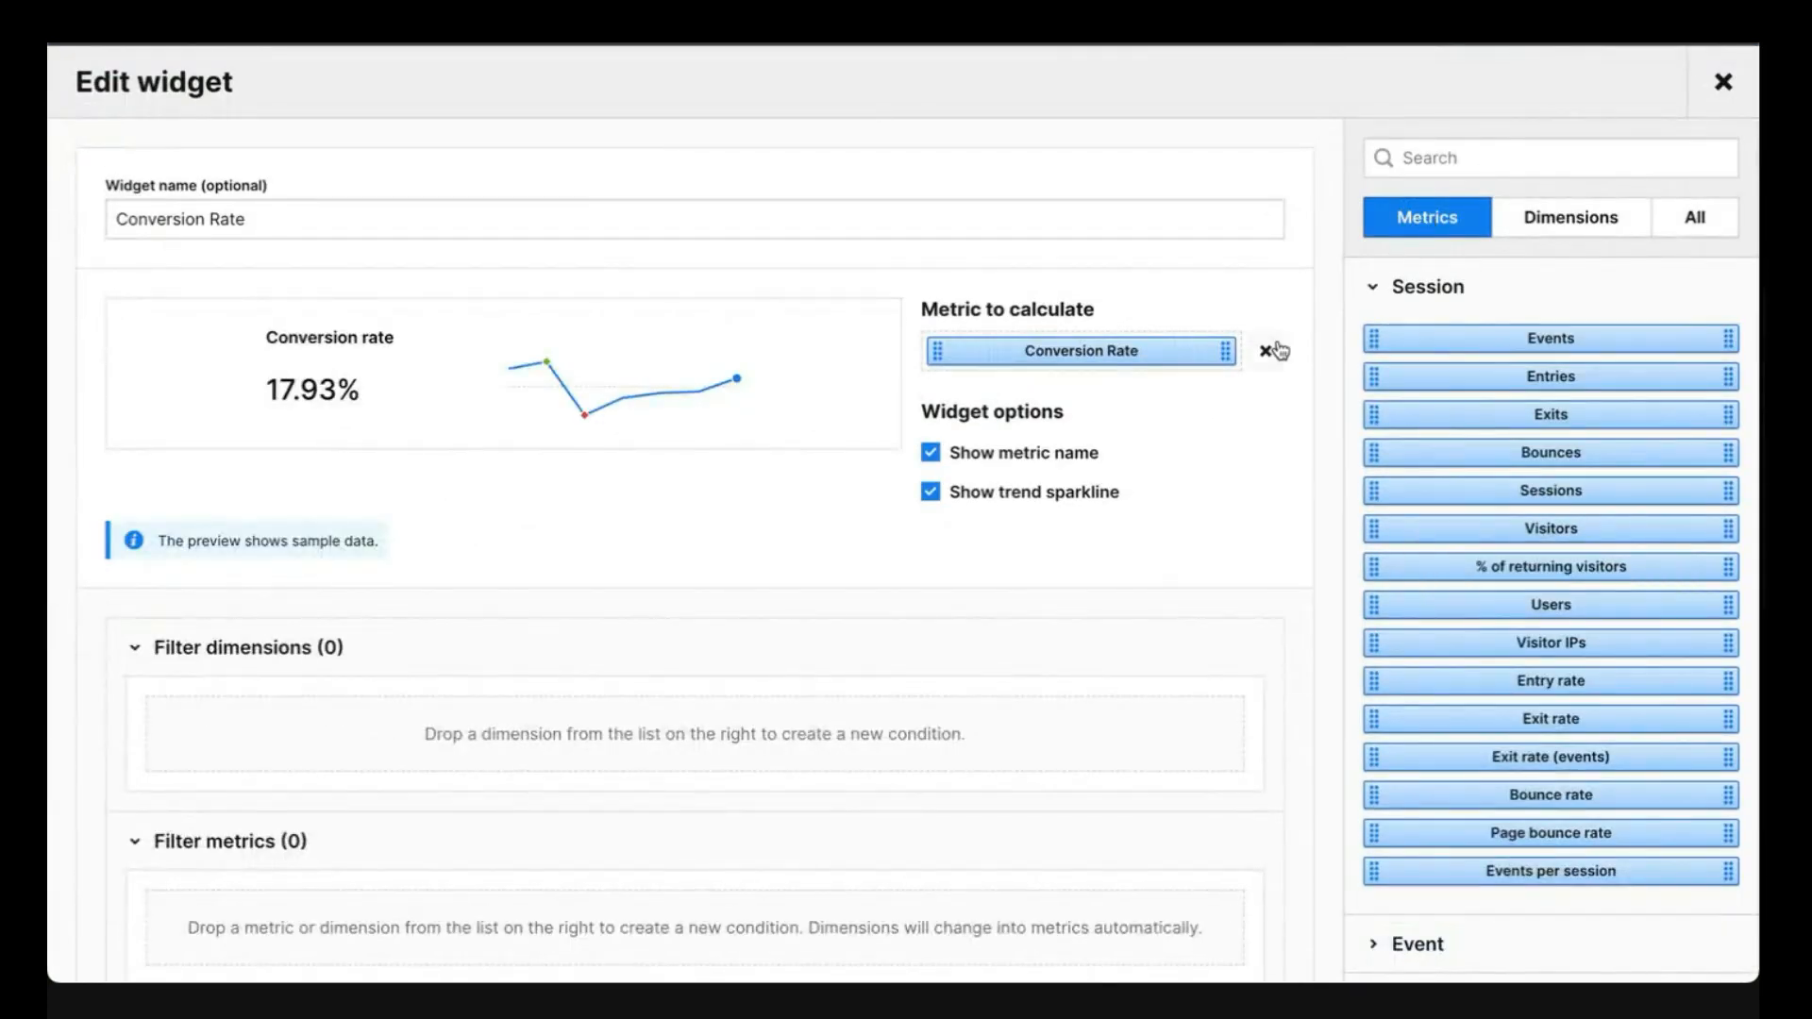
click(1265, 351)
click(1483, 153)
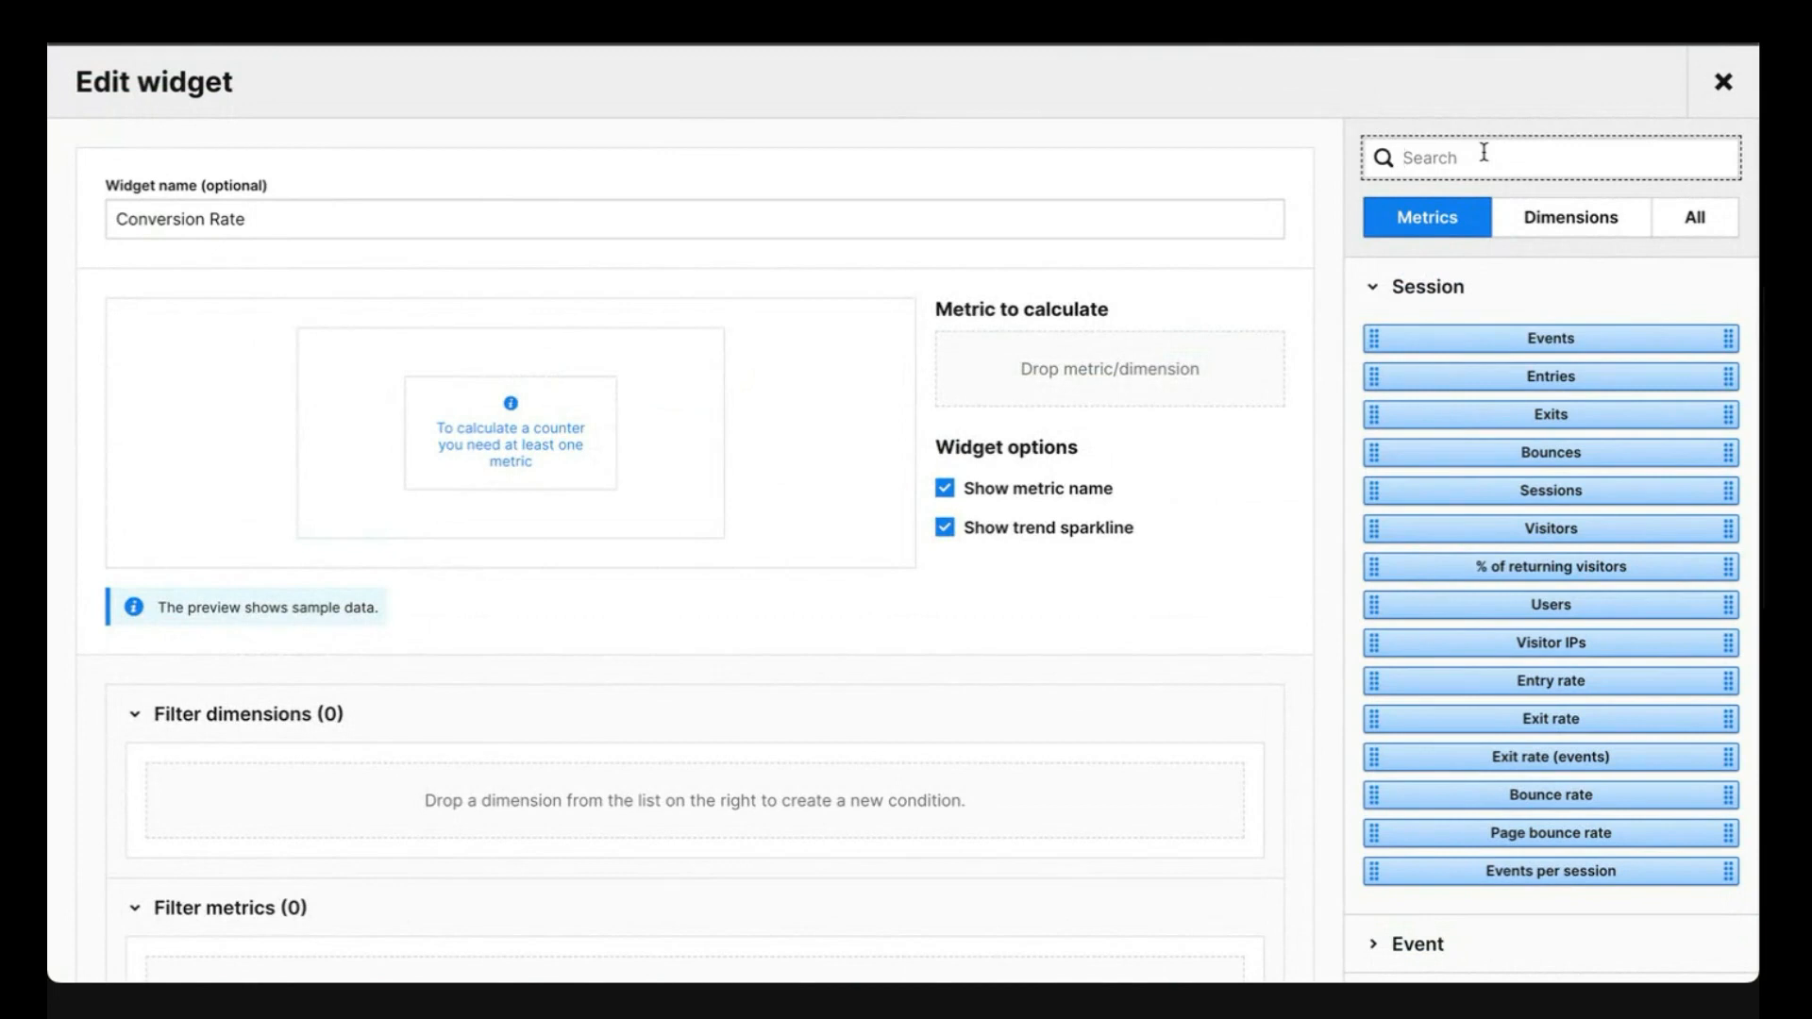
text(conver)
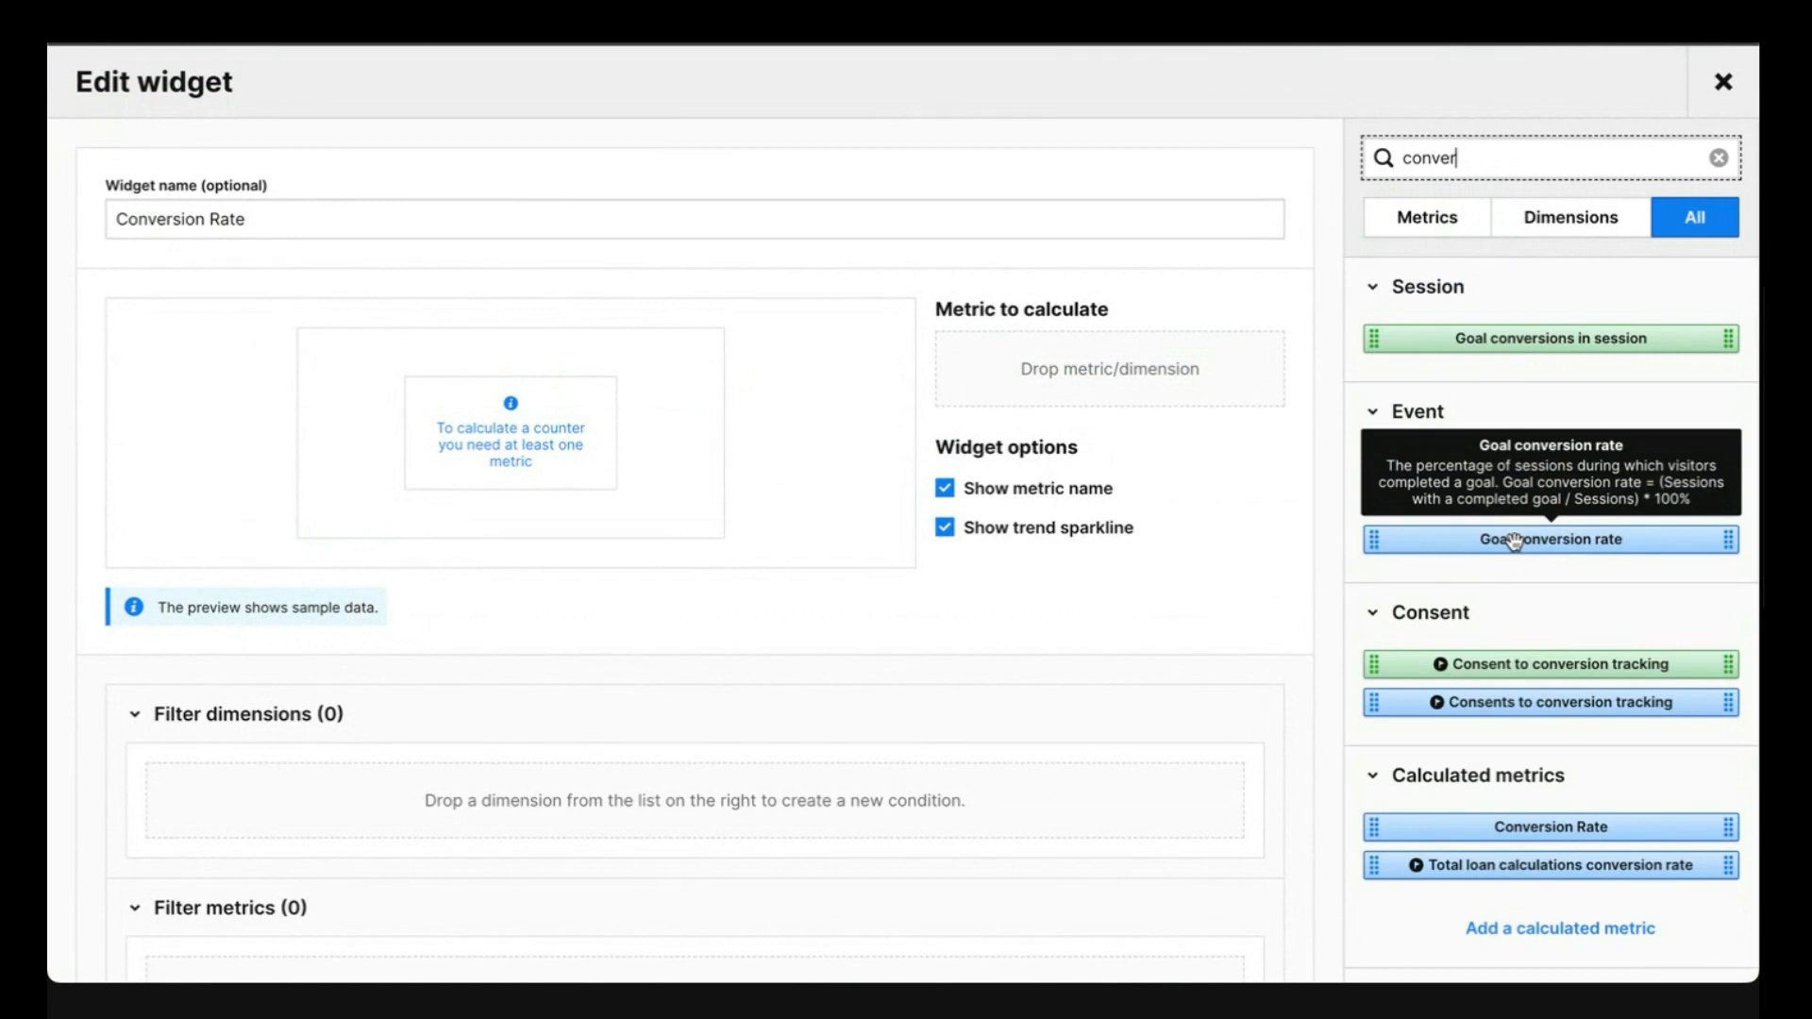
drag(1515, 541, 1132, 351)
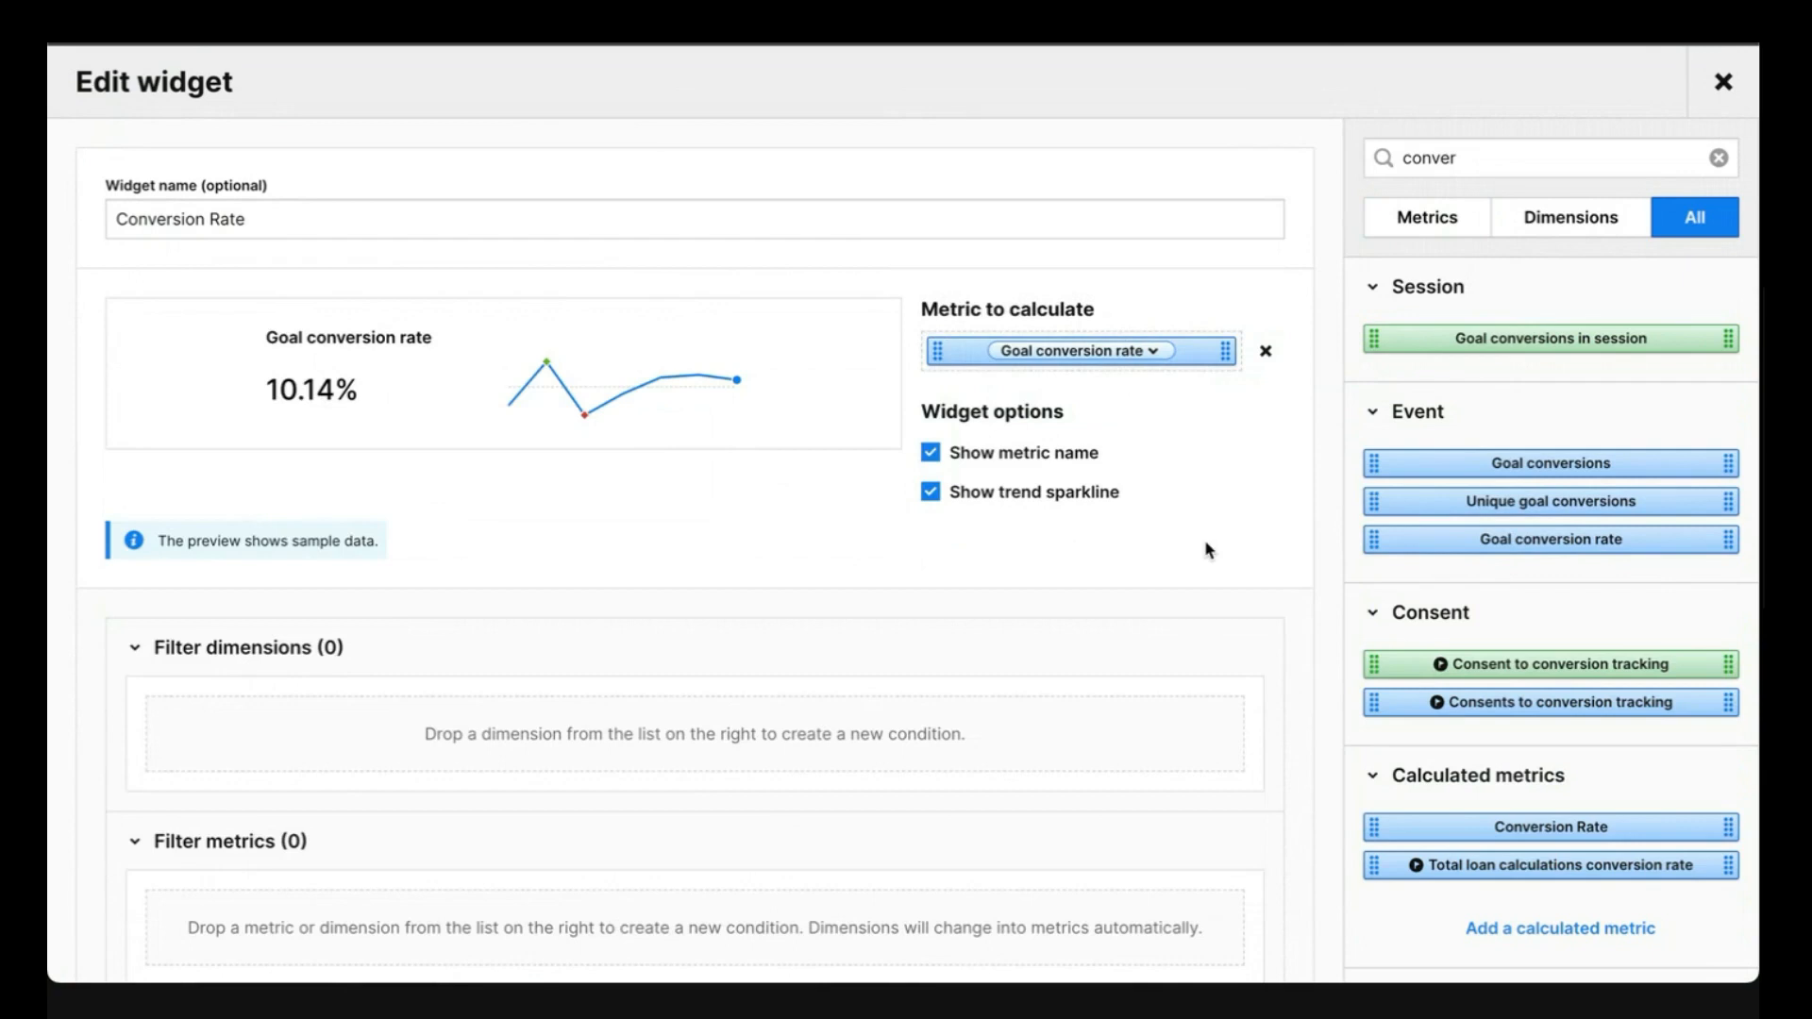
scroll(1297, 440, down, 3)
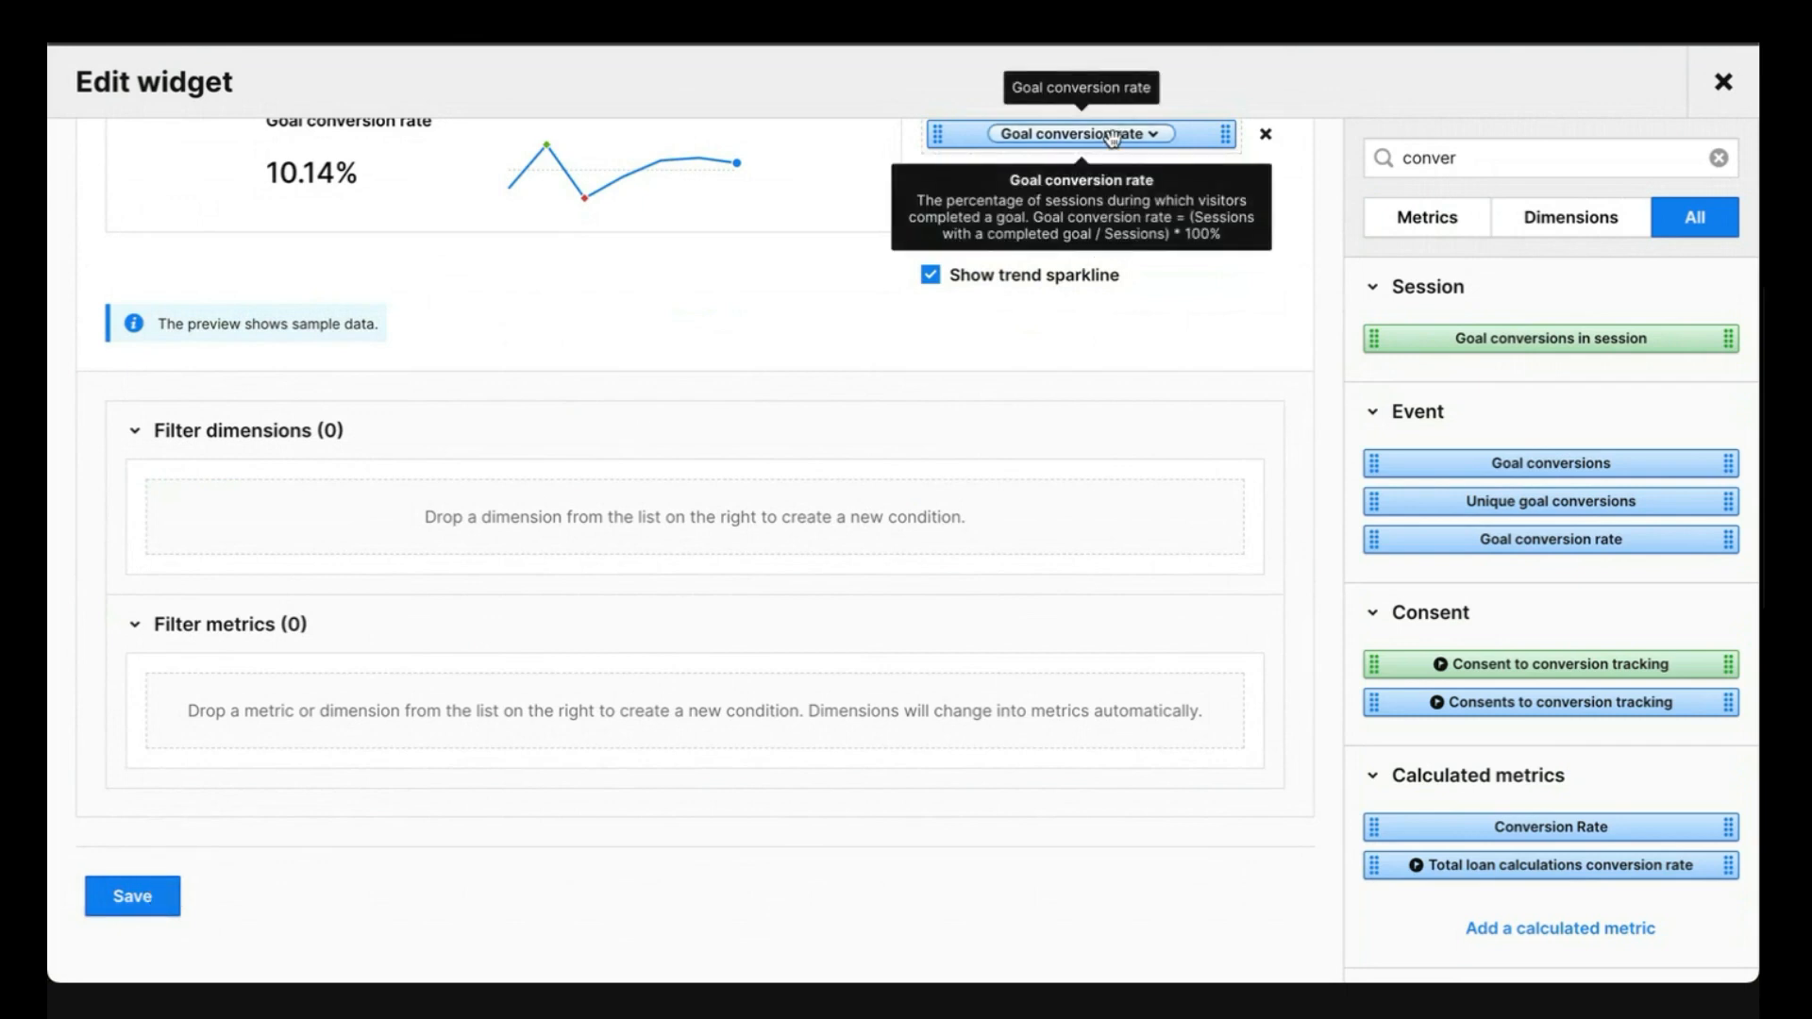
scroll(1108, 437, up, 1)
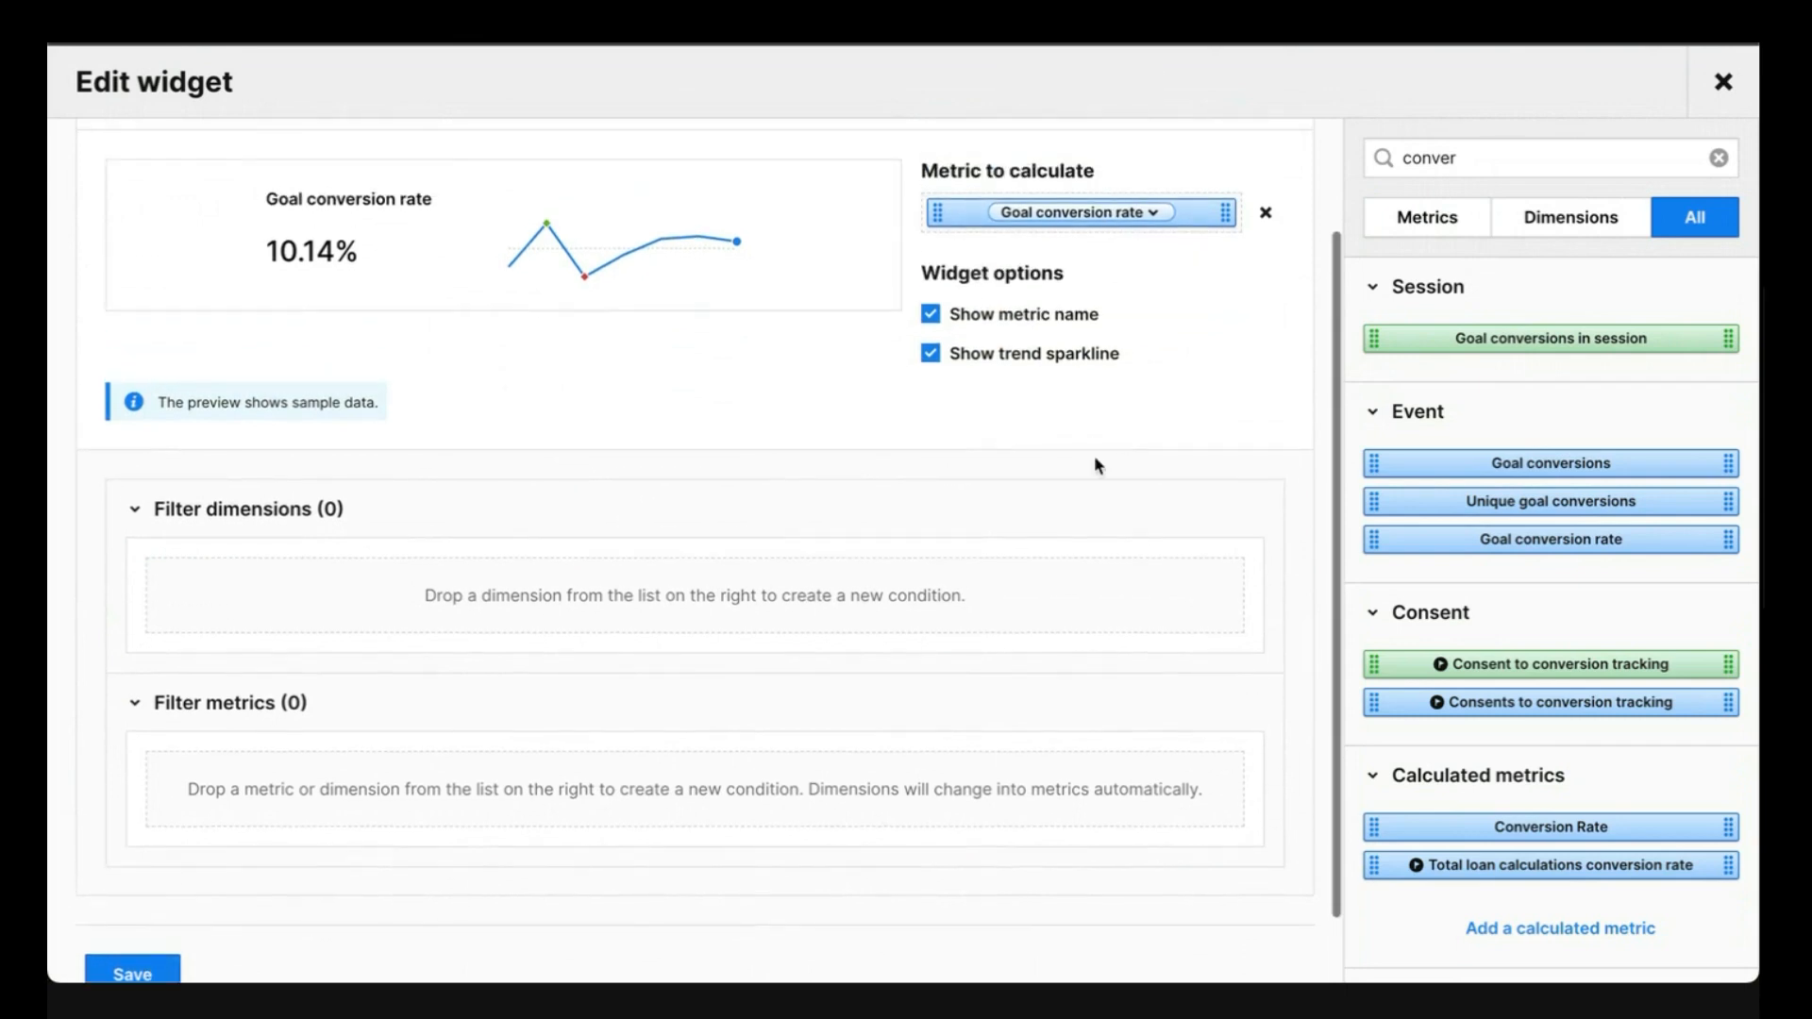
click(133, 969)
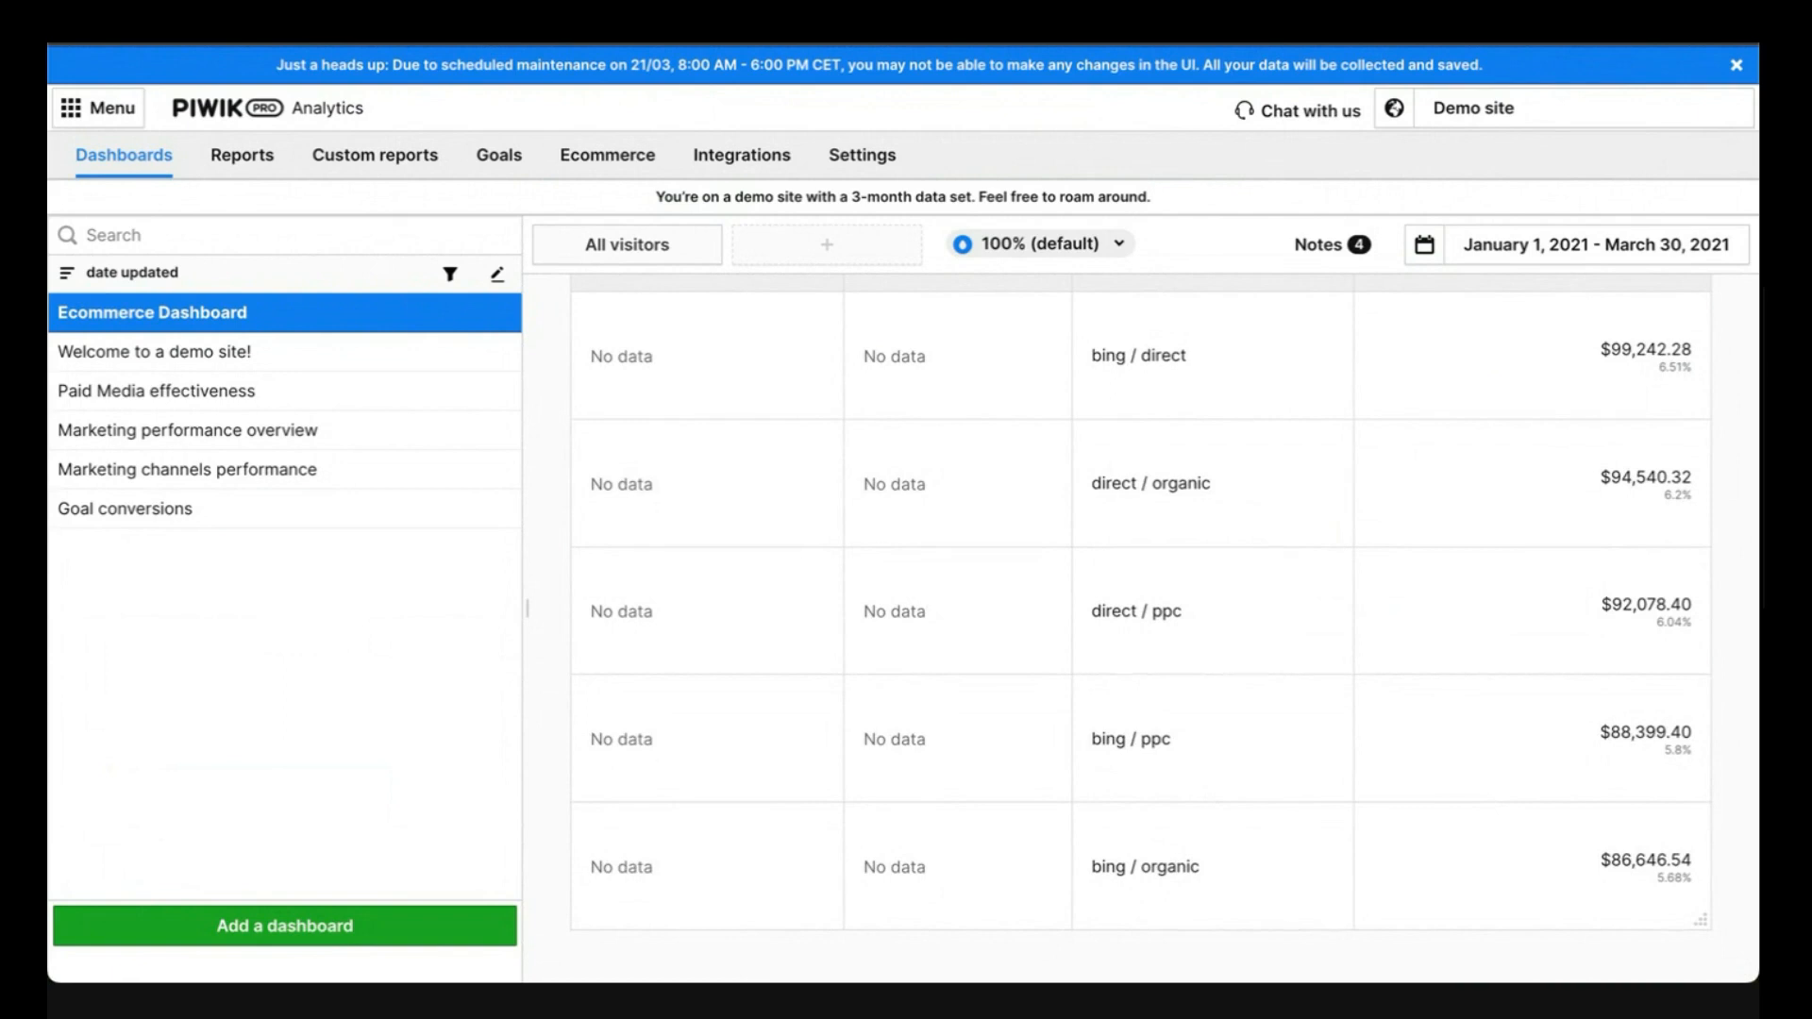
Start a new flat table widget on the Ecommerce Dashboard and name it "Product Performance"
scroll(1085, 647, up, 10)
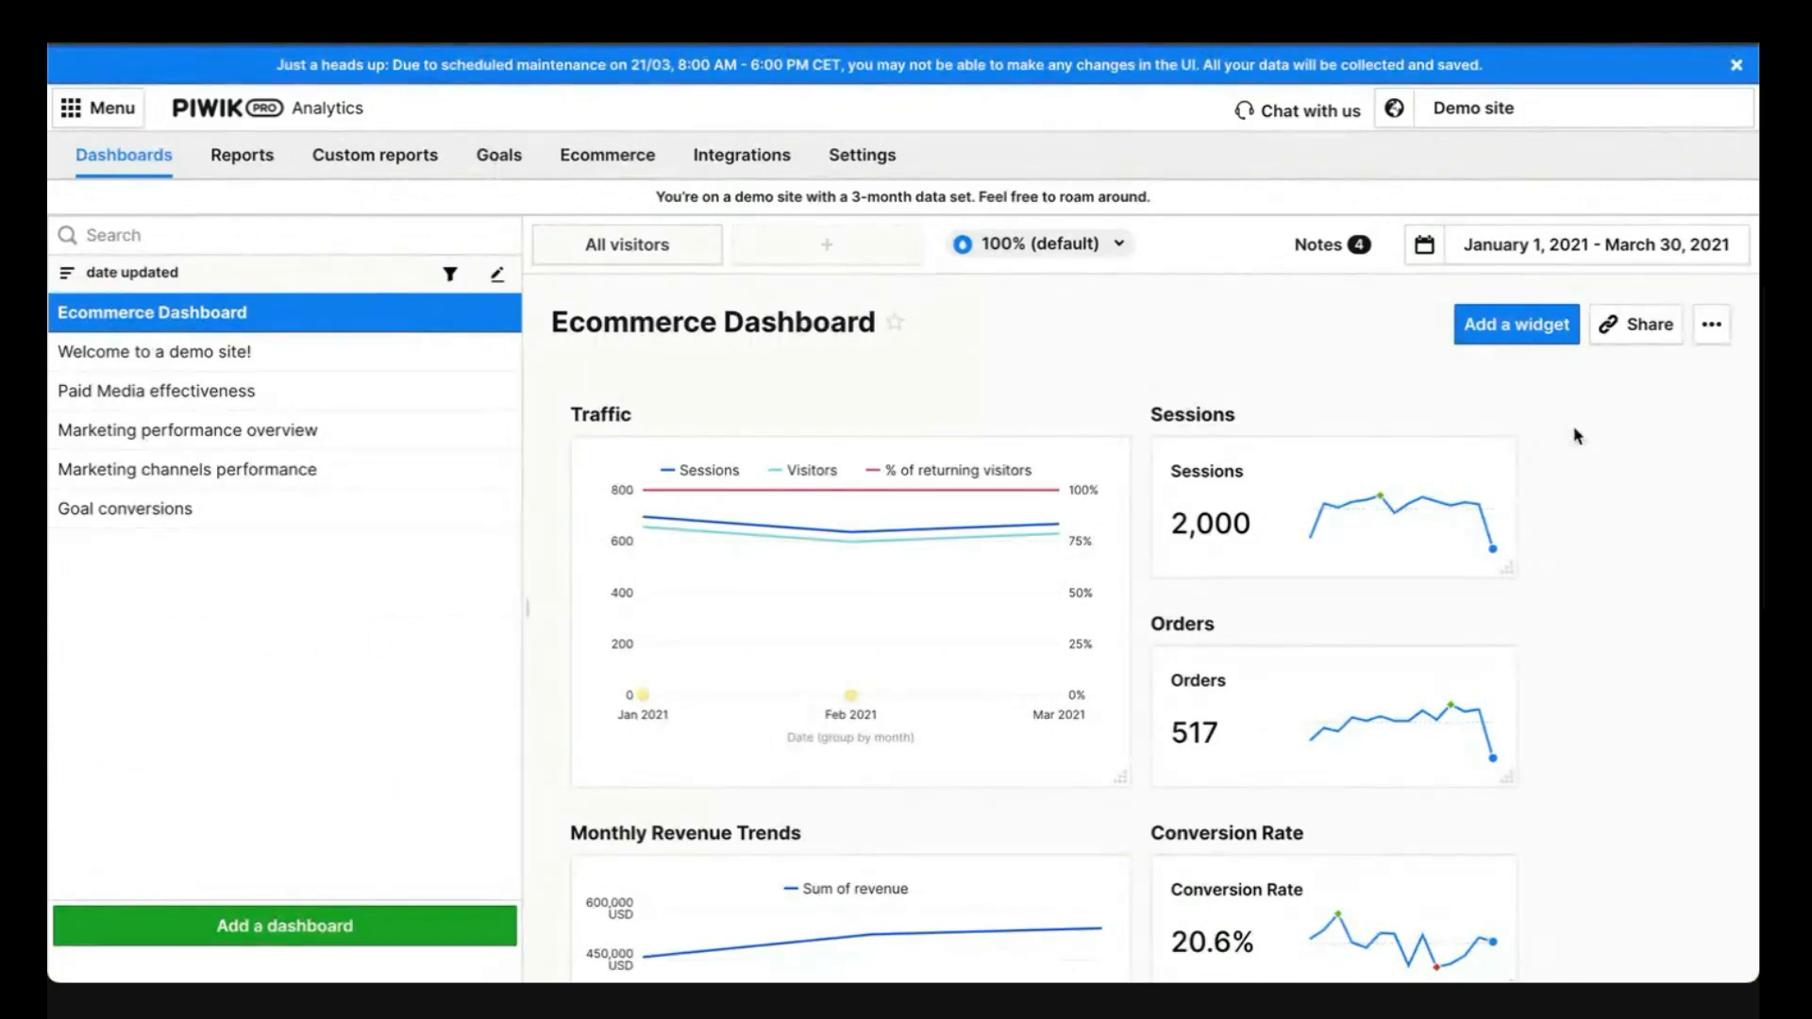
click(1520, 342)
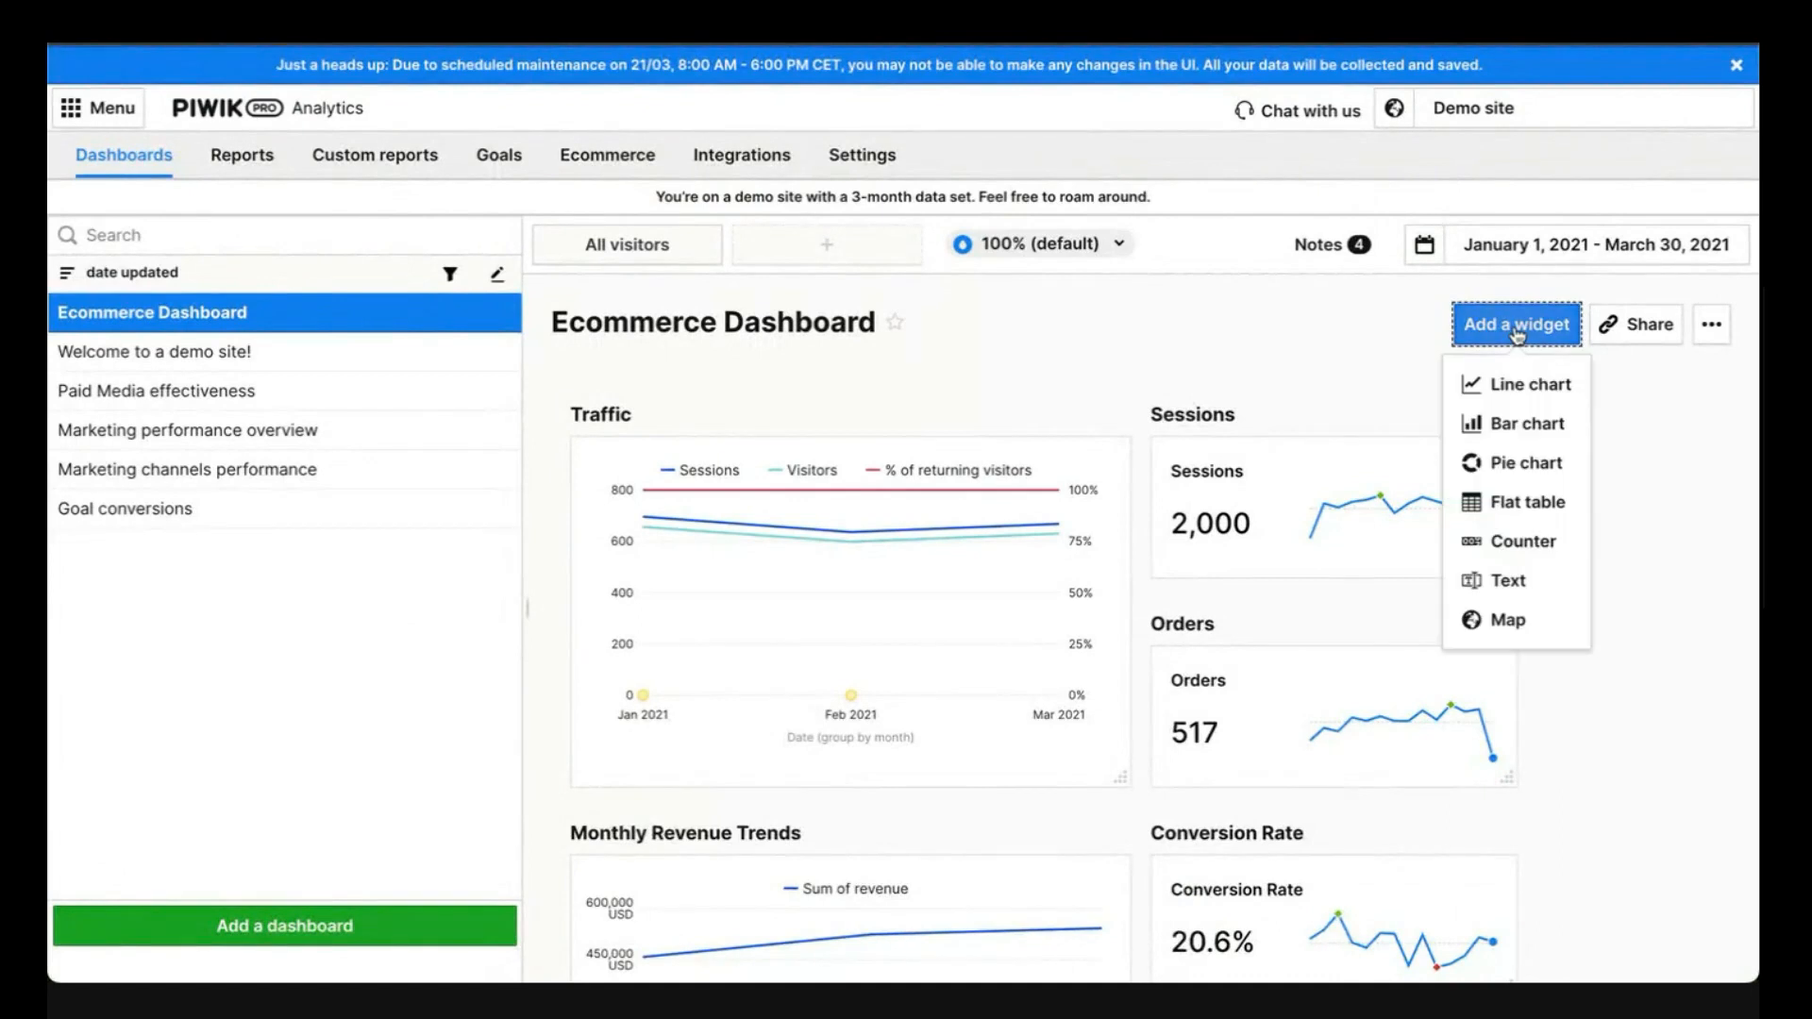
click(1562, 502)
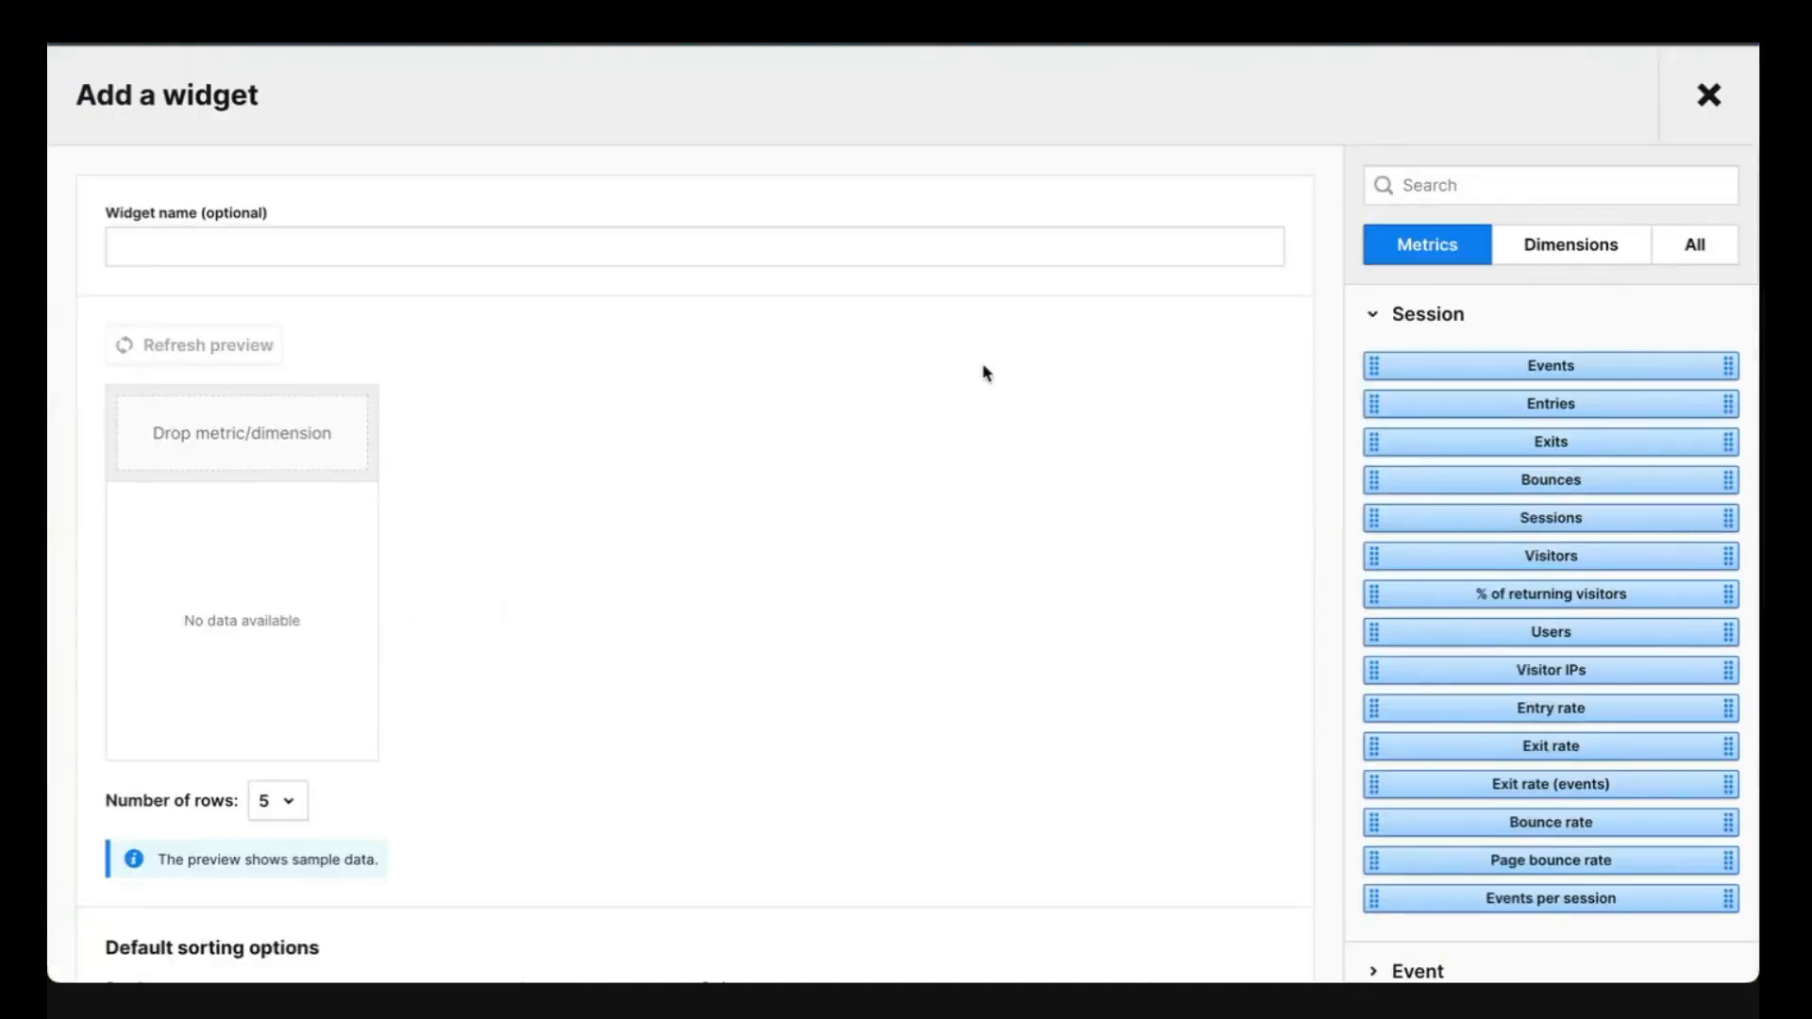
click(692, 239)
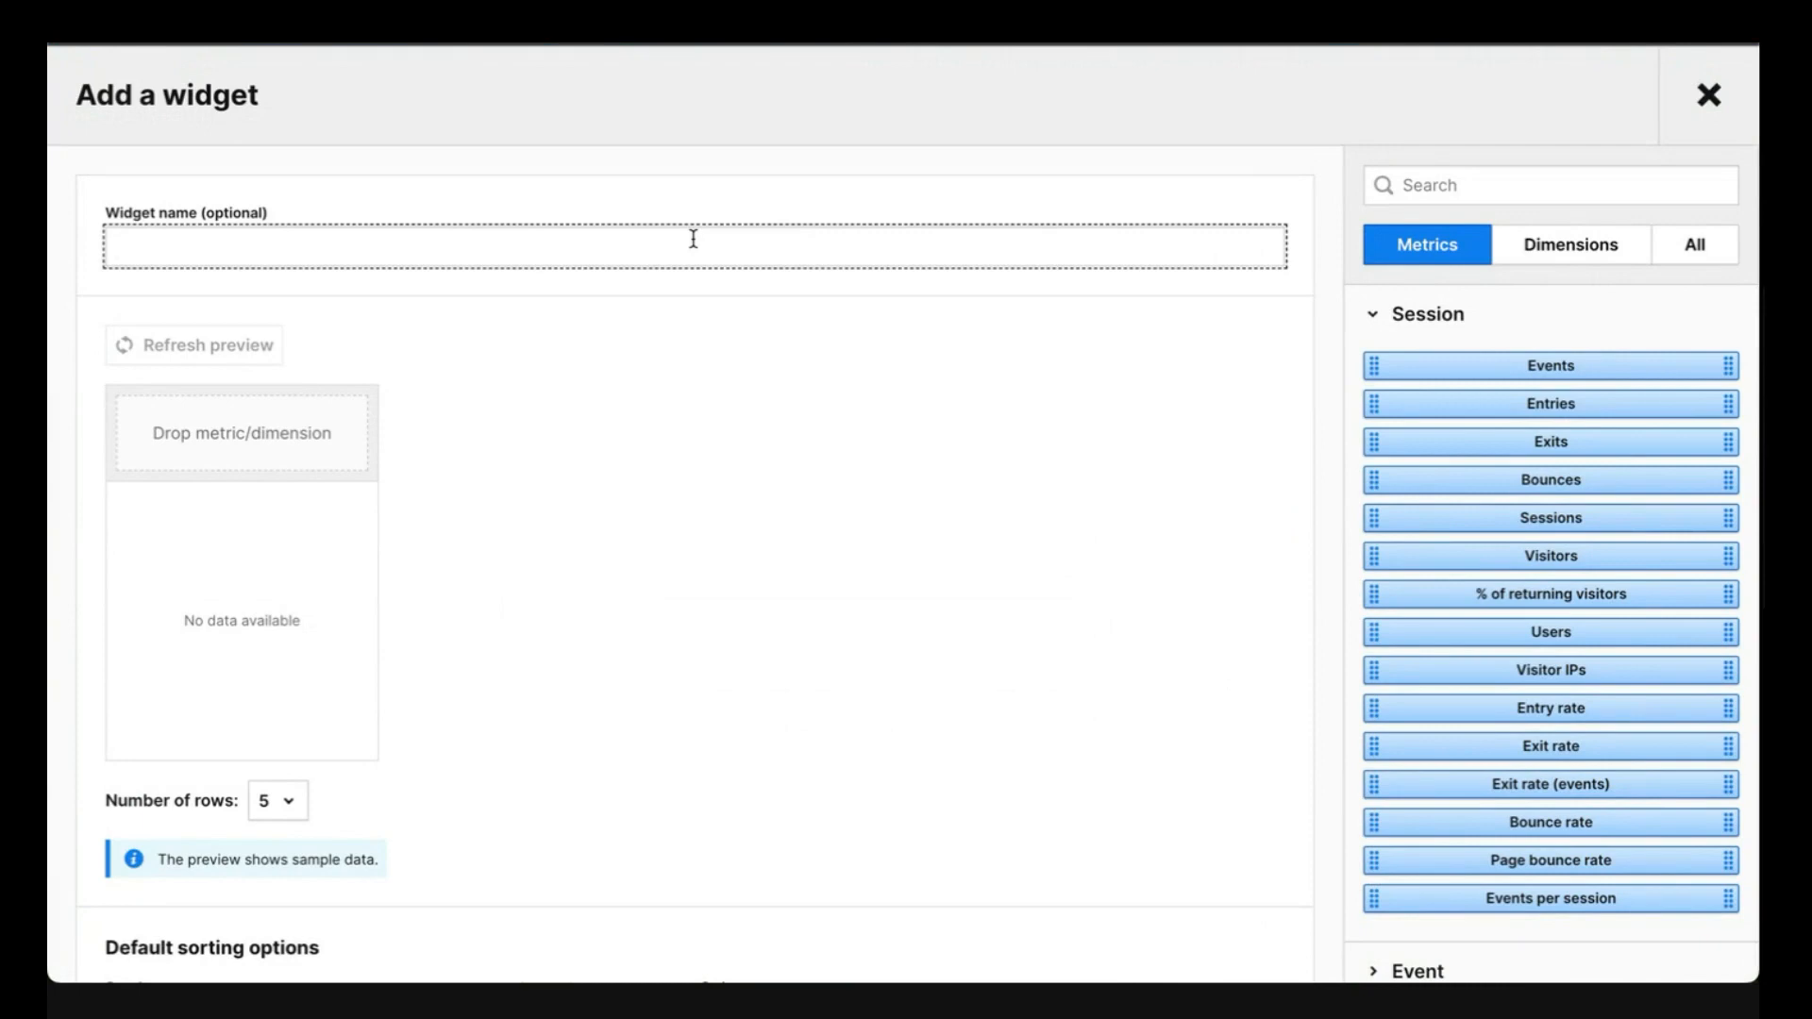
text(Product Performance)
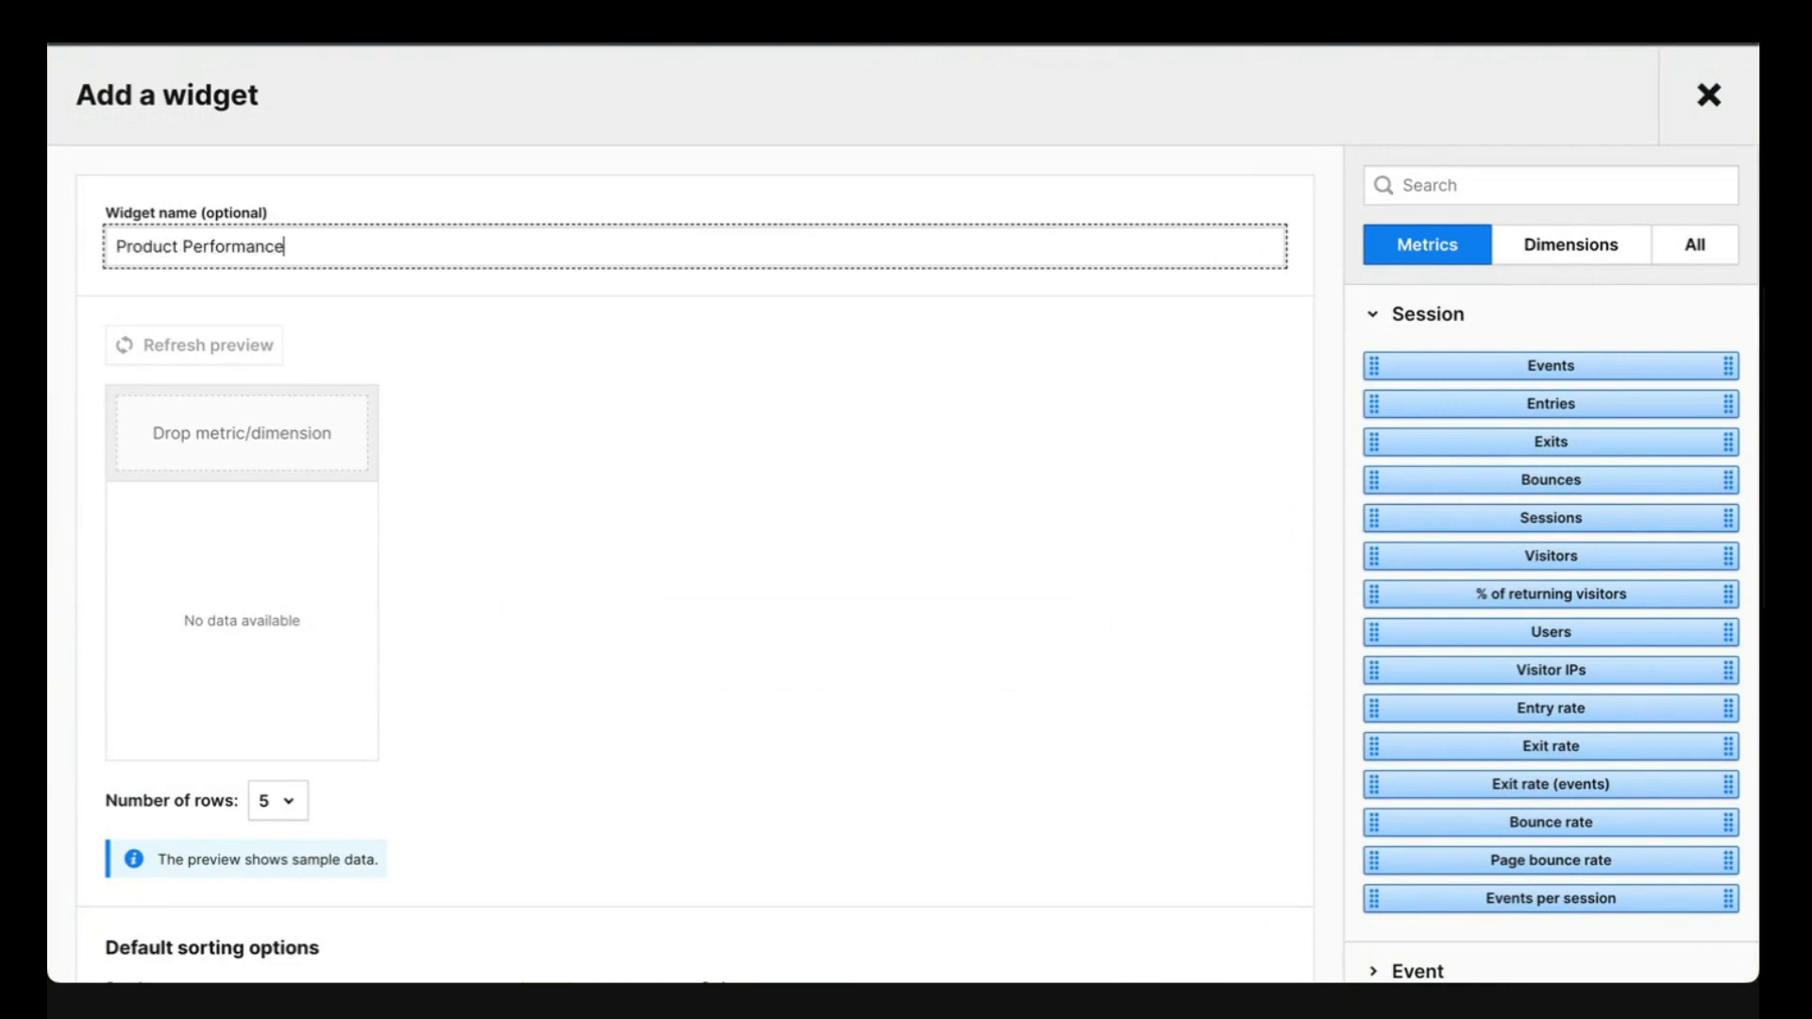
Add the Product name dimension and the Orders metric as the first two columns of the Product Performance table
click(1507, 190)
text(Product)
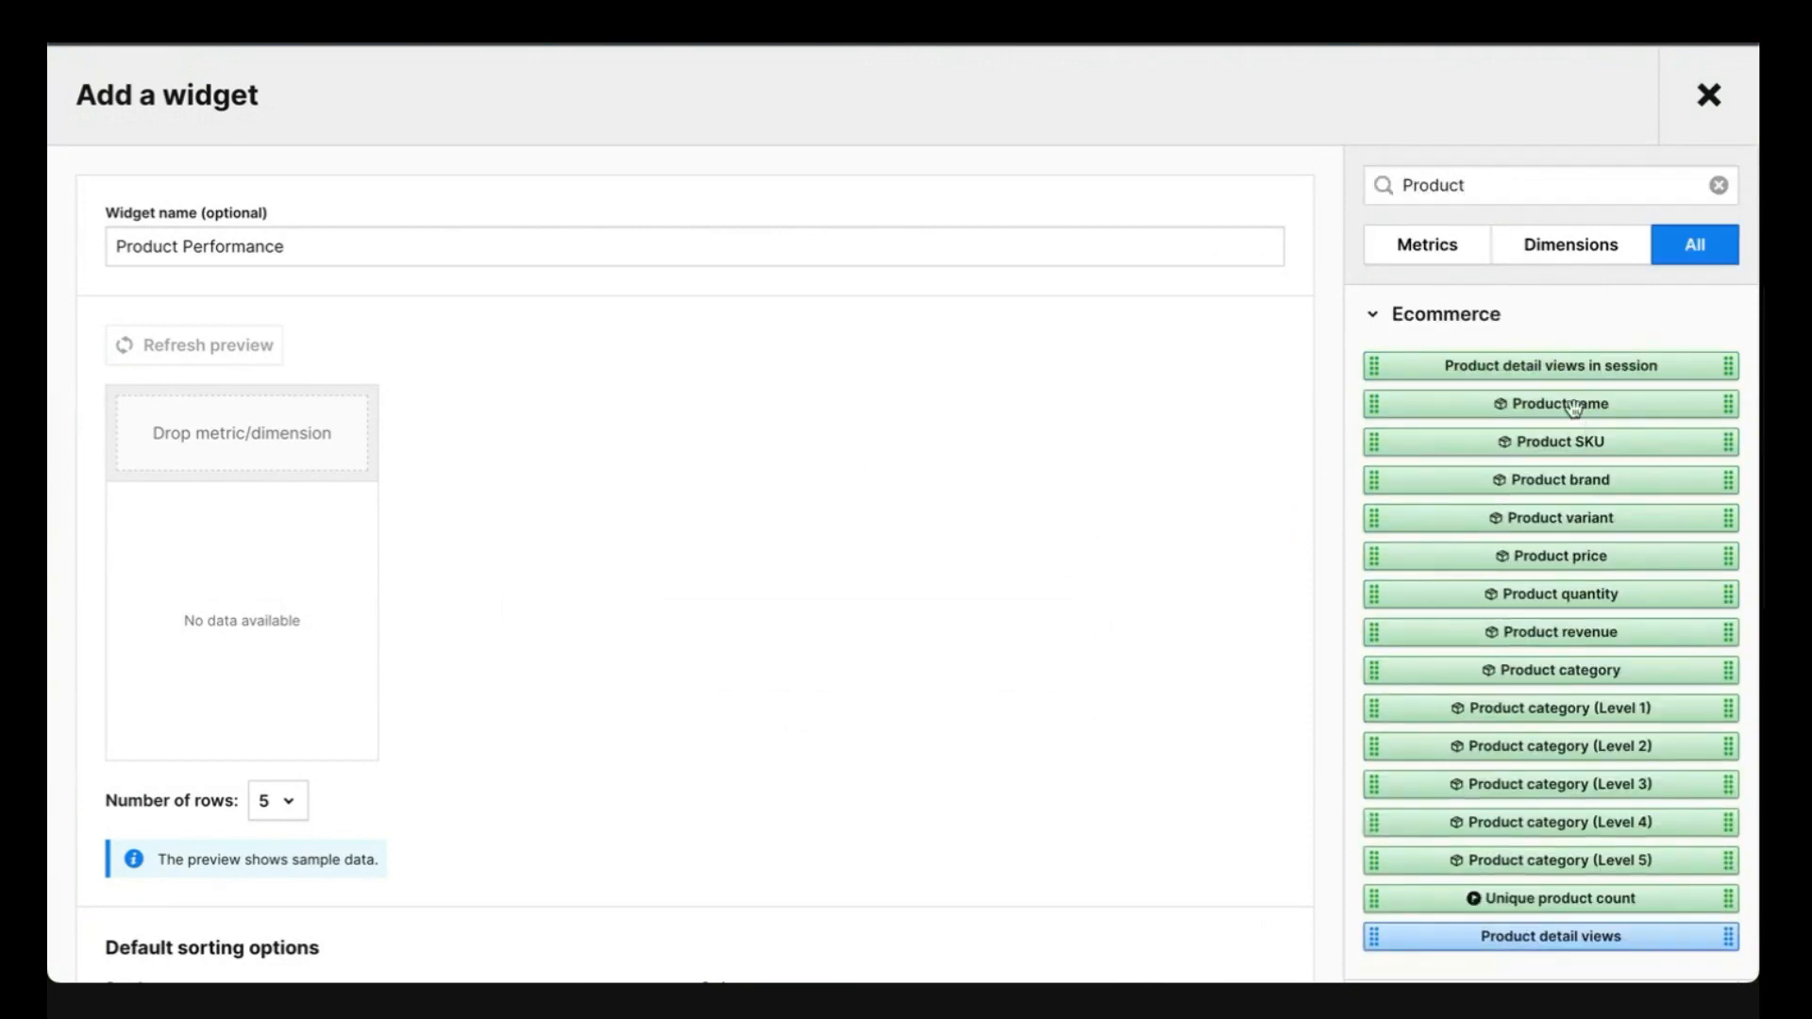
drag(1574, 410, 248, 430)
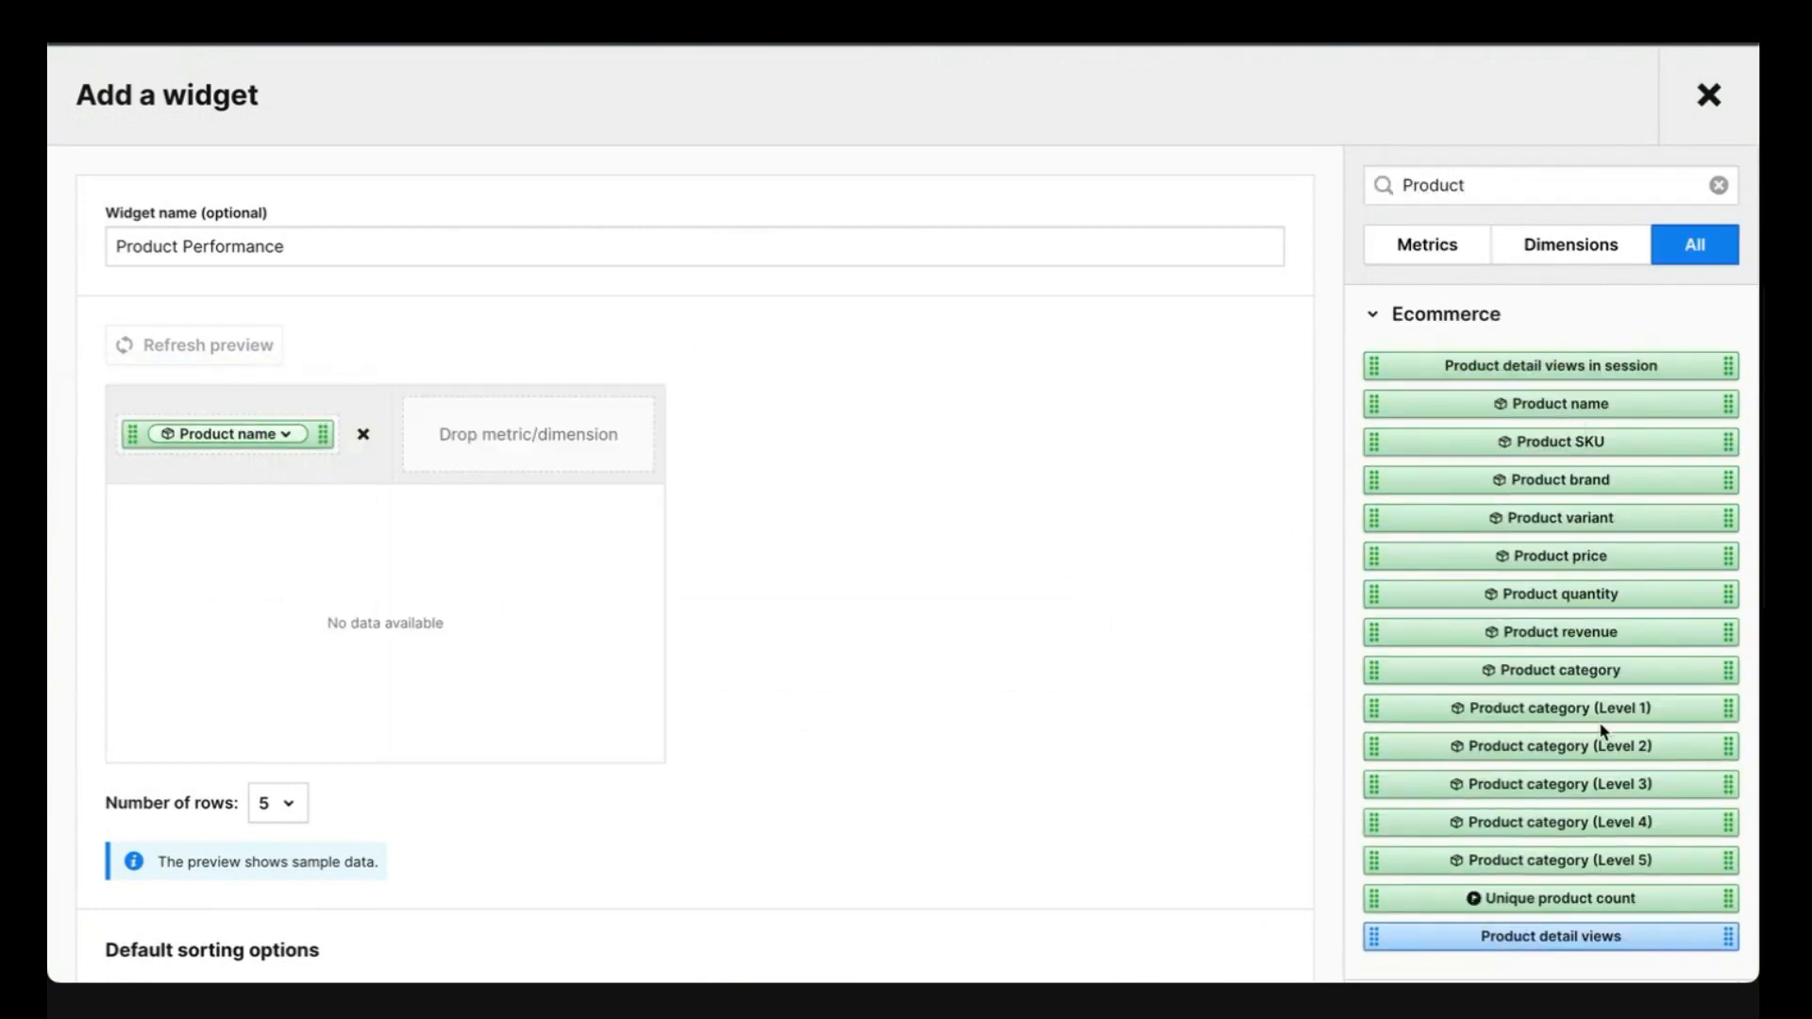
click(1508, 190)
double_click(1508, 190)
text(Order)
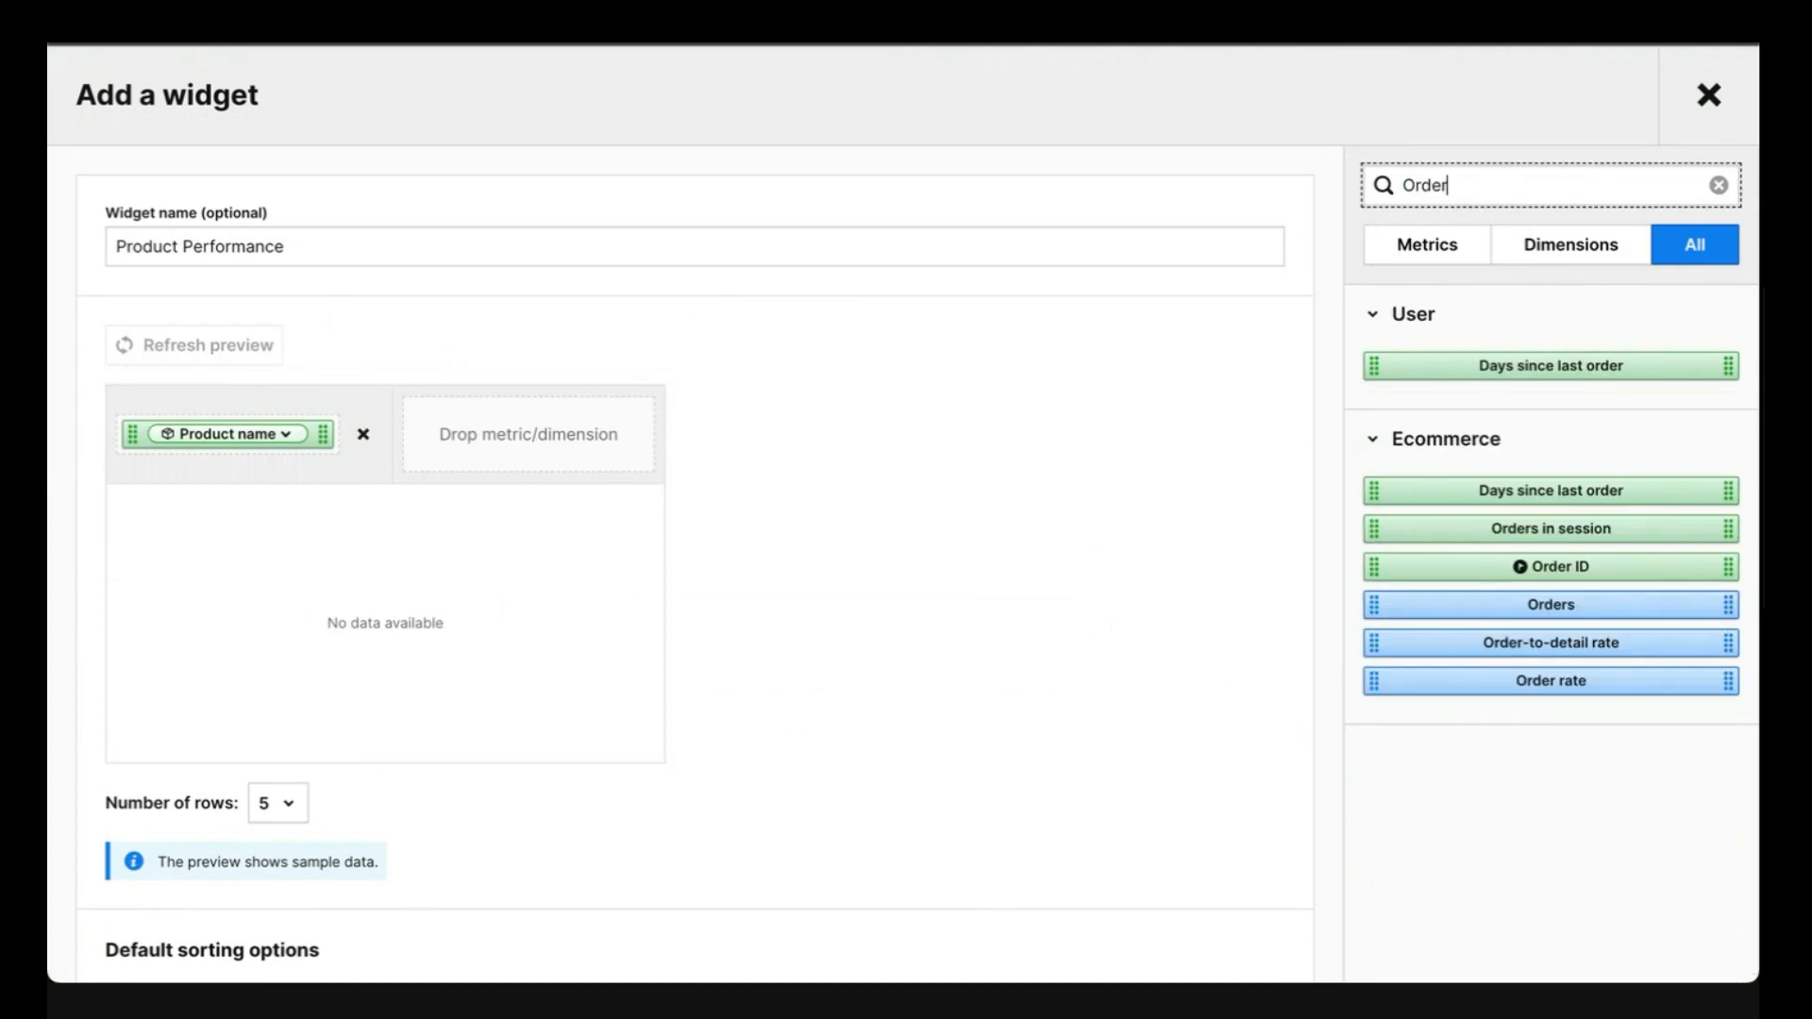
click(1603, 604)
drag(1603, 604, 554, 421)
Add Product revenue as the third column of the Product Performance table and refresh the preview
click(1526, 182)
double_click(1526, 182)
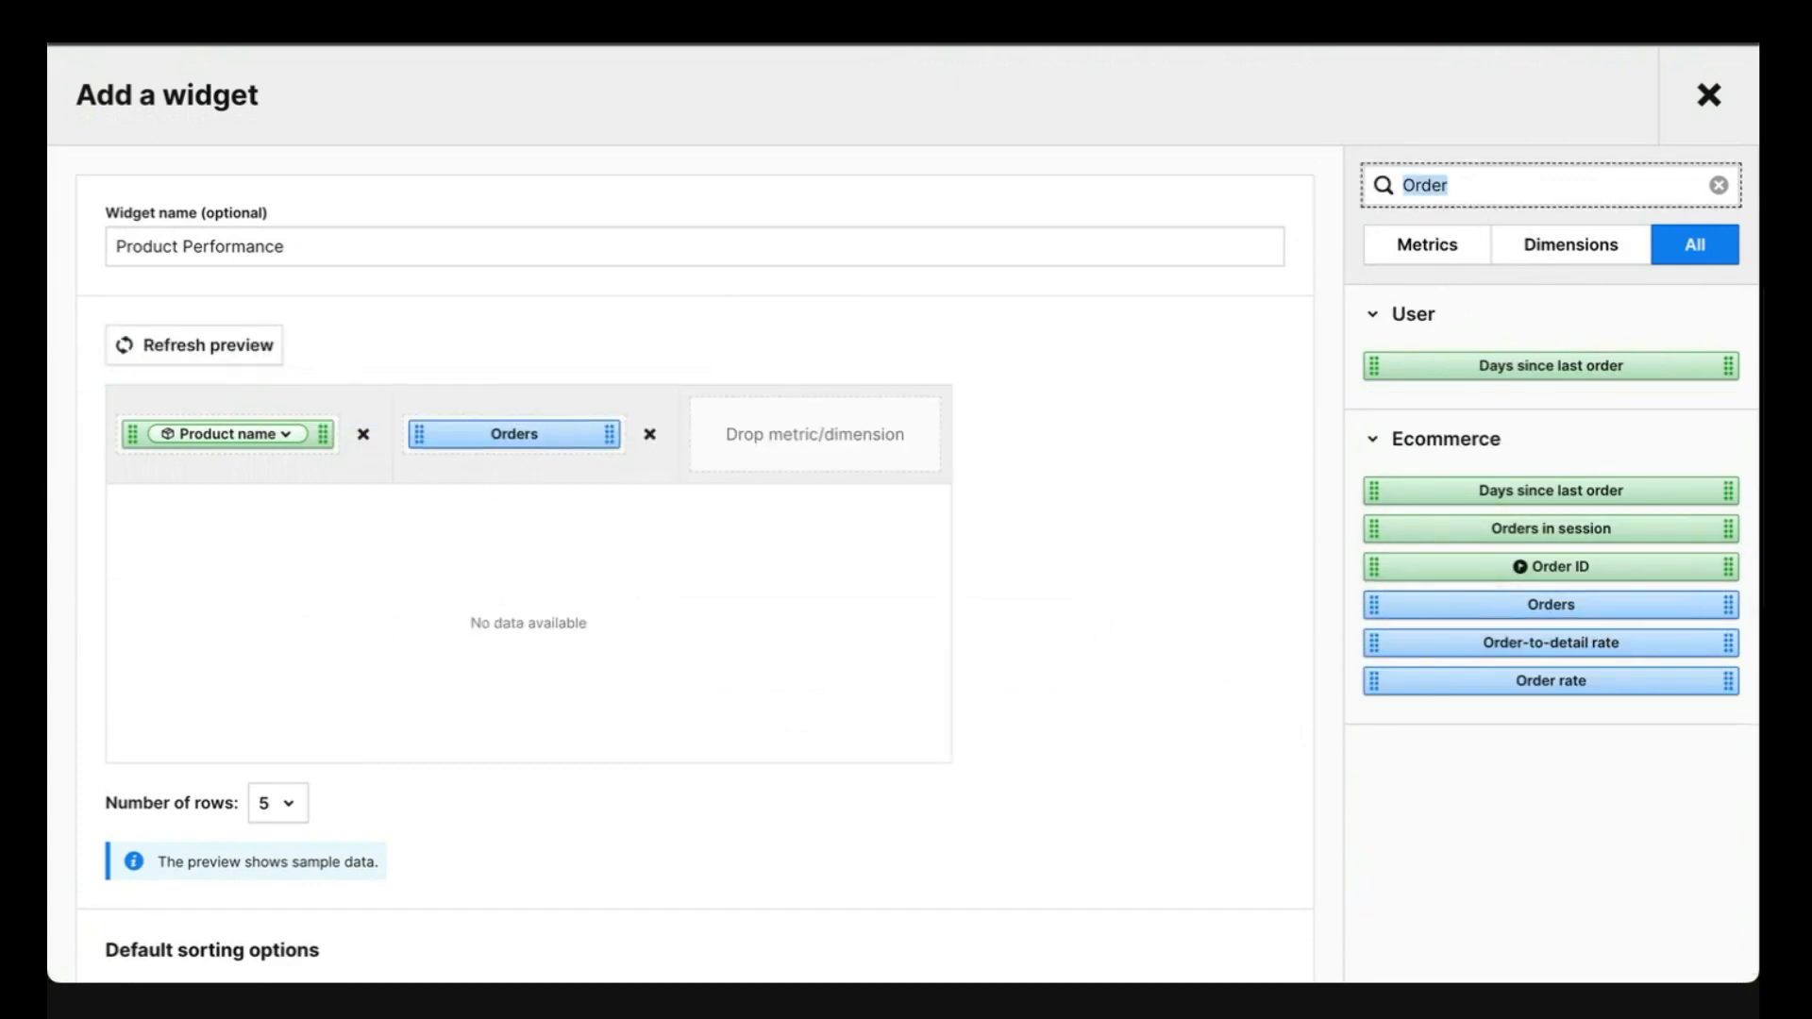
text(Product reve)
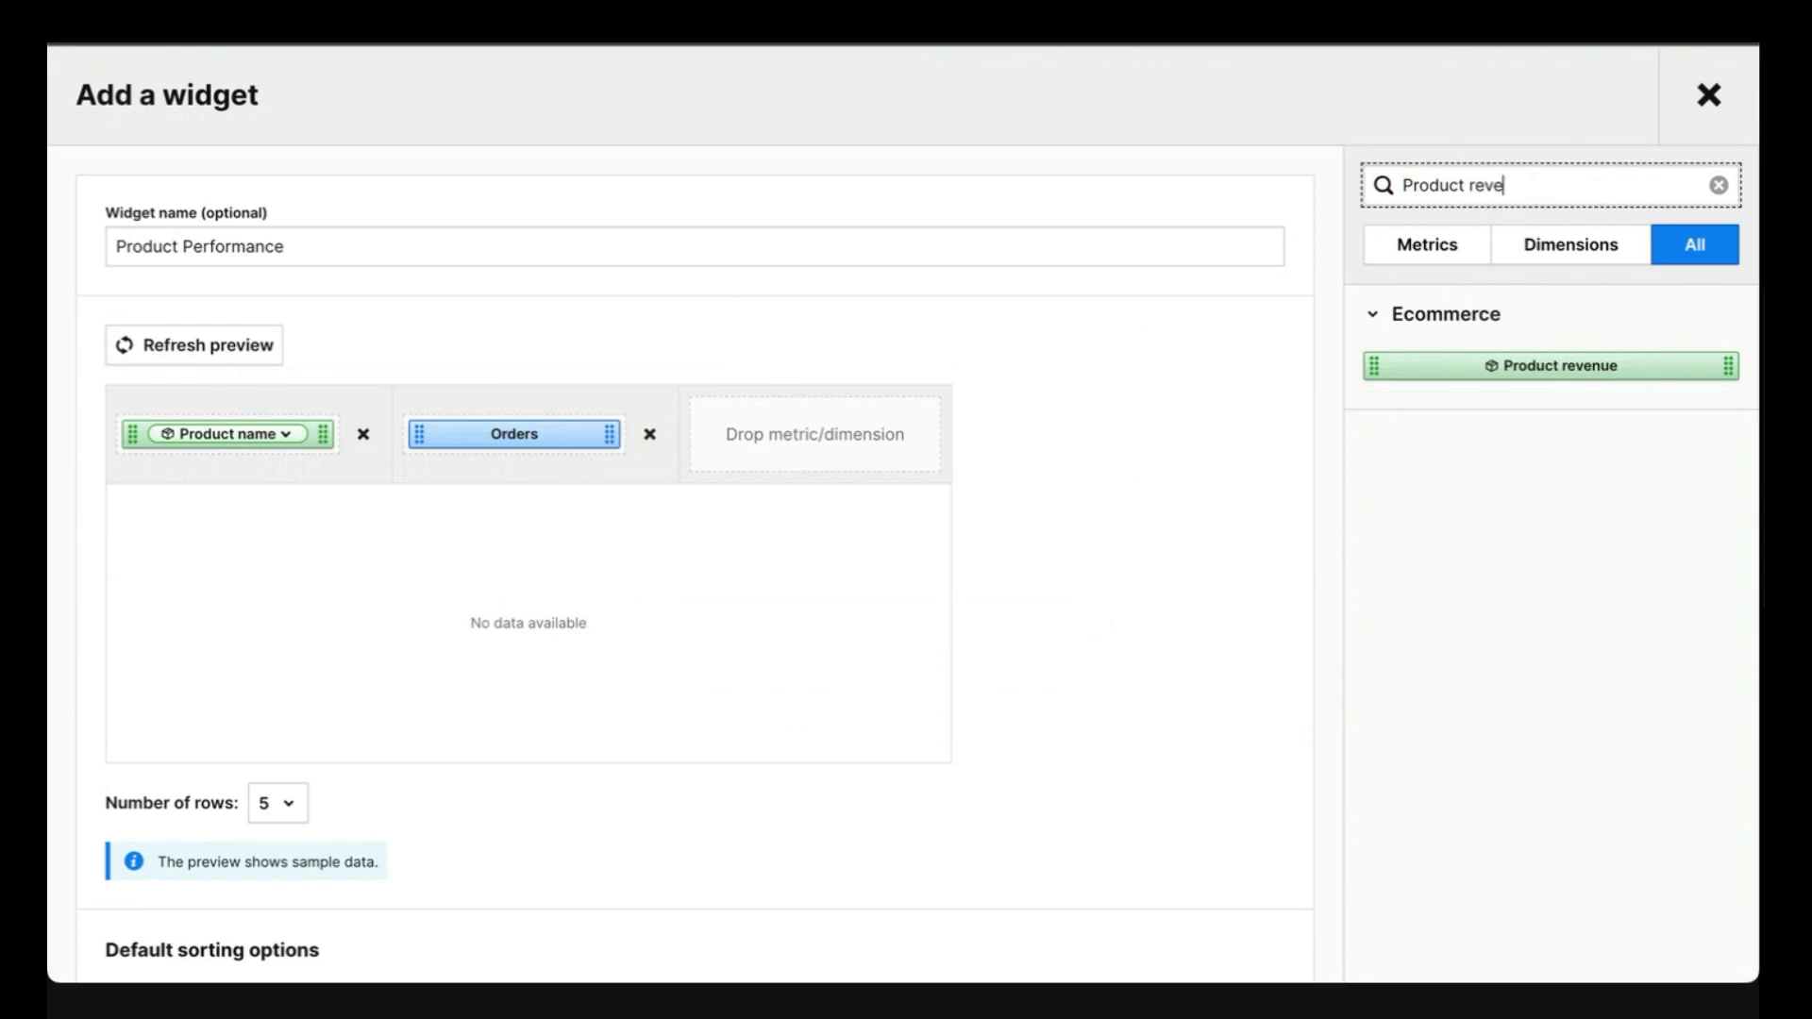
click(1571, 375)
drag(1571, 374, 897, 433)
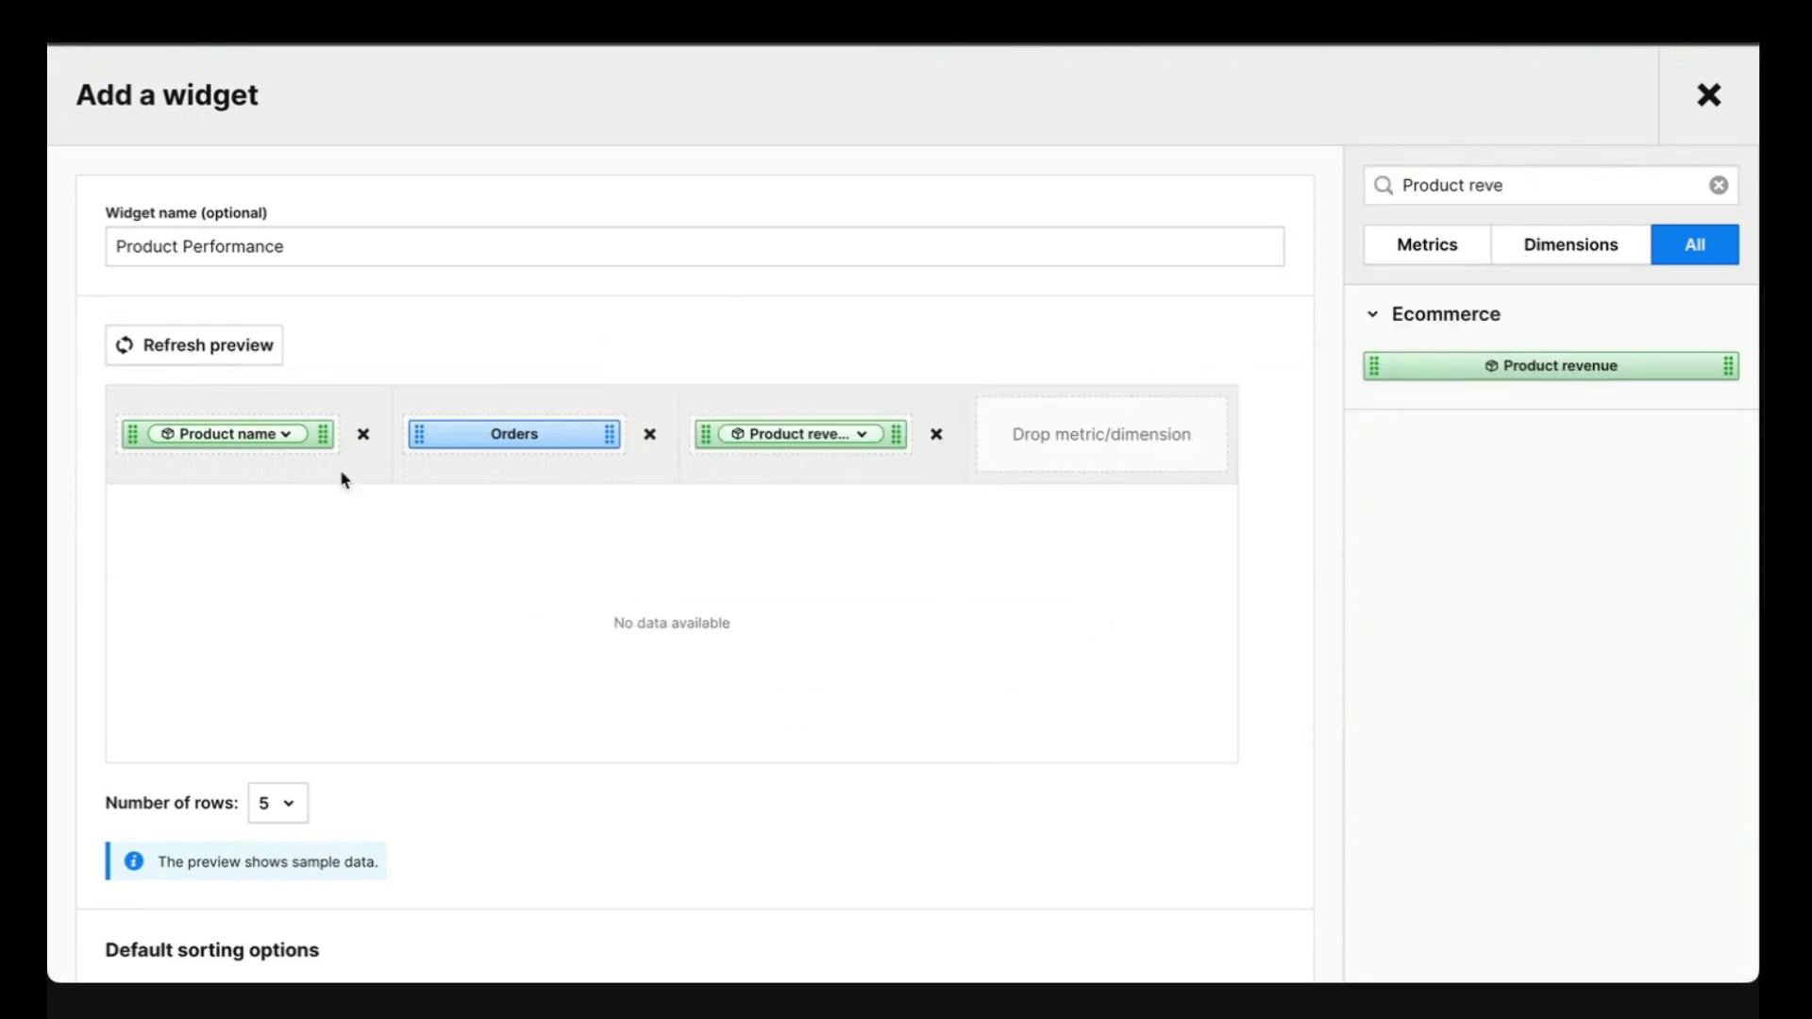
click(266, 350)
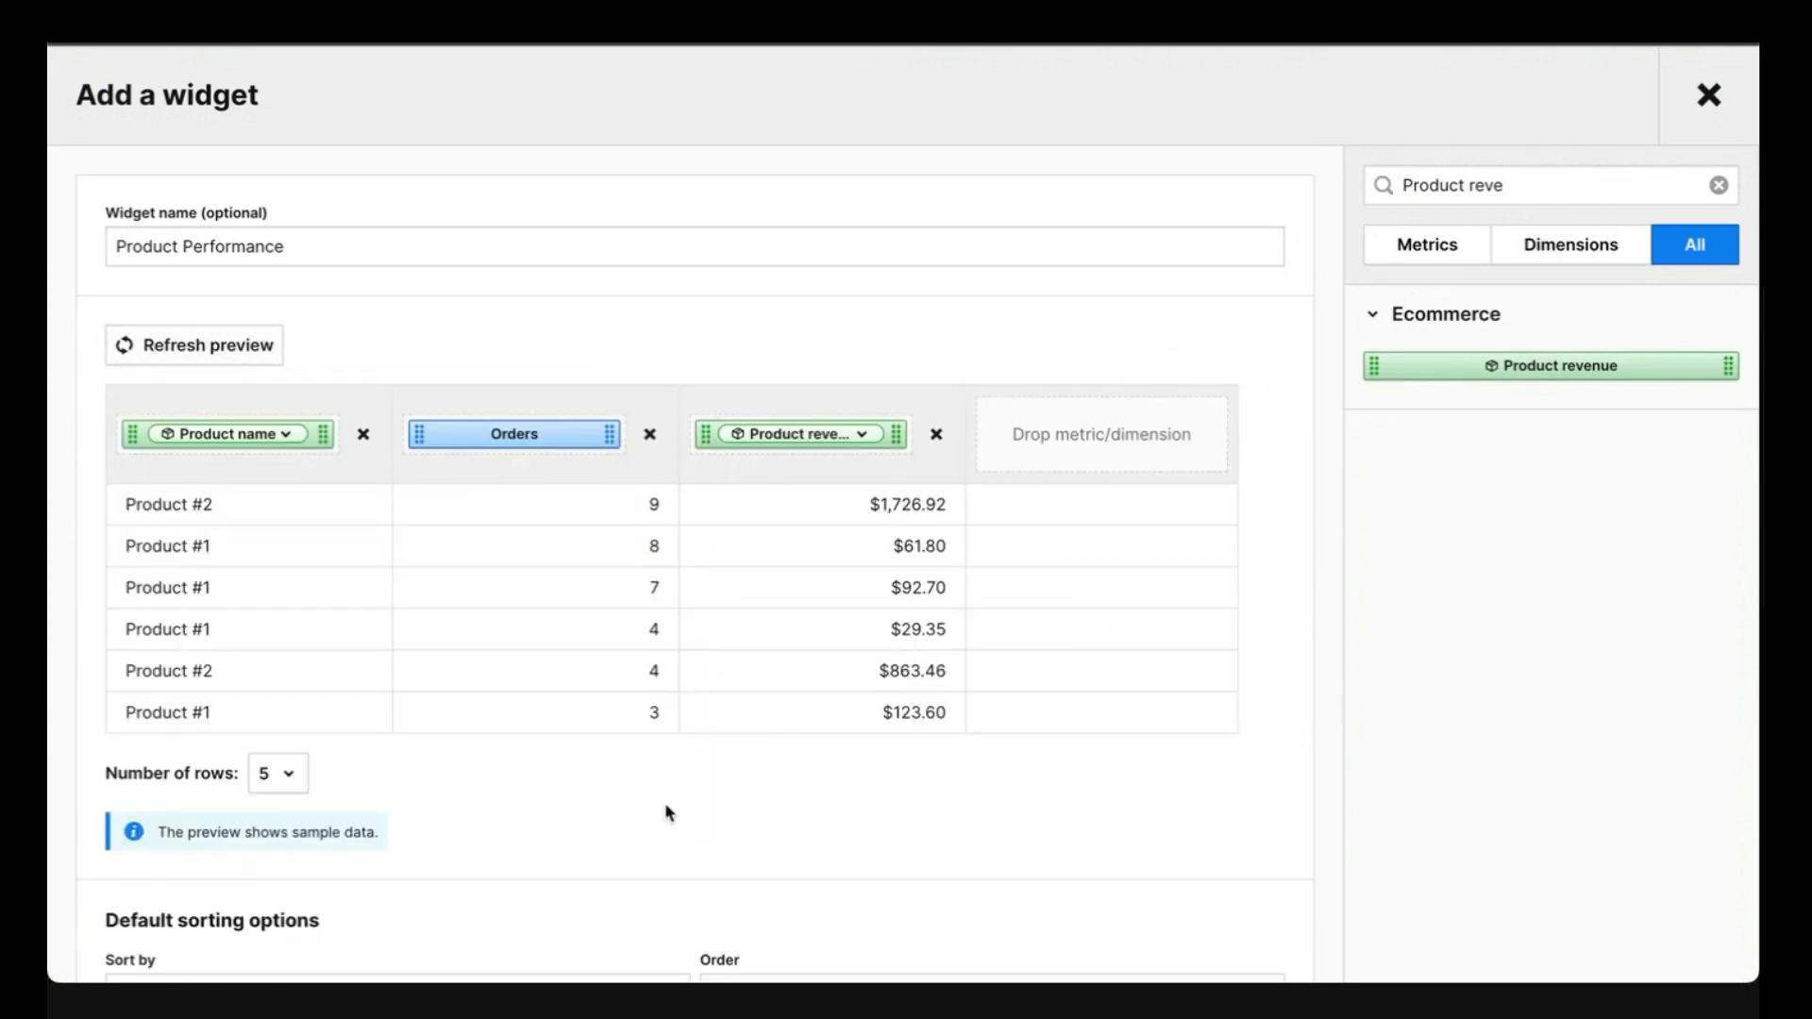
Sort the Product Performance table by Product revenue in descending order and save the widget
scroll(676, 800, down, 7)
scroll(331, 468, up, 2)
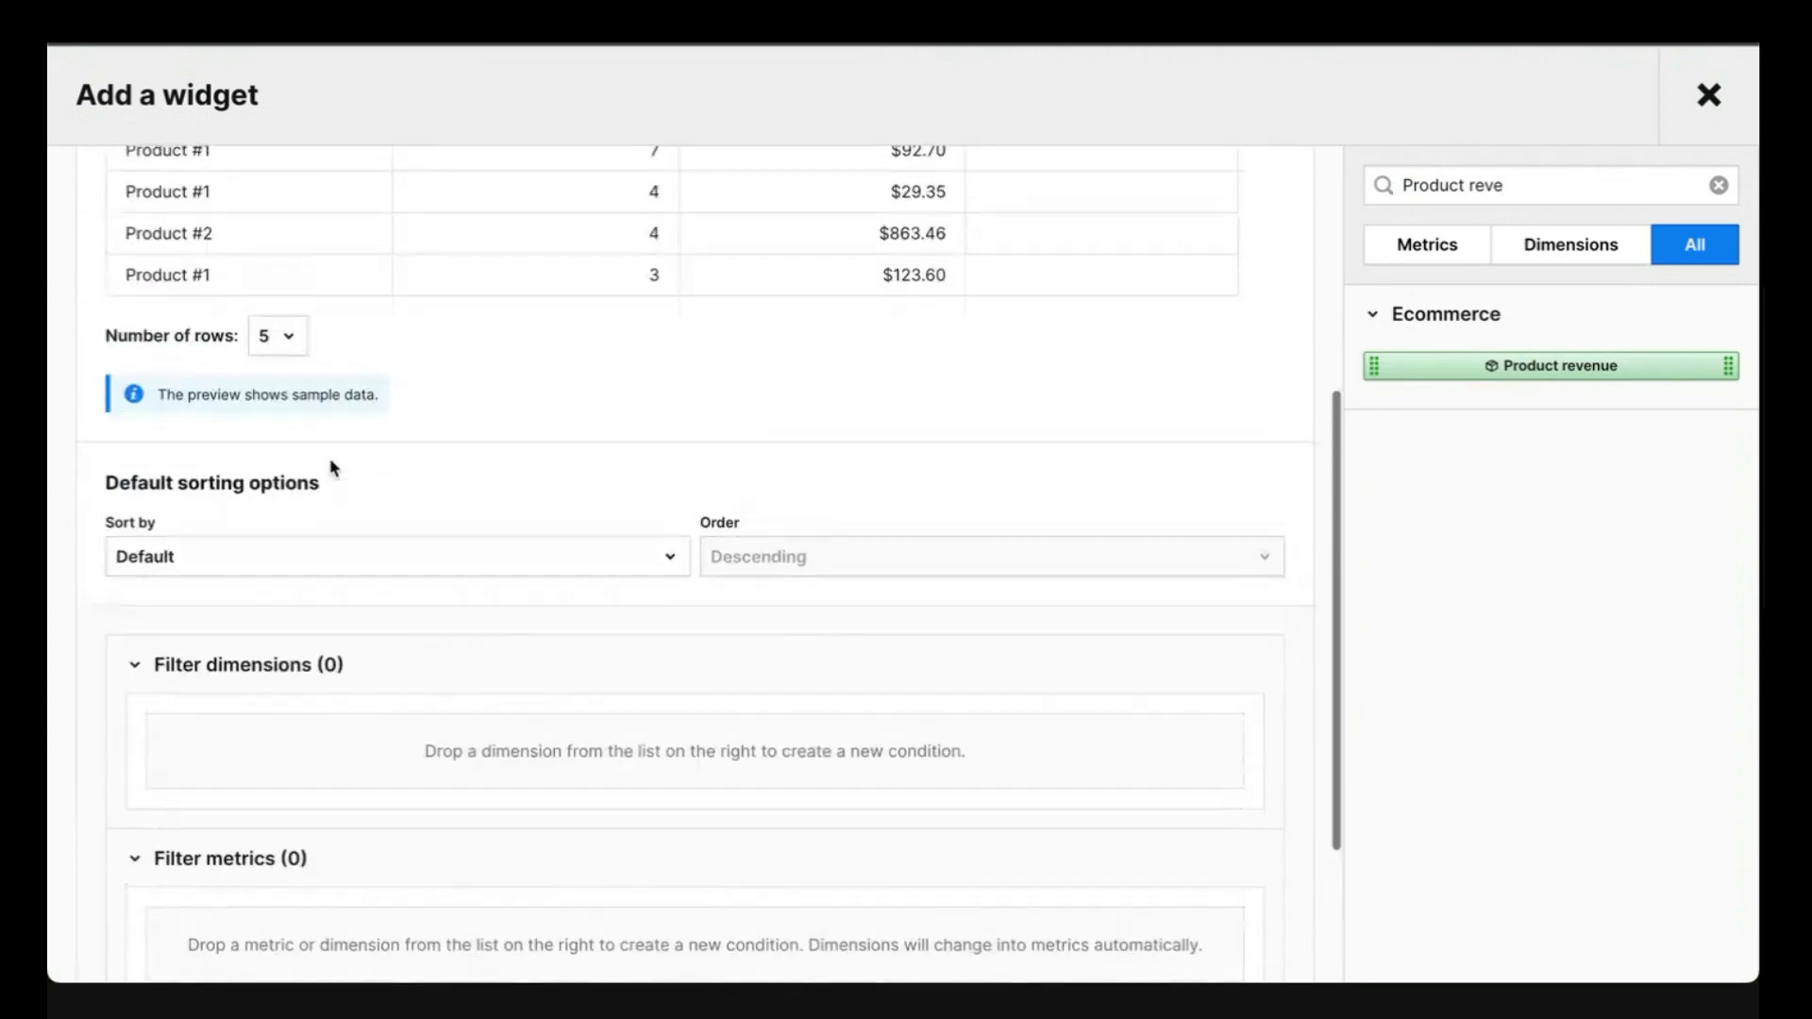
click(397, 566)
click(371, 724)
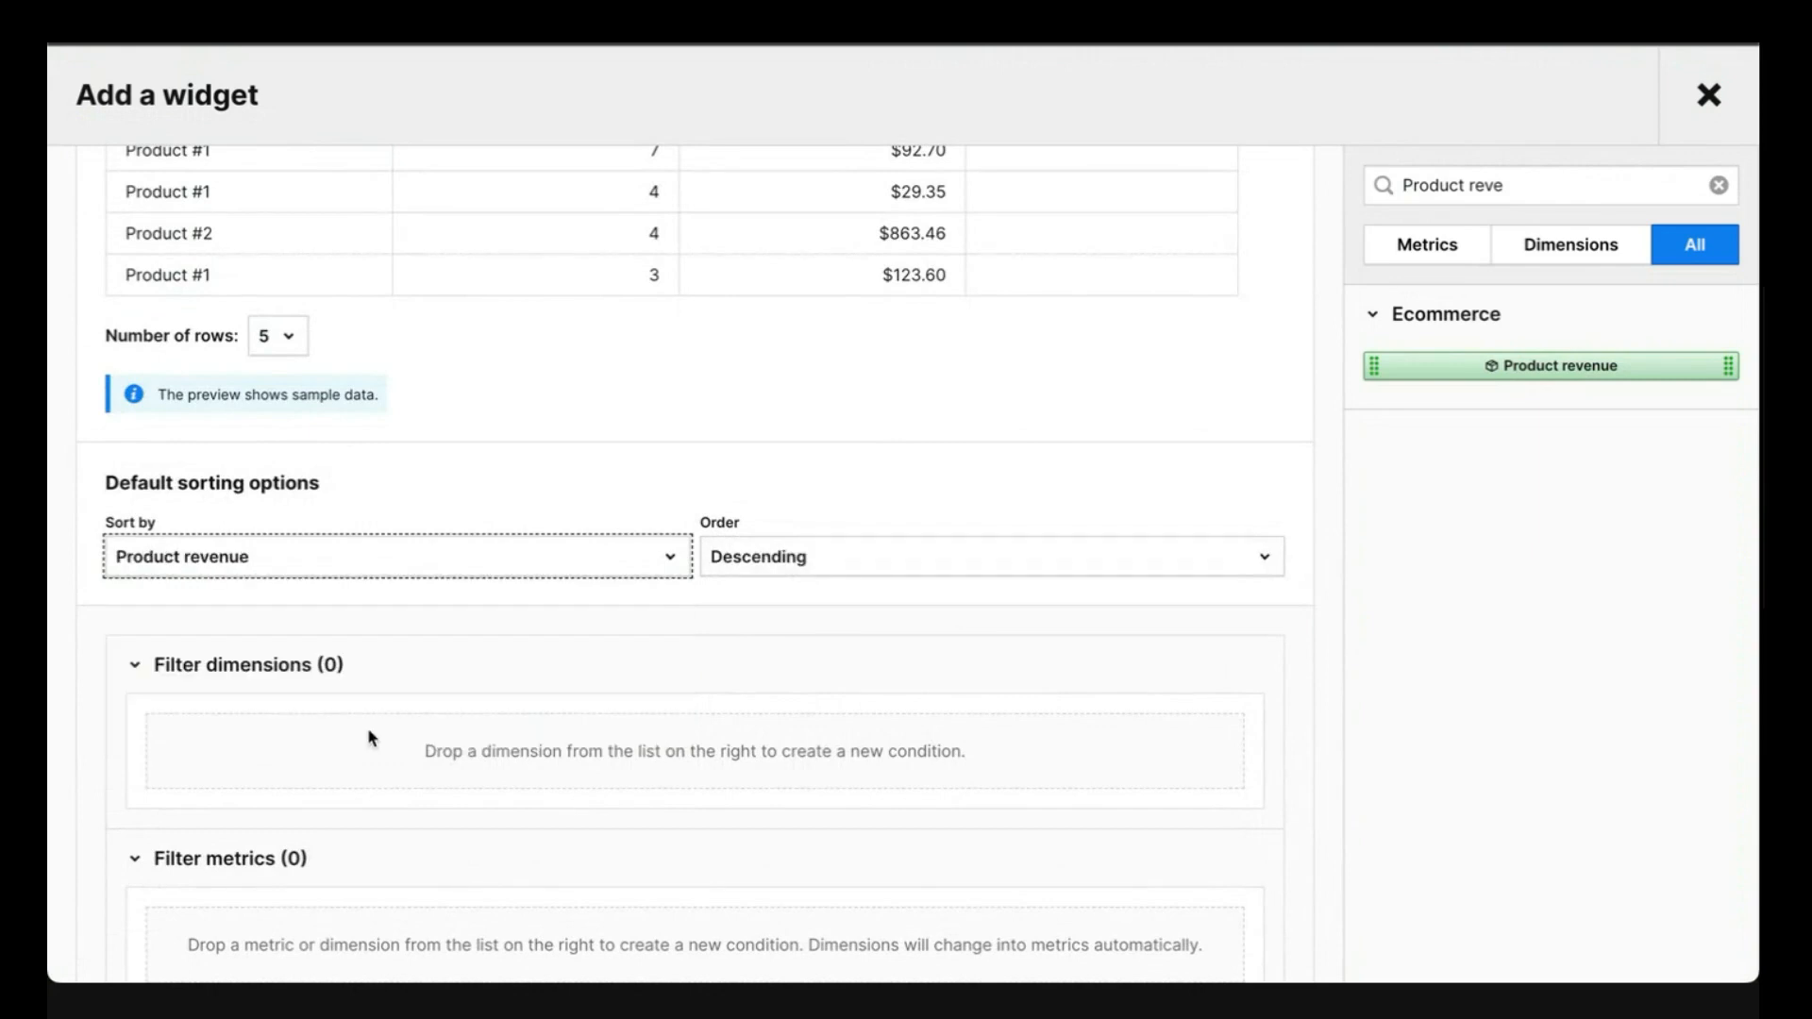
scroll(287, 740, down, 2)
click(142, 904)
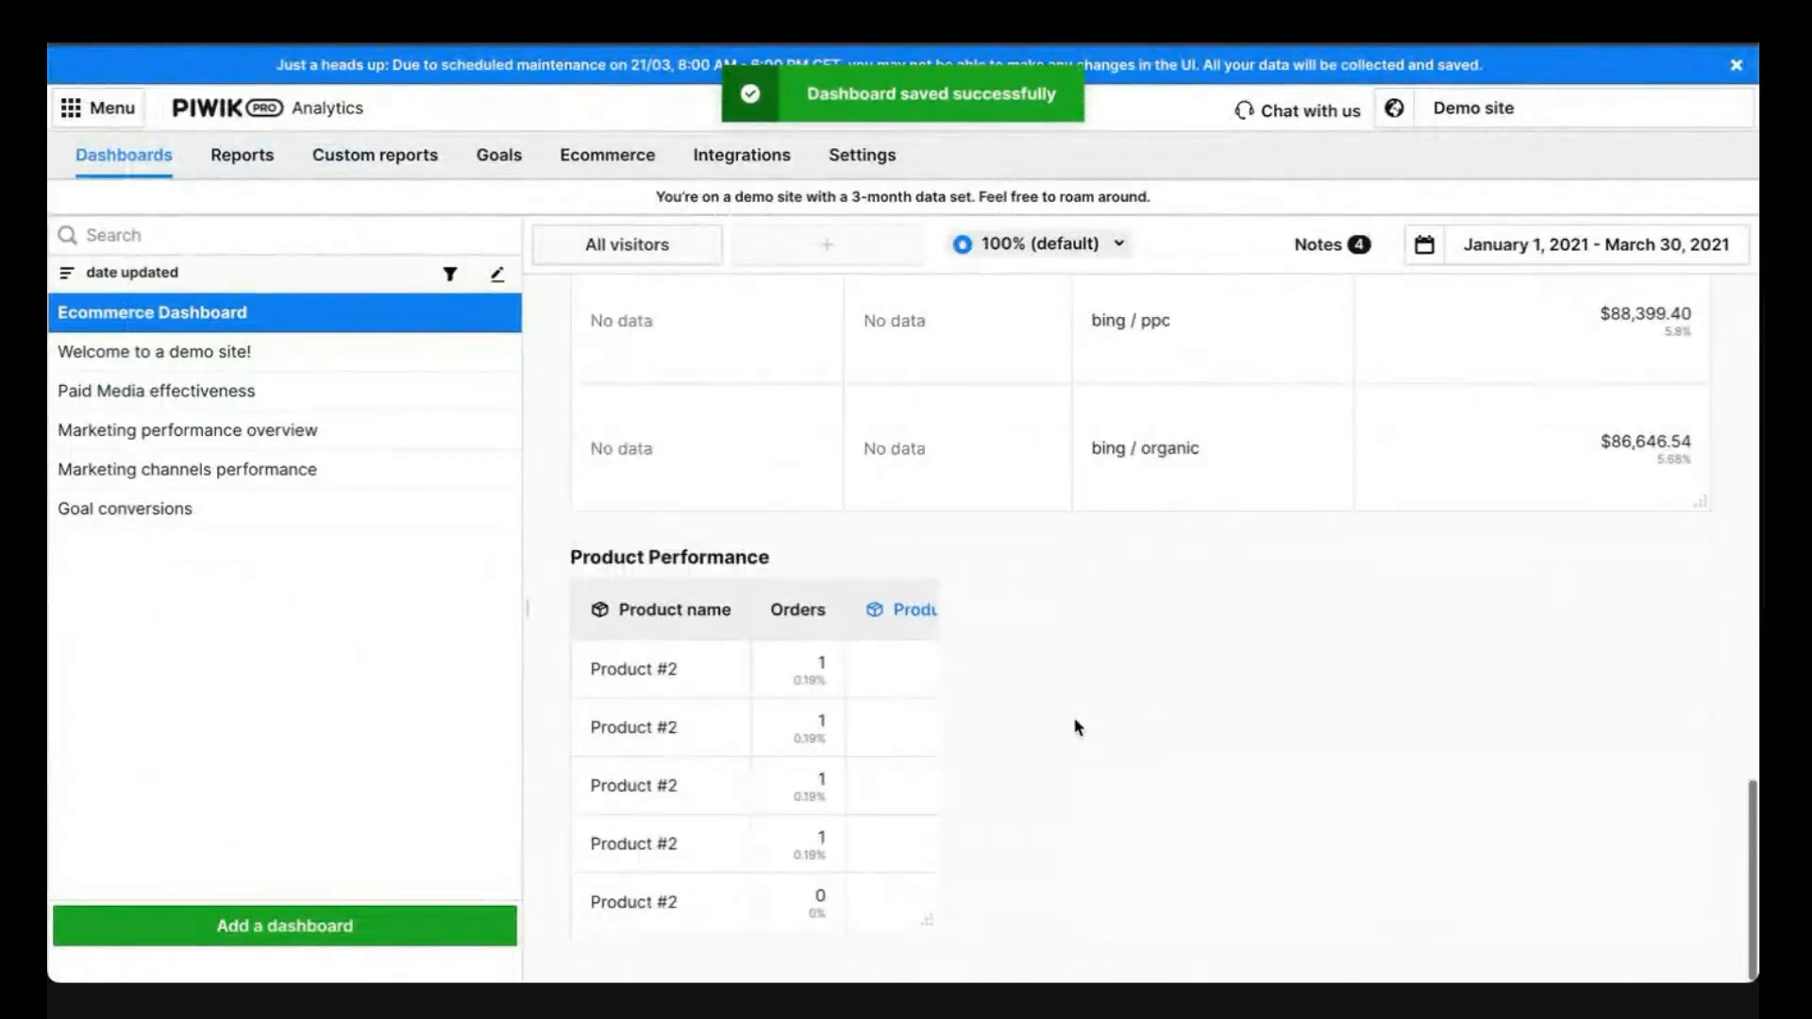
Widen the Product Performance table to the same width as the Campaign Performance table above it
drag(1525, 885, 1657, 895)
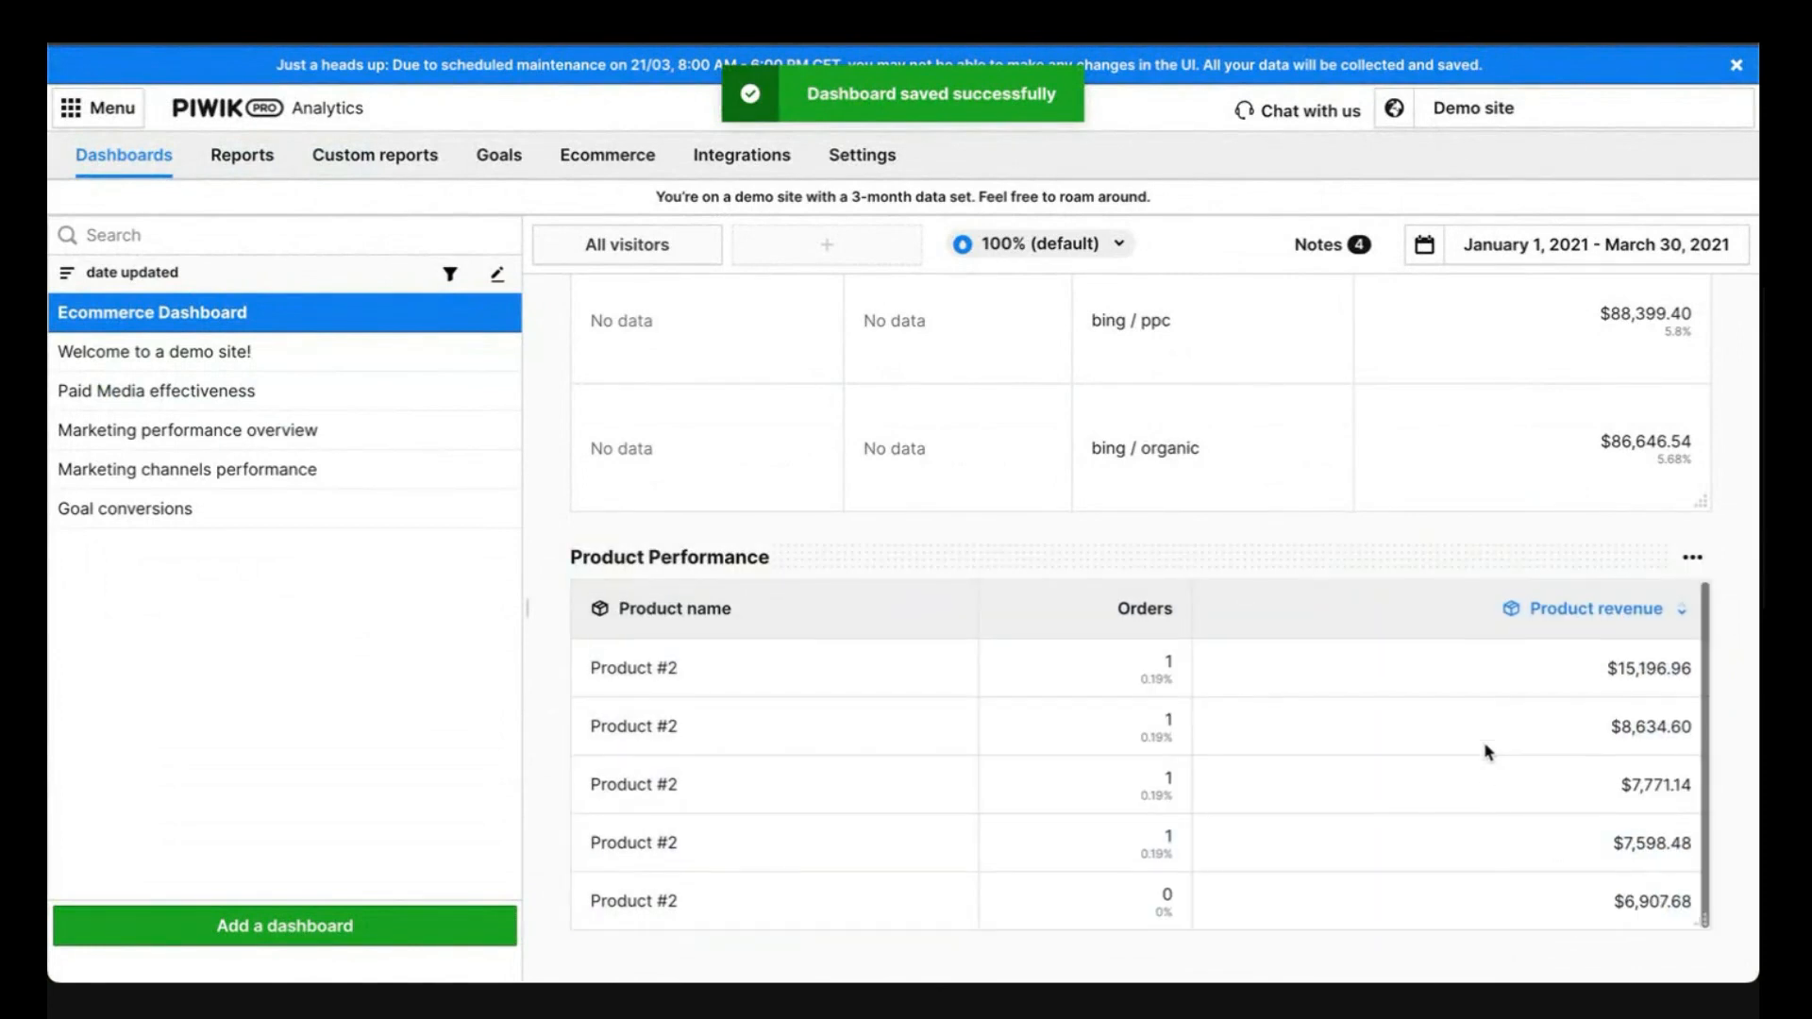
scroll(1440, 466, up, 1)
scroll(1439, 467, up, 10)
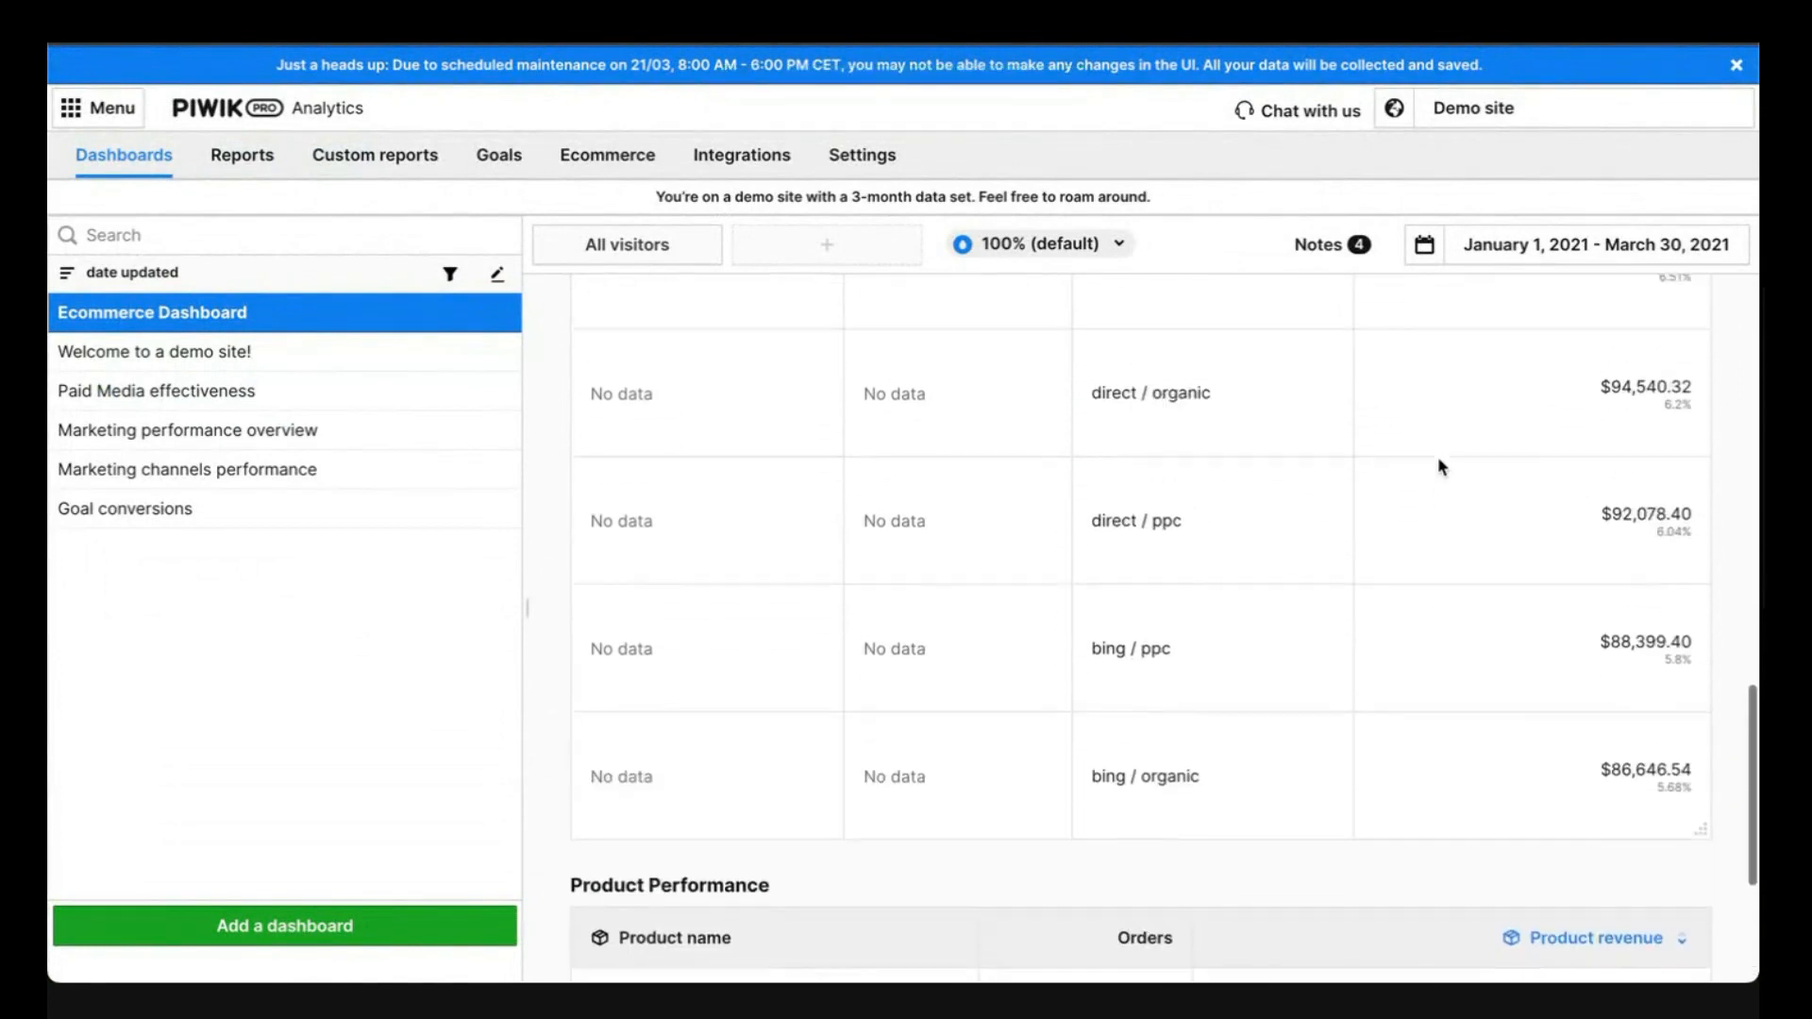
scroll(1437, 465, down, 10)
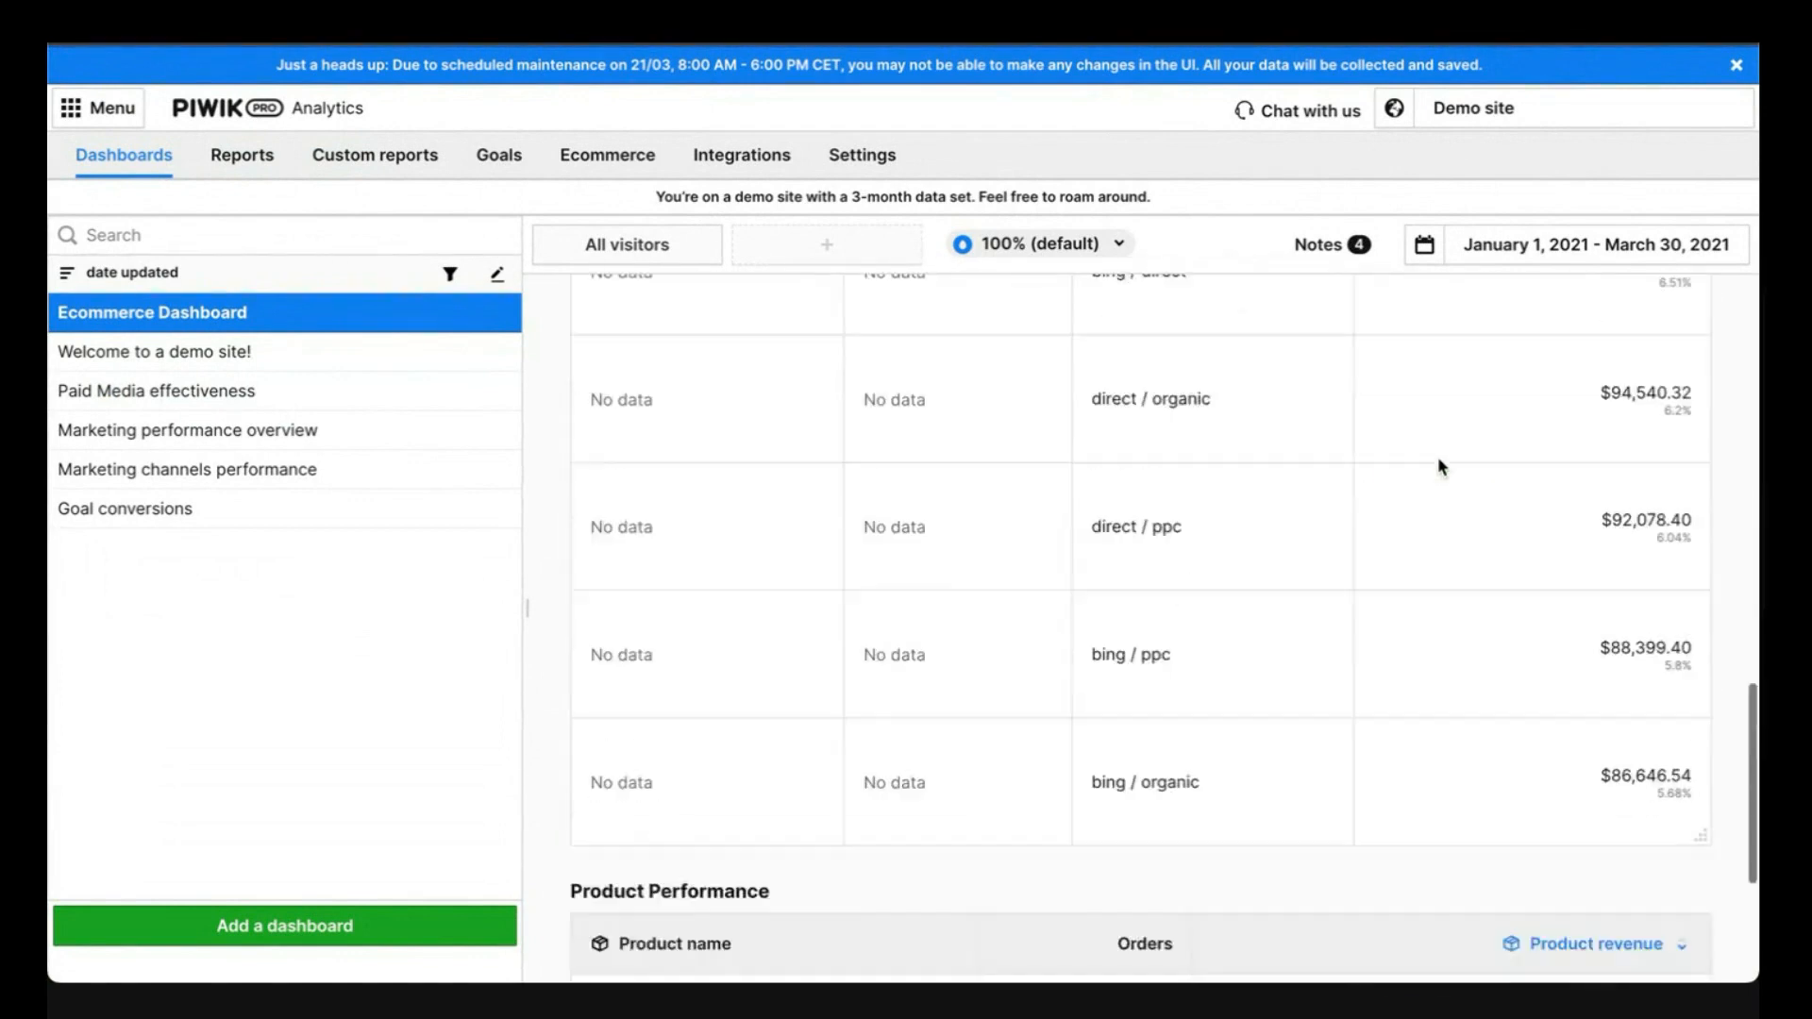
Add a text widget to the dashboard reading "This is your product performance."
scroll(1436, 465, up, 10)
click(1516, 325)
click(1541, 581)
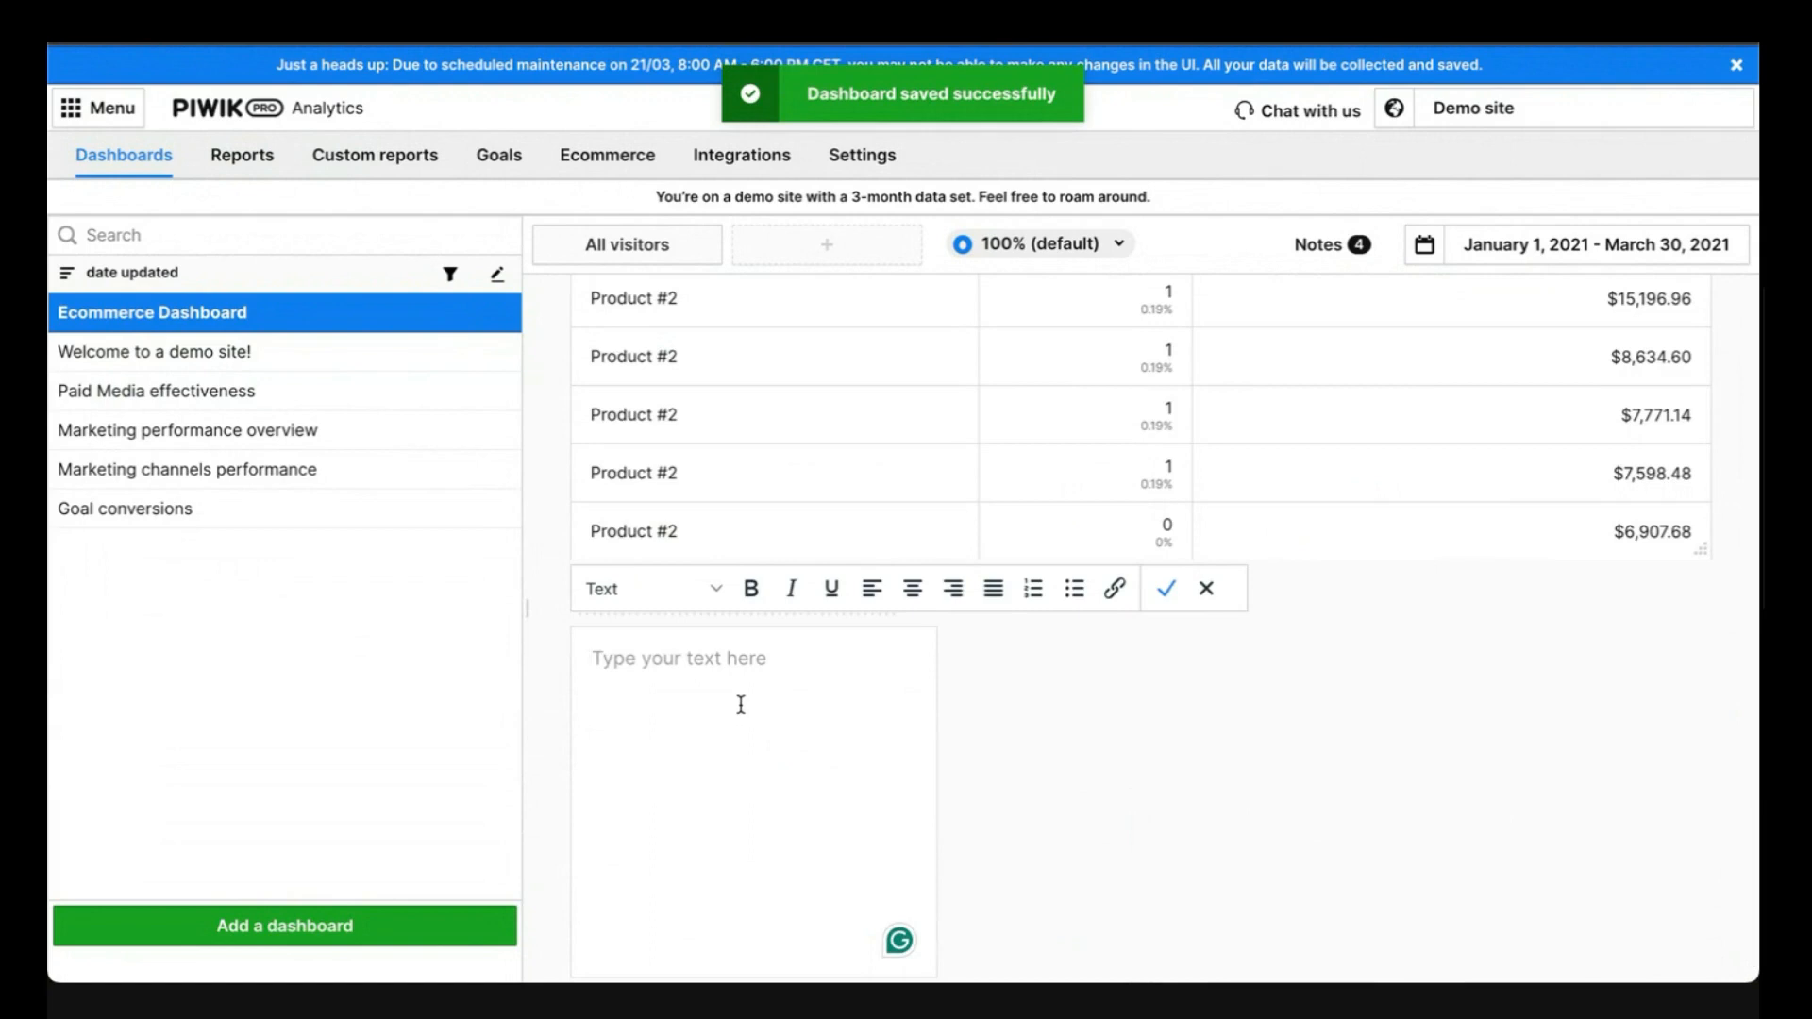
text(This is yo)
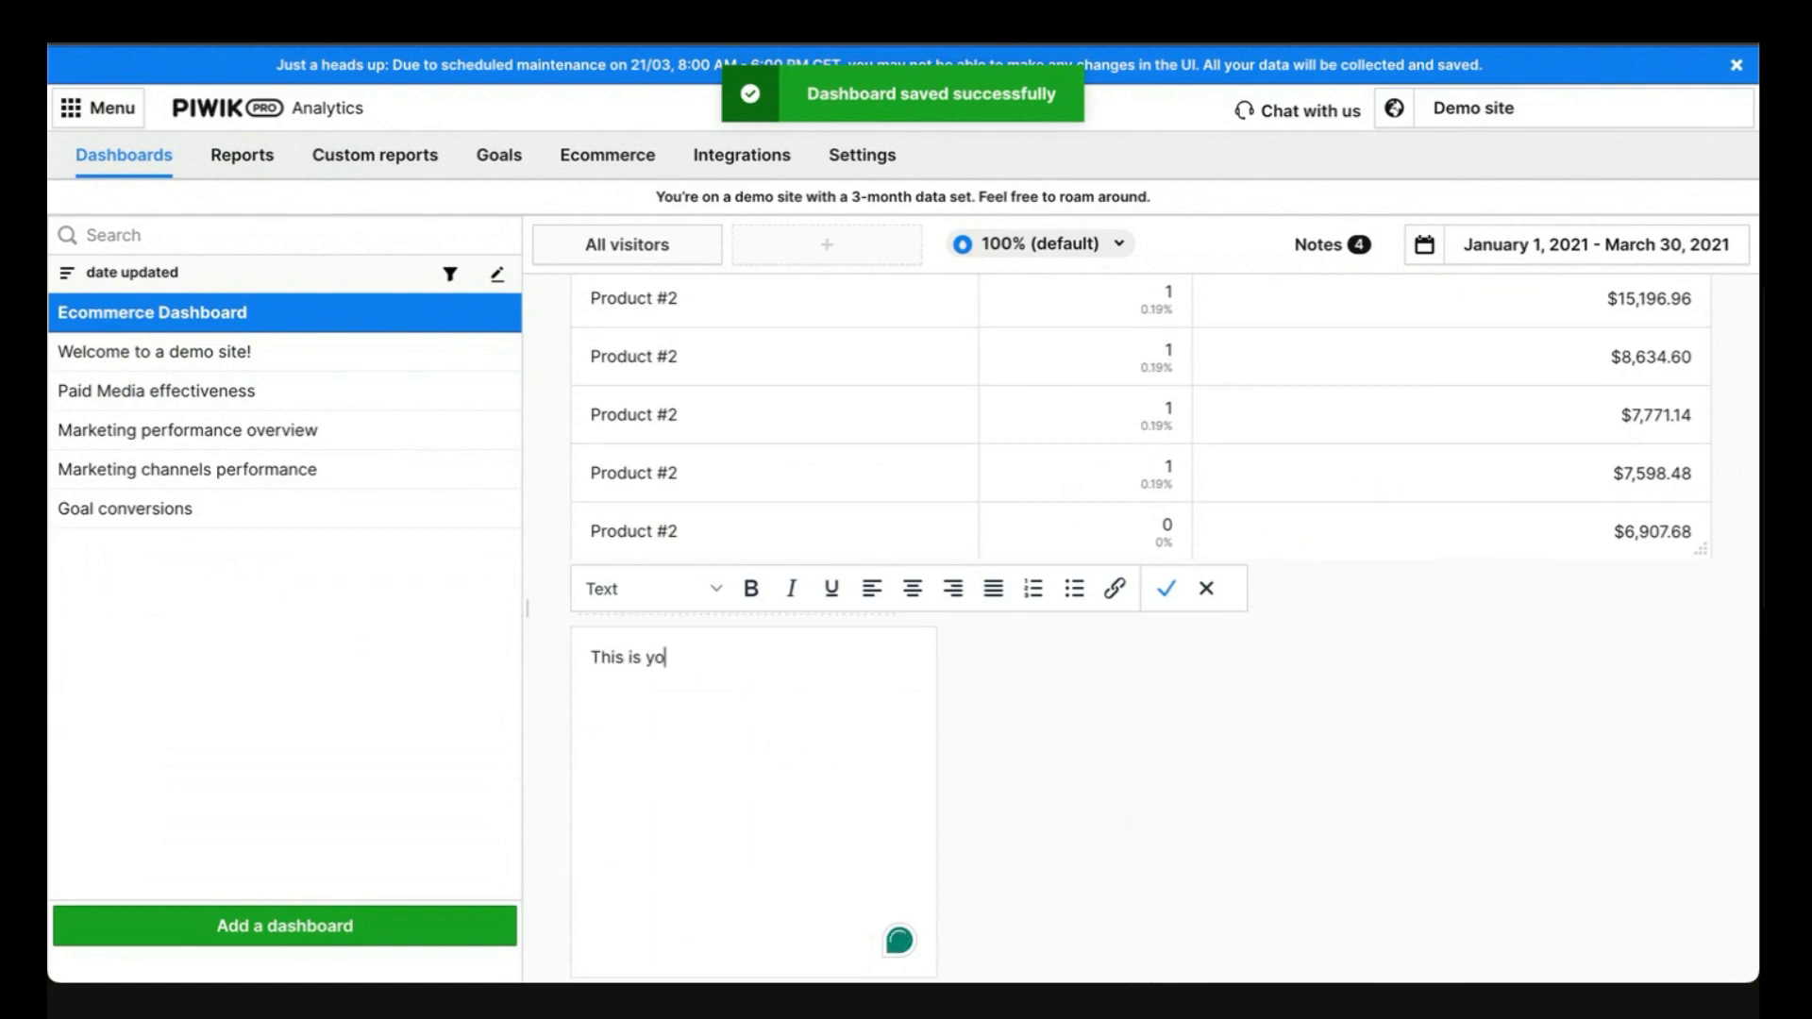
text(ur prod)
key(BackSpace)
key(BackSpace)
key(BackSpace)
text(rod)
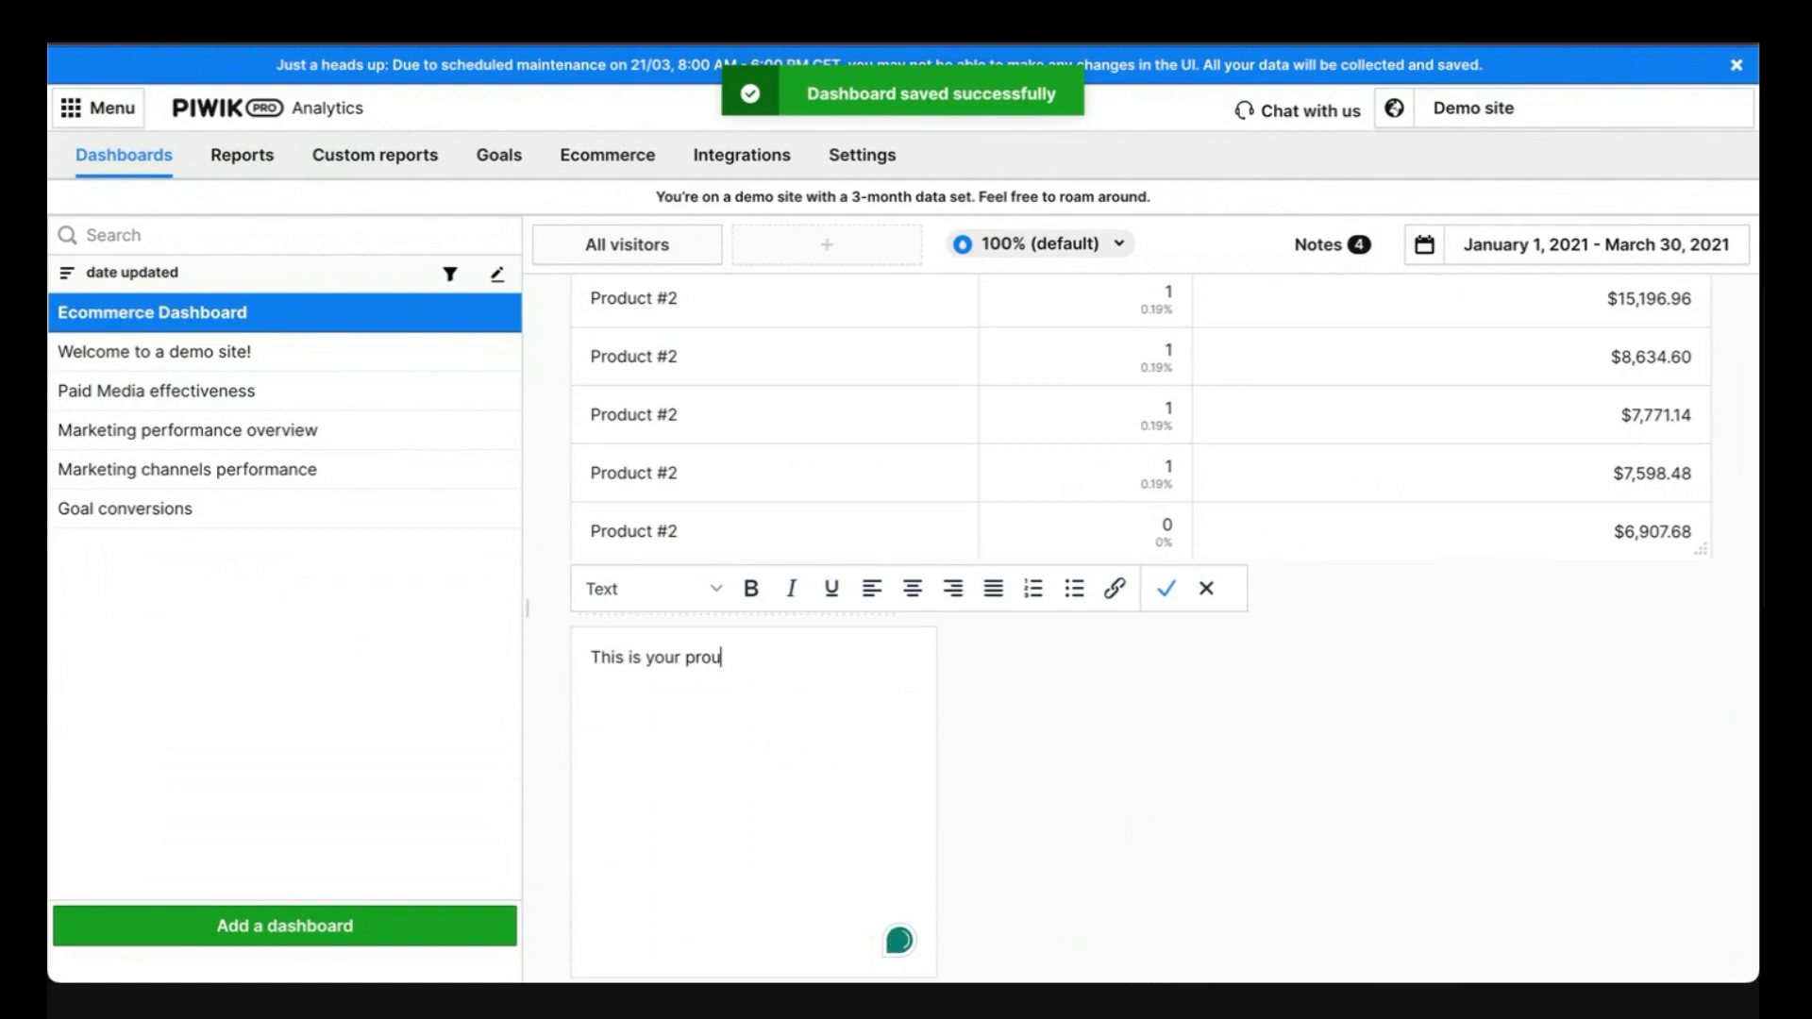
text(uct performance.)
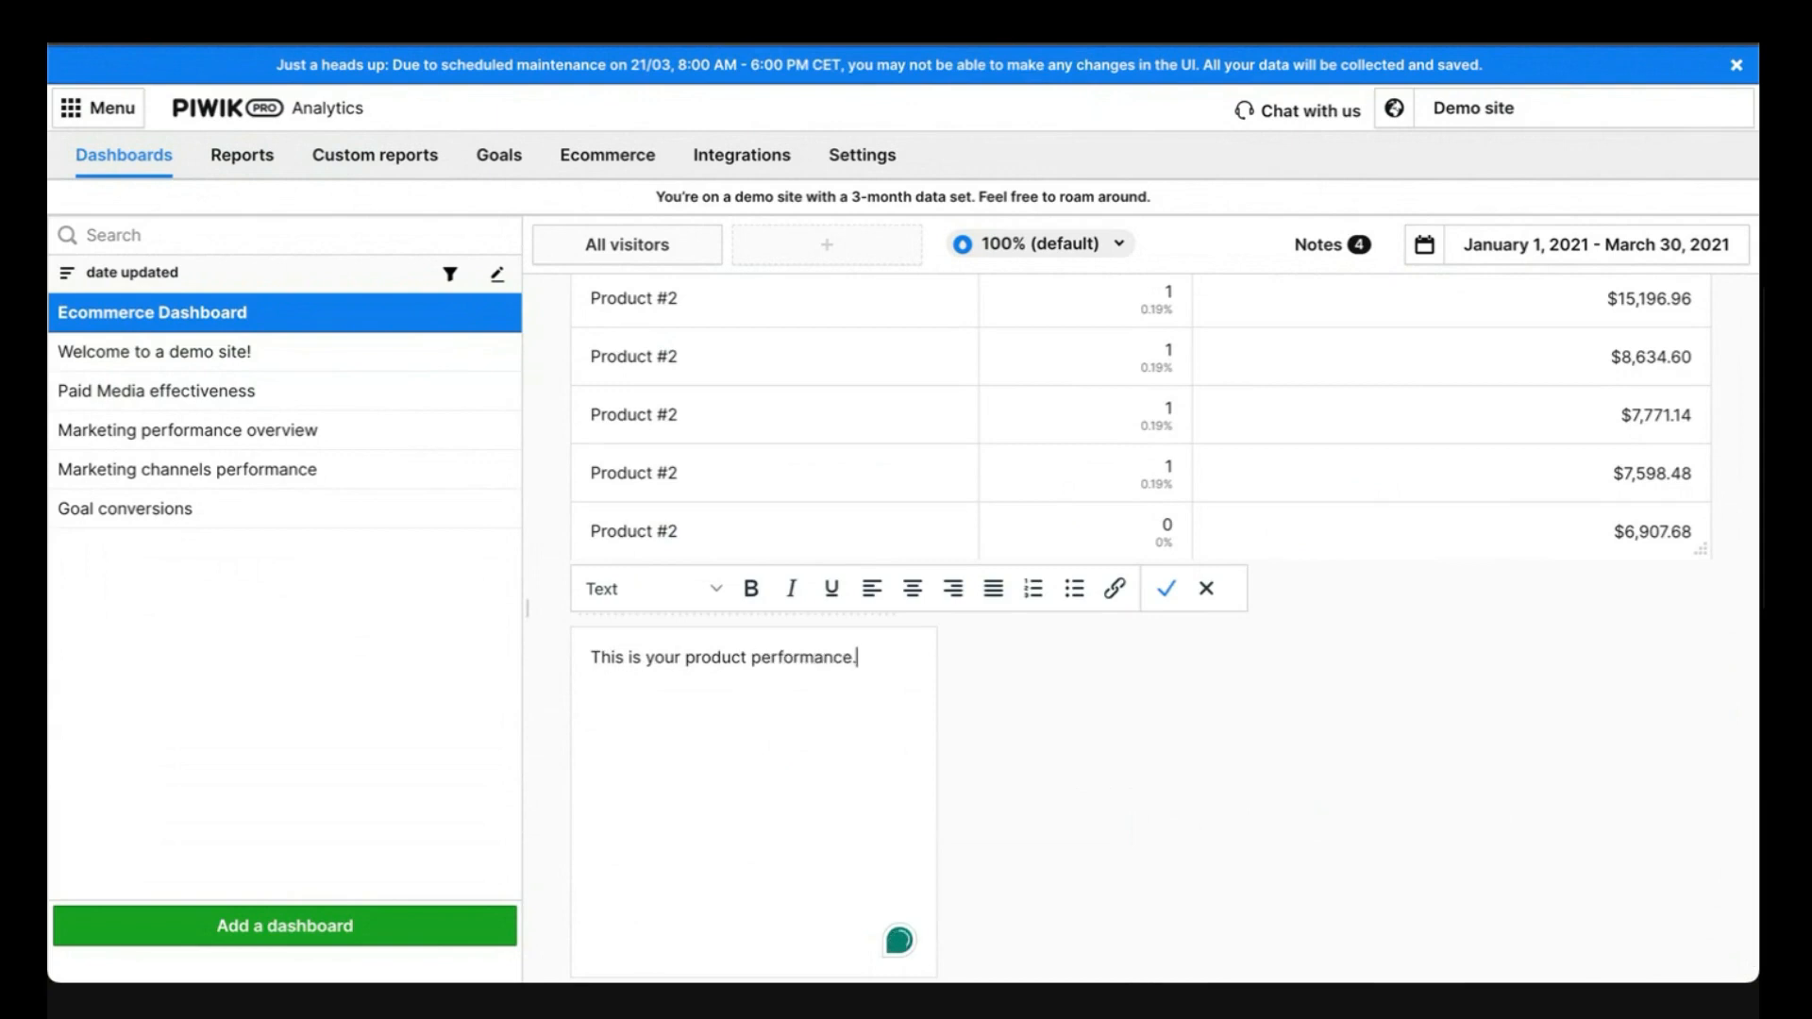
Format the product performance text as Header 3 and finish editing the text widget
click(634, 592)
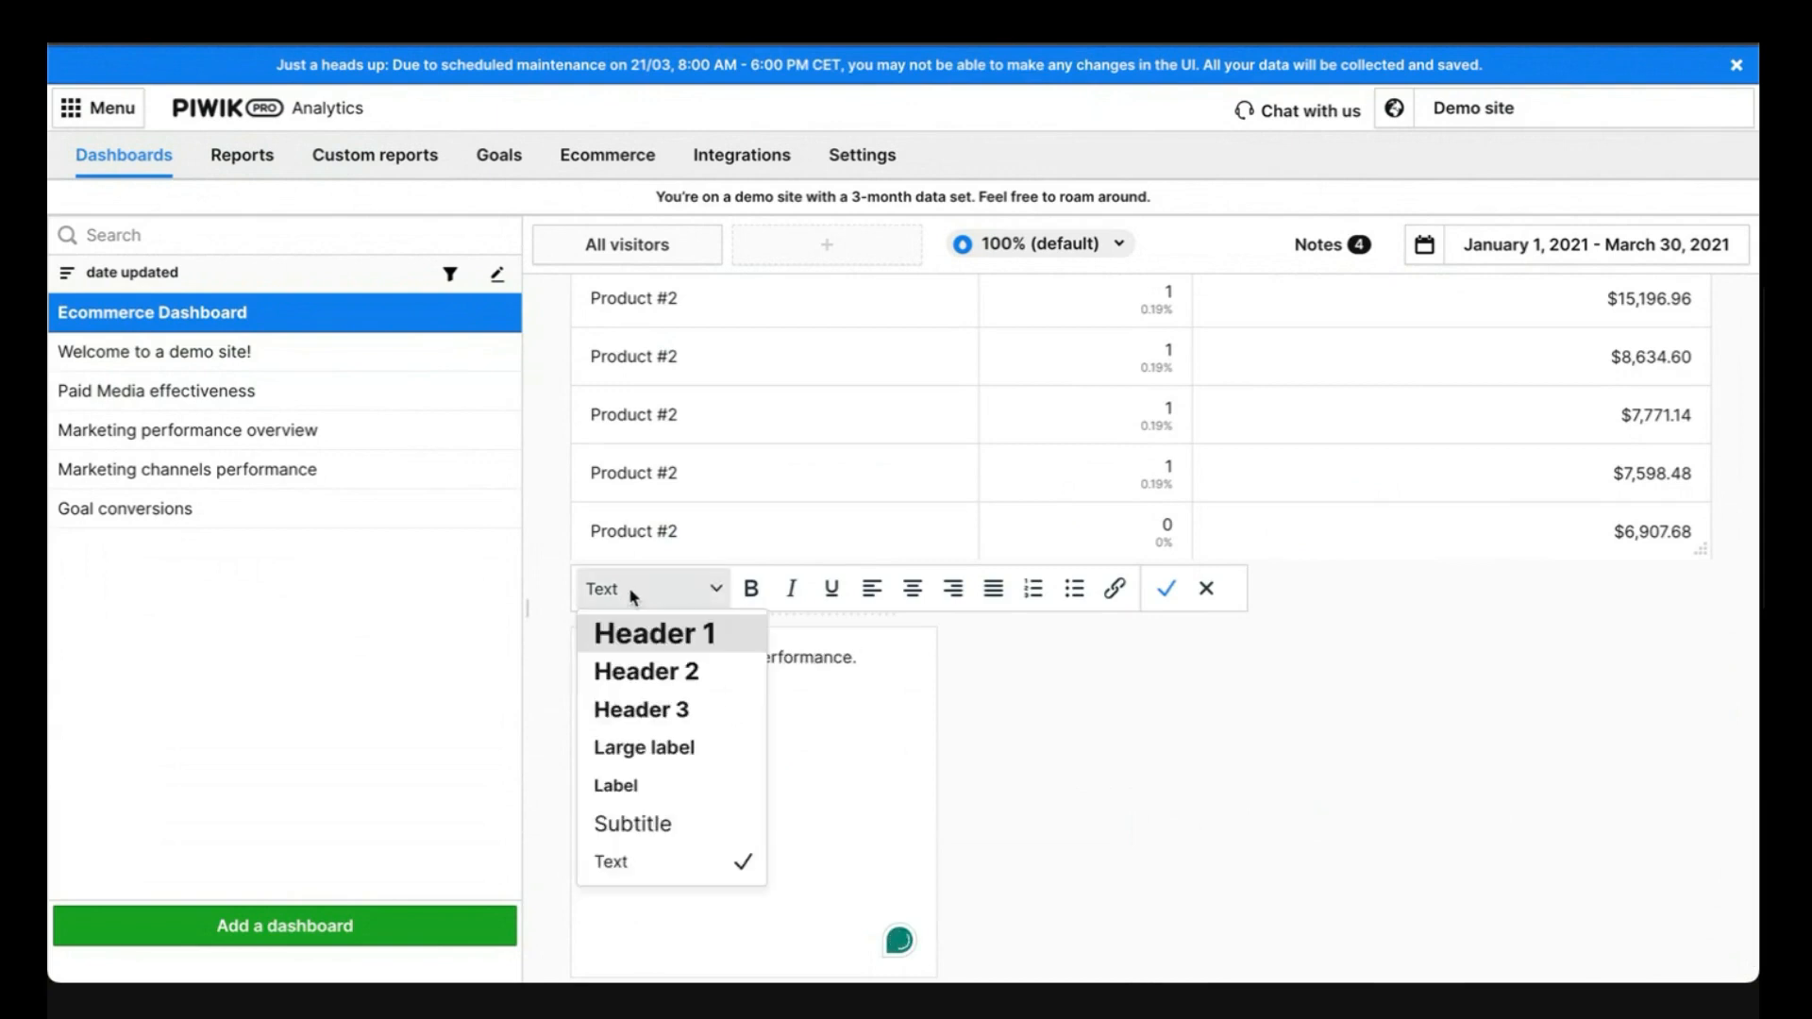
click(675, 706)
click(1032, 711)
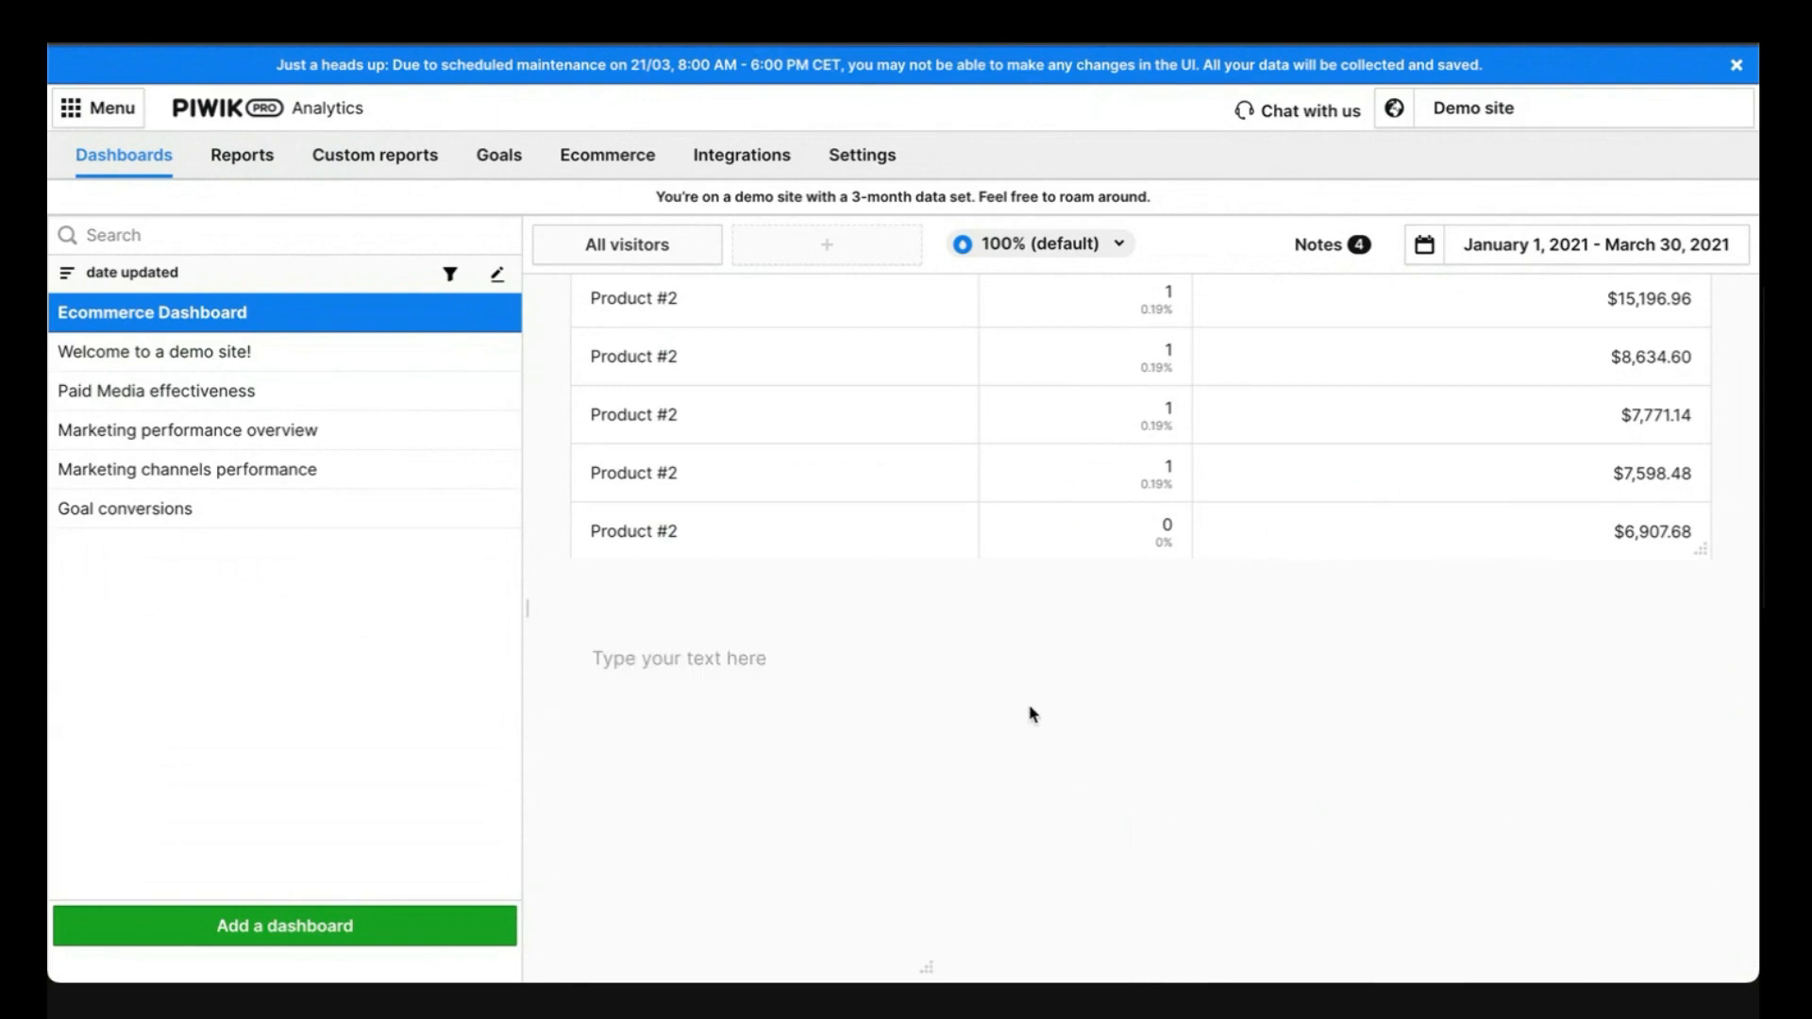
Move the text widget directly above the Product Performance table and reduce its height to fit the heading
drag(819, 619, 814, 195)
scroll(1156, 502, up, 5)
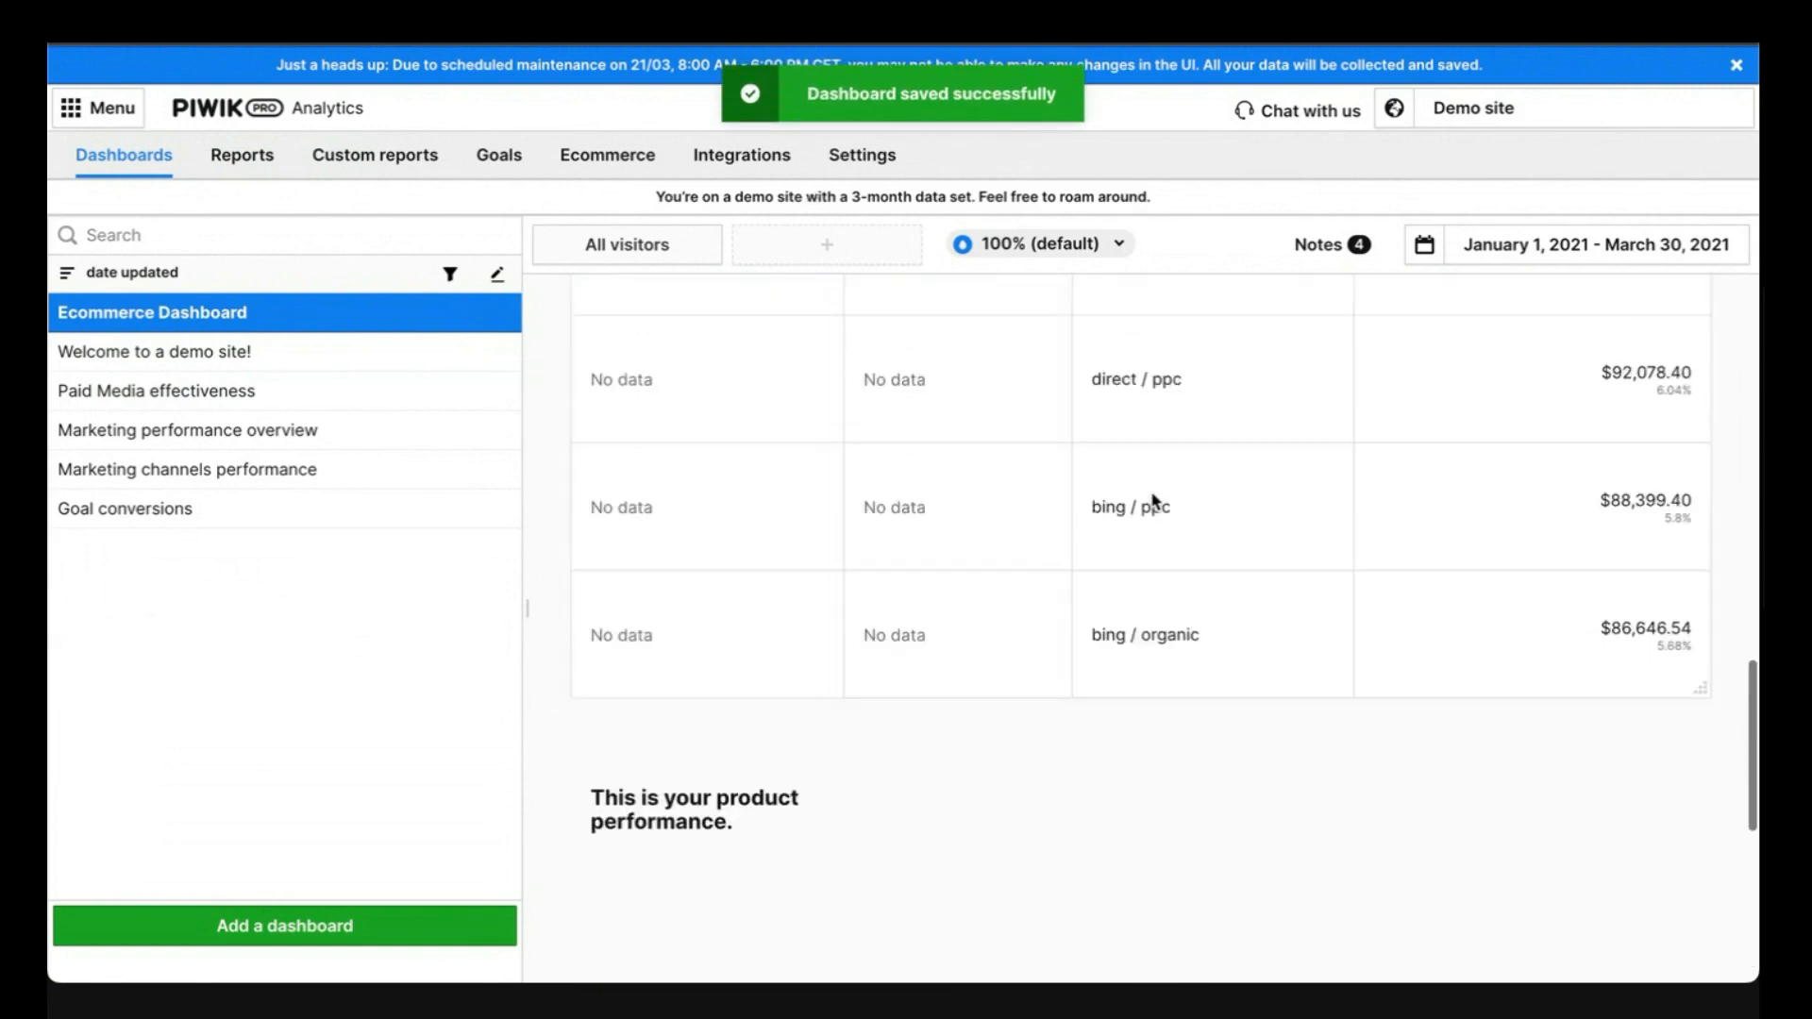
scroll(1156, 502, down, 5)
drag(931, 594, 862, 317)
scroll(1090, 427, up, 10)
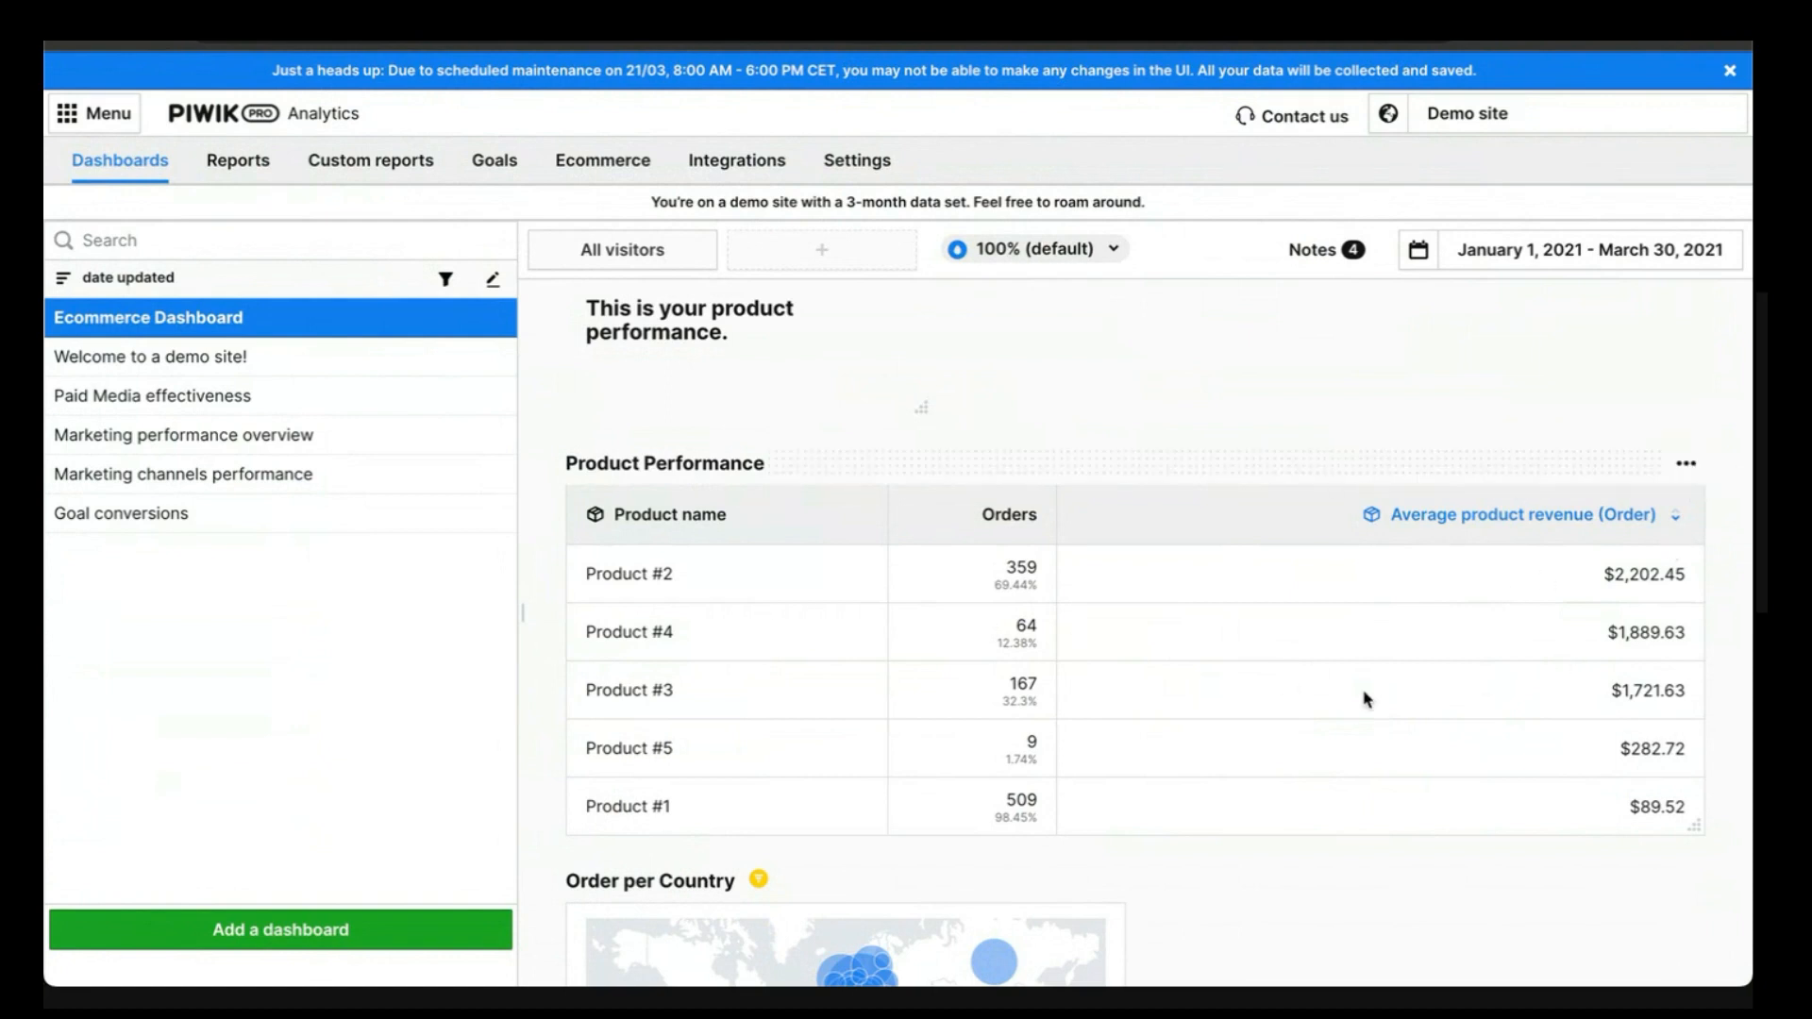
Open the Product Performance widget for editing and examine the revenue column's calculation variants, including Average product revenue (Order)
click(1687, 476)
click(1663, 518)
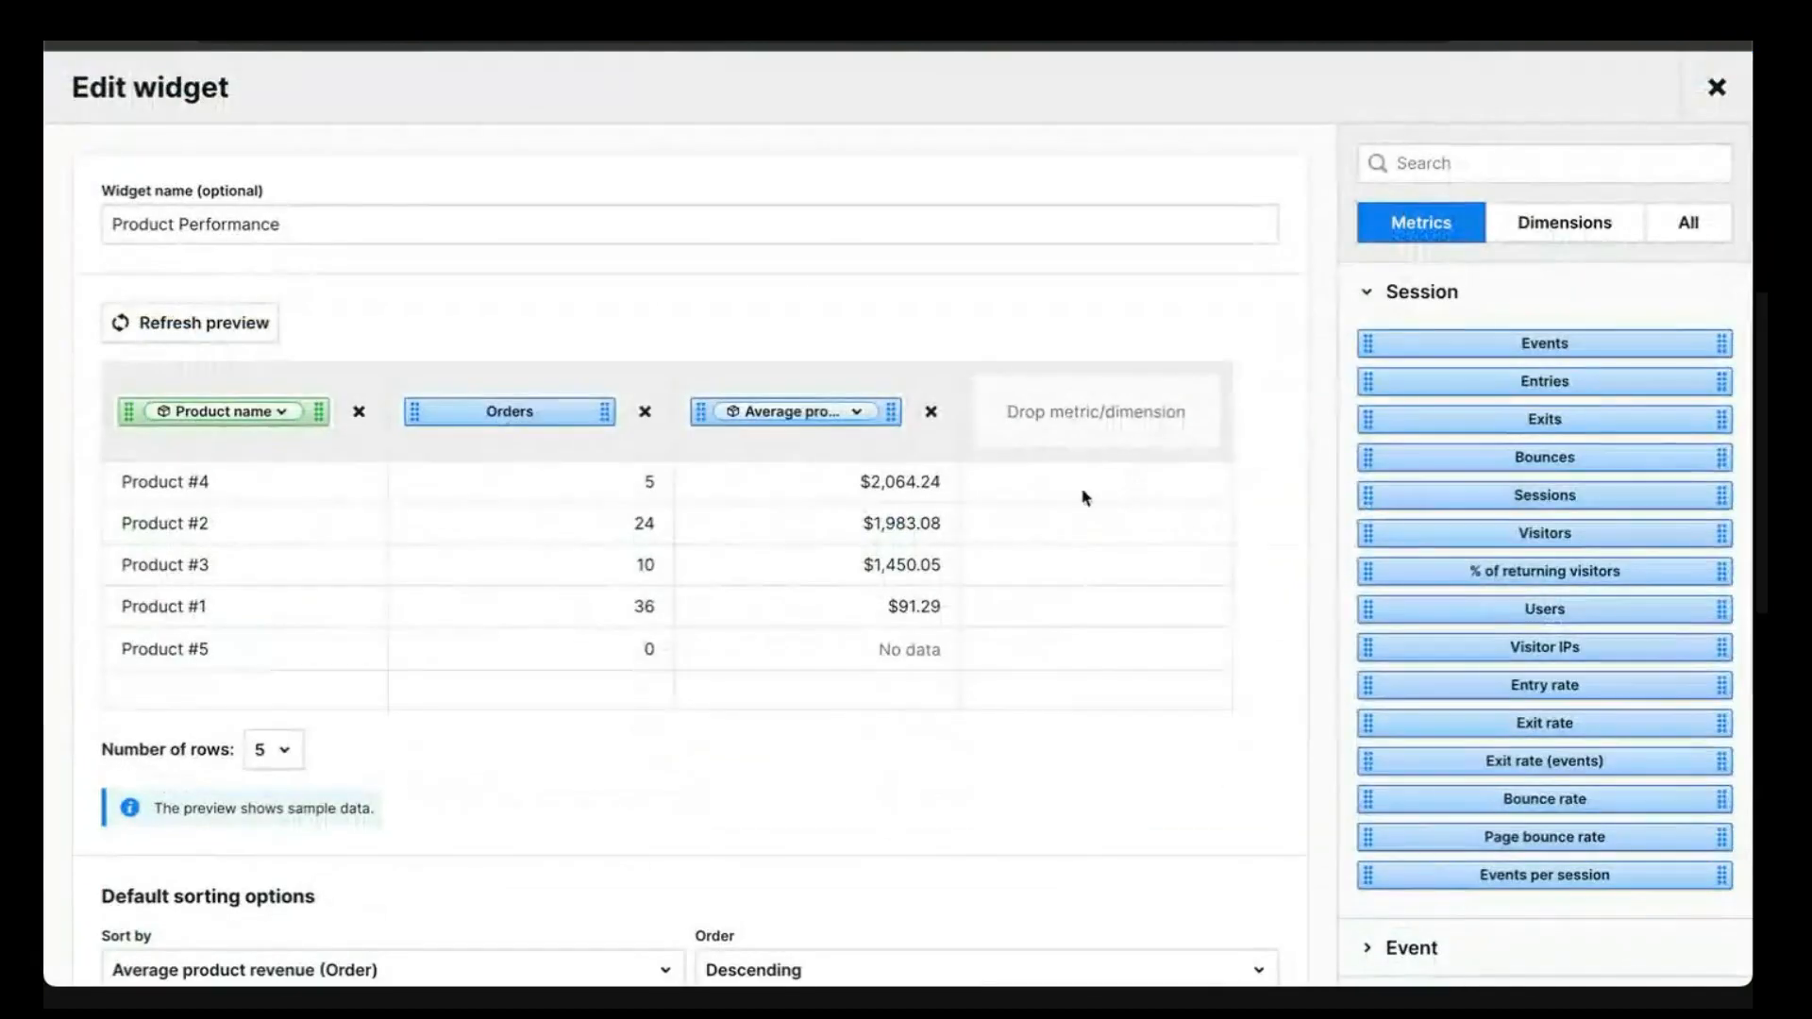
click(855, 413)
mouse_move(991, 576)
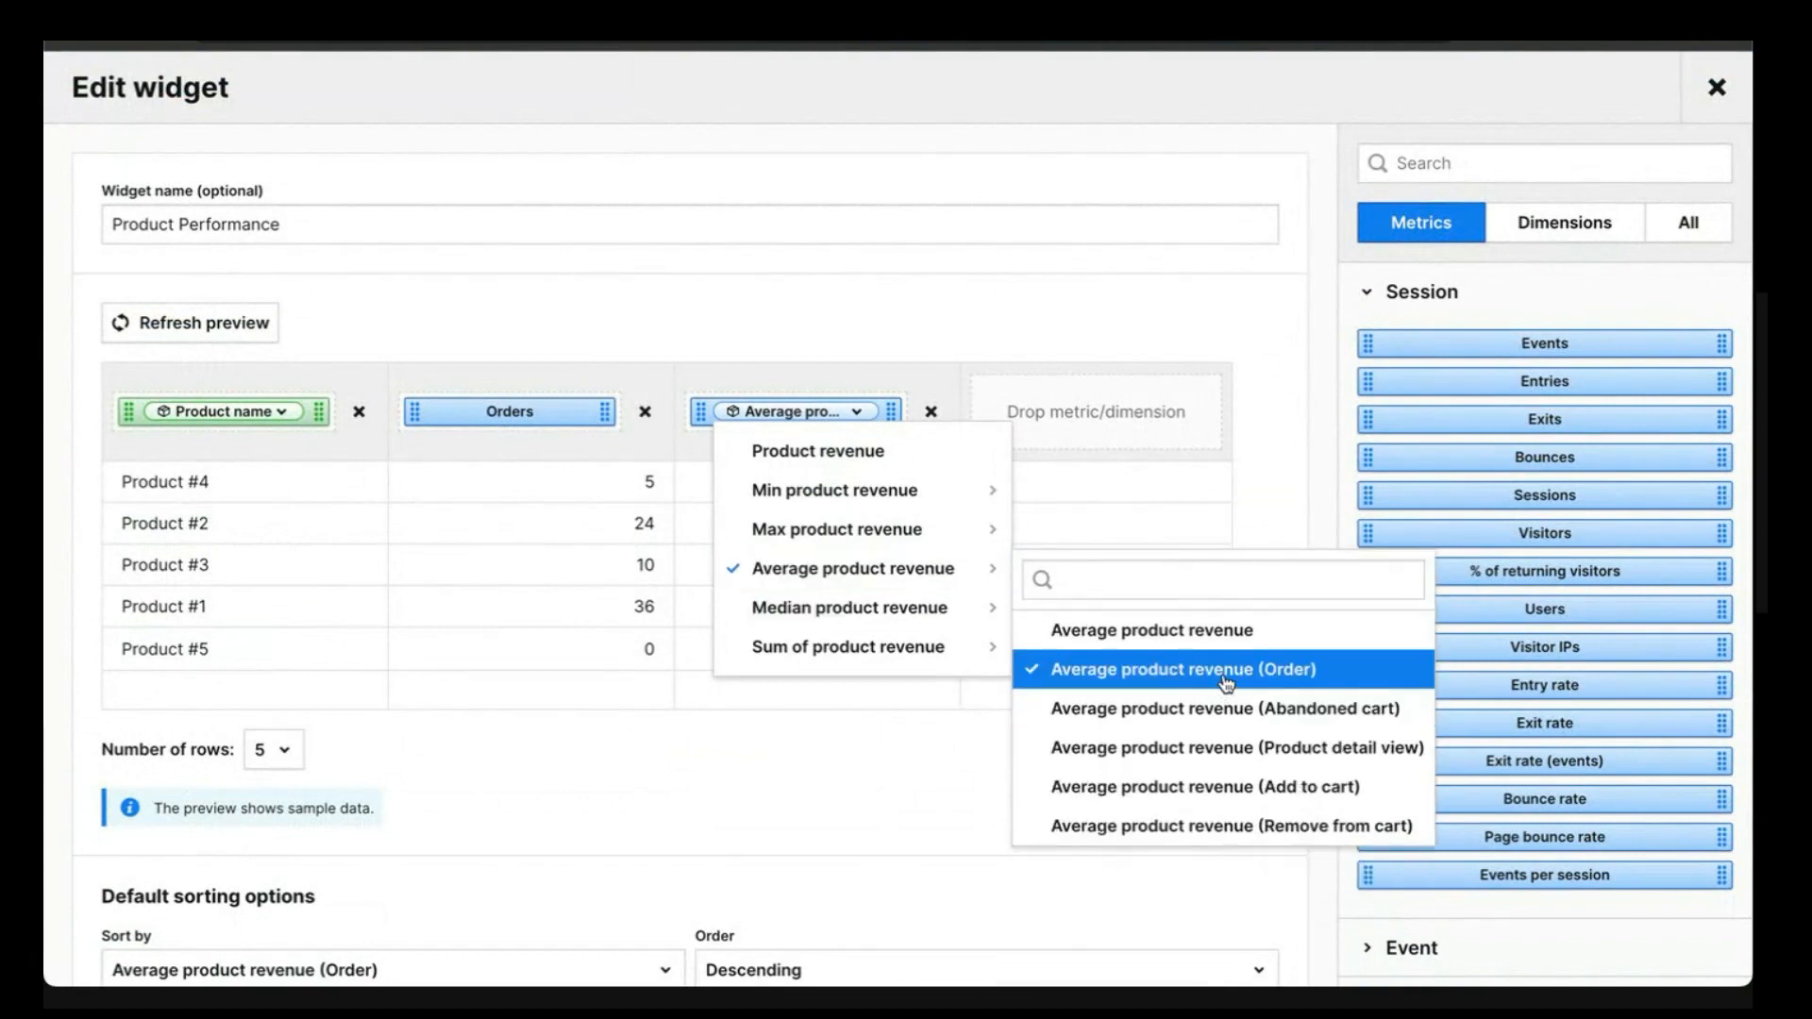
mouse_move(801, 506)
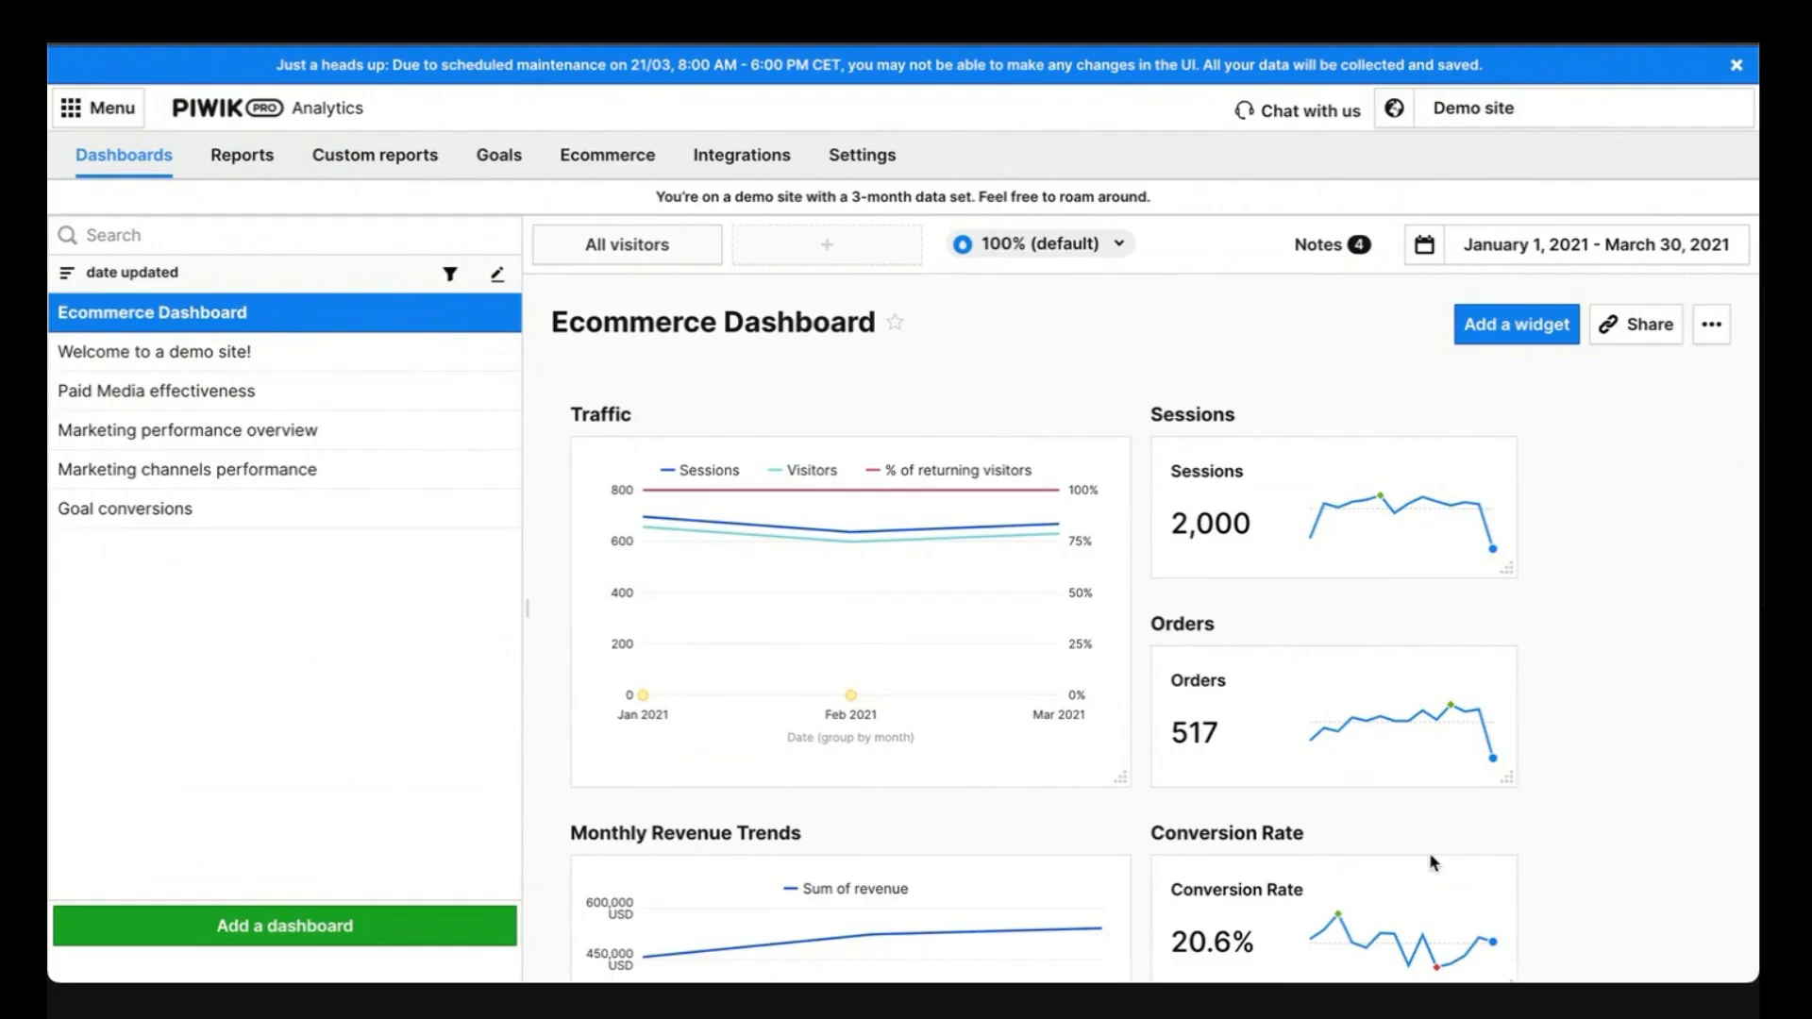
Add a bar chart widget named "Bounce Rate per Device"
scroll(1334, 740, down, 3)
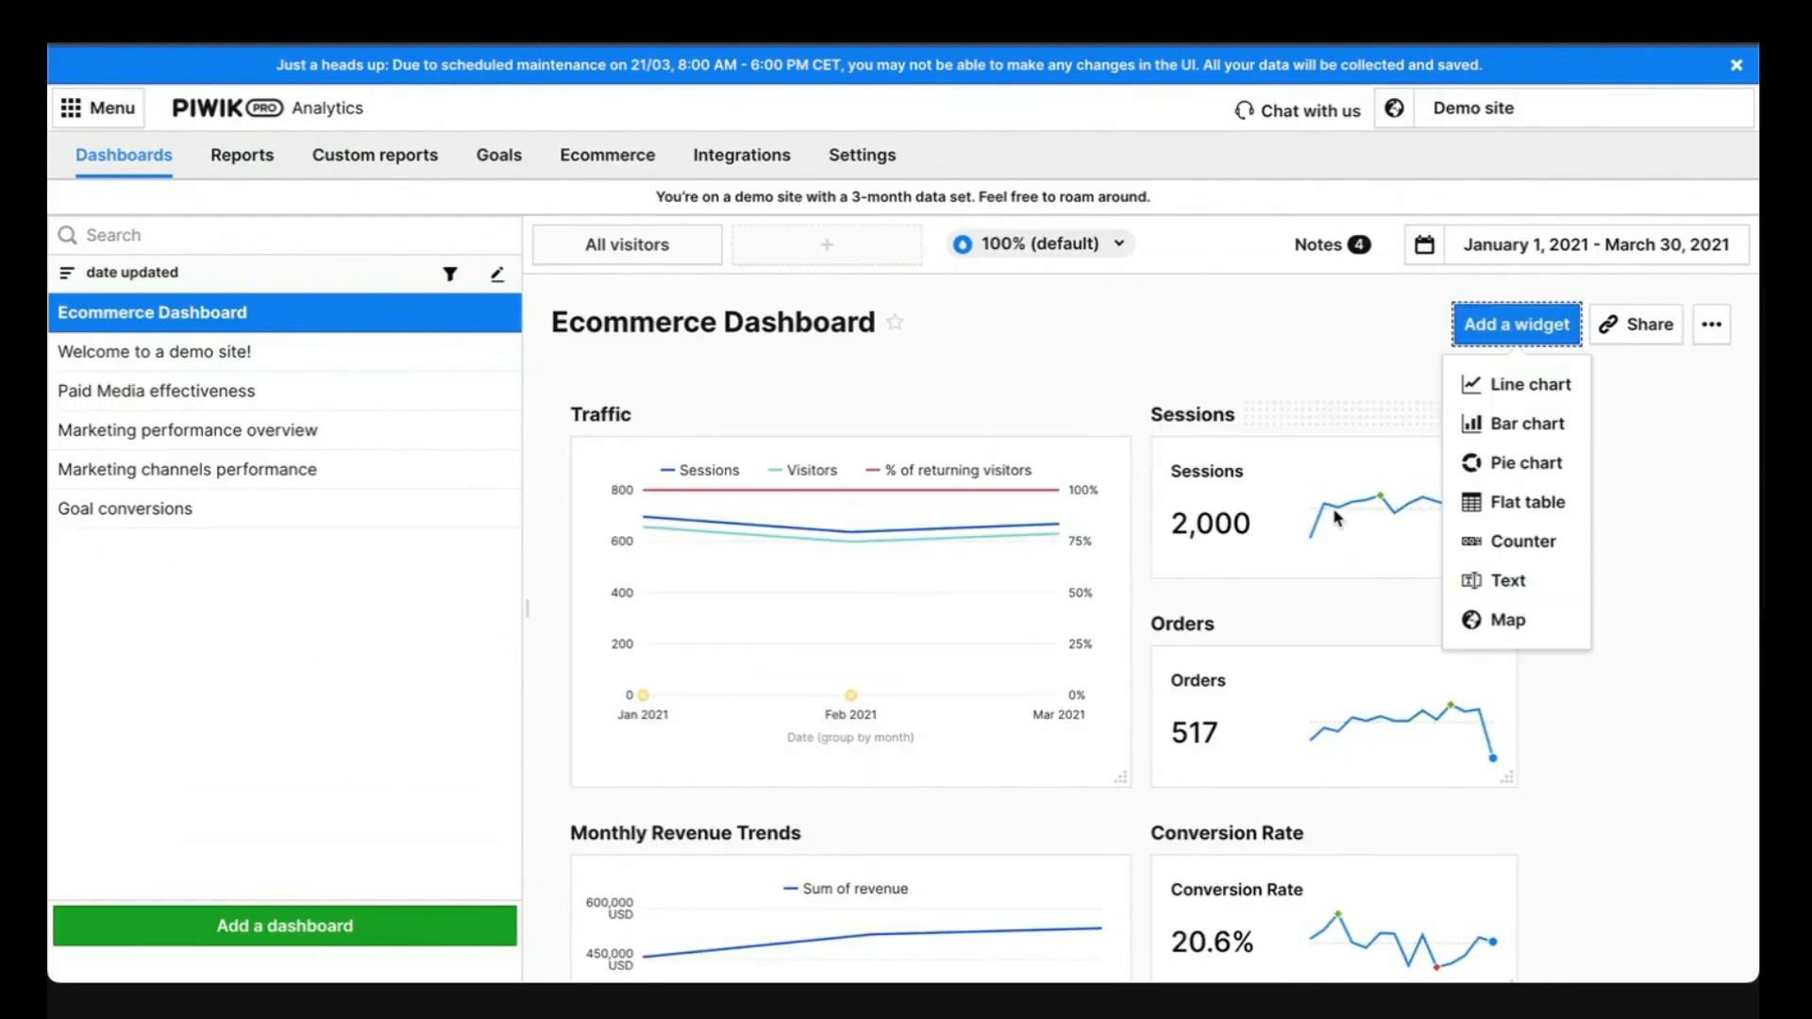
click(1501, 424)
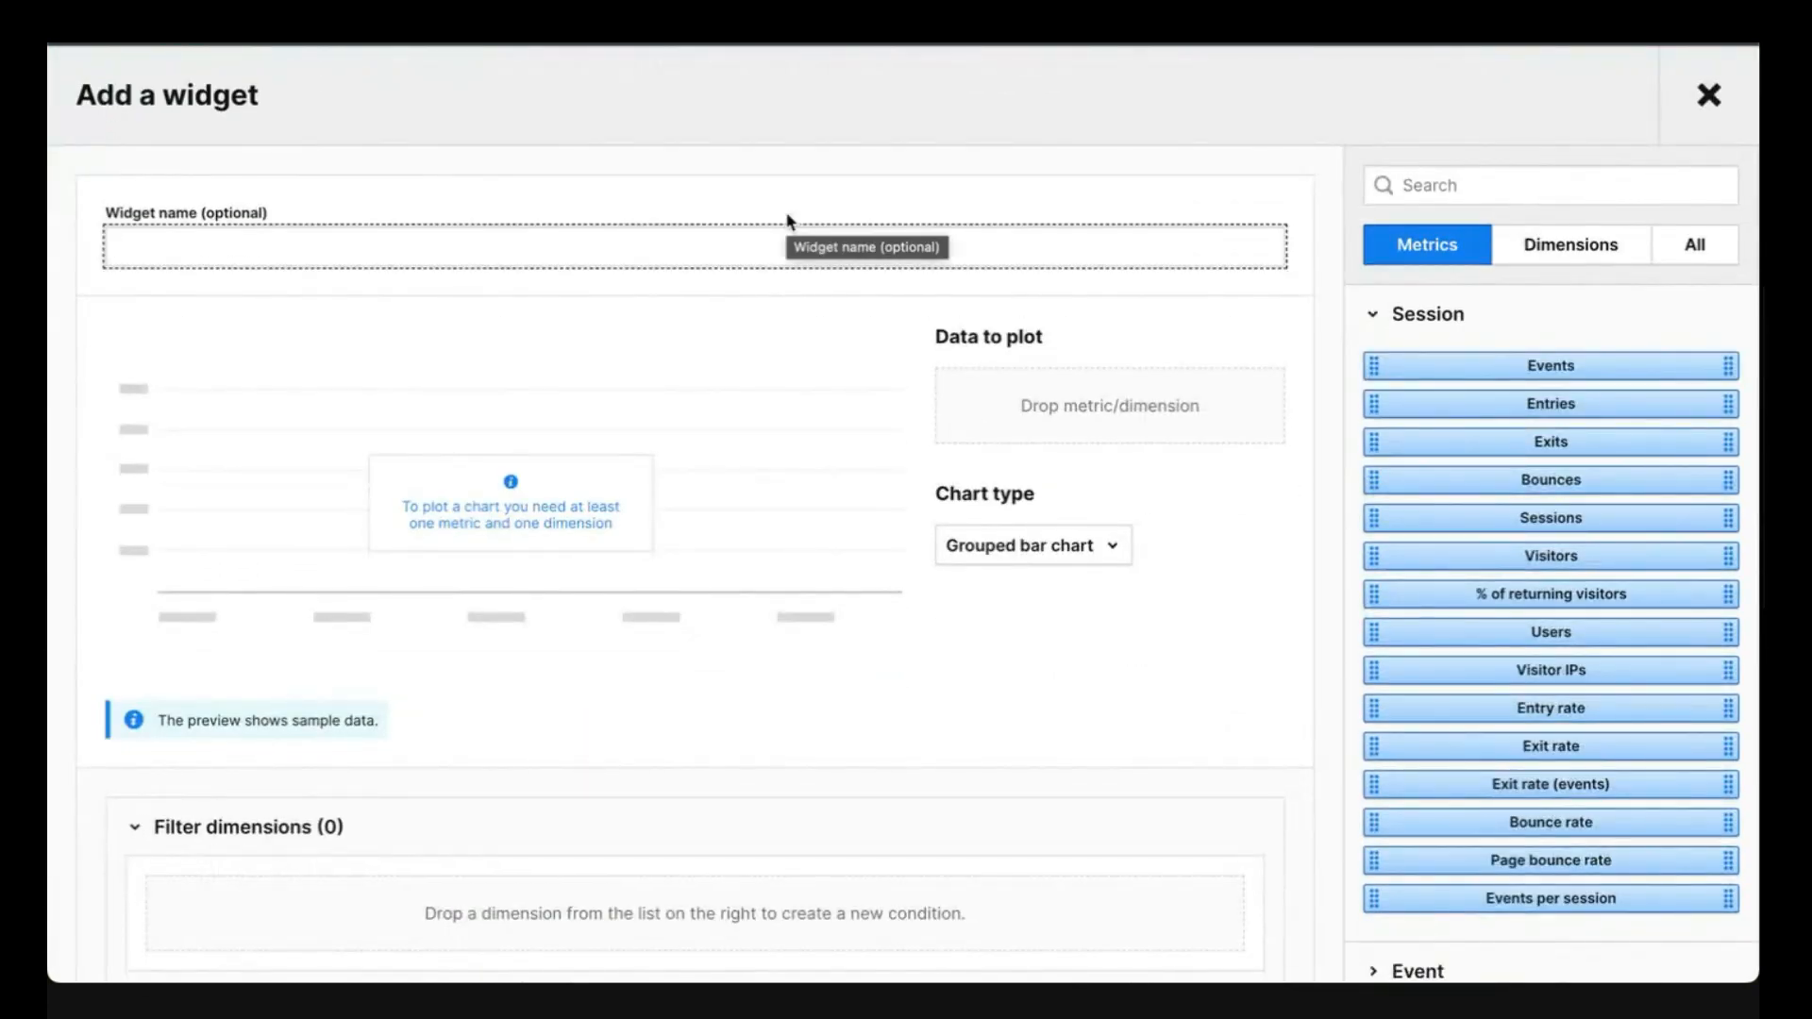
text(Bounce Rate p)
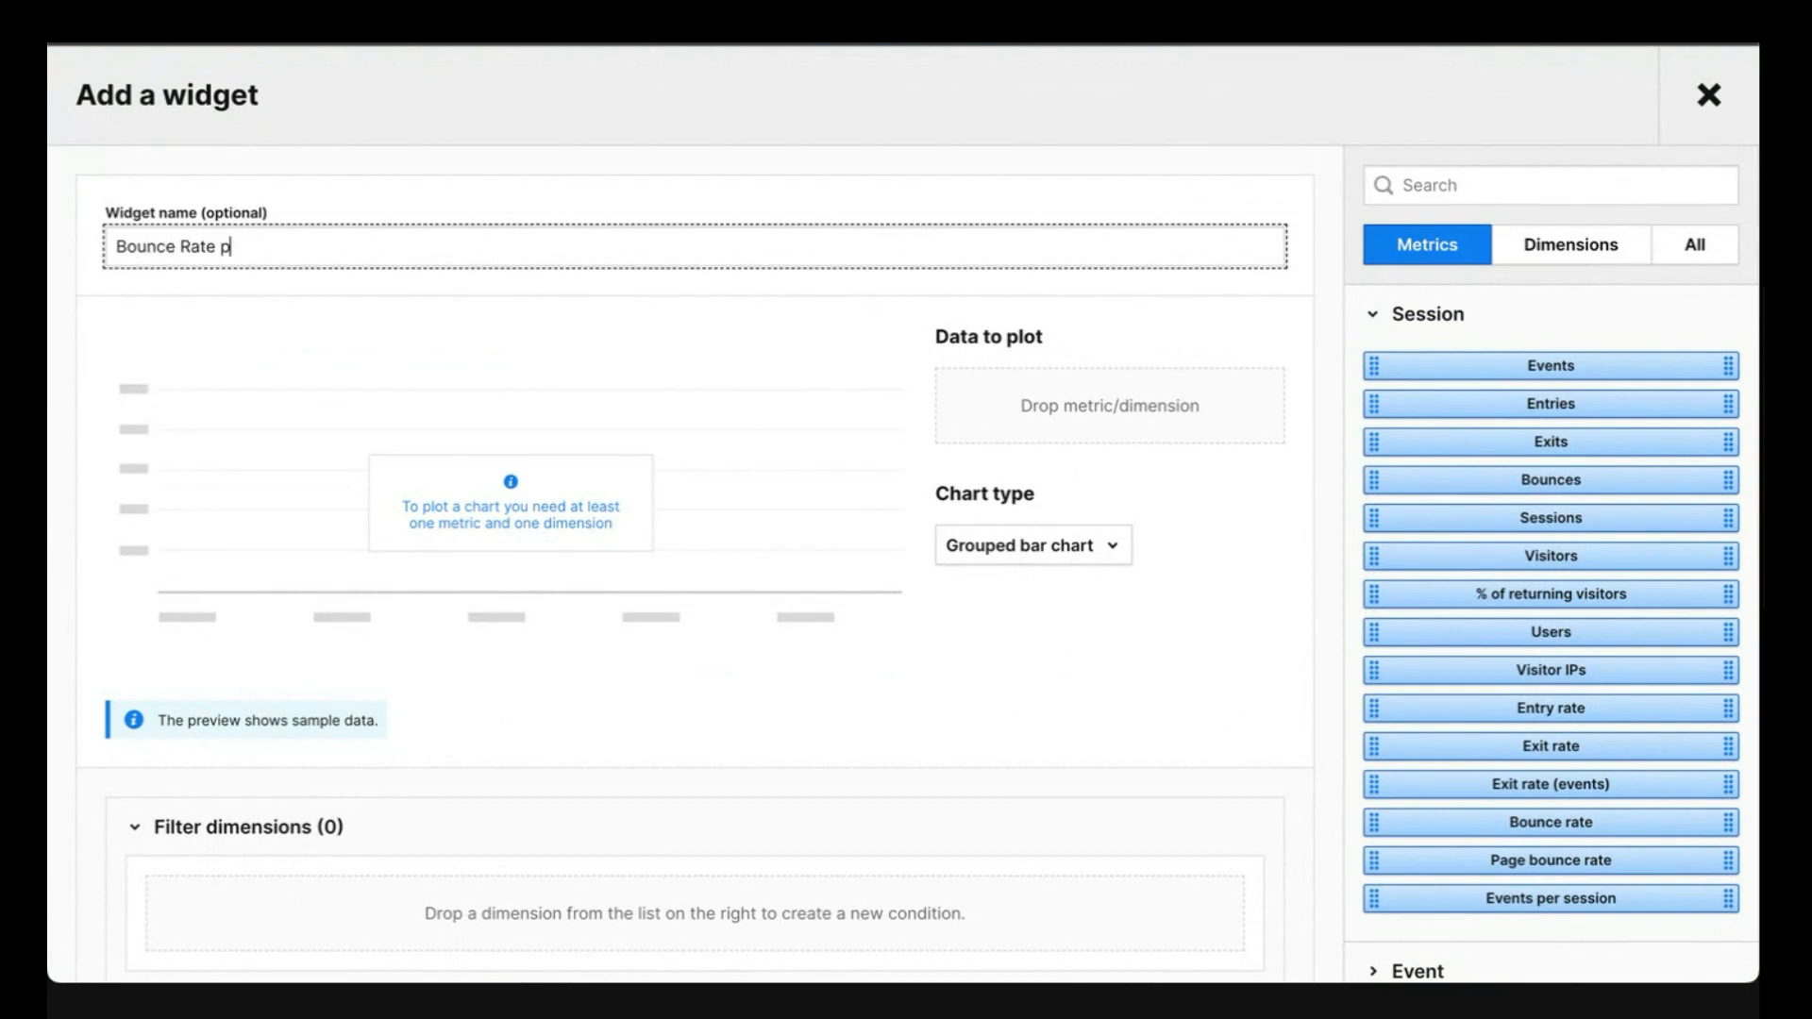
text(er Device)
click(1106, 651)
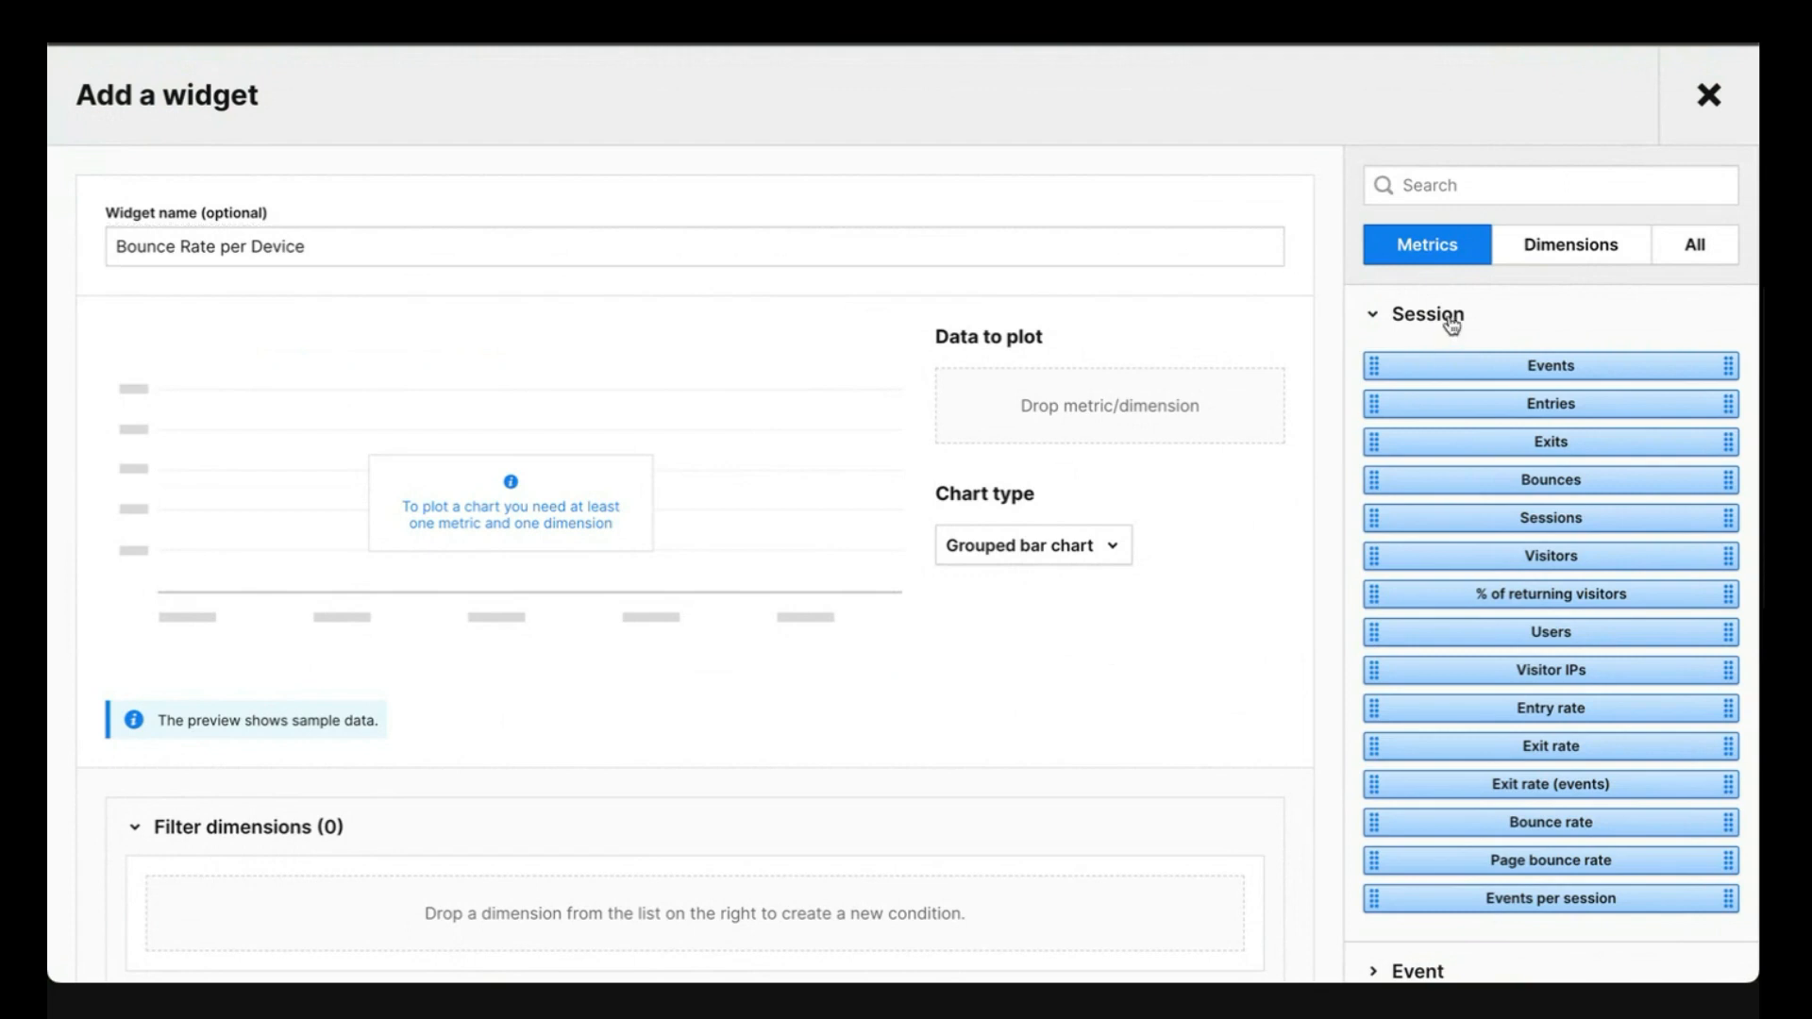
Plot the Bounce rate metric by the Device type dimension in the bar chart and save the widget
click(1513, 185)
text(boun)
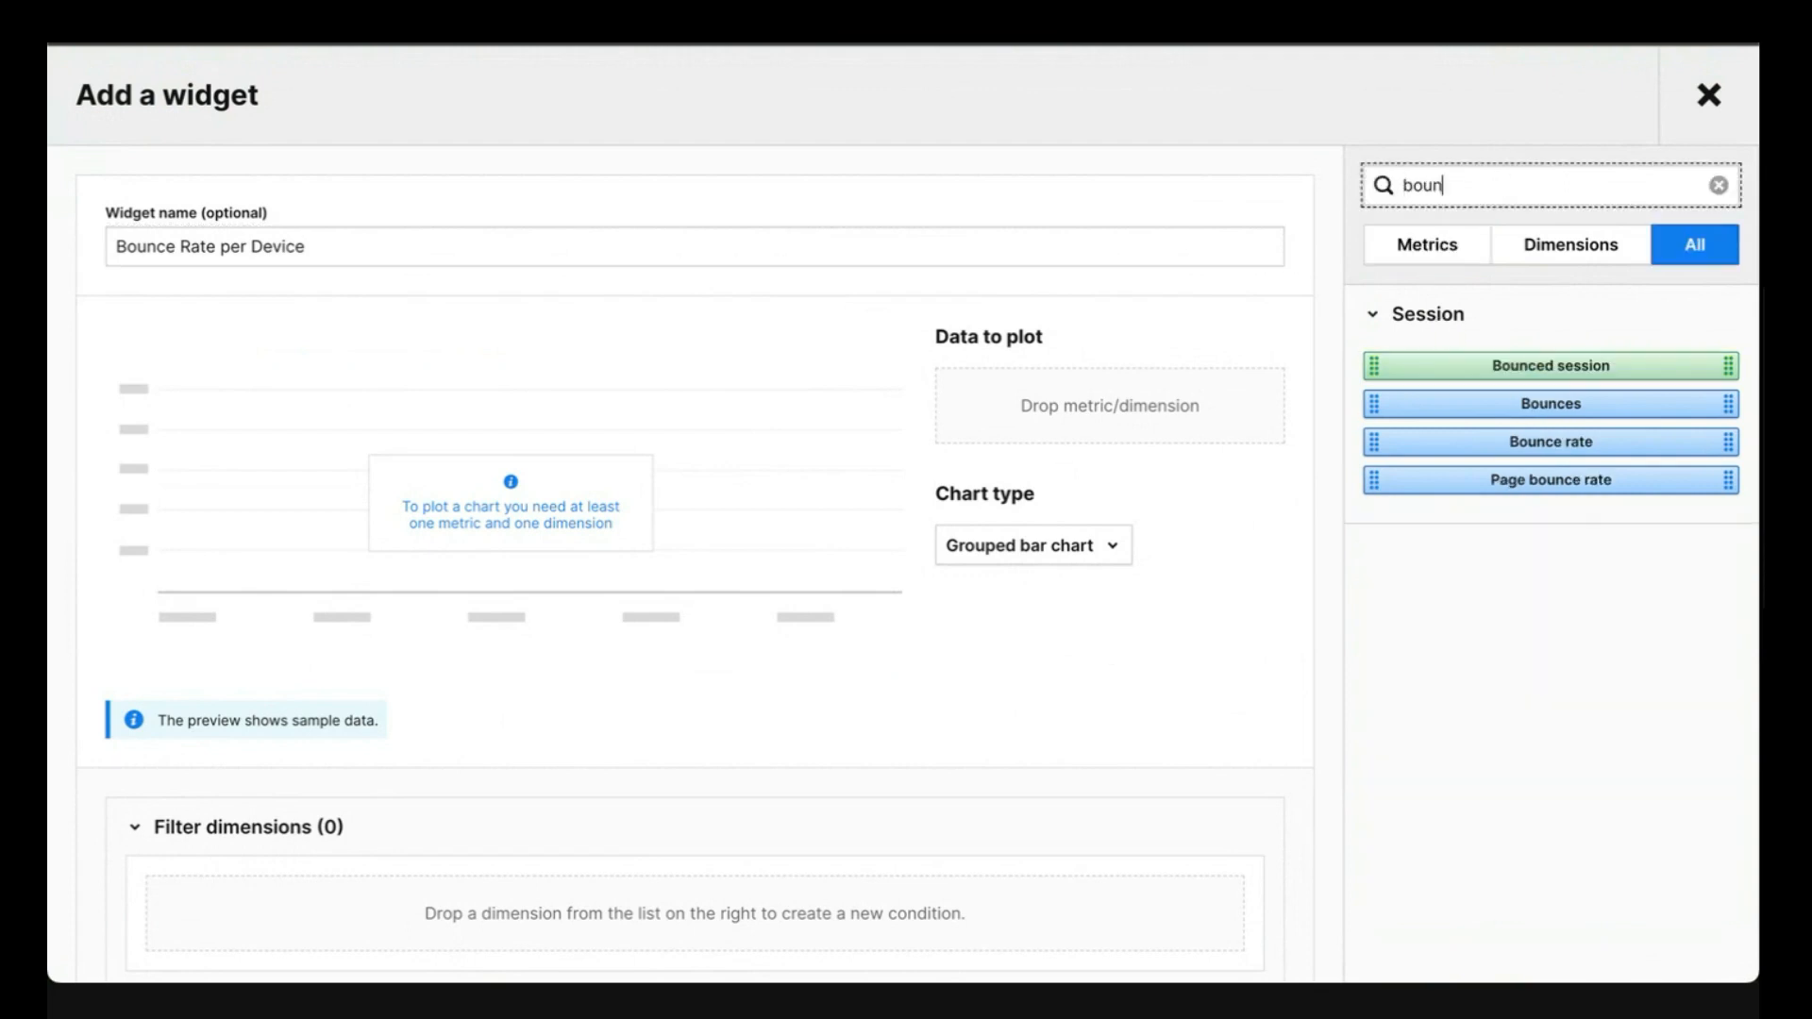
drag(1547, 451, 1032, 405)
double_click(1483, 187)
text(devi)
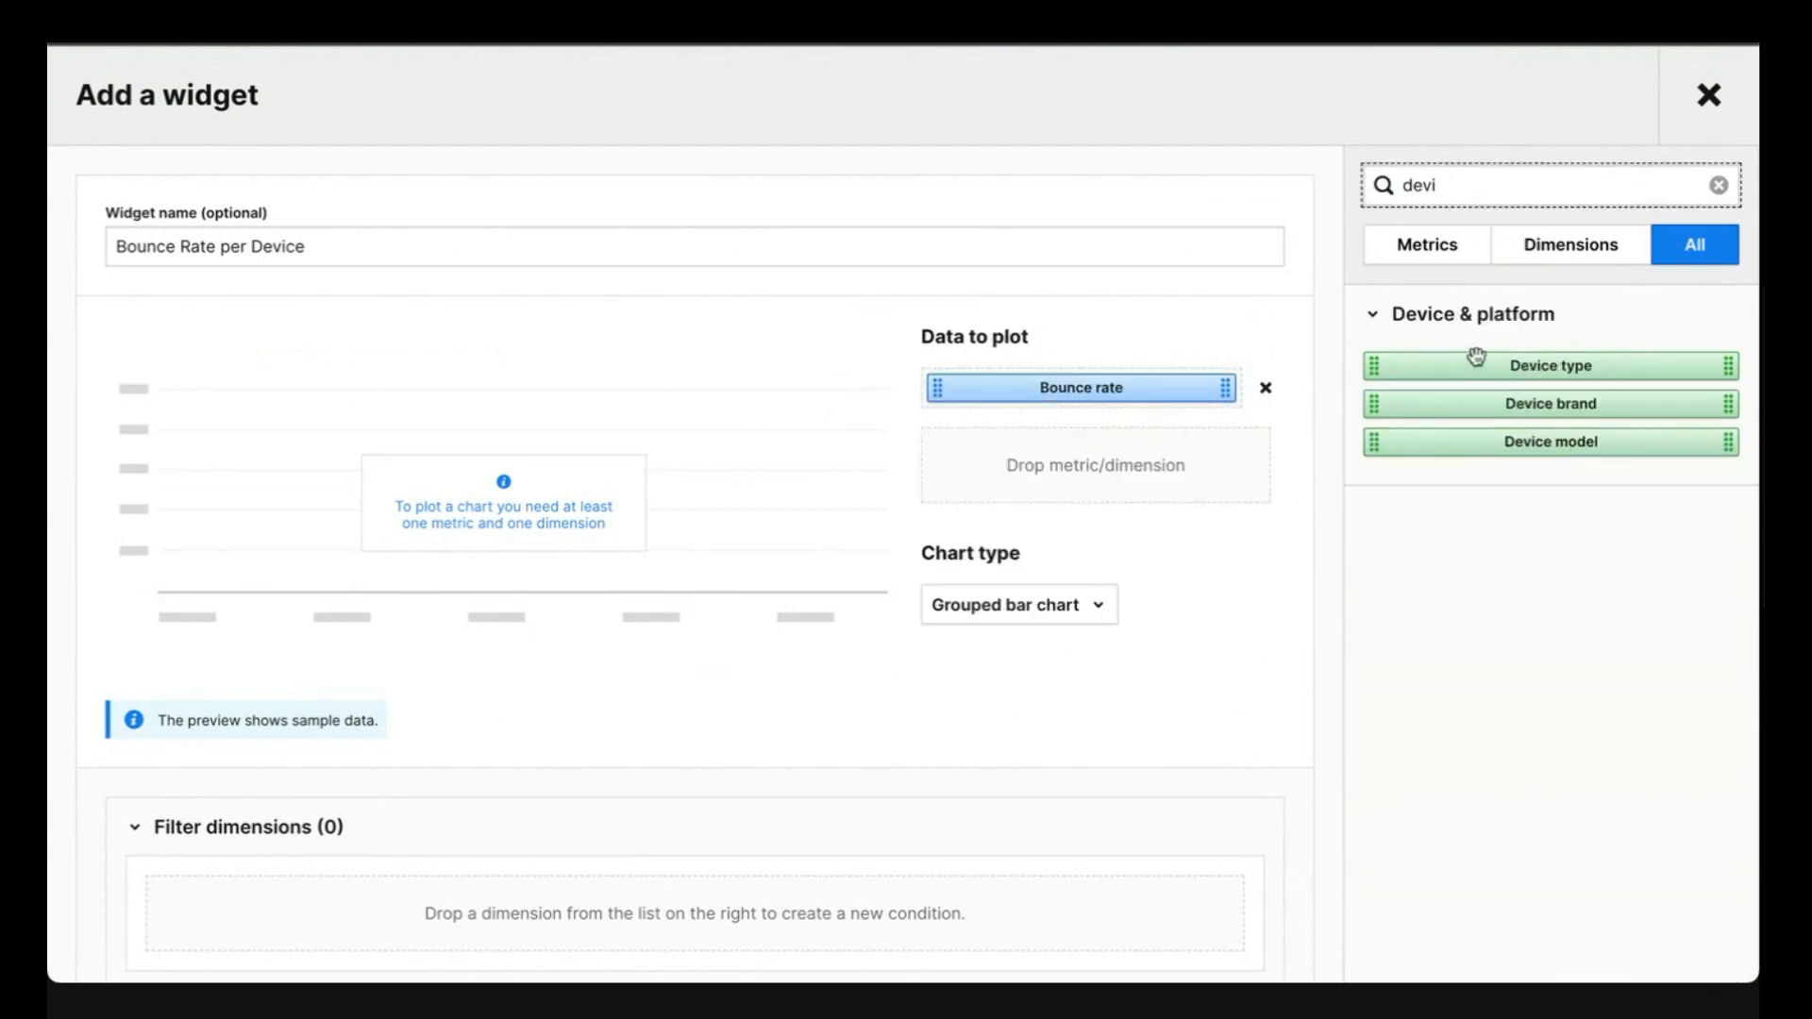
drag(1477, 359, 1074, 459)
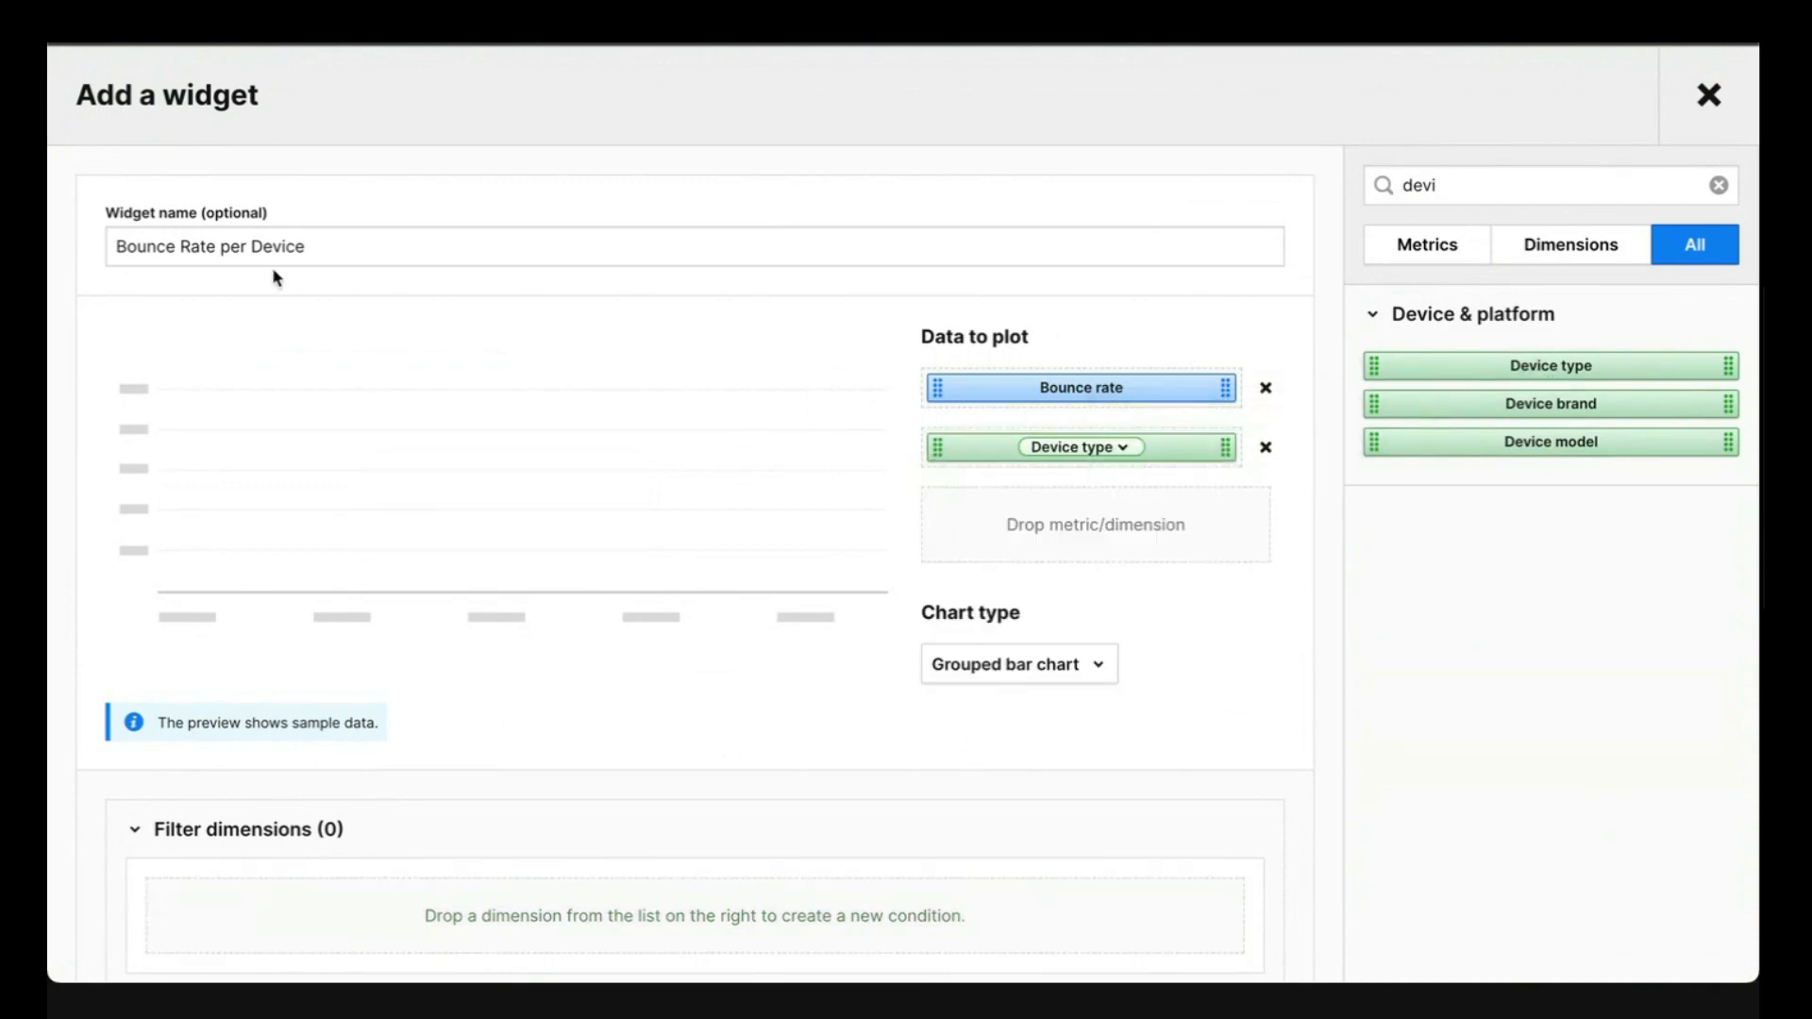
scroll(473, 661, down, 4)
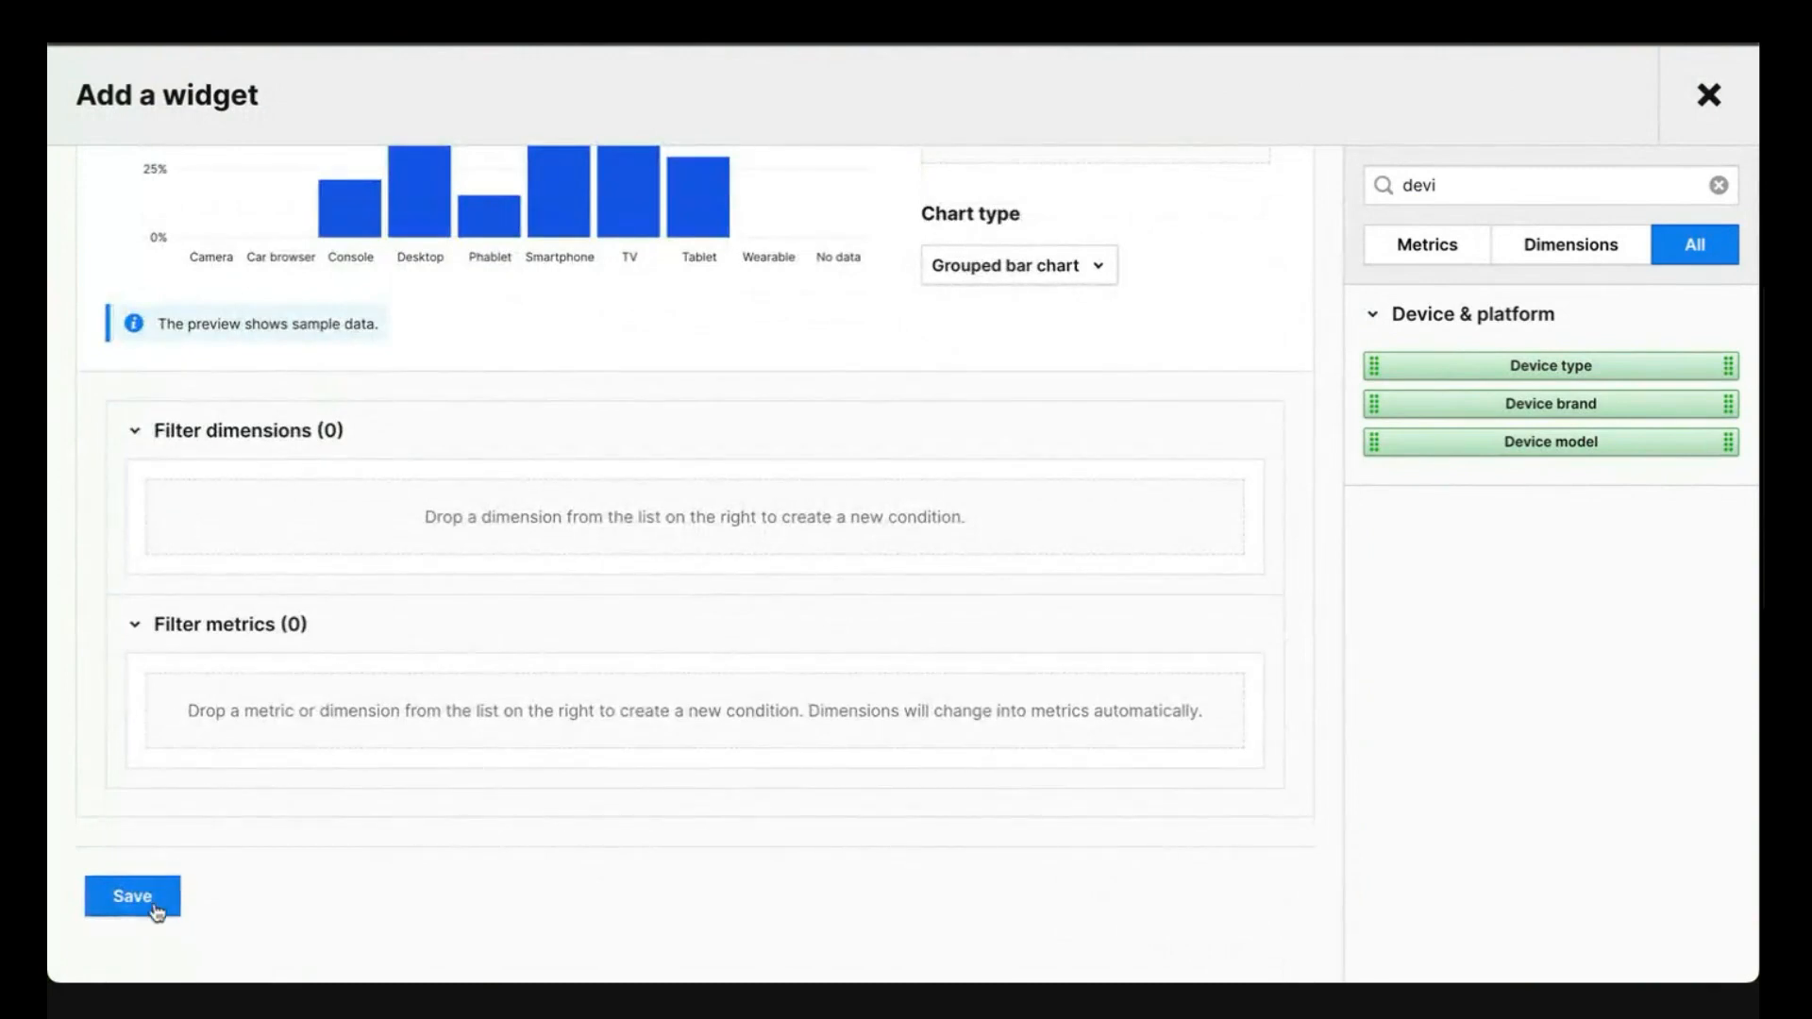
click(153, 904)
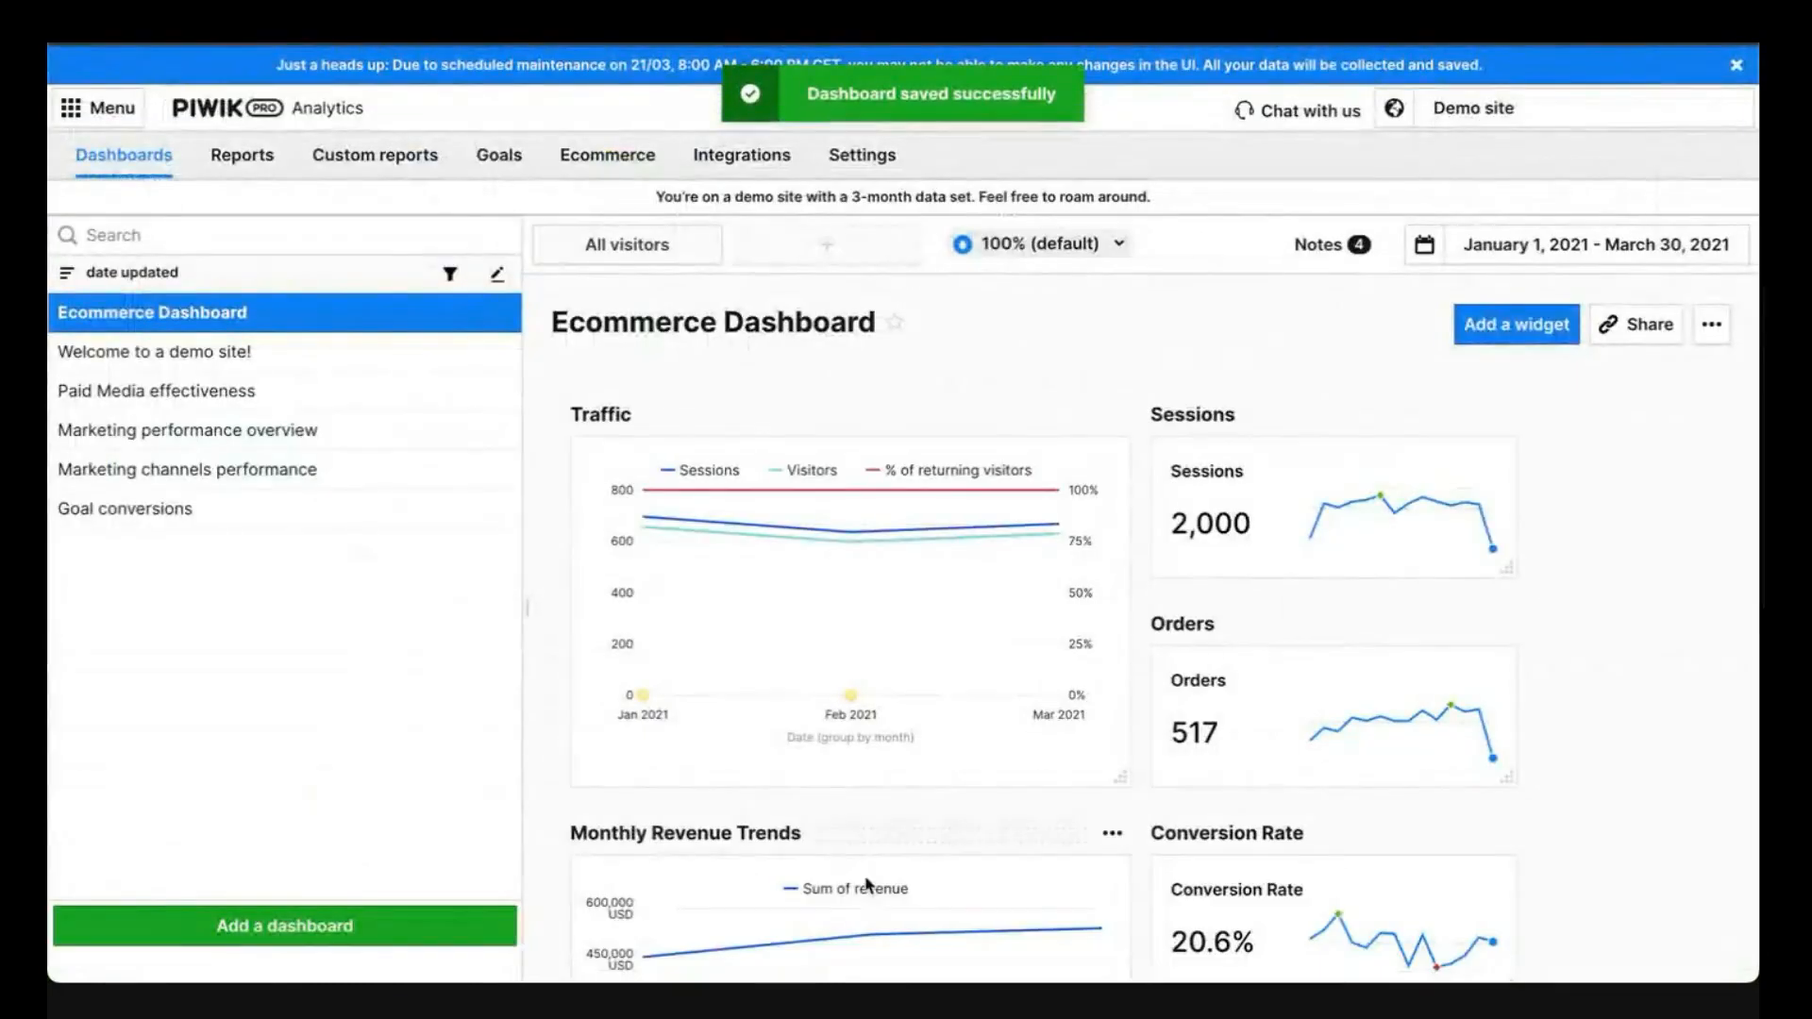
Move the Bounce Rate per Device chart up the dashboard, directly beneath the Monthly Revenue Trends chart
scroll(867, 872, down, 10)
scroll(867, 872, down, 6)
scroll(866, 872, down, 4)
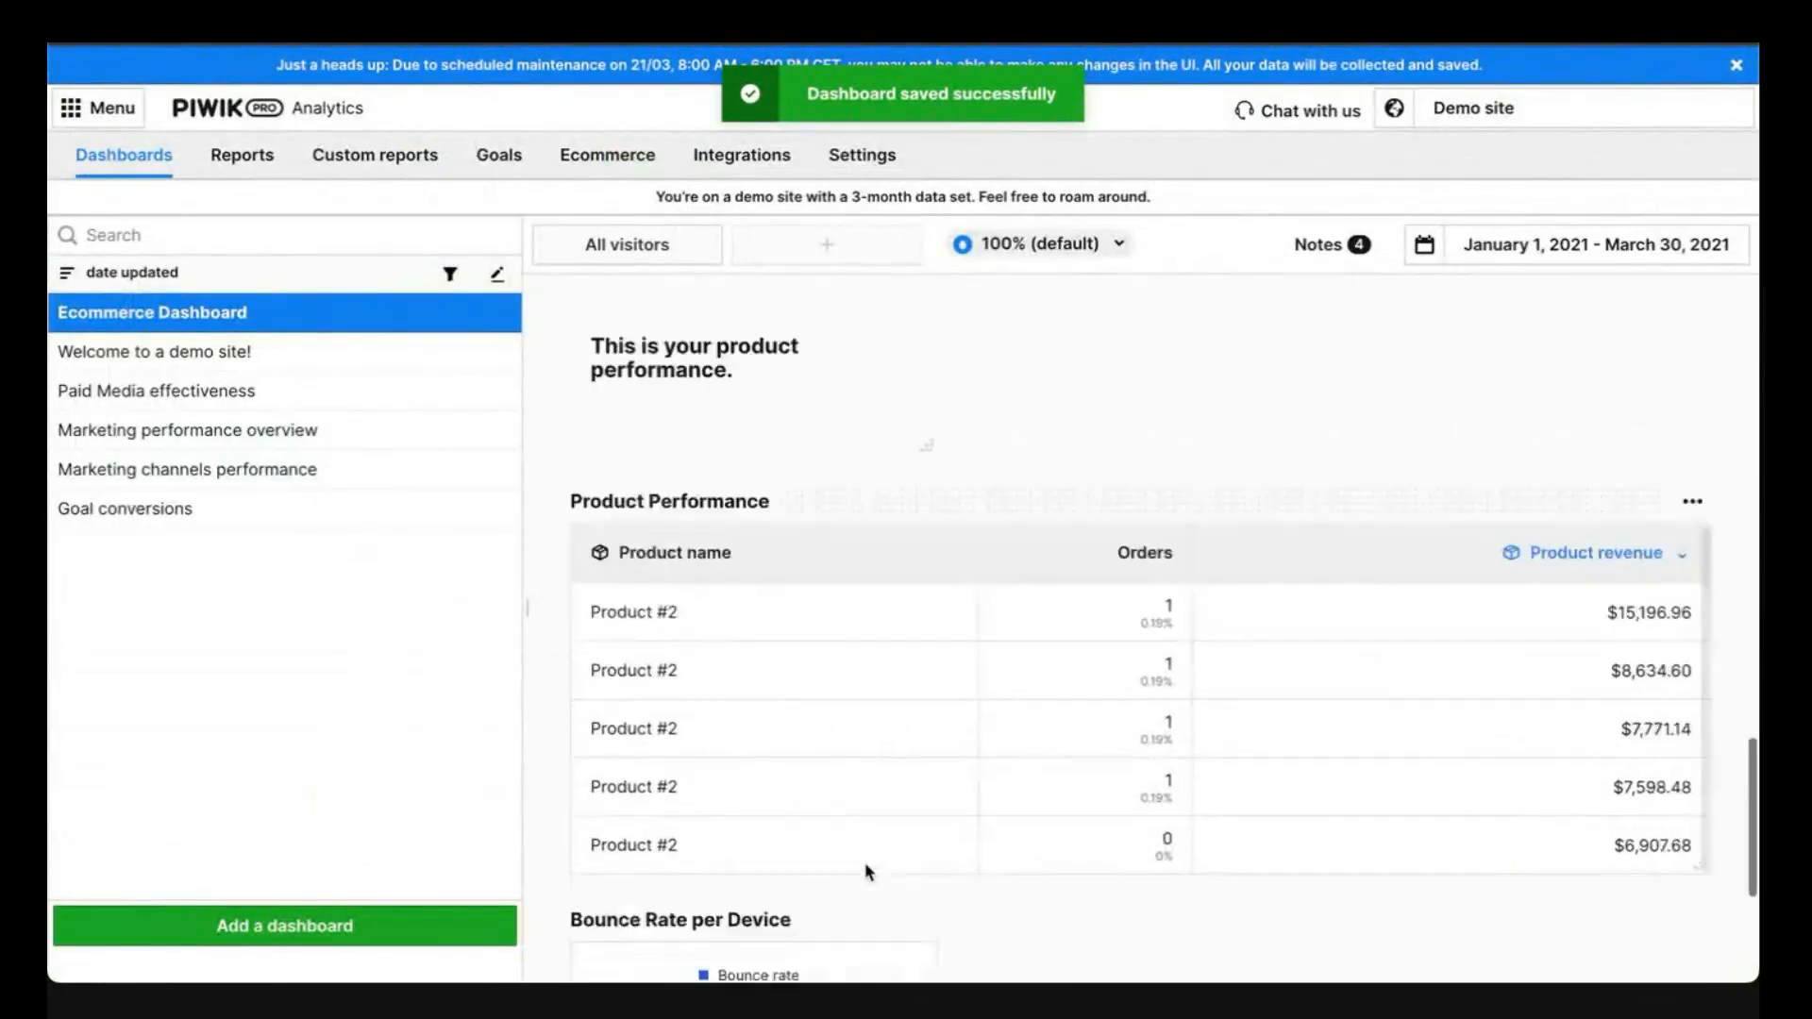
drag(802, 557, 1064, 501)
scroll(1063, 501, up, 3)
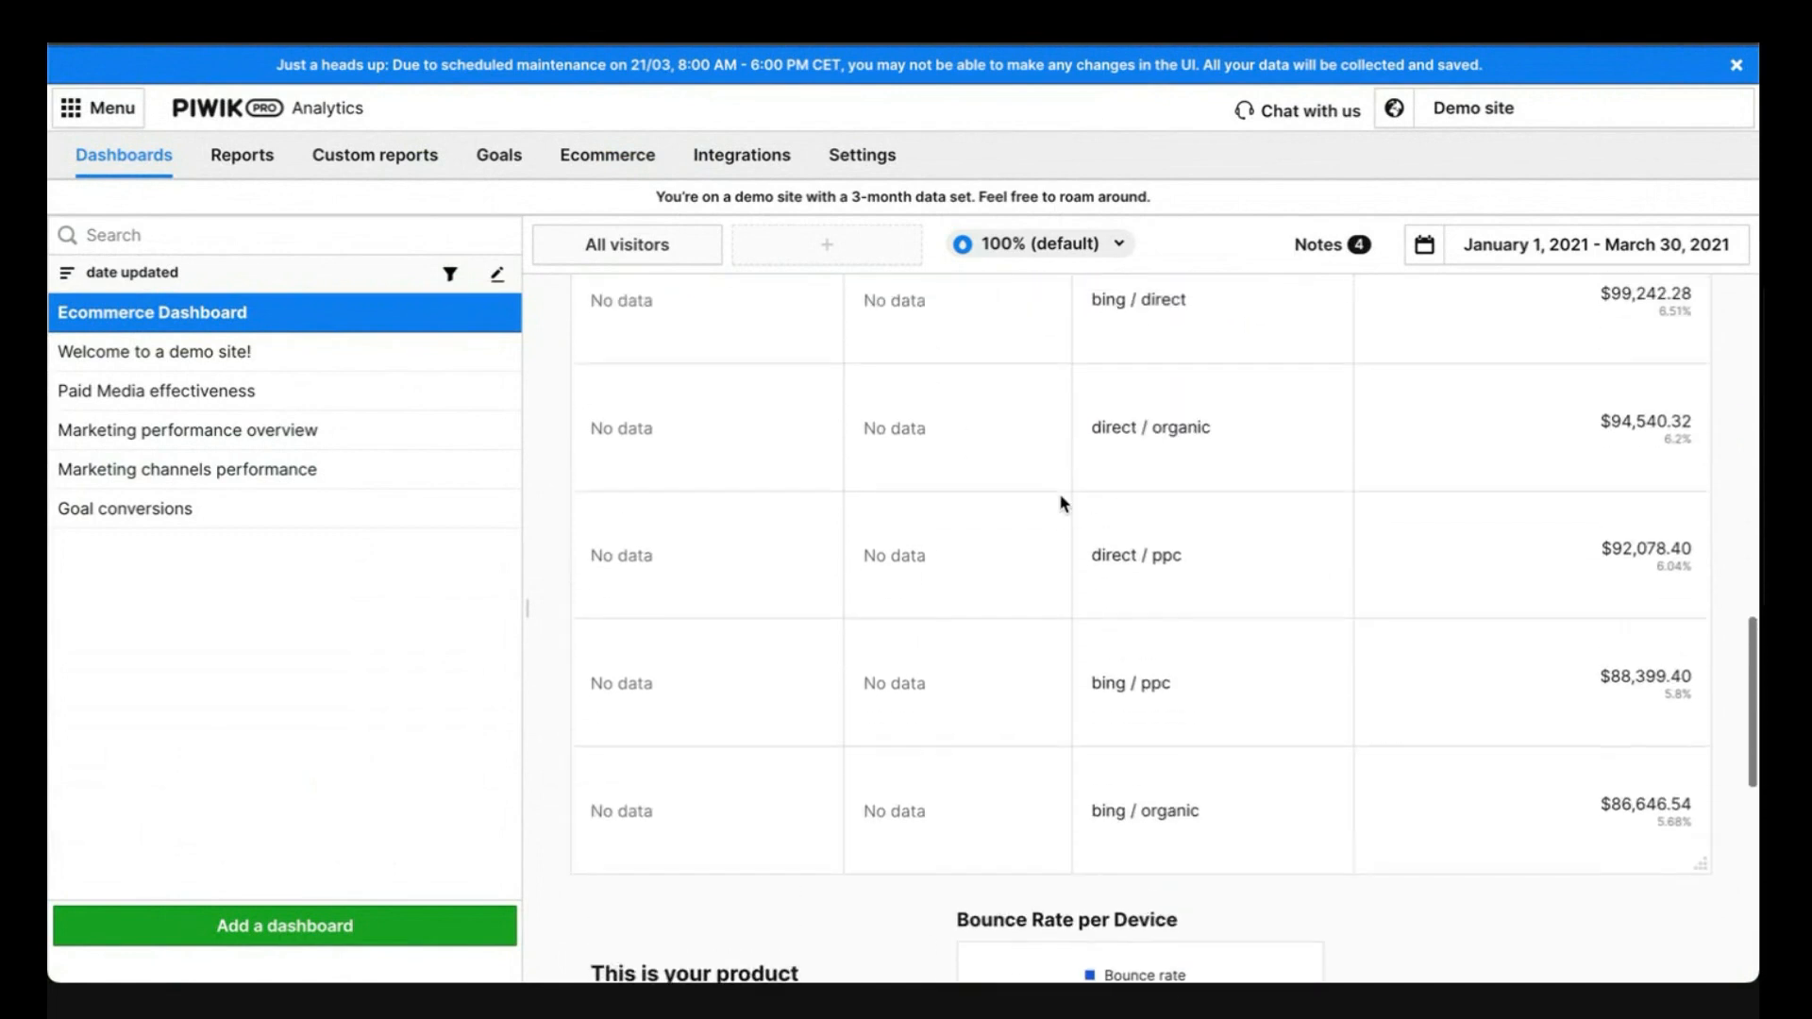
drag(1236, 933, 1048, 265)
scroll(1108, 404, up, 5)
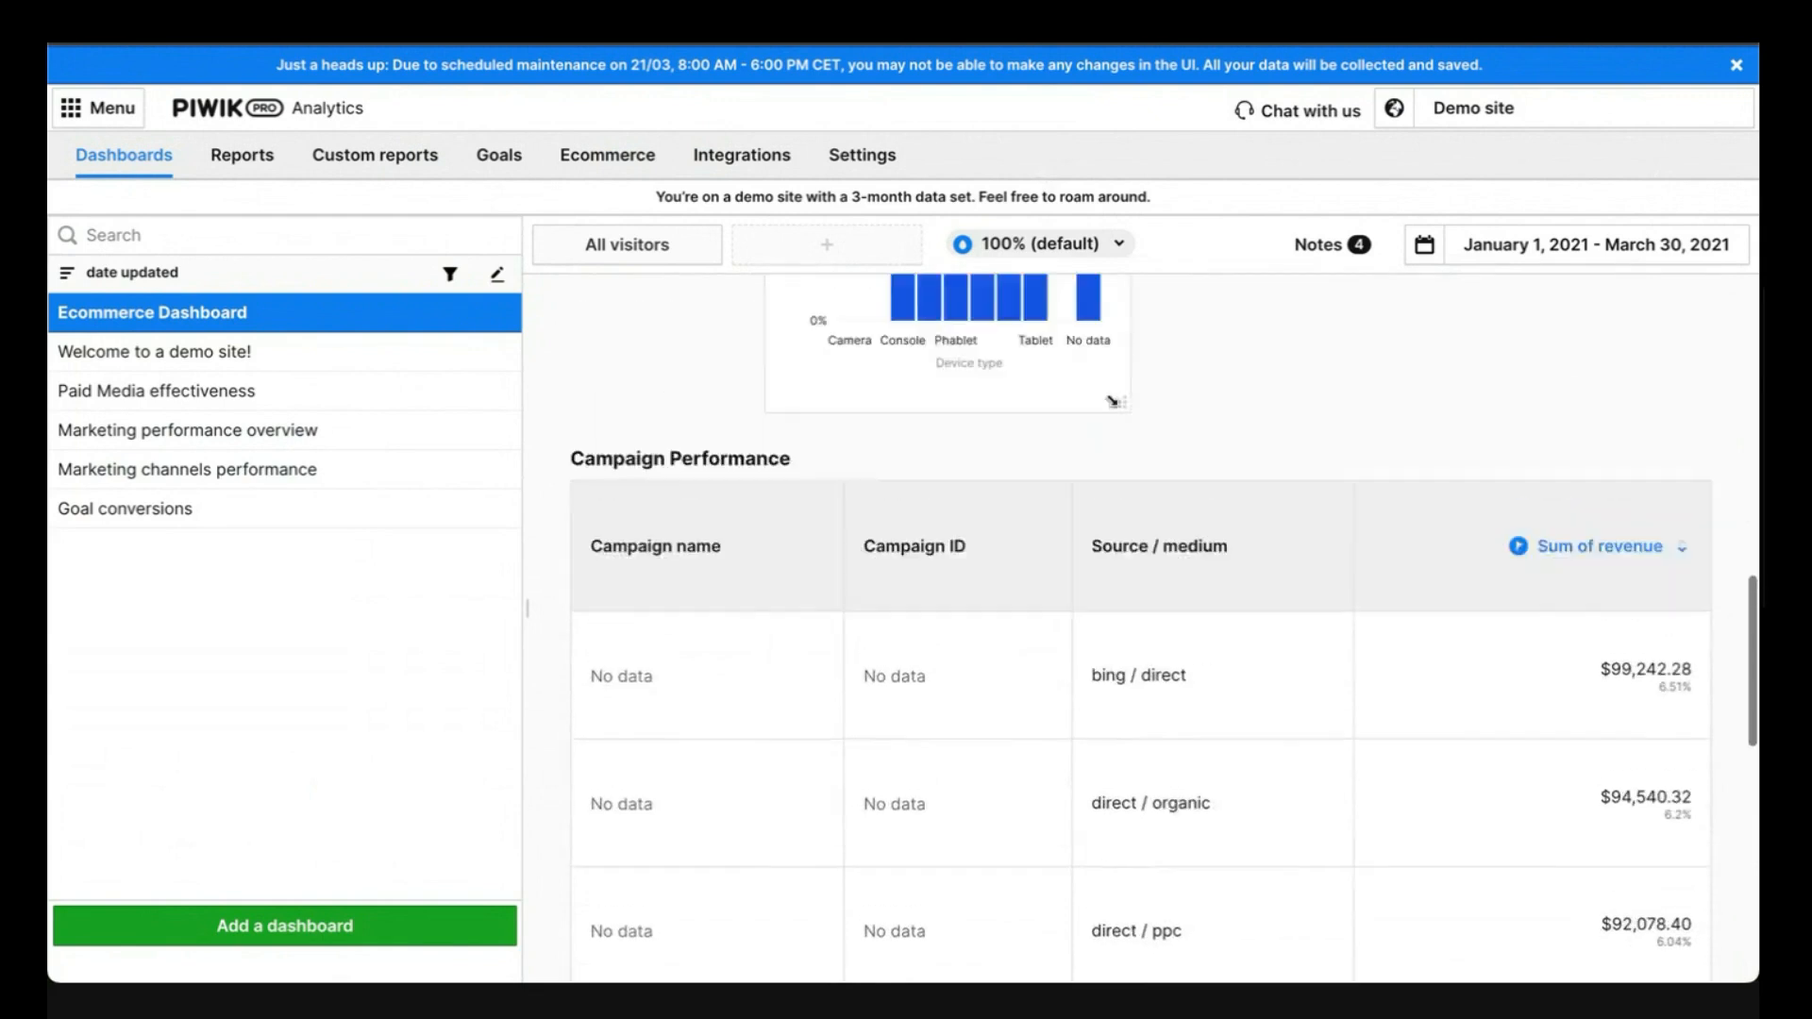
drag(991, 510, 804, 509)
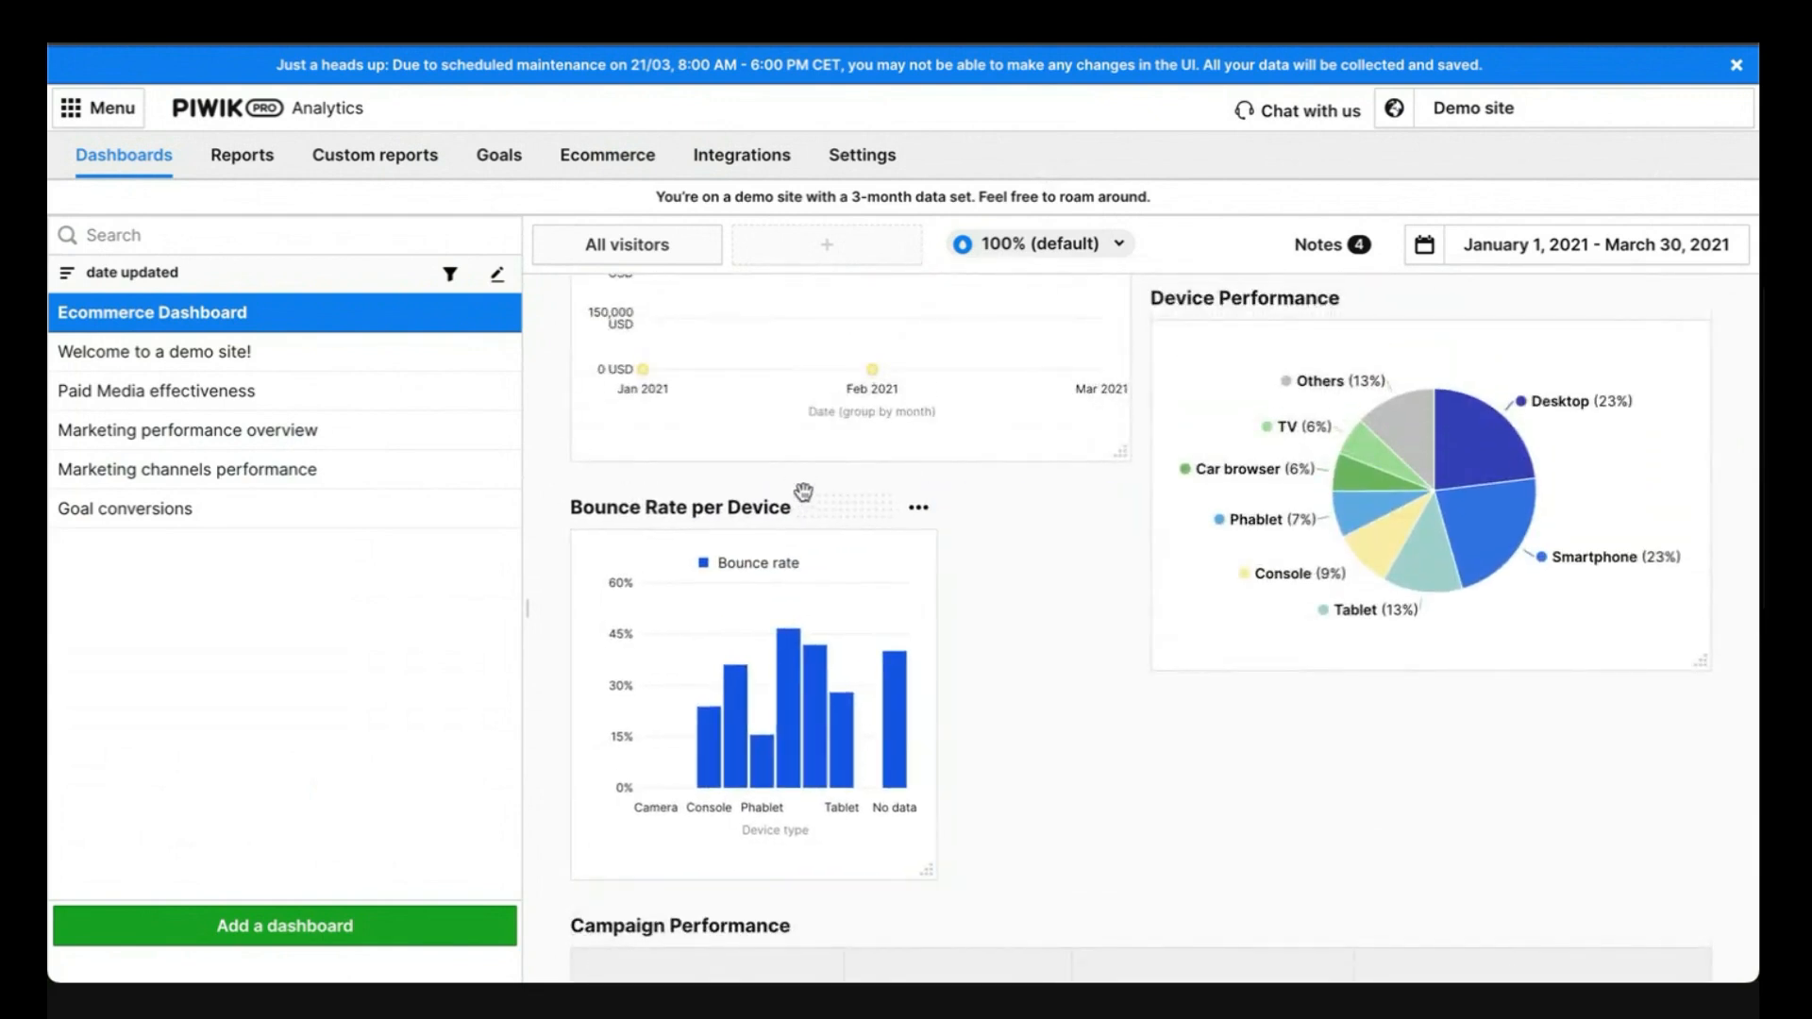
Widen the Bounce Rate per Device chart to match the Monthly Revenue Trends chart above it
drag(928, 872, 1099, 857)
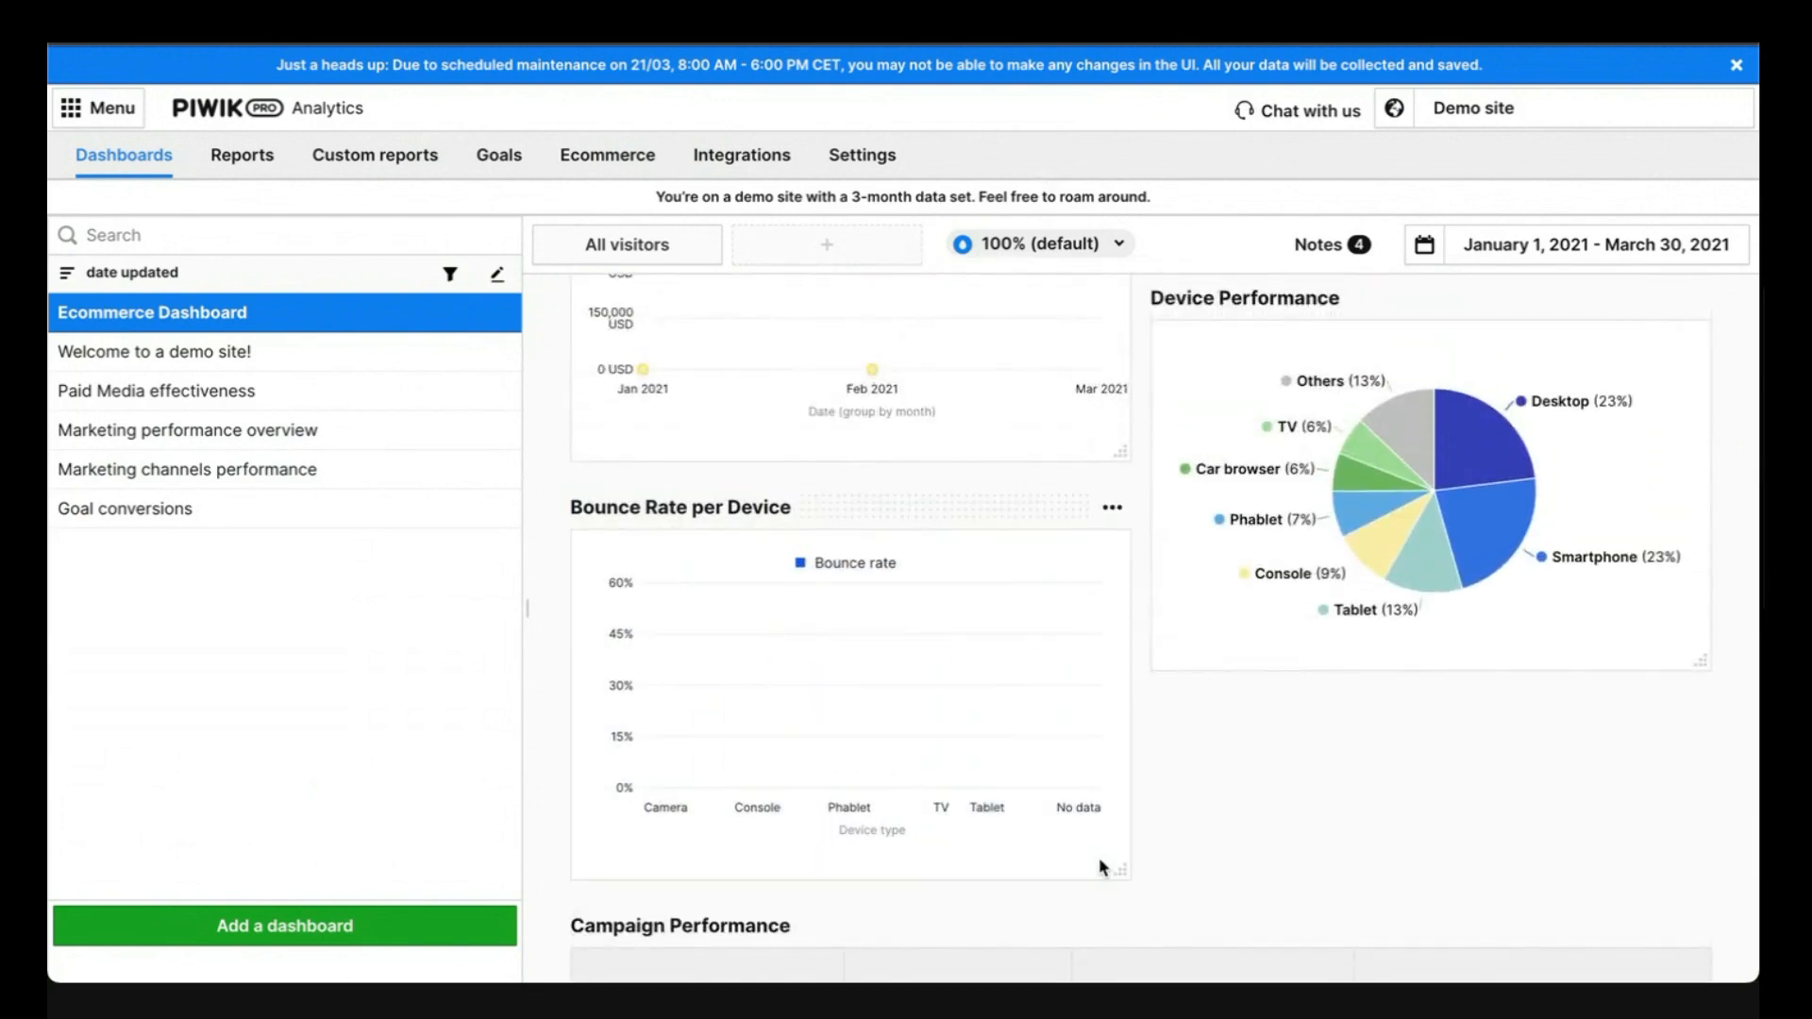
scroll(1180, 831, up, 1)
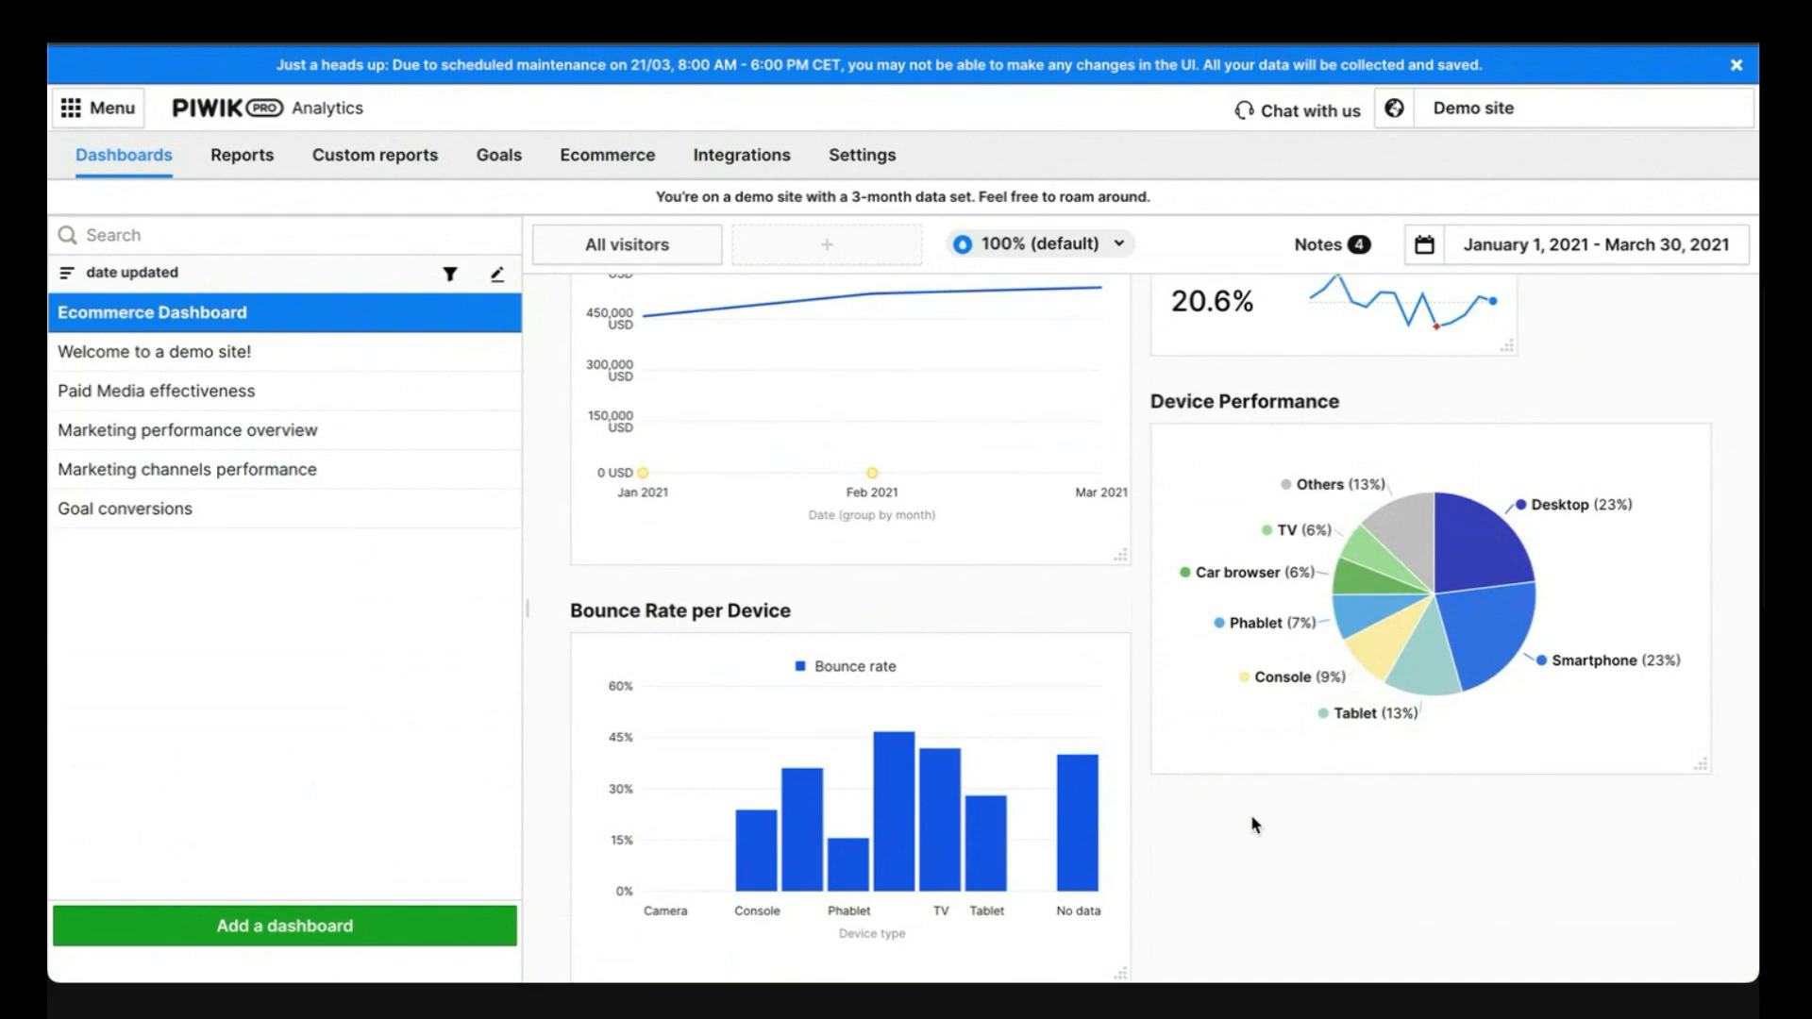
scroll(1252, 821, down, 3)
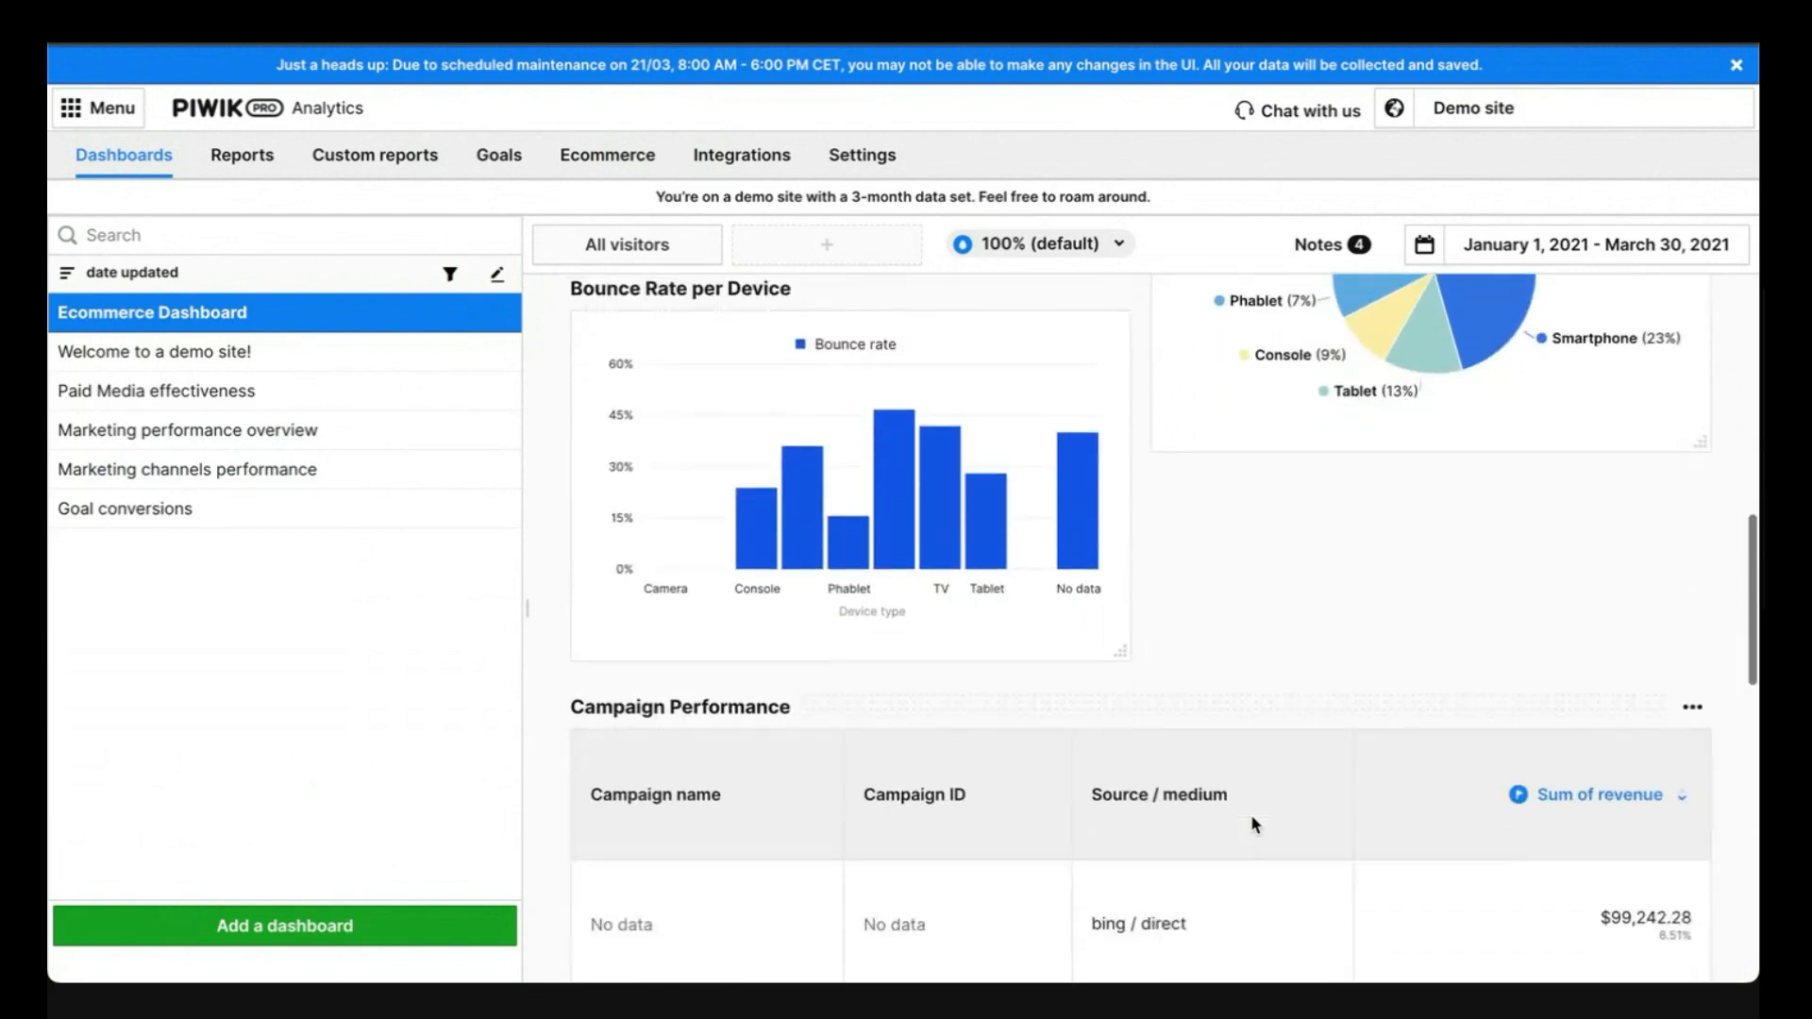
Add a map widget named "Order per Country" with Country as its dimension
scroll(1128, 599, up, 9)
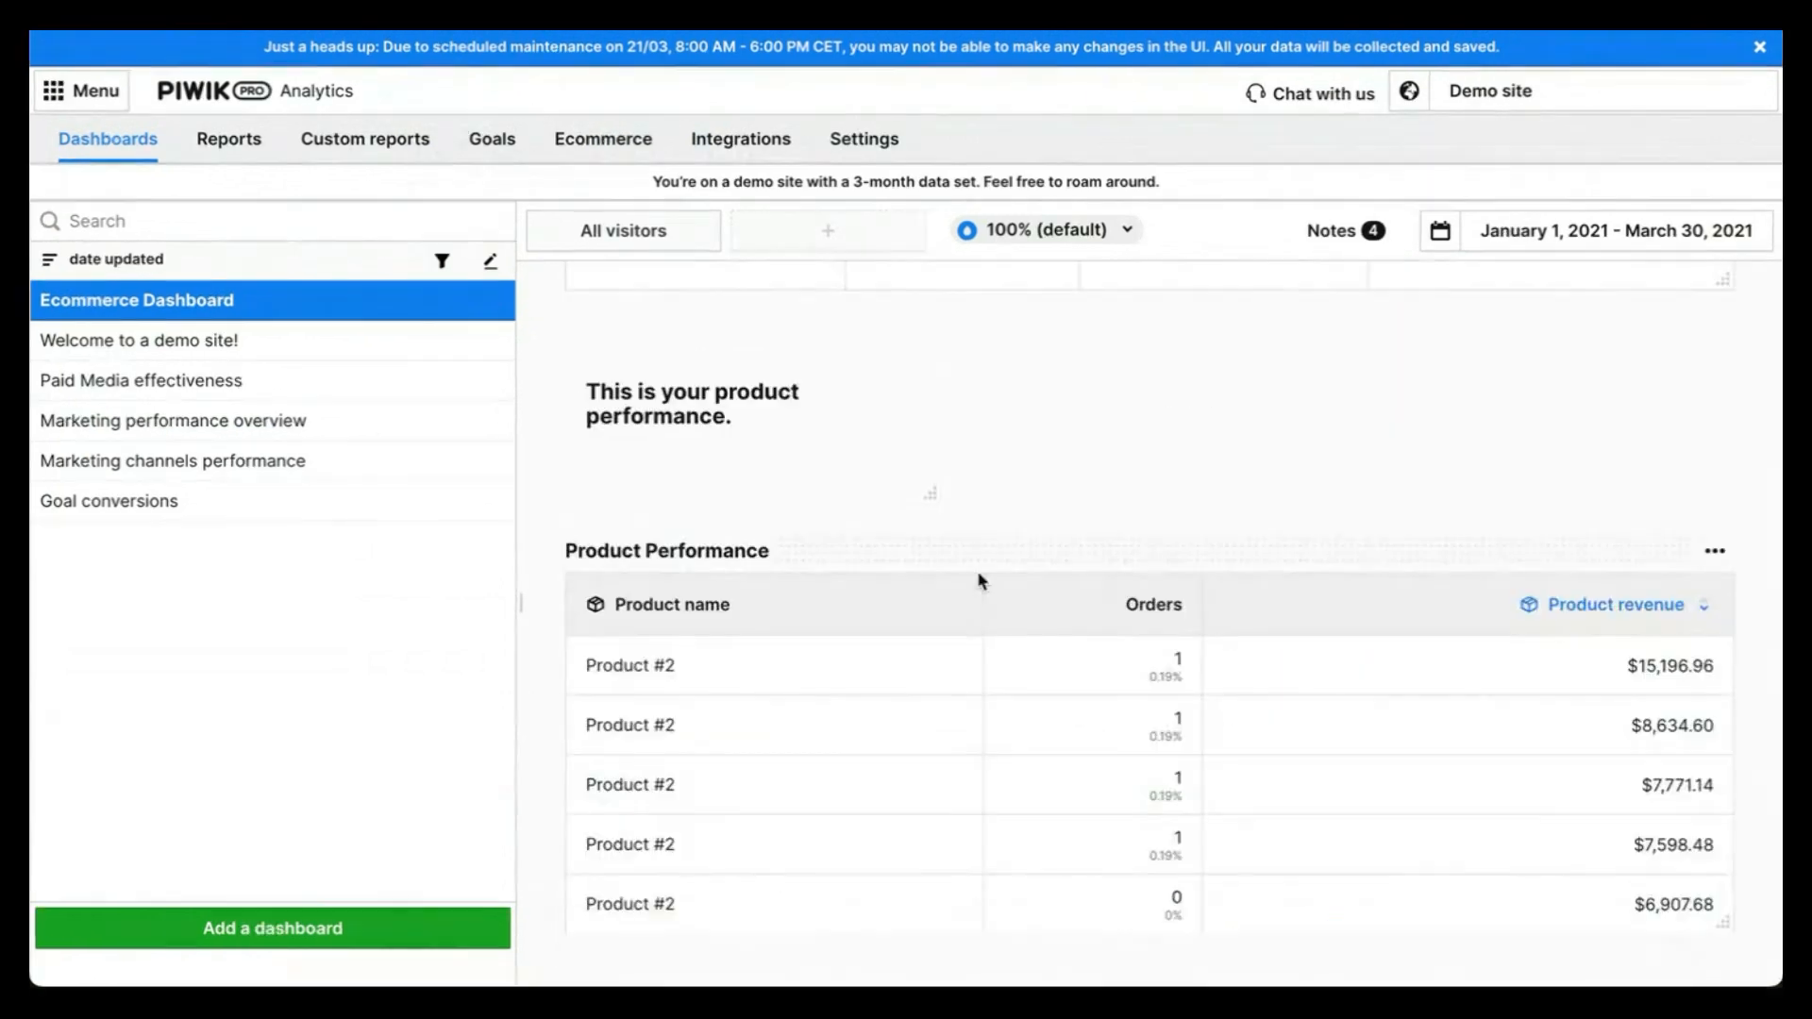
scroll(982, 581, up, 15)
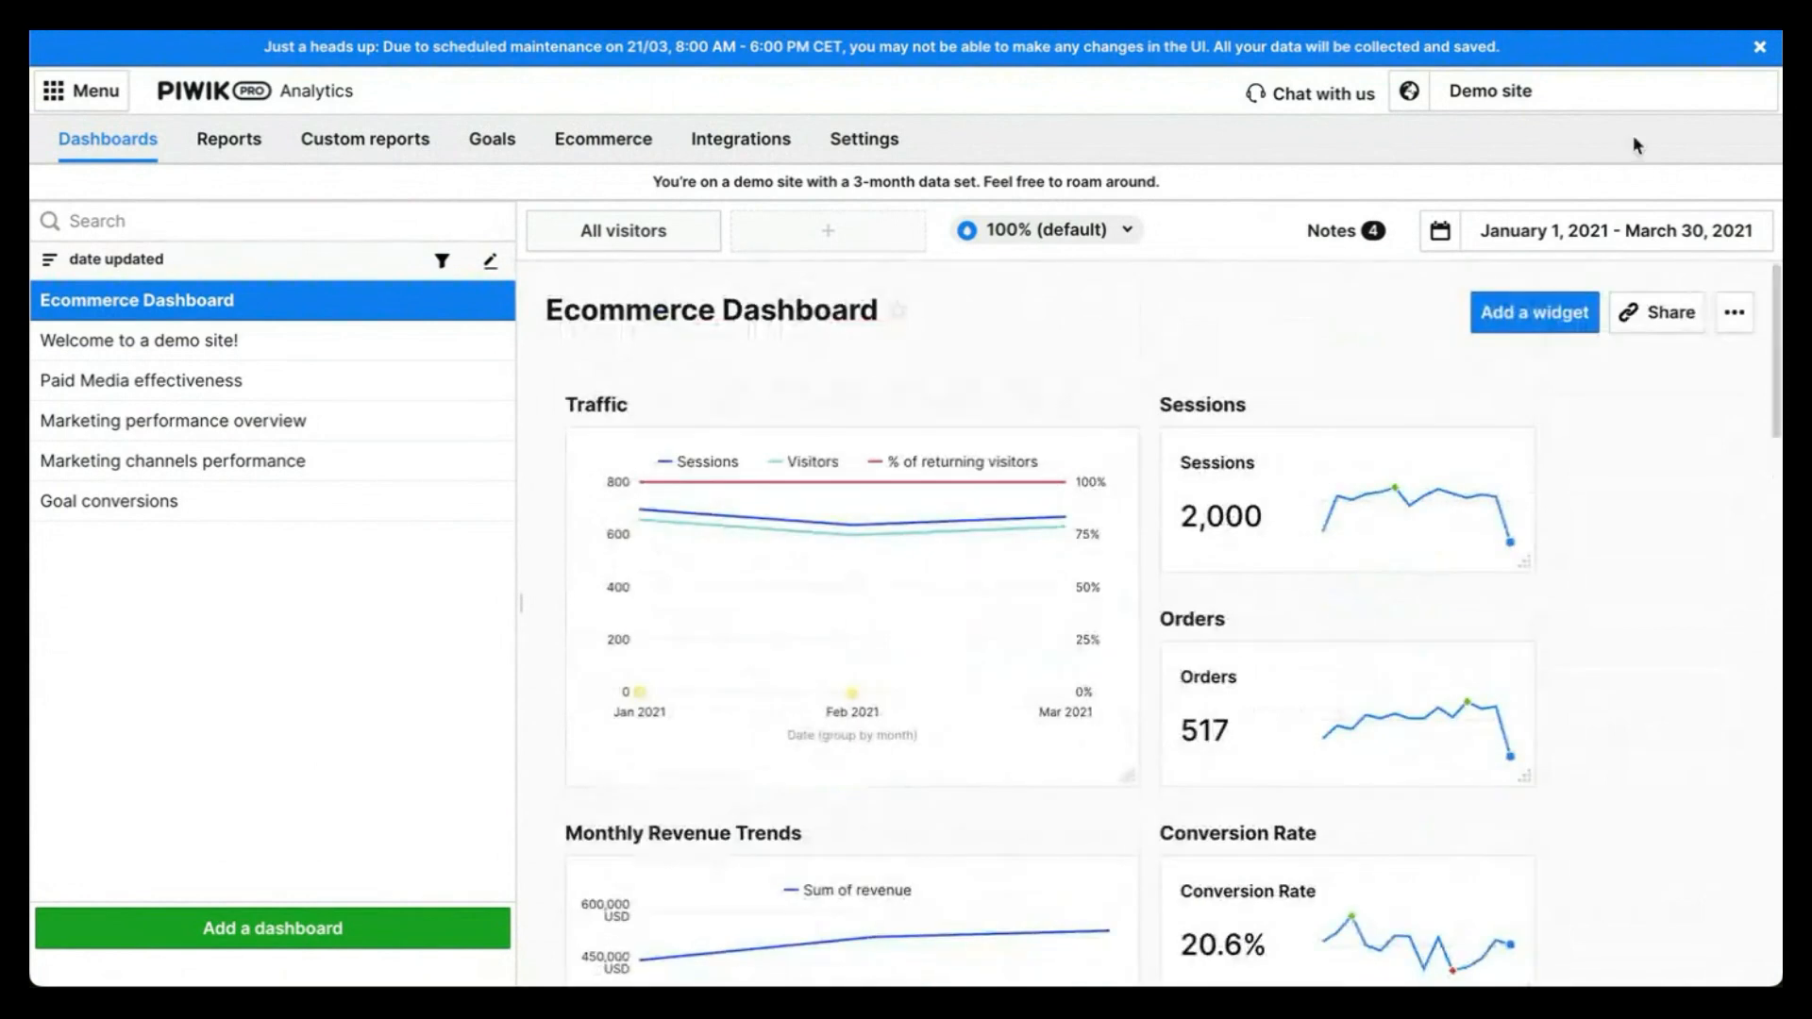
click(1548, 313)
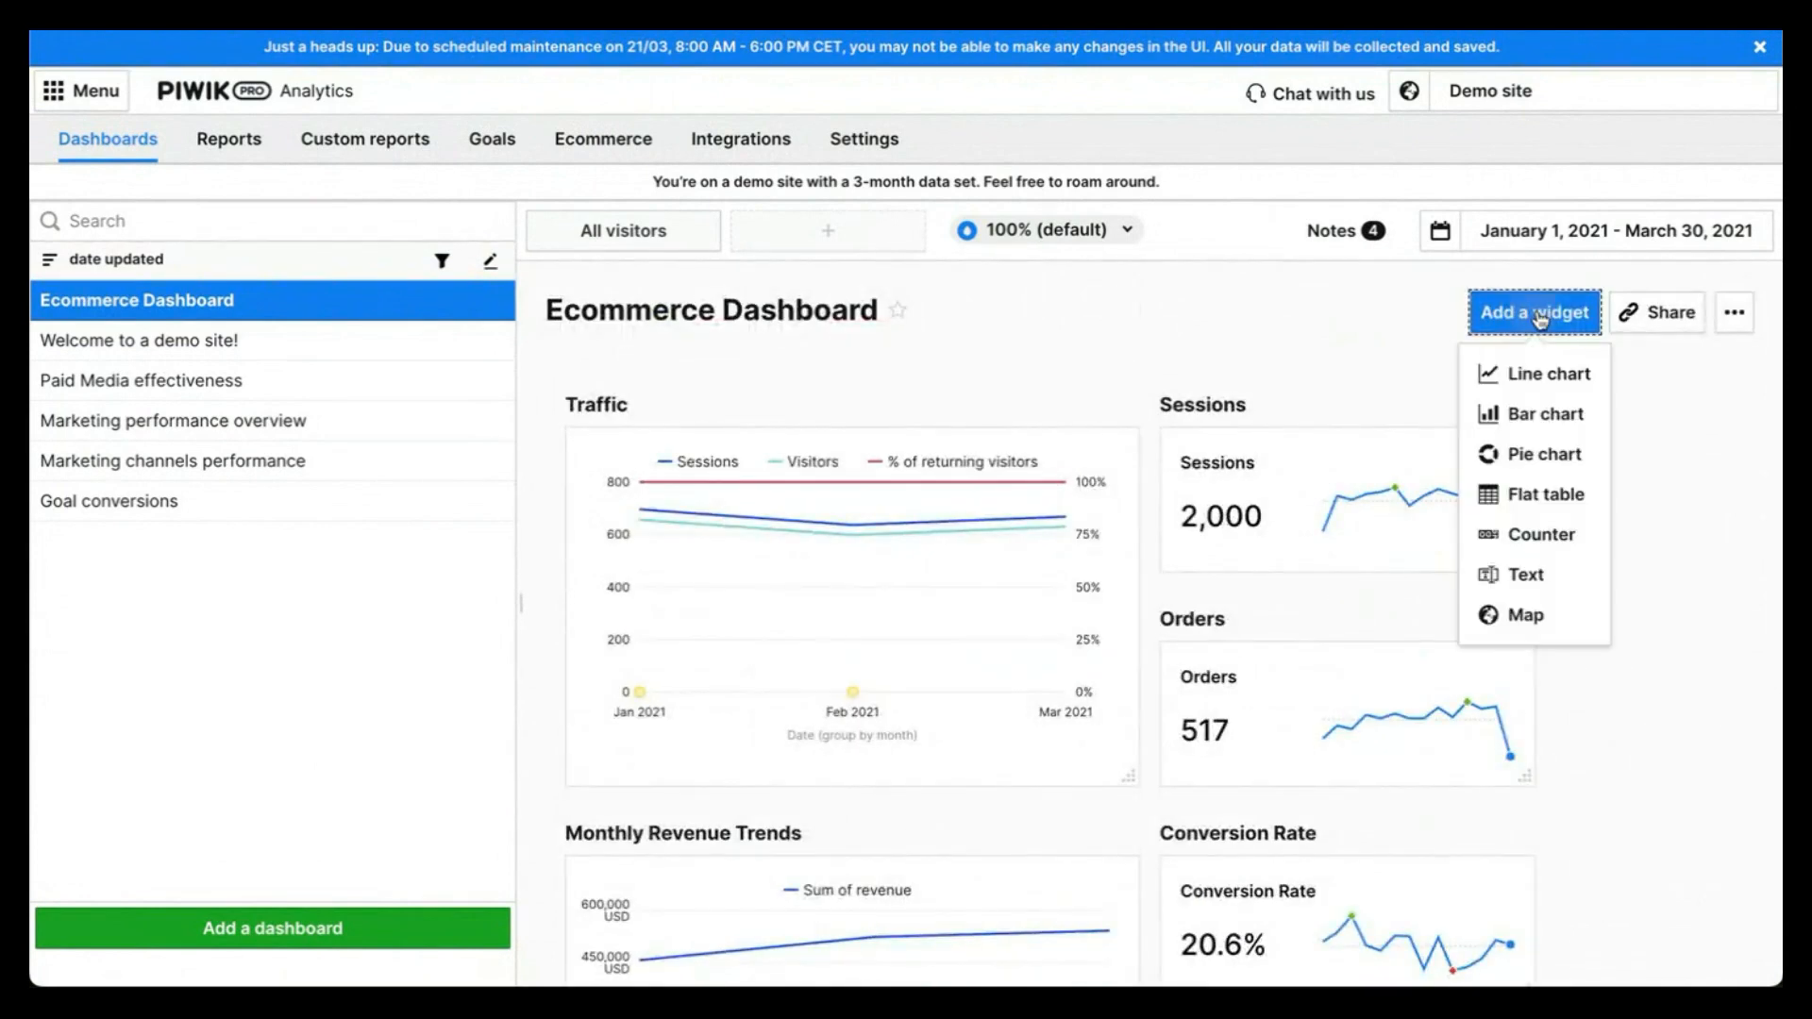
click(1552, 616)
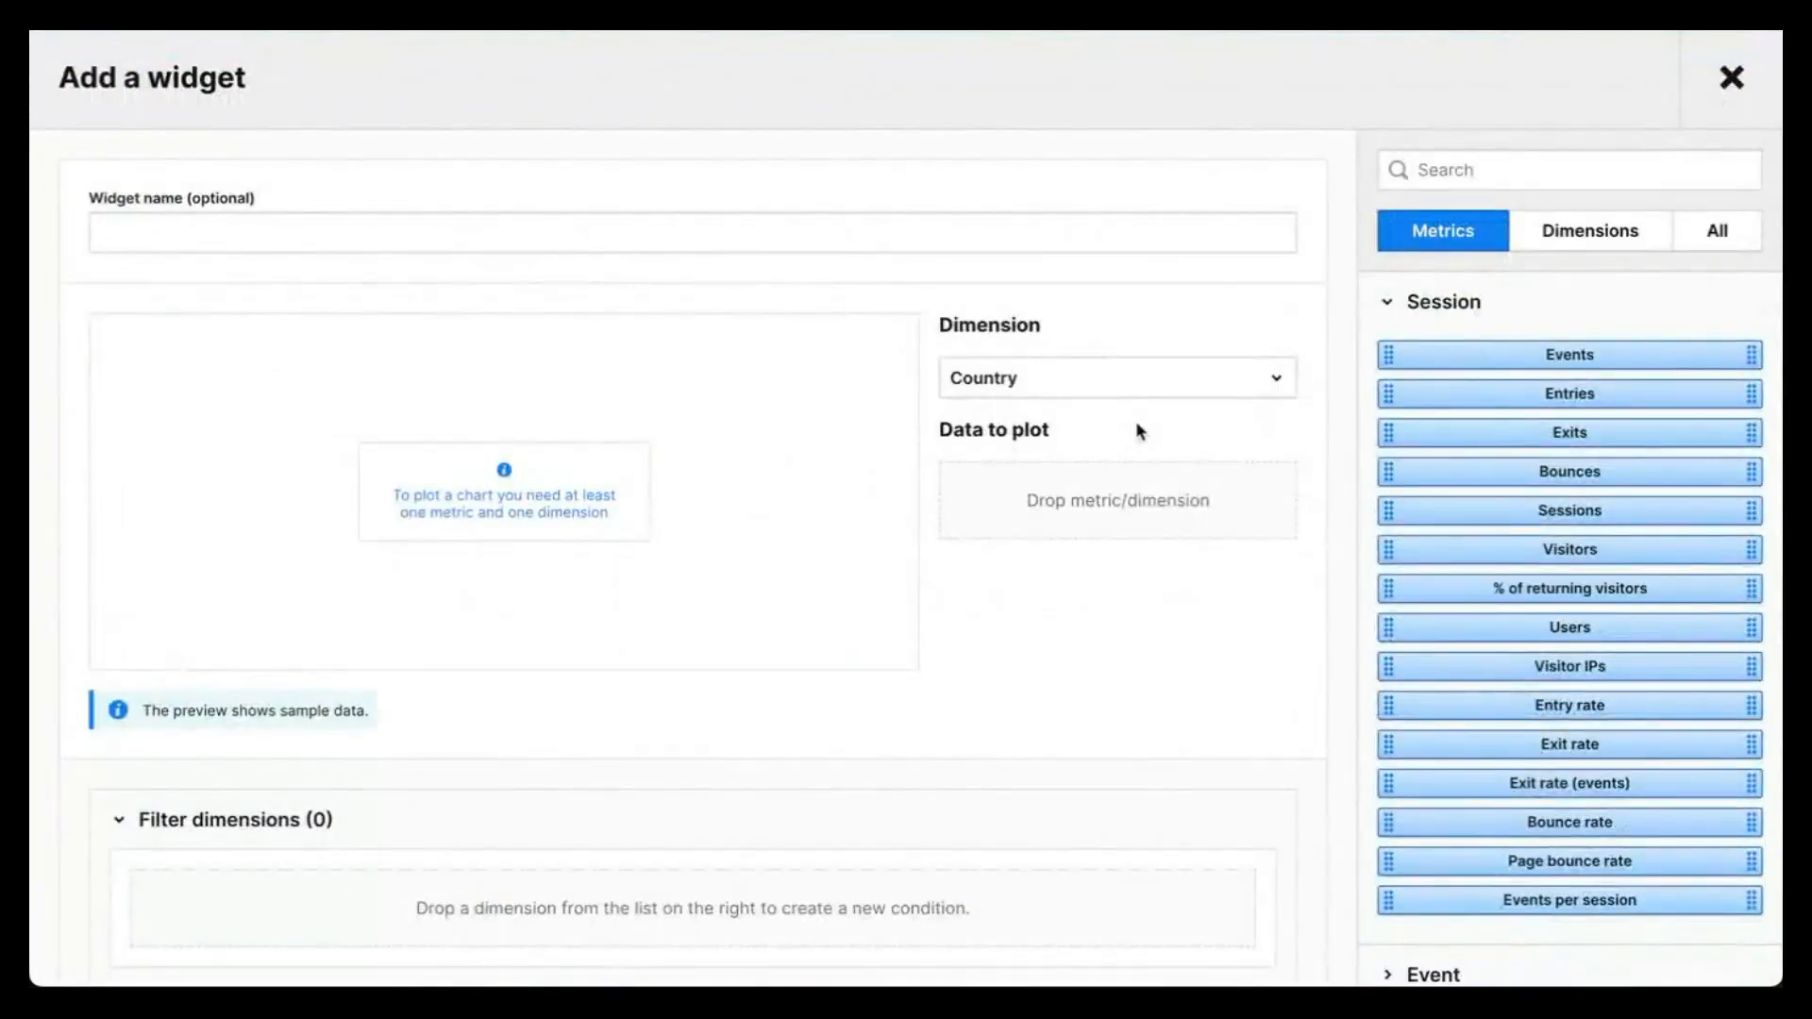
click(606, 234)
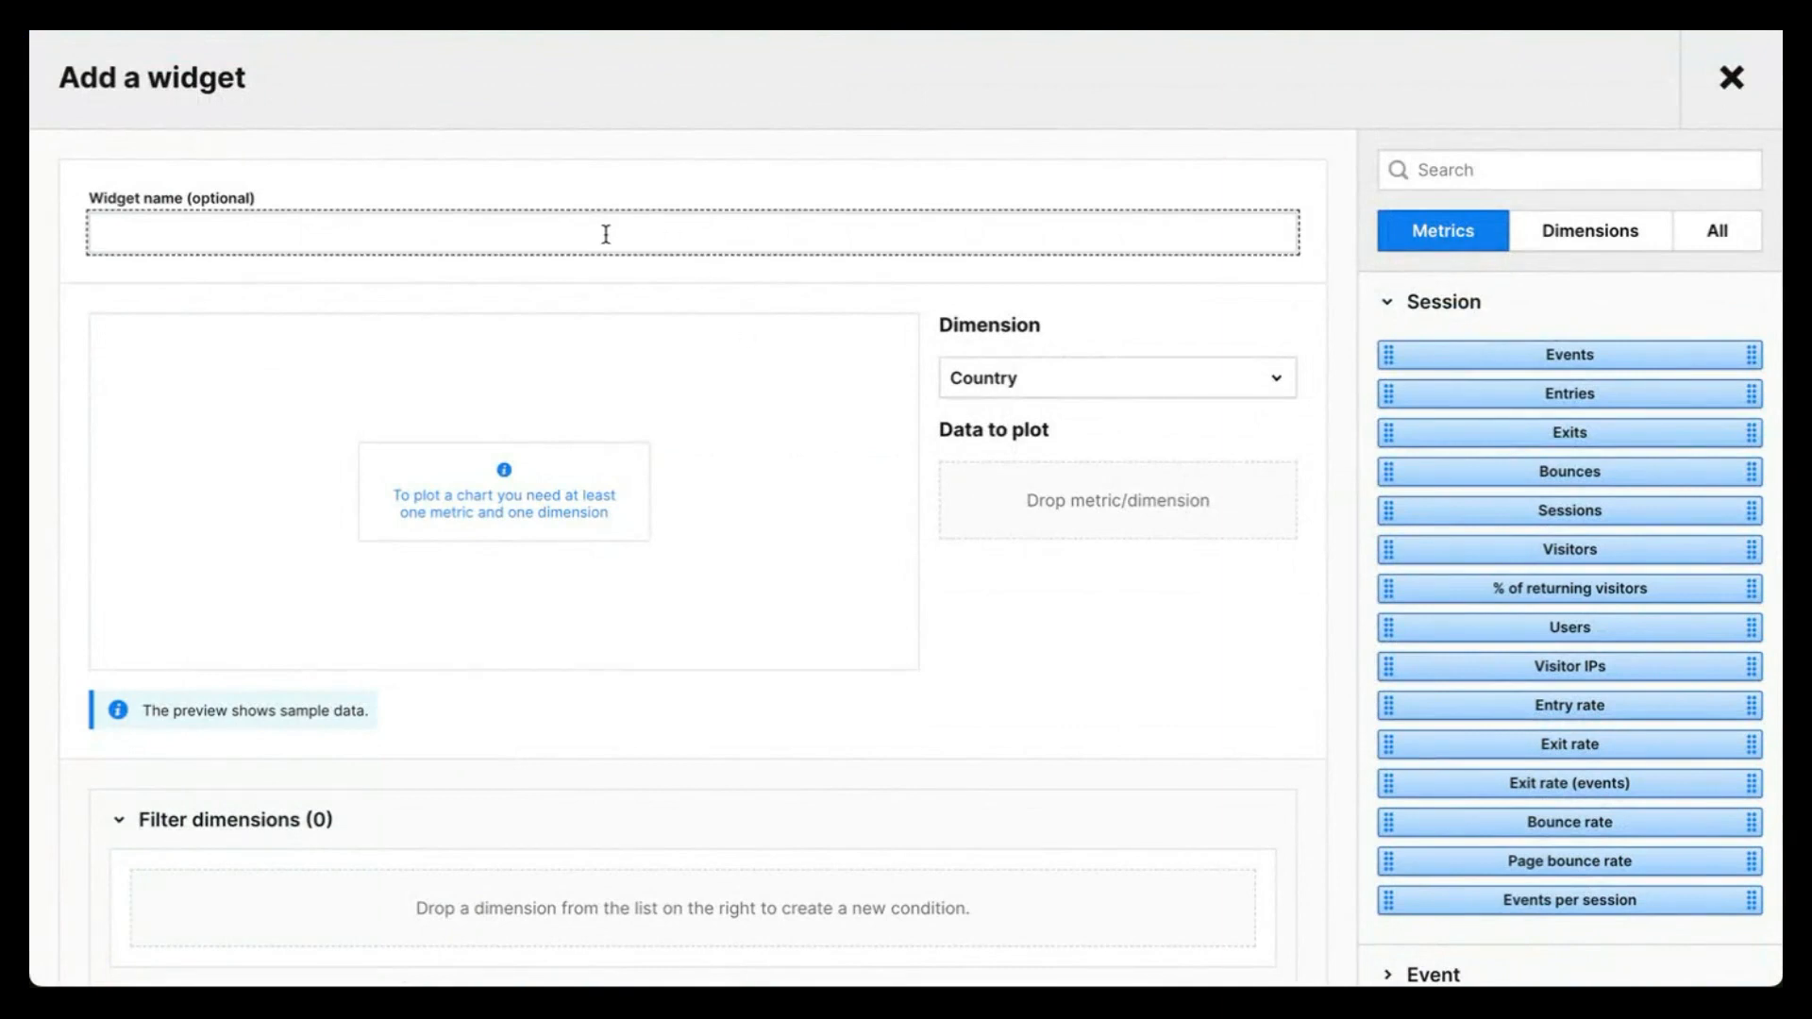
text(Order per Country)
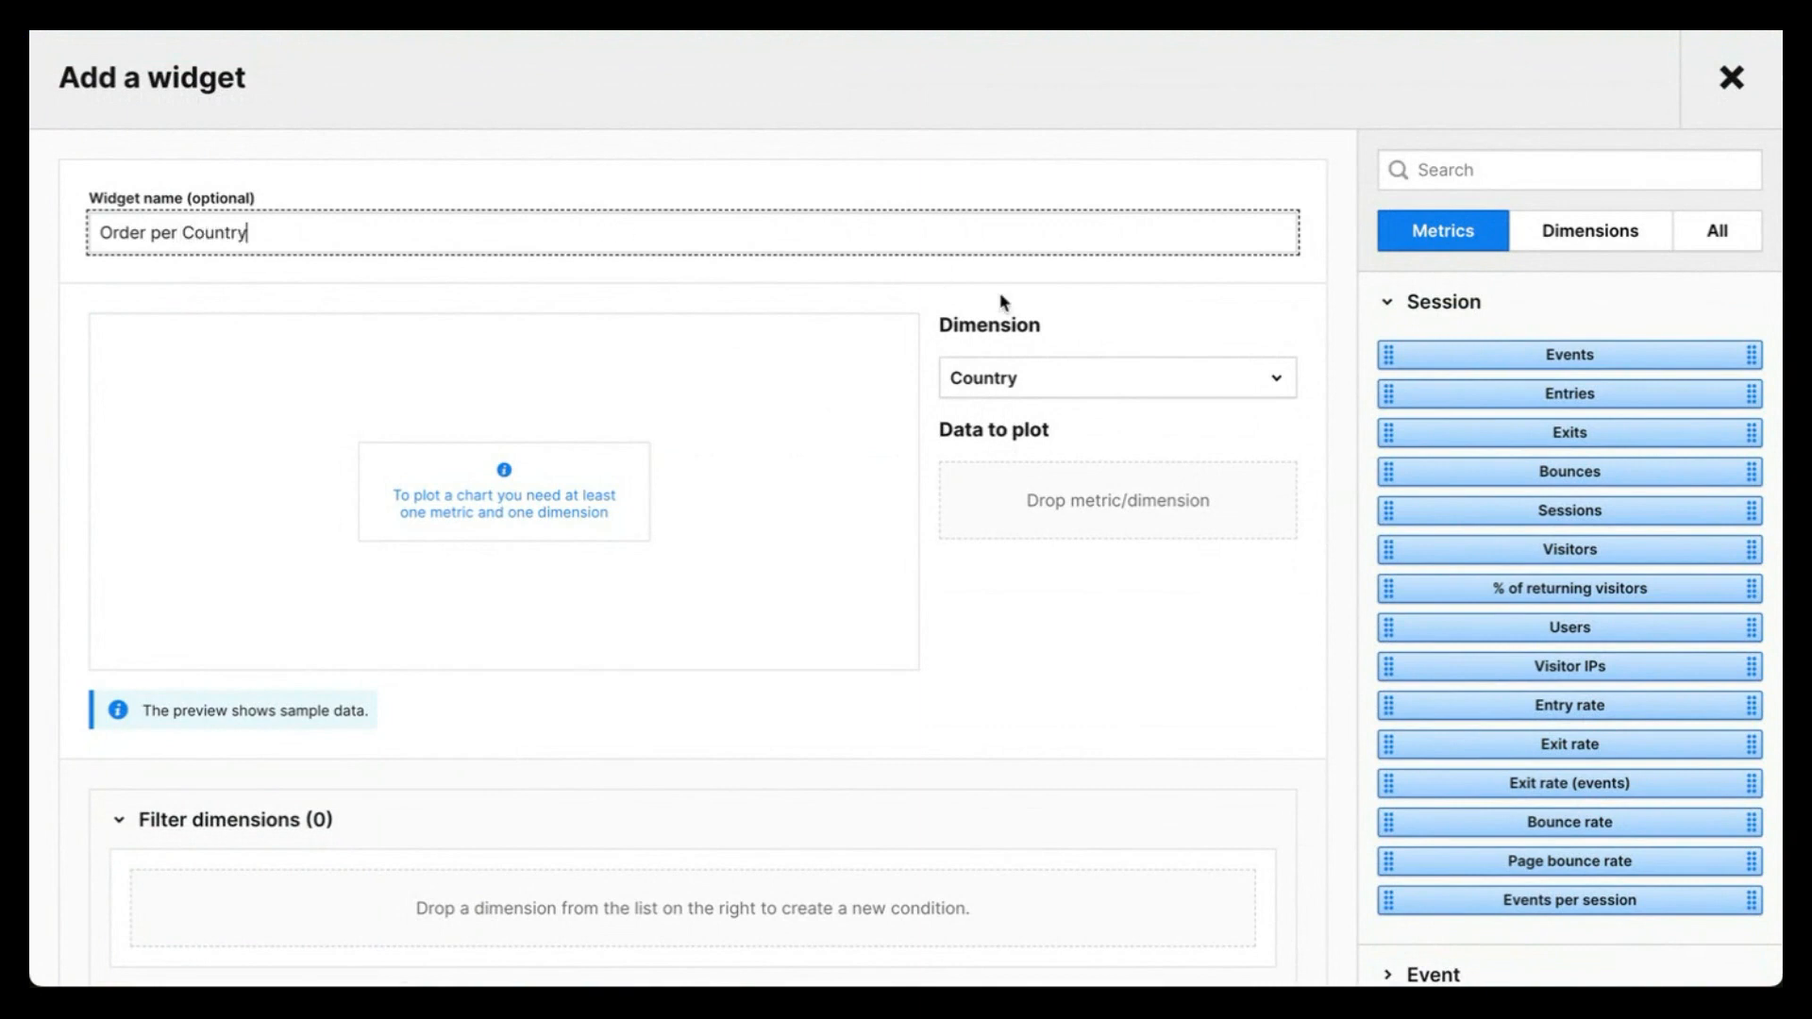
click(1101, 379)
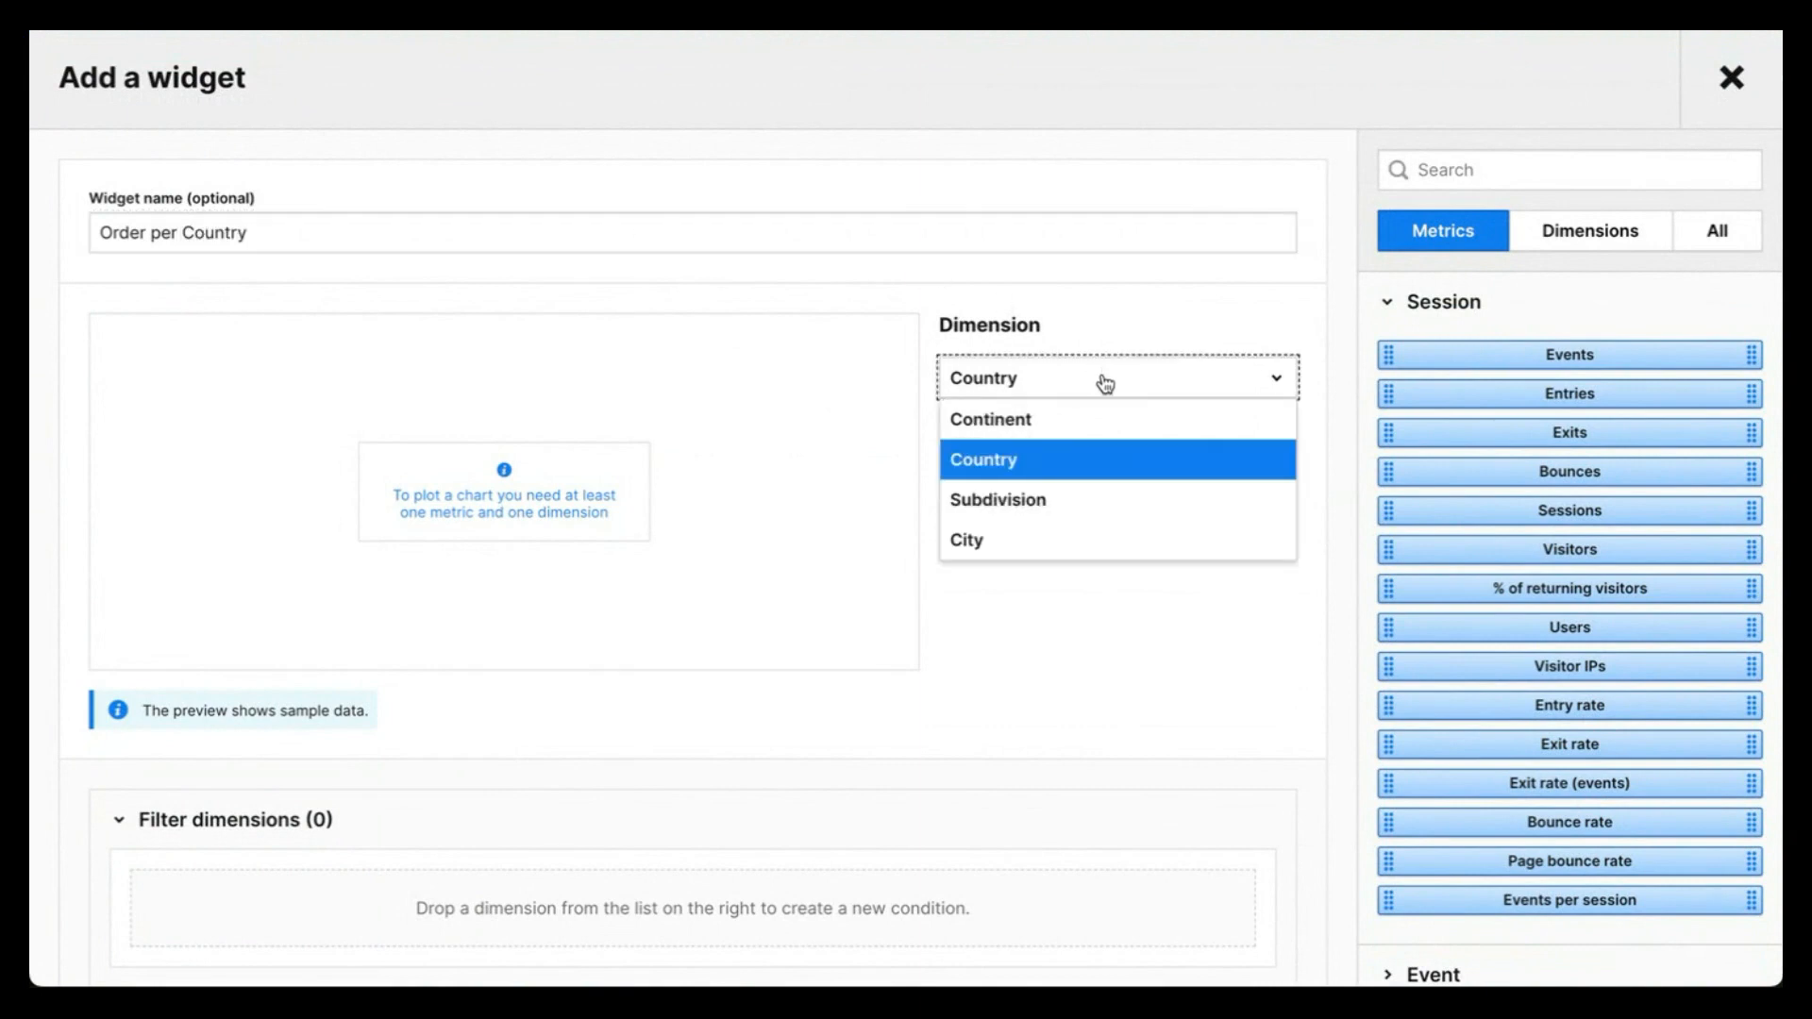
click(1108, 463)
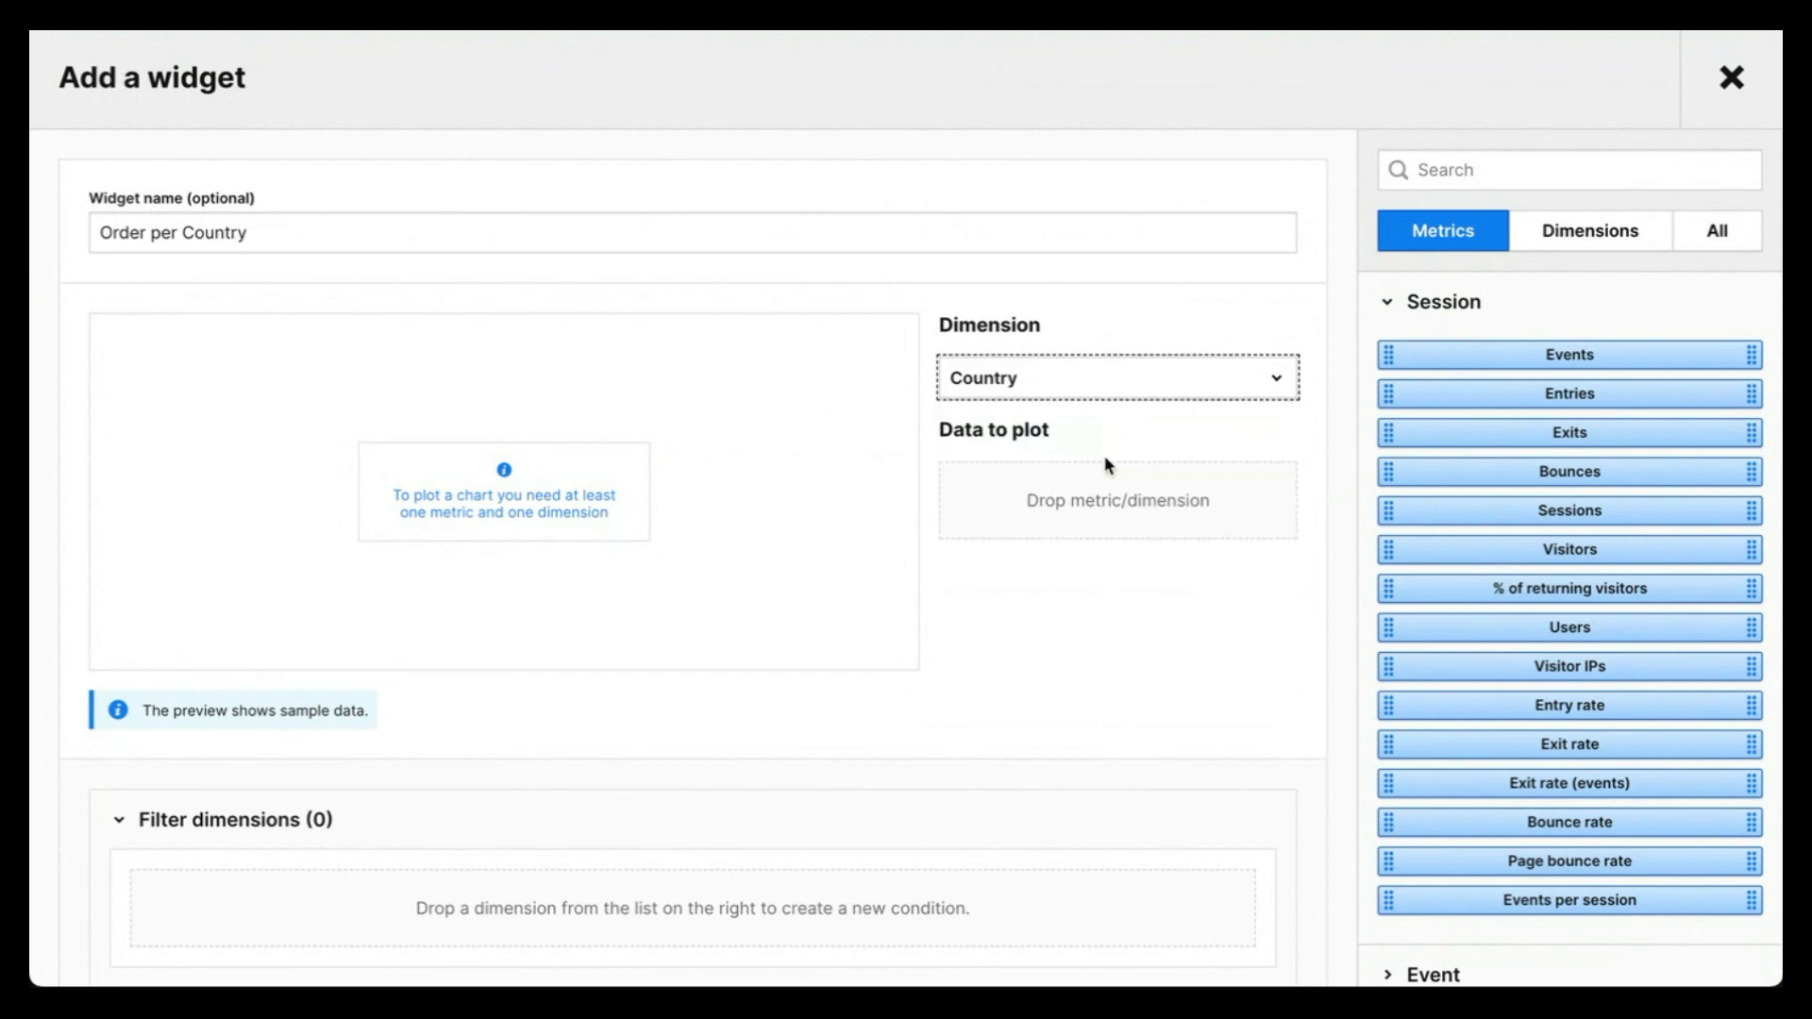
Plot the Orders metric on the Order per Country map and save the widget
click(1439, 163)
text(o)
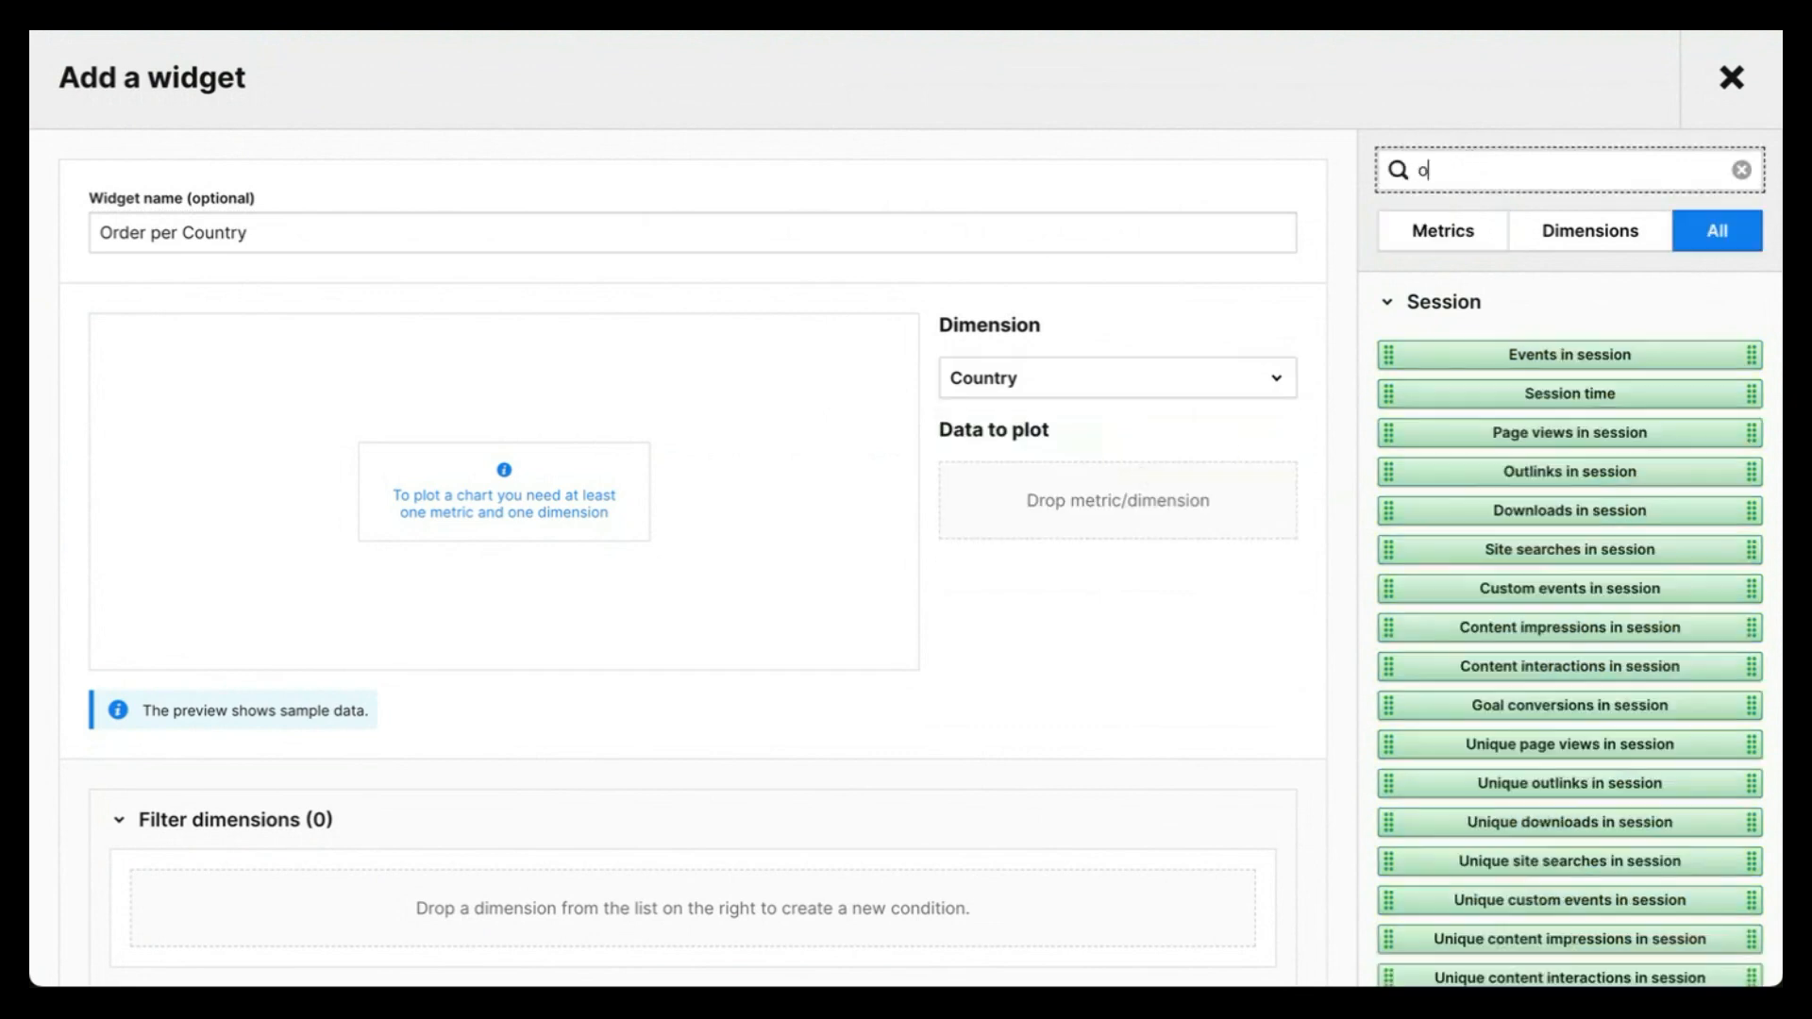
text(rder)
drag(1555, 601, 1104, 502)
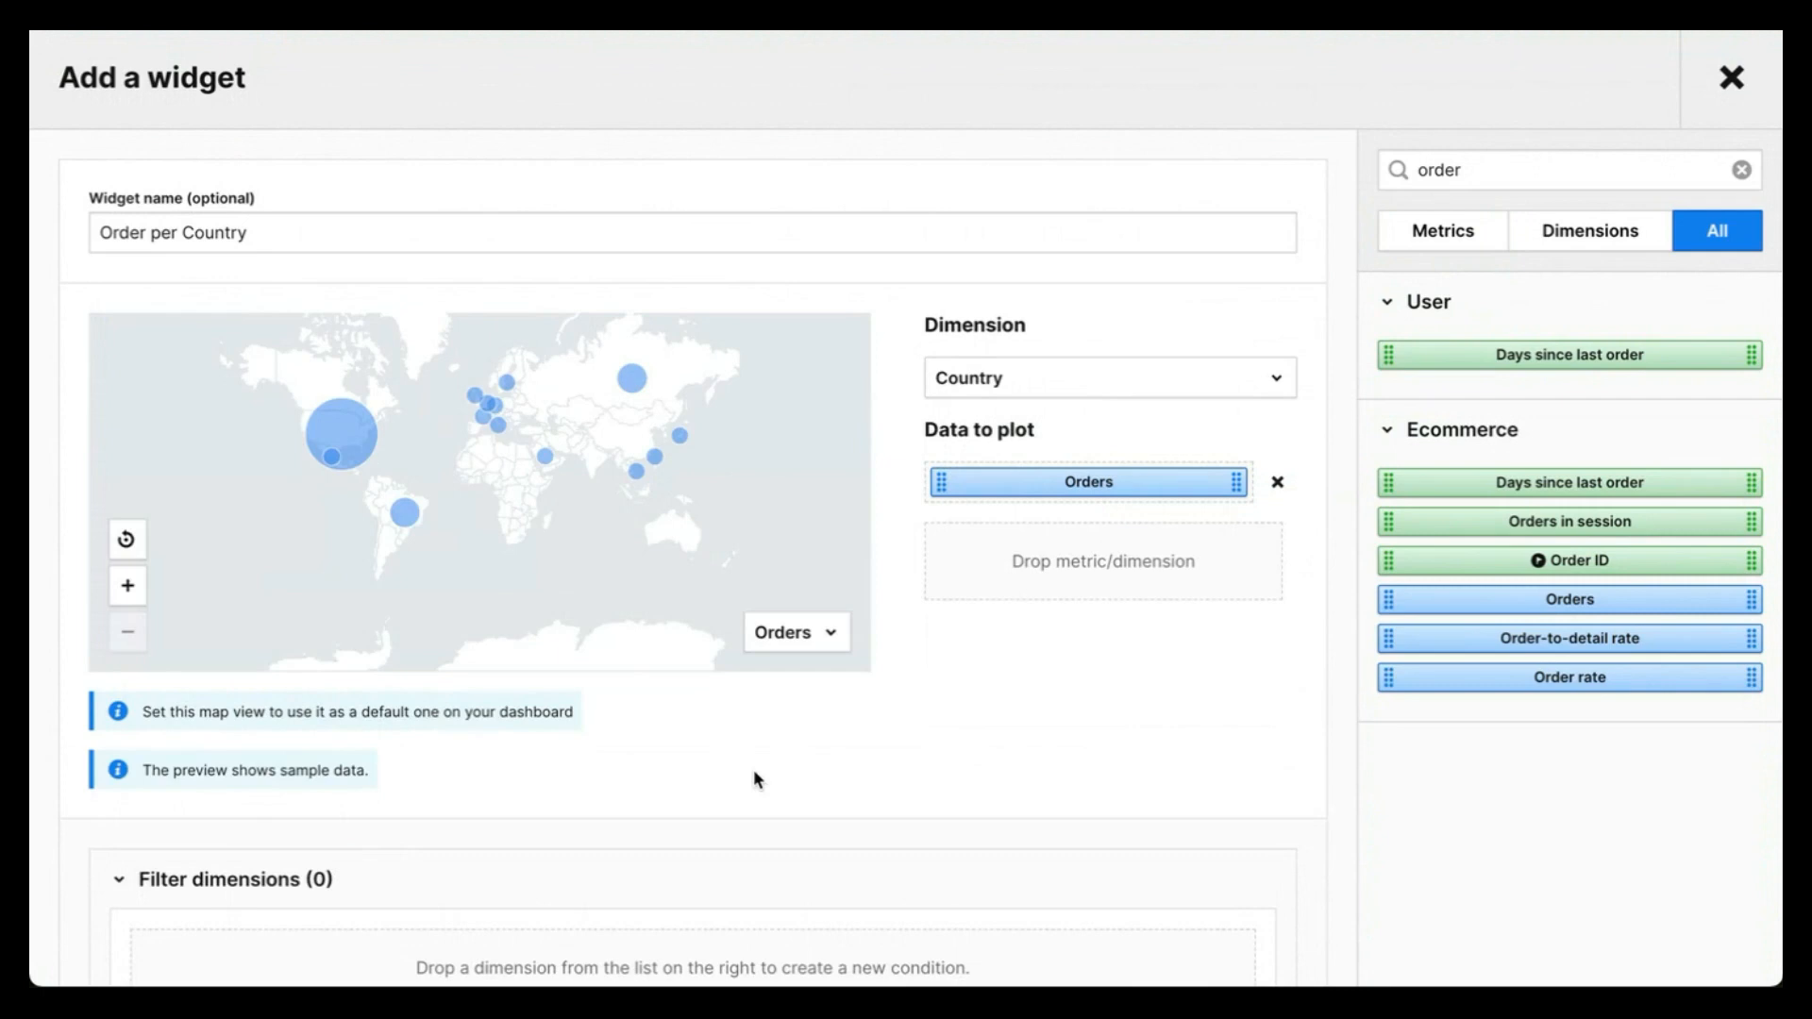
scroll(754, 772, down, 5)
click(140, 899)
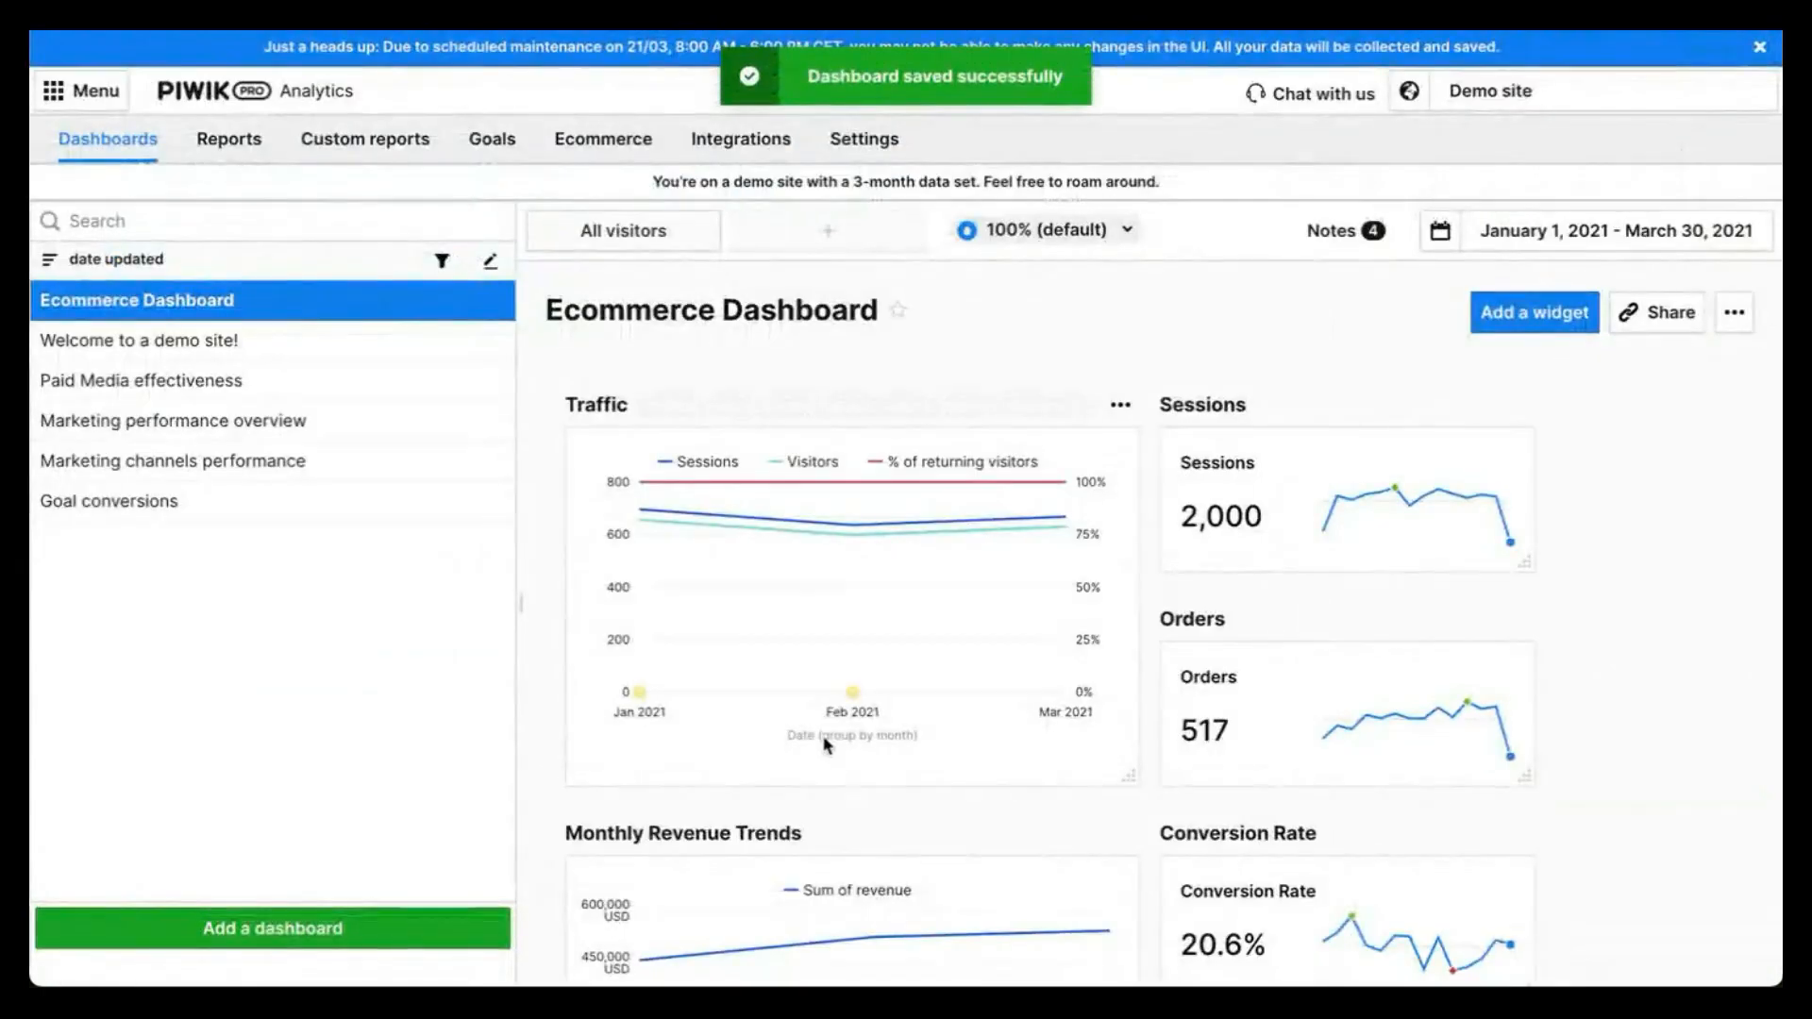
Widen the Order per Country map beneath the product table so the whole world fits in view
scroll(824, 745, down, 20)
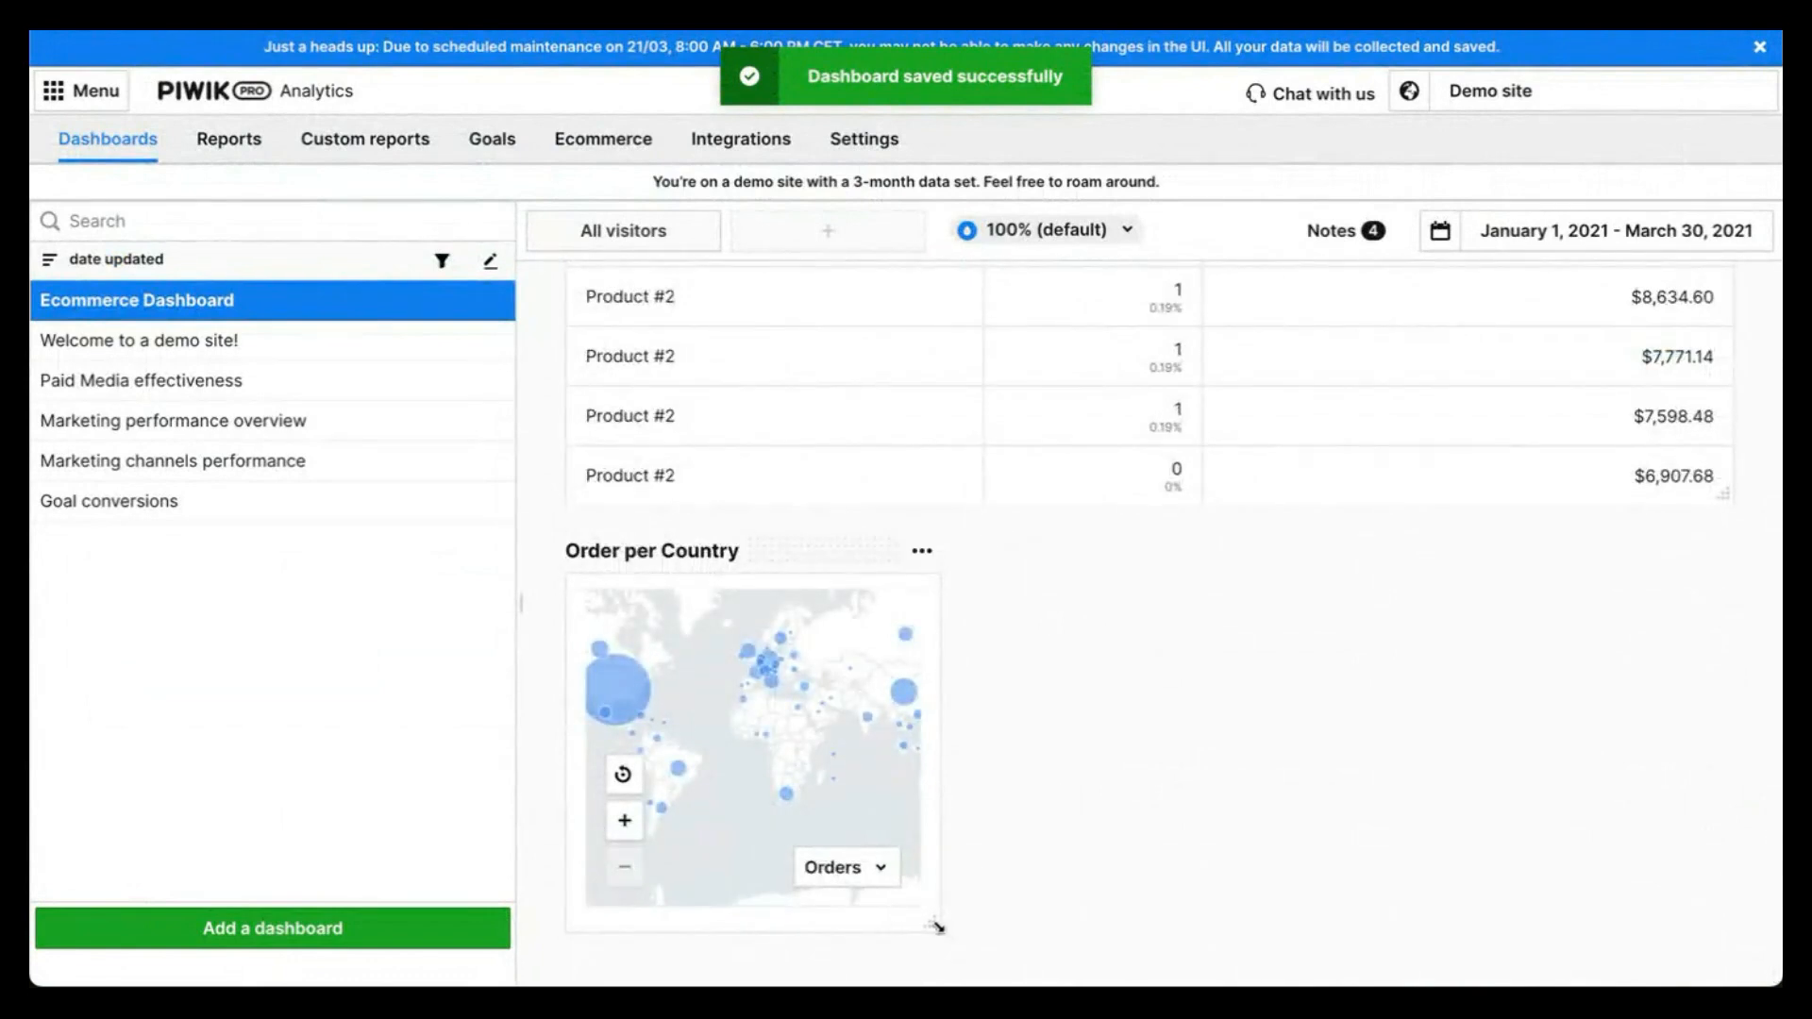
drag(936, 926, 1127, 929)
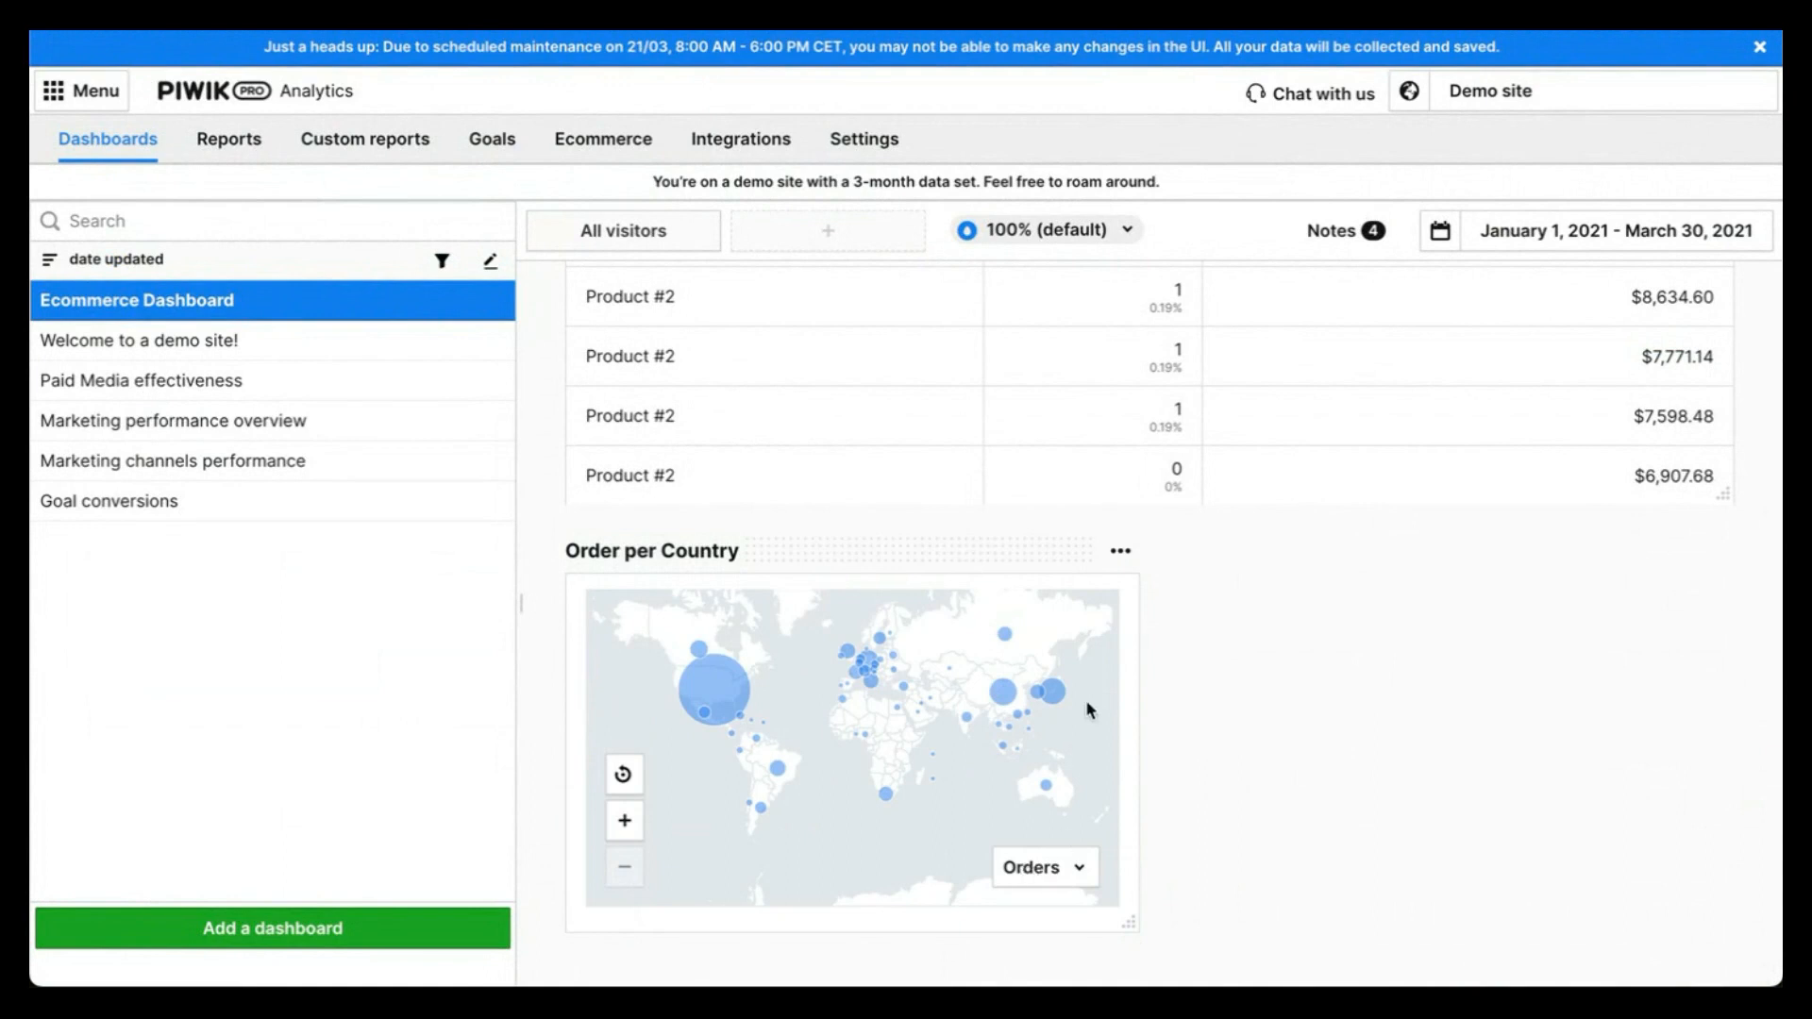
Open the Order per Country widget for editing at its dimension filters
click(1127, 563)
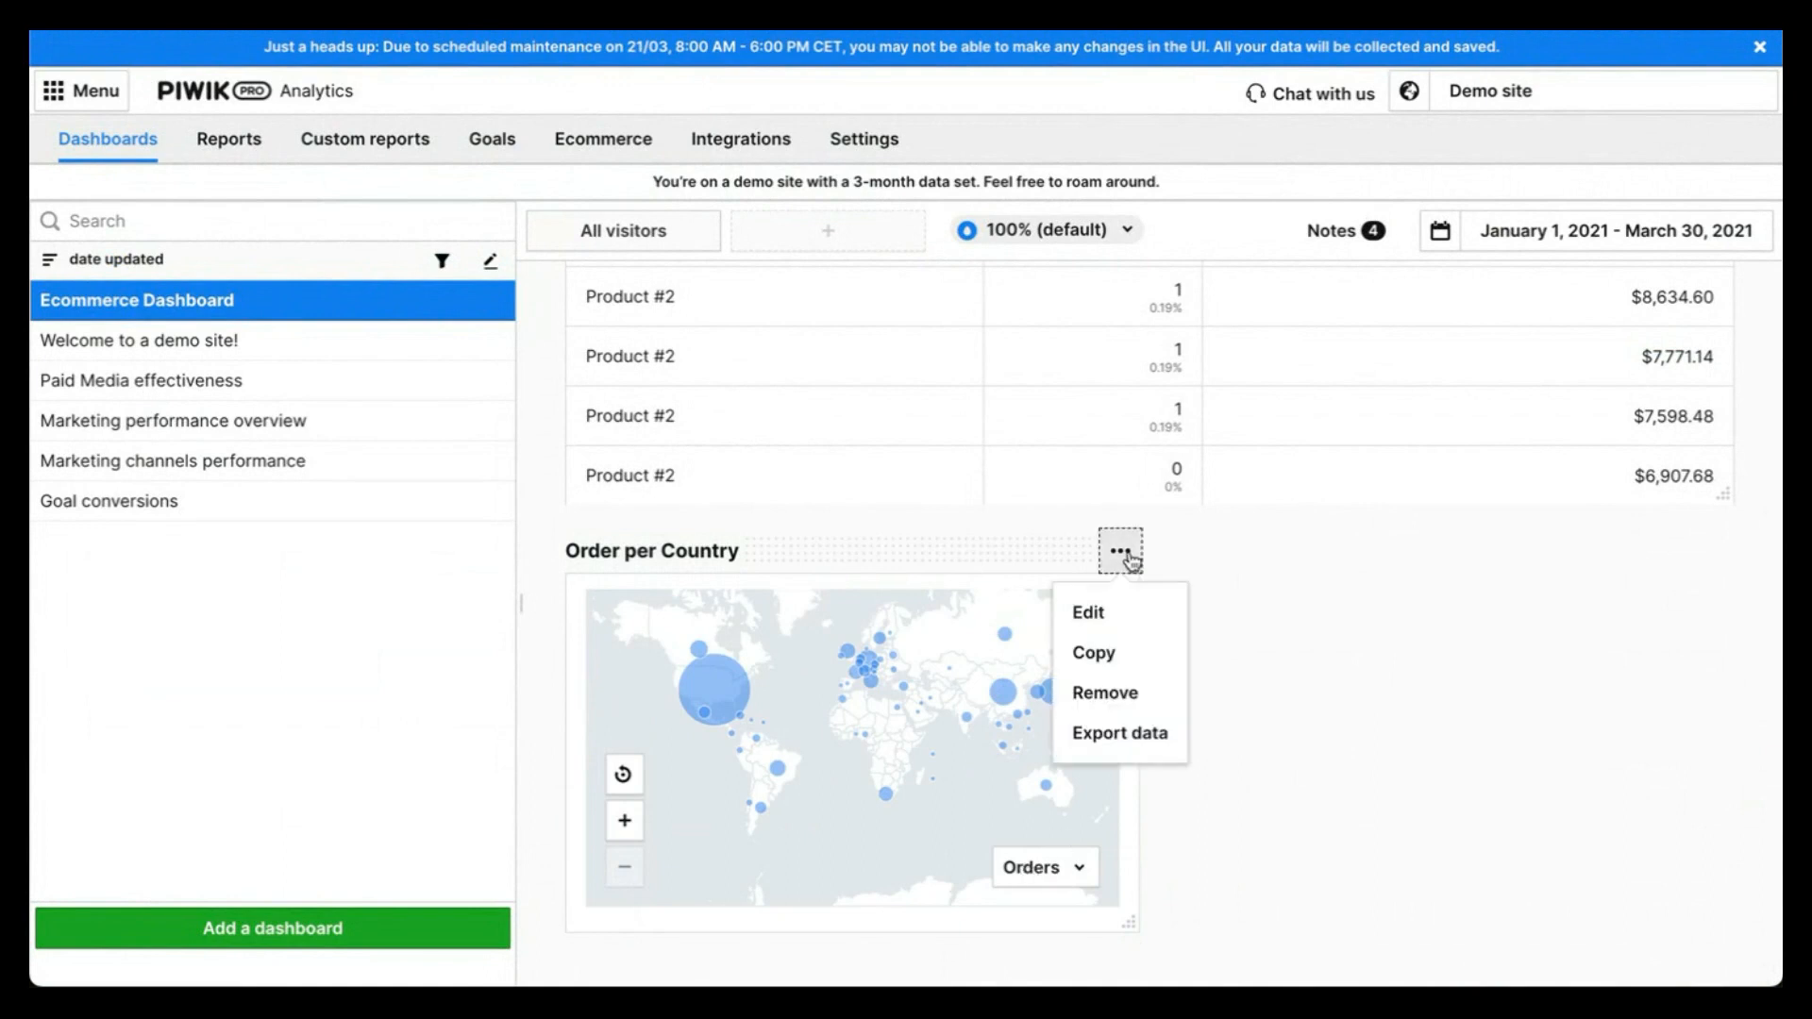
click(1125, 617)
scroll(732, 606, down, 1)
scroll(567, 586, down, 5)
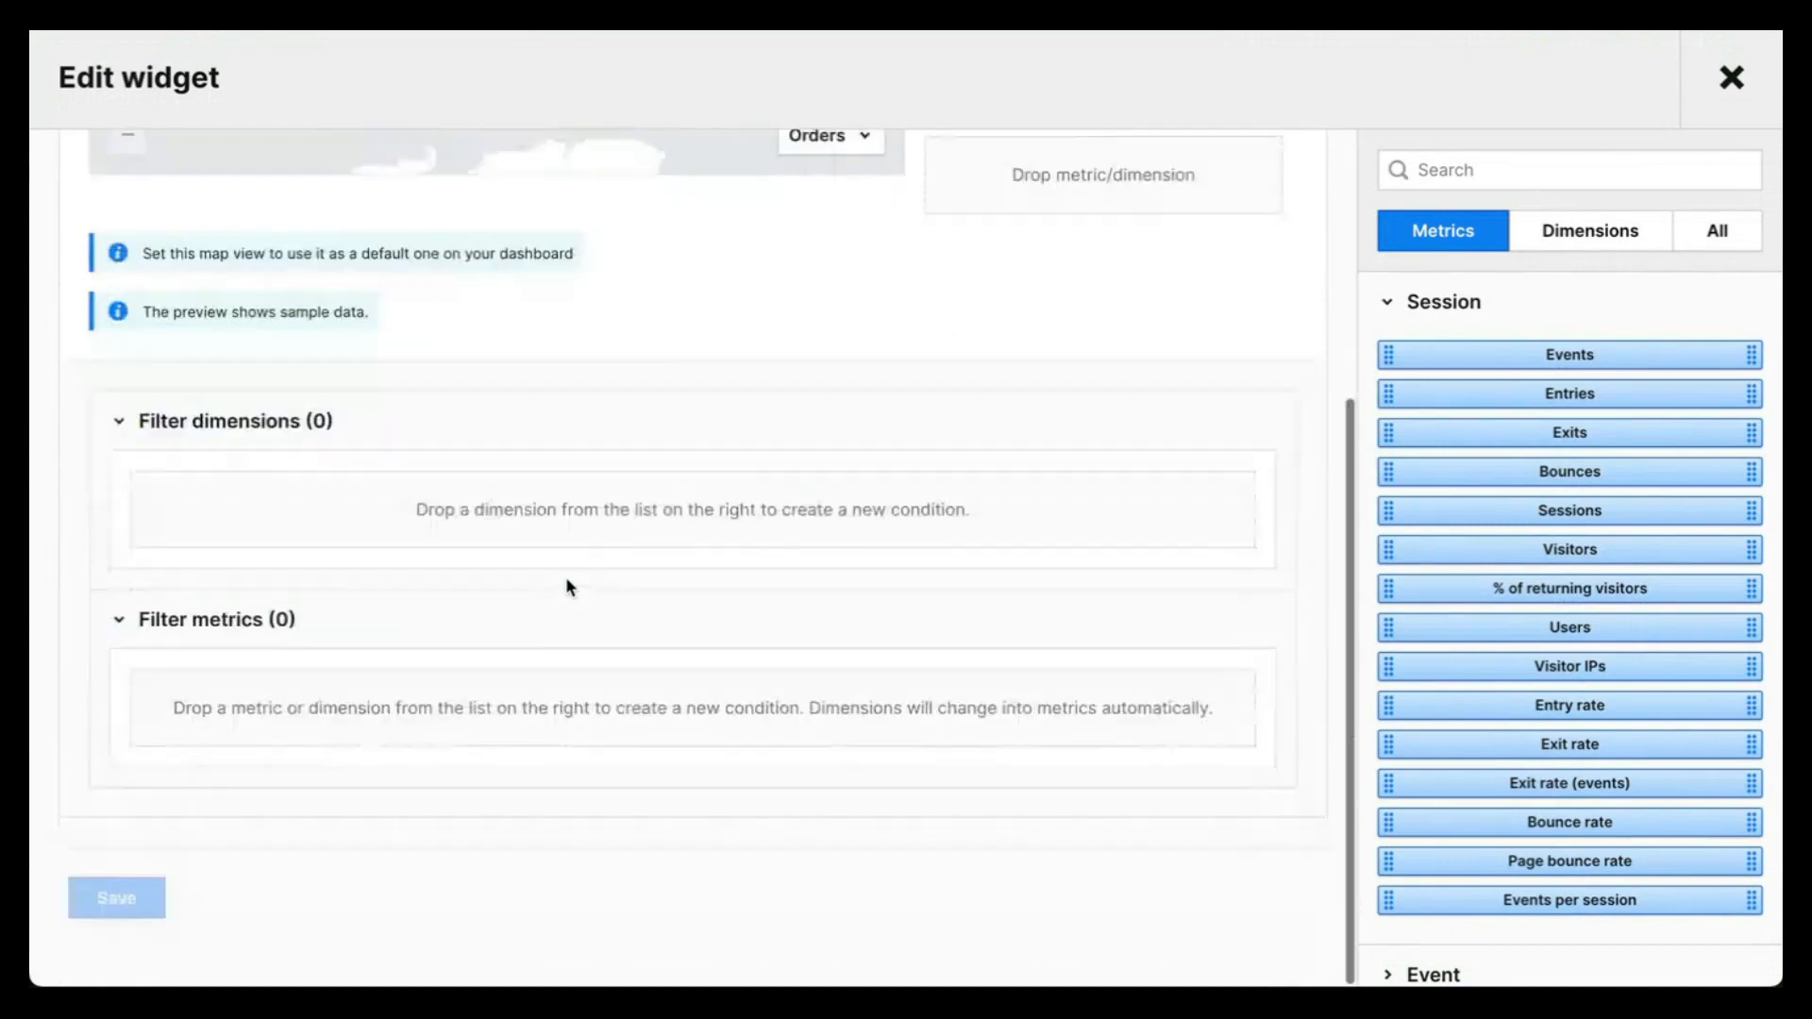
click(1576, 168)
text(con)
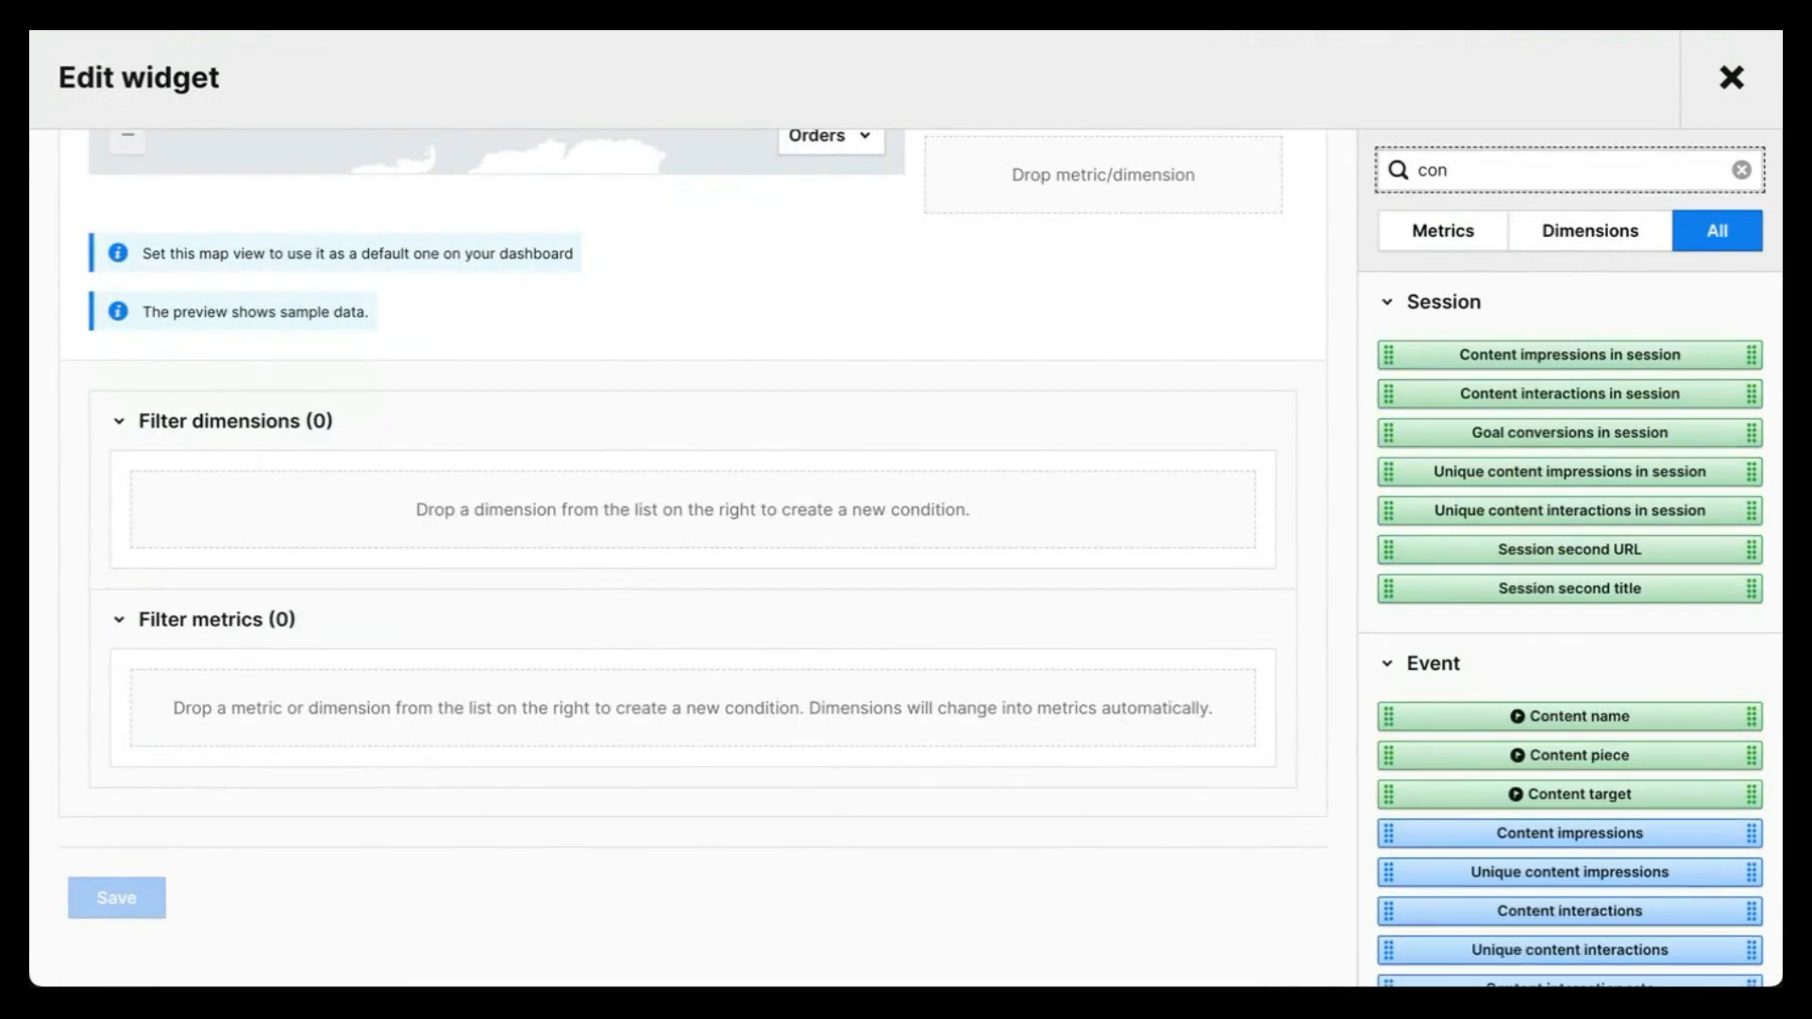
key(BackSpace)
key(BackSpace)
key(BackSpace)
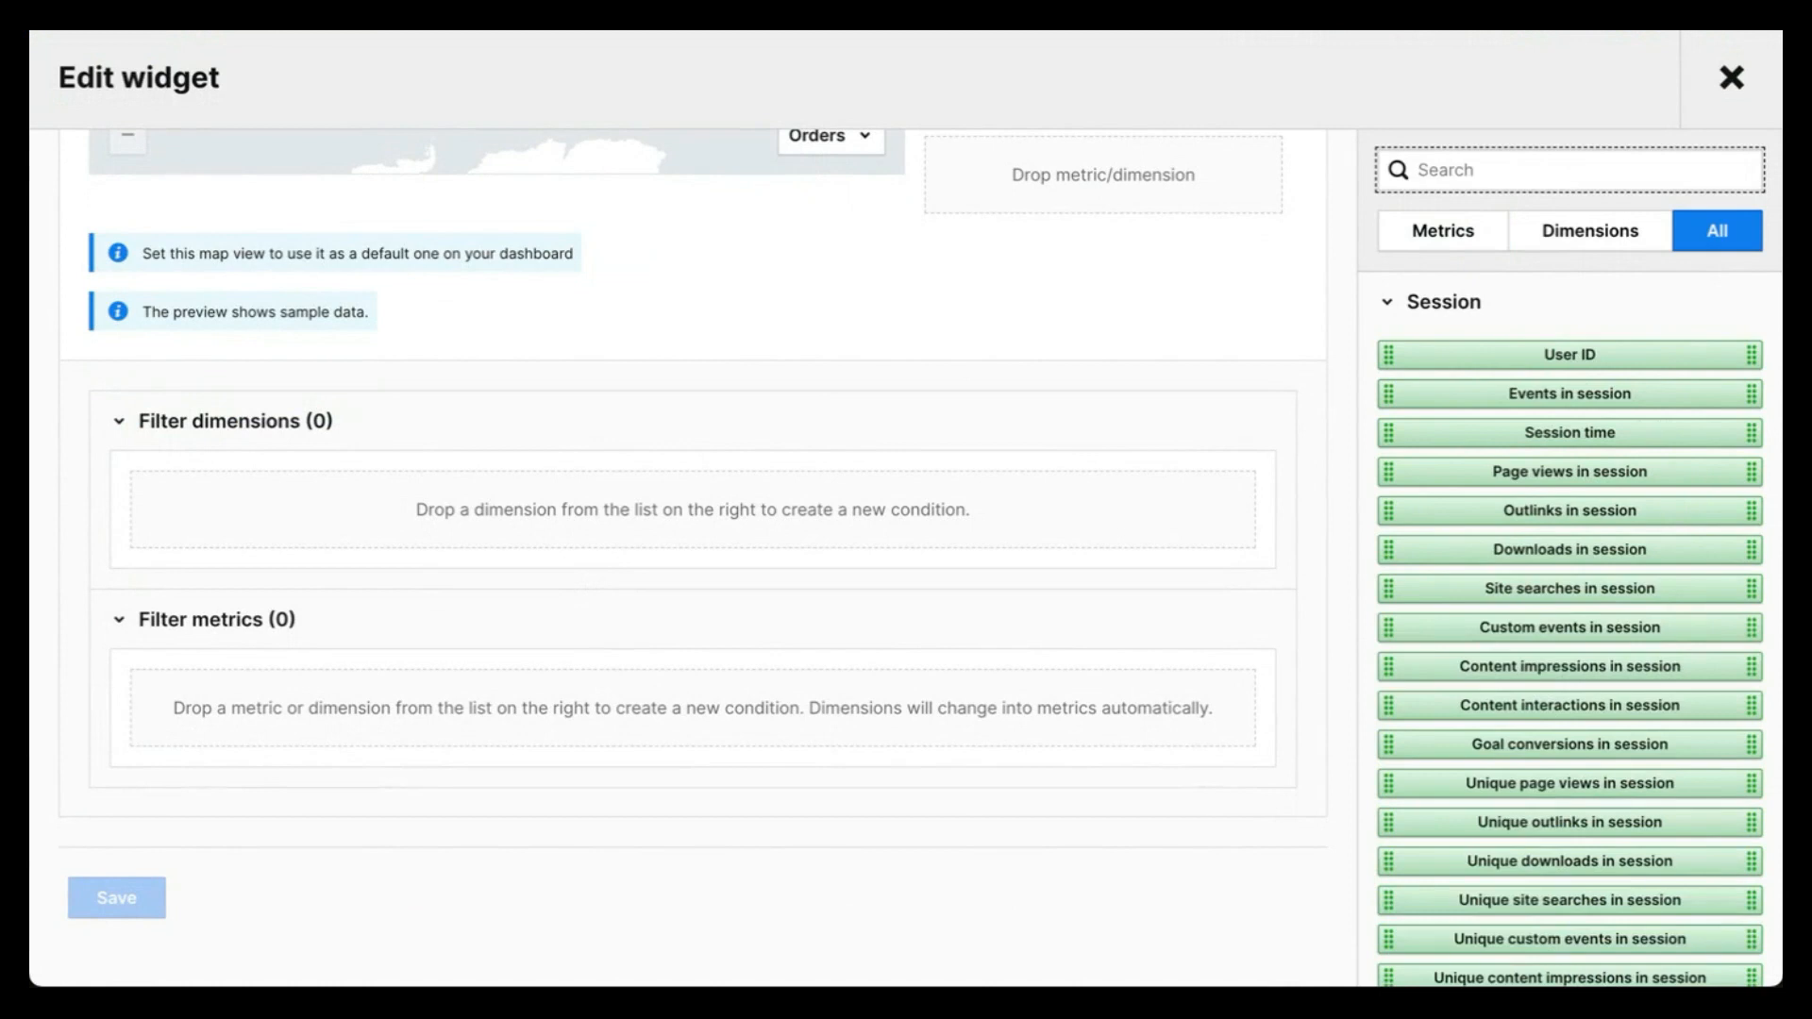
Add a dimension filter for the location Continent is Europe to the Order per Country widget and save it
click(1562, 230)
click(1435, 304)
scroll(1463, 444, down, 1)
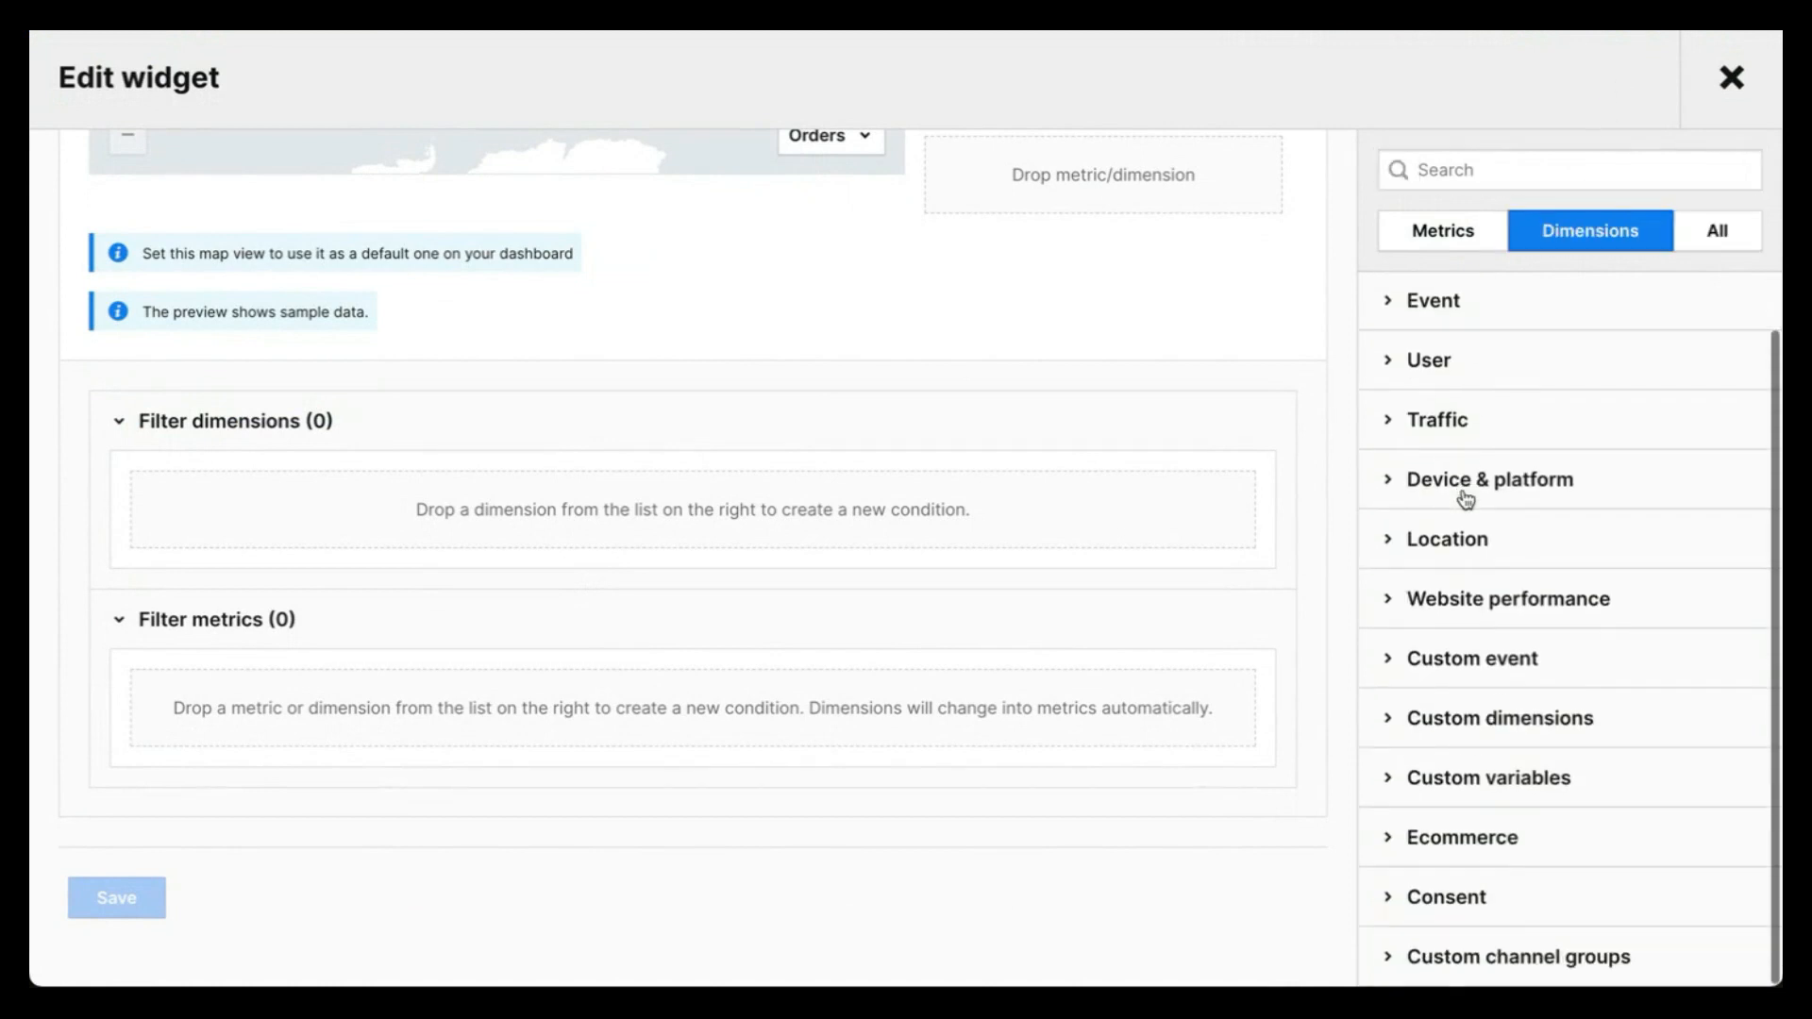
click(1501, 545)
scroll(1499, 555, down, 3)
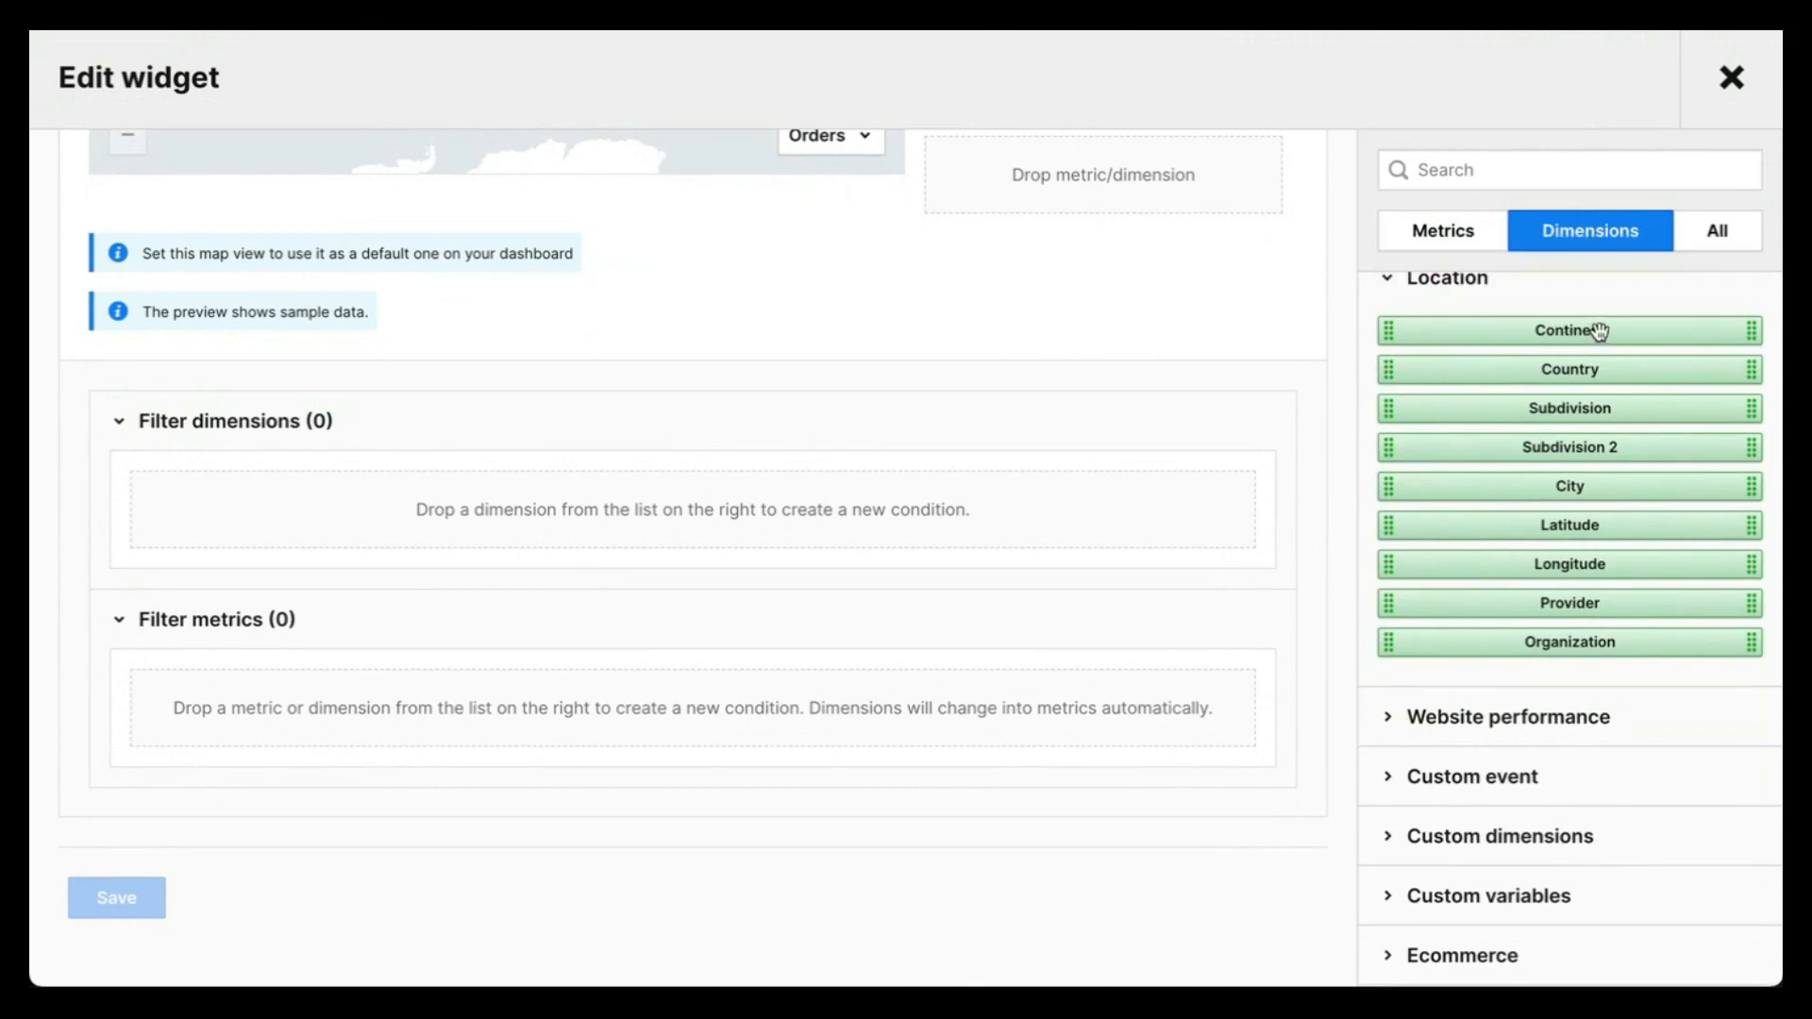
drag(1595, 333, 874, 513)
click(764, 513)
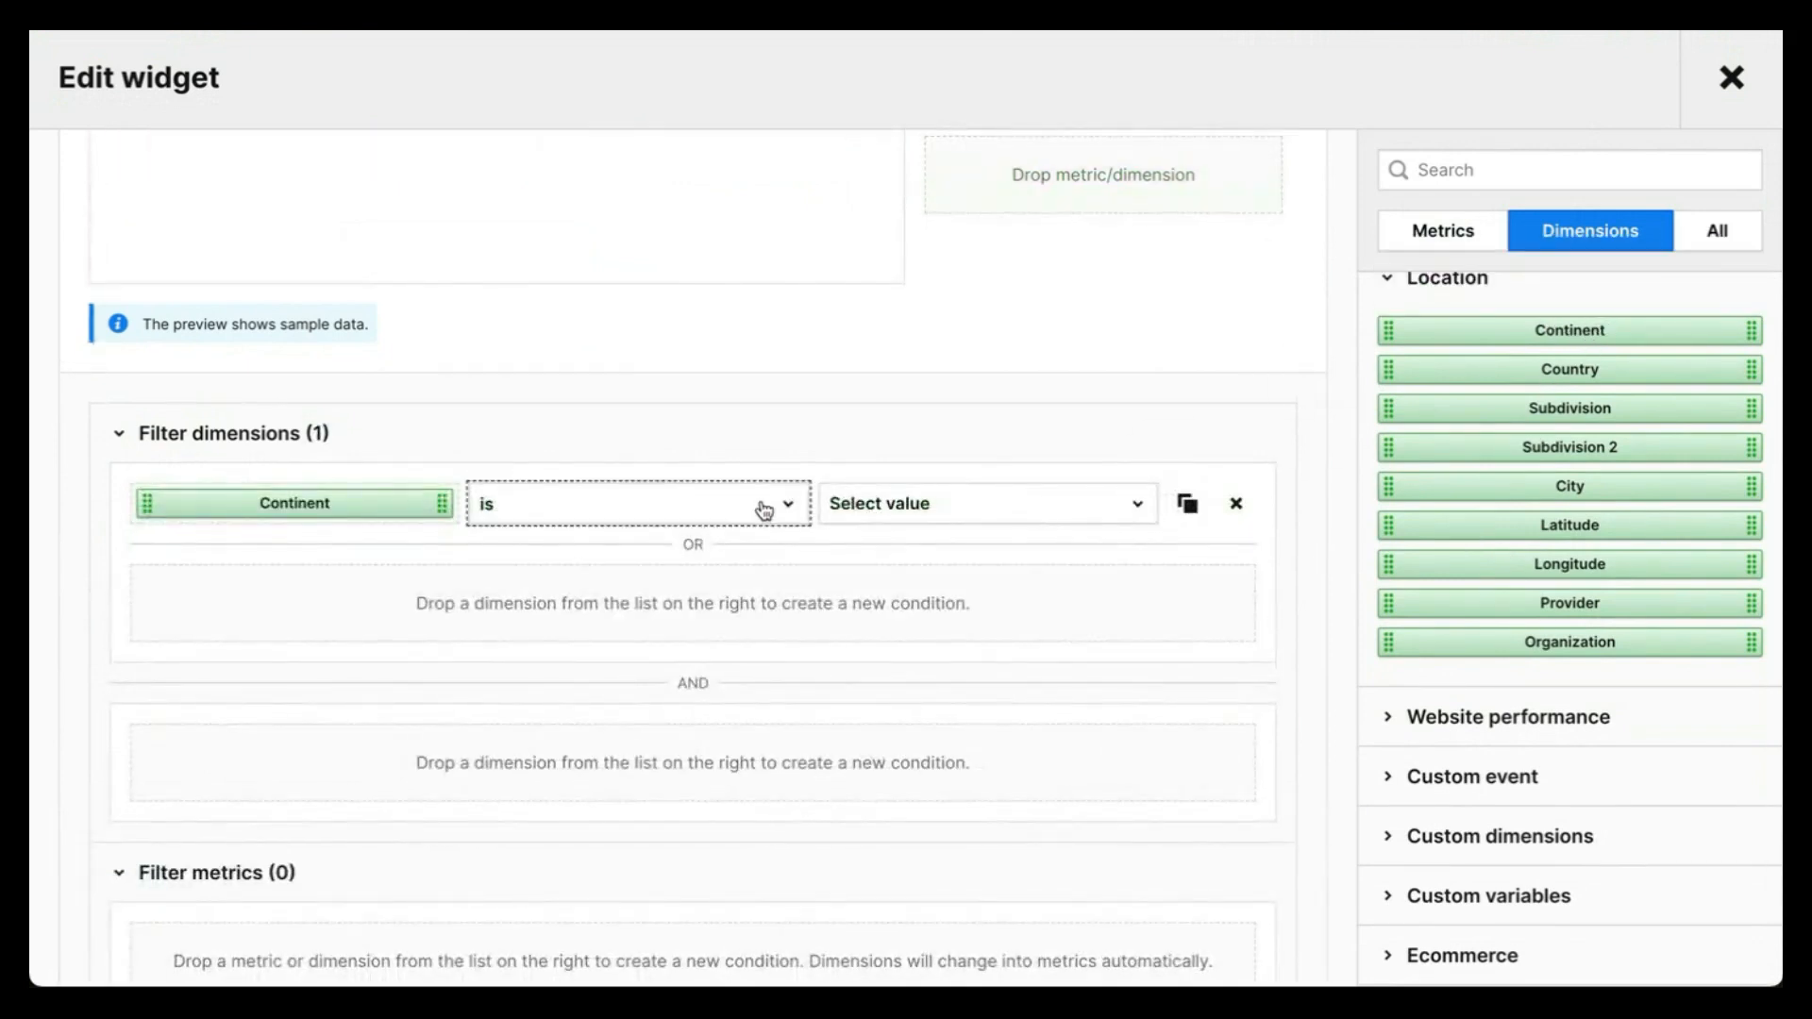
click(920, 509)
click(936, 736)
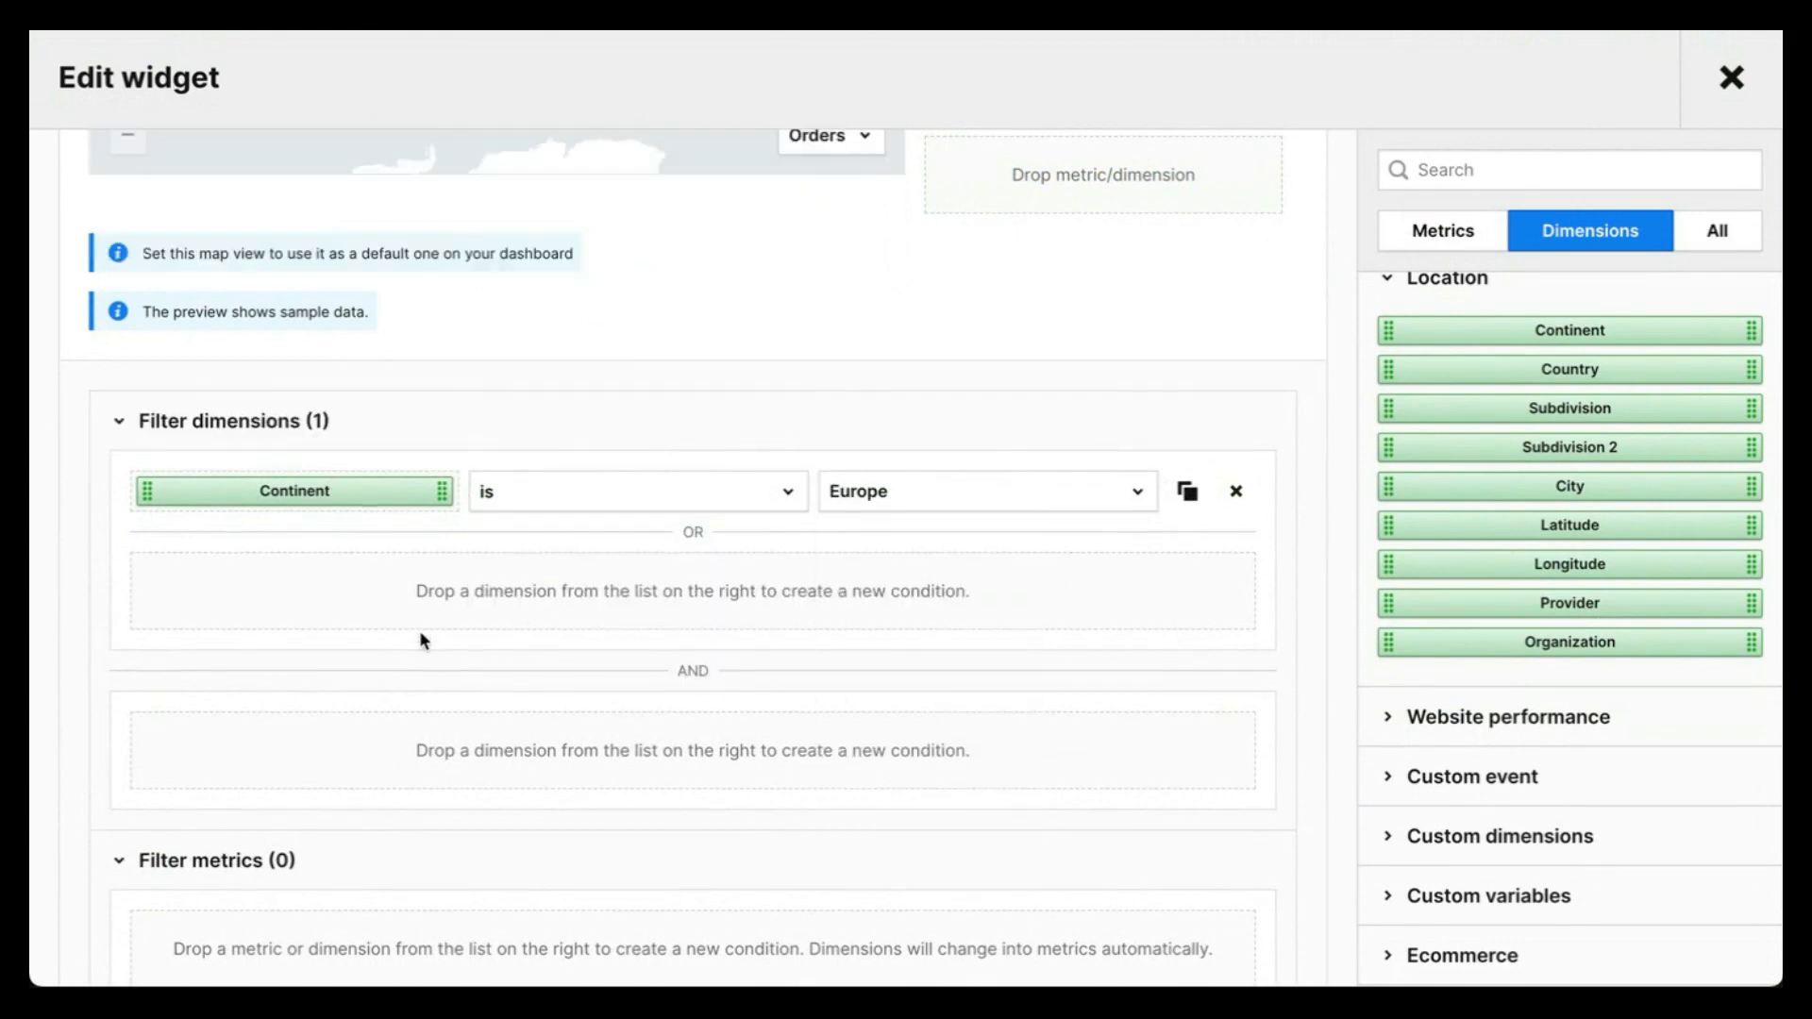
scroll(882, 614, up, 5)
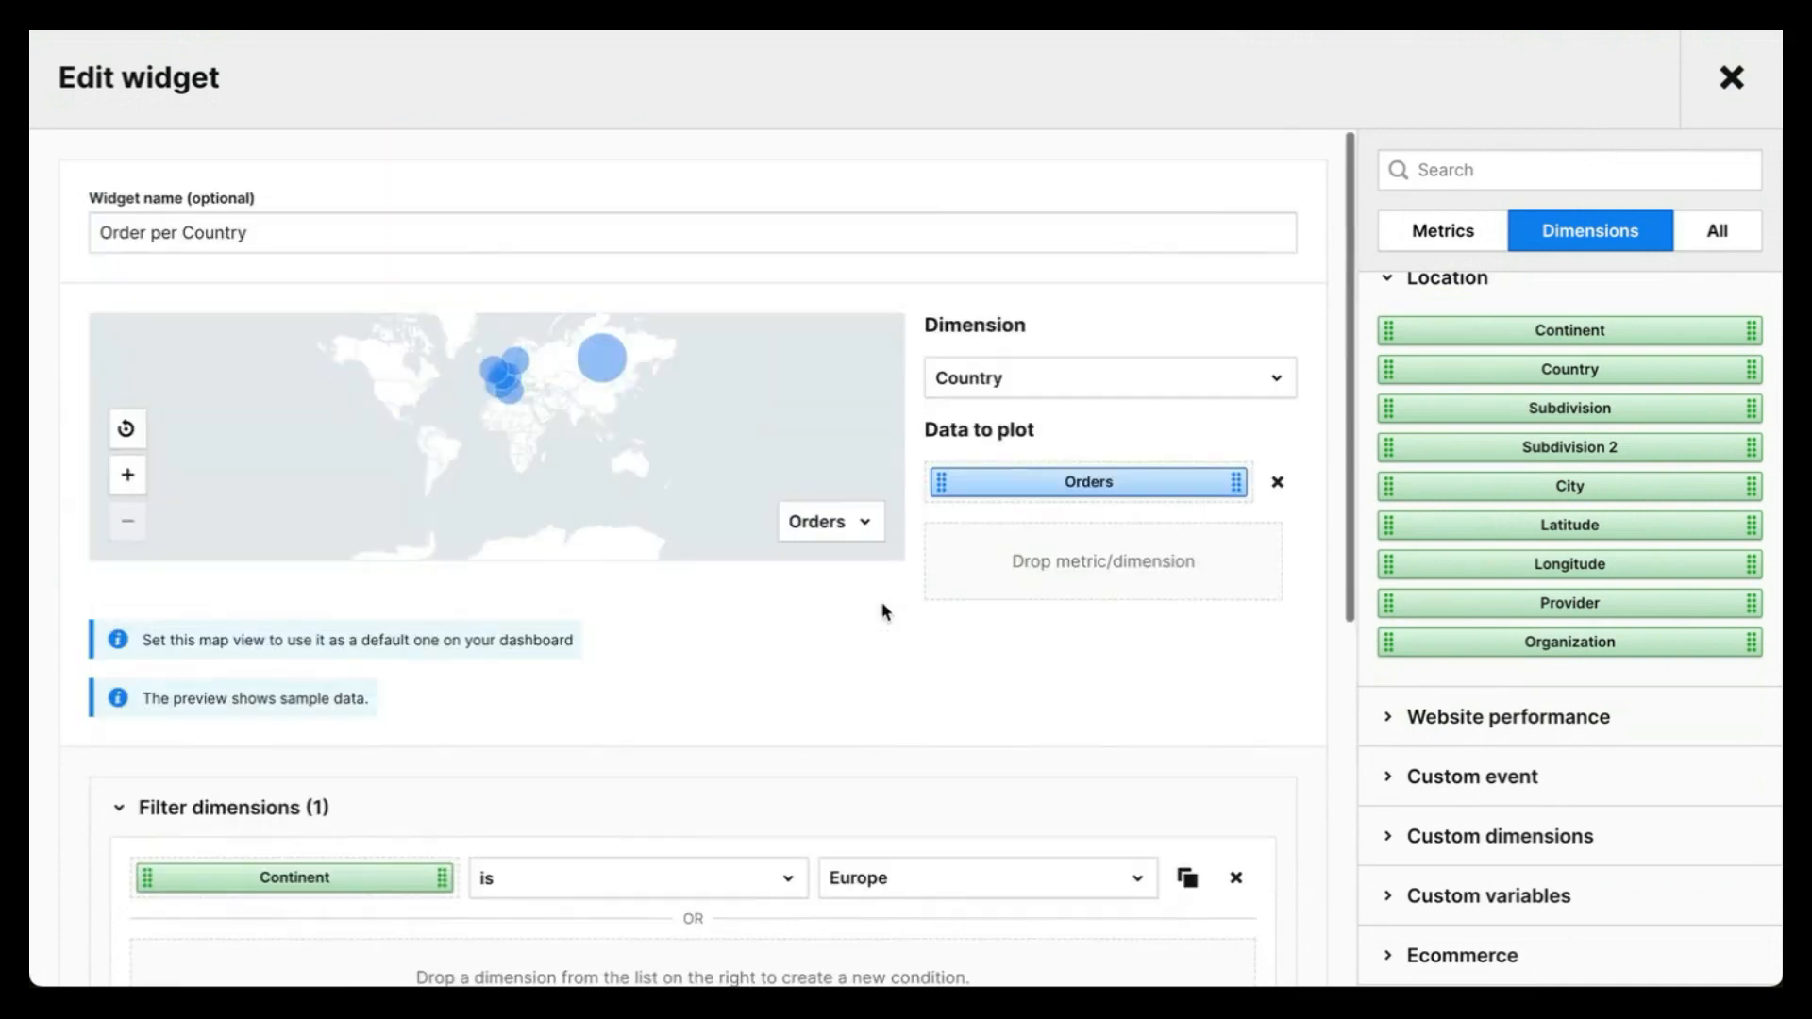
scroll(737, 717, down, 6)
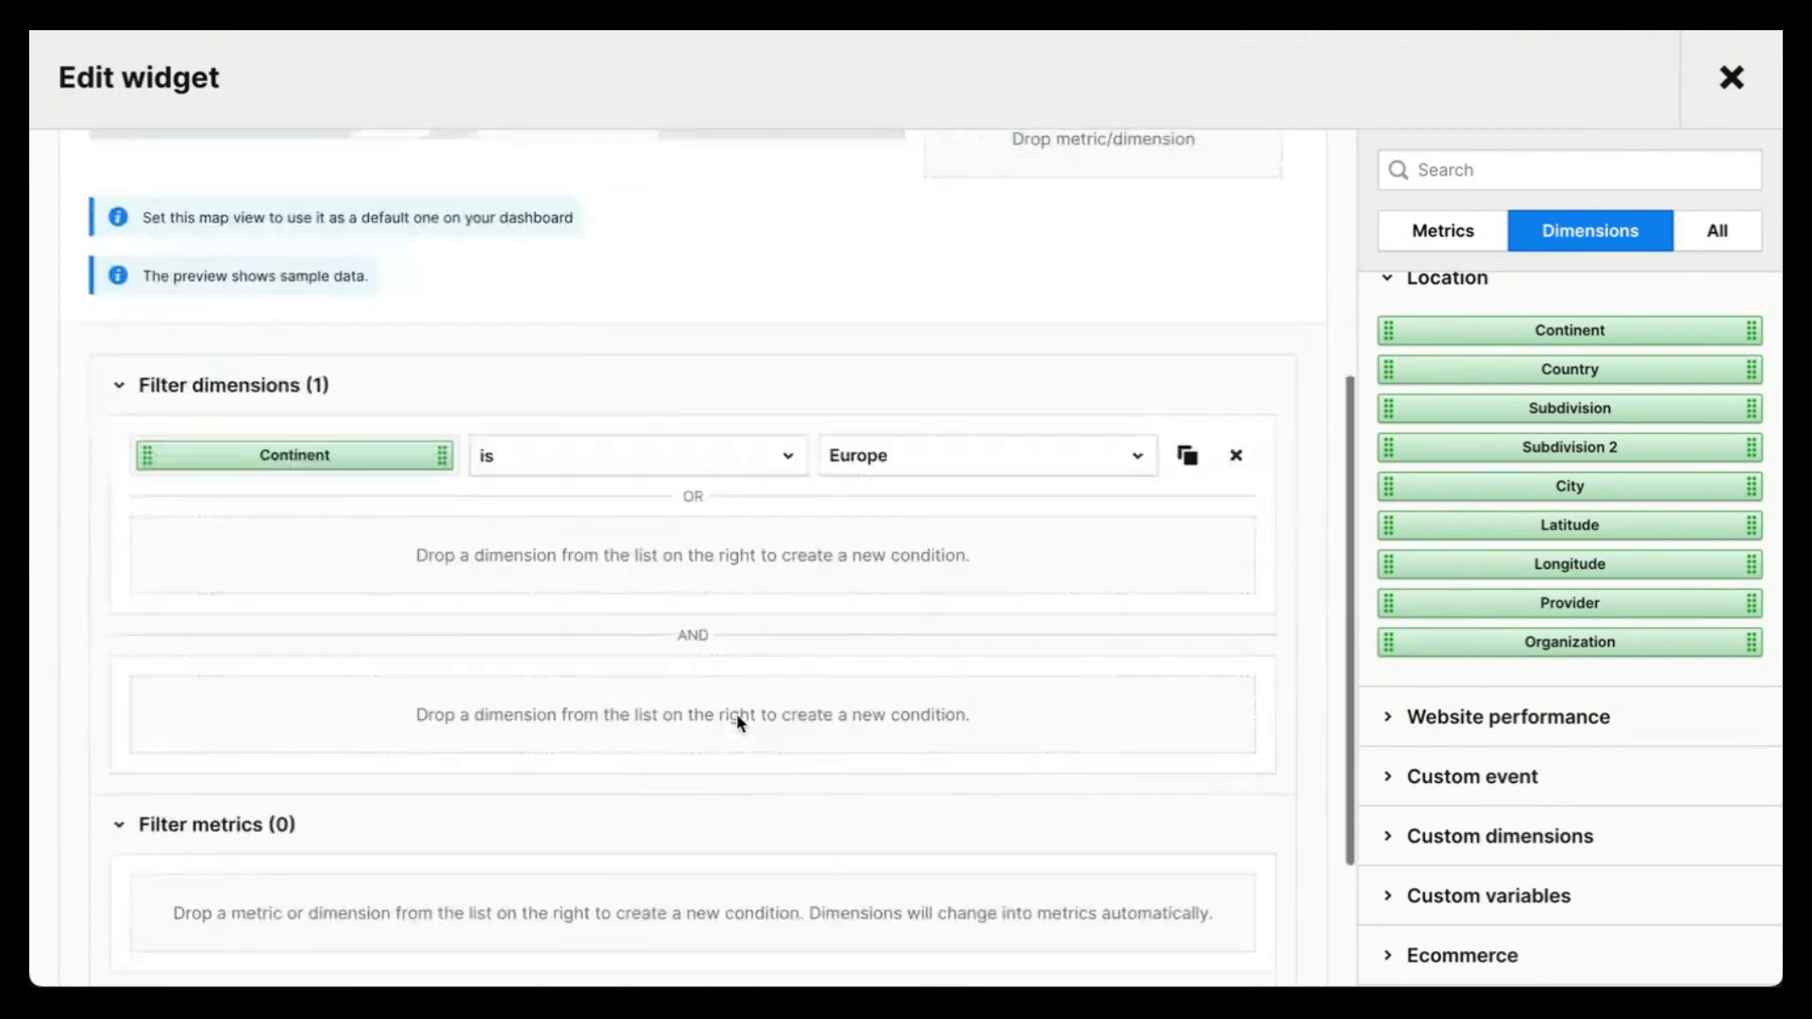
click(125, 905)
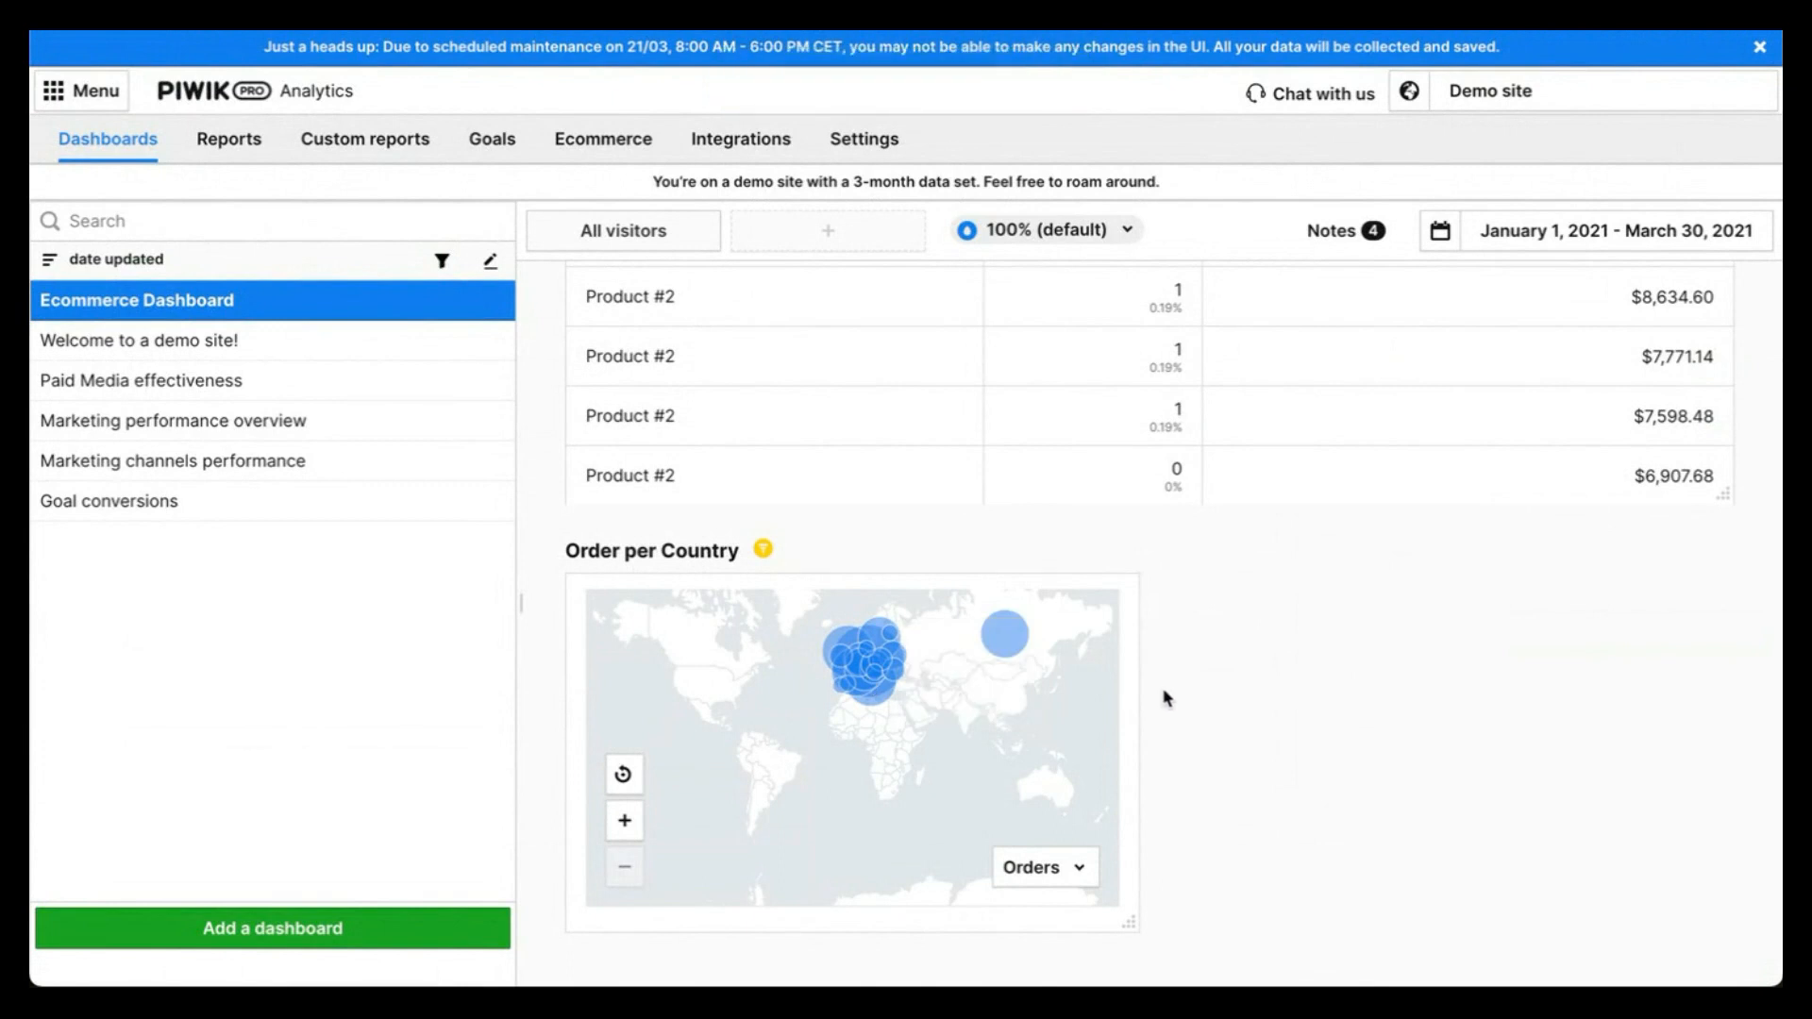
Review the Ecommerce Dashboard's widgets, from the Traffic chart and counters through the device charts to the campaign and product tables
mouse_move(839, 645)
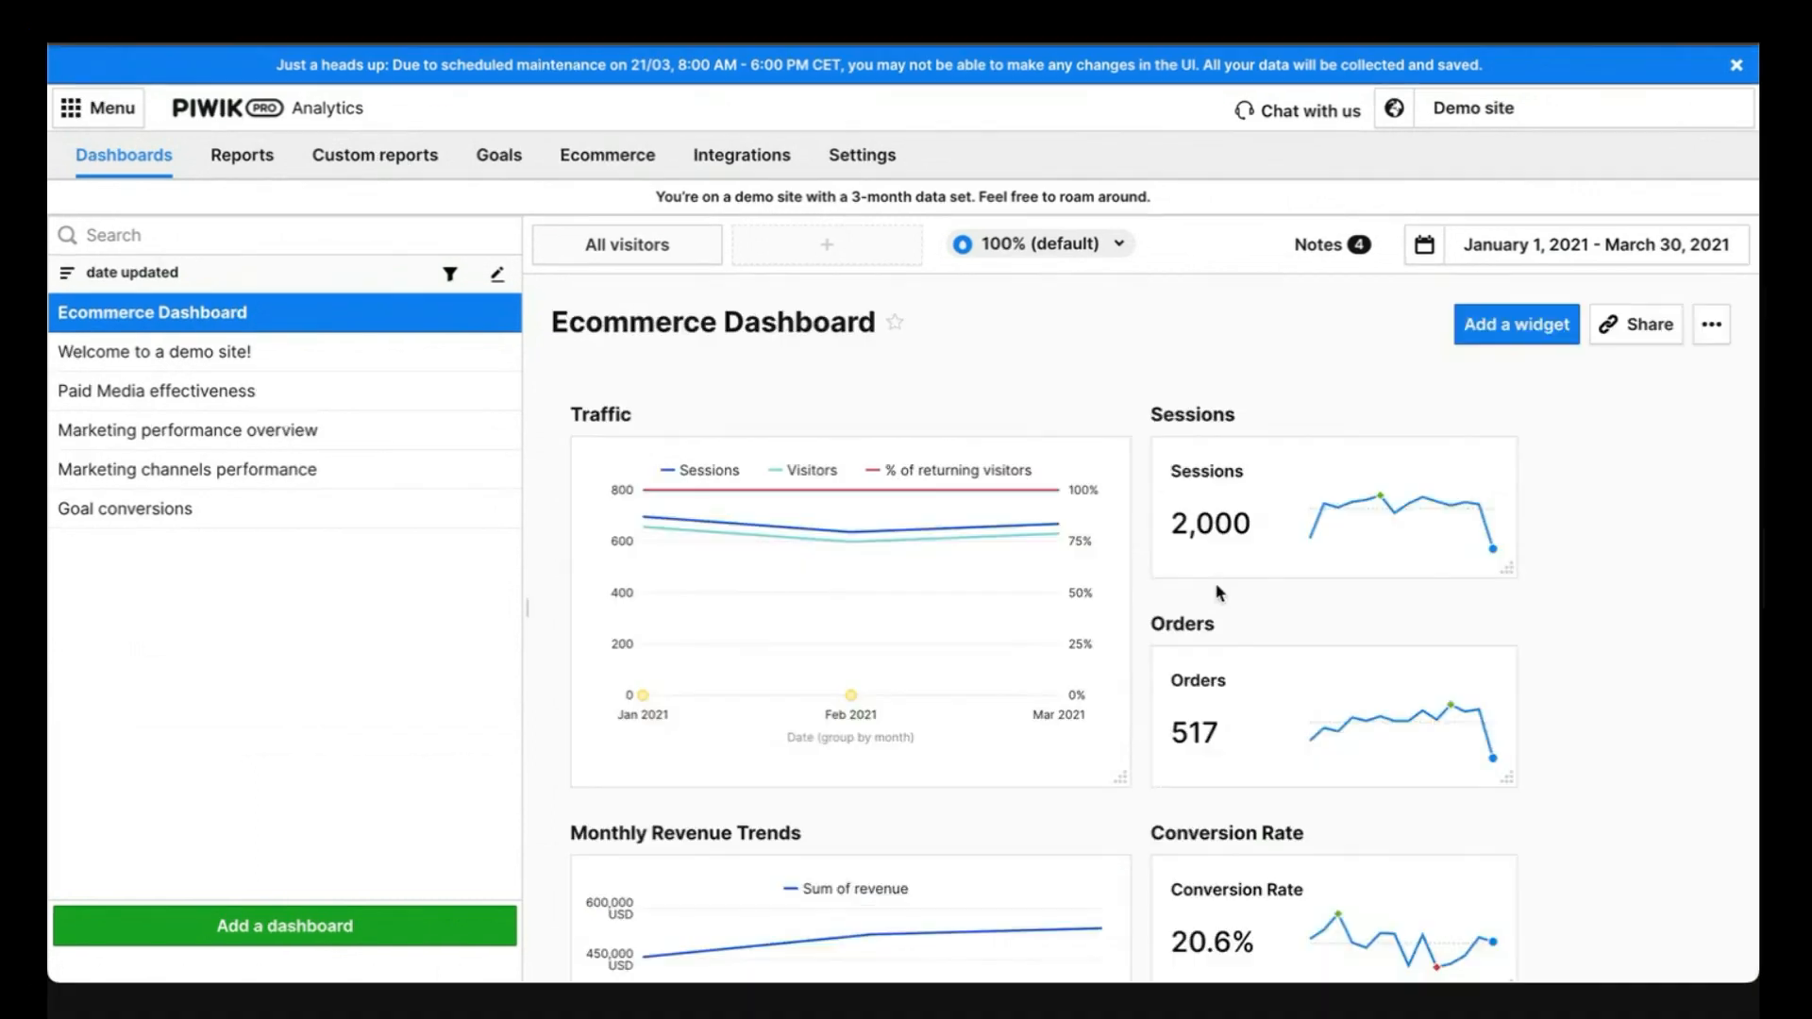
scroll(1218, 582, down, 10)
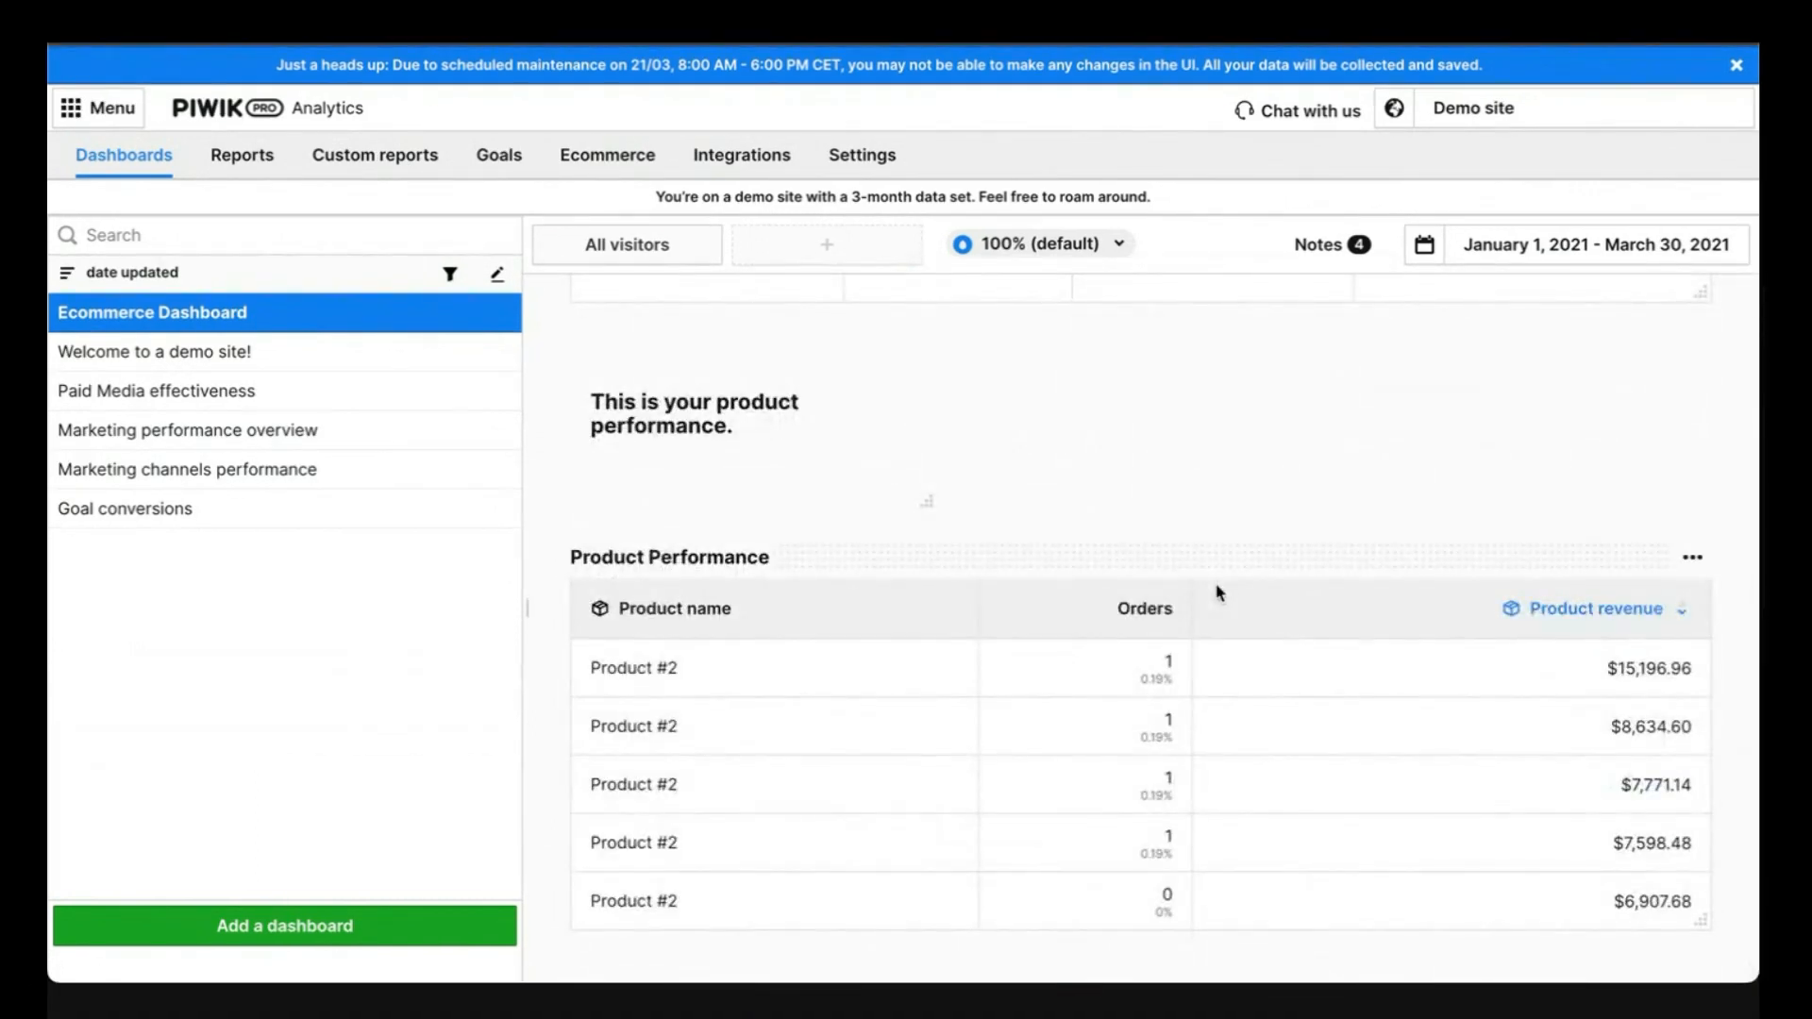
scroll(1217, 592, up, 10)
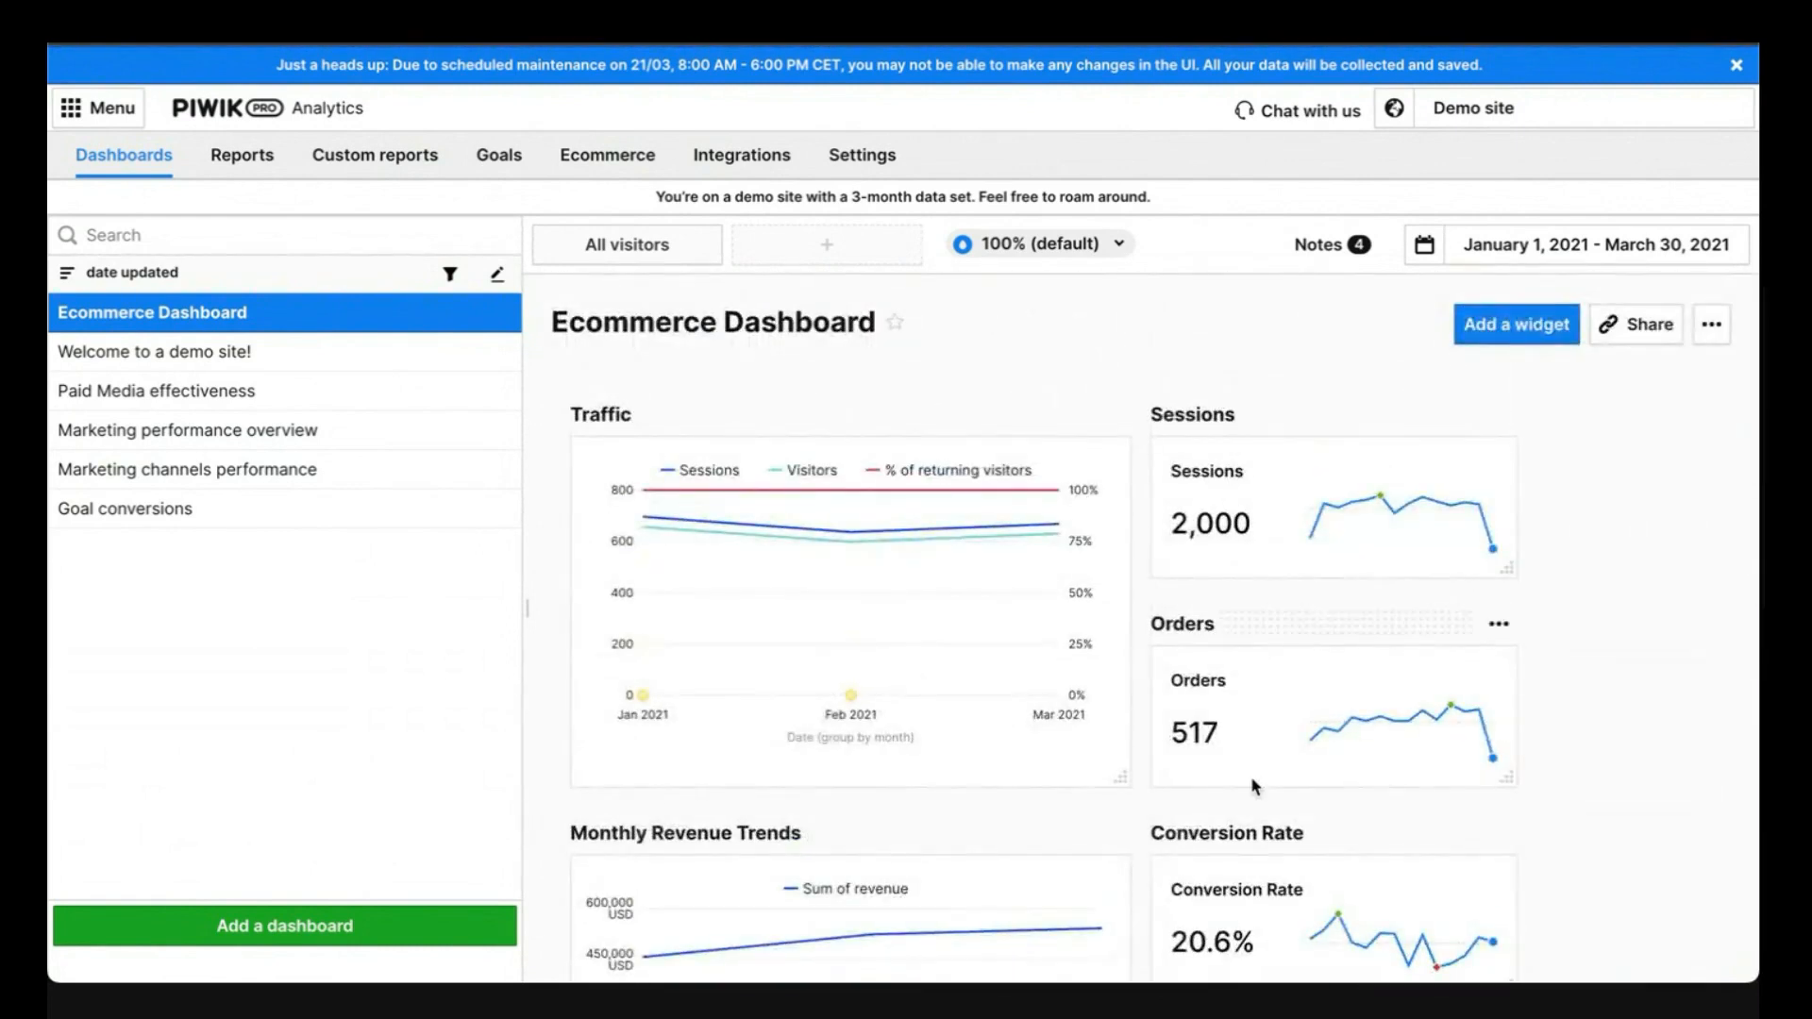
scroll(1253, 783, down, 10)
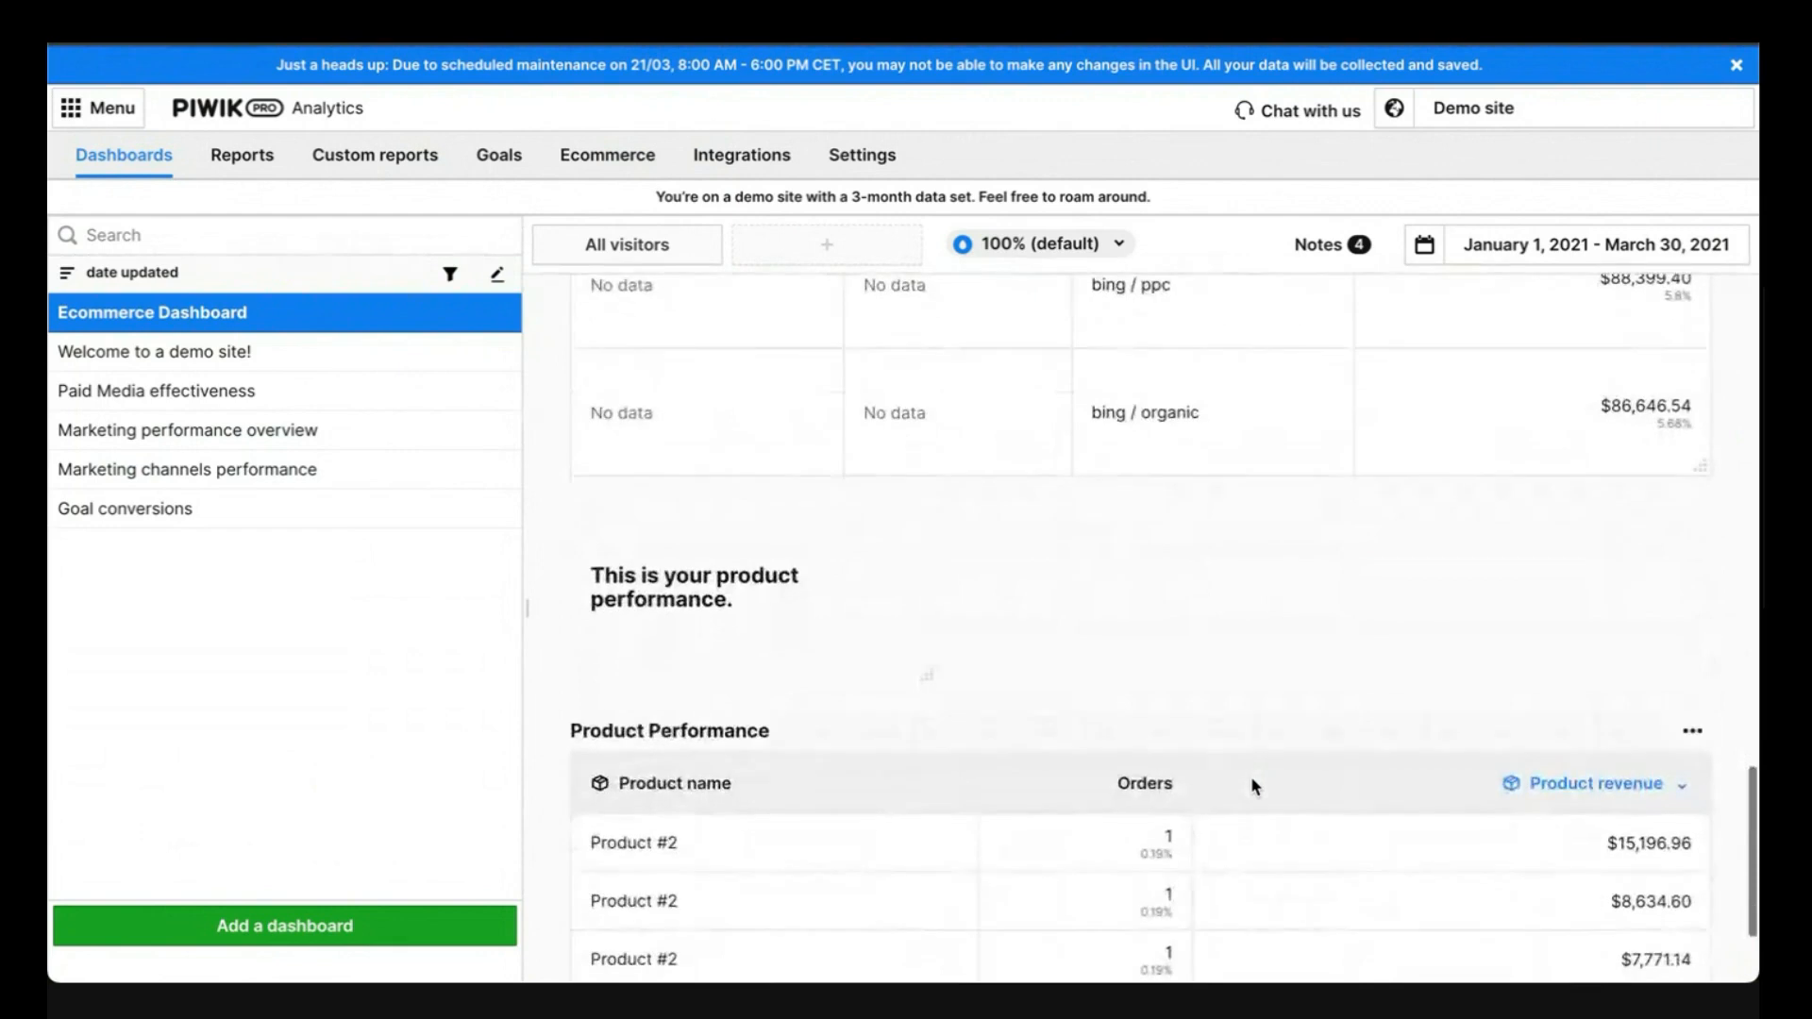
scroll(1253, 781, down, 2)
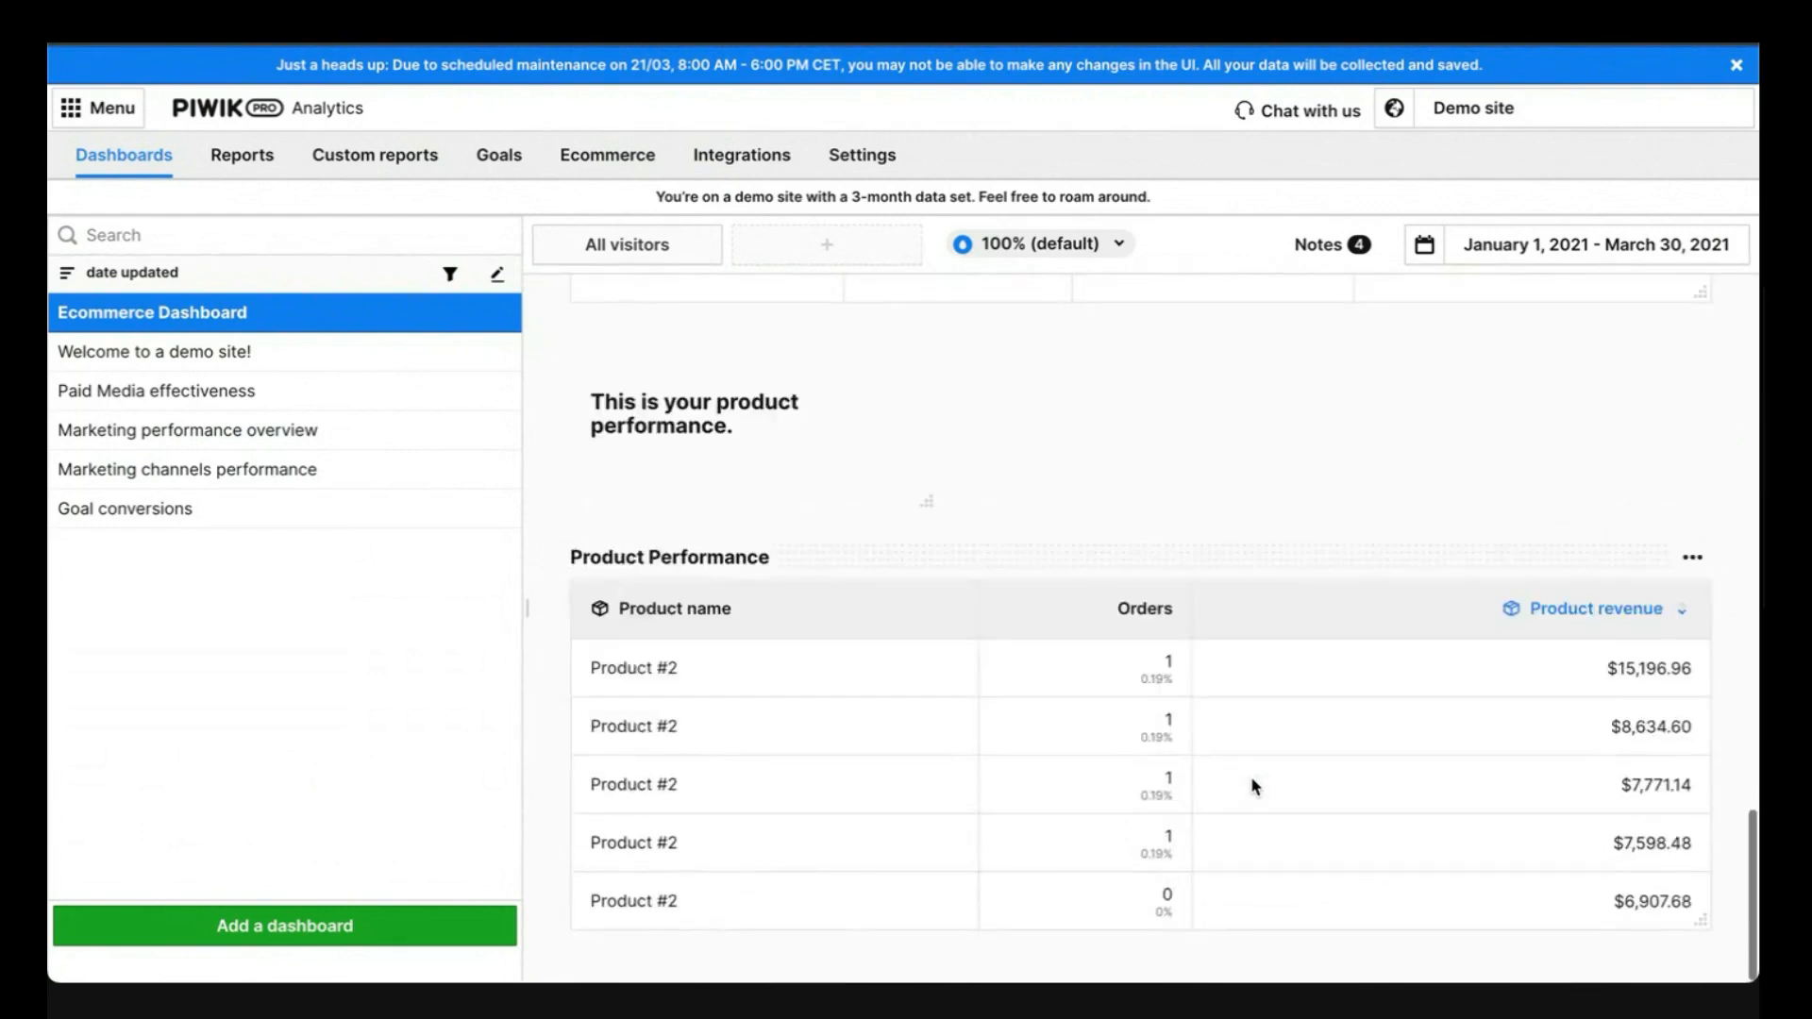
scroll(1222, 614, up, 10)
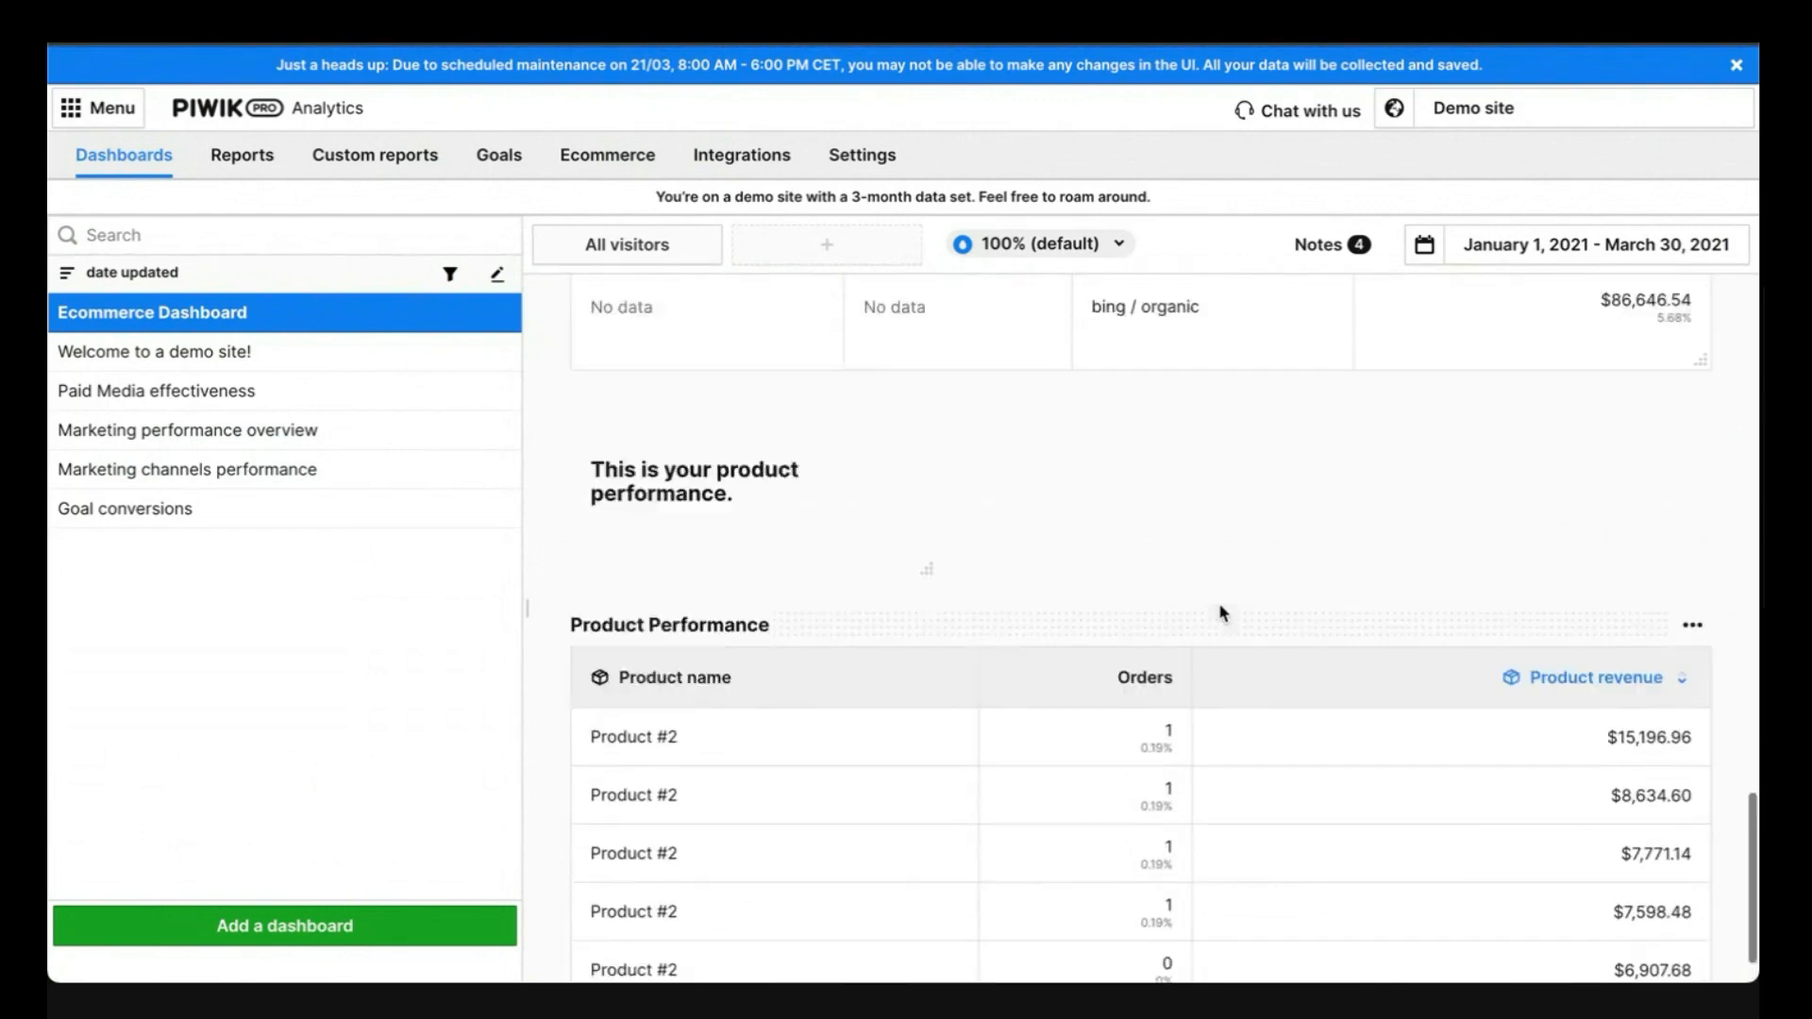
scroll(1222, 613, up, 7)
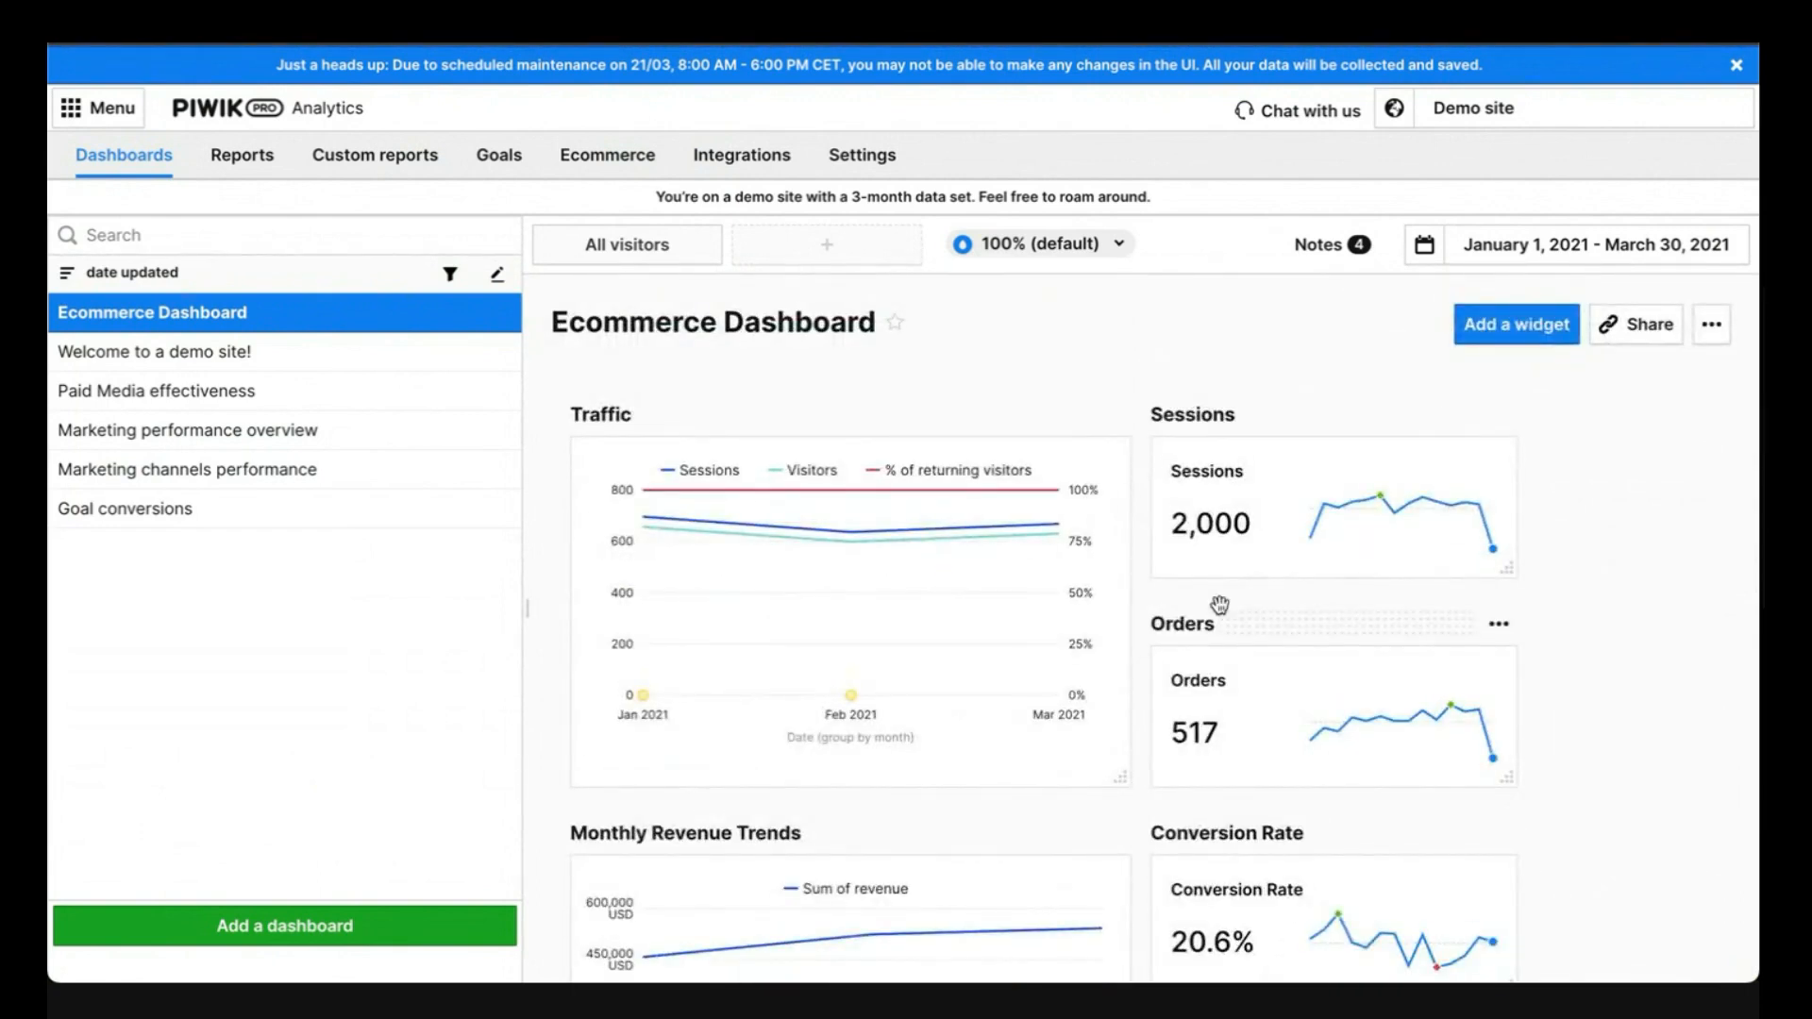
scroll(1220, 605, down, 8)
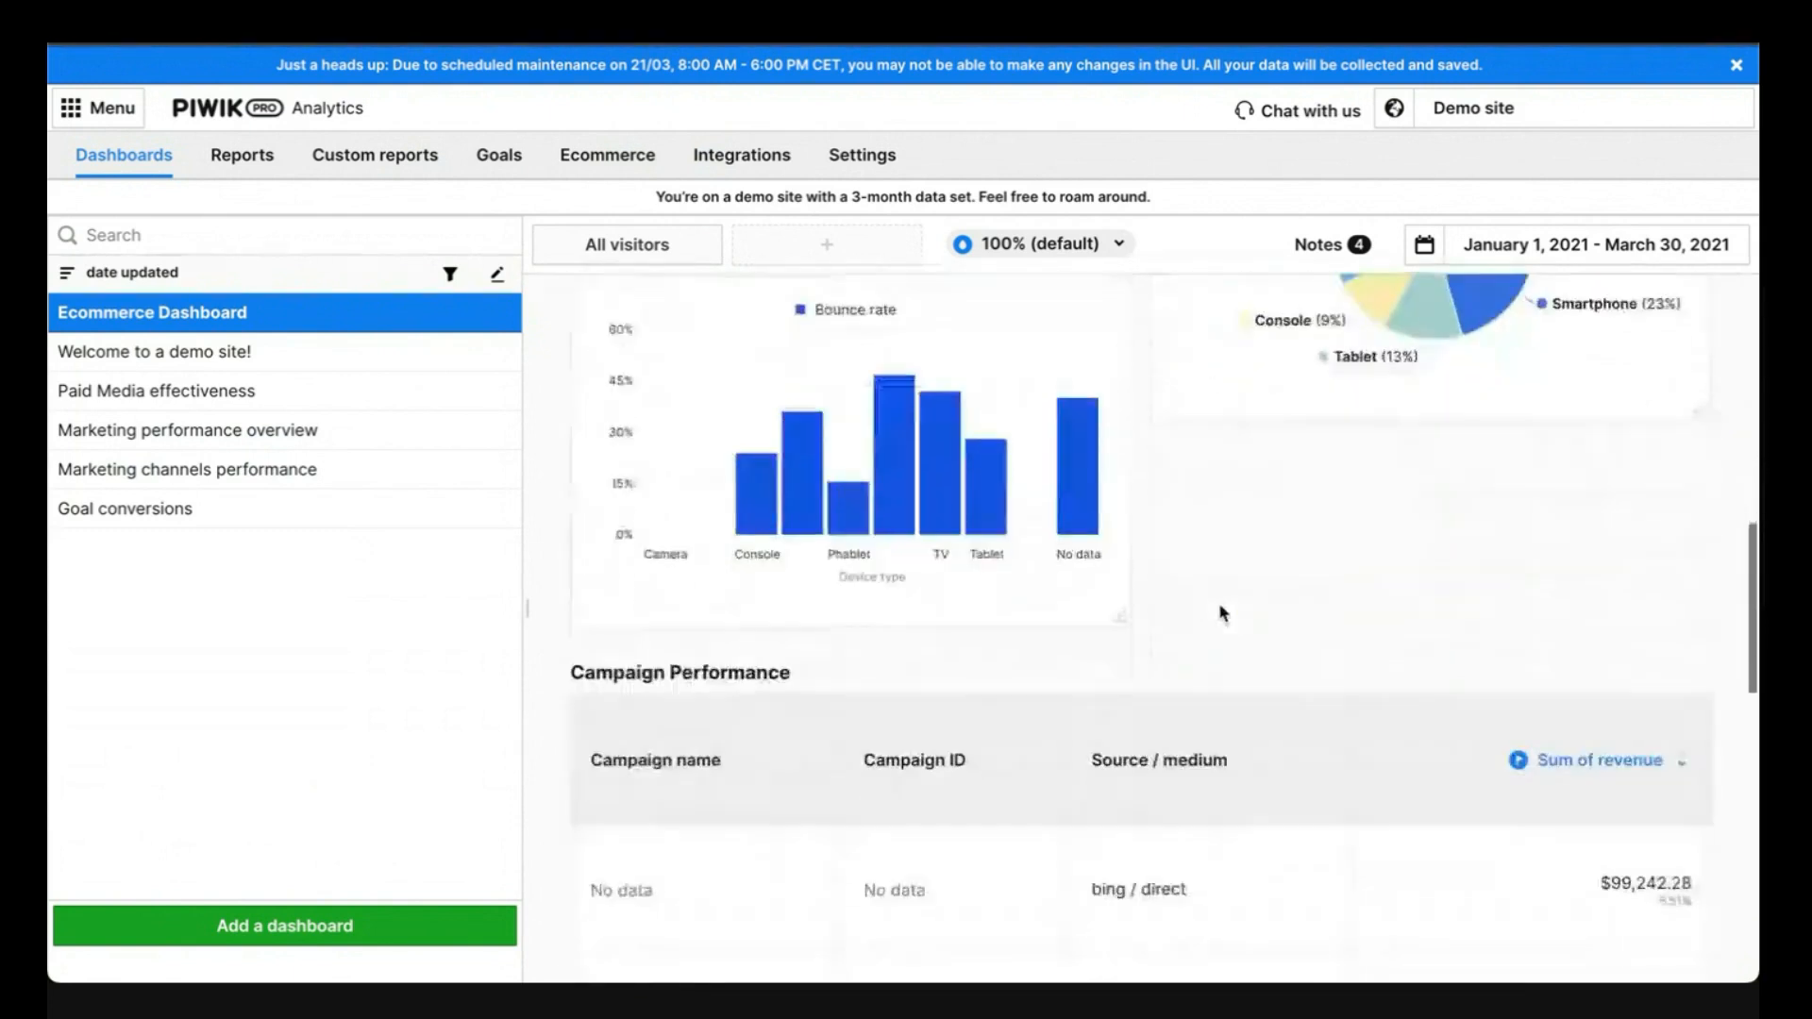
scroll(1221, 611, up, 8)
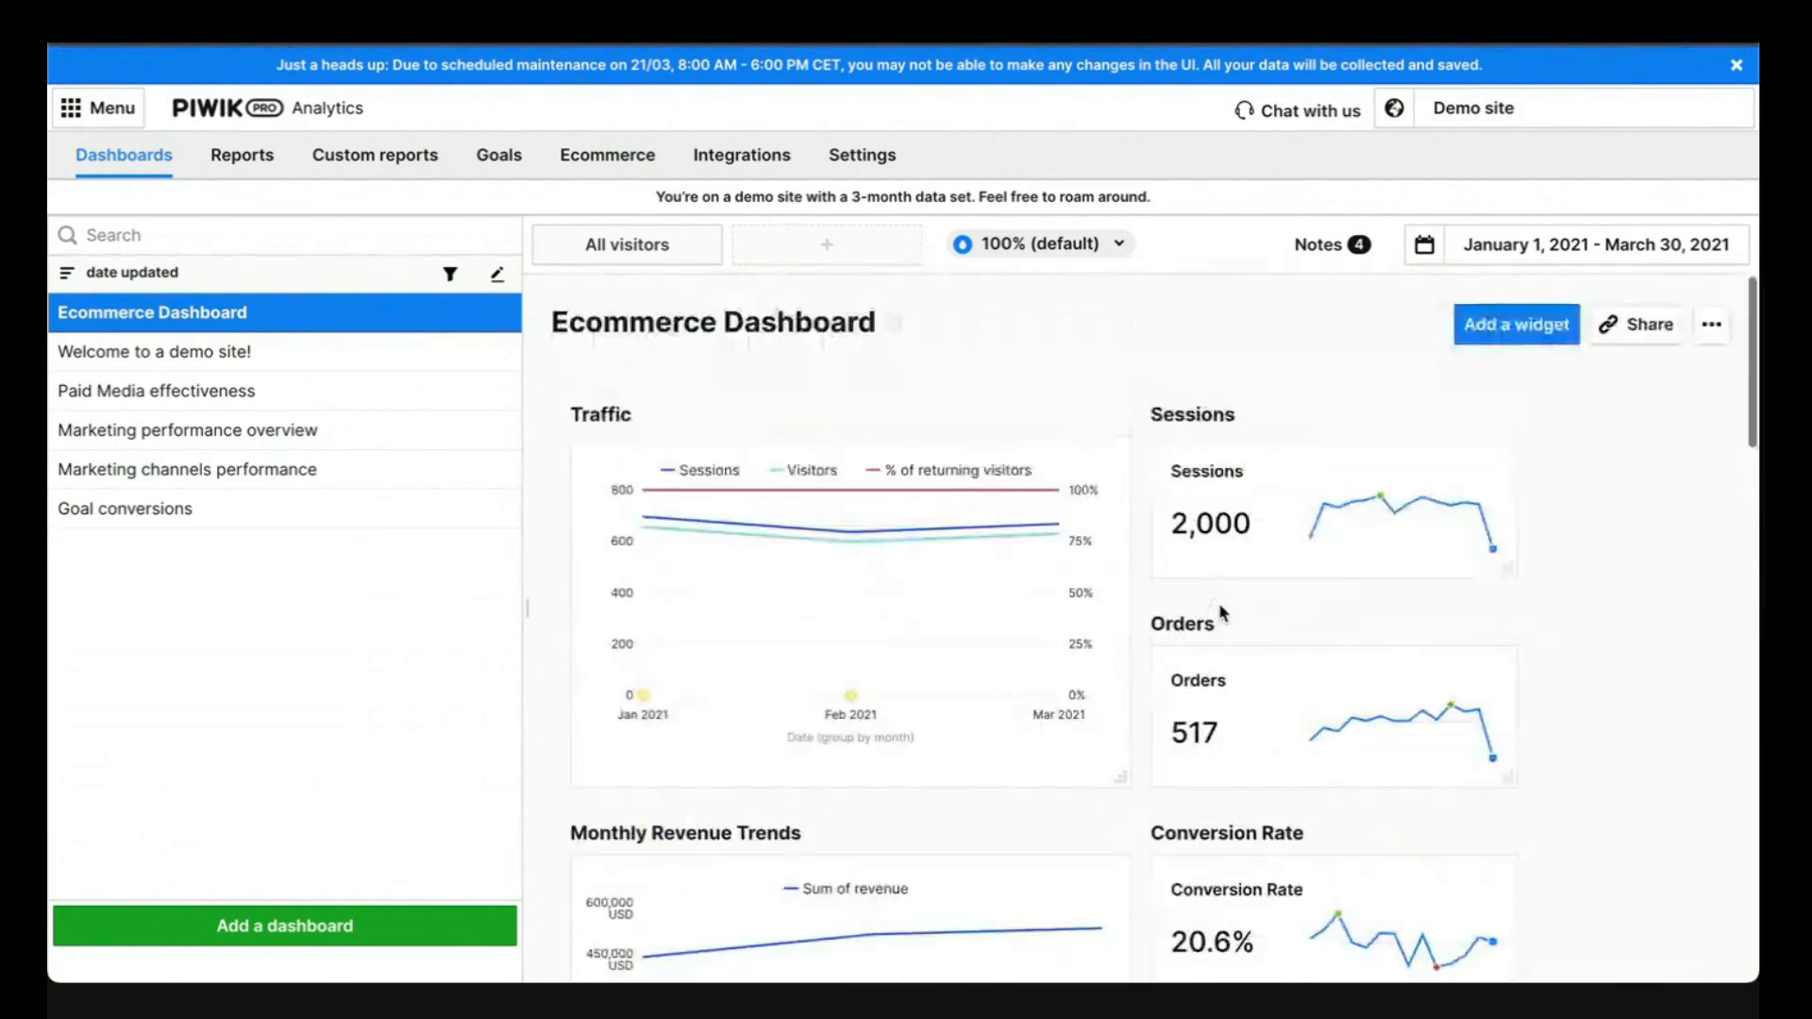